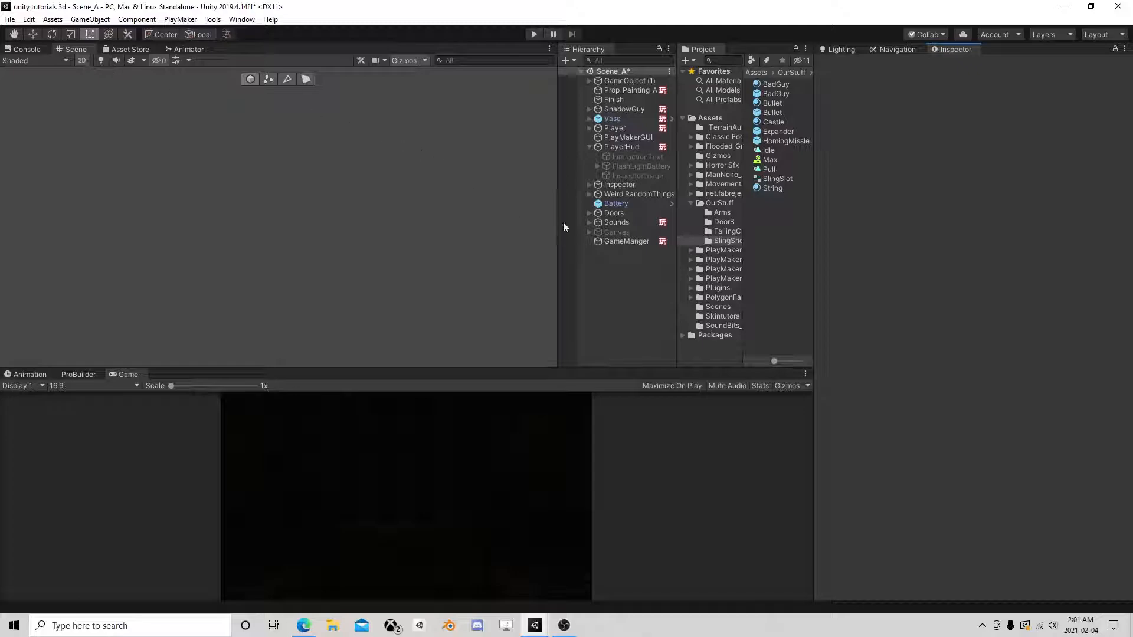
Locate the Player object in the scene and examine the surrounding houses, road and trees from above.
{"action": "left_click", "coordinate": [615, 129]}
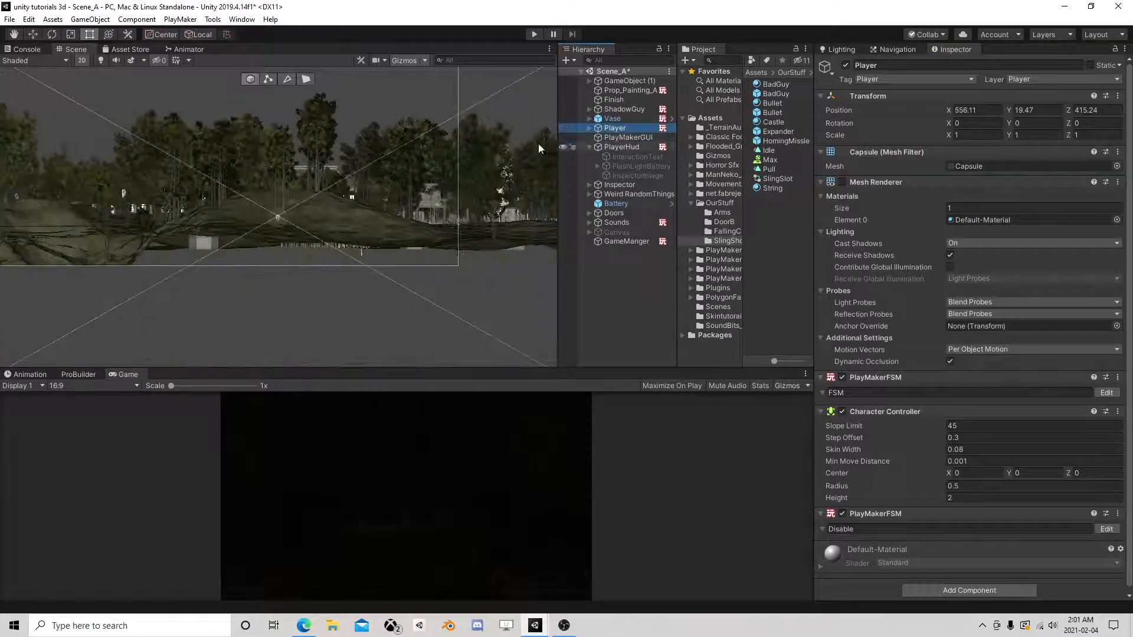
{"action": "scroll", "coordinate": [335, 216], "scroll_direction": "up", "scroll_amount": 15}
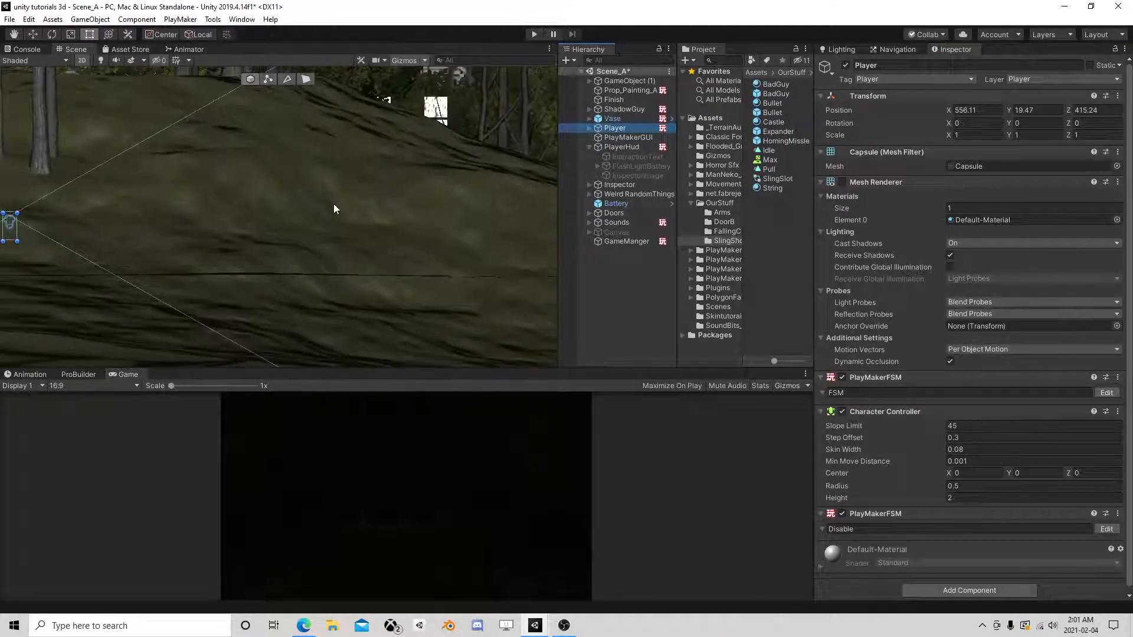
{"action": "middle_click_drag", "start_coordinate": [393, 161], "coordinate": [216, 380]}
{"action": "middle_click_drag", "start_coordinate": [35, 153], "coordinate": [362, 246]}
{"action": "scroll", "coordinate": [320, 180], "scroll_direction": "down", "scroll_amount": 10}
{"action": "scroll", "coordinate": [364, 210], "scroll_direction": "down", "scroll_amount": 3}
{"action": "middle_click_drag", "start_coordinate": [367, 177], "coordinate": [359, 363]}
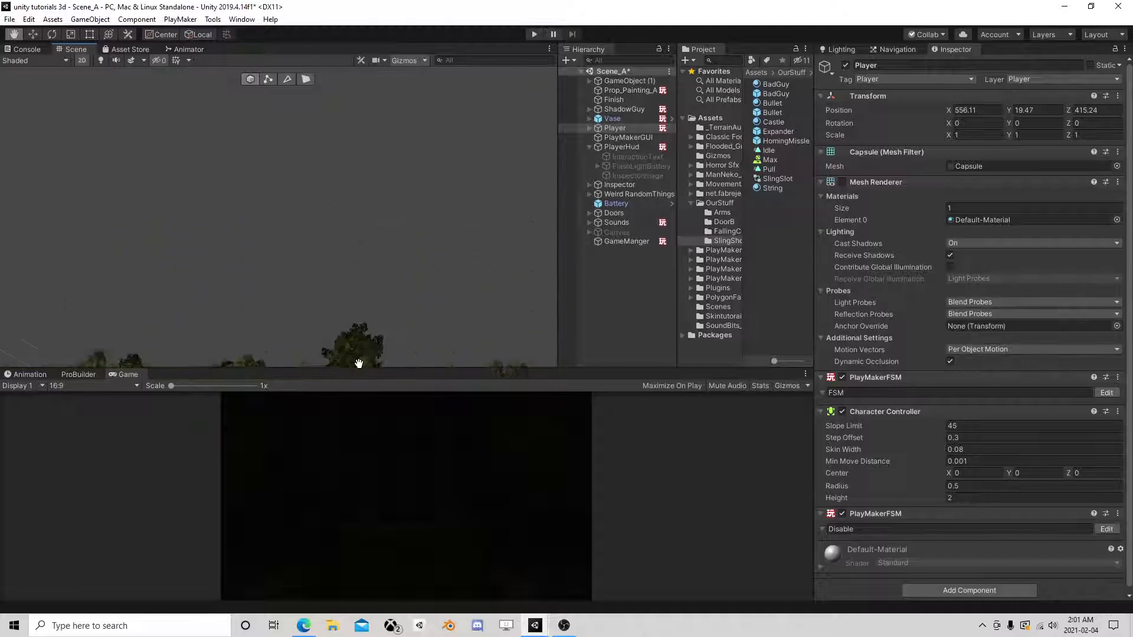
{"action": "left_click", "coordinate": [82, 61]}
{"action": "middle_click_drag", "start_coordinate": [313, 201], "coordinate": [286, 246]}
{"action": "scroll", "coordinate": [286, 245], "scroll_direction": "up", "scroll_amount": 5}
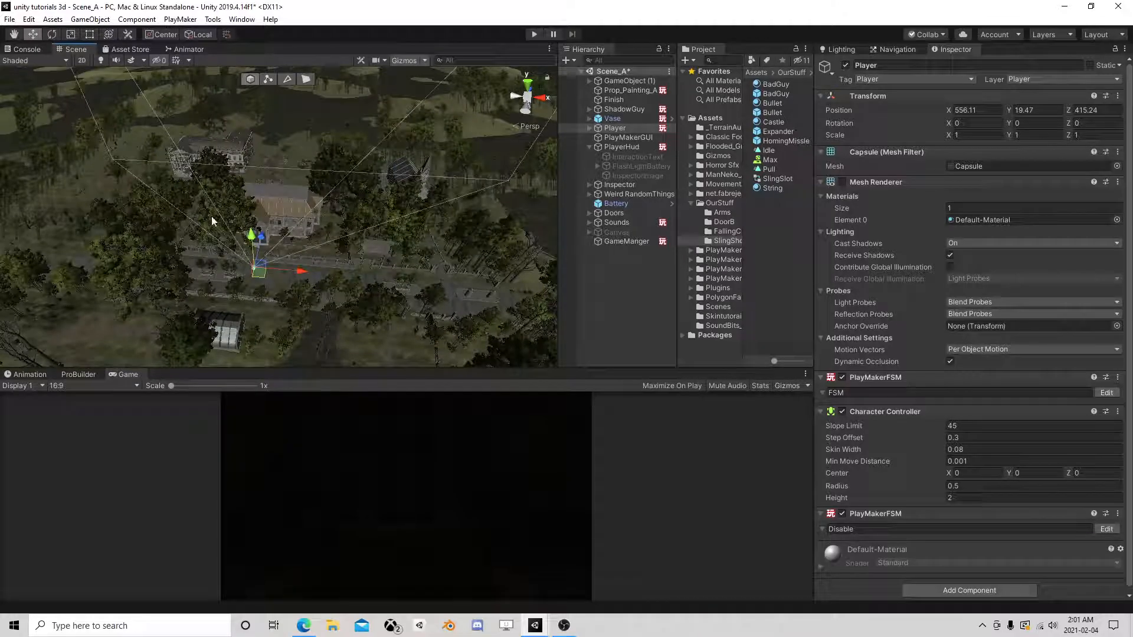
{"action": "scroll", "coordinate": [355, 230], "scroll_direction": "up", "scroll_amount": 2}
{"action": "middle_click_drag", "start_coordinate": [318, 206], "coordinate": [336, 286]}
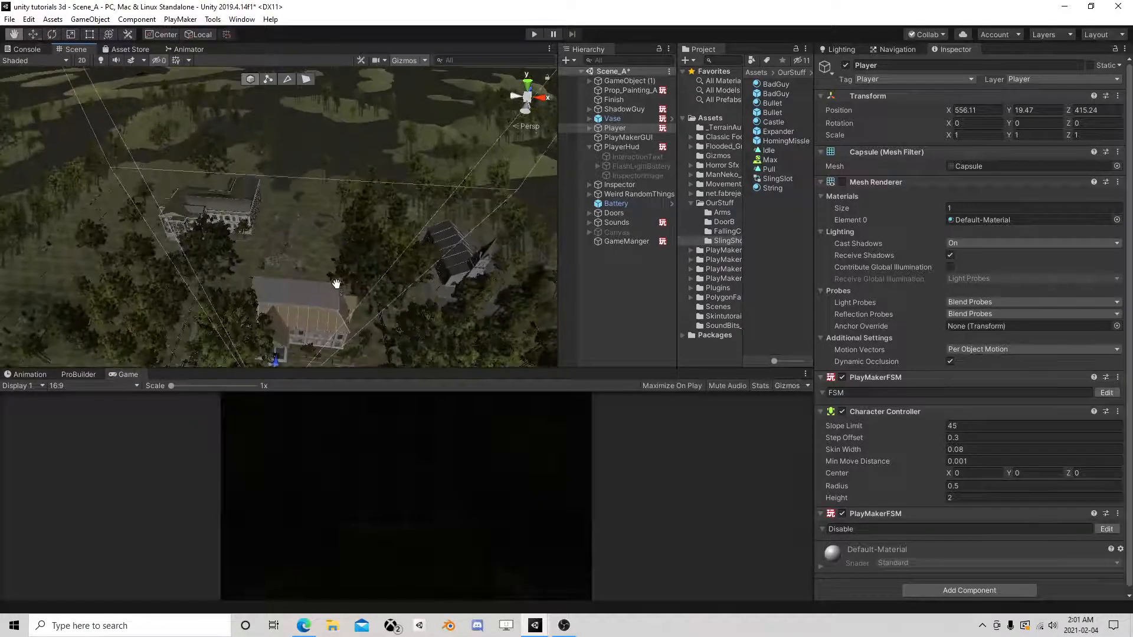
{"action": "right_click_drag", "start_coordinate": [336, 285], "coordinate": [342, 342]}
{"action": "middle_click_drag", "start_coordinate": [450, 301], "coordinate": [450, 250]}
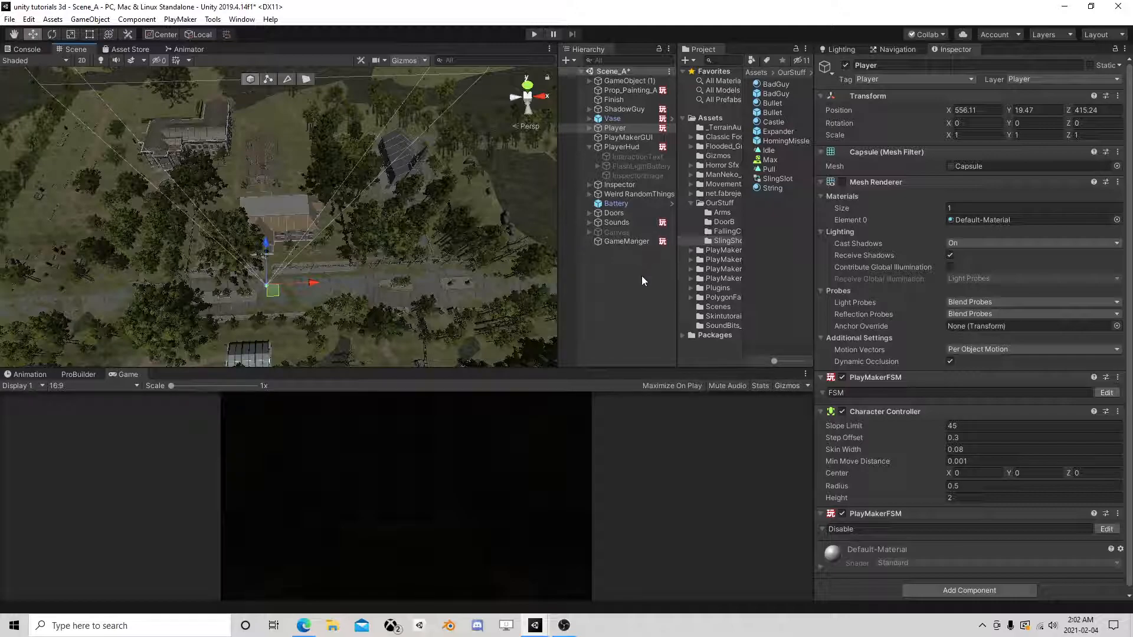
Add a UI Text element as a child of PlayerHud.
{"action": "right_click", "coordinate": [629, 148]}
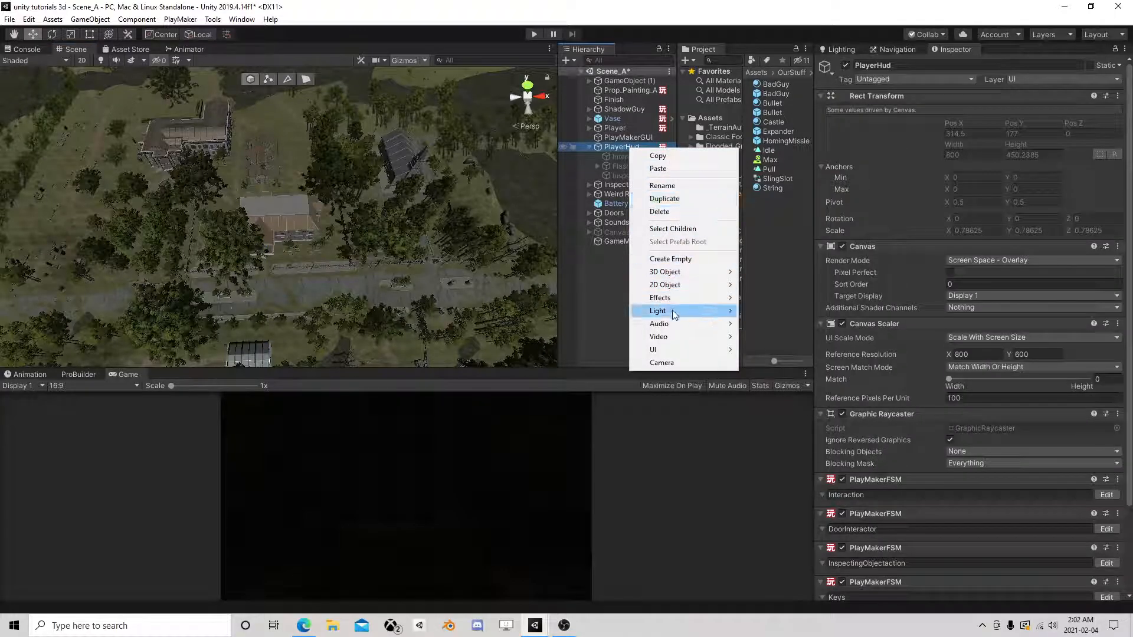
{"action": "mouse_move", "coordinate": [723, 353]}
{"action": "left_click", "coordinate": [763, 350]}
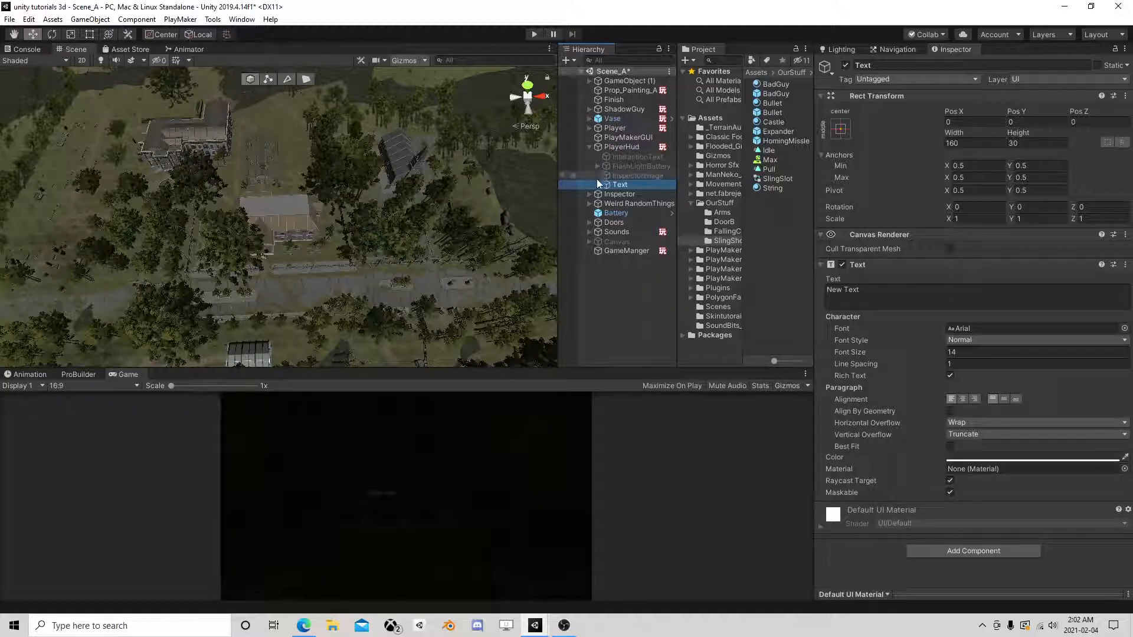
Move the new Text element to the upper-right corner of the canvas, at about X 311, Y 201.
{"action": "left_click", "coordinate": [84, 62]}
{"action": "left_click", "coordinate": [627, 187]}
{"action": "double_click", "coordinate": [626, 187]}
{"action": "scroll", "coordinate": [331, 157], "scroll_direction": "down", "scroll_amount": 15}
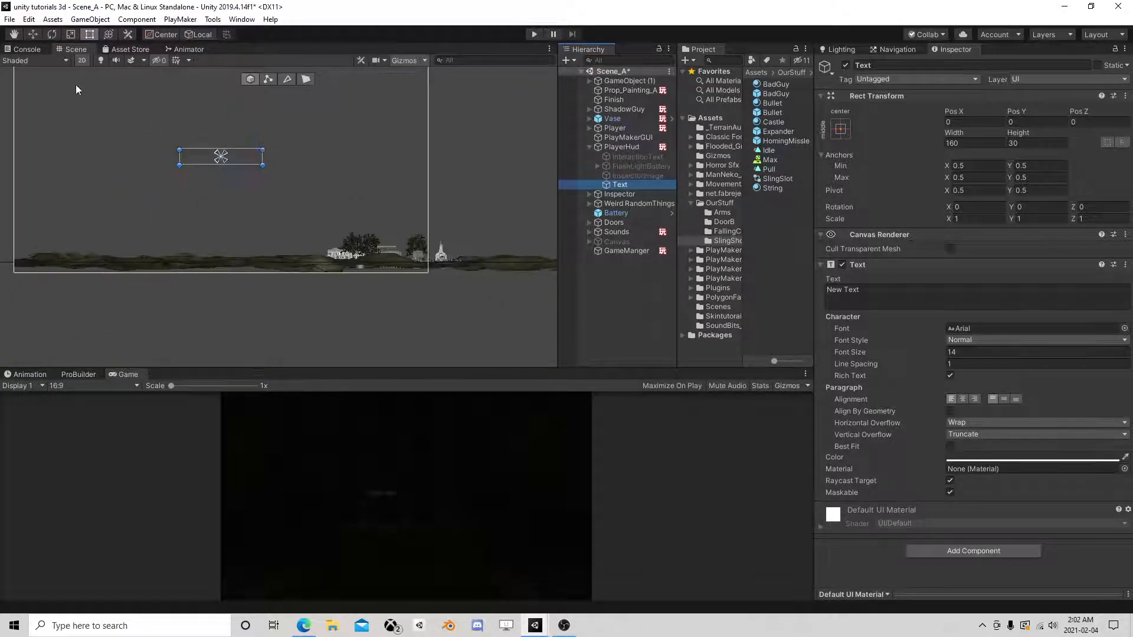
{"action": "left_click", "coordinate": [29, 37]}
{"action": "scroll", "coordinate": [296, 150], "scroll_direction": "down", "scroll_amount": 6}
{"action": "middle_click_drag", "start_coordinate": [296, 150], "coordinate": [289, 237]}
{"action": "left_click_drag", "start_coordinate": [235, 190], "coordinate": [243, 114]}
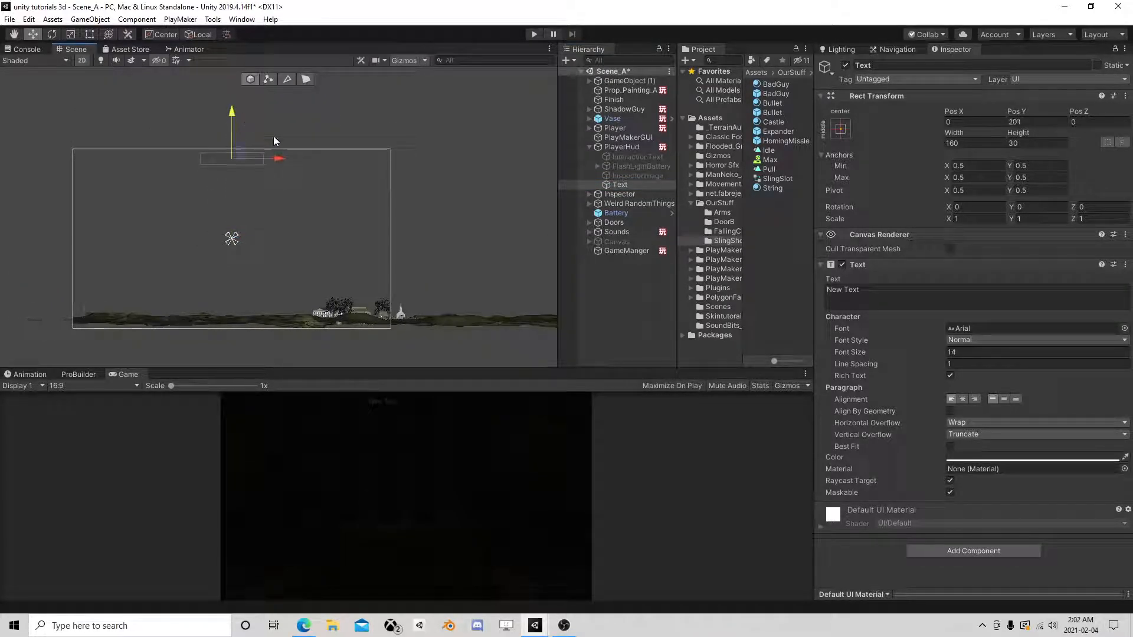
{"action": "left_click_drag", "start_coordinate": [304, 162], "coordinate": [406, 167]}
Set the Text element's content to 0000 and centre it horizontally and vertically.
{"action": "left_click", "coordinate": [879, 295]}
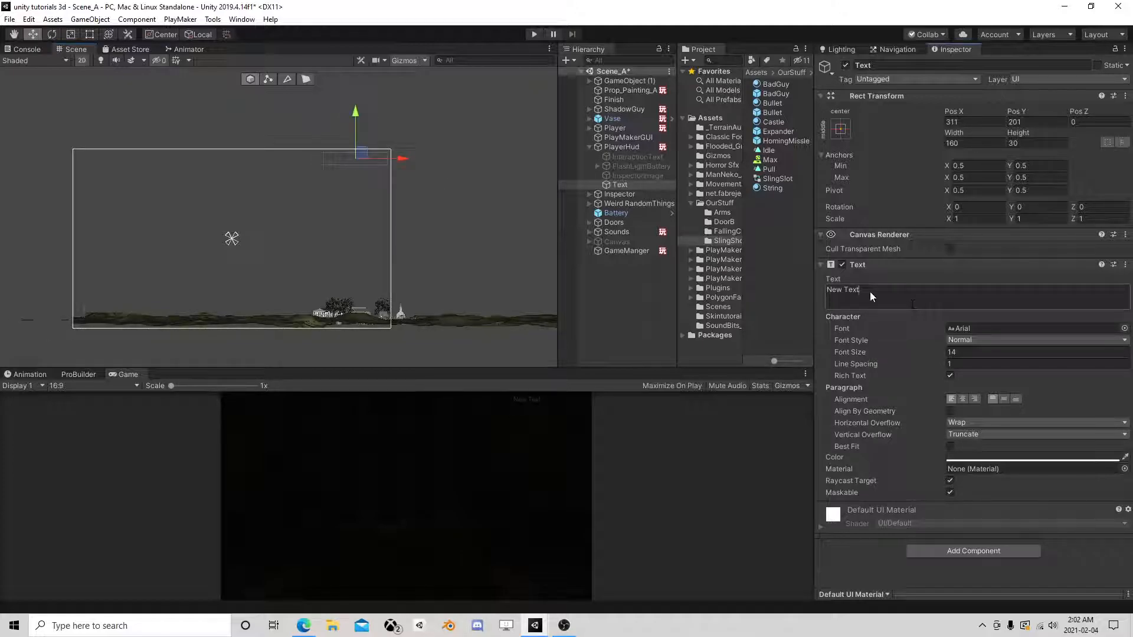
{"action": "type", "text": "0000"}
{"action": "left_click", "coordinate": [962, 399]}
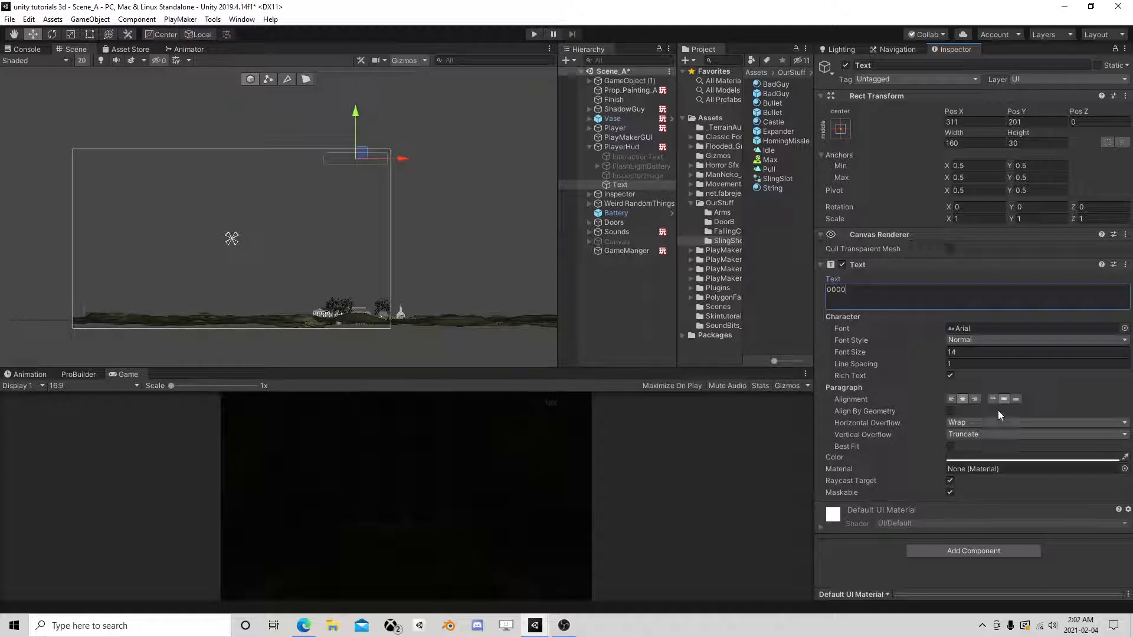
Set the 0000 text's colour to white (FFFFFF).
{"action": "left_click", "coordinate": [968, 457]}
{"action": "left_click_drag", "start_coordinate": [780, 215], "coordinate": [733, 186]}
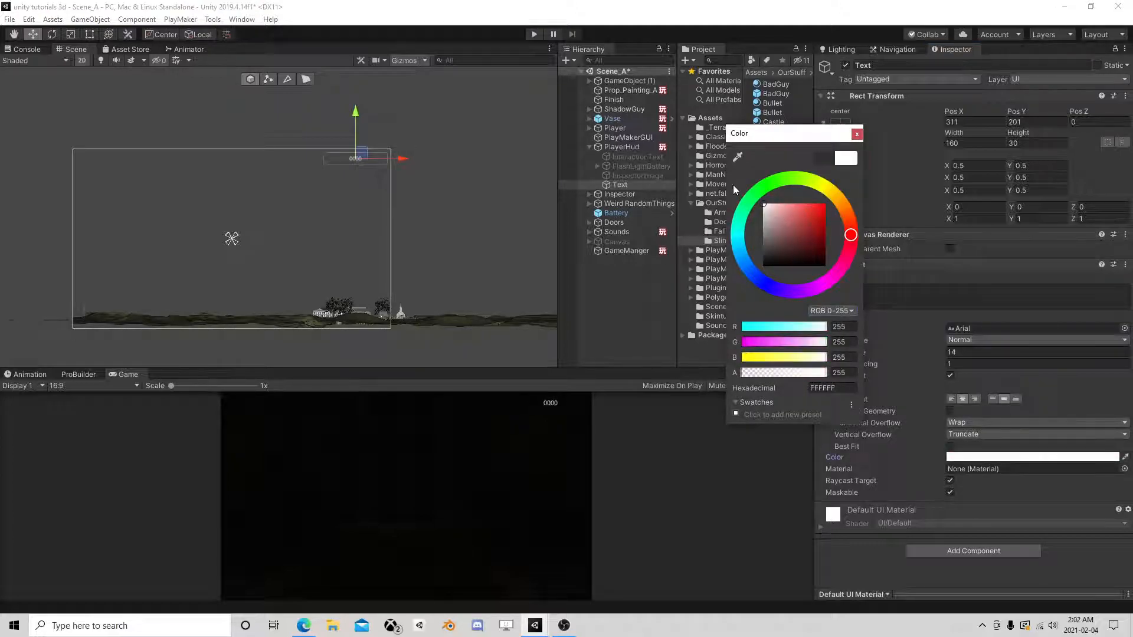
{"action": "left_click", "coordinate": [856, 134]}
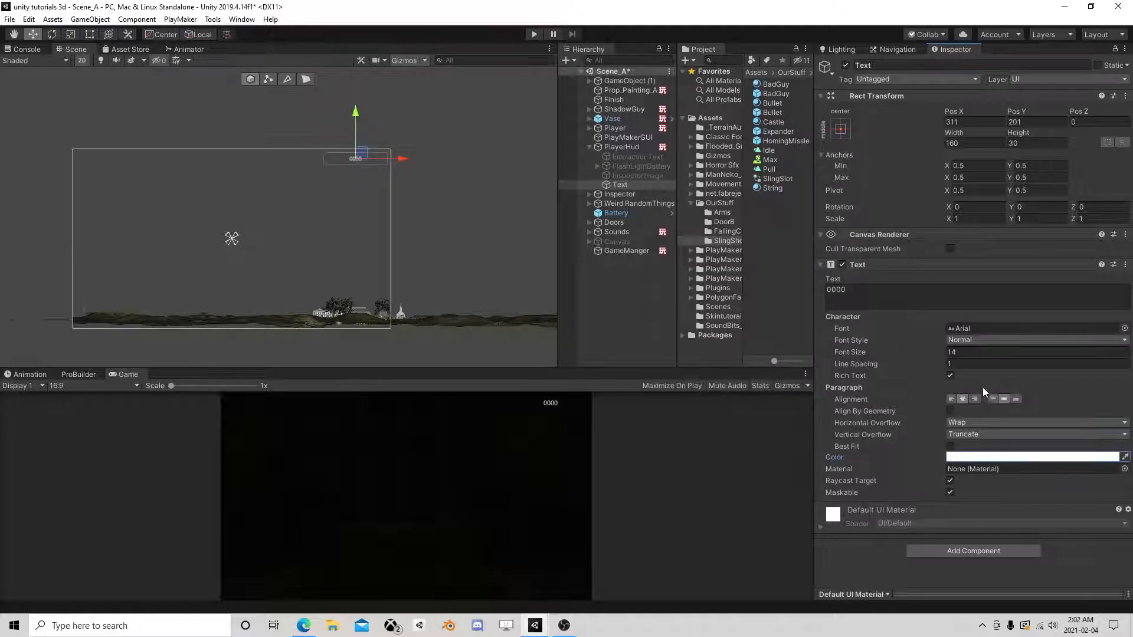
Enable Best Fit on the 0000 text and disable its Raycast Target and Maskable options.
{"action": "left_click", "coordinate": [950, 447]}
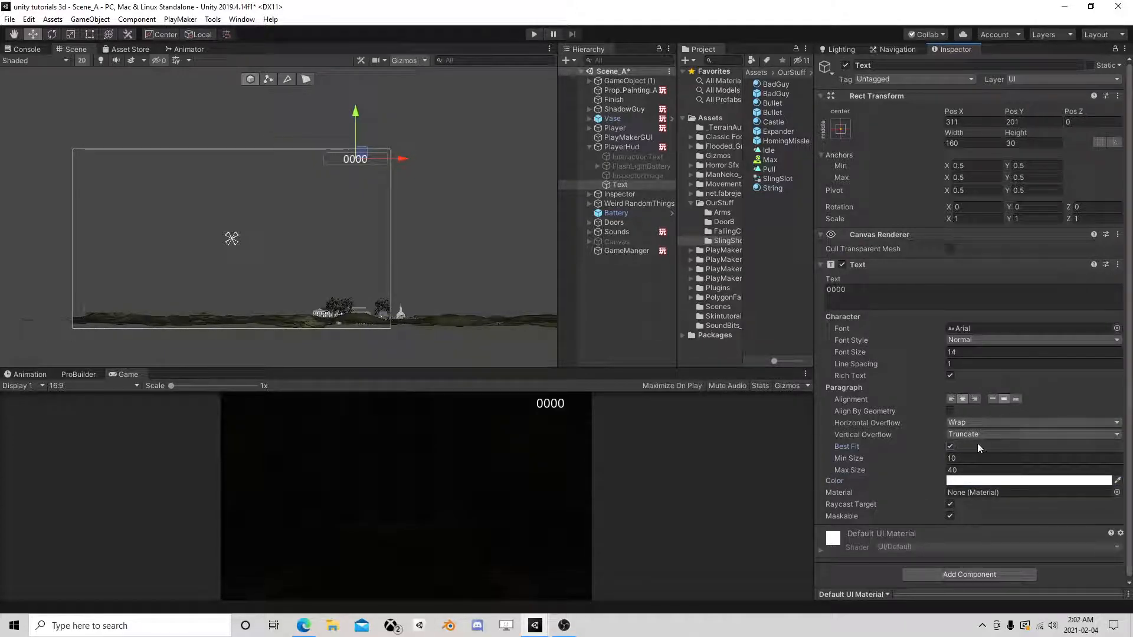
{"action": "left_click", "coordinate": [950, 505]}
{"action": "left_click", "coordinate": [950, 515]}
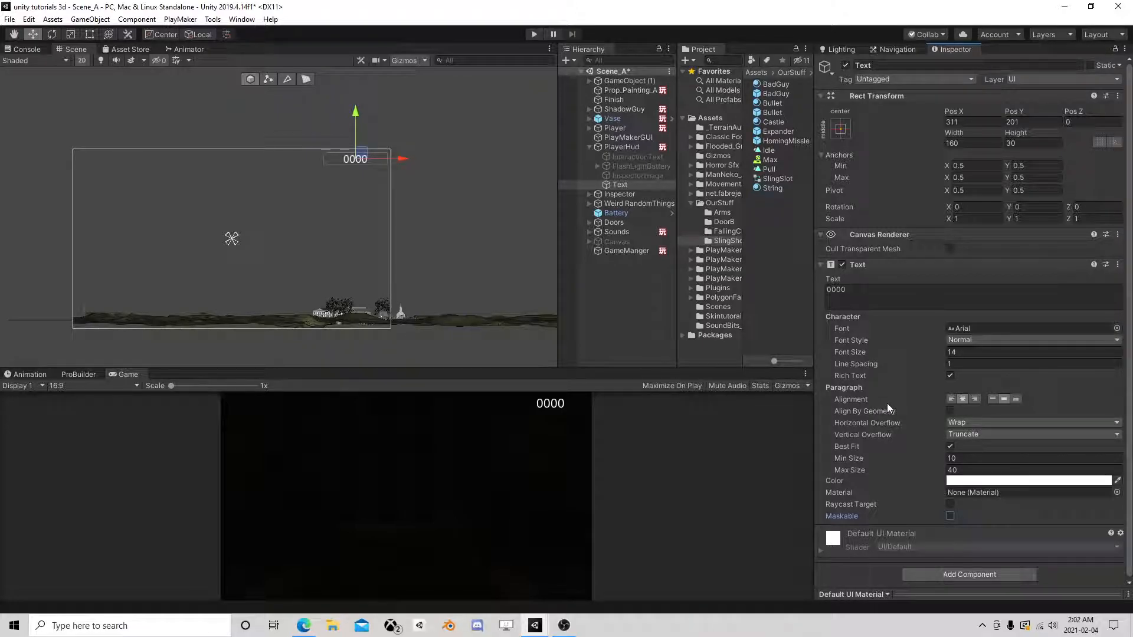
Add a PlayMakerFSM component to the Text object and name the FSM Time.
{"action": "left_click", "coordinate": [965, 573]}
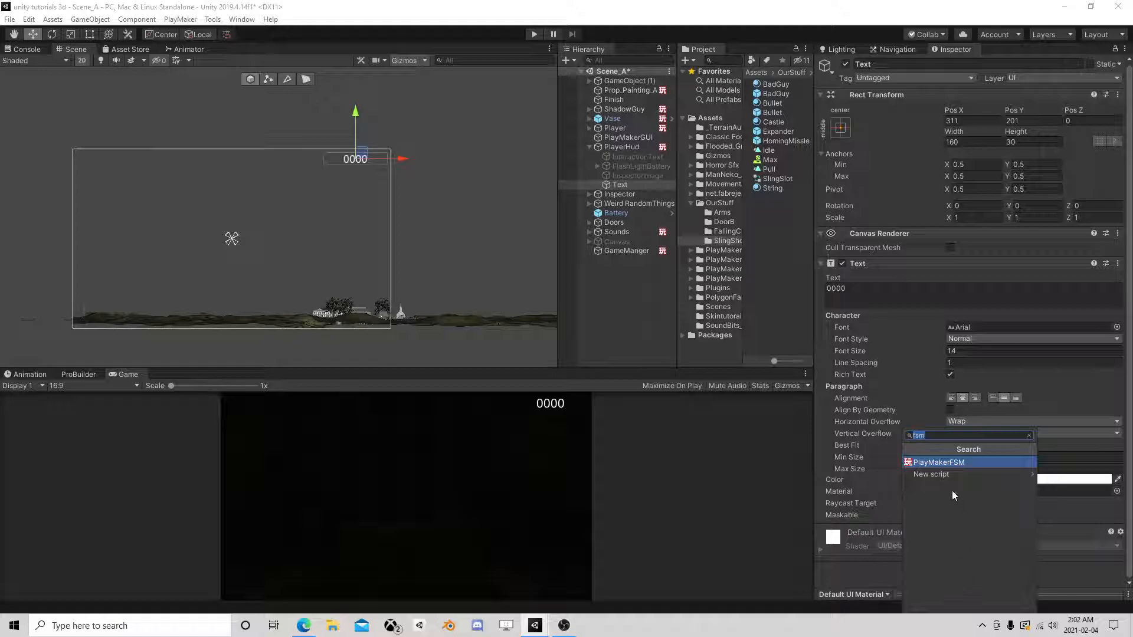
{"action": "left_click", "coordinate": [934, 460]}
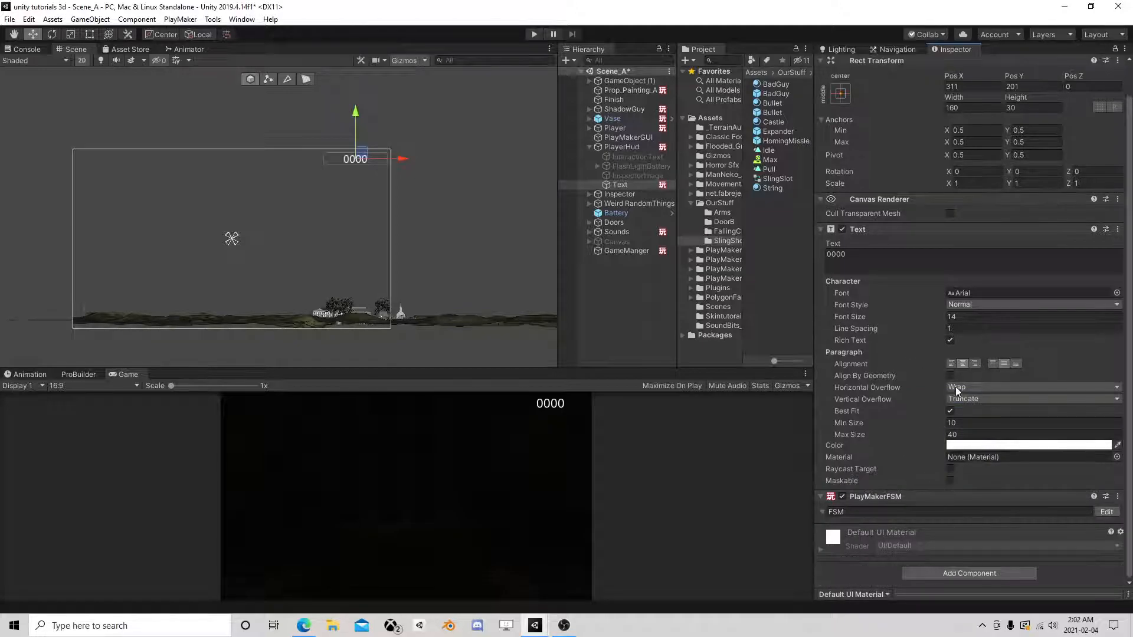
{"action": "left_click", "coordinate": [901, 512]}
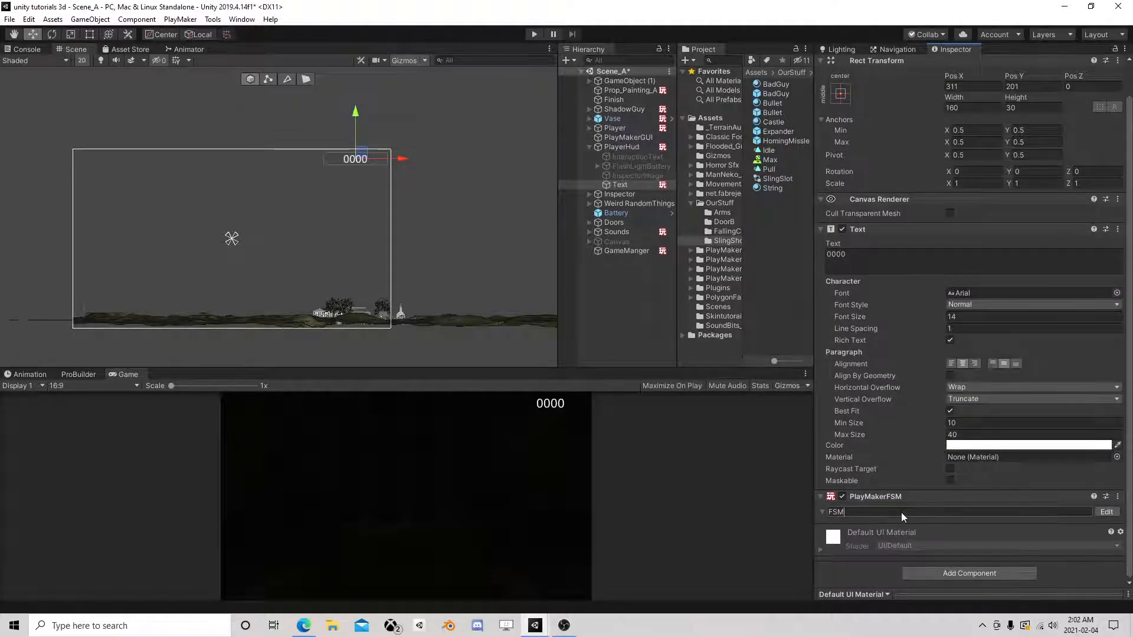
{"action": "type", "text": "Time"}
Open the PlayMaker Ecosystem Browser and search it for modulo.
{"action": "left_click", "coordinate": [242, 19]}
{"action": "left_click", "coordinate": [180, 19]}
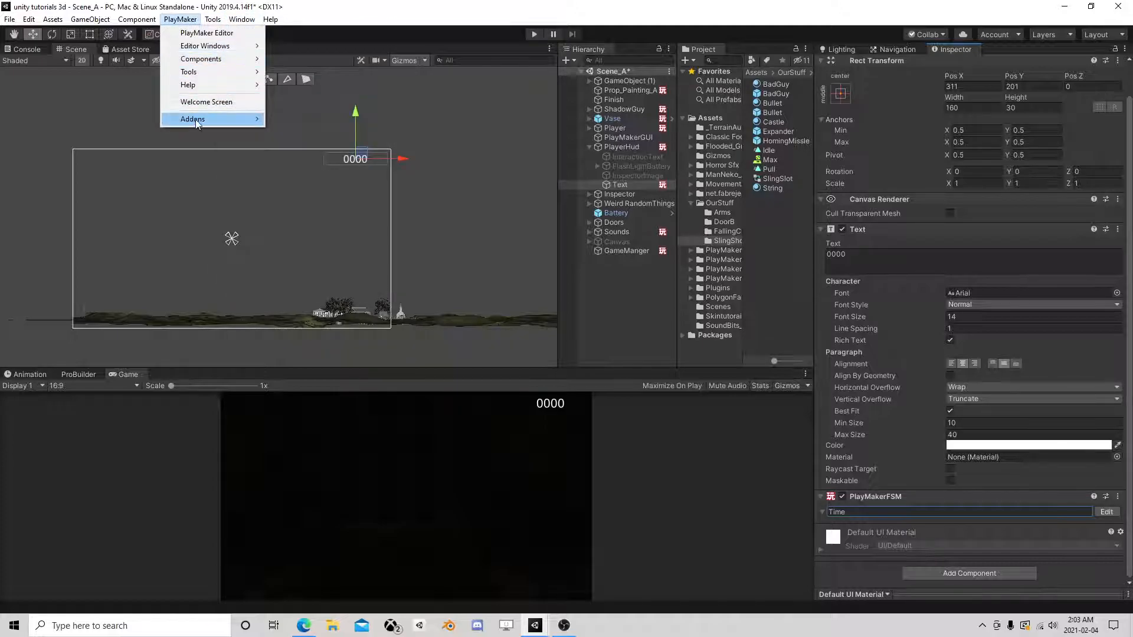
{"action": "mouse_move", "coordinate": [258, 121]}
{"action": "mouse_move", "coordinate": [307, 132]}
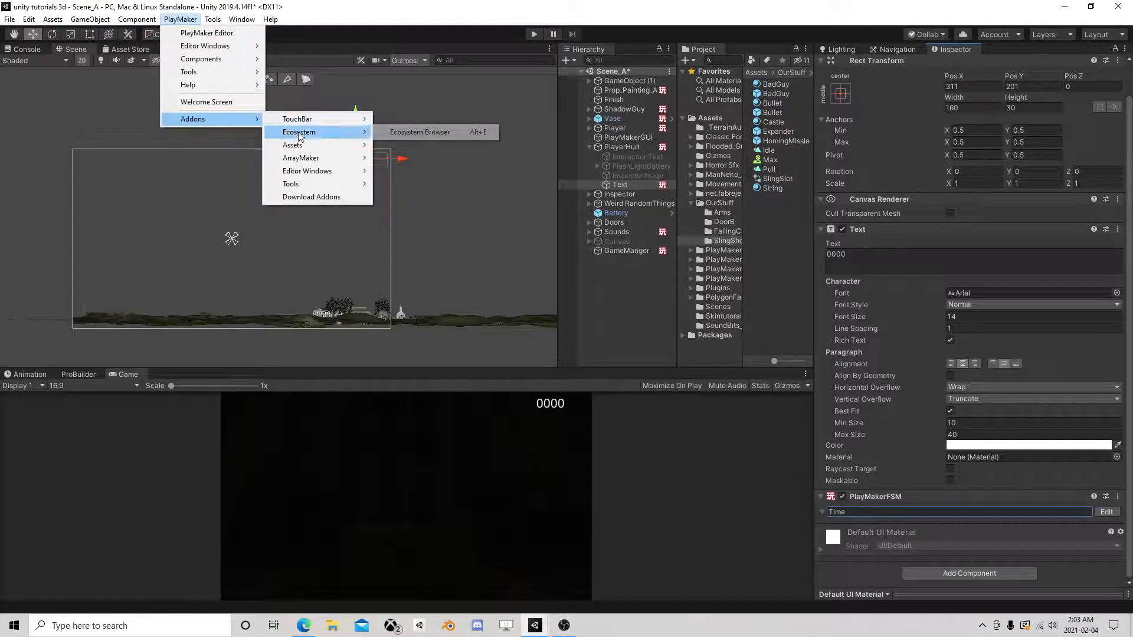
{"action": "left_click", "coordinate": [413, 133]}
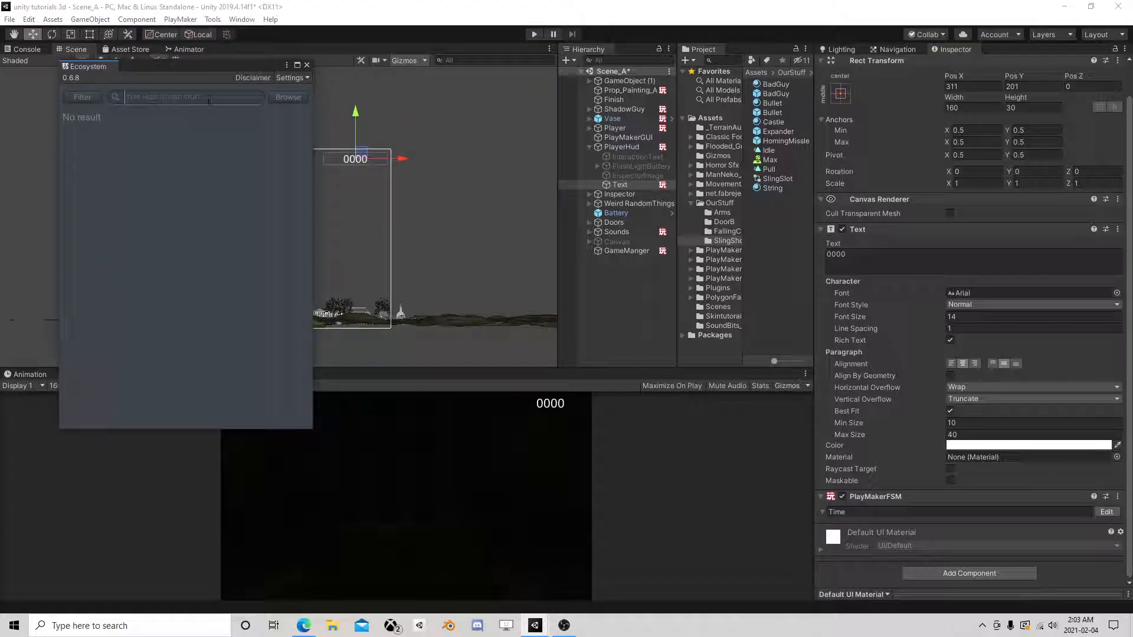
{"action": "type", "text": "mod"}
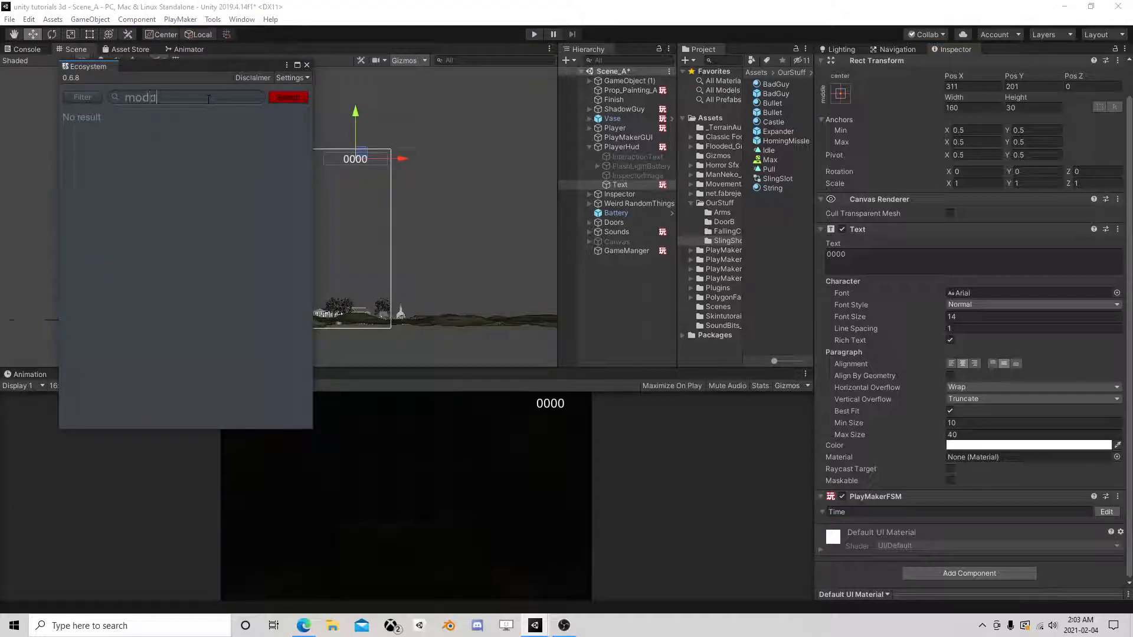
{"action": "type", "text": "ulo"}
{"action": "key", "text": "Return"}
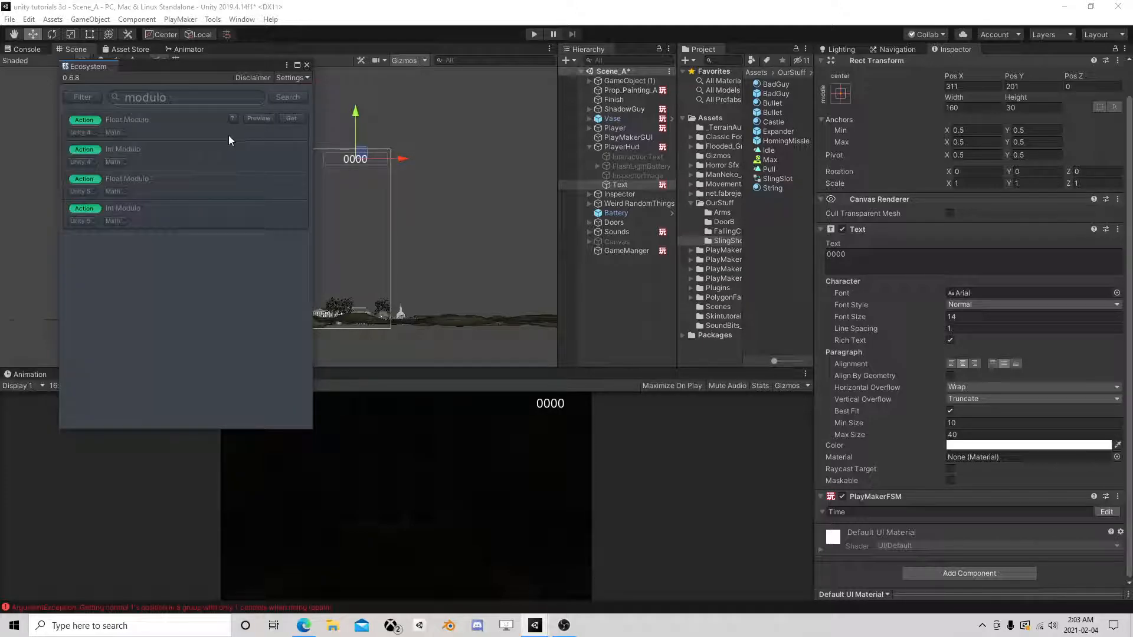
Download the Unity 5 versions of the Int Modulo and Float Modulo actions and close the Ecosystem browser.
{"action": "left_click", "coordinate": [290, 205]}
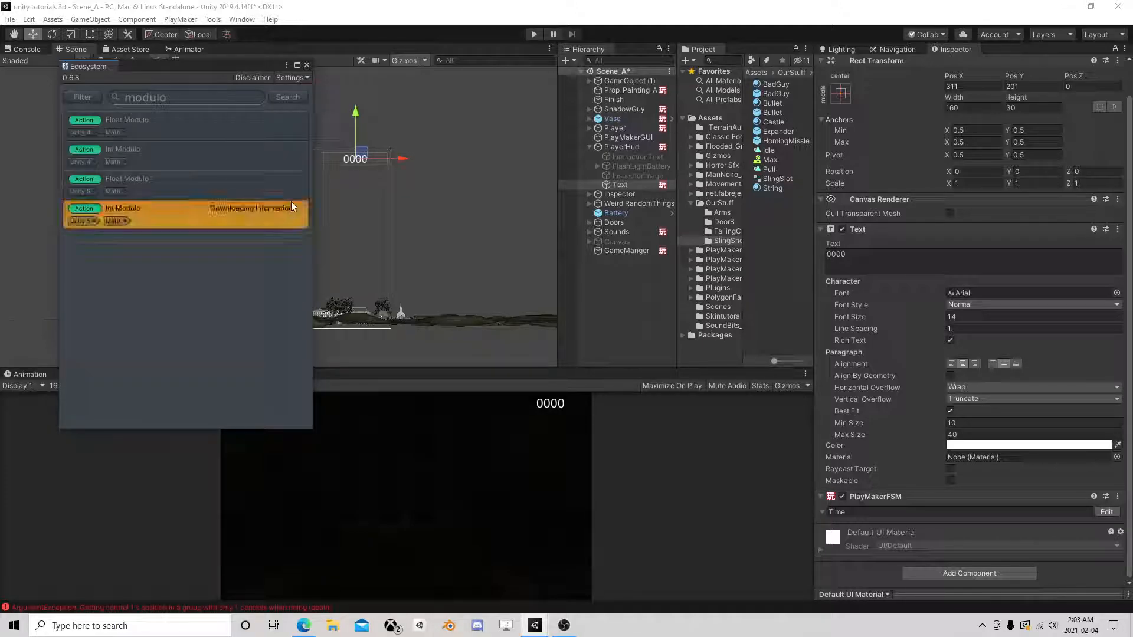
{"action": "left_click", "coordinate": [291, 179]}
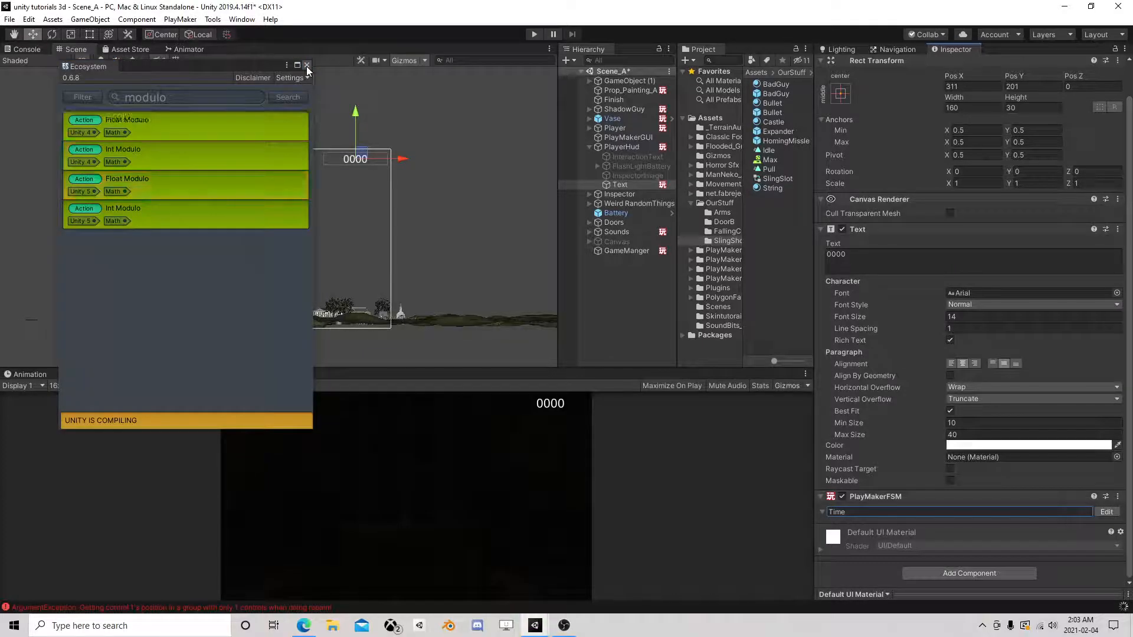
{"action": "left_click", "coordinate": [306, 66]}
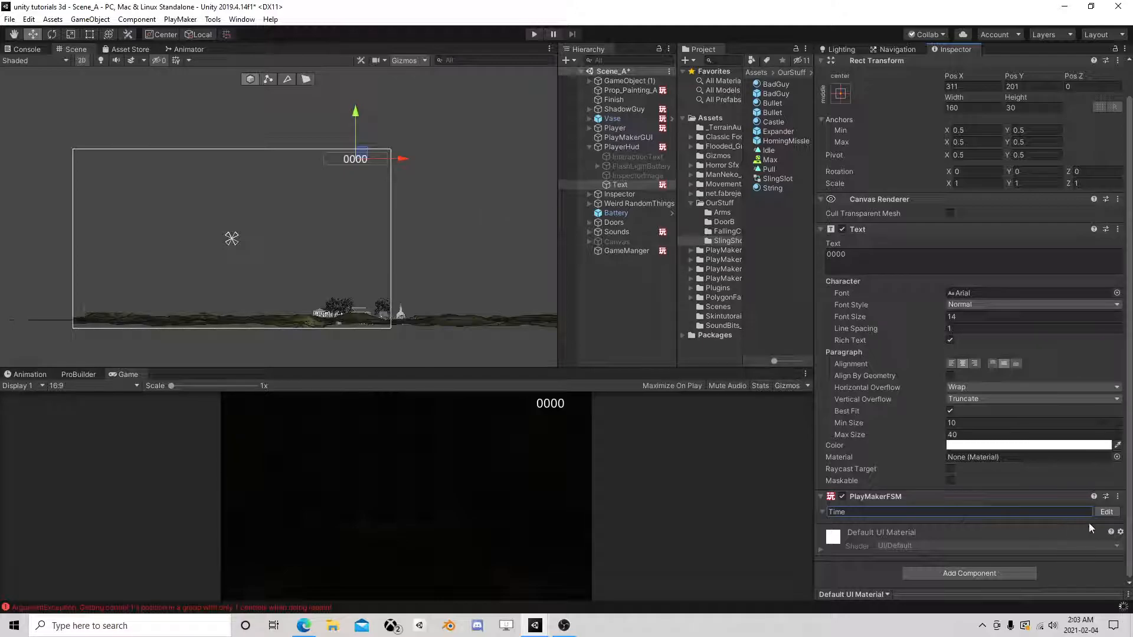
Open the Time FSM for editing and add an Int Modulo action to State 1.
{"action": "left_click", "coordinate": [1105, 512]}
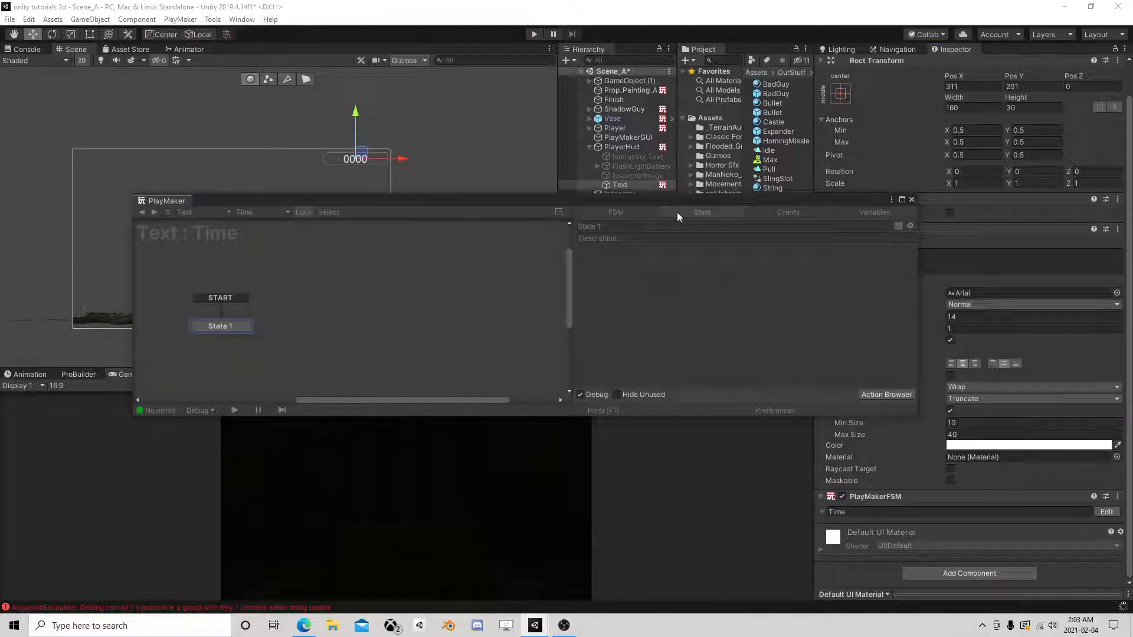
{"action": "left_click_drag", "start_coordinate": [600, 204], "coordinate": [544, 173]}
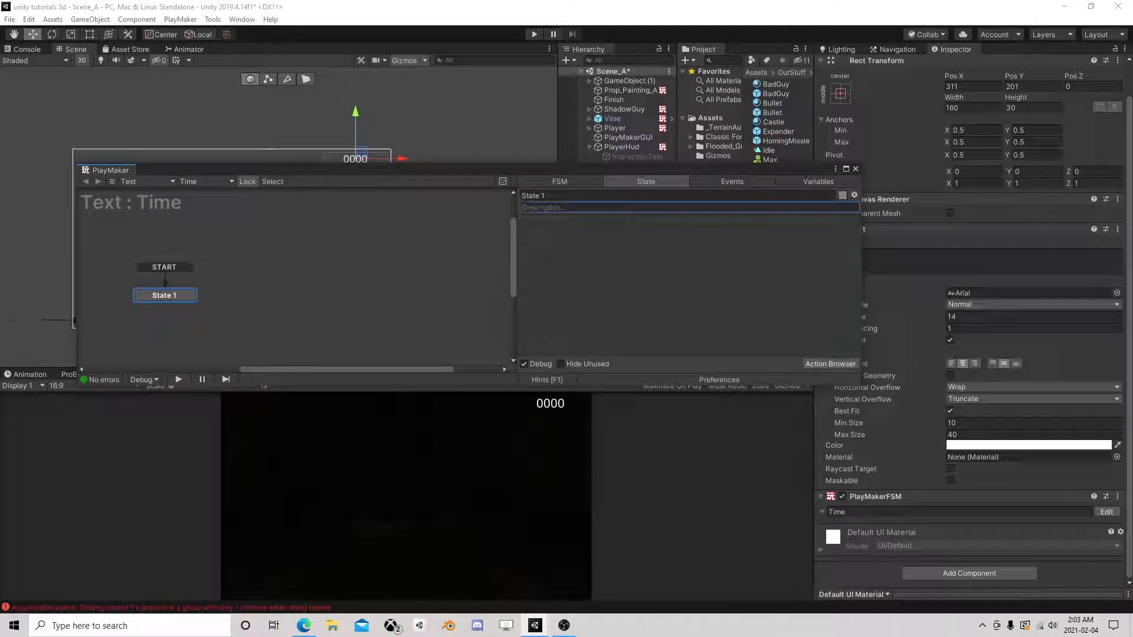
{"action": "left_click", "coordinate": [818, 364]}
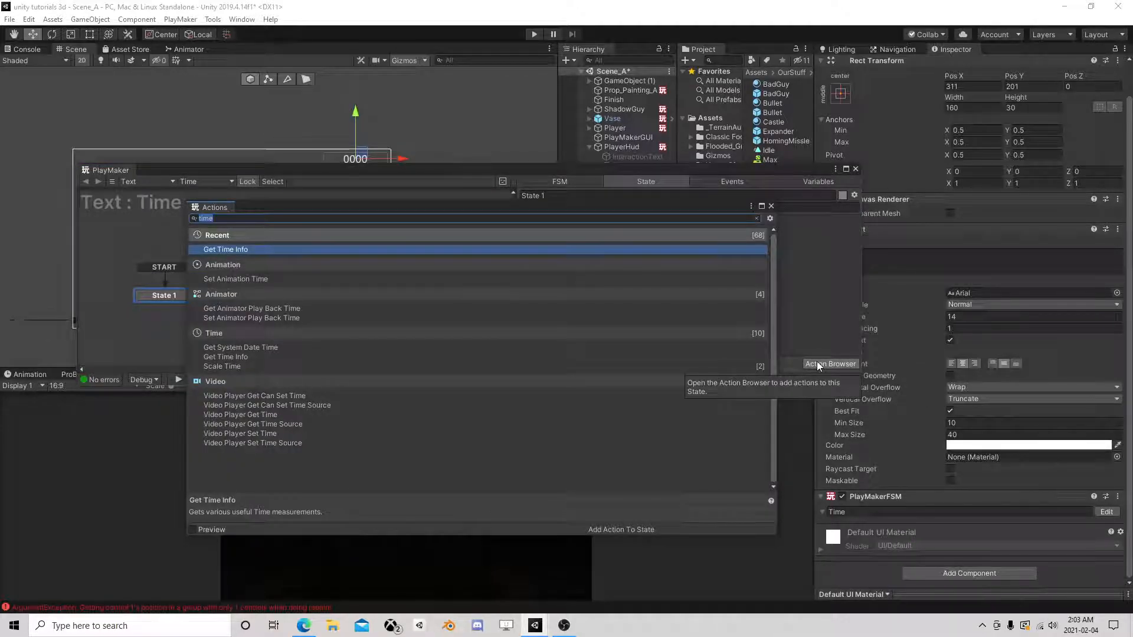
{"action": "type", "text": "int"}
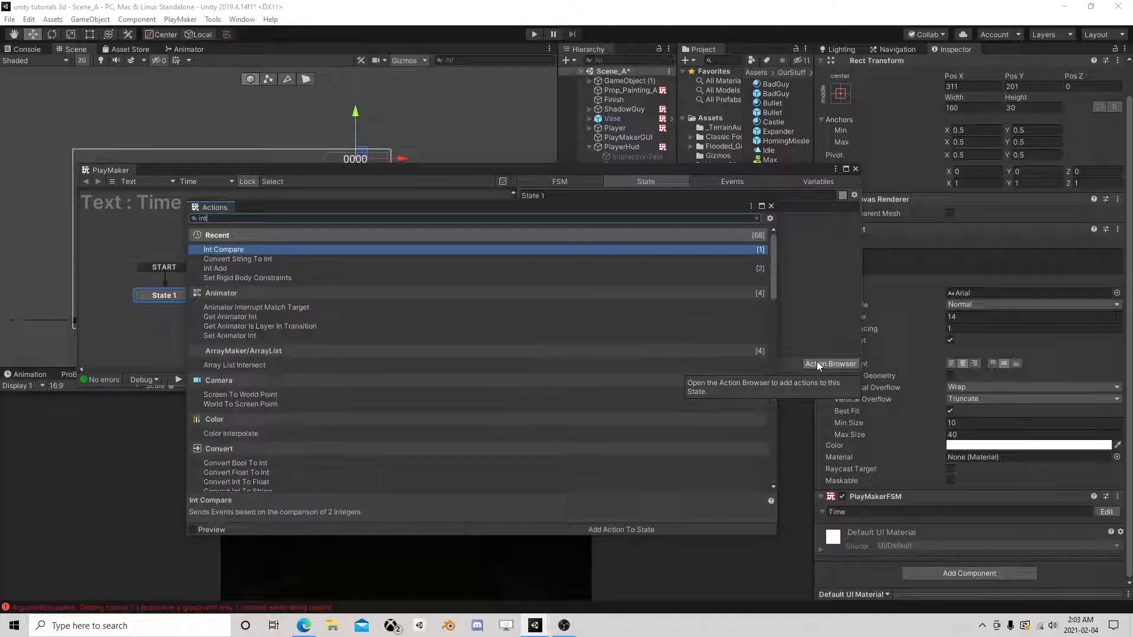
{"action": "type", "text": " mod"}
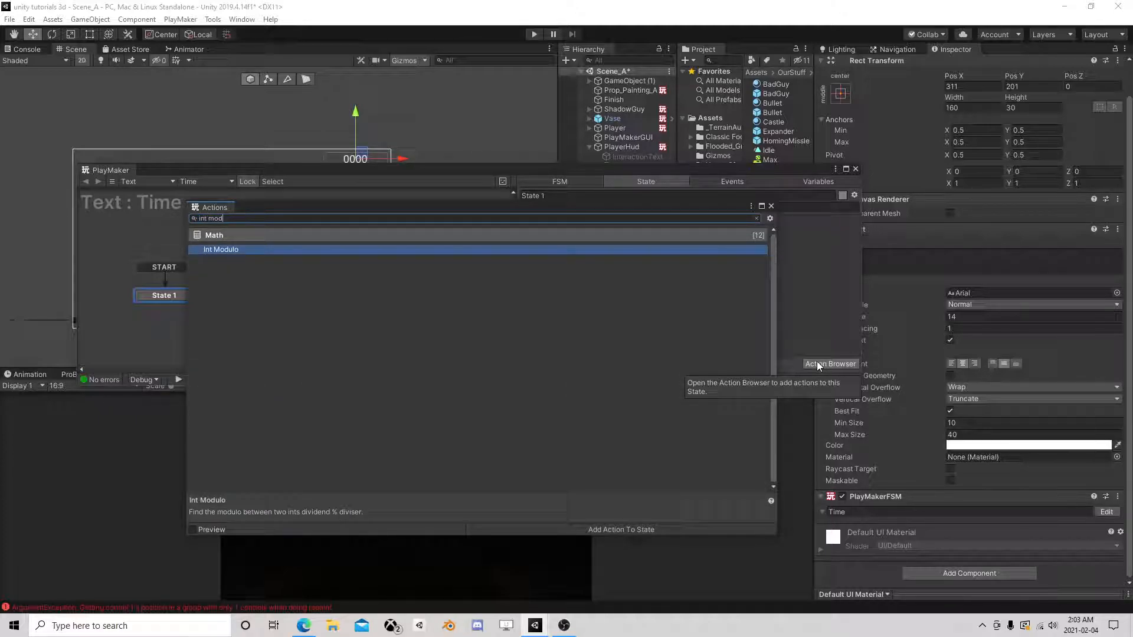
{"action": "double_click", "coordinate": [243, 250]}
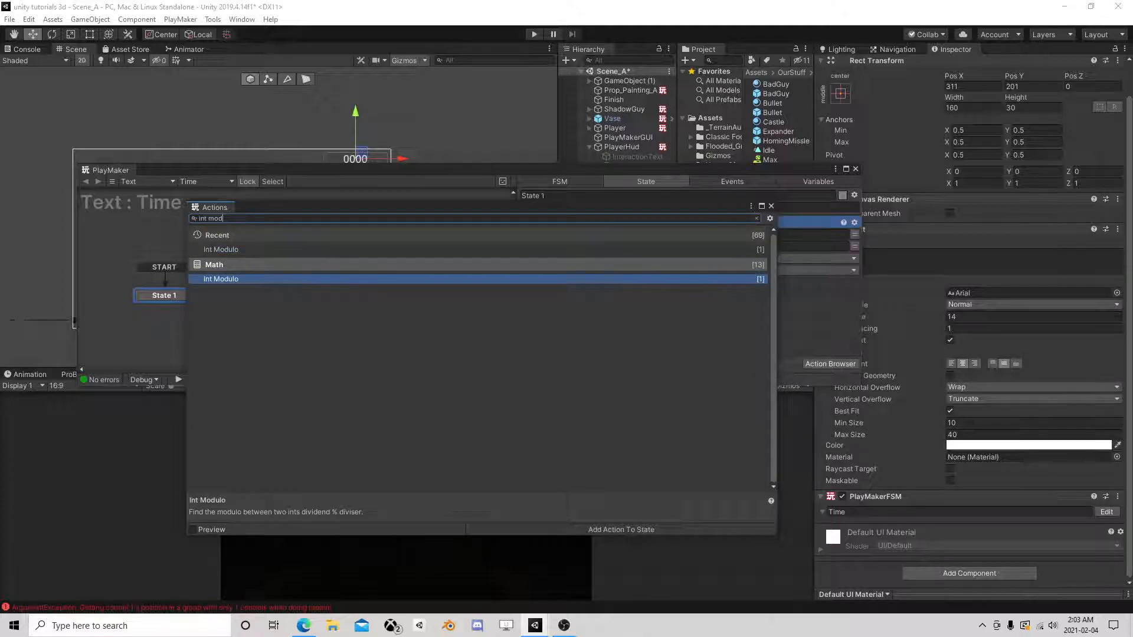
{"action": "left_click", "coordinate": [771, 205]}
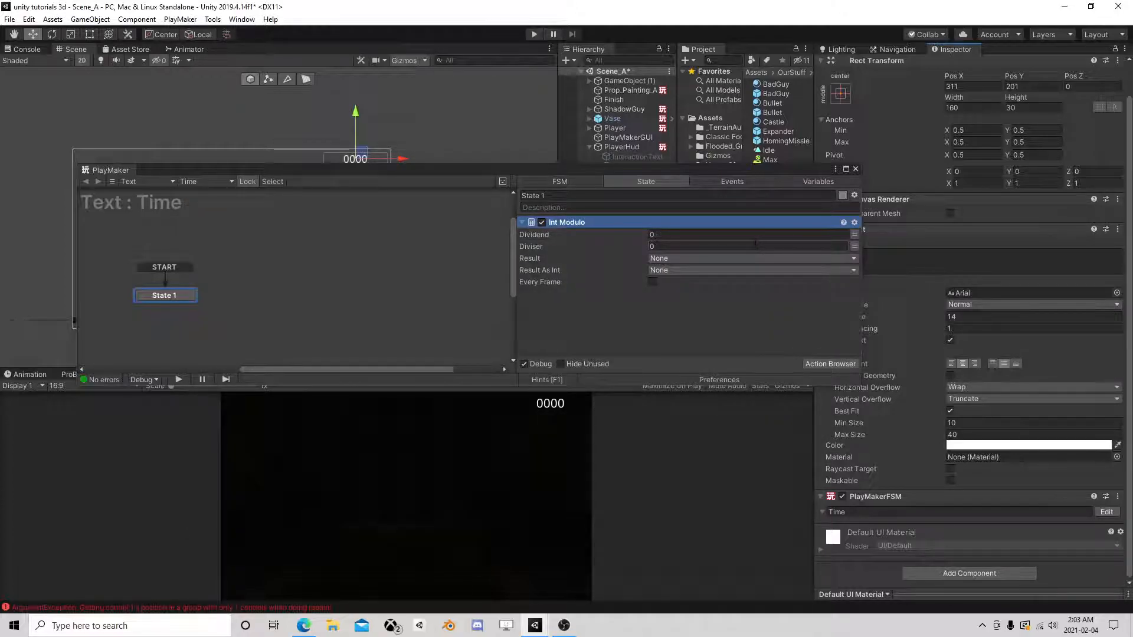
Set the Int Modulo's dividend to 1 and divisor to 60, storing the integer result in a new variable Secs every frame.
{"action": "left_click", "coordinate": [755, 244]}
{"action": "type", "text": "60"}
{"action": "left_click", "coordinate": [678, 234]}
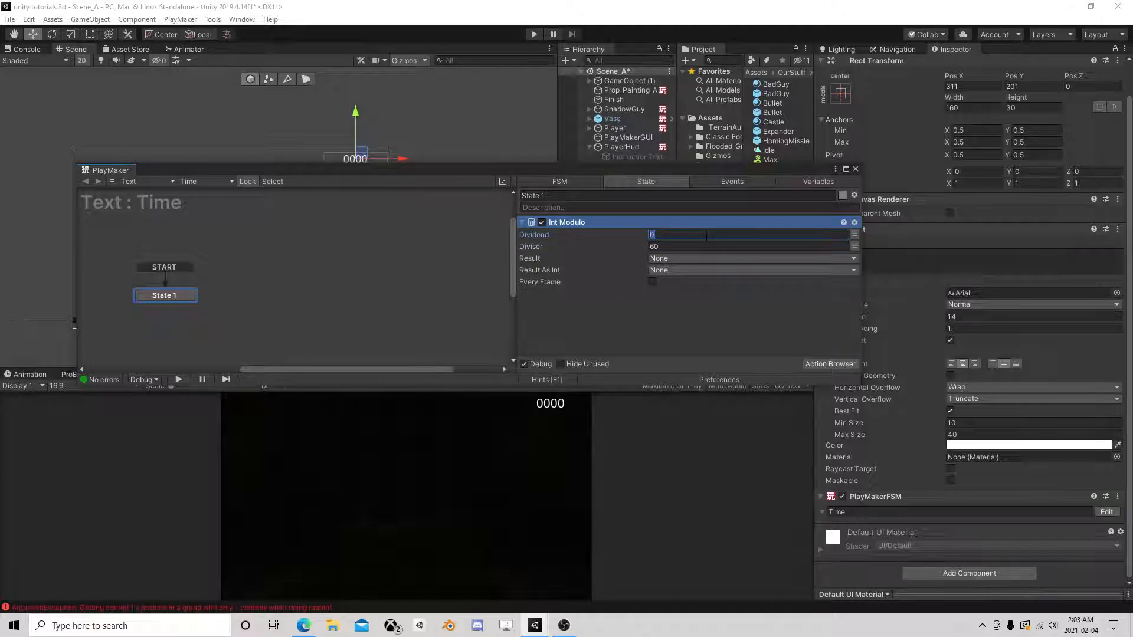
{"action": "left_click", "coordinate": [678, 270]}
{"action": "left_click", "coordinate": [692, 298]}
{"action": "type", "text": "Secs"}
{"action": "key", "text": "Return"}
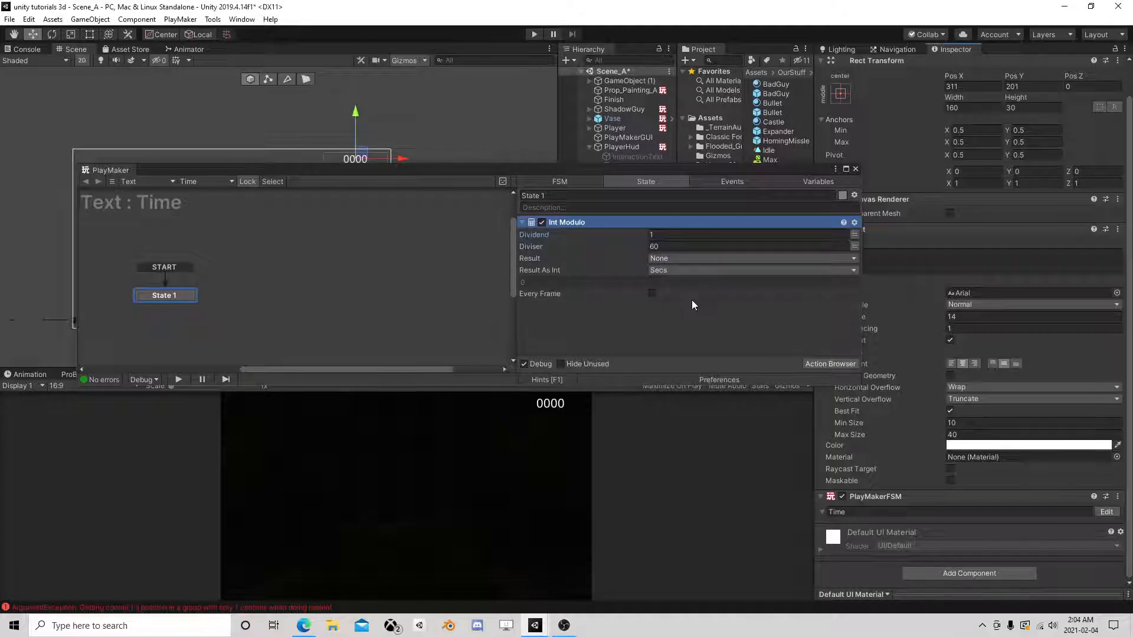
{"action": "left_click", "coordinate": [652, 293]}
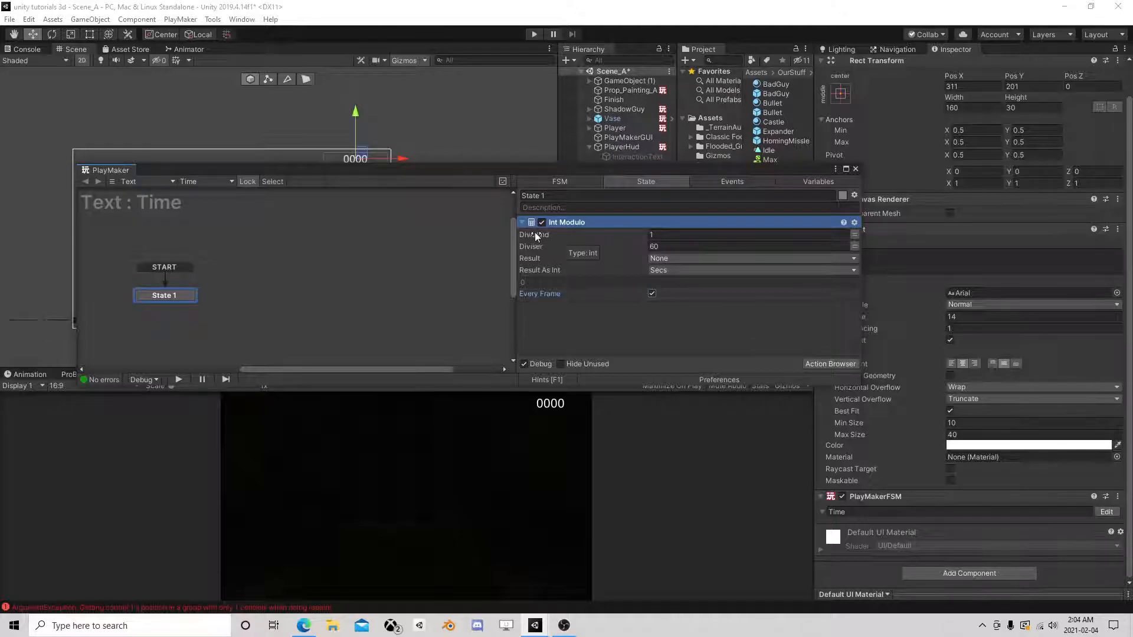
{"action": "left_click", "coordinate": [853, 239]}
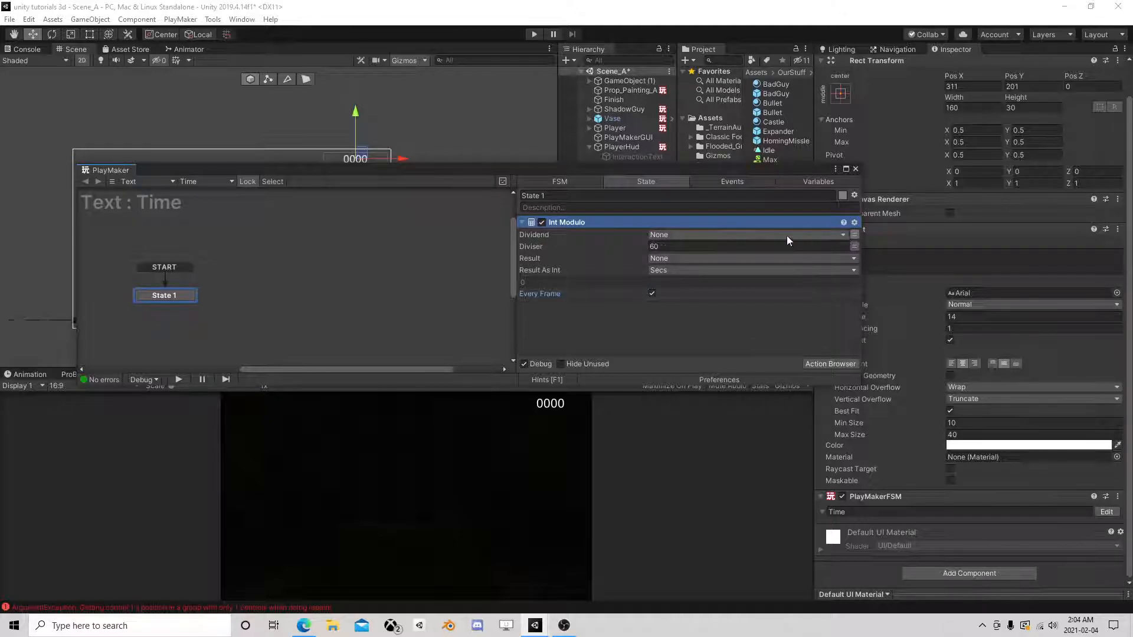
{"action": "left_click", "coordinate": [699, 234]}
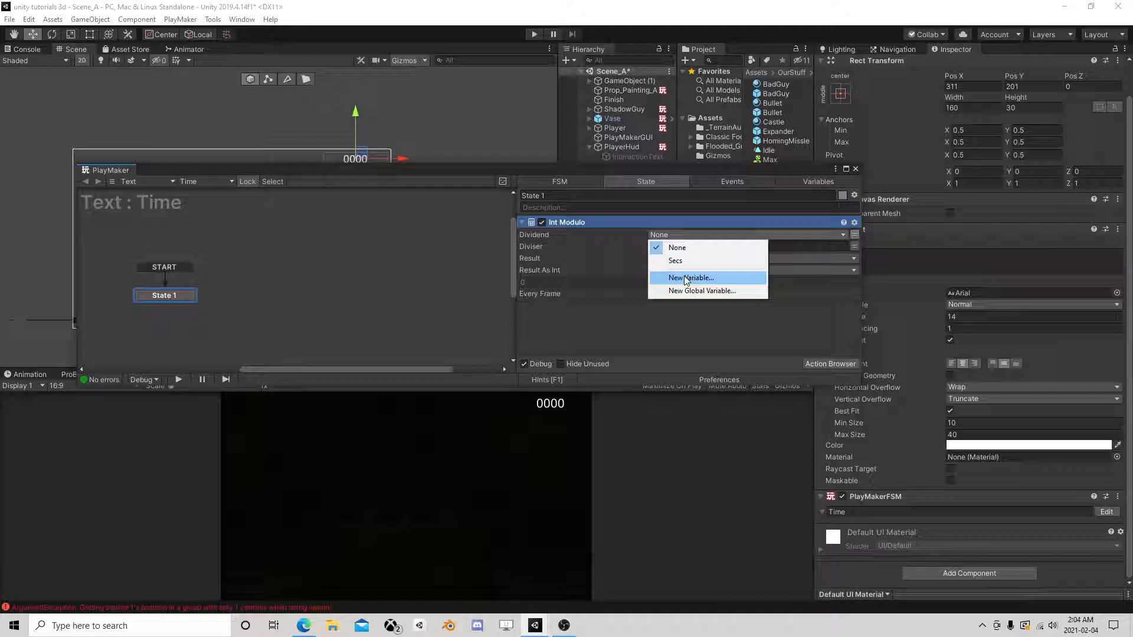
{"action": "left_click", "coordinate": [686, 278]}
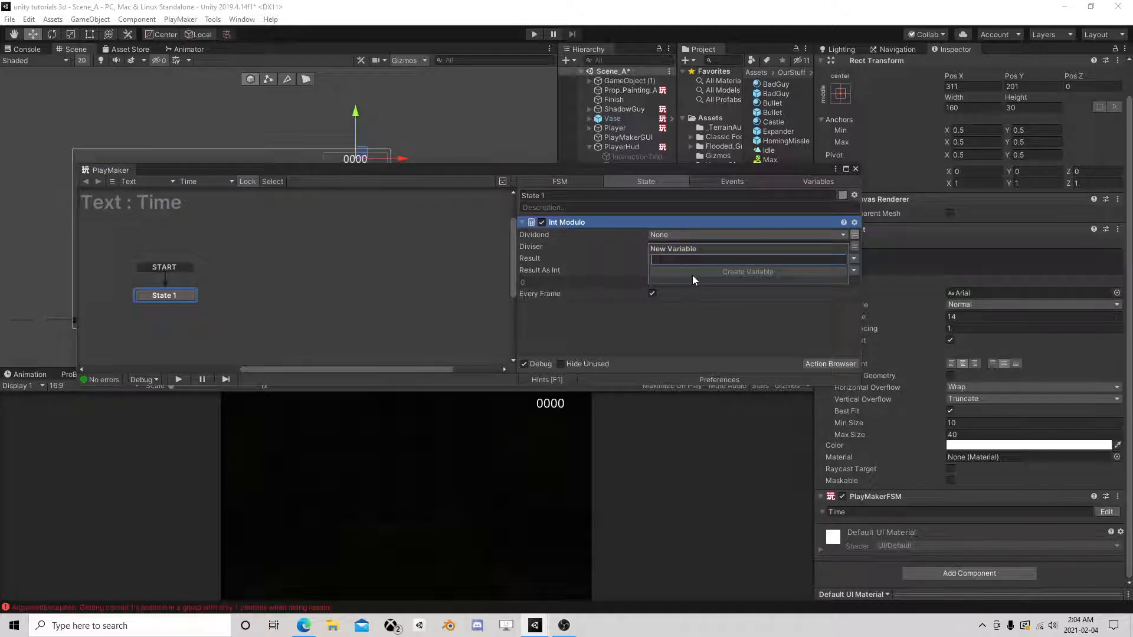
{"action": "left_click", "coordinate": [660, 321]}
{"action": "left_click", "coordinate": [669, 238]}
{"action": "left_click", "coordinate": [674, 339]}
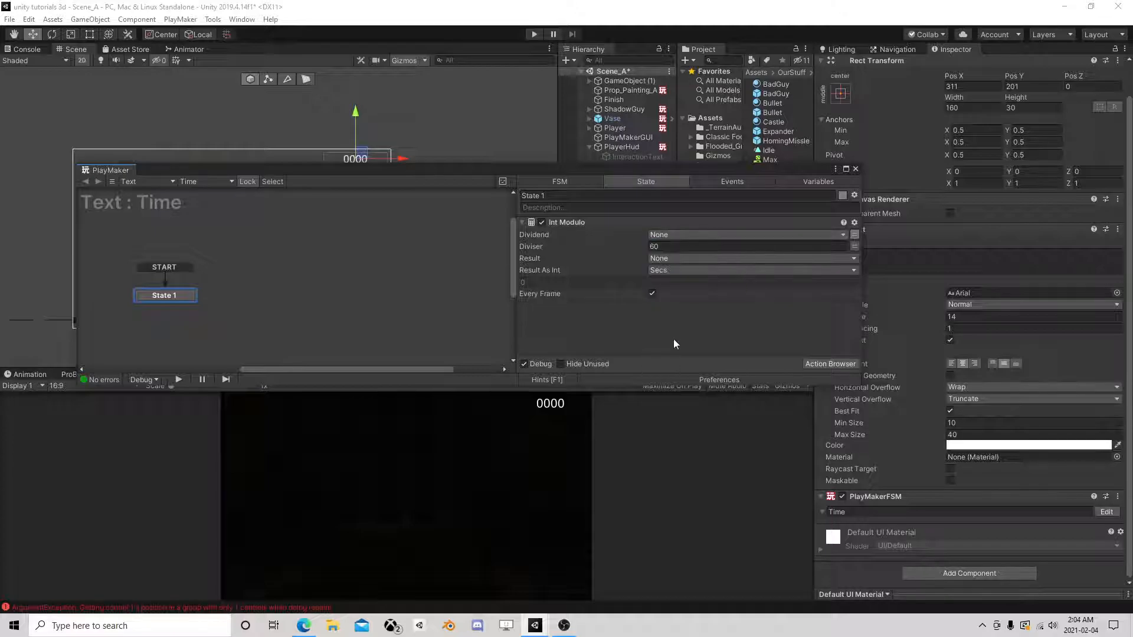
{"action": "left_click", "coordinate": [855, 234]}
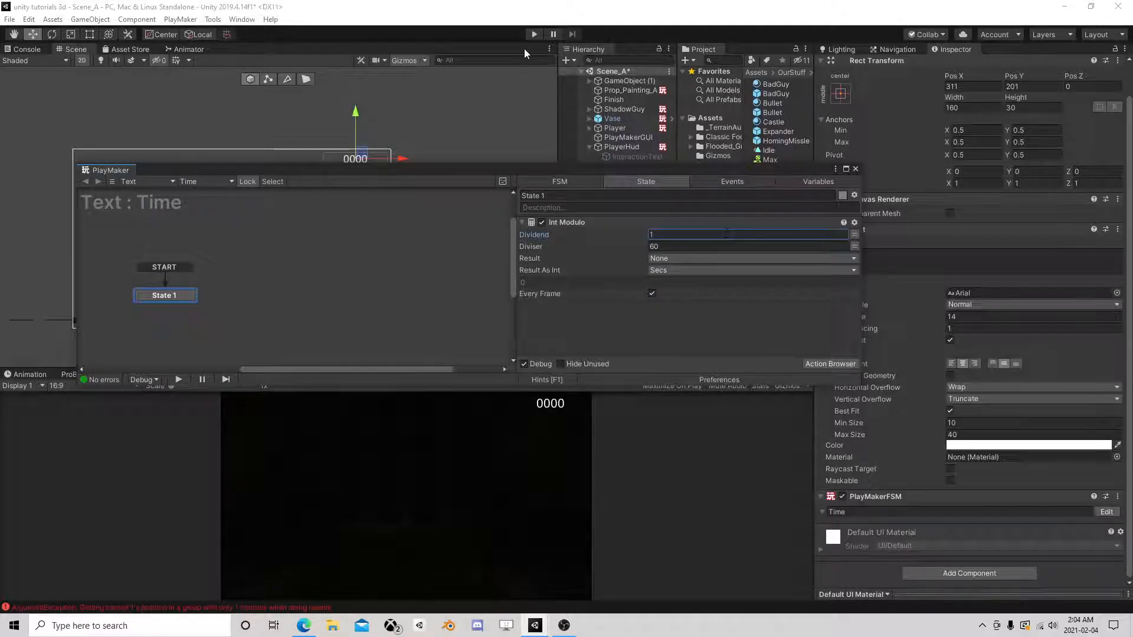
Expose the Secs variable of the Time FSM as an input and return to the actions of State 1.
{"action": "left_click", "coordinate": [800, 181]}
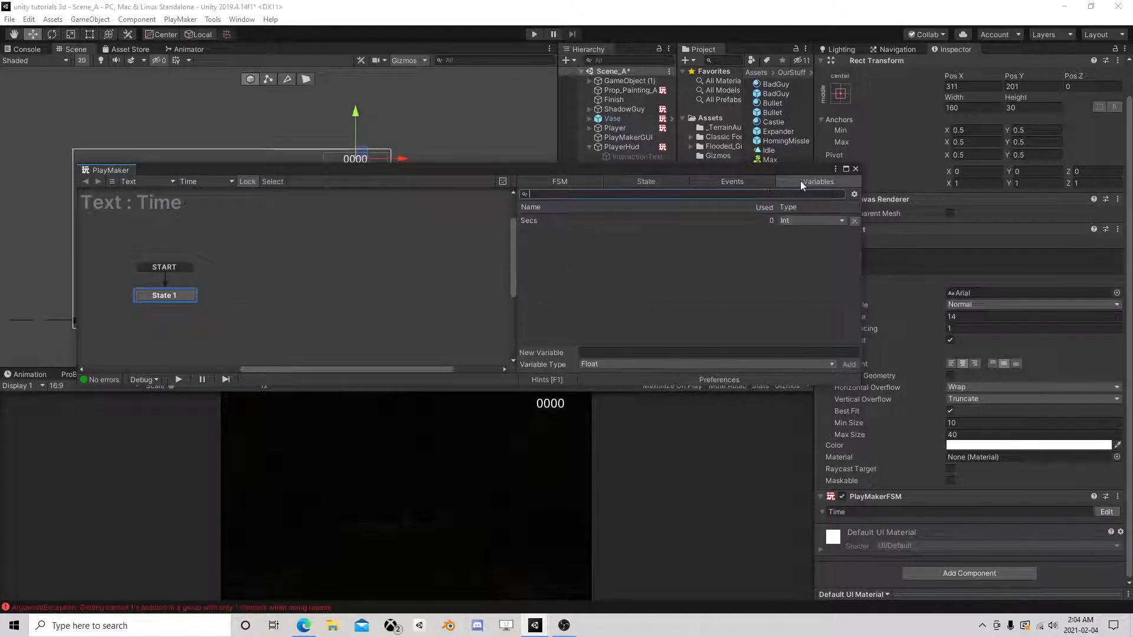
{"action": "left_click", "coordinate": [540, 223]}
{"action": "left_click", "coordinate": [583, 353]}
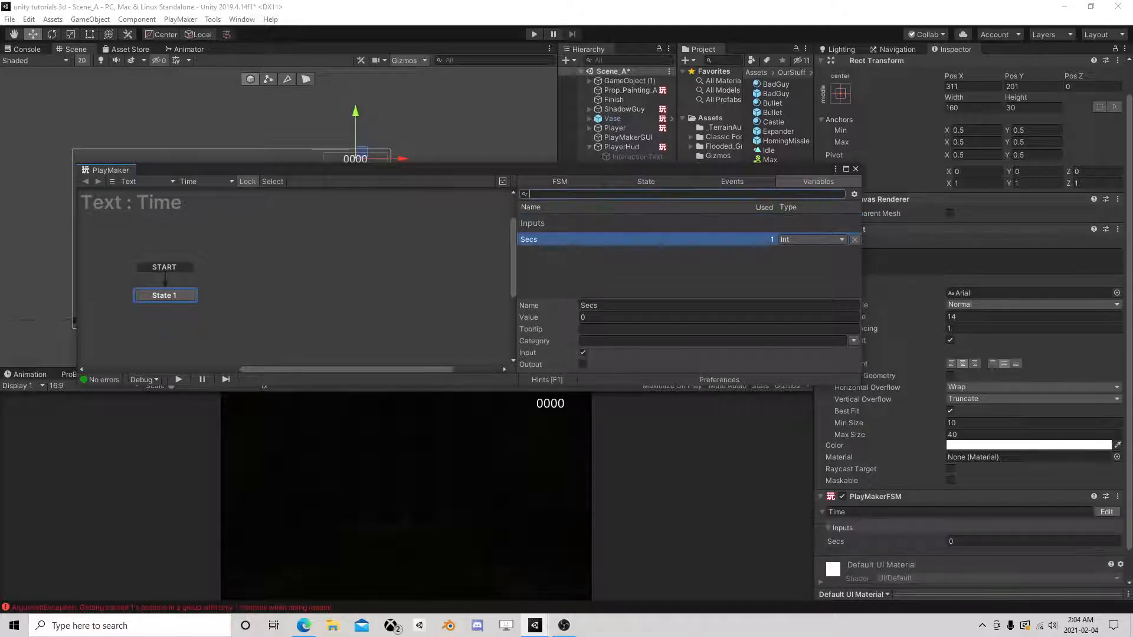
{"action": "left_click", "coordinate": [646, 182]}
Run the scene and test the Int Modulo with a dividend of 60 and a divisor of 1.
{"action": "left_click", "coordinate": [534, 33]}
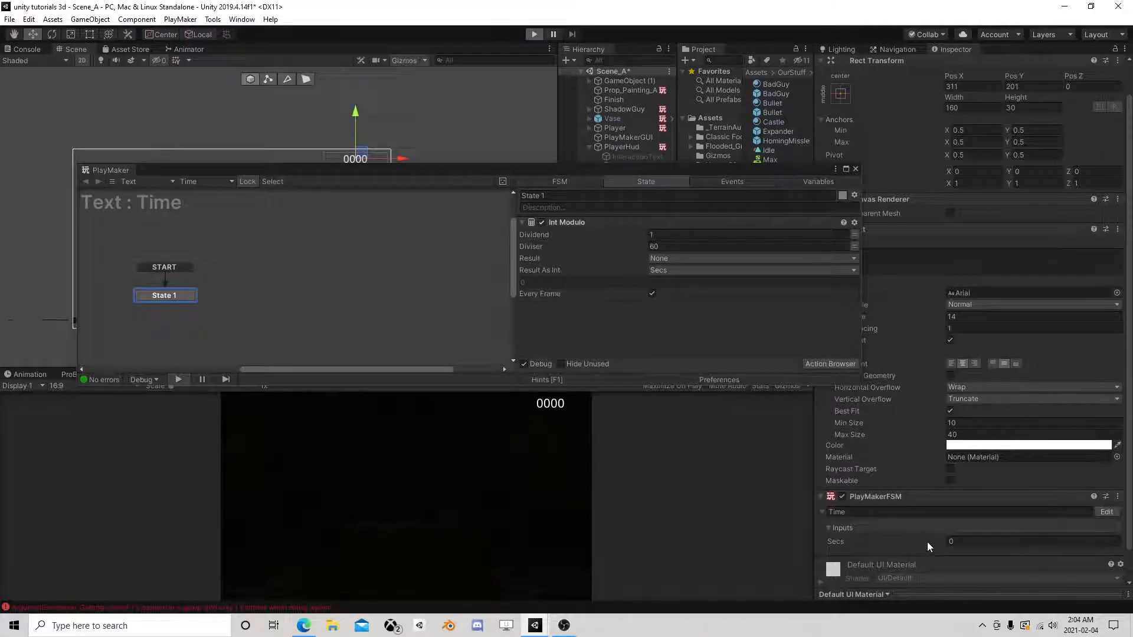
{"action": "left_click_drag", "start_coordinate": [890, 559], "coordinate": [923, 563]}
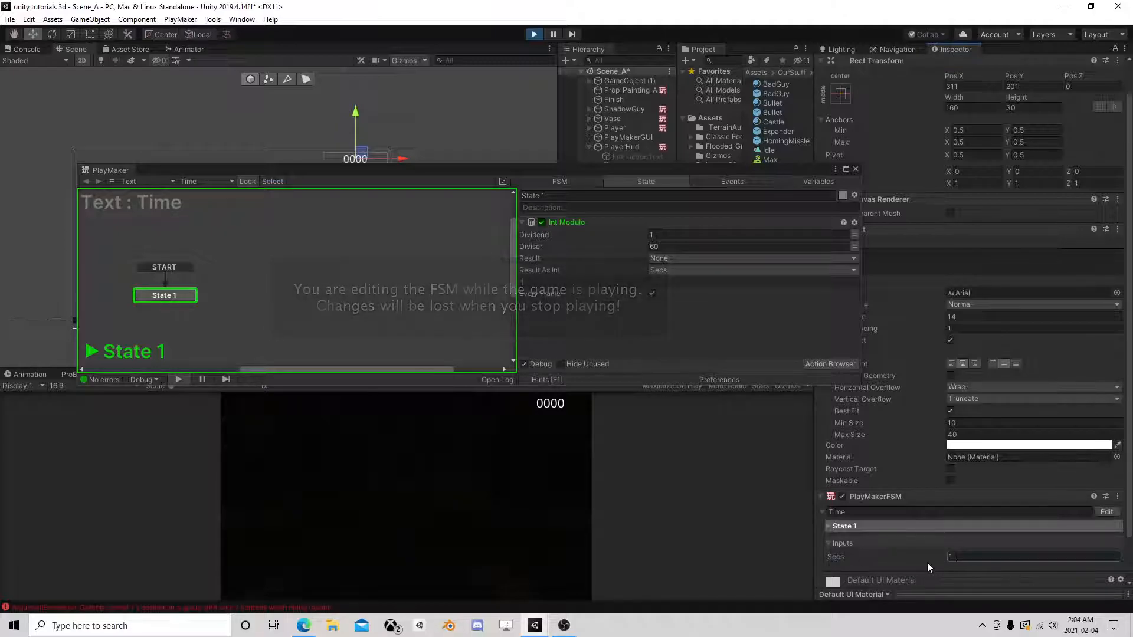
{"action": "left_click", "coordinate": [674, 235]}
{"action": "type", "text": "60"}
{"action": "left_click", "coordinate": [675, 247]}
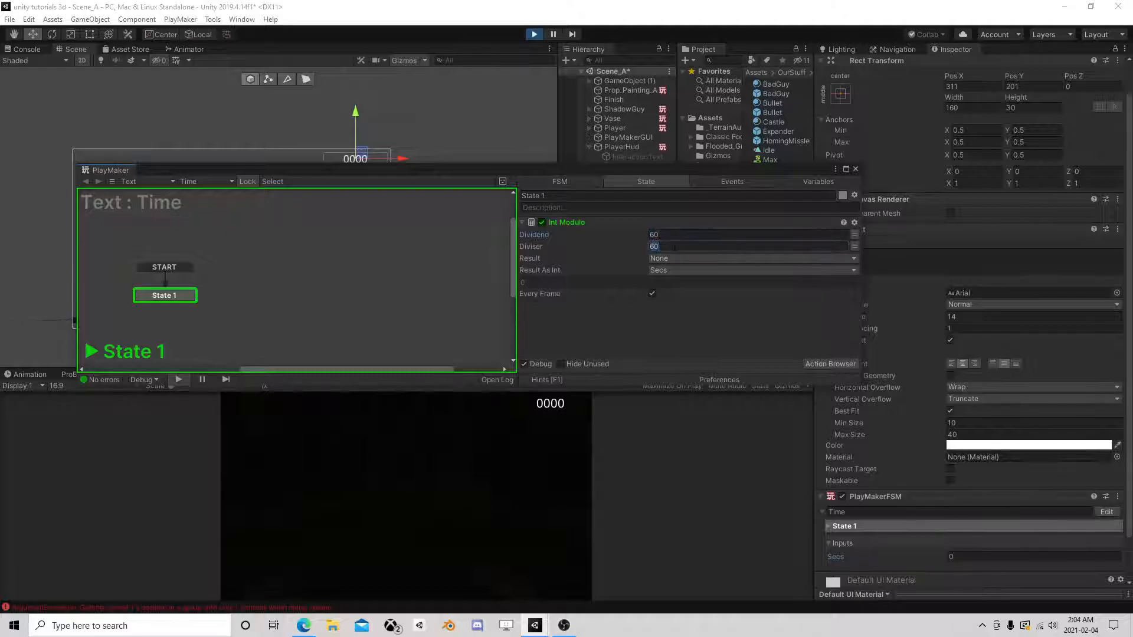
{"action": "left_click", "coordinate": [905, 553]}
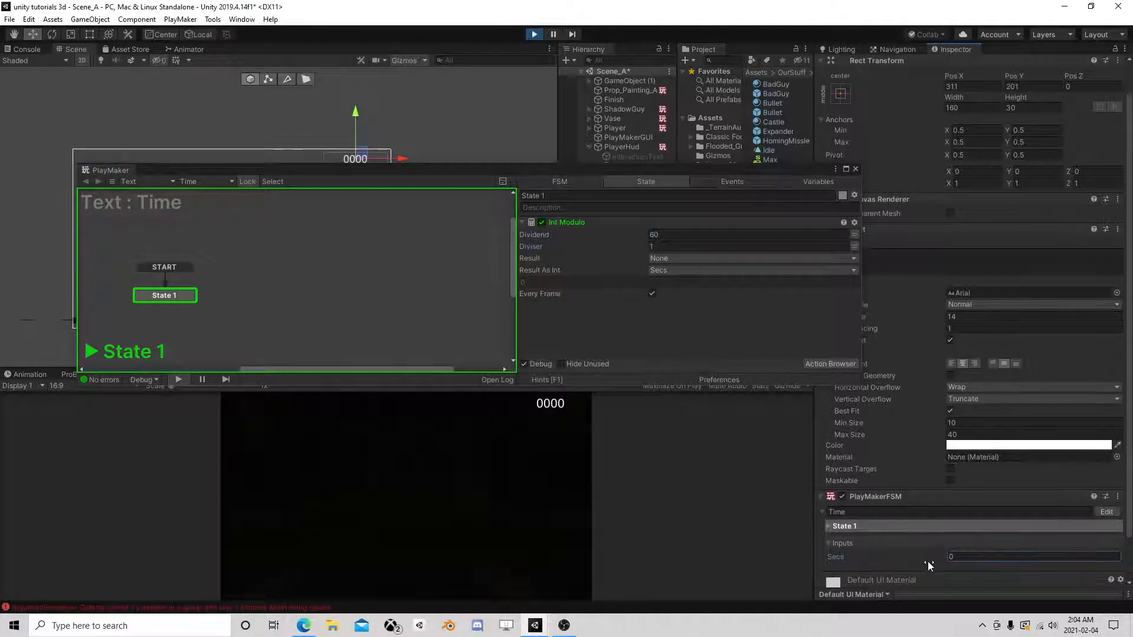
Assign a new variable named 1 as the Int Modulo's dividend in the running scene.
{"action": "left_click", "coordinate": [854, 234]}
{"action": "left_click", "coordinate": [752, 235]}
{"action": "left_click", "coordinate": [693, 278]}
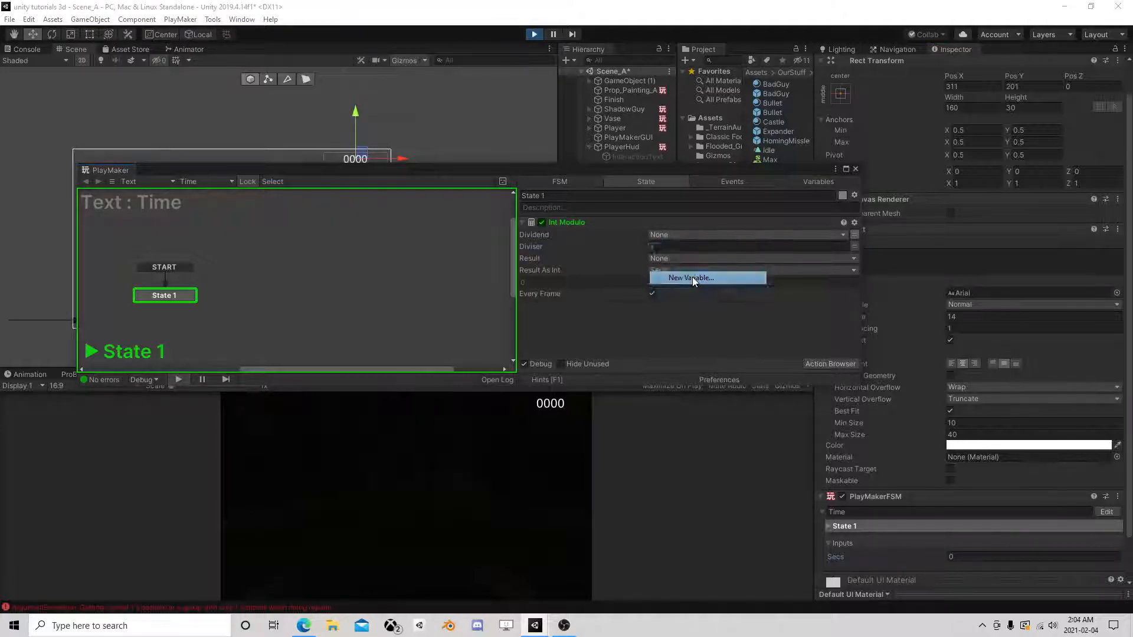
{"action": "left_click", "coordinate": [692, 277]}
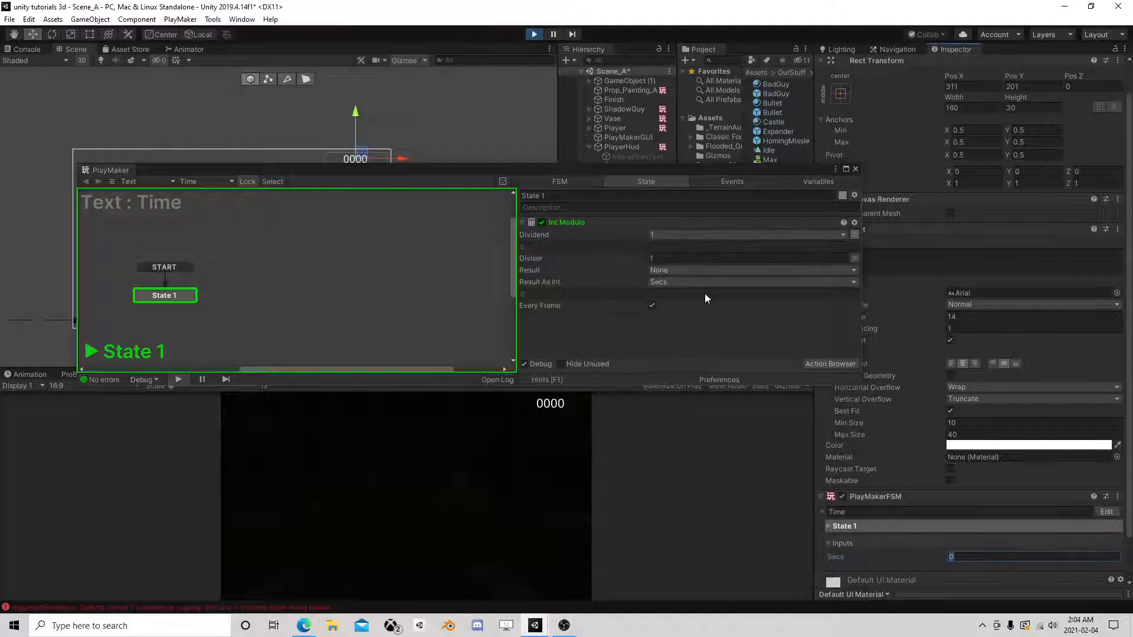
Test the Int Modulo with a divisor of 10 and then 50 while the scene is running.
{"action": "left_click", "coordinate": [599, 262]}
{"action": "type", "text": "10"}
{"action": "left_click", "coordinate": [880, 554]}
{"action": "left_click", "coordinate": [643, 259]}
{"action": "type", "text": "05"}
{"action": "left_click", "coordinate": [922, 558]}
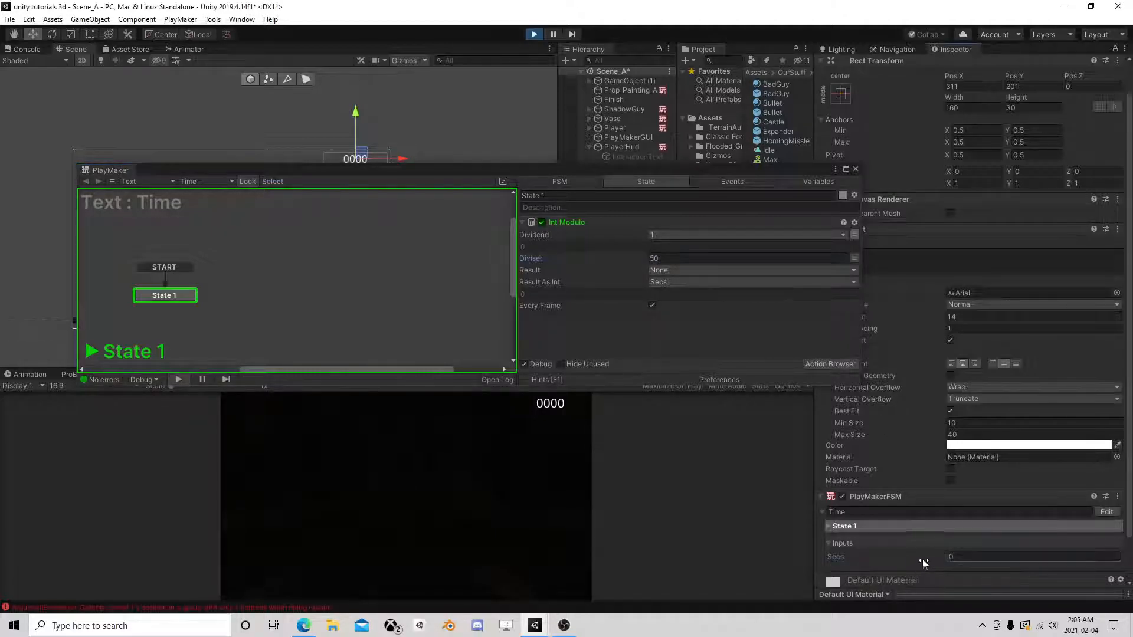
Store the Int Modulo's Result in a new variable named 2.
{"action": "left_click", "coordinate": [676, 272]}
{"action": "left_click", "coordinate": [691, 300]}
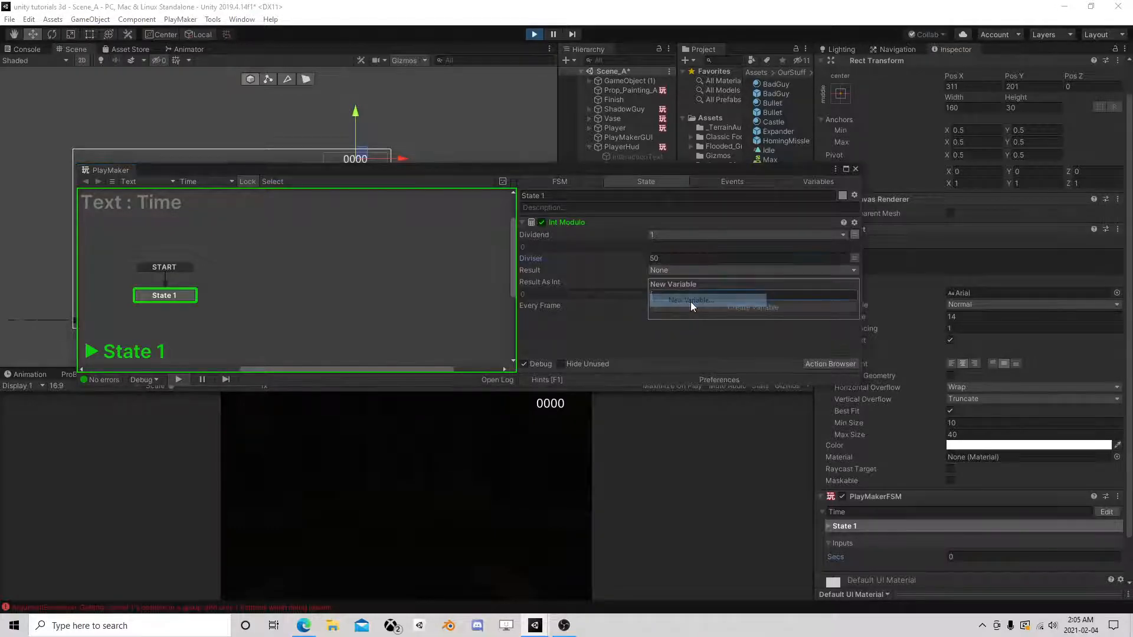
{"action": "type", "text": "2"}
{"action": "key", "text": "Return"}
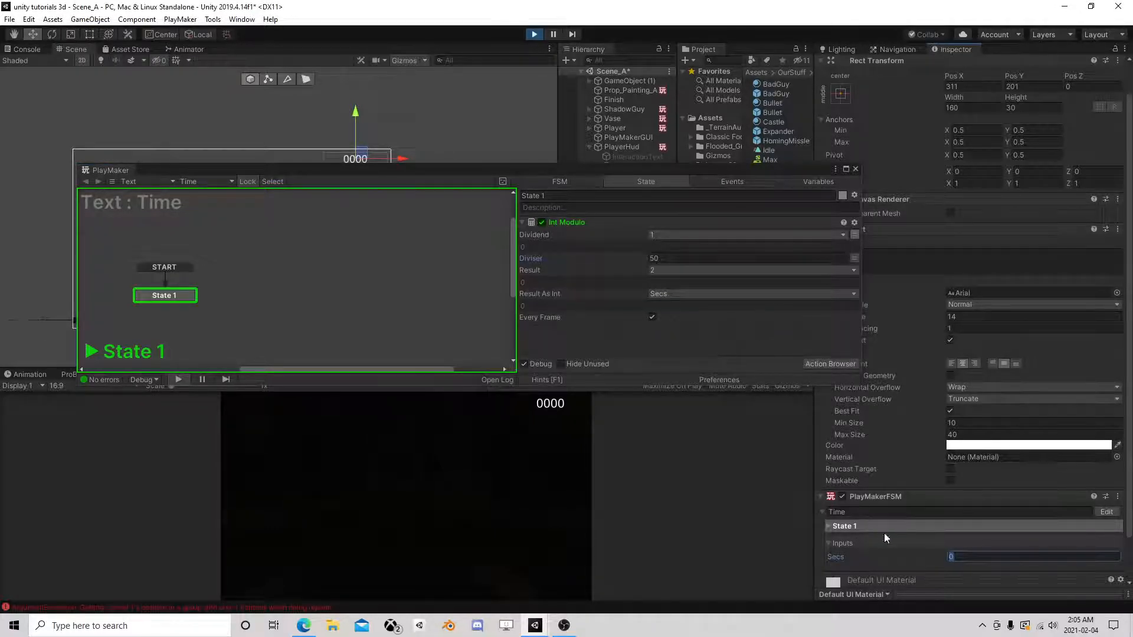
Switch the Int Modulo's dividend back to a constant and test it with a value of 5.
{"action": "left_click", "coordinate": [850, 234]}
{"action": "type", "text": "5"}
{"action": "left_click_drag", "start_coordinate": [901, 556], "coordinate": [926, 557]}
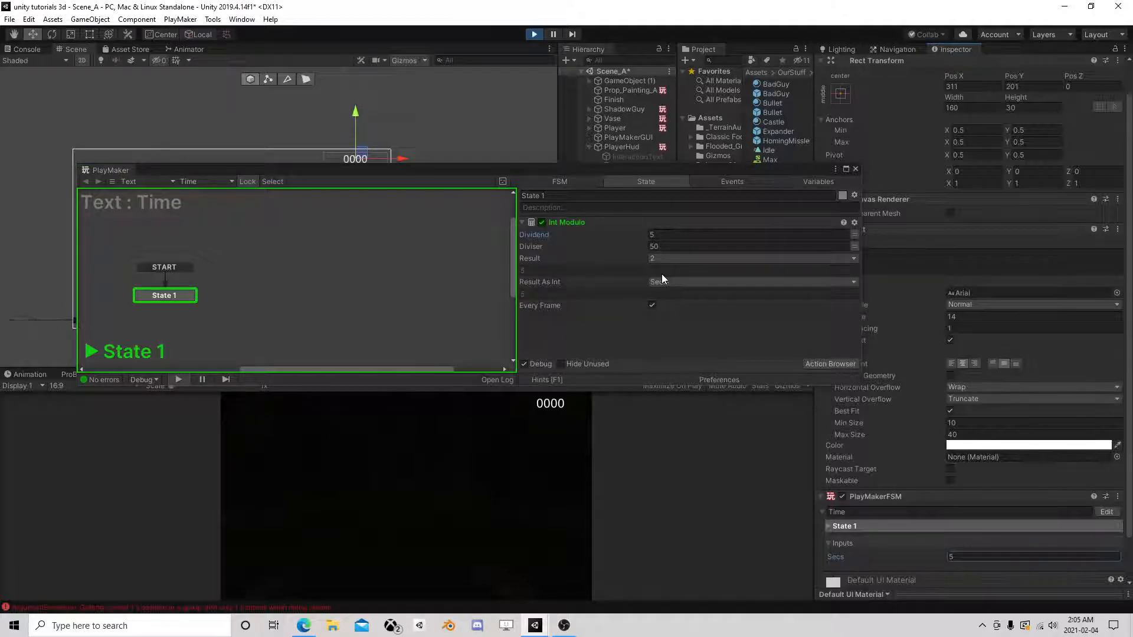
Set the divisor to 60, test the modulo with dividends up to 371, and stop the running scene.
{"action": "left_click_drag", "start_coordinate": [631, 248], "coordinate": [660, 245]}
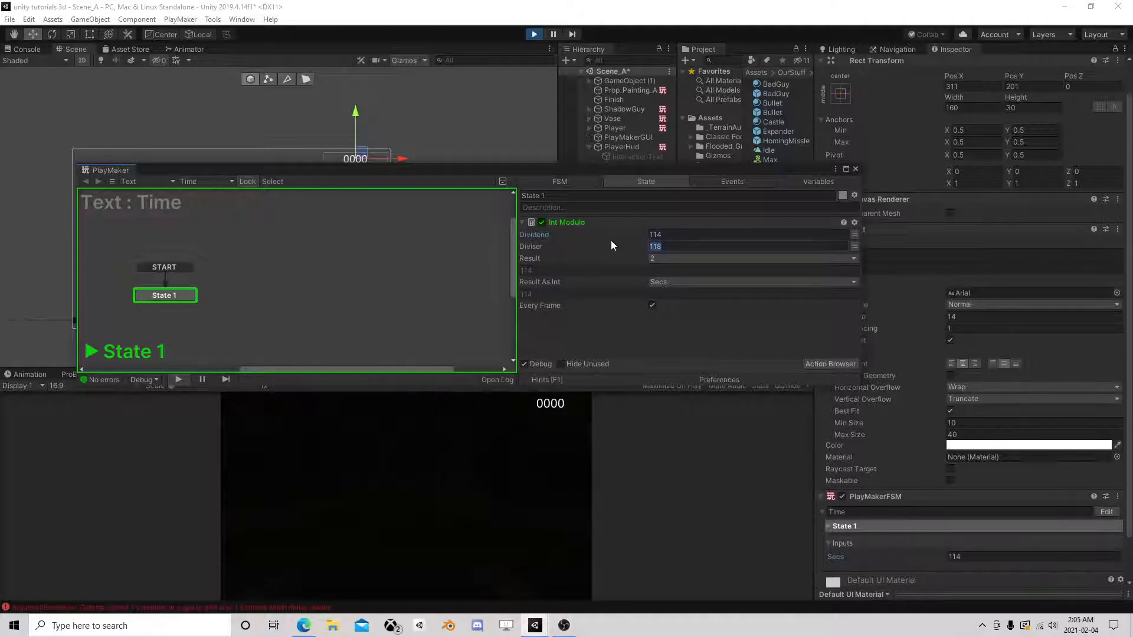
{"action": "type", "text": "60"}
{"action": "left_click_drag", "start_coordinate": [669, 234], "coordinate": [801, 234]}
{"action": "type", "text": "0"}
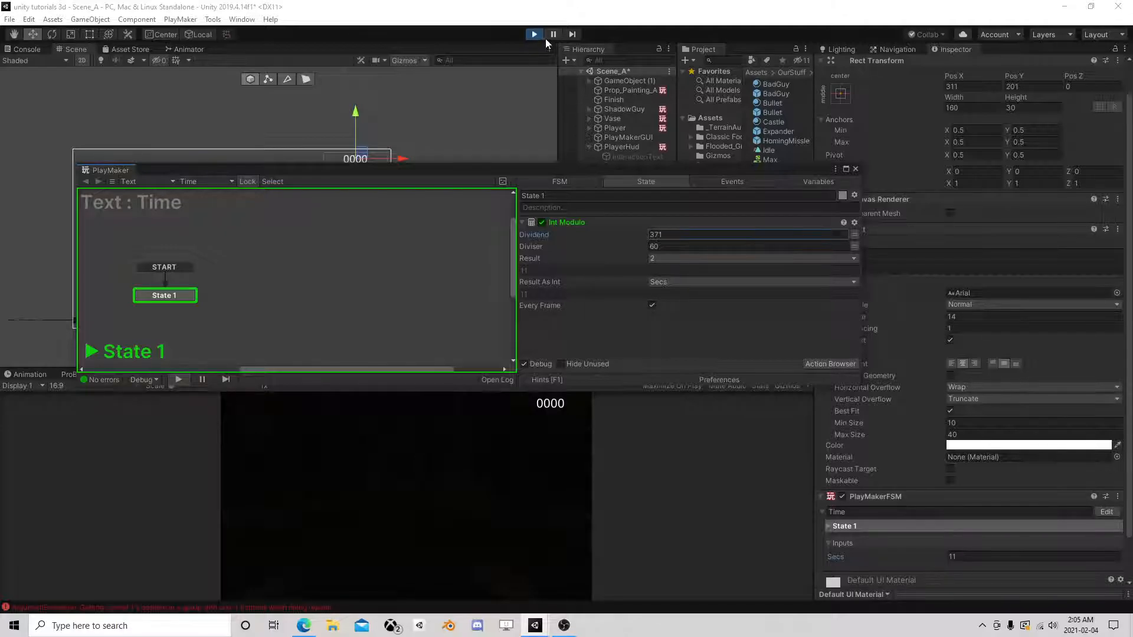
{"action": "left_click", "coordinate": [534, 34]}
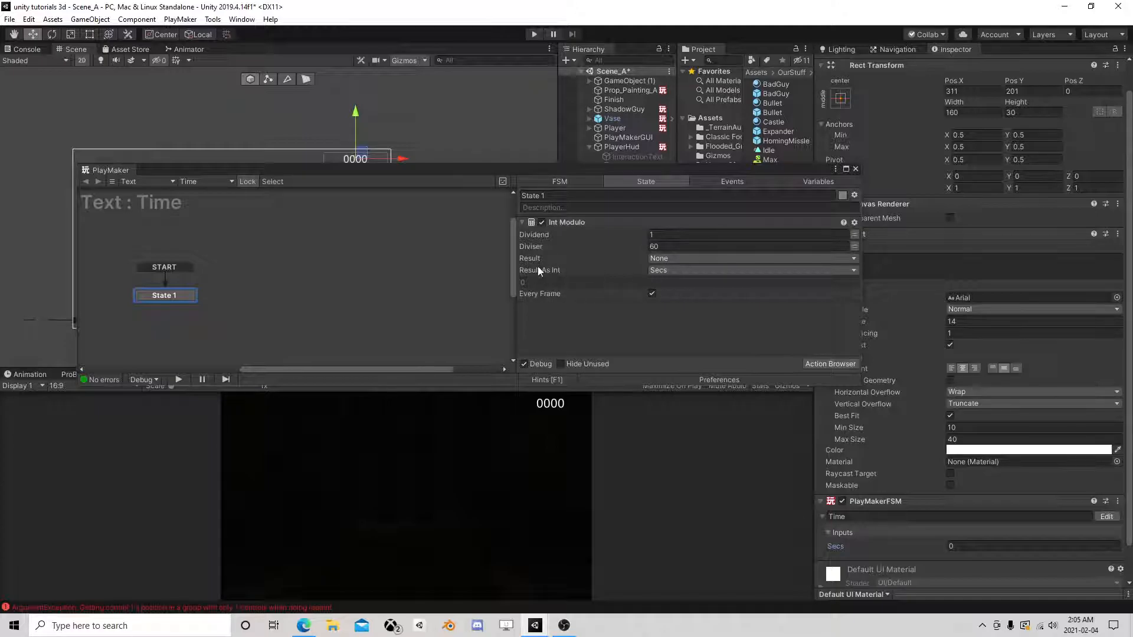
Use a new variable named CurrentTime as the Int Modulo's dividend.
{"action": "left_click", "coordinate": [854, 234]}
{"action": "left_click", "coordinate": [795, 235]}
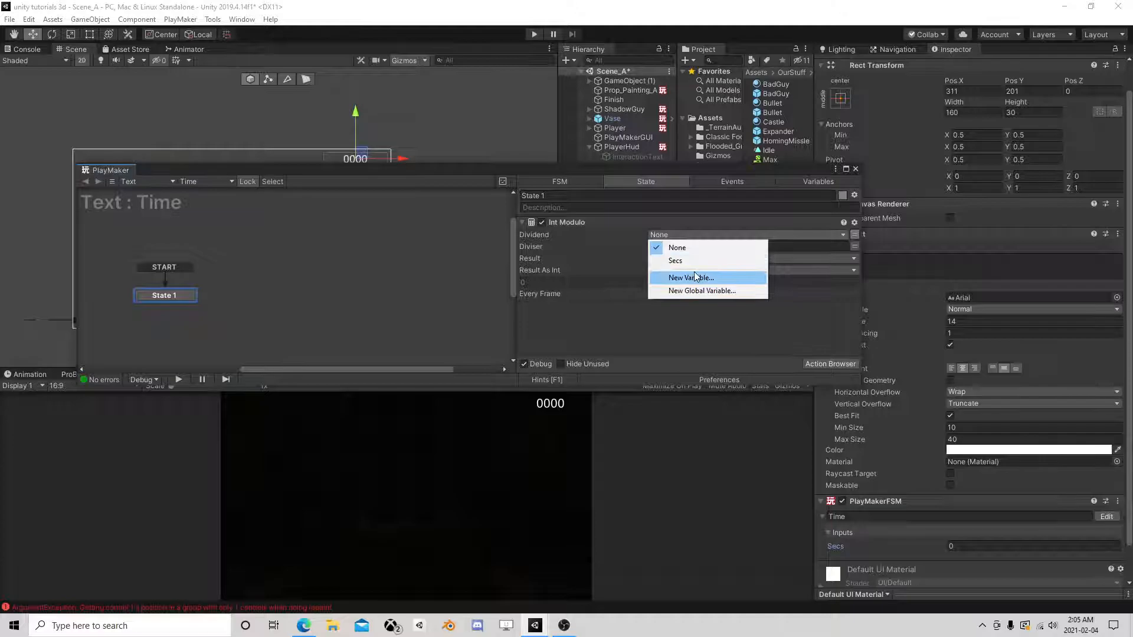
{"action": "left_click", "coordinate": [695, 277]}
{"action": "type", "text": "CurrentTime"}
{"action": "left_click", "coordinate": [703, 271]}
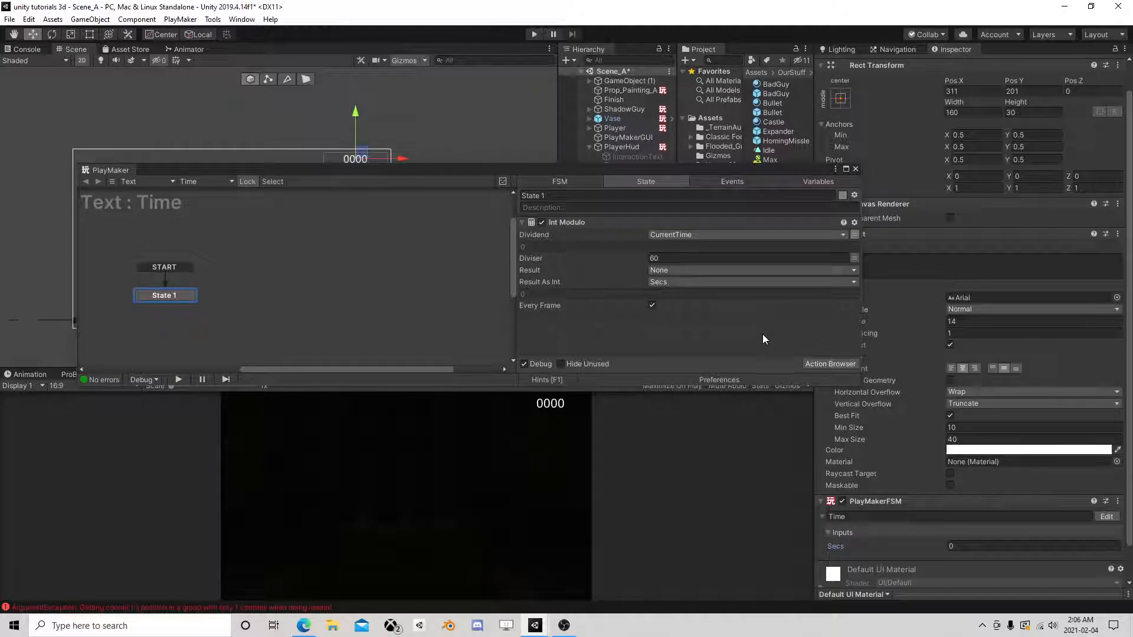
Find the Int Operator action and add it to State 1 below the Int Modulo.
{"action": "left_click", "coordinate": [816, 361]}
{"action": "type", "text": "int oper"}
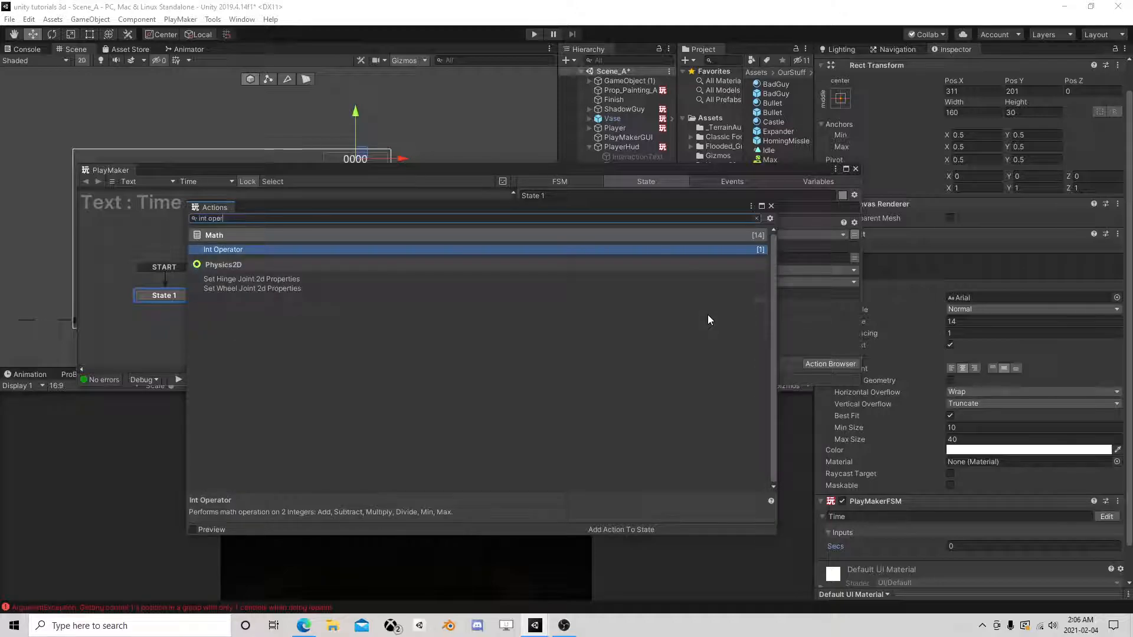
{"action": "double_click", "coordinate": [249, 249]}
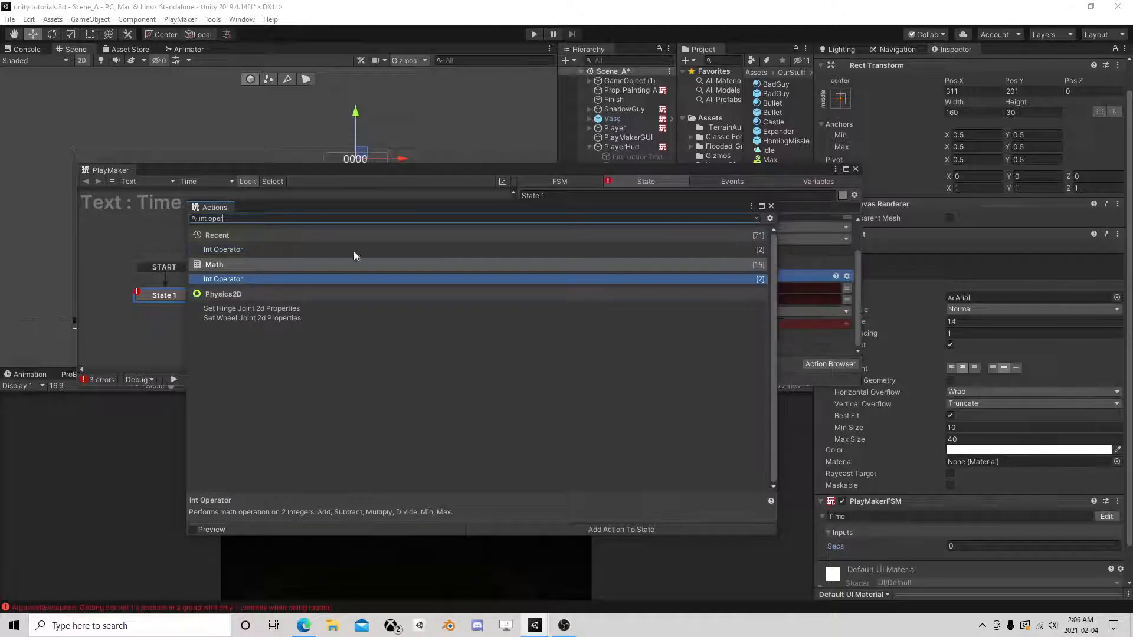
{"action": "left_click", "coordinate": [770, 207]}
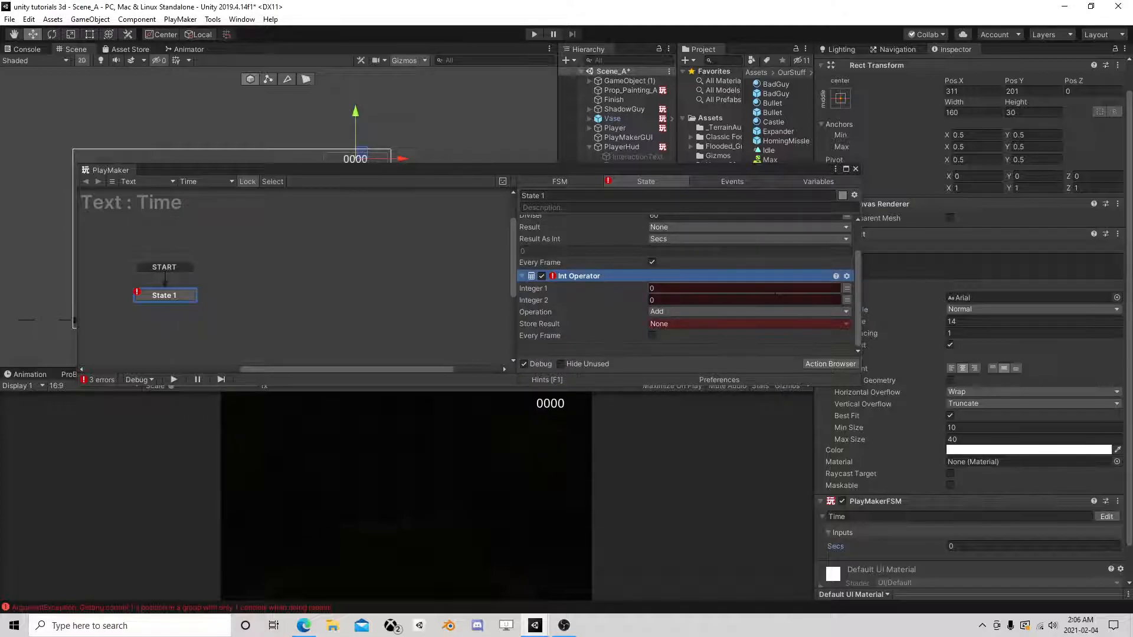
Configure the Int Operator to divide the CurrentTime variable by 60.
{"action": "left_click", "coordinate": [848, 288]}
{"action": "left_click", "coordinate": [790, 289]}
{"action": "left_click", "coordinate": [679, 313]}
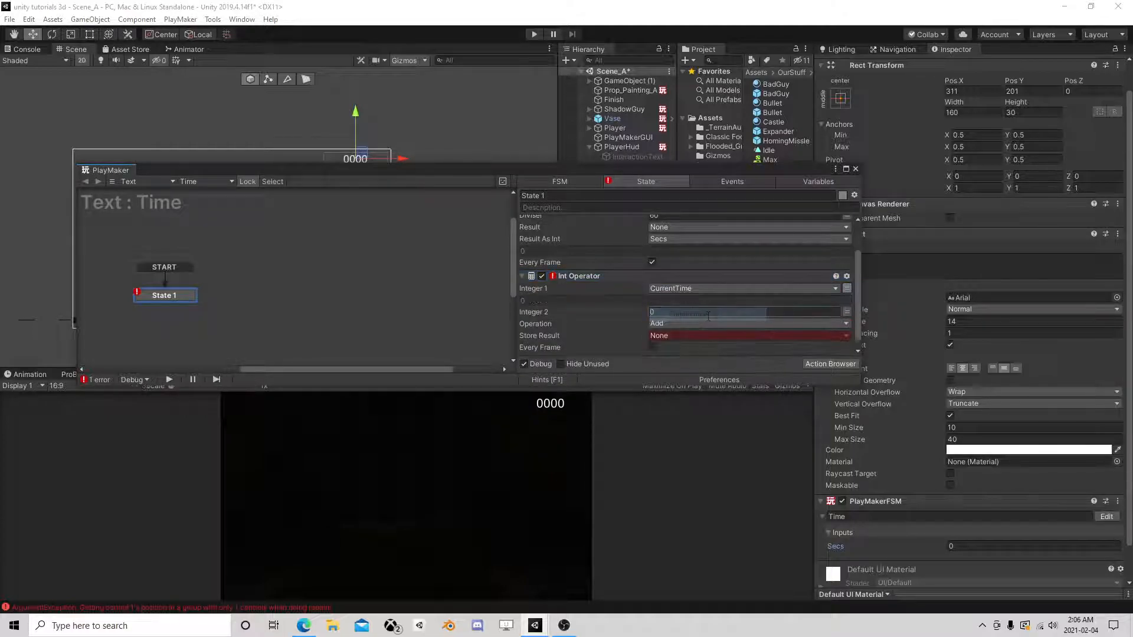
{"action": "left_click", "coordinate": [762, 311]}
{"action": "type", "text": "60"}
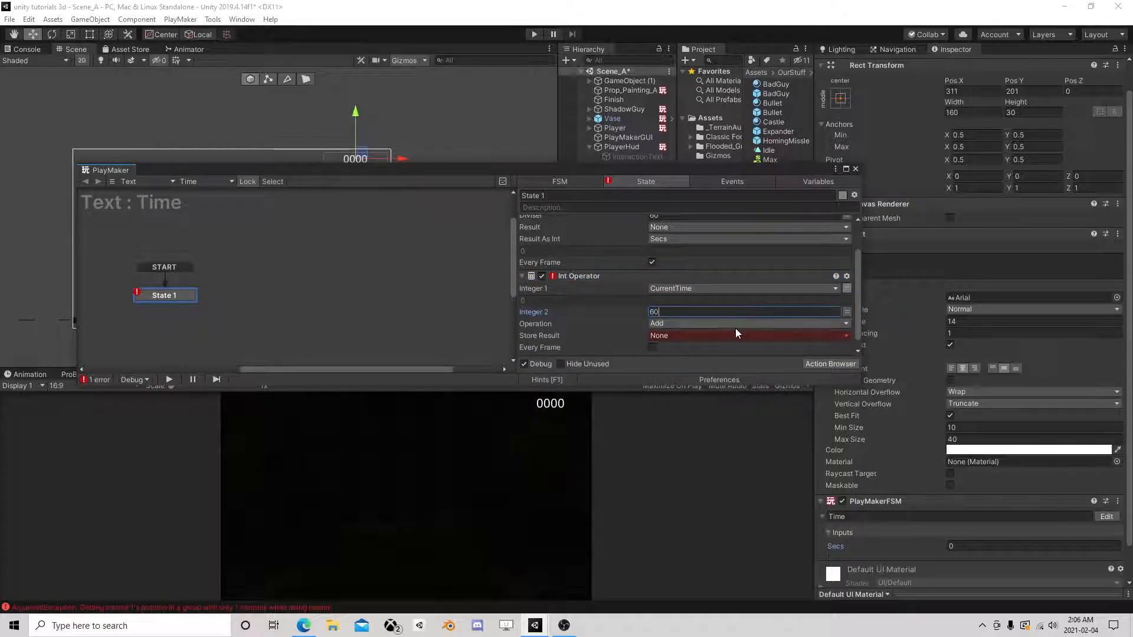
{"action": "left_click", "coordinate": [698, 324]}
{"action": "left_click", "coordinate": [679, 376]}
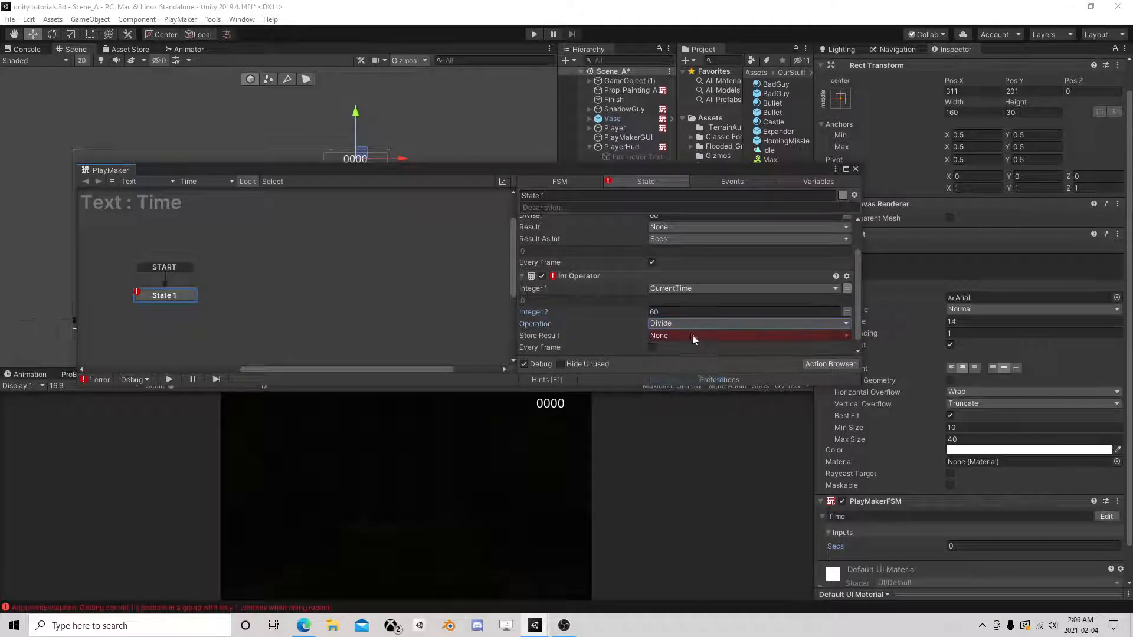
Store the Int Operator's result in a new variable named Hours and have it run every frame.
{"action": "left_click", "coordinate": [681, 336]}
{"action": "left_click", "coordinate": [695, 388]}
{"action": "type", "text": "Hours"}
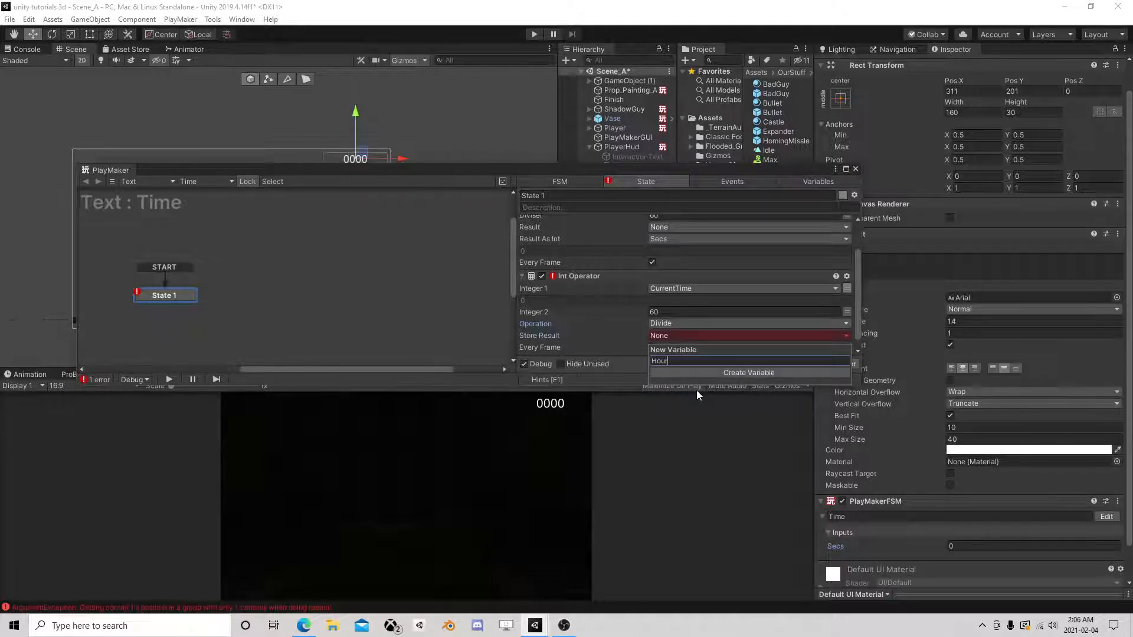
{"action": "key", "text": "Return"}
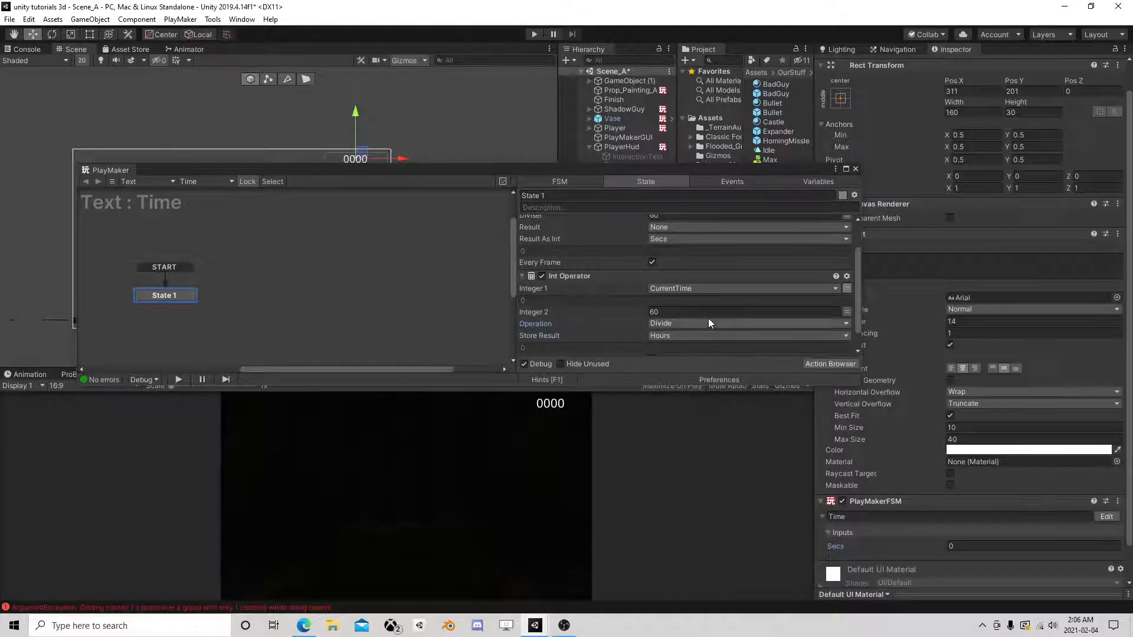
{"action": "scroll", "coordinate": [708, 317], "scroll_direction": "down", "scroll_amount": 2}
{"action": "left_click", "coordinate": [652, 335]}
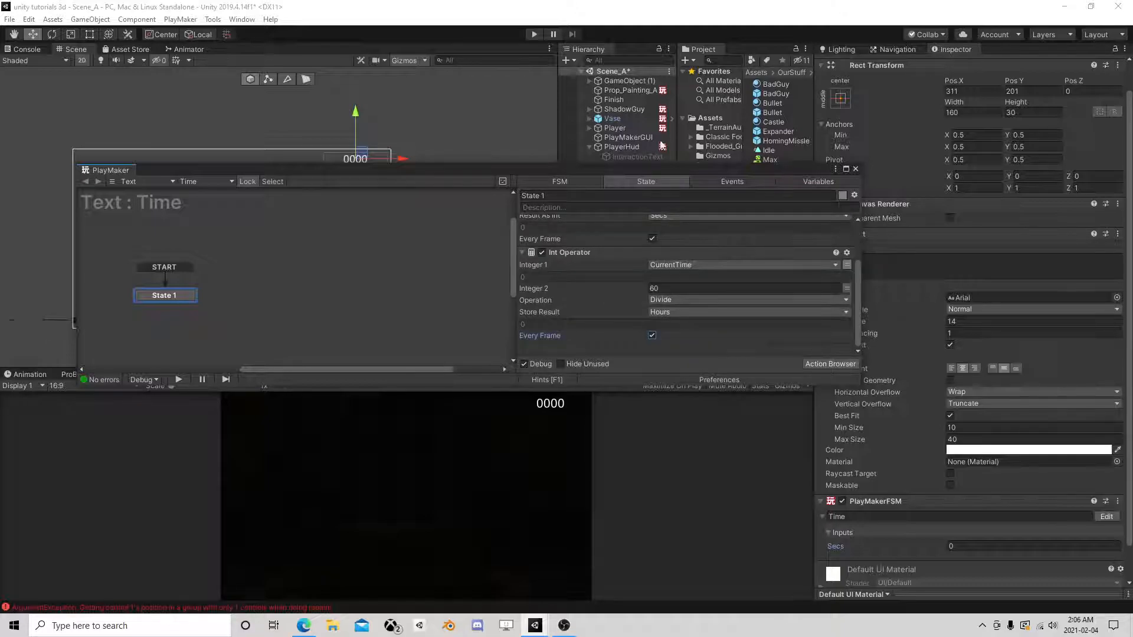
Run the scene and expose the CurrentTime variable as an input of the Time FSM.
{"action": "left_click", "coordinate": [534, 34]}
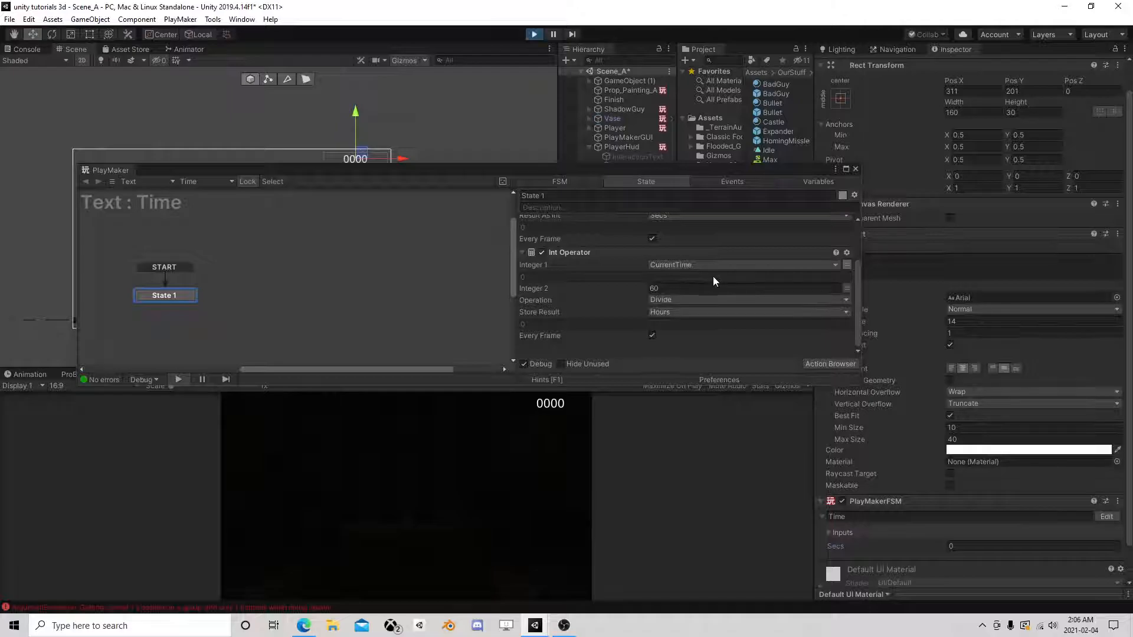
{"action": "left_click", "coordinate": [818, 181]}
{"action": "left_click", "coordinate": [597, 221]}
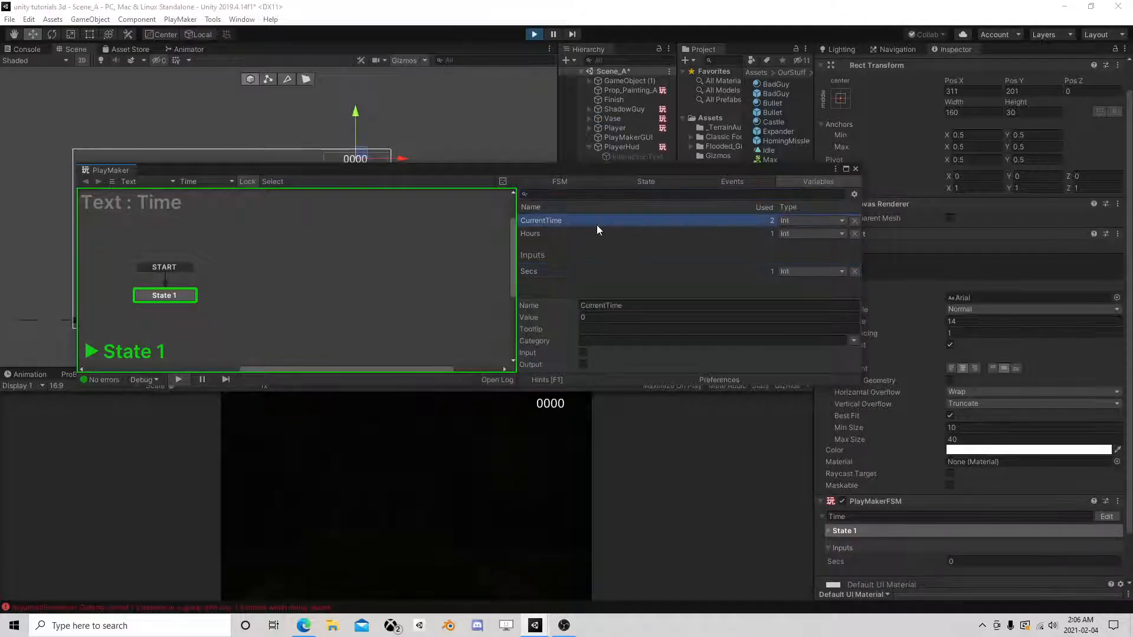
{"action": "left_click", "coordinate": [582, 352]}
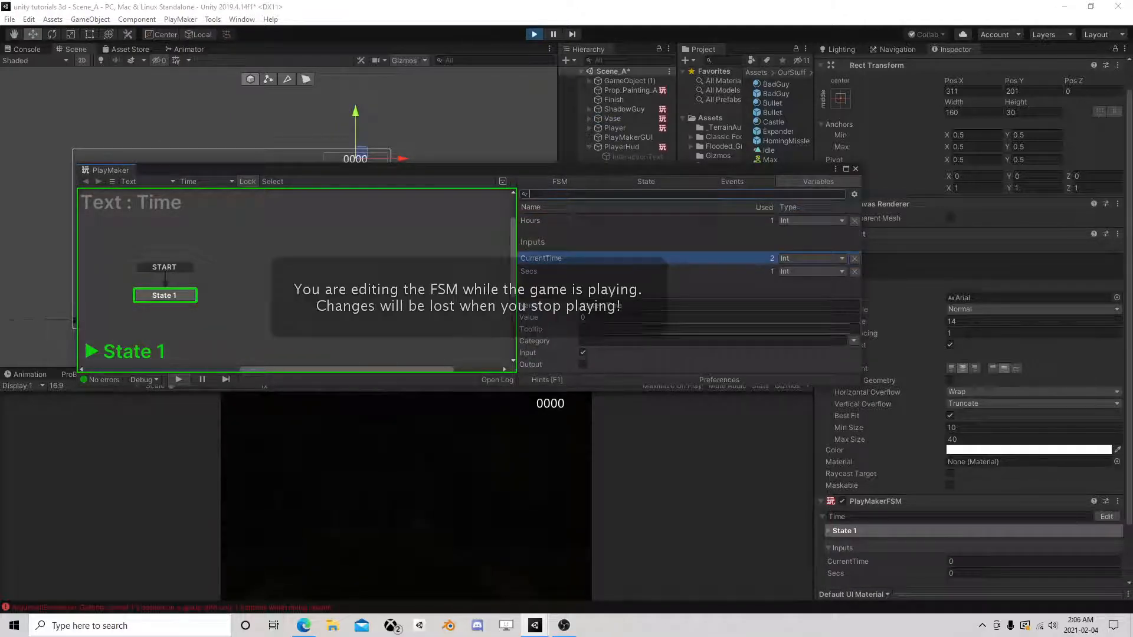
{"action": "left_click", "coordinate": [647, 182]}
{"action": "left_click_drag", "start_coordinate": [654, 169], "coordinate": [628, 76]}
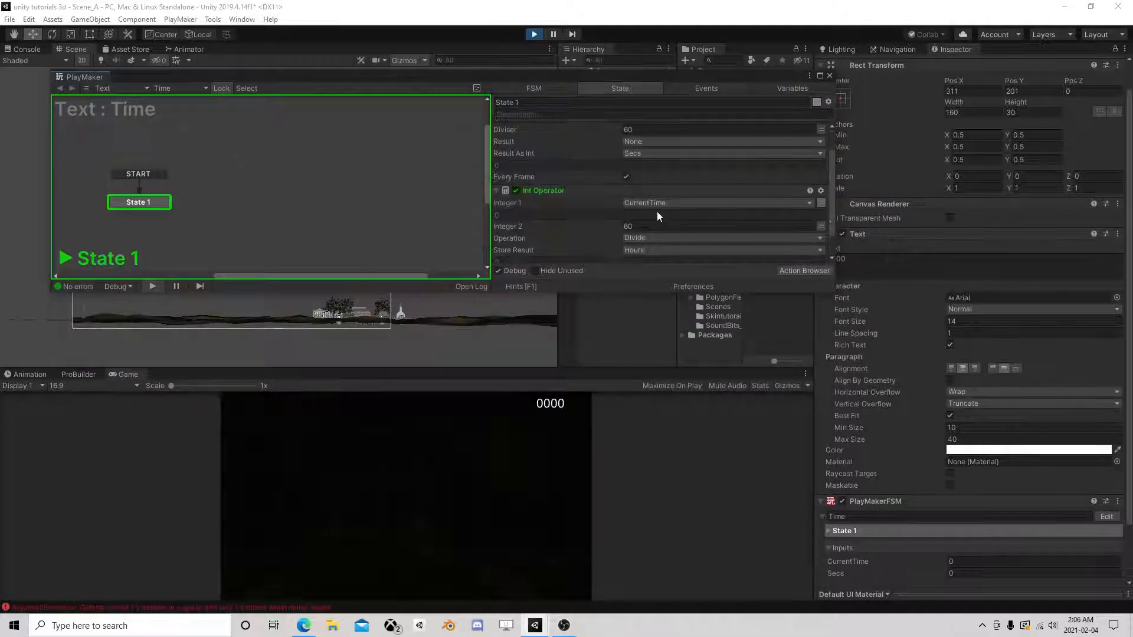
{"action": "scroll", "coordinate": [696, 212], "scroll_direction": "down", "scroll_amount": 3}
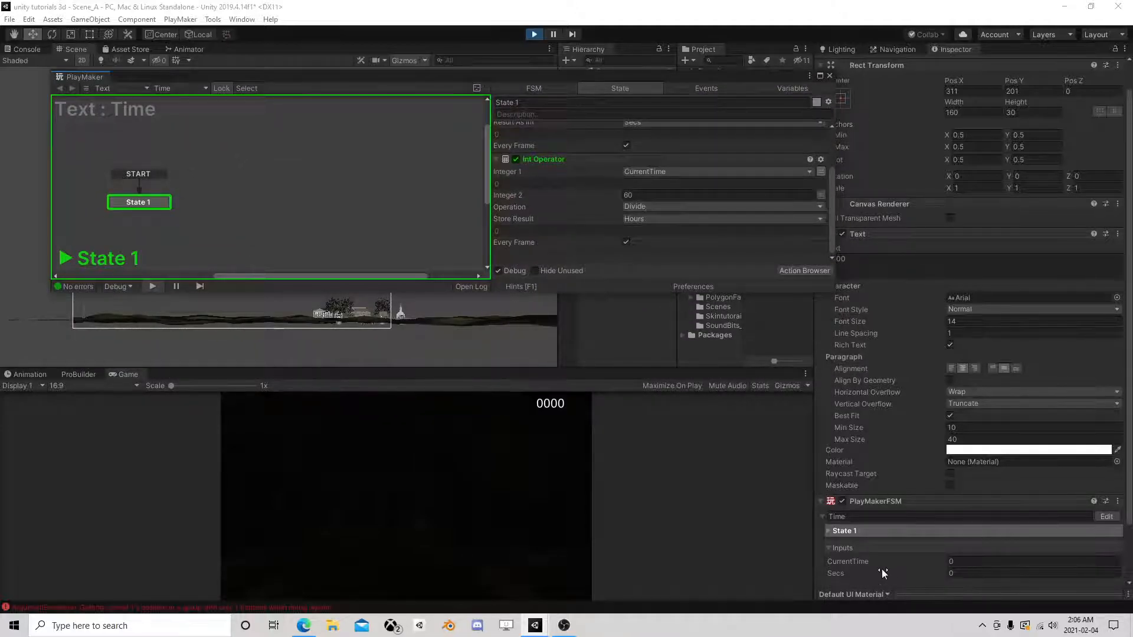
Test the Int Modulo and Int Operator by scrubbing CurrentTime through values such as 69 and 210, and stop the scene.
{"action": "left_click_drag", "start_coordinate": [871, 561], "coordinate": [915, 562]}
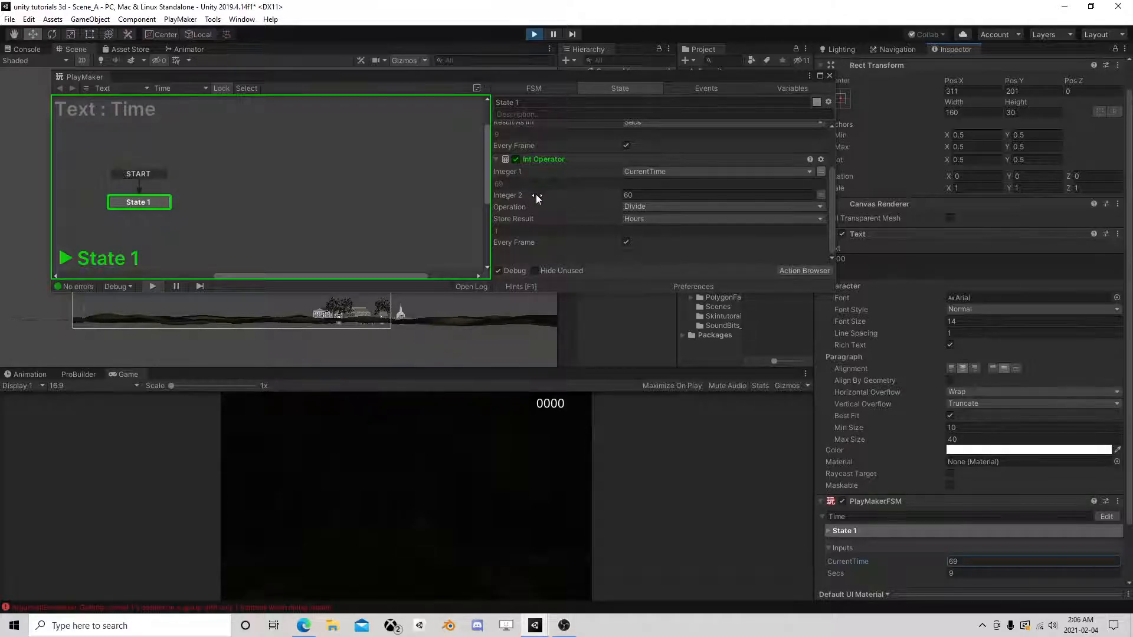
{"action": "scroll", "coordinate": [536, 194], "scroll_direction": "up", "scroll_amount": 3}
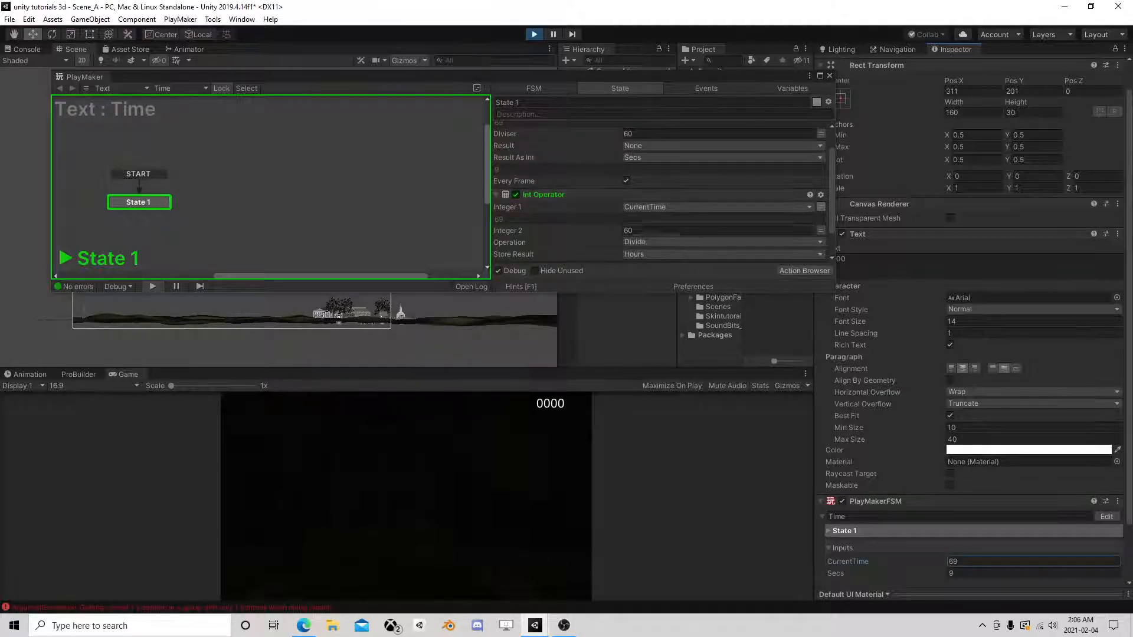
{"action": "left_click_drag", "start_coordinate": [866, 565], "coordinate": [954, 563]}
{"action": "scroll", "coordinate": [568, 195], "scroll_direction": "down", "scroll_amount": 3}
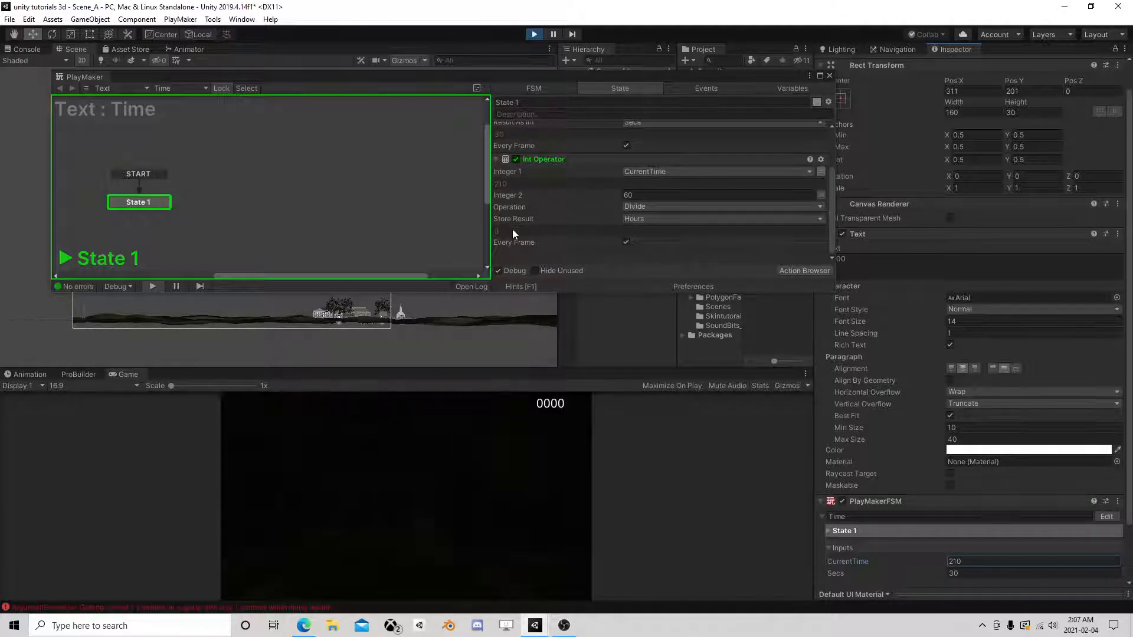
{"action": "left_click_drag", "start_coordinate": [862, 561], "coordinate": [731, 468]}
{"action": "left_click", "coordinate": [531, 33]}
Store the Int Modulo's integer result in a new variable named Minutes.
{"action": "scroll", "coordinate": [609, 192], "scroll_direction": "up", "scroll_amount": 2}
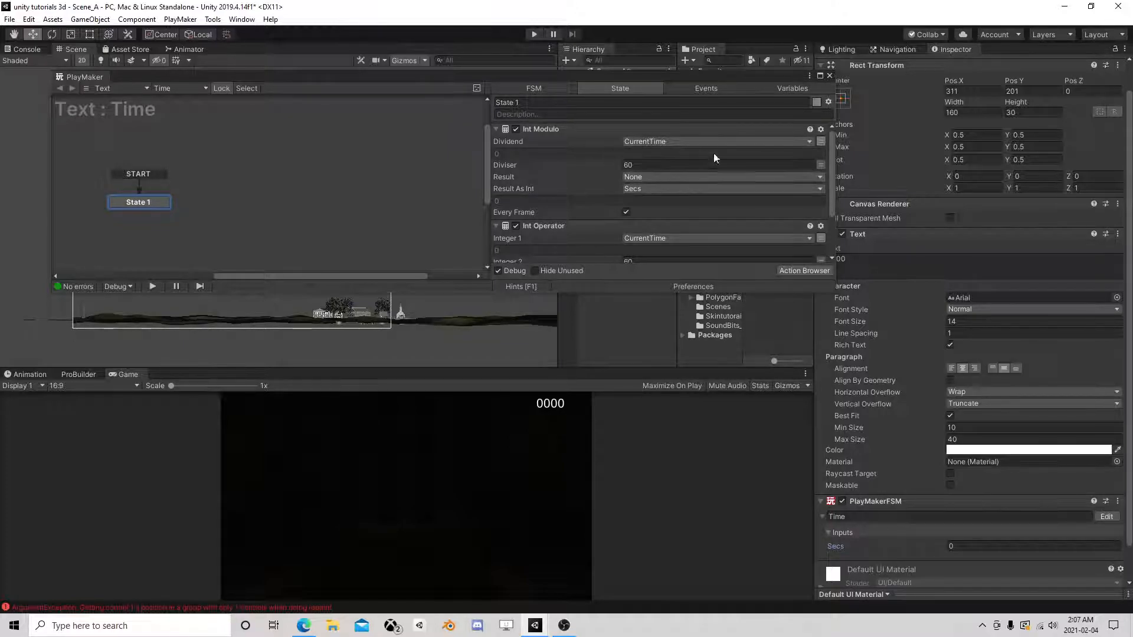
{"action": "left_click", "coordinate": [648, 190]}
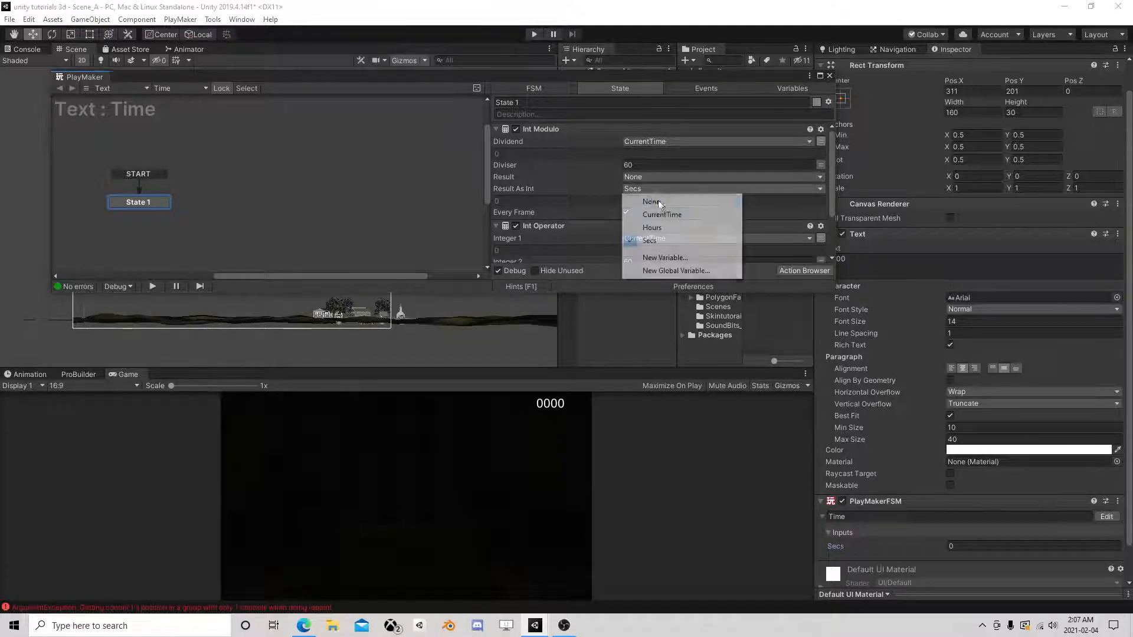
{"action": "left_click", "coordinate": [658, 256]}
{"action": "type", "text": "Minutes"}
{"action": "key", "text": "Return"}
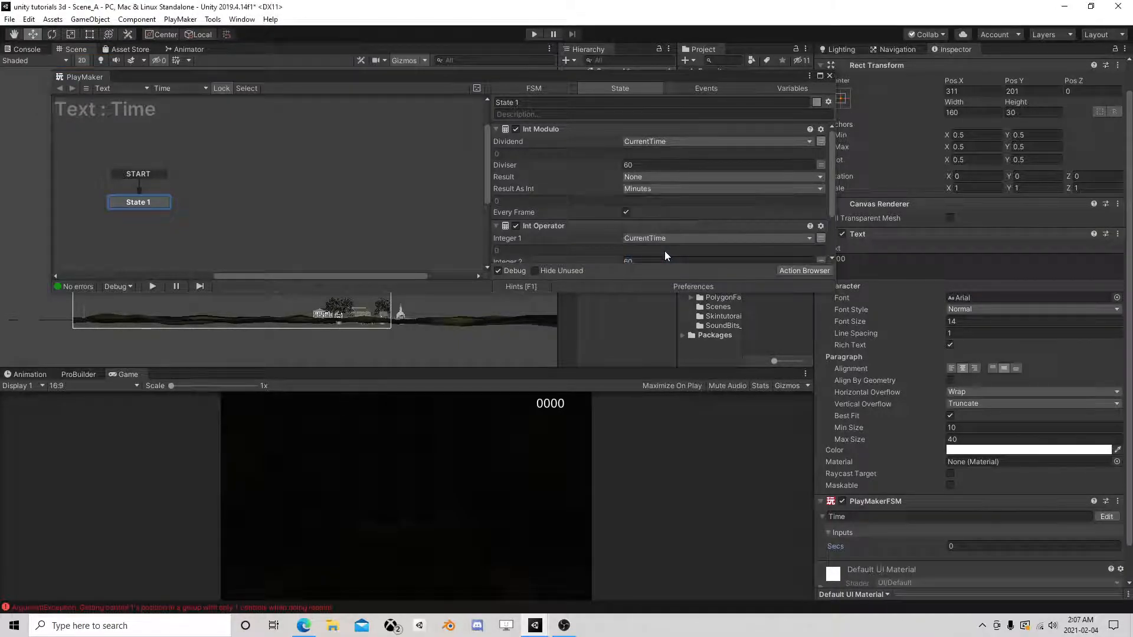
Delete the unused Secs variable from the Time FSM and return to State 1's actions.
{"action": "scroll", "coordinate": [678, 228], "scroll_direction": "down", "scroll_amount": 3}
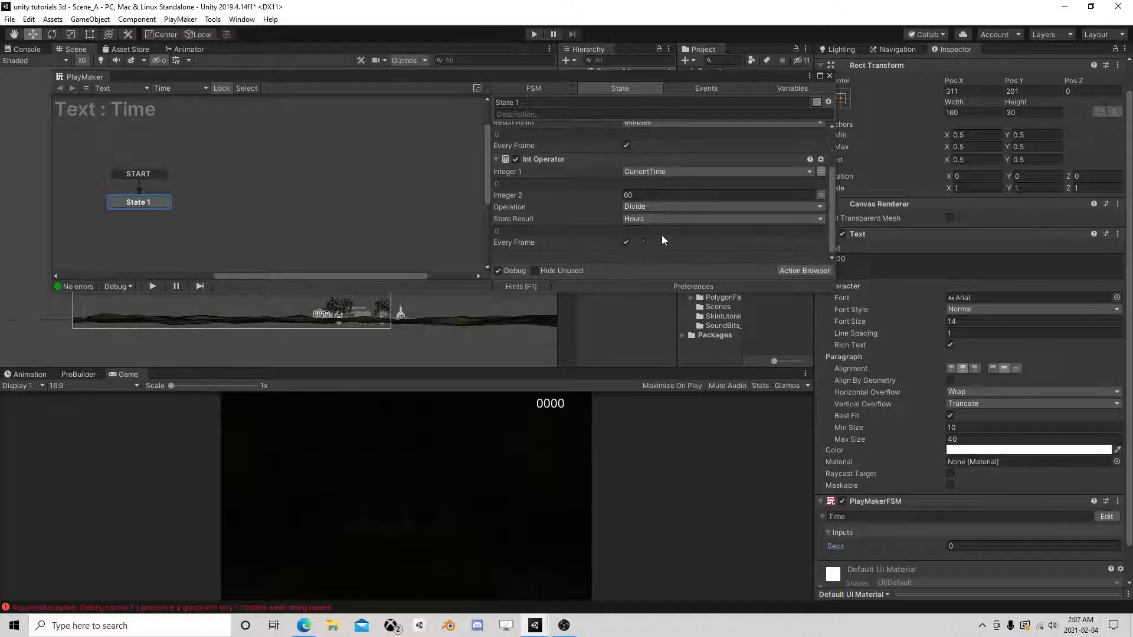
{"action": "left_click", "coordinate": [774, 88]}
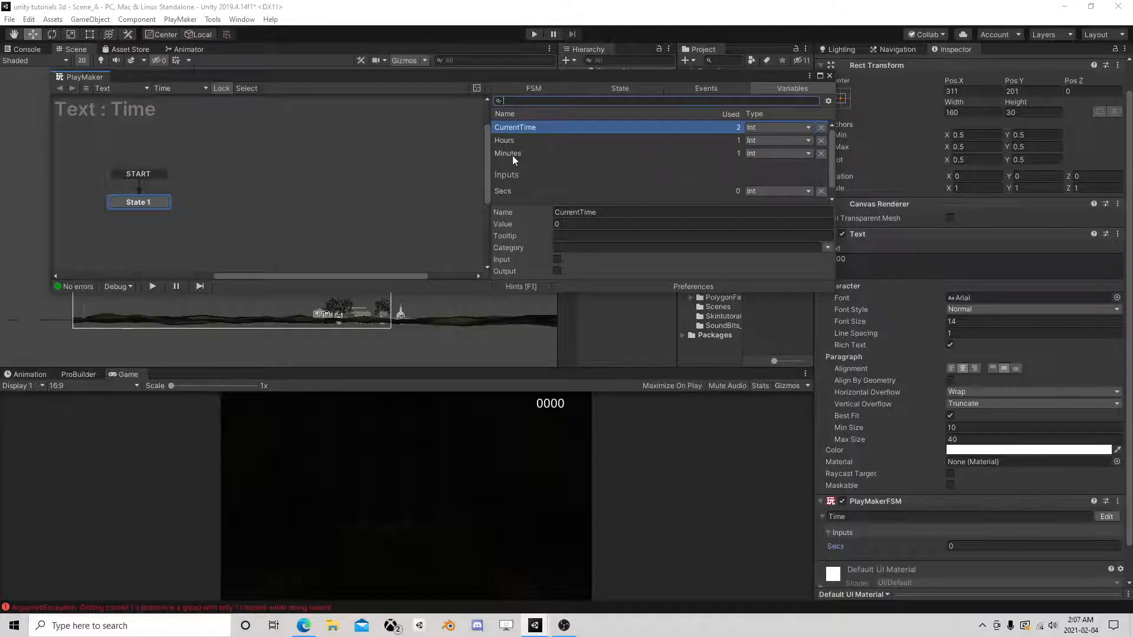
{"action": "left_click", "coordinate": [611, 88]}
{"action": "scroll", "coordinate": [694, 180], "scroll_direction": "up", "scroll_amount": 3}
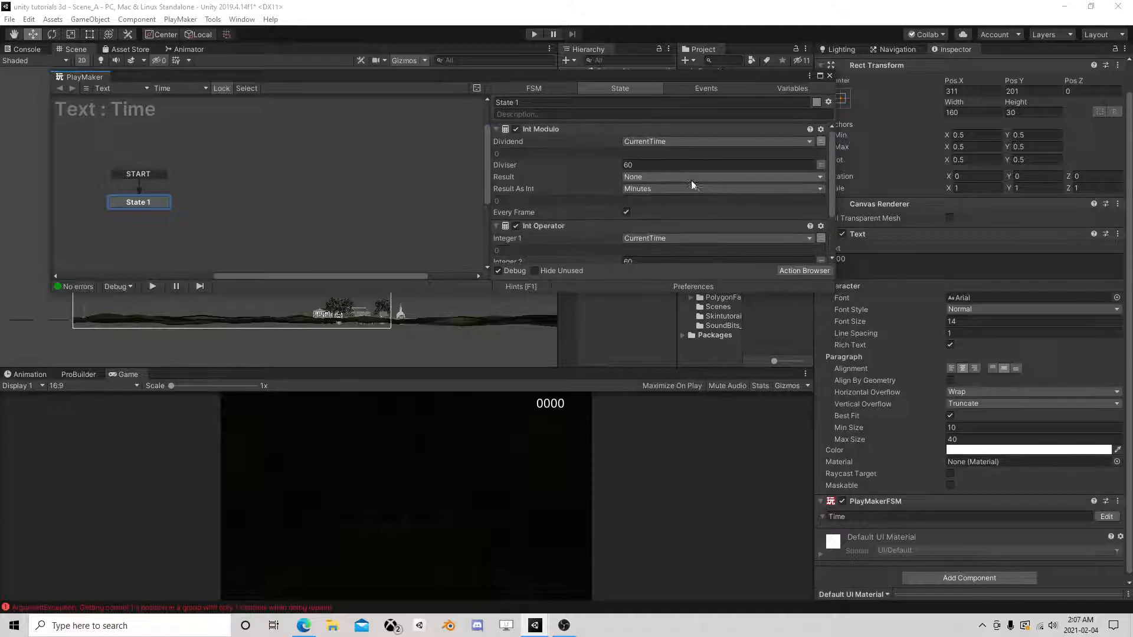
Add a Wait action to State 1 with a time of 5 and FINISHED as its finish event.
{"action": "left_click", "coordinate": [805, 270]}
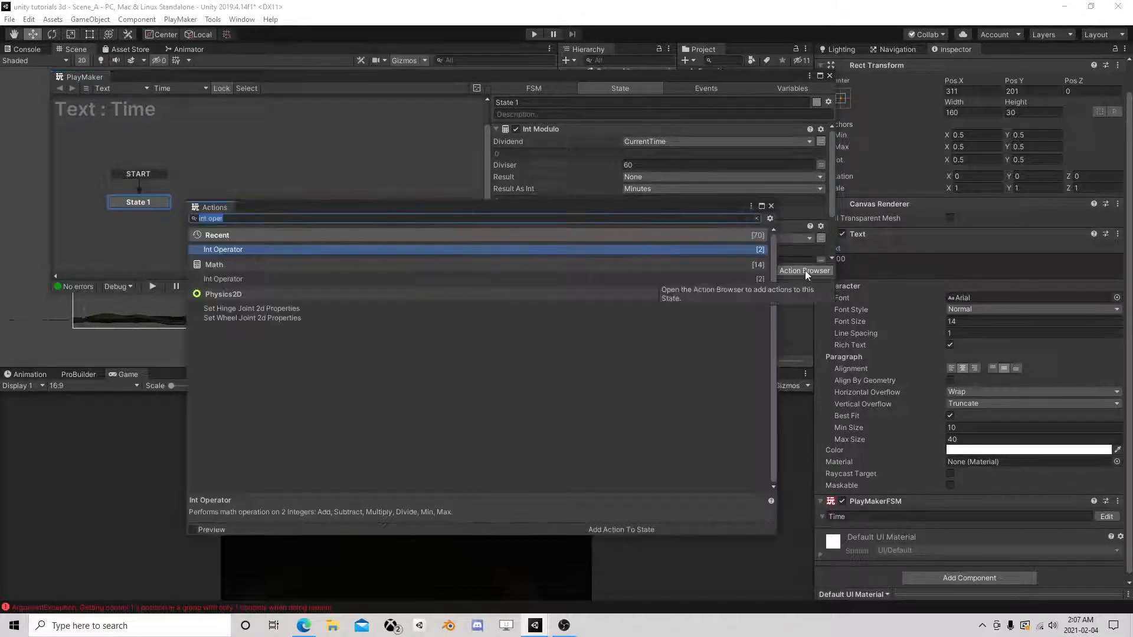
{"action": "type", "text": "wait"}
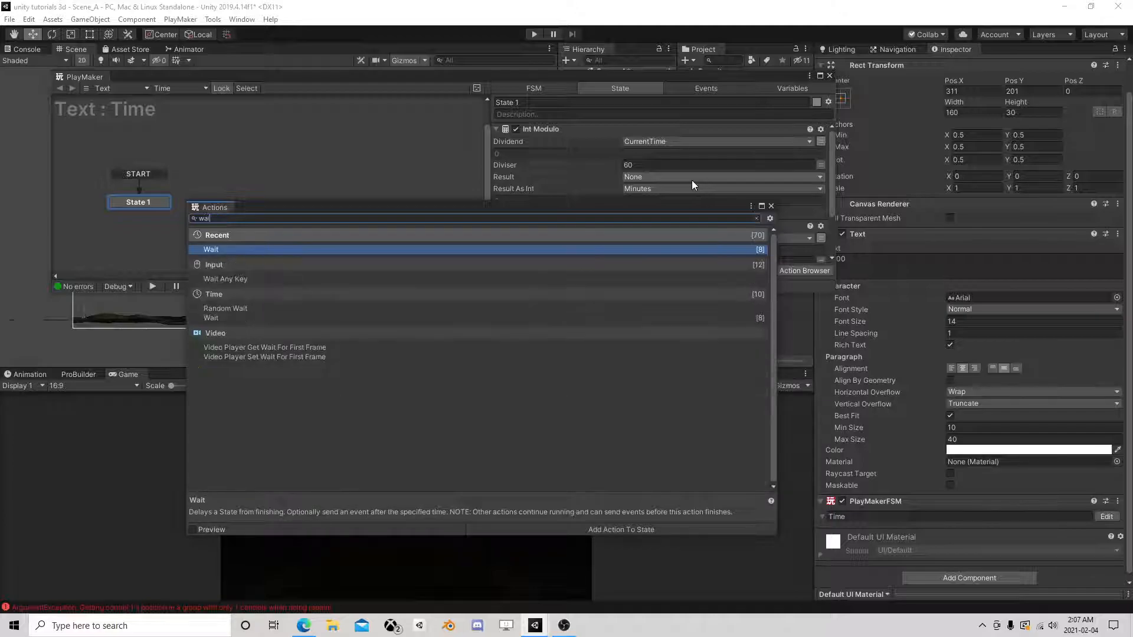
{"action": "left_click", "coordinate": [772, 207]}
{"action": "left_click", "coordinate": [667, 218]}
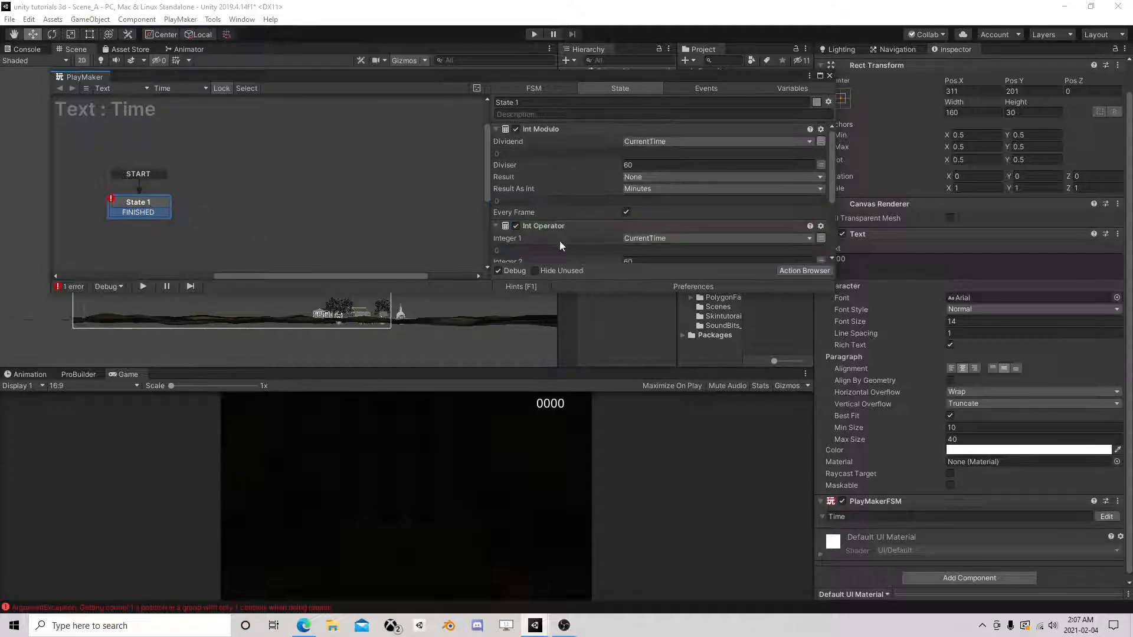
{"action": "left_click", "coordinate": [632, 231]}
{"action": "left_click", "coordinate": [662, 259]}
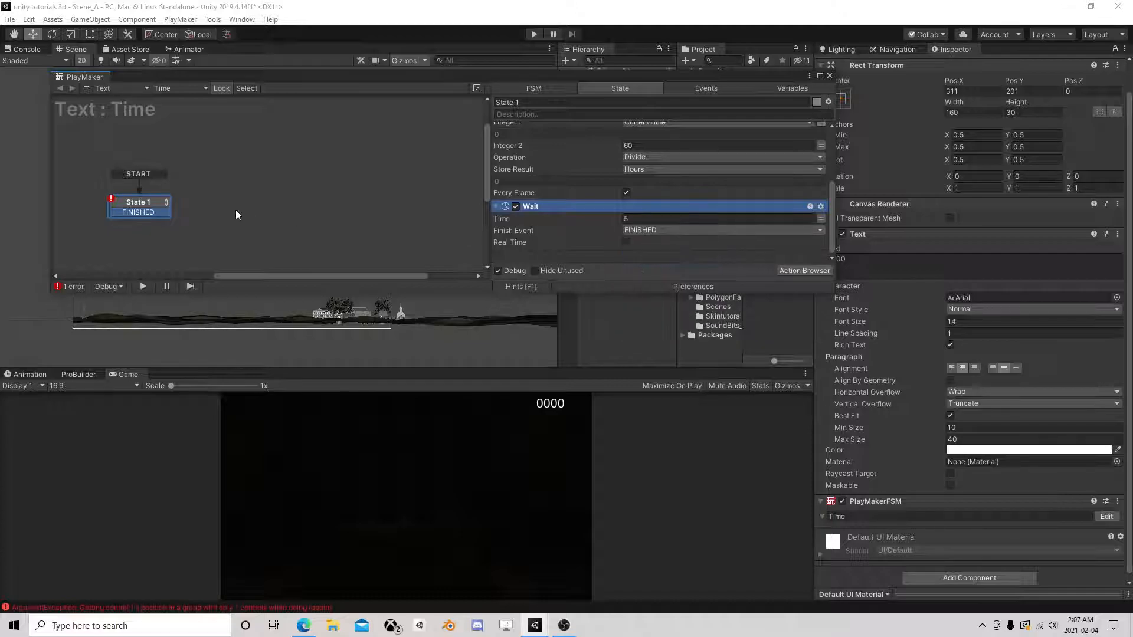
Create State 2 beside State 1 and link the two states in a loop with FINISHED transitions.
{"action": "right_click", "coordinate": [239, 211]}
{"action": "left_click", "coordinate": [251, 216]}
{"action": "mouse_move", "coordinate": [152, 213]}
{"action": "left_mouse_down"}
{"action": "mouse_move", "coordinate": [239, 213]}
{"action": "mouse_move", "coordinate": [155, 206]}
{"action": "left_mouse_up"}
{"action": "right_click", "coordinate": [239, 205]}
{"action": "left_click", "coordinate": [221, 199]}
{"action": "left_click", "coordinate": [231, 202], "text": "ctrl"}
Add a Next Frame Event action to State 2 that sends the FINISHED event.
{"action": "left_click", "coordinate": [237, 202]}
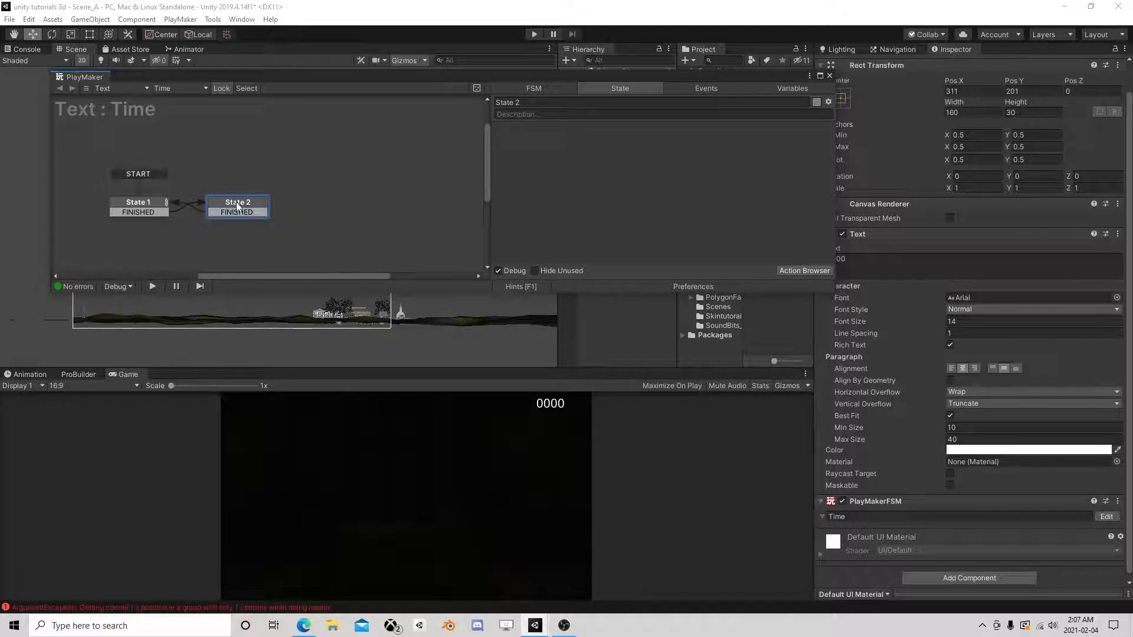
{"action": "left_click", "coordinate": [800, 272]}
{"action": "type", "text": "next fra"}
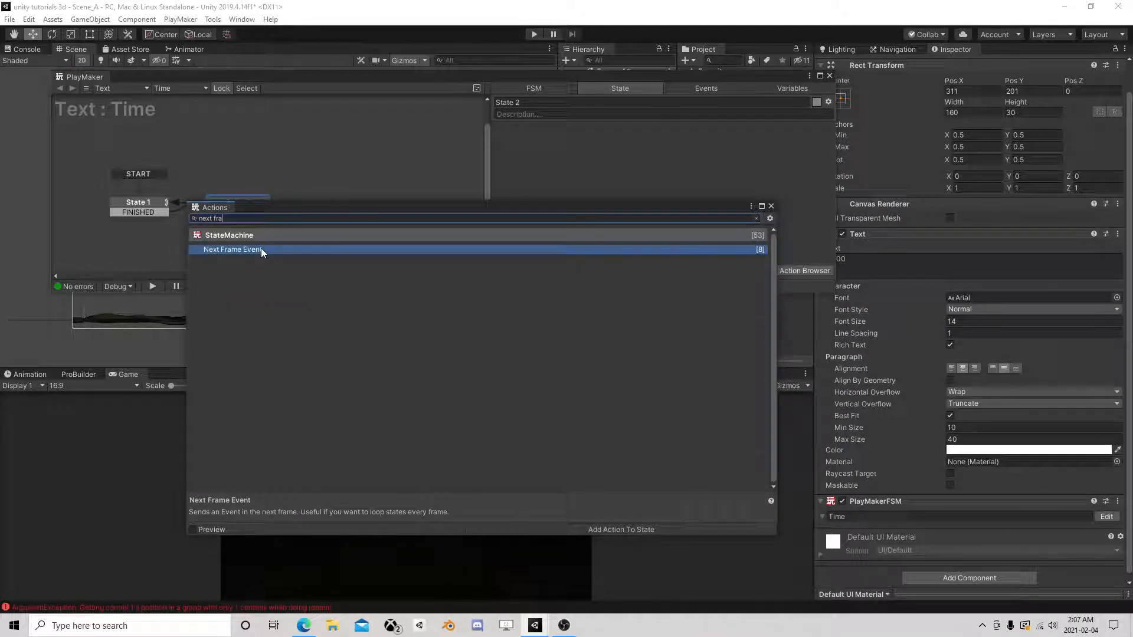
{"action": "double_click", "coordinate": [261, 249]}
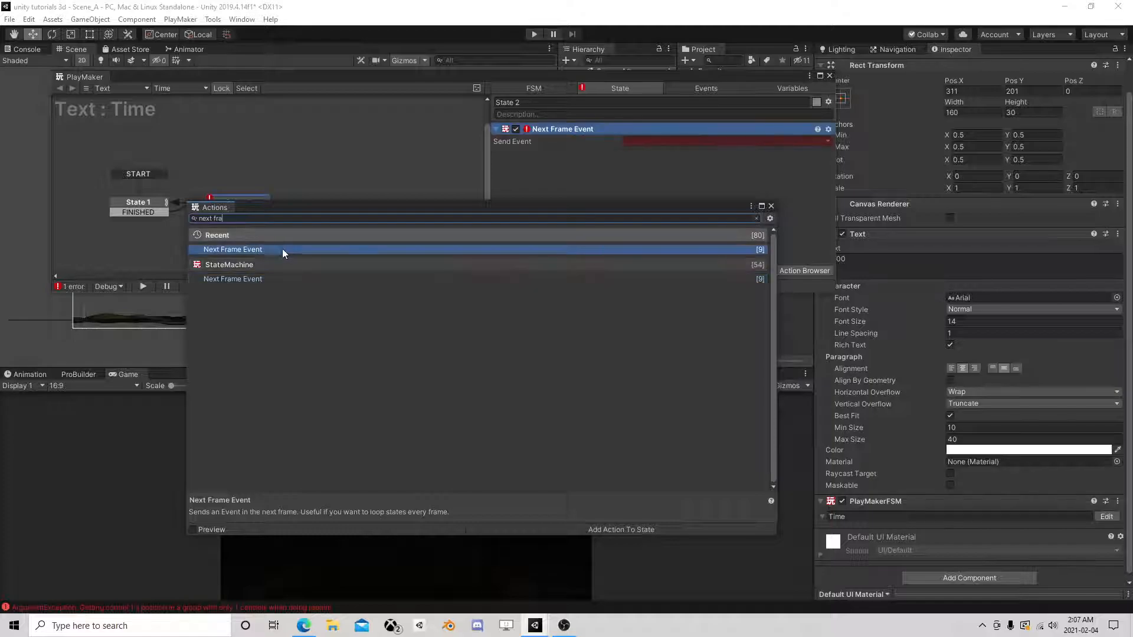
{"action": "left_click", "coordinate": [770, 206]}
{"action": "left_click", "coordinate": [674, 142]}
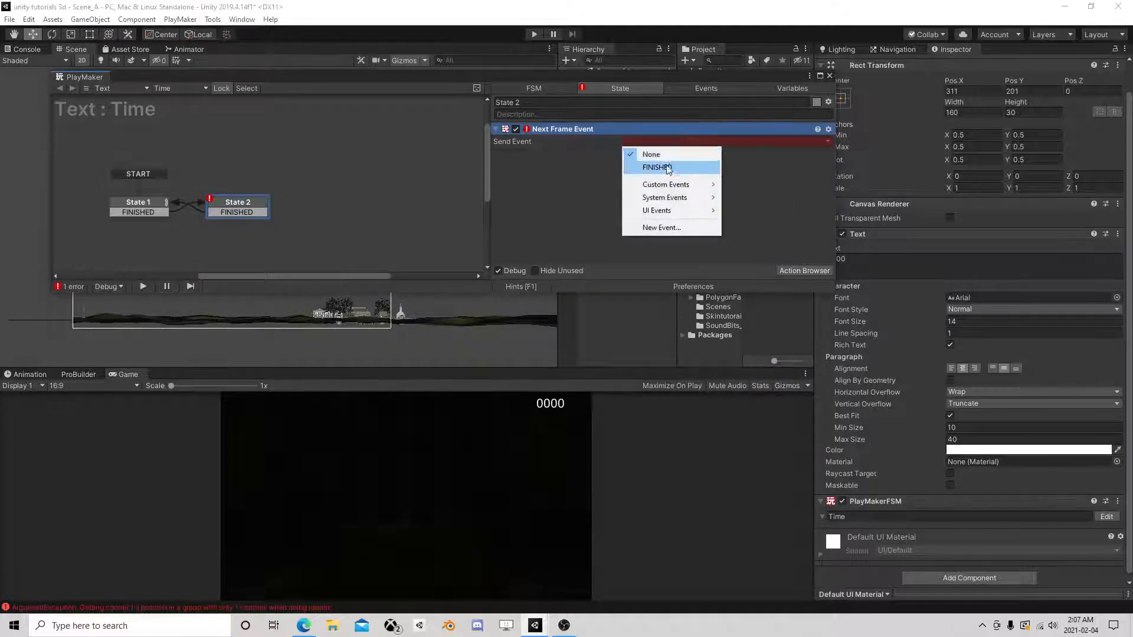
{"action": "left_click", "coordinate": [661, 167]}
Find the Int Add action and add it to State 2.
{"action": "left_click", "coordinate": [154, 208]}
{"action": "left_click", "coordinate": [232, 203]}
{"action": "left_click", "coordinate": [159, 204]}
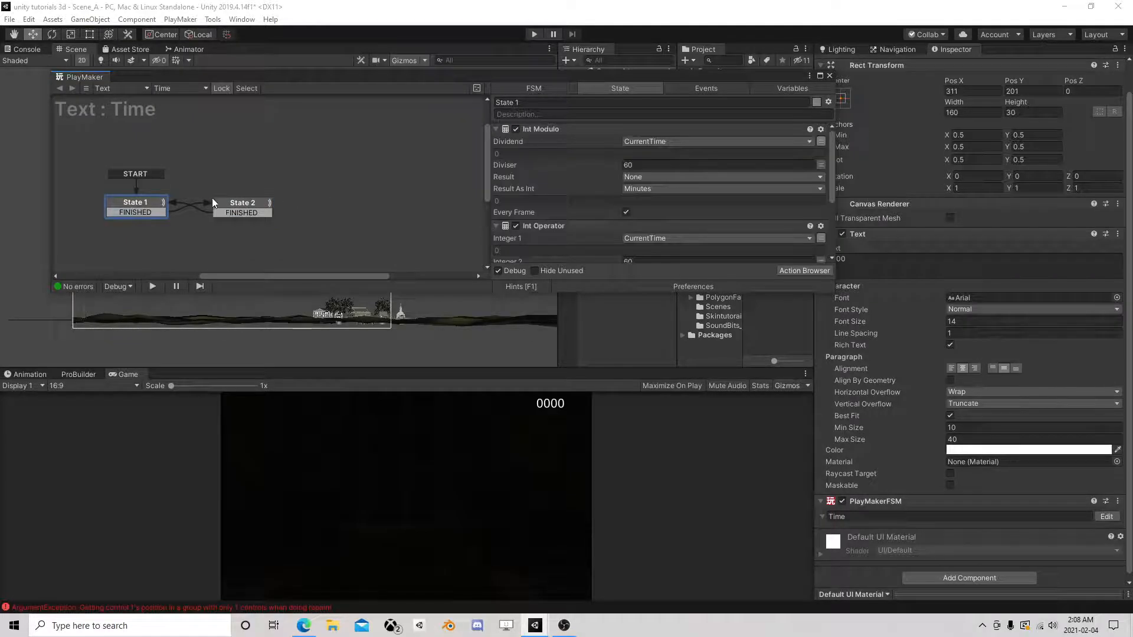
{"action": "left_click", "coordinate": [236, 203]}
{"action": "left_click", "coordinate": [804, 270]}
{"action": "type", "text": "int add"}
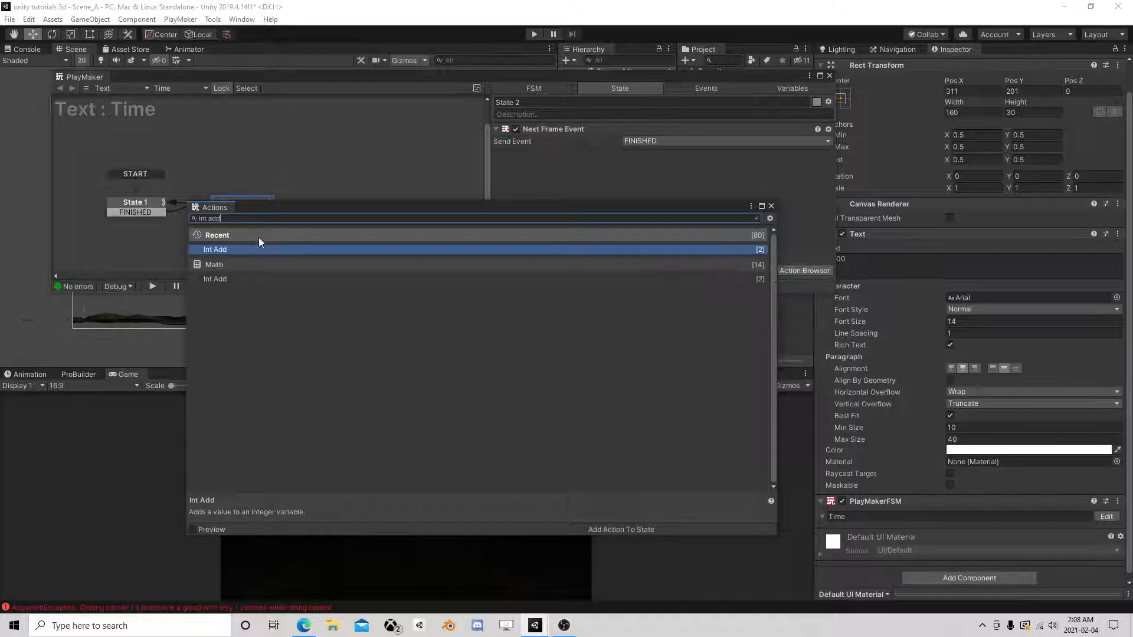
{"action": "double_click", "coordinate": [256, 251]}
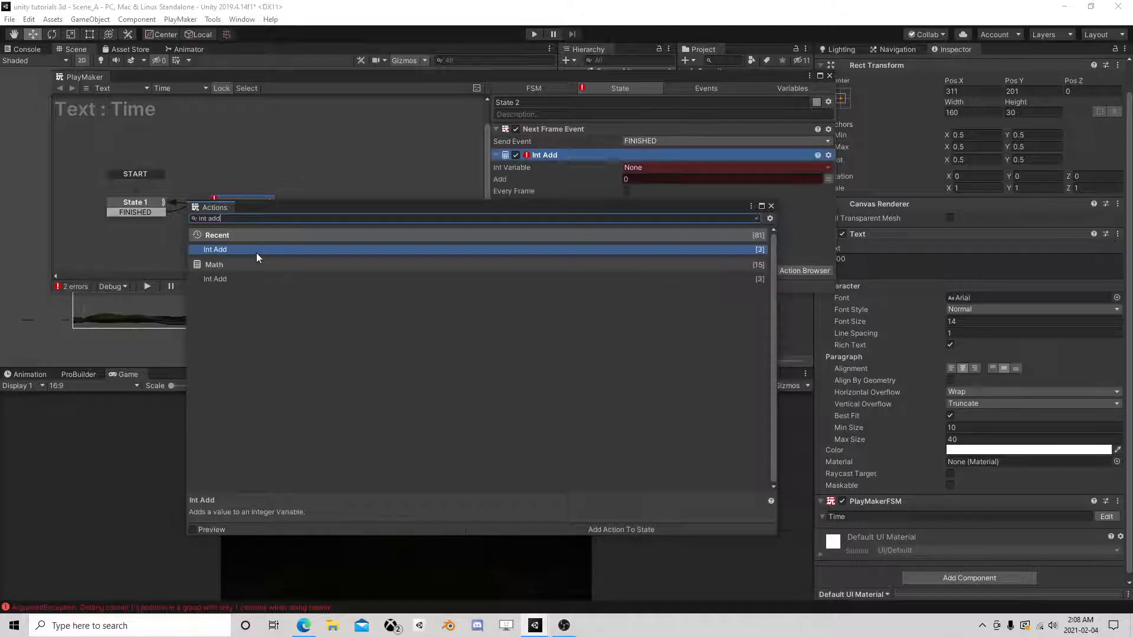
{"action": "left_click", "coordinate": [771, 206]}
Configure Int Add to add 1 to CurrentTime and place it above the Next Frame Event.
{"action": "left_click", "coordinate": [678, 169]}
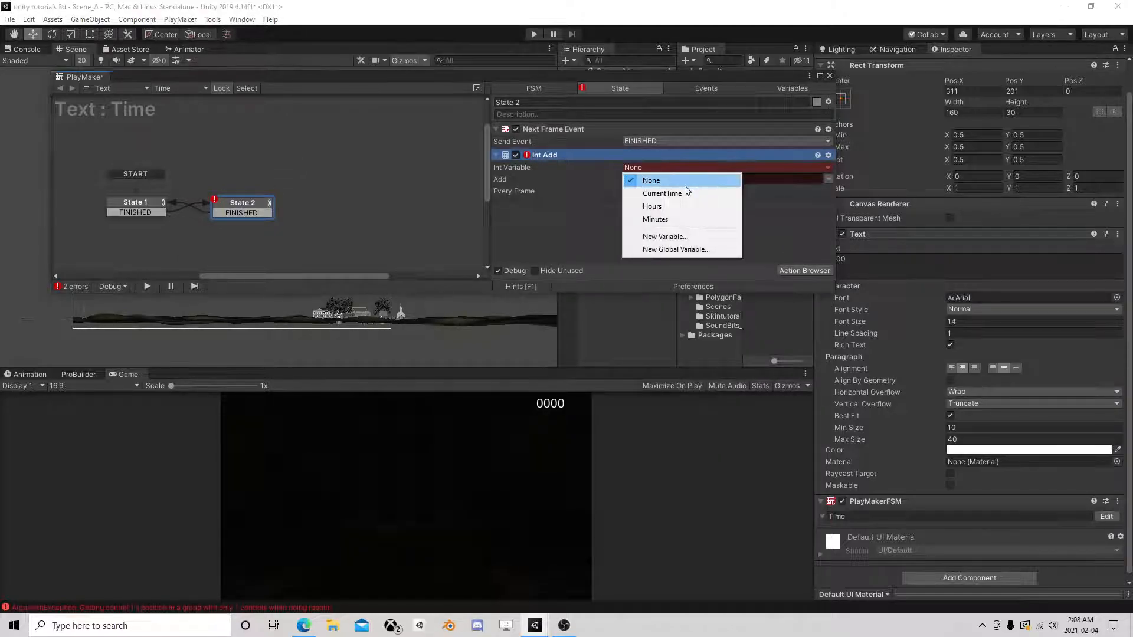
{"action": "left_click", "coordinate": [680, 194]}
{"action": "left_click", "coordinate": [667, 193]}
{"action": "type", "text": "1"}
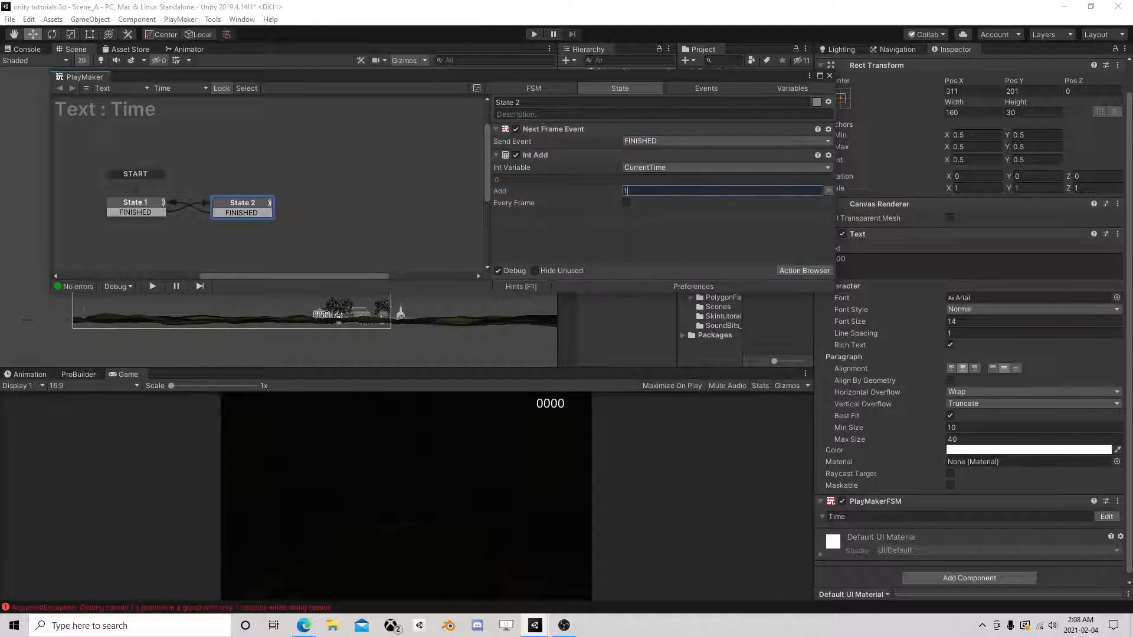
{"action": "left_click_drag", "start_coordinate": [561, 155], "coordinate": [571, 130]}
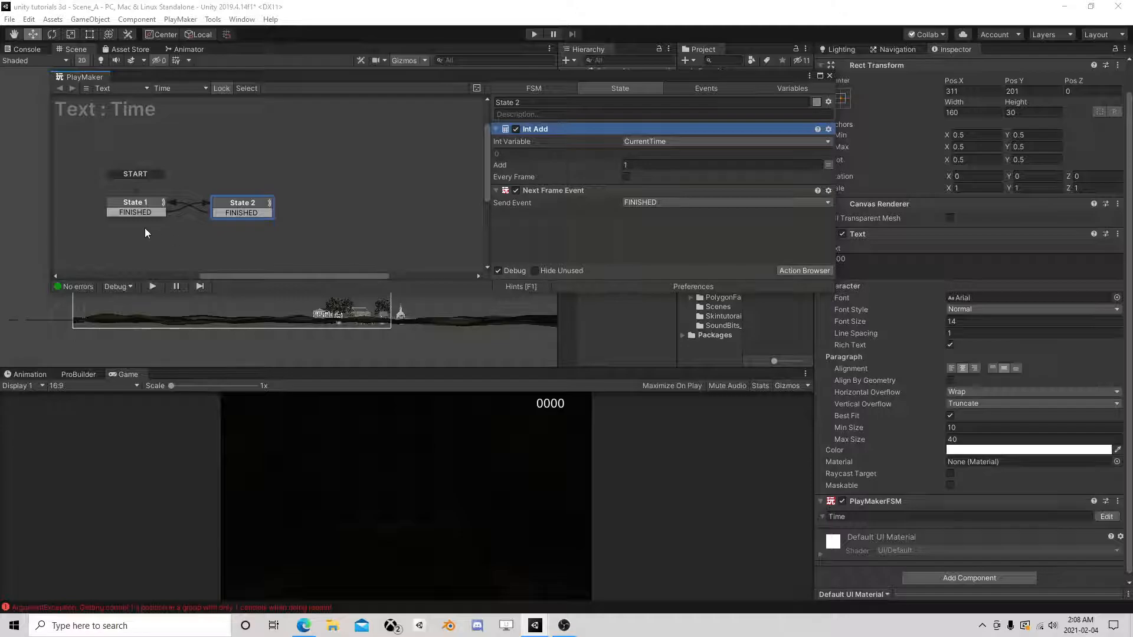
Find the UI Text Set Text action and add it to State 1 below the Wait.
{"action": "left_click_drag", "start_coordinate": [131, 213], "coordinate": [129, 213]}
{"action": "scroll", "coordinate": [568, 235], "scroll_direction": "down", "scroll_amount": 3}
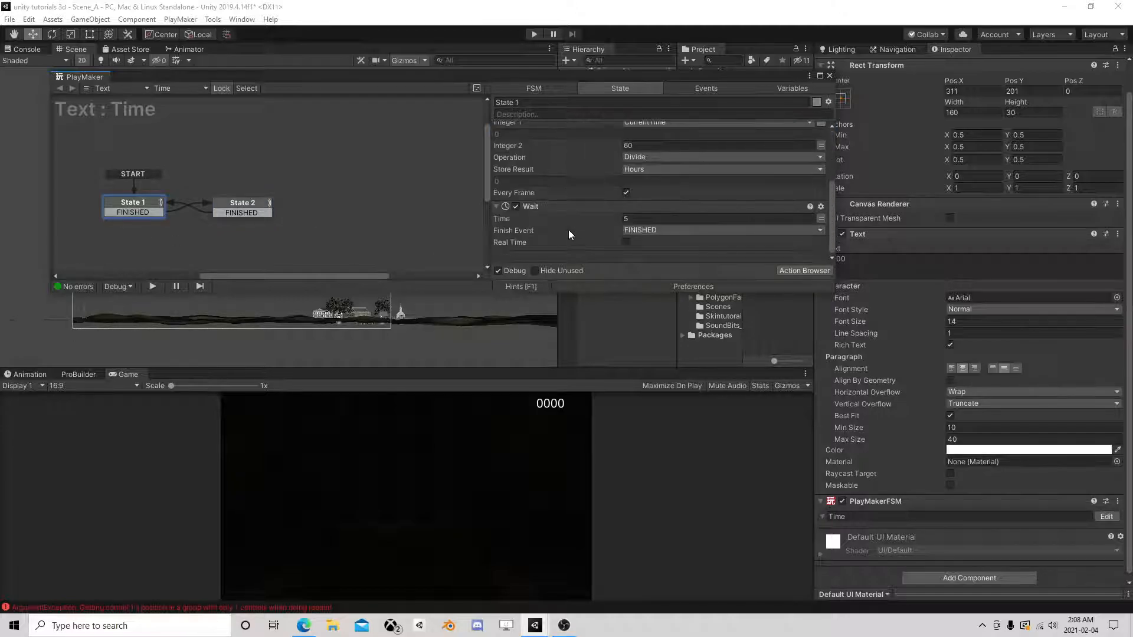
{"action": "left_click", "coordinate": [818, 270]}
{"action": "type", "text": "ui text"}
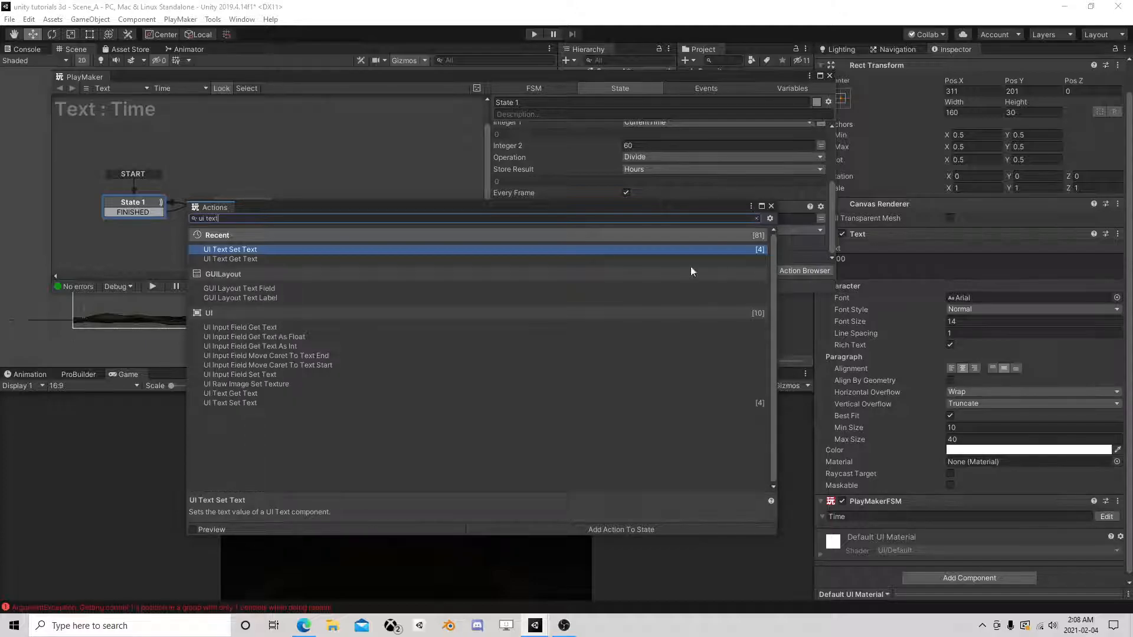
{"action": "double_click", "coordinate": [242, 250]}
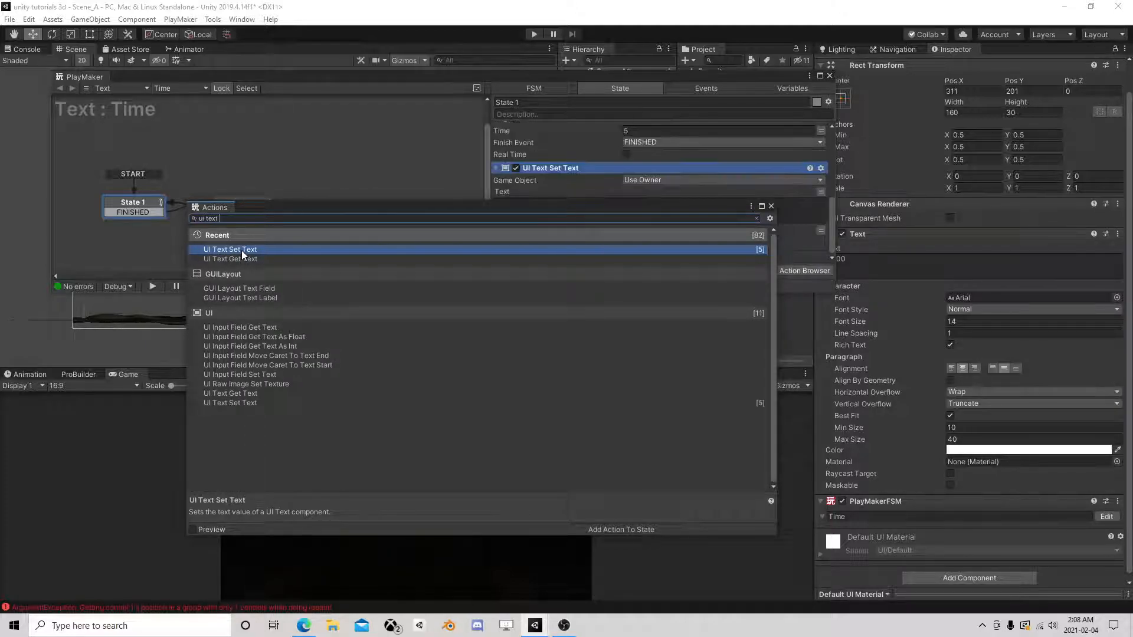
{"action": "left_click", "coordinate": [771, 205]}
{"action": "left_click_drag", "start_coordinate": [694, 79], "coordinate": [698, 130]}
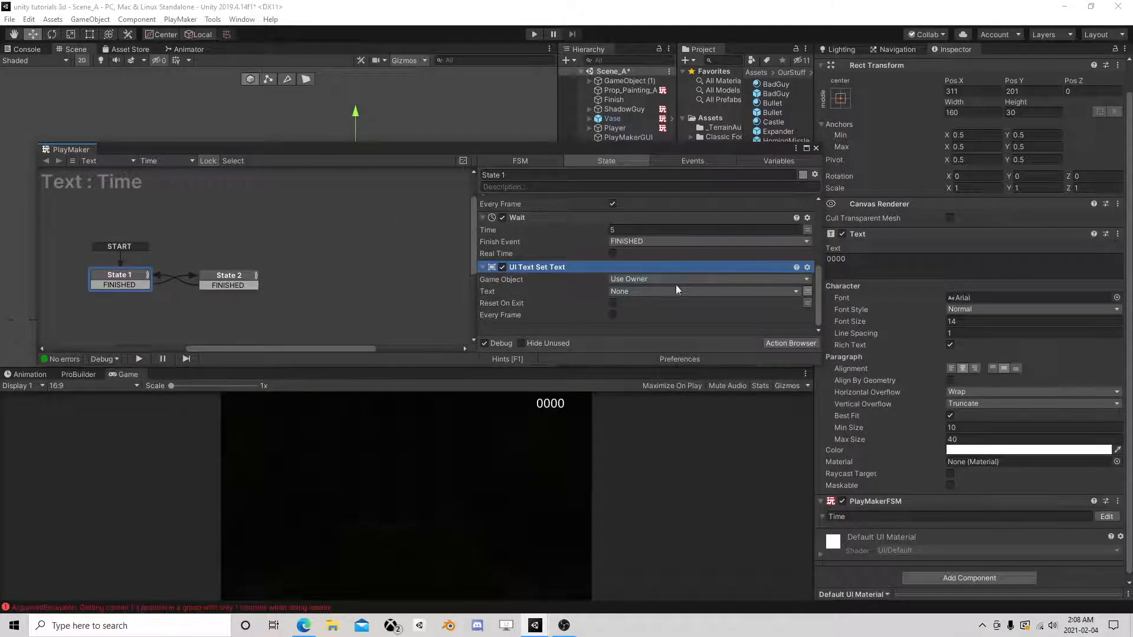
{"action": "left_click", "coordinate": [649, 292]}
{"action": "mouse_move", "coordinate": [726, 321]}
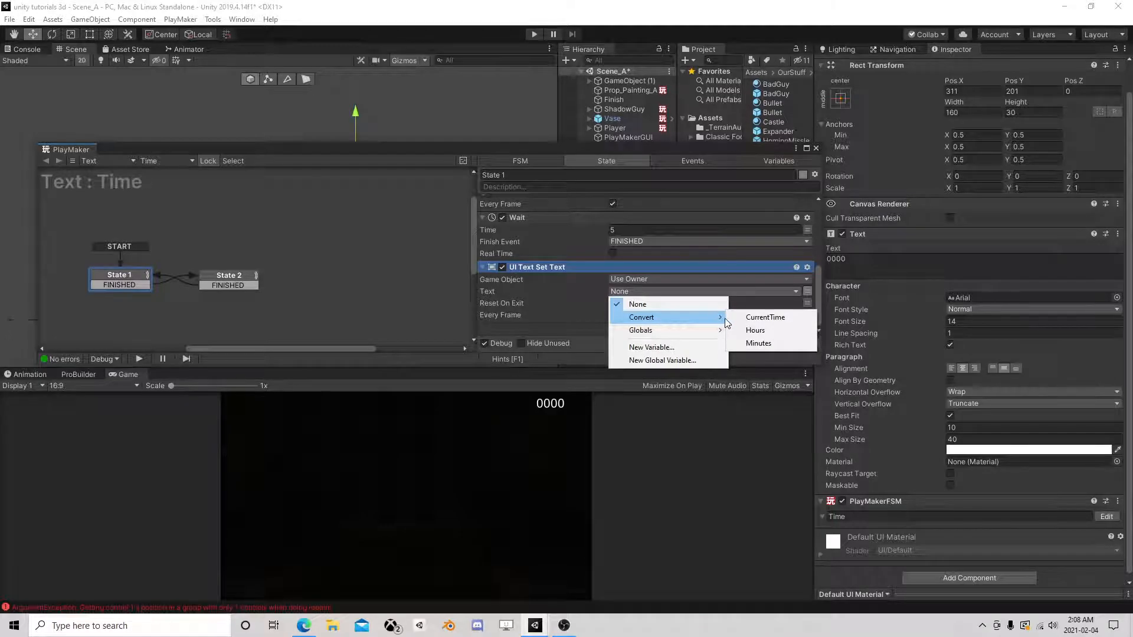
{"action": "left_click", "coordinate": [589, 297]}
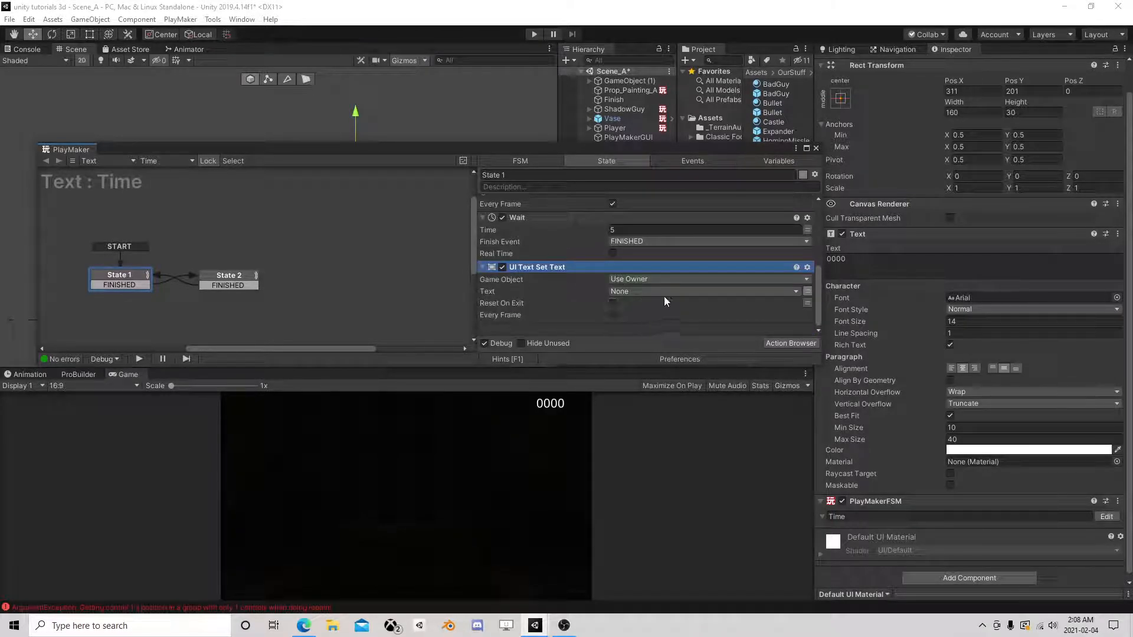
Find the Build String action and add it to State 1.
{"action": "left_click", "coordinate": [777, 343]}
{"action": "type", "text": "build string"}
{"action": "double_click", "coordinate": [232, 249]}
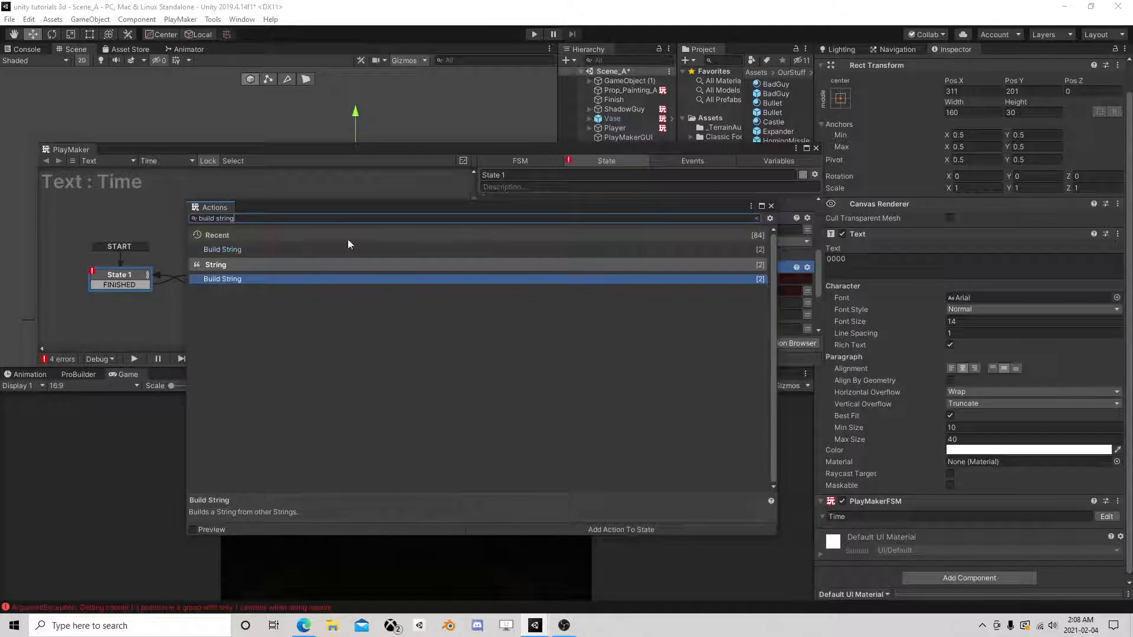
Set Element 0 of the Build String action to the converted Hours variable and Element 1 to a colon.
{"action": "left_click", "coordinate": [590, 281]}
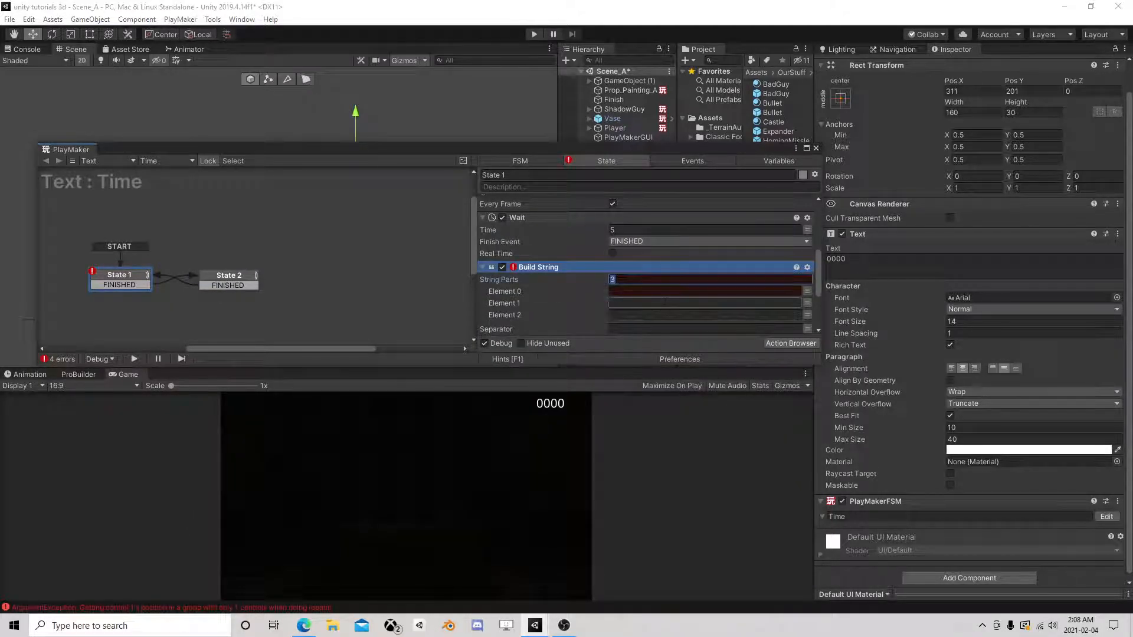
{"action": "left_click", "coordinate": [646, 291]}
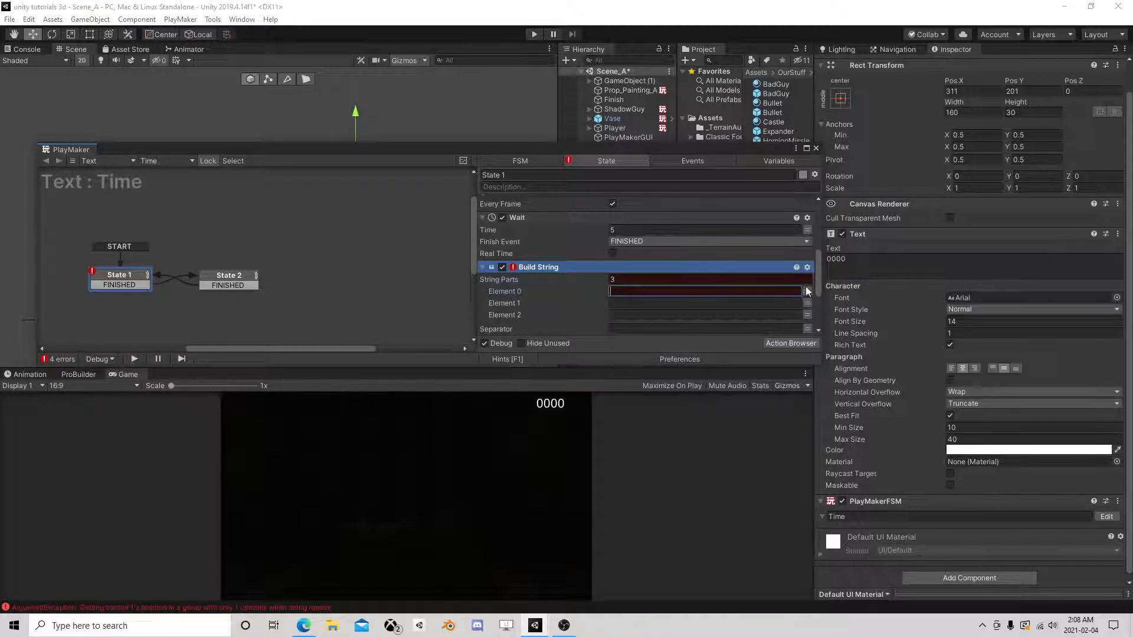
{"action": "left_click", "coordinate": [807, 291]}
{"action": "left_click", "coordinate": [756, 292]}
{"action": "mouse_move", "coordinate": [717, 318]}
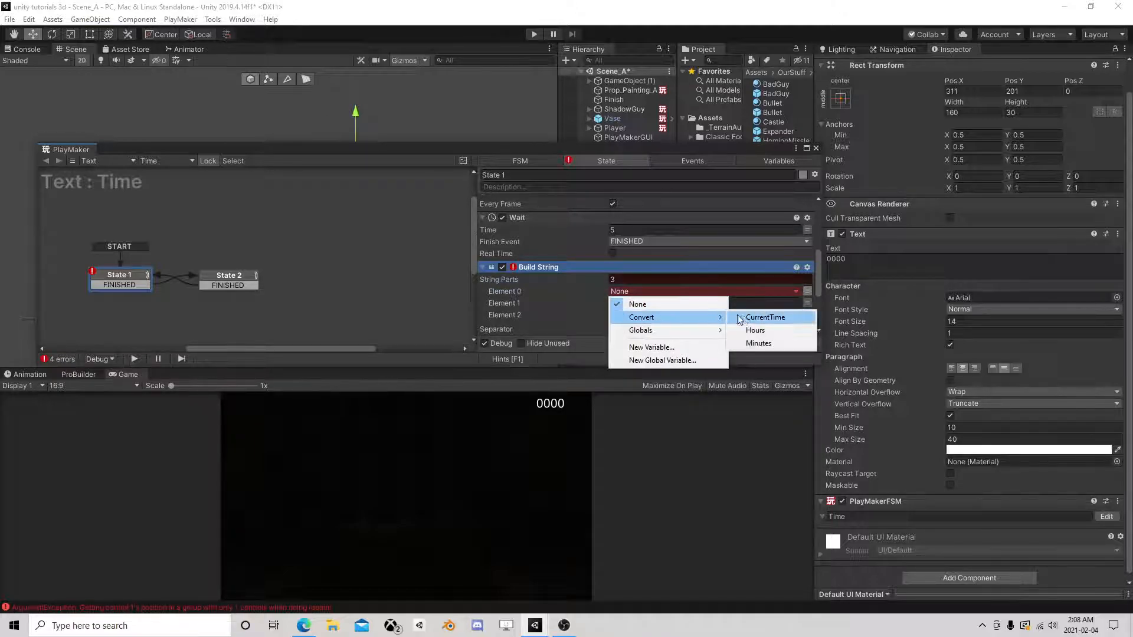
{"action": "left_click", "coordinate": [755, 330]}
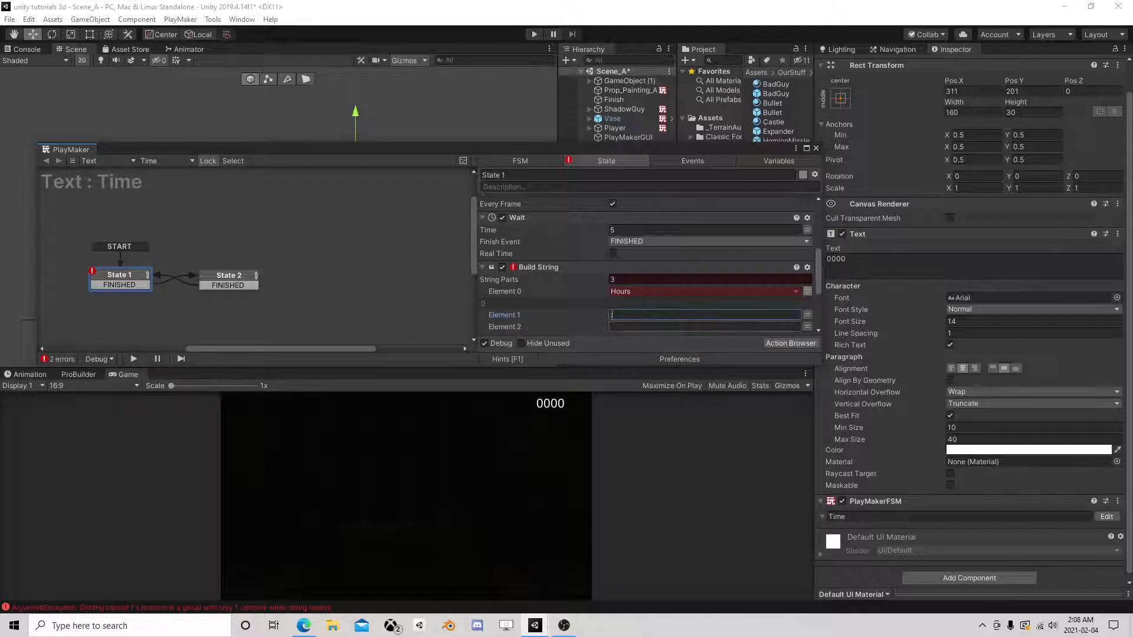
{"action": "scroll", "coordinate": [631, 286], "scroll_direction": "down", "scroll_amount": 3}
{"action": "key", "text": "Return"}
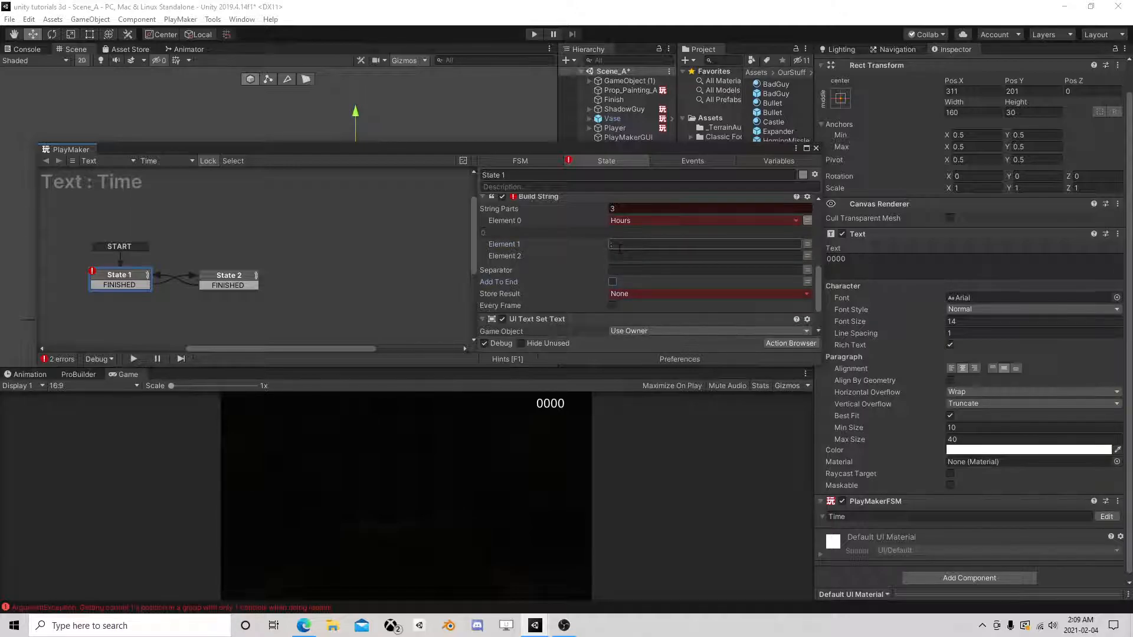
Reduce the Build String action to 2 string parts and set its separator to a colon.
{"action": "left_click", "coordinate": [615, 208]}
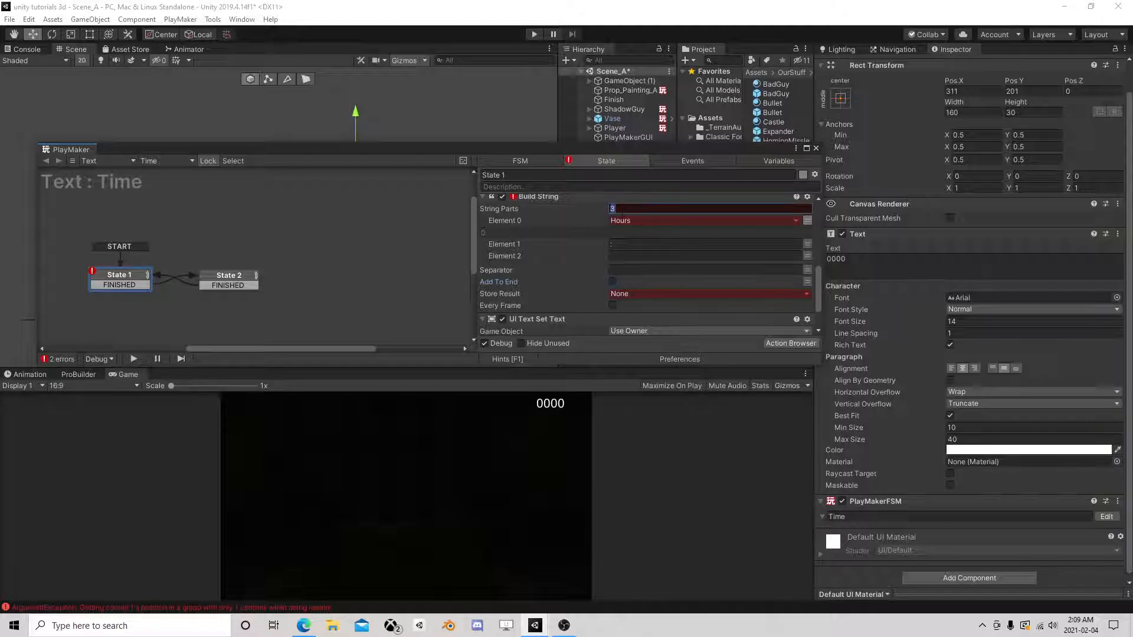
{"action": "type", "text": "2"}
{"action": "left_click", "coordinate": [625, 266]}
{"action": "scroll", "coordinate": [630, 266], "scroll_direction": "down", "scroll_amount": 2}
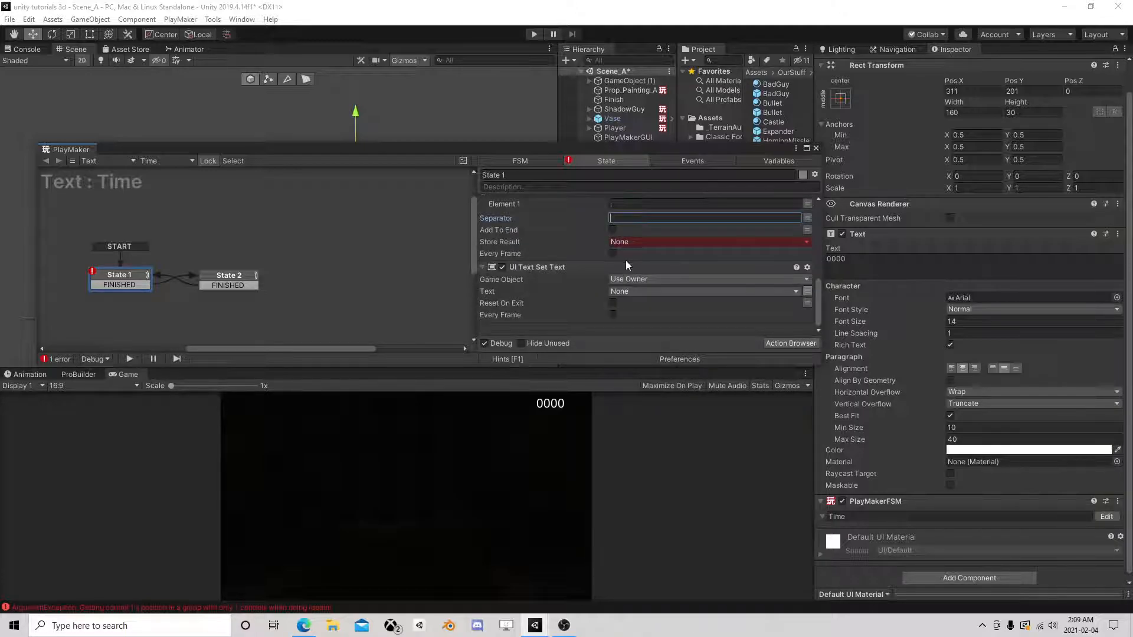
{"action": "scroll", "coordinate": [628, 272], "scroll_direction": "up", "scroll_amount": 1}
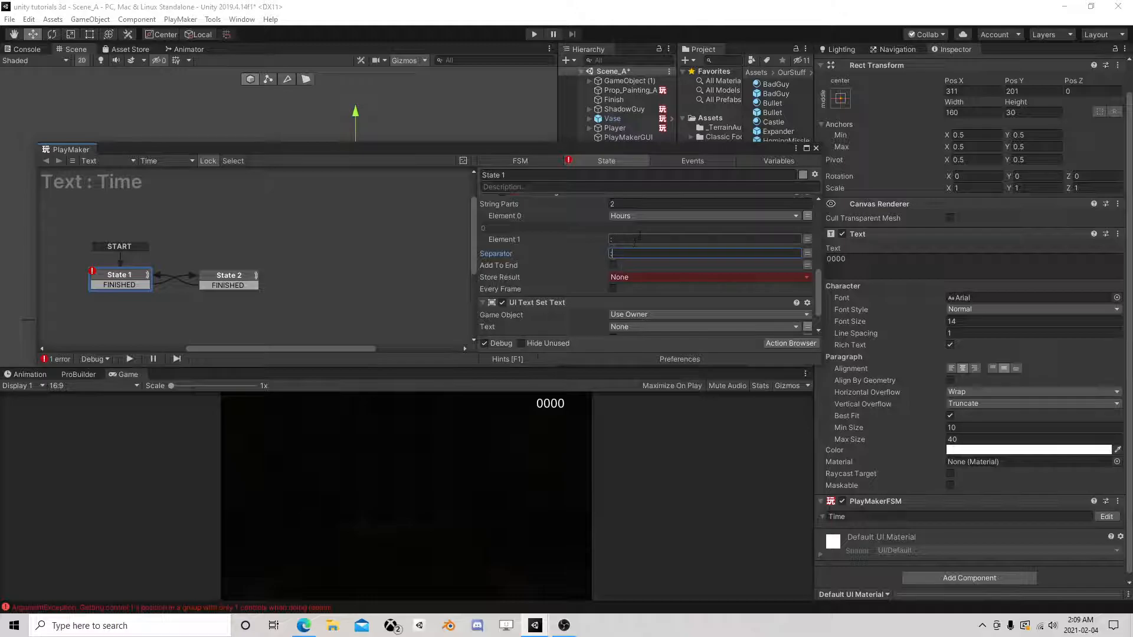
Replace Element 1 of the Build String action with the converted Minutes variable.
{"action": "left_click", "coordinate": [618, 241]}
{"action": "left_click", "coordinate": [807, 239]}
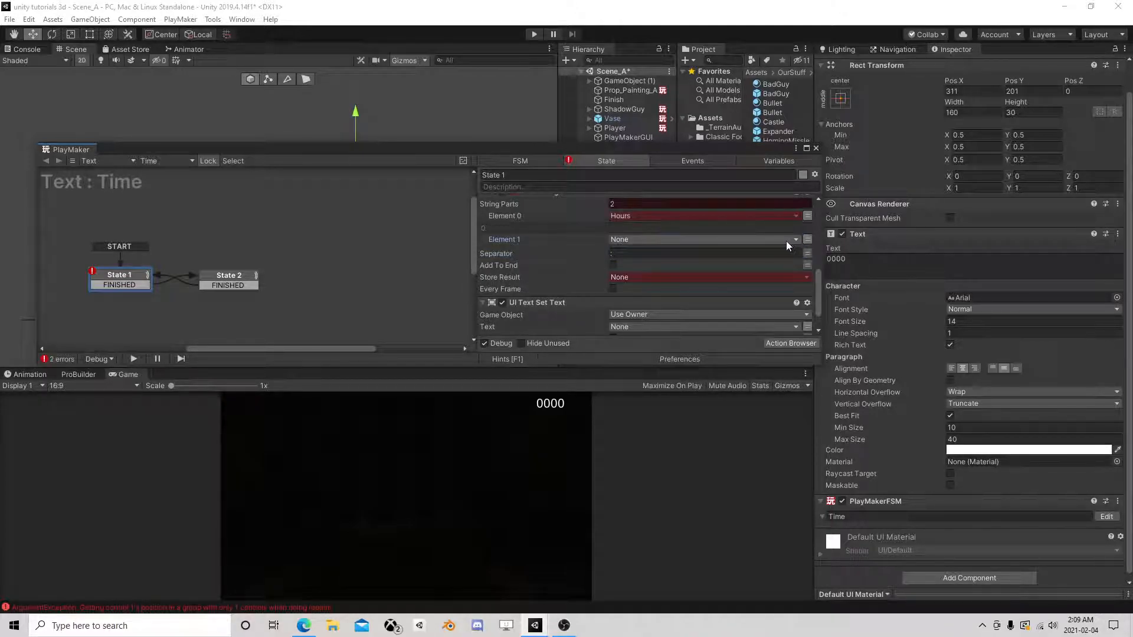
{"action": "left_click", "coordinate": [787, 240]}
{"action": "mouse_move", "coordinate": [680, 272]}
{"action": "left_click", "coordinate": [771, 292]}
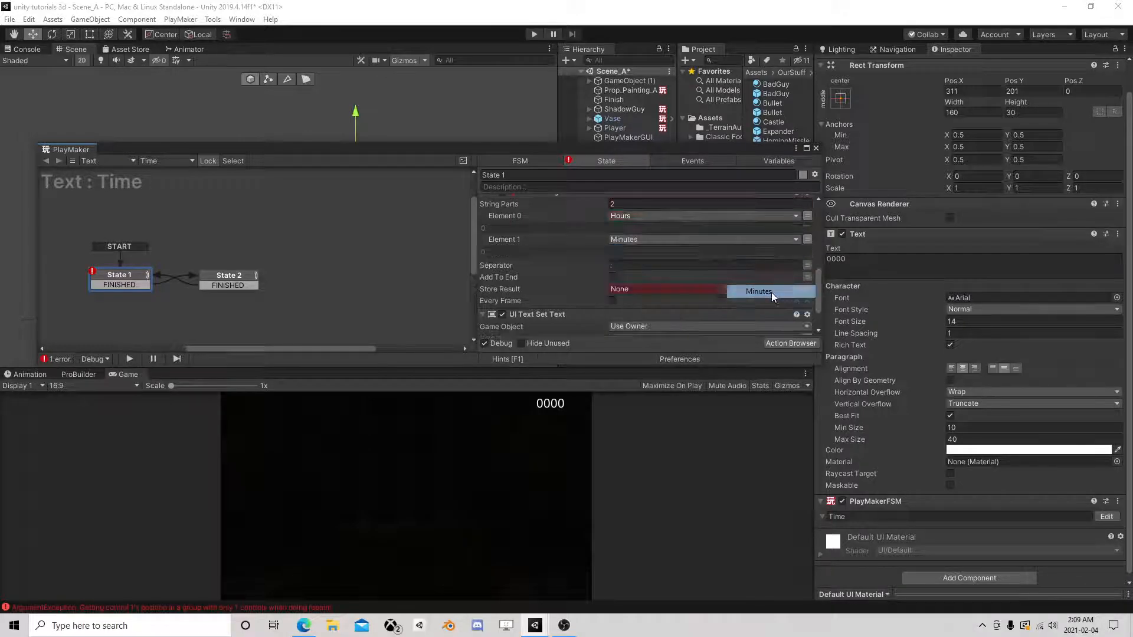
Store the Build String result in a new string variable named Time.
{"action": "left_click", "coordinate": [633, 290]}
{"action": "left_click", "coordinate": [645, 322]}
{"action": "type", "text": "Time"}
{"action": "key", "text": "Return"}
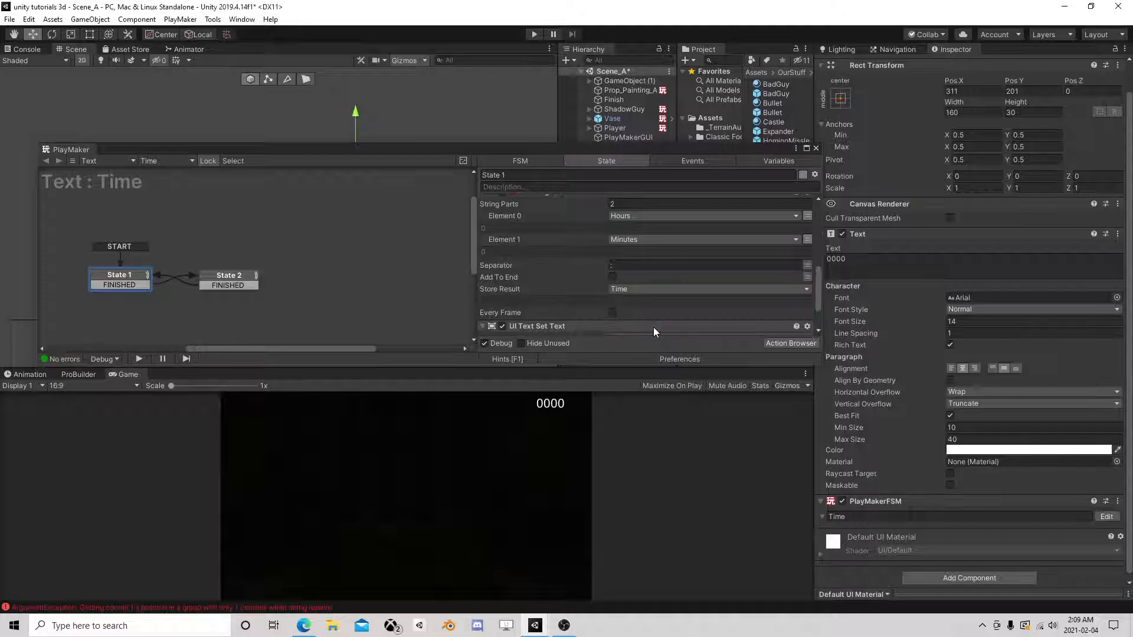
Set the text of the UI Text Set Text action to the Time variable.
{"action": "scroll", "coordinate": [597, 283], "scroll_direction": "up", "scroll_amount": 4}
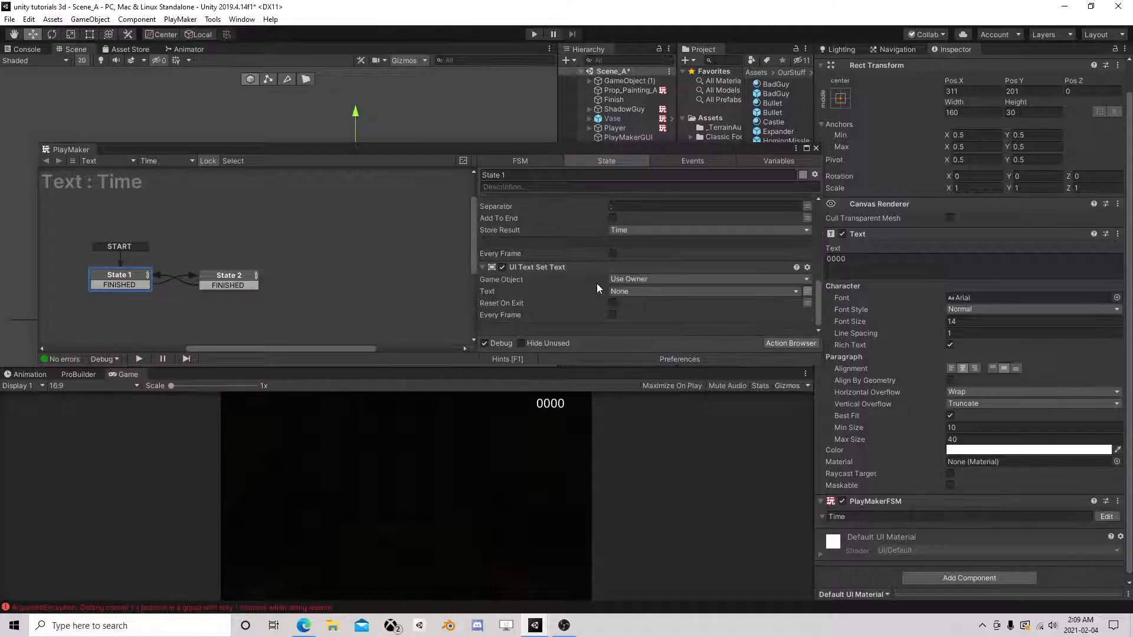
{"action": "scroll", "coordinate": [596, 275], "scroll_direction": "down", "scroll_amount": 5}
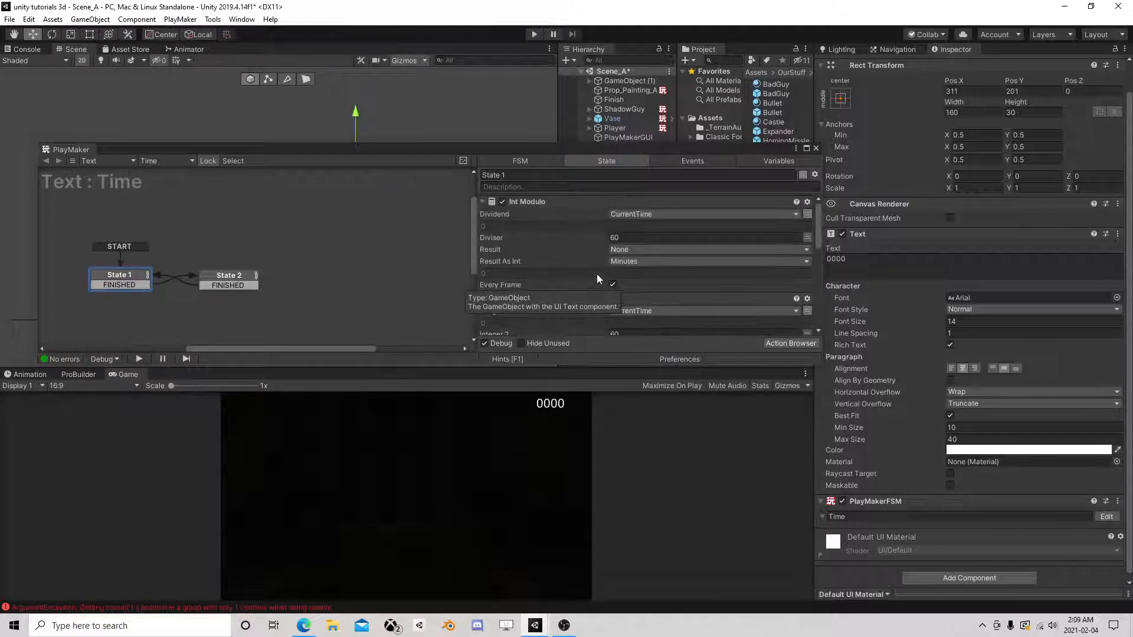
{"action": "left_click", "coordinate": [630, 292]}
{"action": "left_click", "coordinate": [649, 314]}
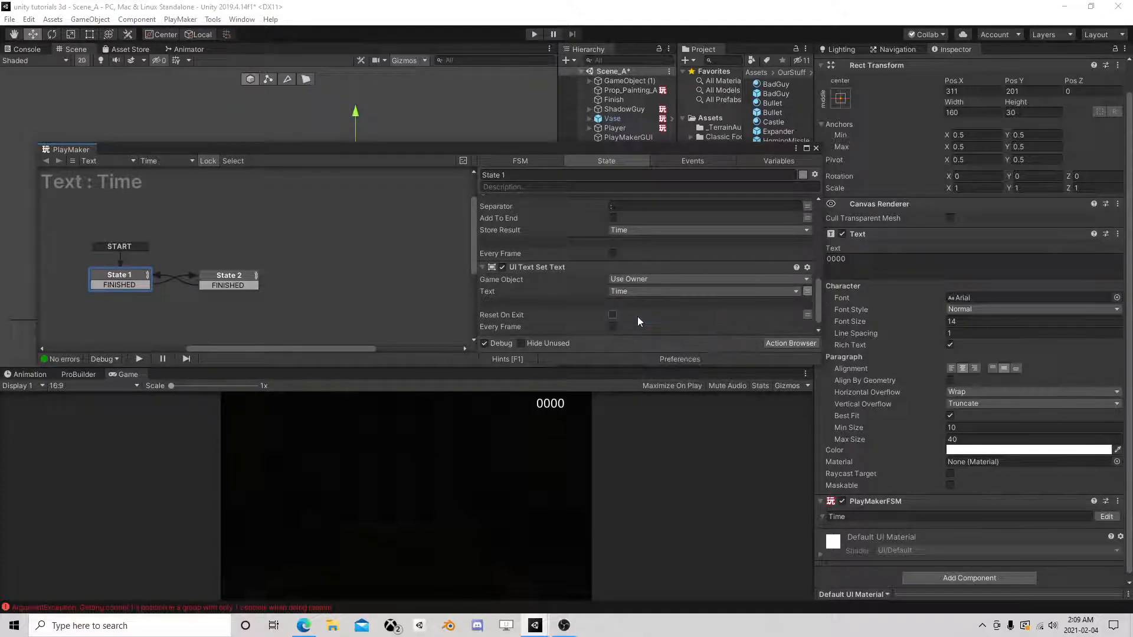
Close the FSM editor and play the scene to check the clock text, ending with play mode stopped.
{"action": "left_click", "coordinate": [816, 148]}
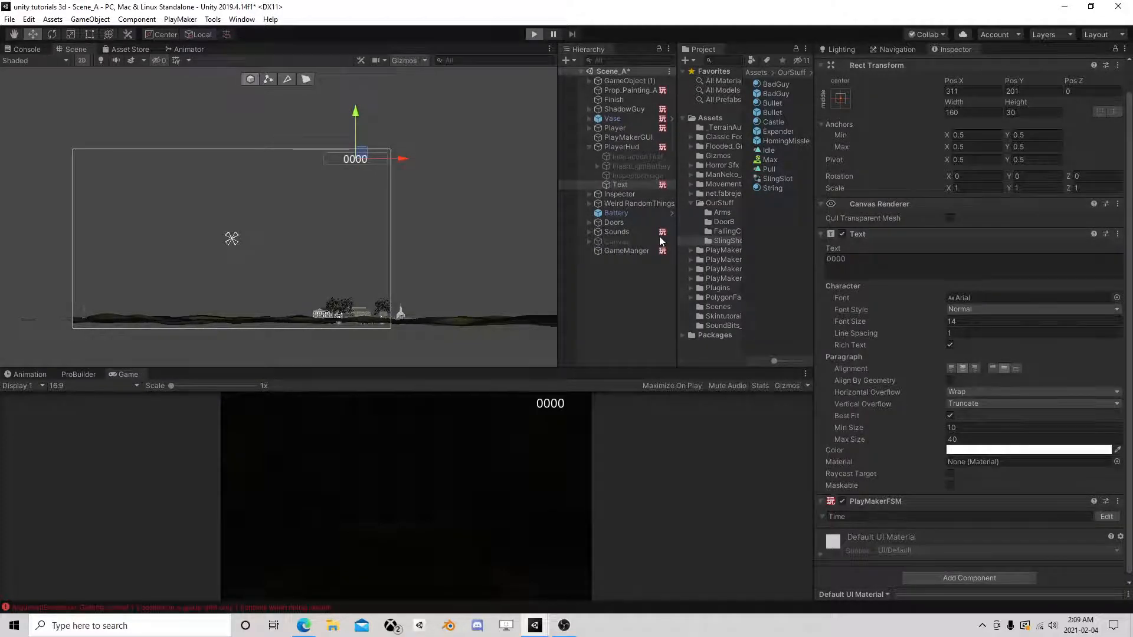
{"action": "key", "text": "ctrl+p"}
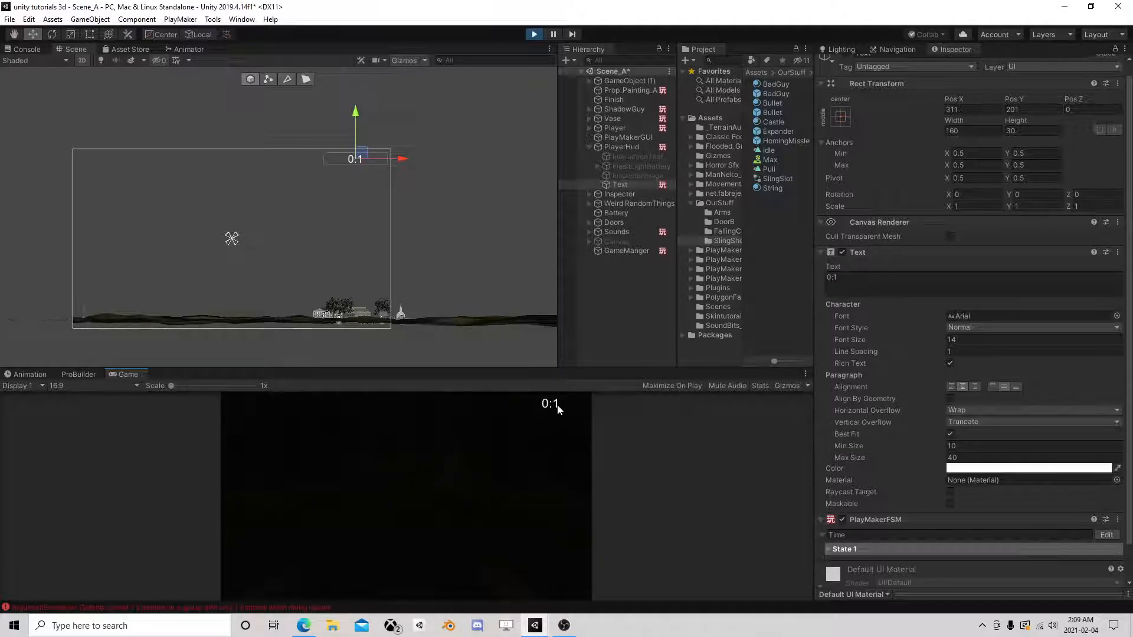
{"action": "left_click", "coordinate": [536, 36]}
Reopen the Time FSM, find the Convert Int To String action and add it to State 1.
{"action": "left_click", "coordinate": [1106, 547]}
{"action": "scroll", "coordinate": [587, 304], "scroll_direction": "down", "scroll_amount": 5}
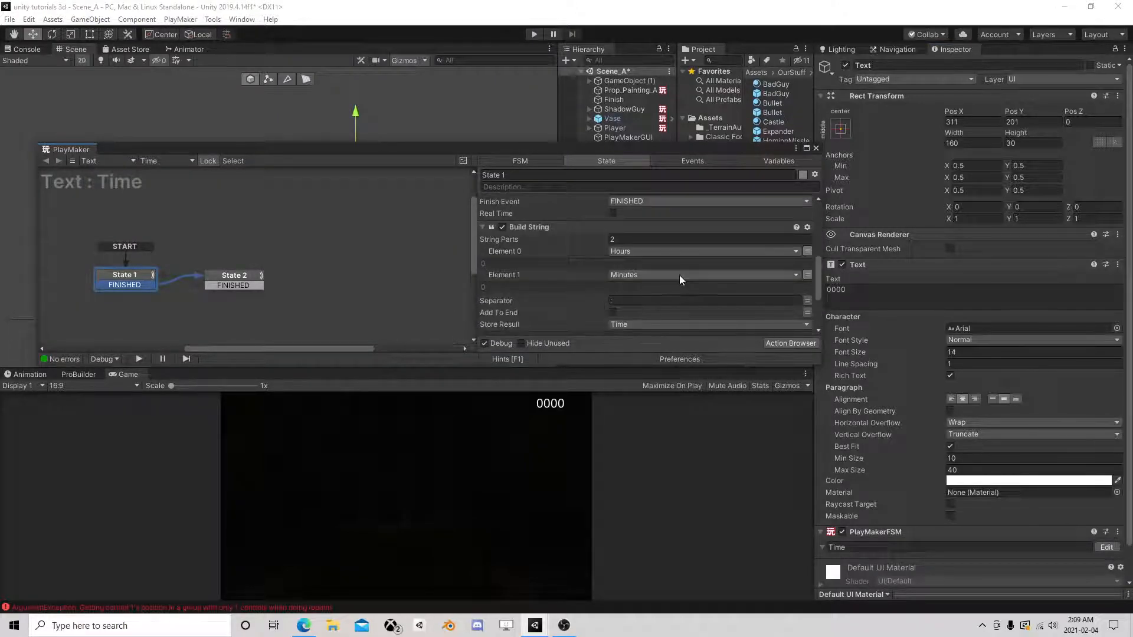
{"action": "scroll", "coordinate": [678, 280], "scroll_direction": "down", "scroll_amount": 1}
{"action": "scroll", "coordinate": [677, 280], "scroll_direction": "up", "scroll_amount": 2}
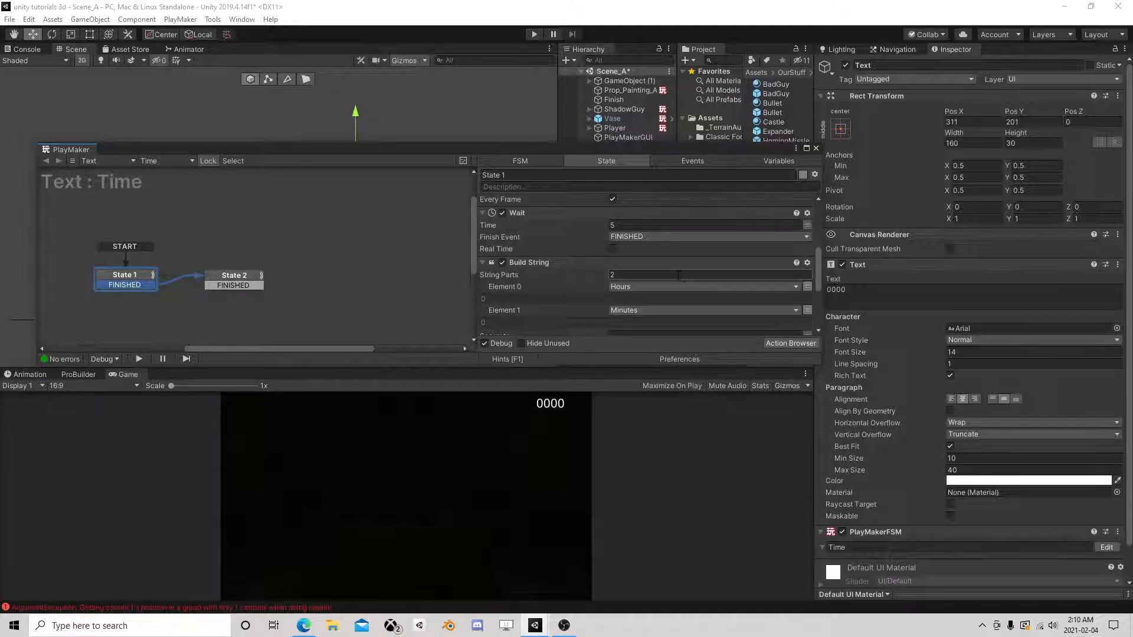
{"action": "left_click", "coordinate": [794, 344]}
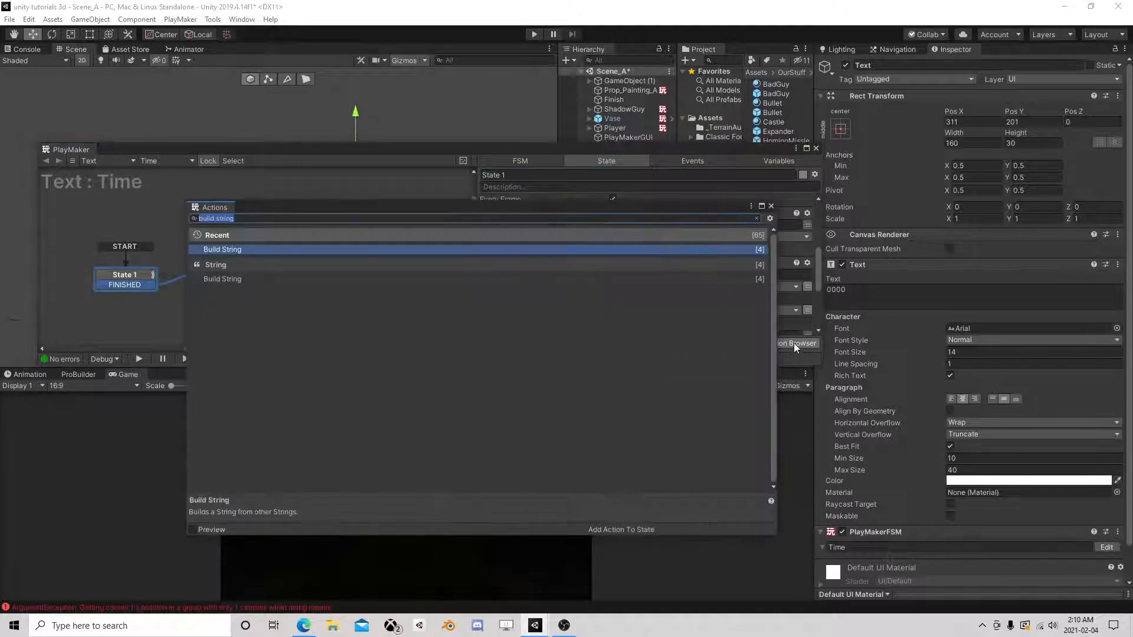
{"action": "type", "text": "conv"}
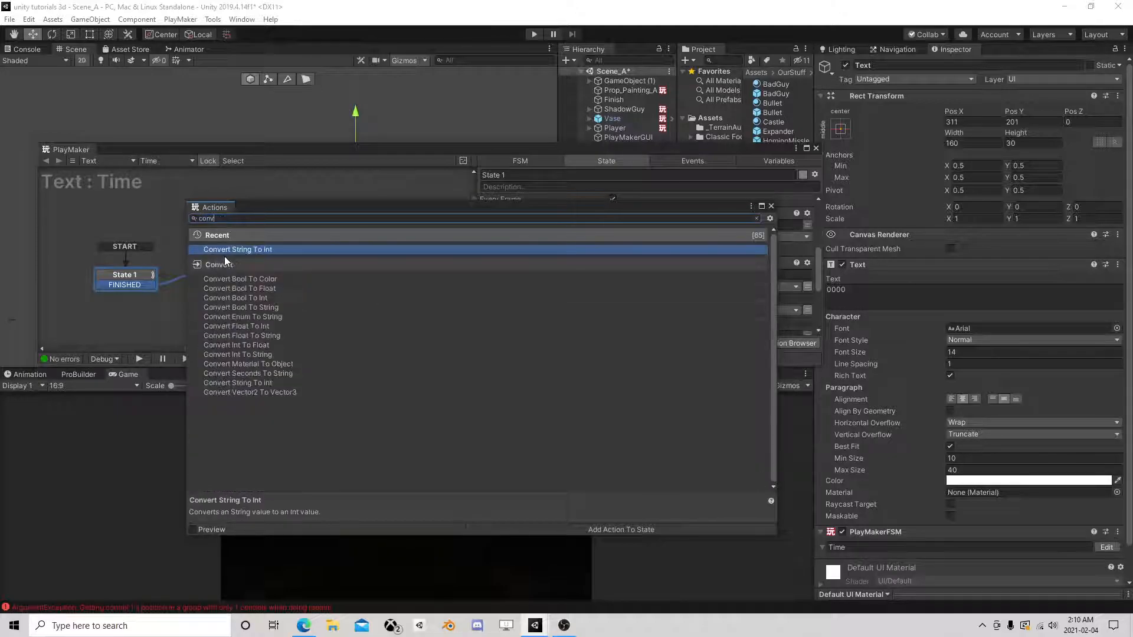
{"action": "type", "text": "ert"}
{"action": "double_click", "coordinate": [250, 354]}
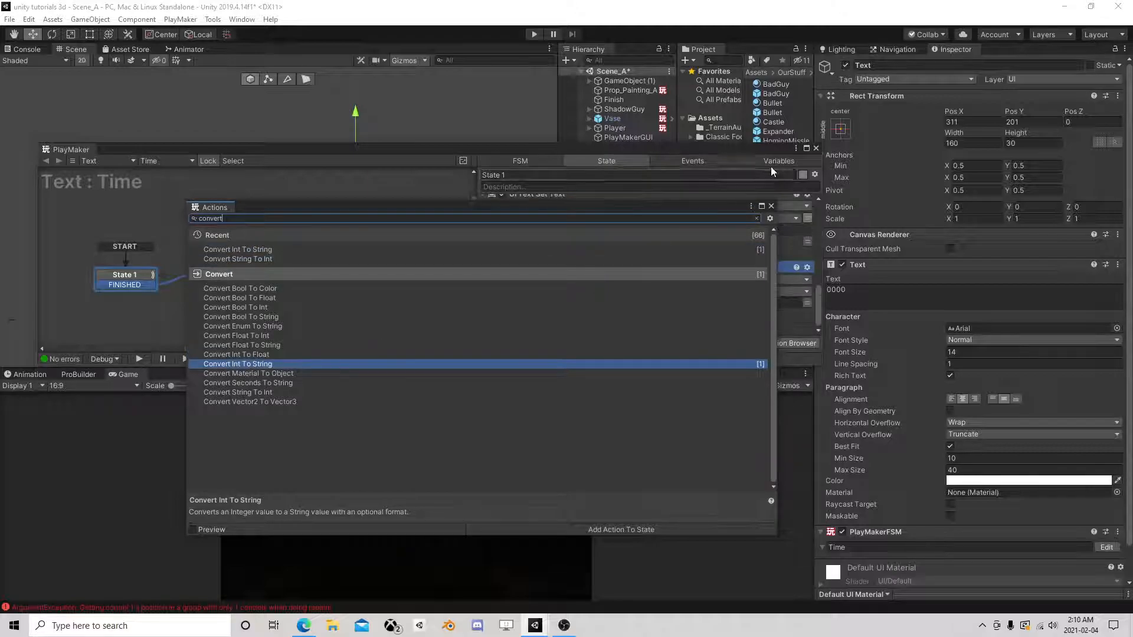
Move the Convert Int To String action between the Wait and Build String actions.
{"action": "left_click", "coordinate": [714, 268]}
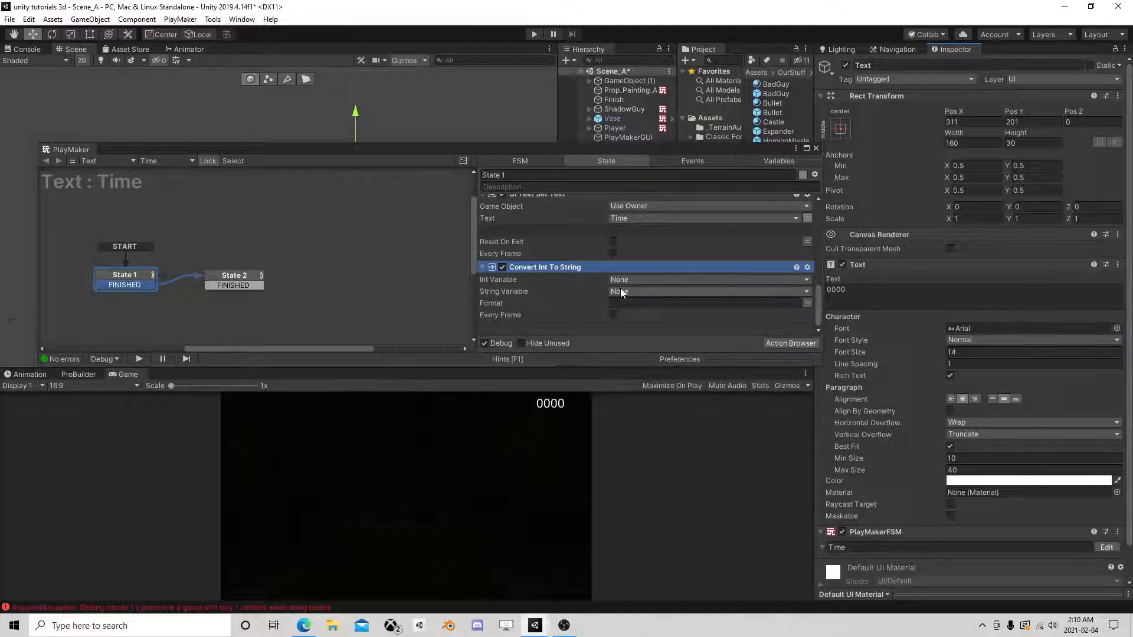
{"action": "scroll", "coordinate": [553, 195], "scroll_direction": "up", "scroll_amount": 5}
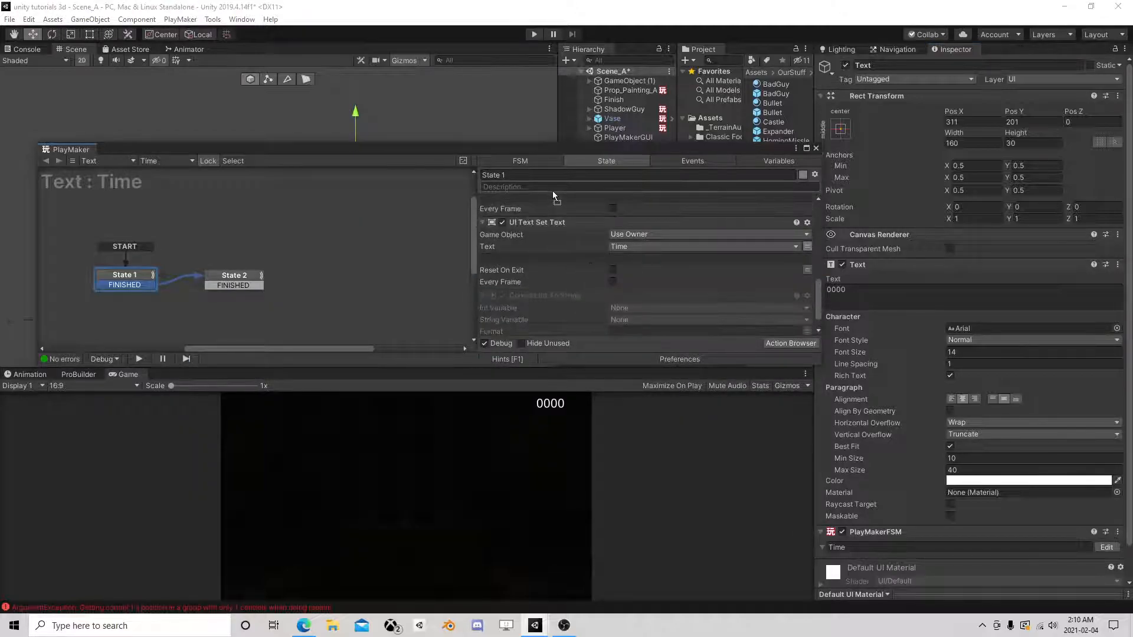
{"action": "mouse_move", "coordinate": [551, 277]}
{"action": "left_mouse_down"}
{"action": "mouse_move", "coordinate": [560, 200]}
{"action": "mouse_move", "coordinate": [534, 242]}
{"action": "mouse_move", "coordinate": [537, 276]}
{"action": "left_mouse_up"}
{"action": "scroll", "coordinate": [590, 287], "scroll_direction": "down", "scroll_amount": 4}
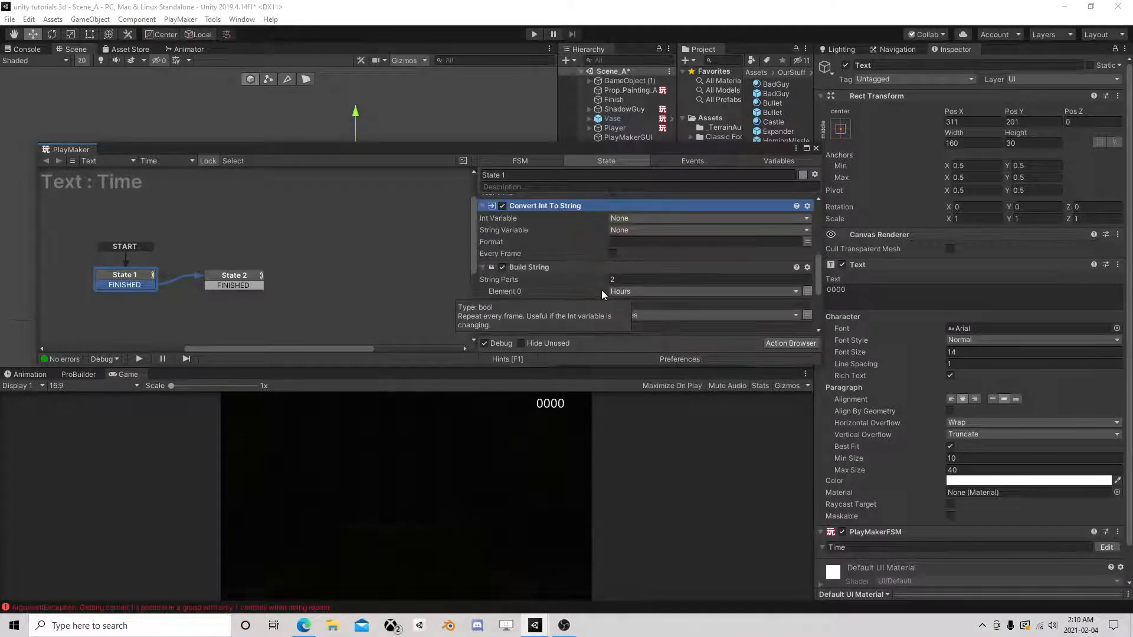
{"action": "scroll", "coordinate": [584, 251], "scroll_direction": "up", "scroll_amount": 2}
Convert the Minutes variable into a new string variable named MinutesString, using the format 00.
{"action": "left_click", "coordinate": [643, 254]}
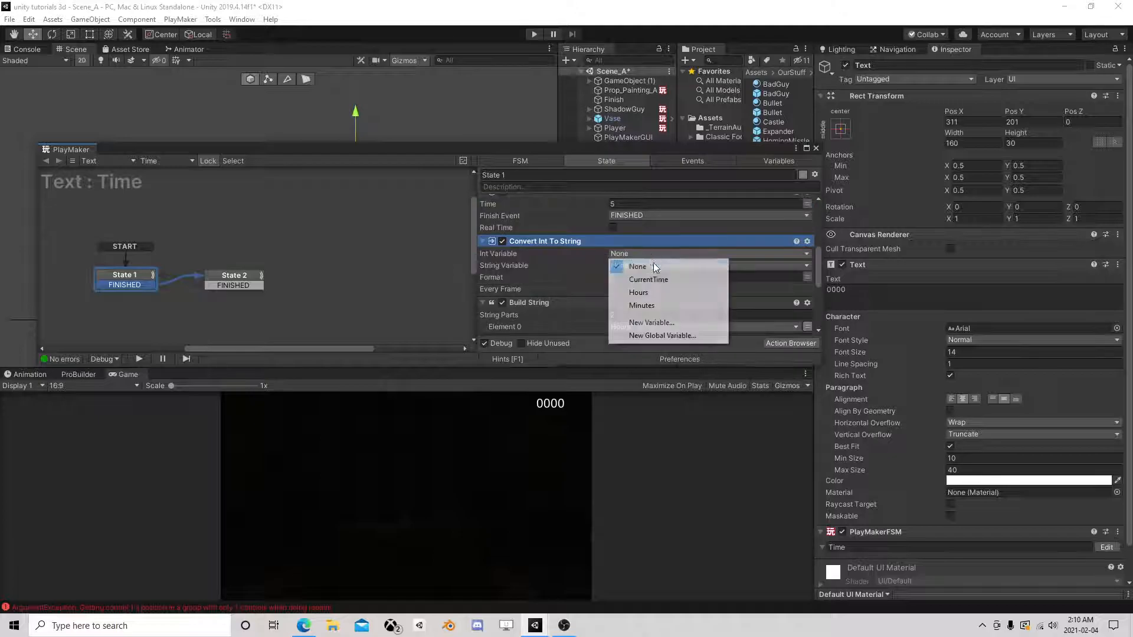
{"action": "left_click", "coordinate": [647, 307]}
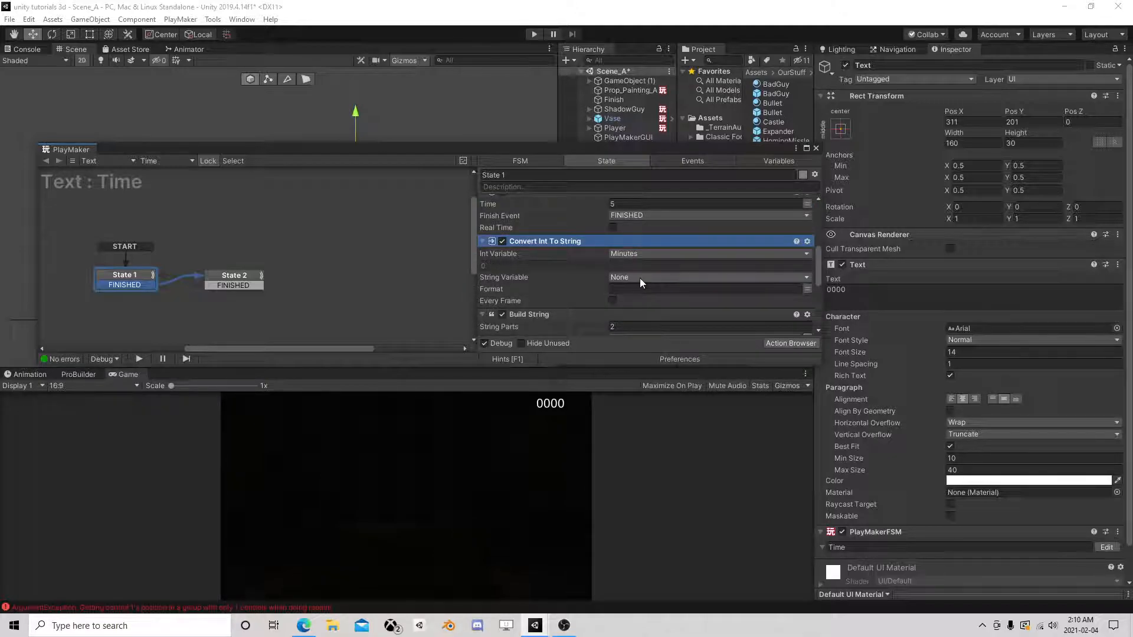
{"action": "left_click", "coordinate": [640, 278]}
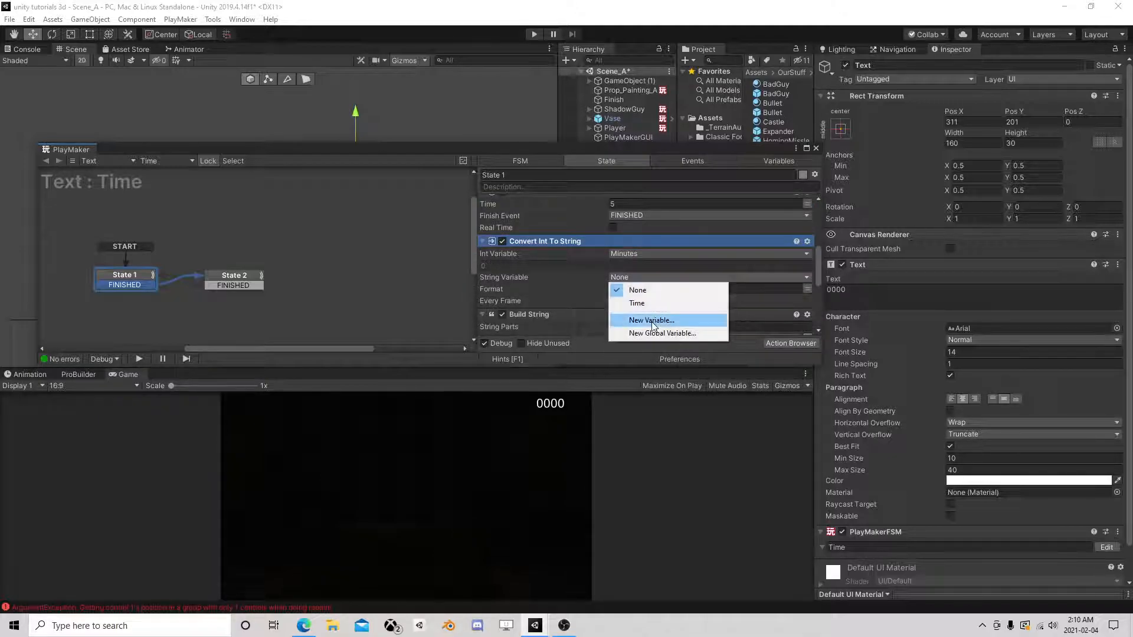
{"action": "left_click", "coordinate": [649, 321]}
{"action": "type", "text": "Minute"}
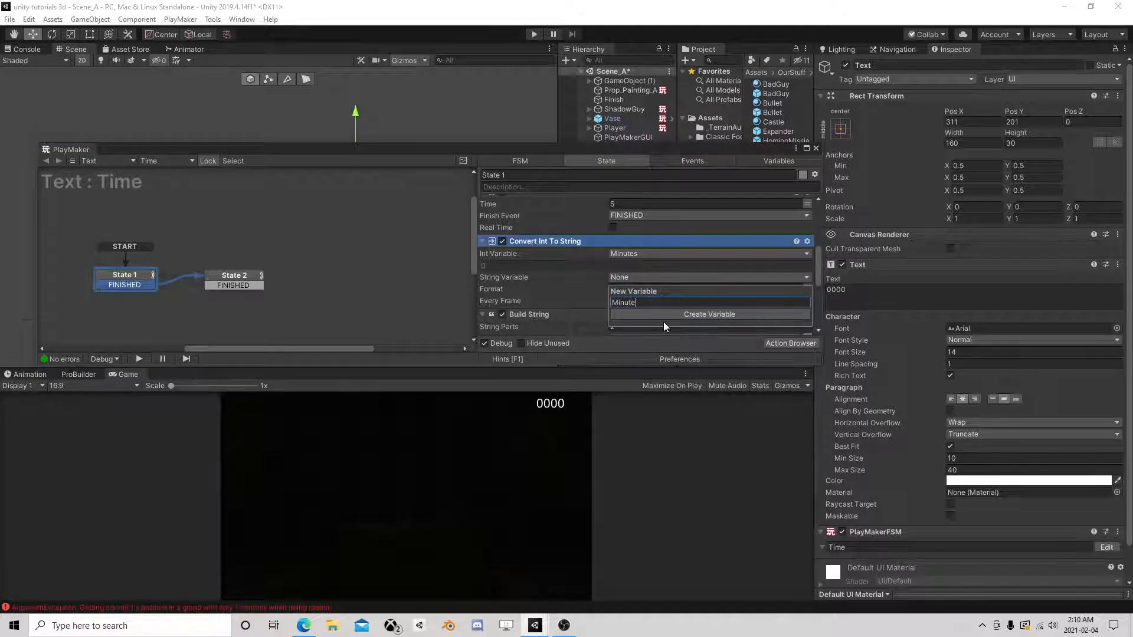
{"action": "type", "text": "sString"}
{"action": "left_click", "coordinate": [663, 321]}
{"action": "left_click", "coordinate": [660, 300]}
{"action": "type", "text": "00"}
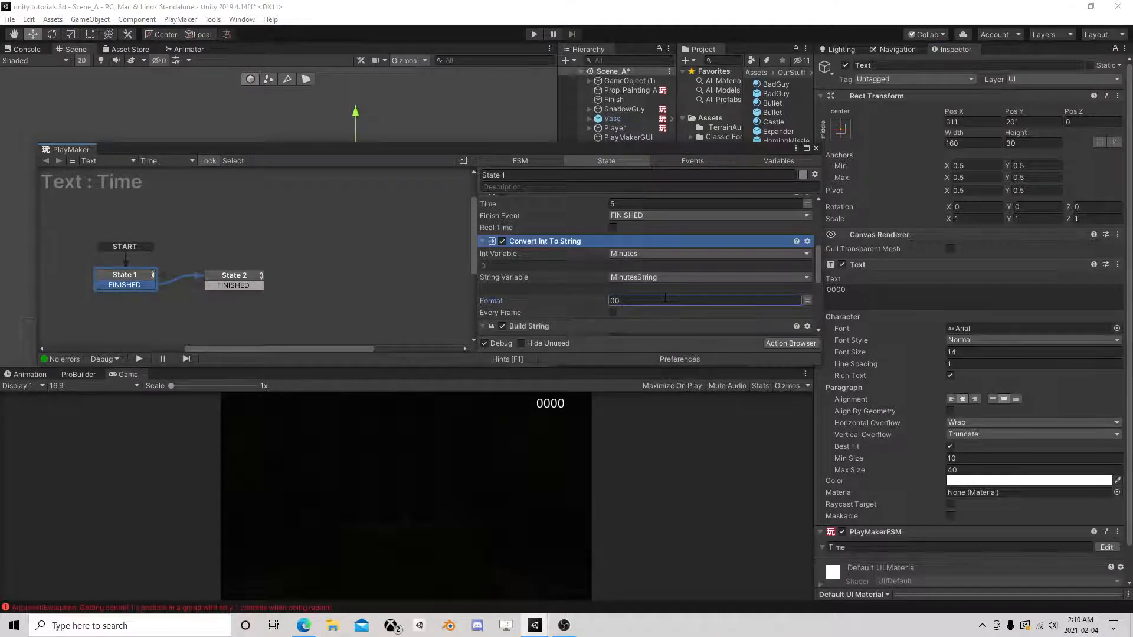
Set Element 1 of the Build String action to the MinutesString variable.
{"action": "scroll", "coordinate": [655, 298], "scroll_direction": "down", "scroll_amount": 3}
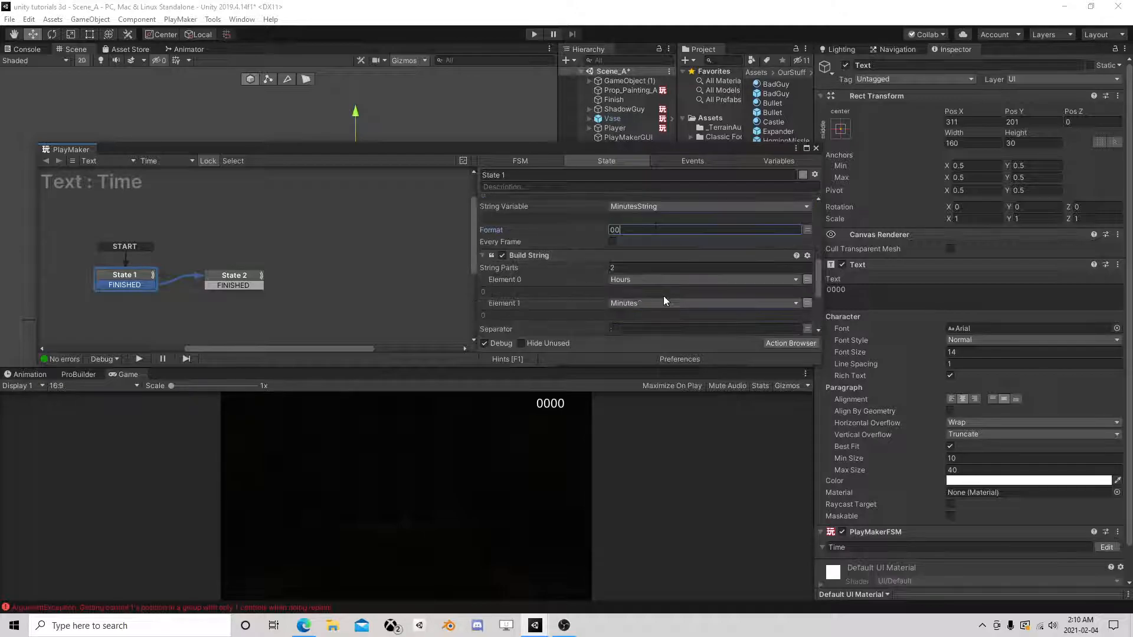
{"action": "left_click", "coordinate": [631, 303]}
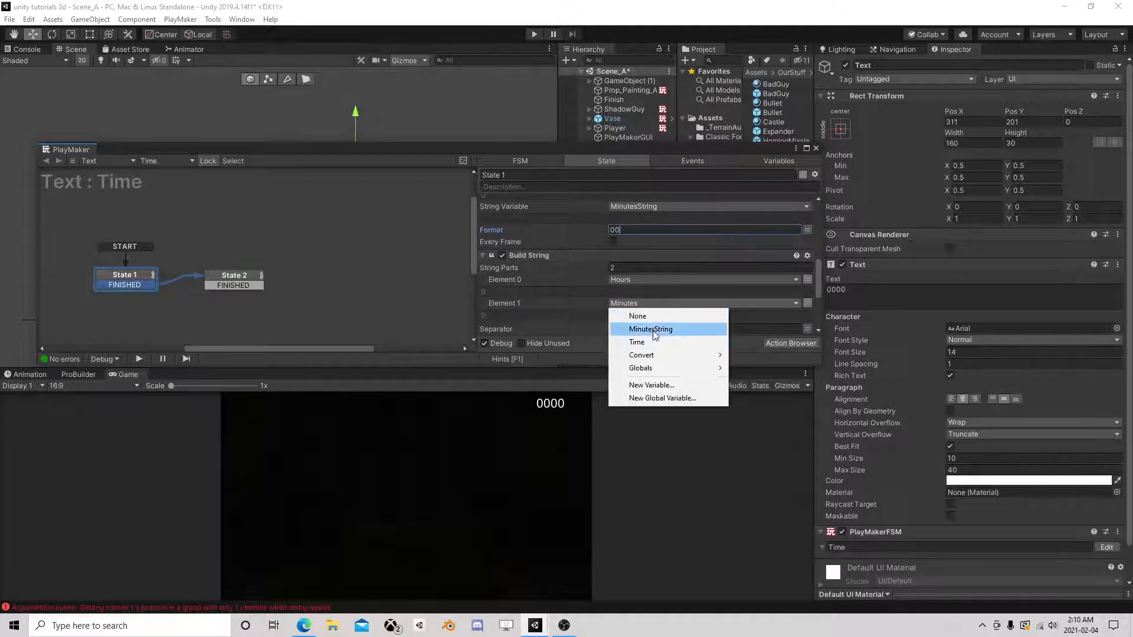
{"action": "left_click", "coordinate": [649, 330]}
Copy the Convert Int To String action and paste the duplicate before the original.
{"action": "scroll", "coordinate": [661, 295], "scroll_direction": "up", "scroll_amount": 3}
{"action": "right_click", "coordinate": [541, 245]}
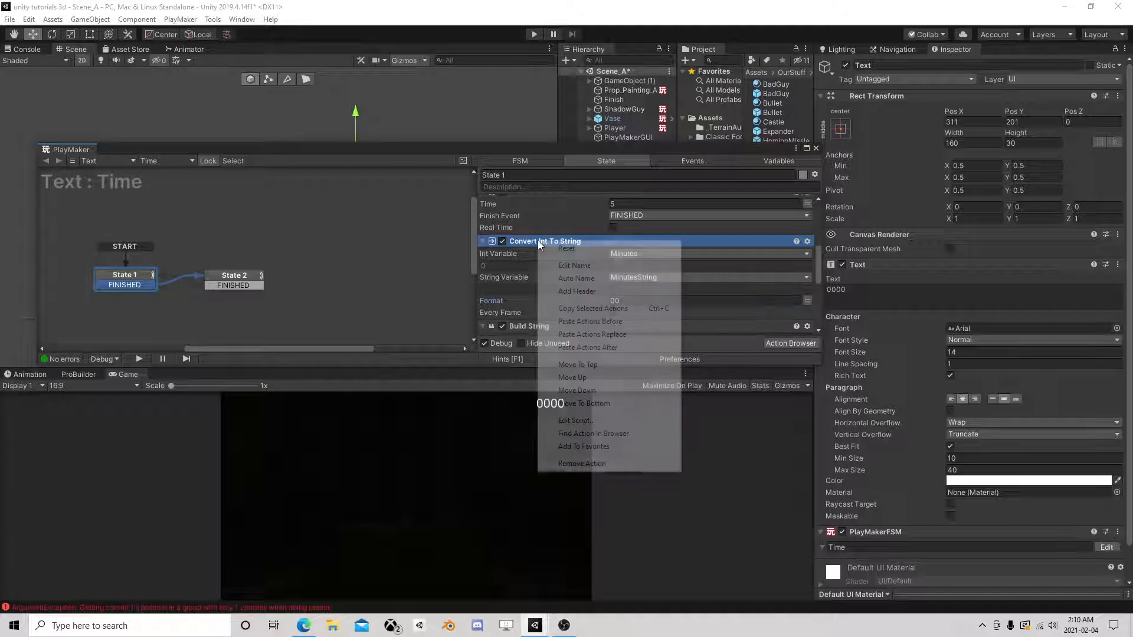
{"action": "left_click", "coordinate": [549, 248]}
{"action": "right_click", "coordinate": [547, 244]}
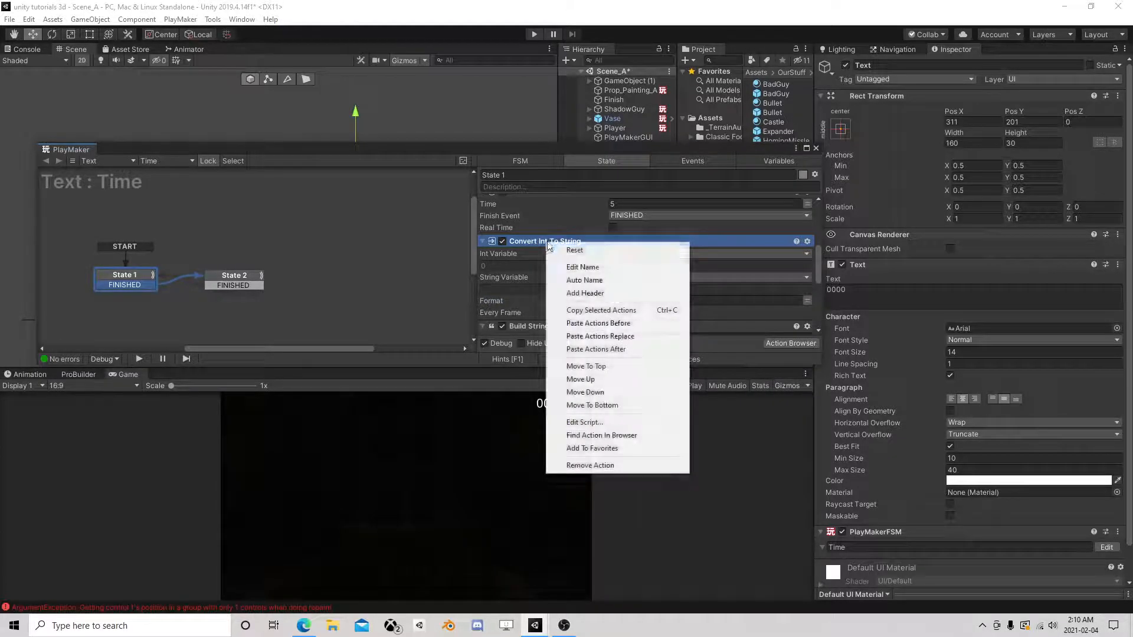
{"action": "left_click", "coordinate": [611, 324]}
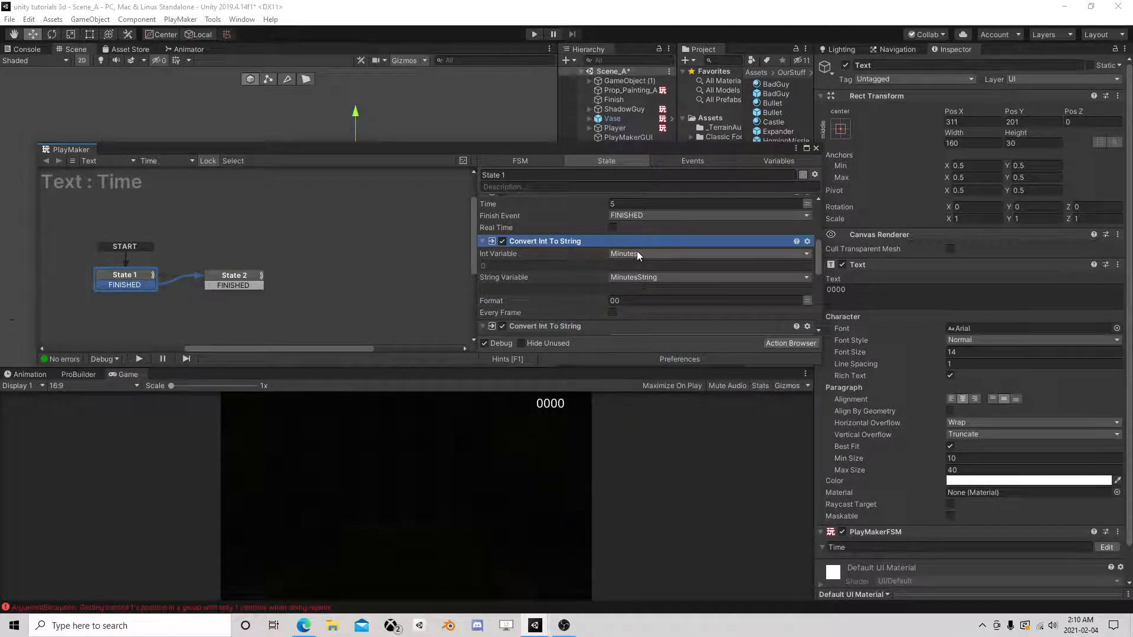
Set the upper Convert Int To String action to convert the Hours variable into a new string variable named HoursString.
{"action": "left_click", "coordinate": [636, 252]}
{"action": "left_click", "coordinate": [658, 292]}
{"action": "left_click", "coordinate": [644, 277]}
{"action": "left_click", "coordinate": [653, 330]}
{"action": "type", "text": "HoursString"}
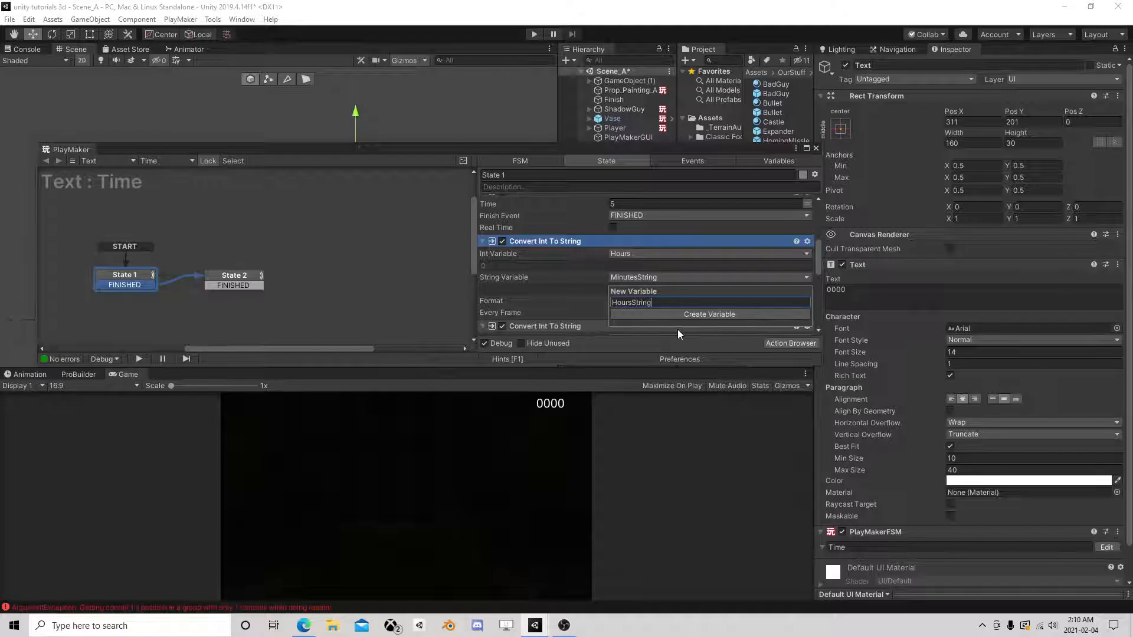
{"action": "key", "text": "Return"}
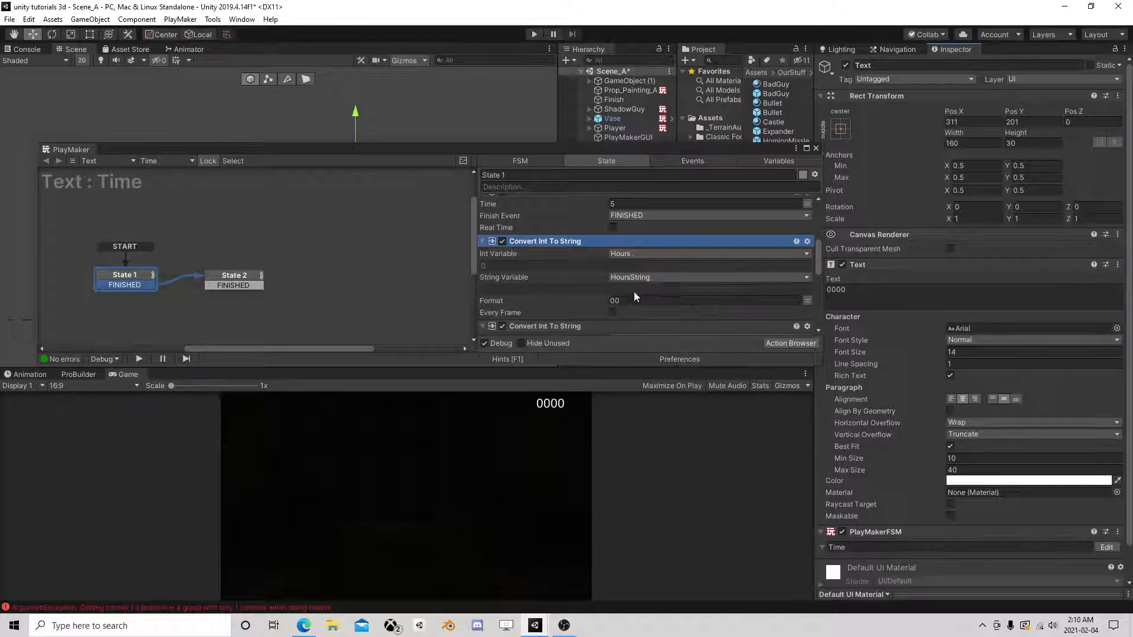
Set Element 0 of the Build String action to the HoursString variable.
{"action": "scroll", "coordinate": [632, 281], "scroll_direction": "down", "scroll_amount": 3}
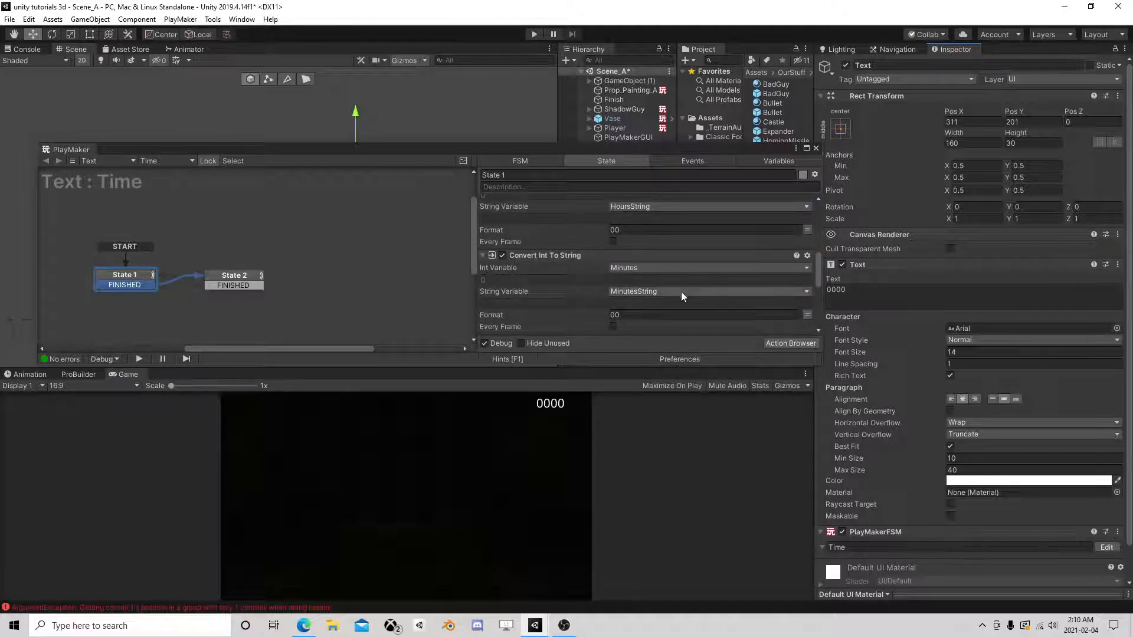
{"action": "scroll", "coordinate": [678, 289], "scroll_direction": "down", "scroll_amount": 3}
{"action": "scroll", "coordinate": [657, 274], "scroll_direction": "down", "scroll_amount": 2}
{"action": "left_click", "coordinate": [641, 260]}
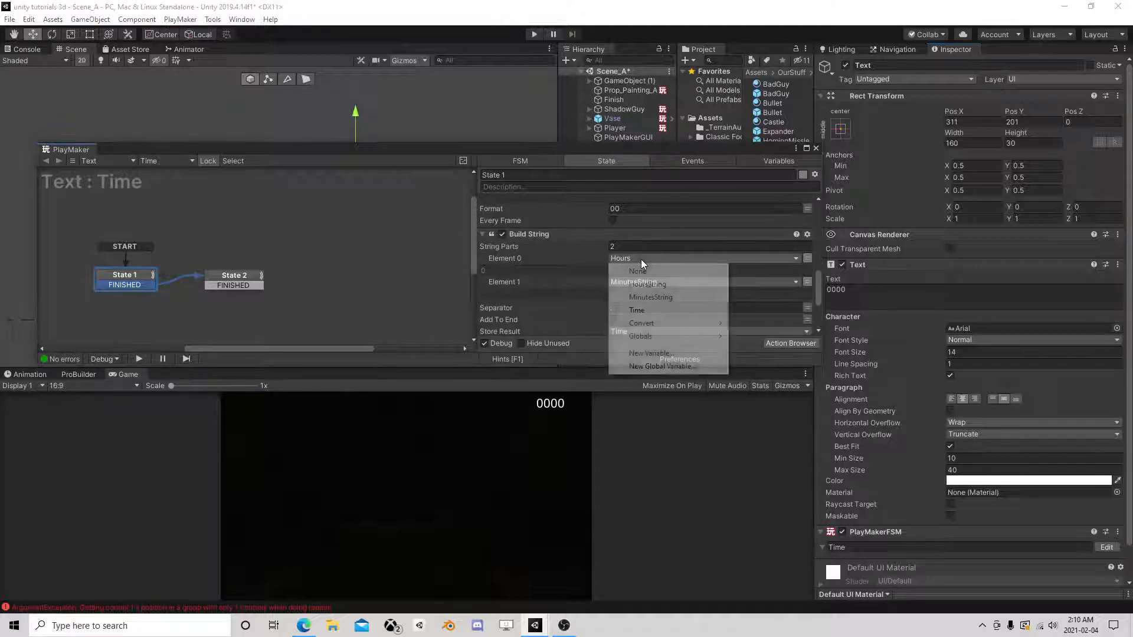
{"action": "left_click", "coordinate": [647, 284]}
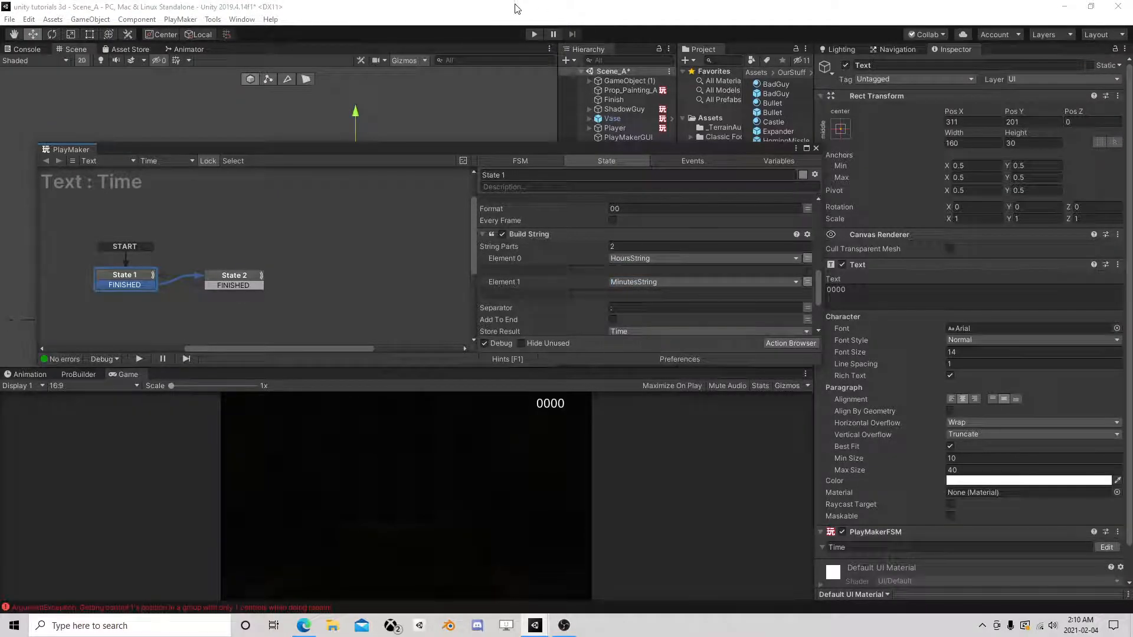
Run the scene and examine the clock text alongside the State 1 actions.
{"action": "left_click", "coordinate": [536, 36]}
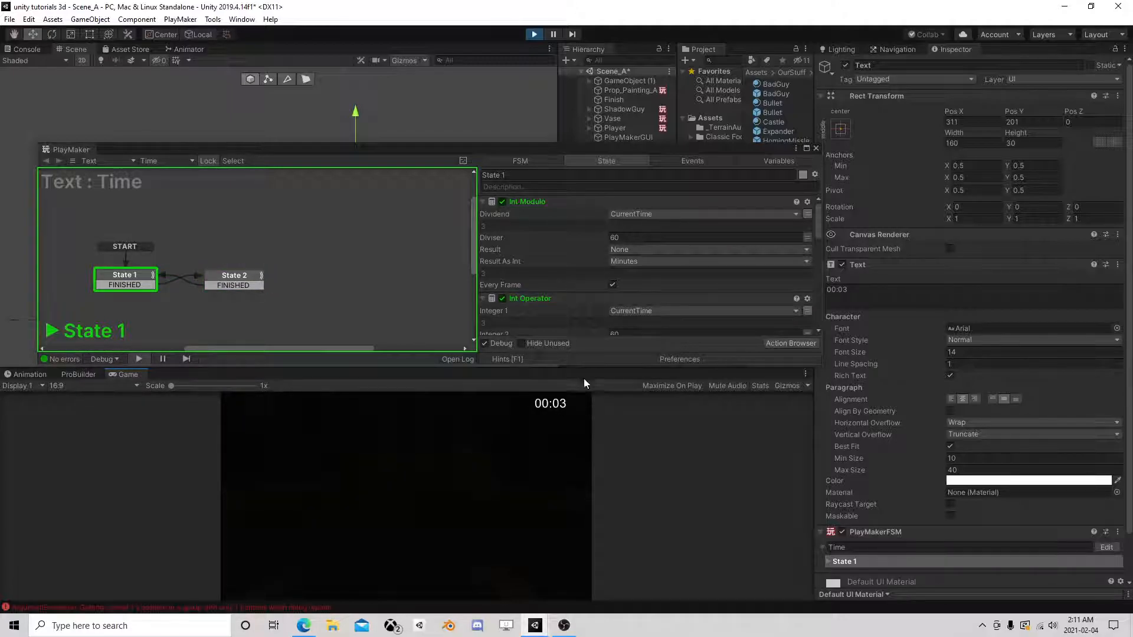
{"action": "scroll", "coordinate": [534, 282], "scroll_direction": "down", "scroll_amount": 4}
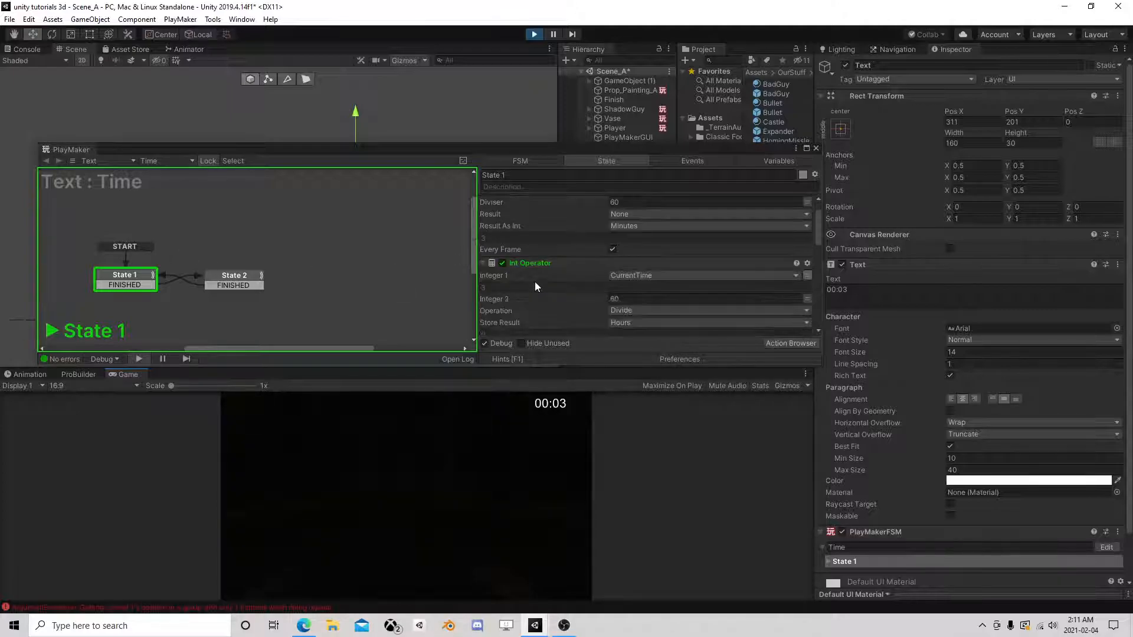
{"action": "scroll", "coordinate": [594, 283], "scroll_direction": "up", "scroll_amount": 3}
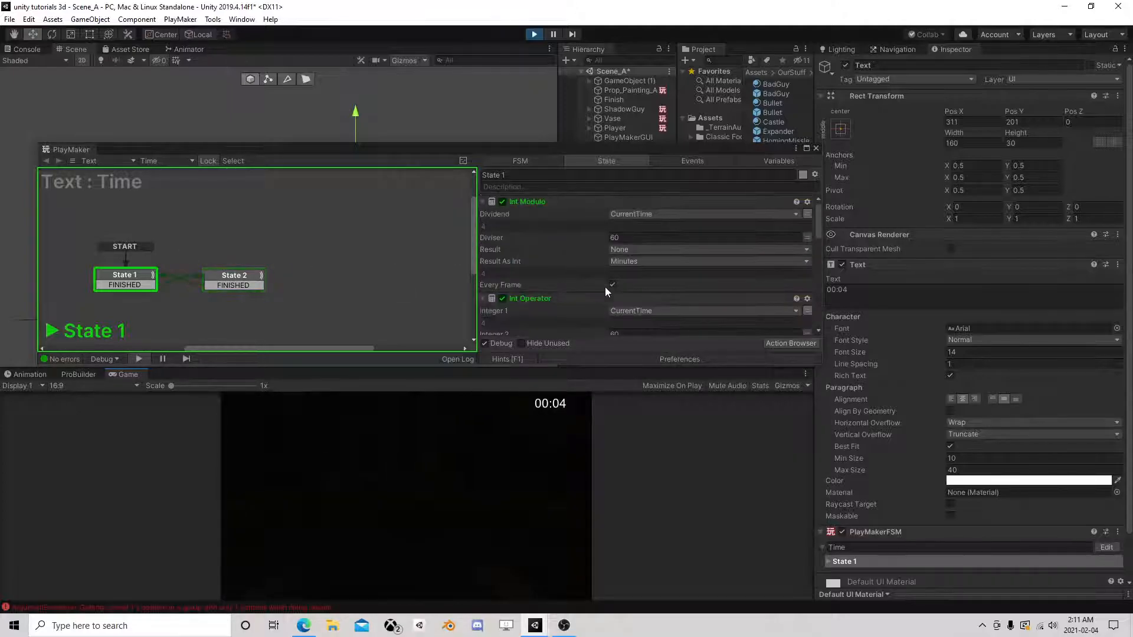
Pause the running scene, set the Wait action's time to 0.05, and resume to watch the faster clock before ending play mode.
{"action": "left_click", "coordinate": [553, 33]}
{"action": "scroll", "coordinate": [611, 250], "scroll_direction": "down", "scroll_amount": 3}
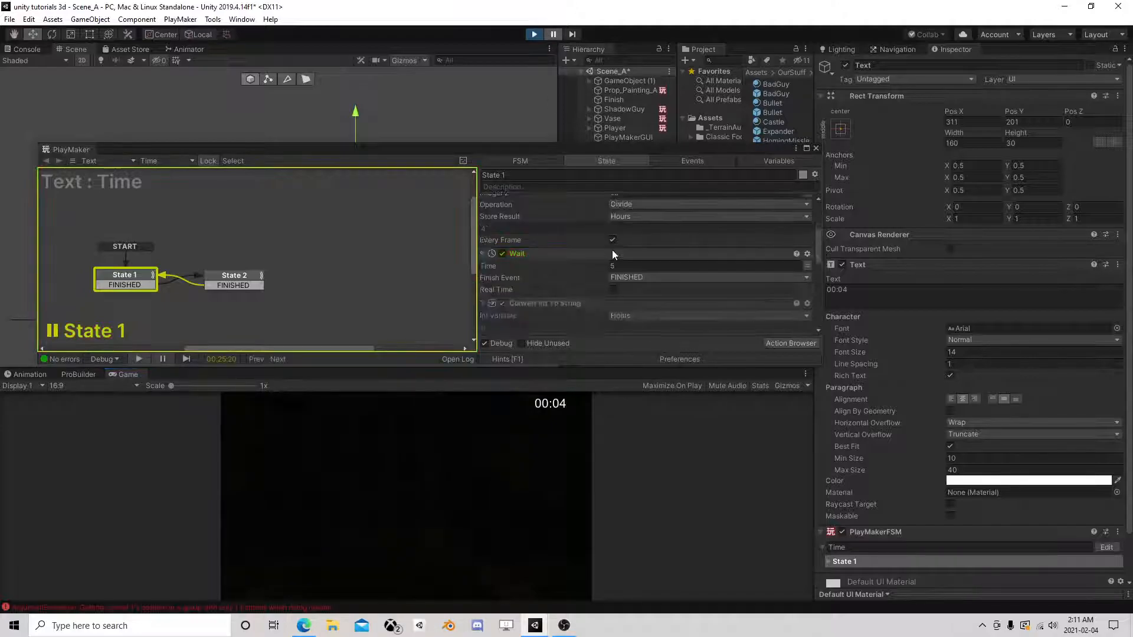
{"action": "left_click", "coordinate": [619, 267]}
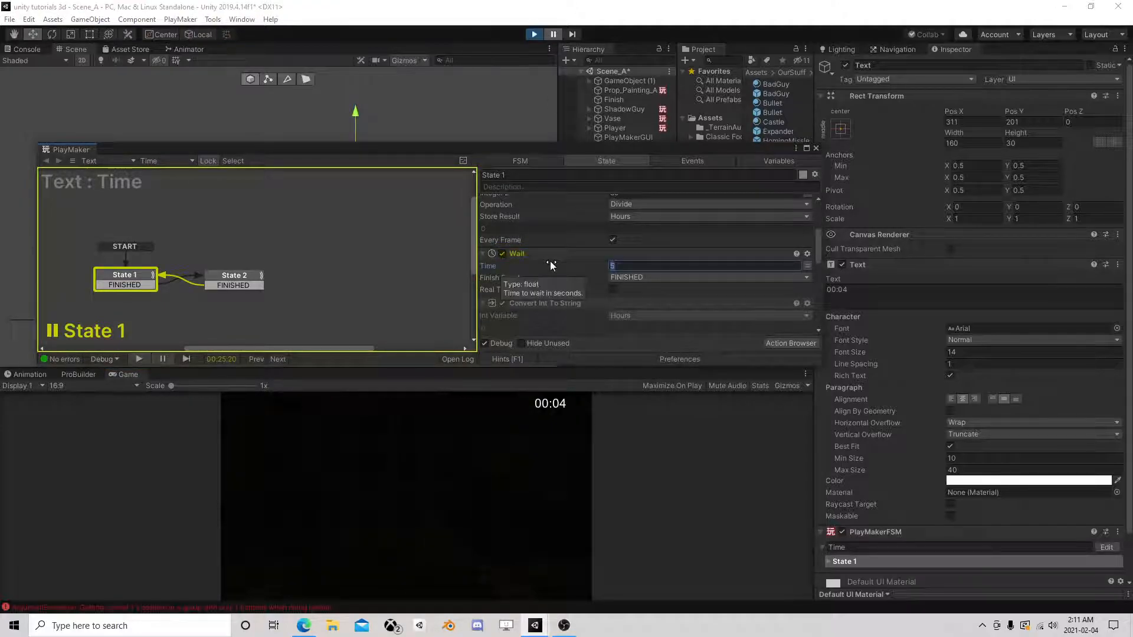
{"action": "type", "text": "0.05"}
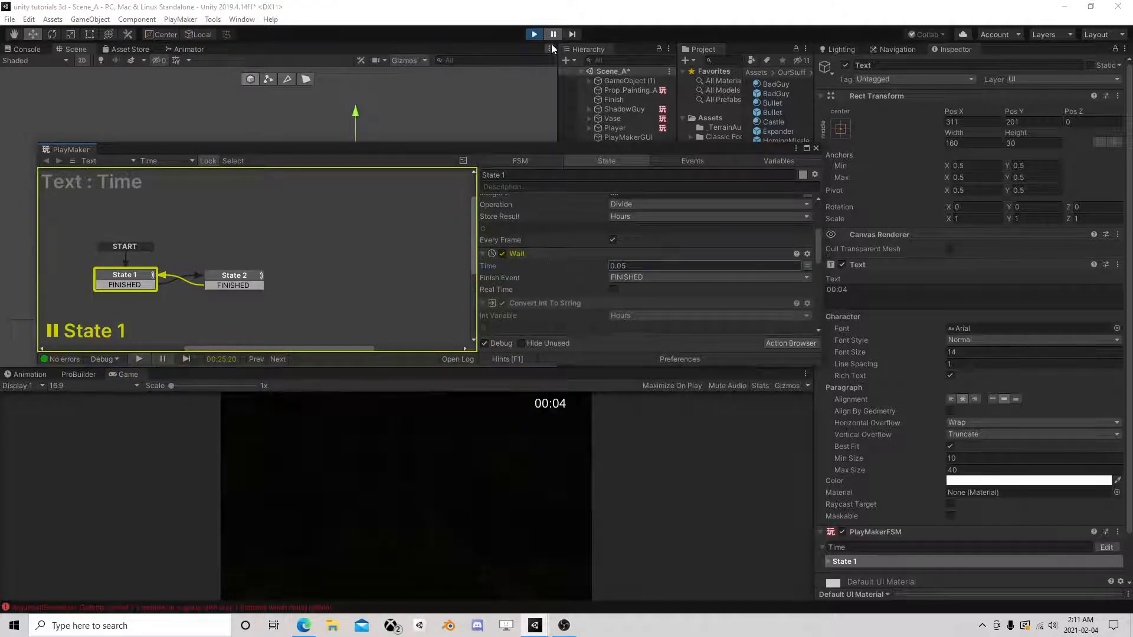
{"action": "left_click", "coordinate": [553, 34]}
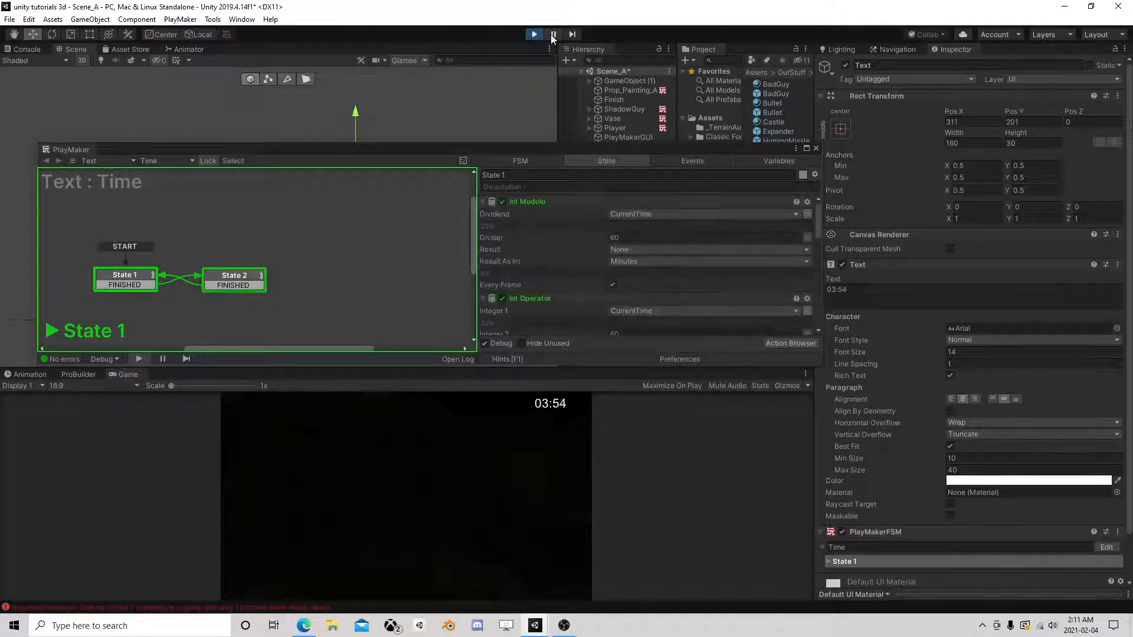
{"action": "left_click", "coordinate": [553, 35]}
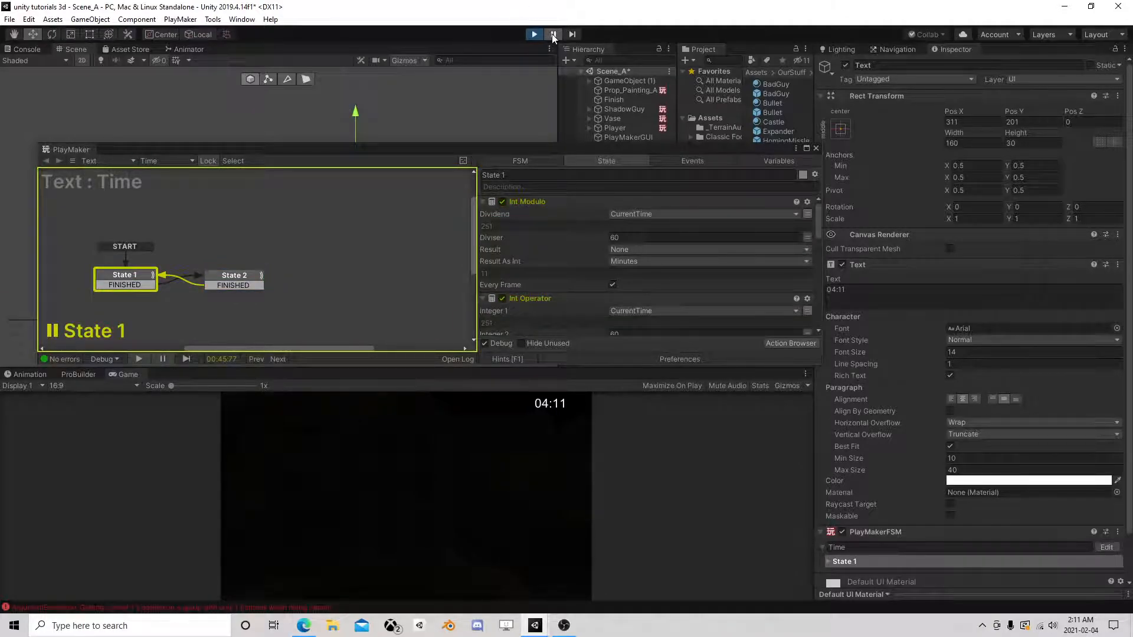
{"action": "left_click", "coordinate": [535, 35]}
Review the State 1 conversion actions and the FSM's variables.
{"action": "scroll", "coordinate": [641, 260], "scroll_direction": "down", "scroll_amount": 3}
{"action": "scroll", "coordinate": [638, 255], "scroll_direction": "down", "scroll_amount": 5}
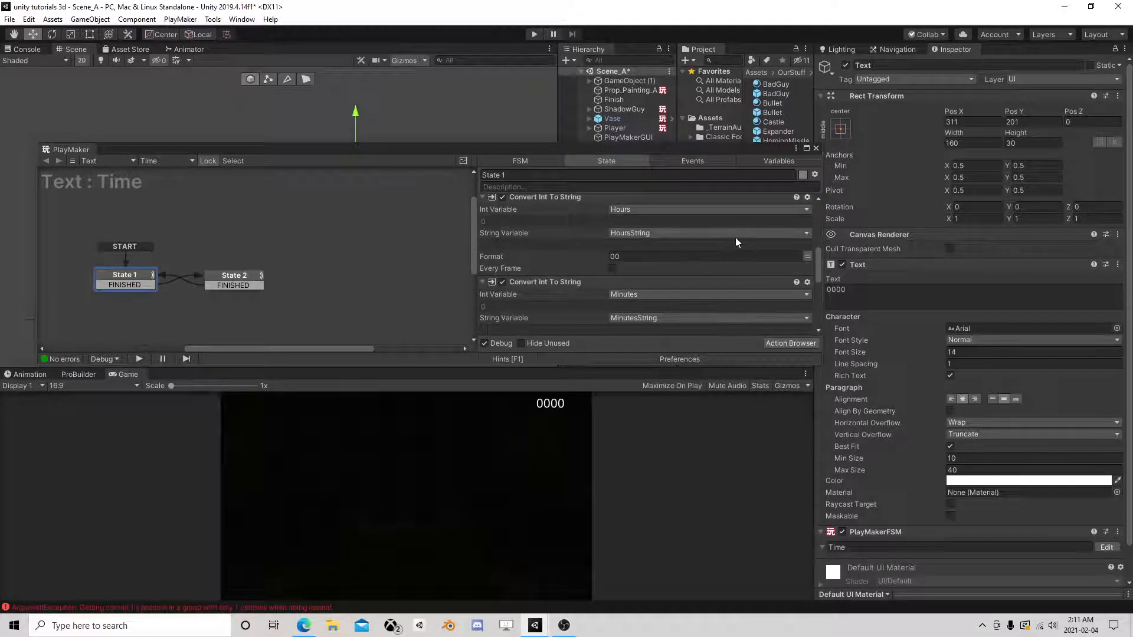
{"action": "scroll", "coordinate": [732, 243], "scroll_direction": "up", "scroll_amount": 4}
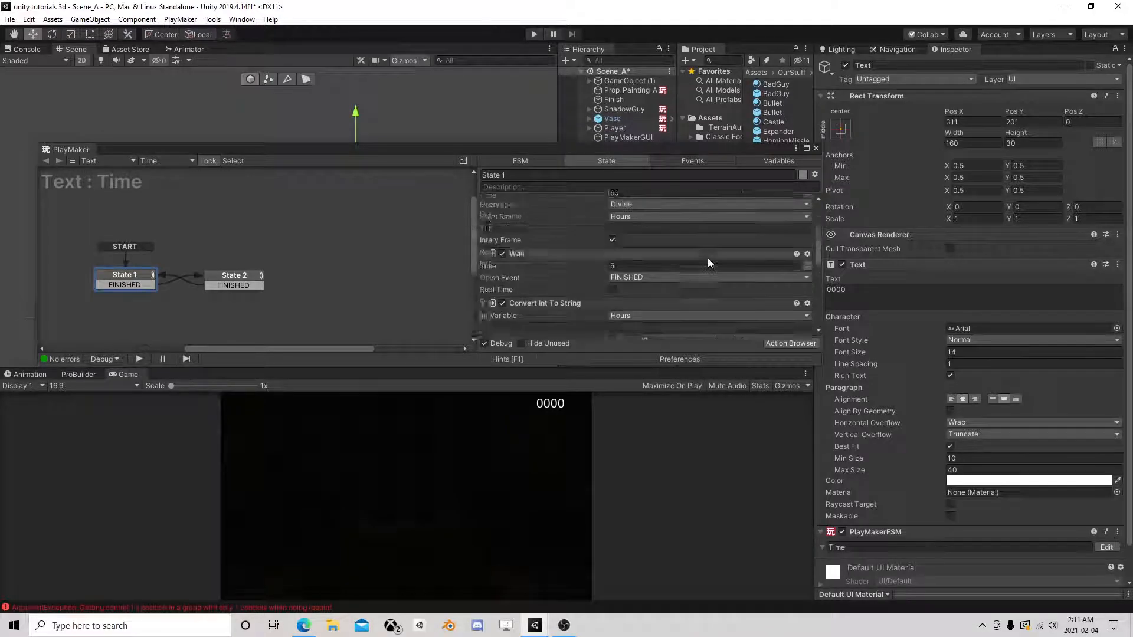
{"action": "left_click", "coordinate": [767, 158]}
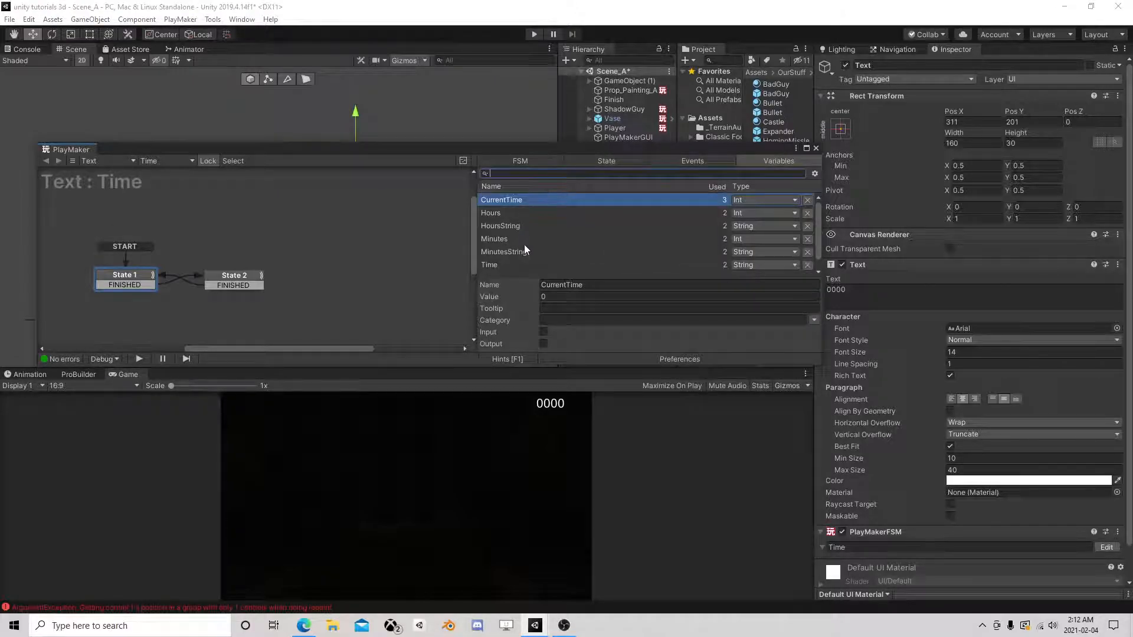
{"action": "key", "text": "Delete"}
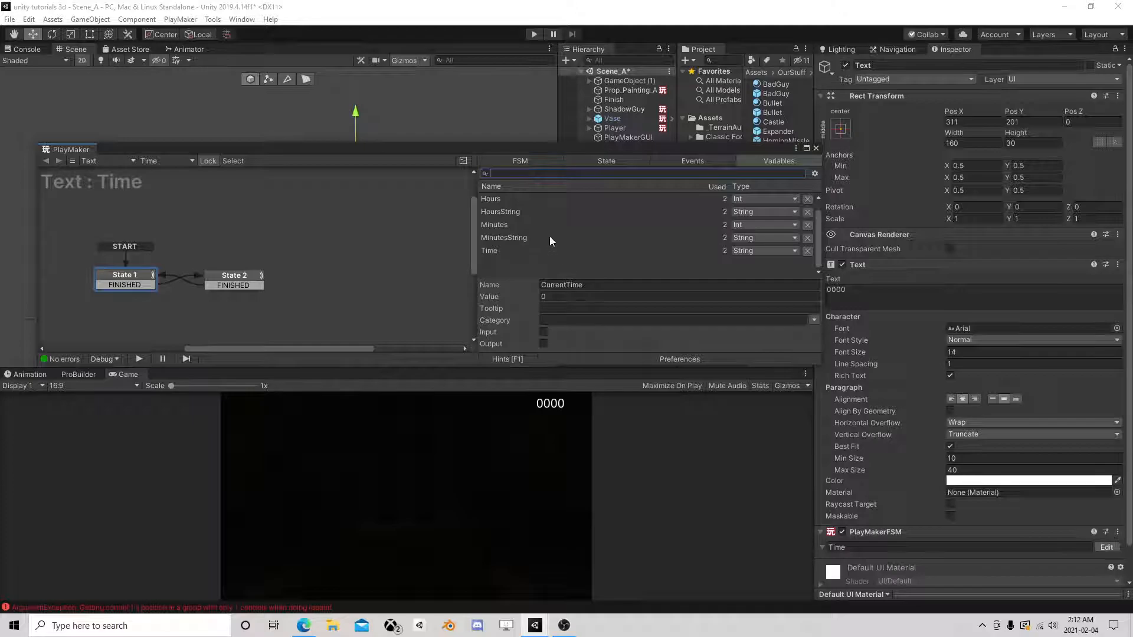
{"action": "key", "text": "ctrl+z"}
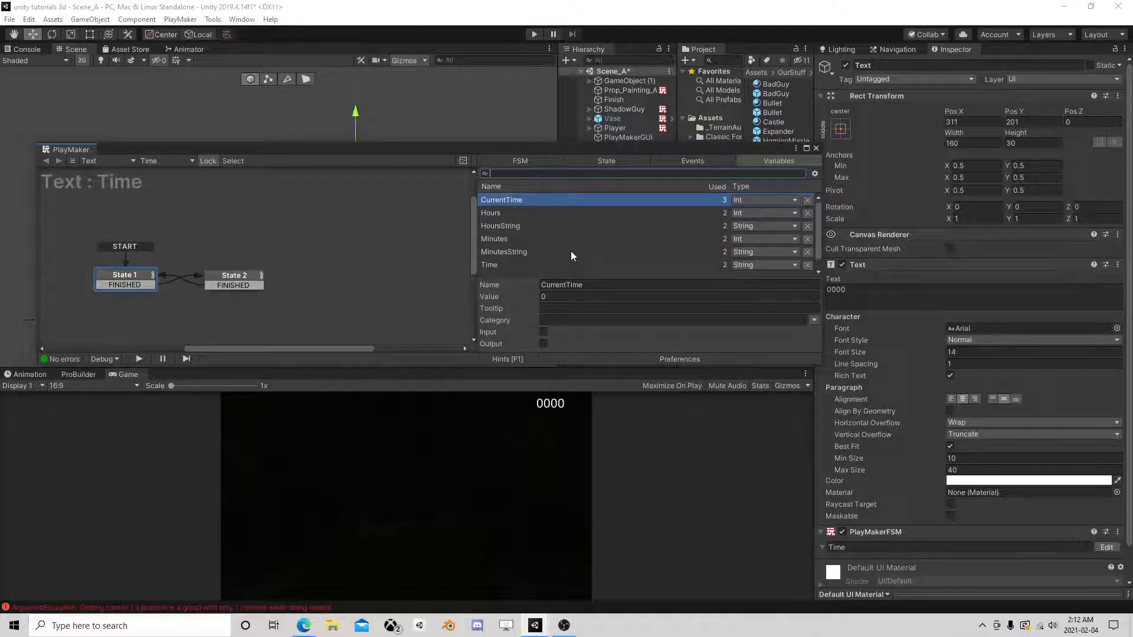
{"action": "left_click", "coordinate": [512, 213]}
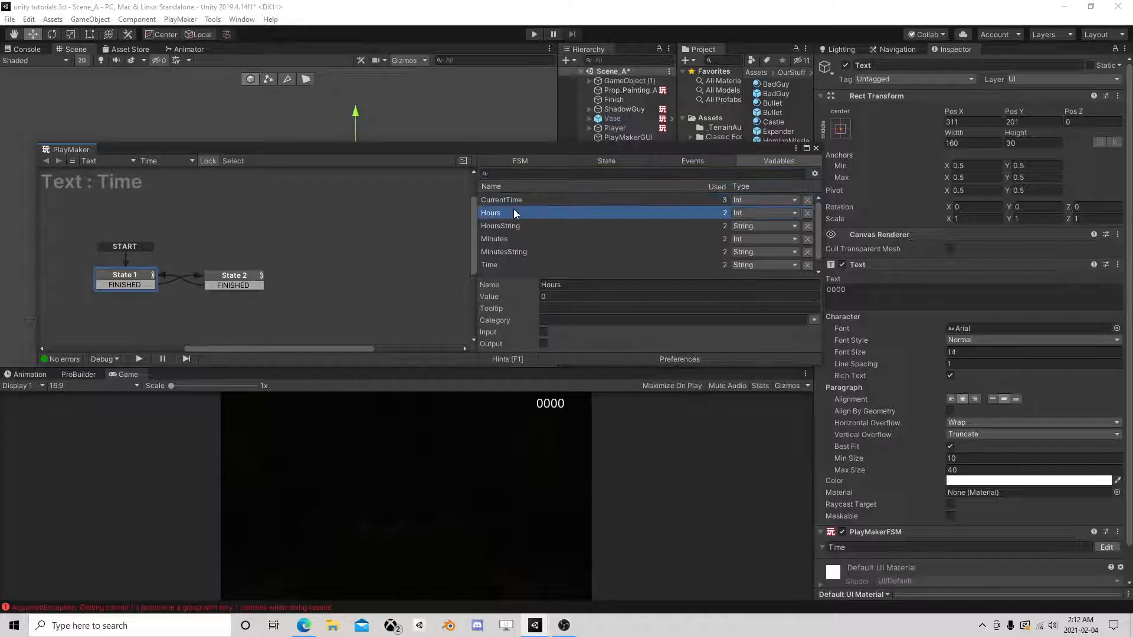
{"action": "left_click", "coordinate": [575, 200]}
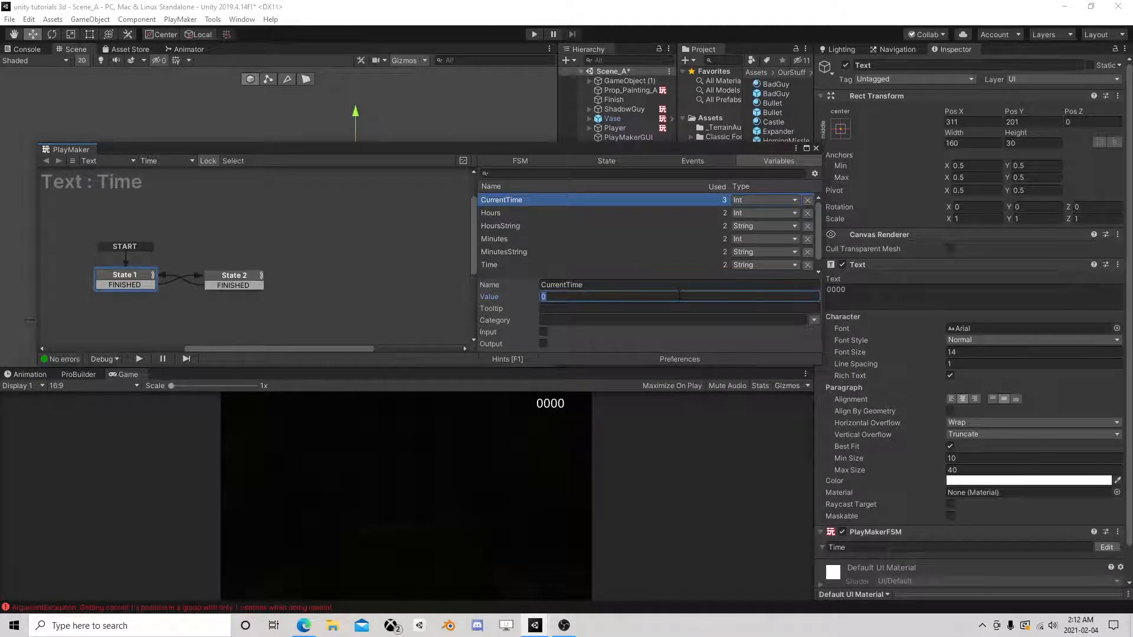
{"action": "type", "text": "0*"}
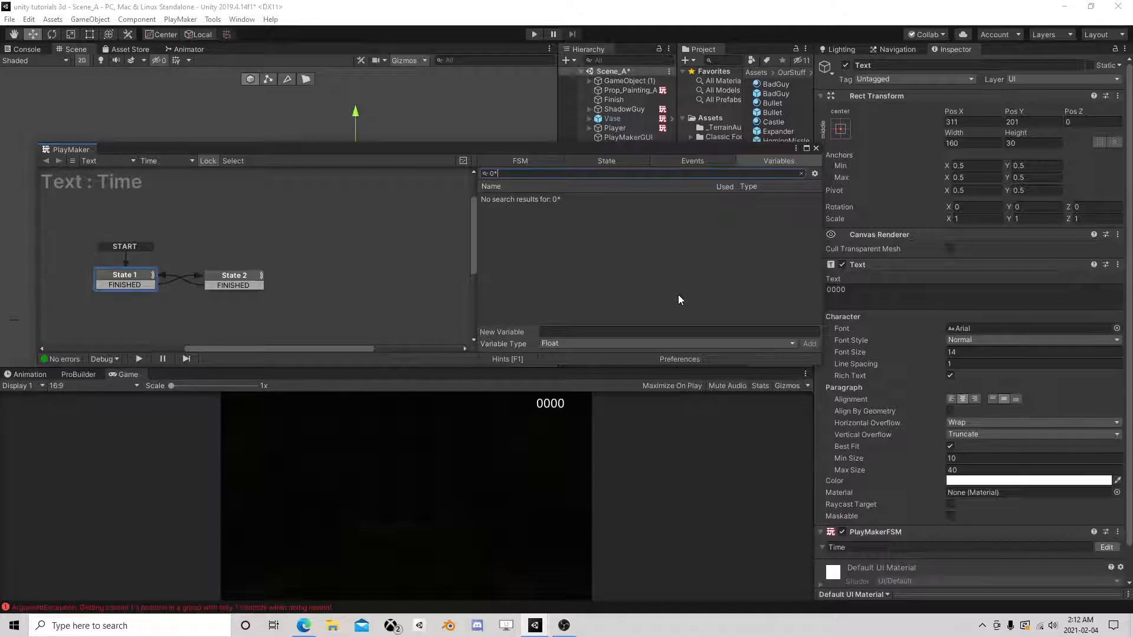
{"action": "key", "text": "BackSpace"}
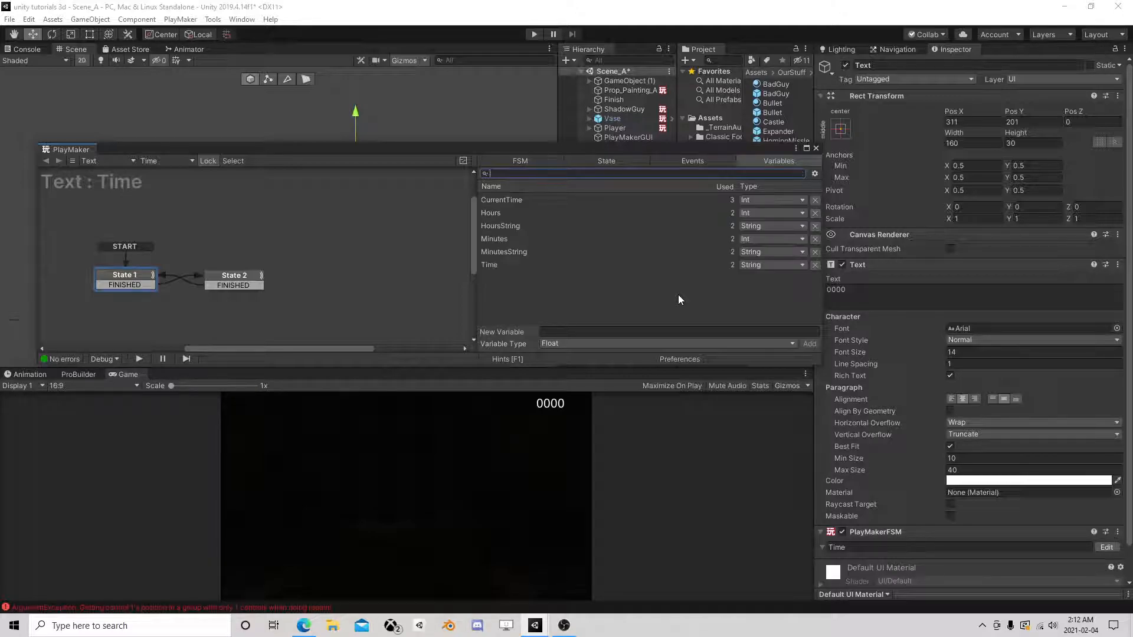
{"action": "left_click", "coordinate": [598, 302]}
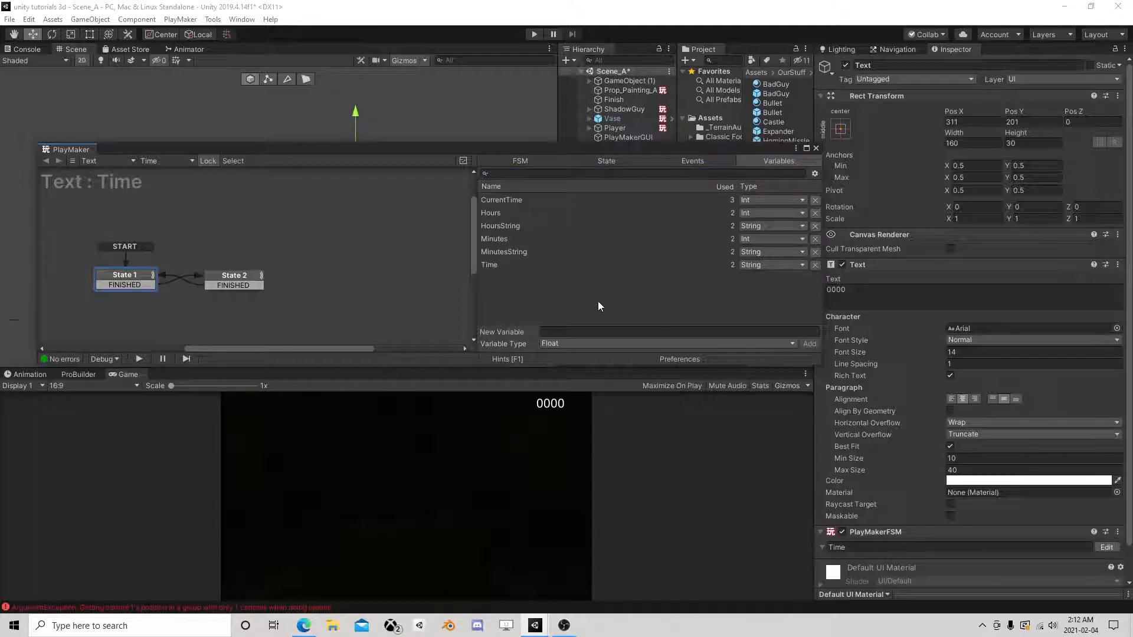
Set the CurrentTime variable's starting value to 1200 and test-run the scene.
{"action": "left_click", "coordinate": [519, 199]}
{"action": "left_click", "coordinate": [560, 296]}
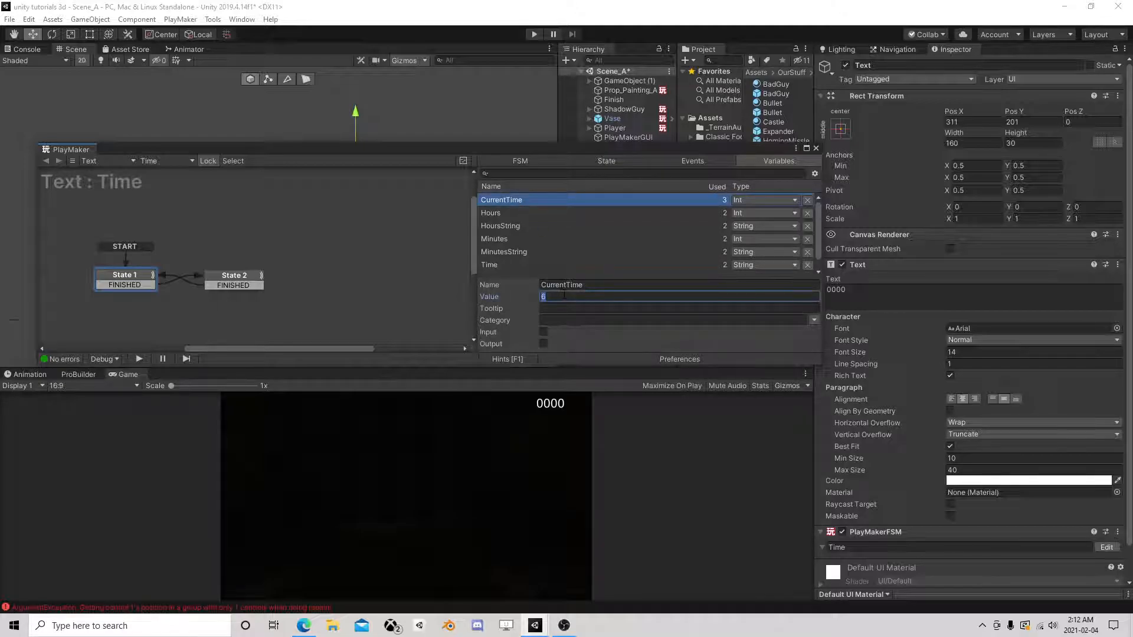
{"action": "left_click", "coordinate": [564, 294]}
{"action": "type", "text": "2000"}
{"action": "key", "text": "BackSpace"}
{"action": "key", "text": "BackSpace"}
{"action": "key", "text": "Return"}
{"action": "double_click", "coordinate": [611, 296]}
{"action": "left_click", "coordinate": [535, 34]}
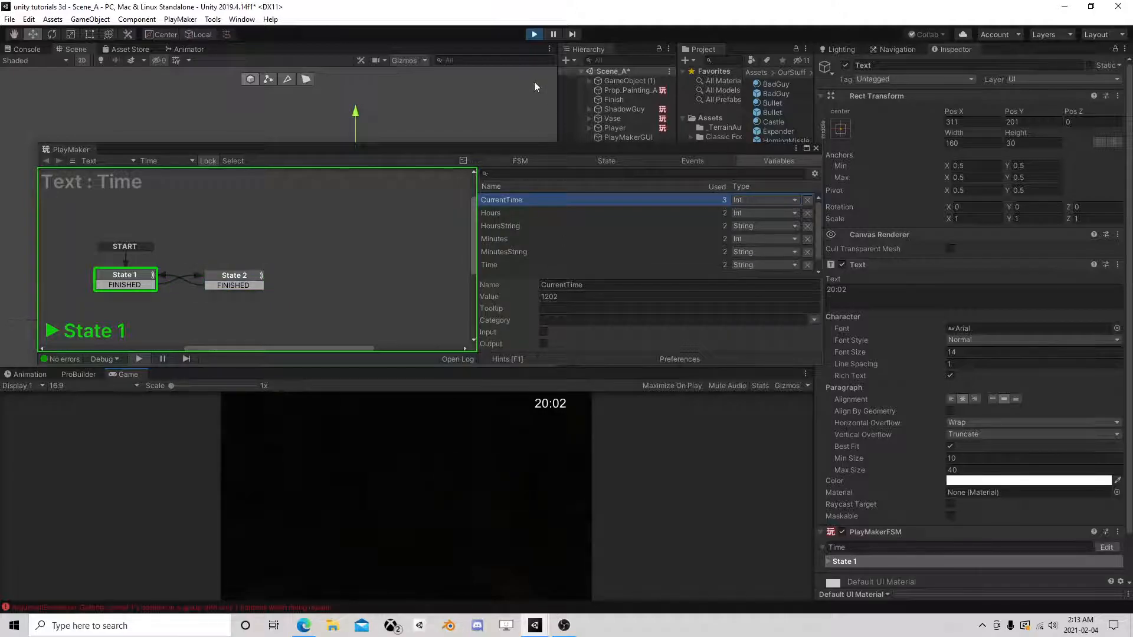
{"action": "left_click", "coordinate": [534, 34]}
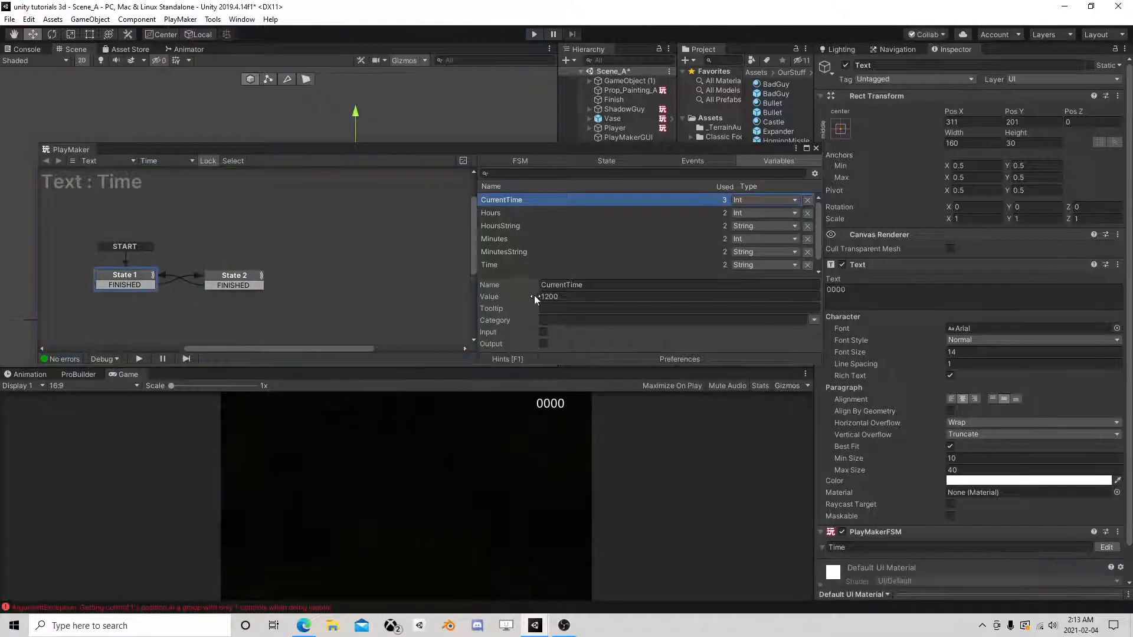
{"action": "left_click", "coordinate": [564, 296]}
{"action": "left_click_drag", "start_coordinate": [564, 296], "coordinate": [532, 297]}
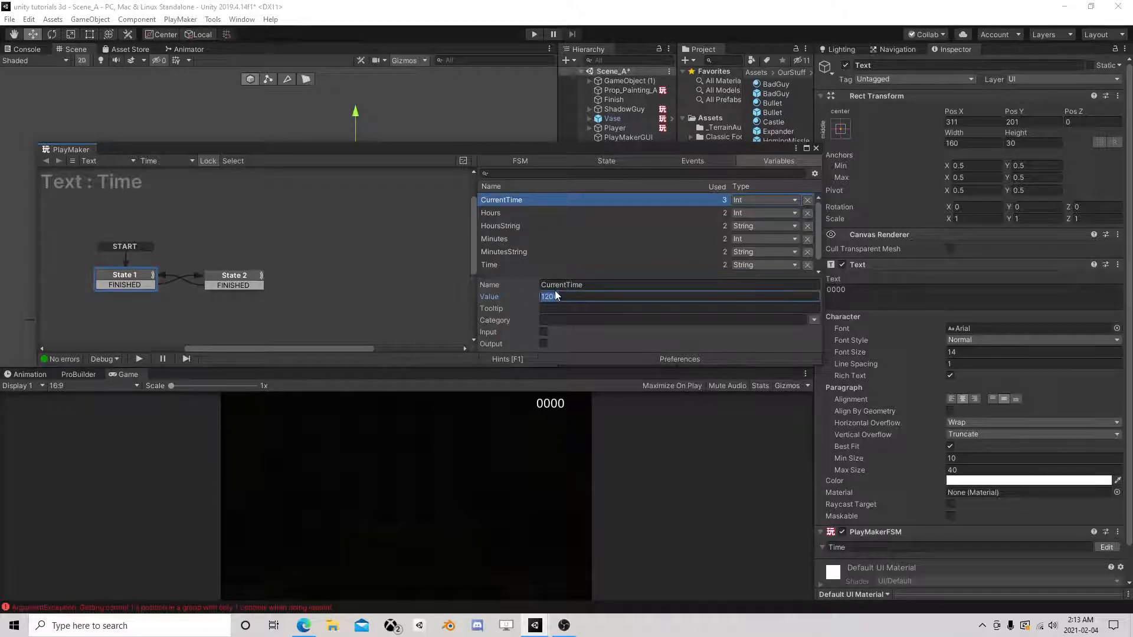
{"action": "type", "text": "0*"}
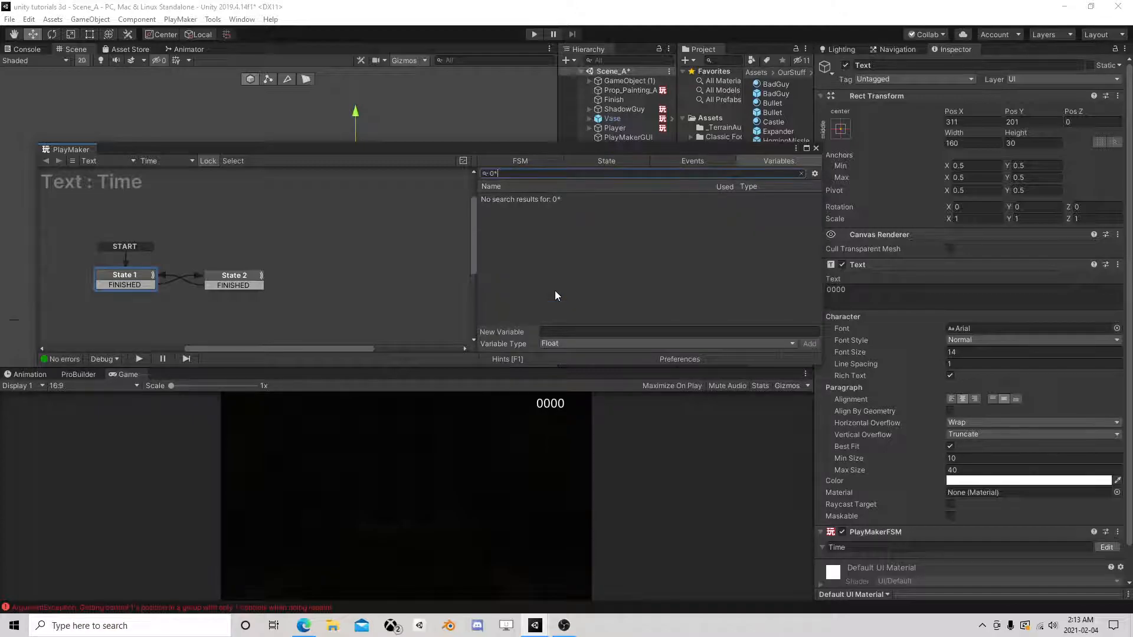
{"action": "key", "text": "BackSpace"}
{"action": "key", "text": "BackSpace"}
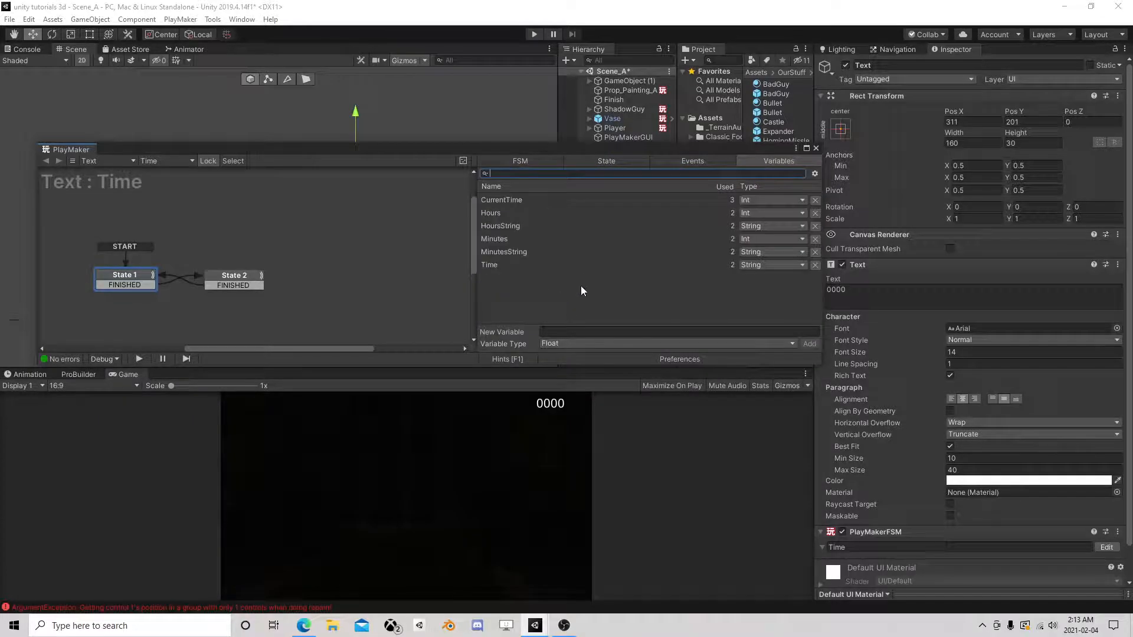
Set the CurrentTime variable's starting value to 60*24 and test-run the scene.
{"action": "left_click", "coordinate": [503, 200]}
{"action": "left_click", "coordinate": [547, 297]}
{"action": "left_click", "coordinate": [547, 297]}
{"action": "type", "text": "0*24"}
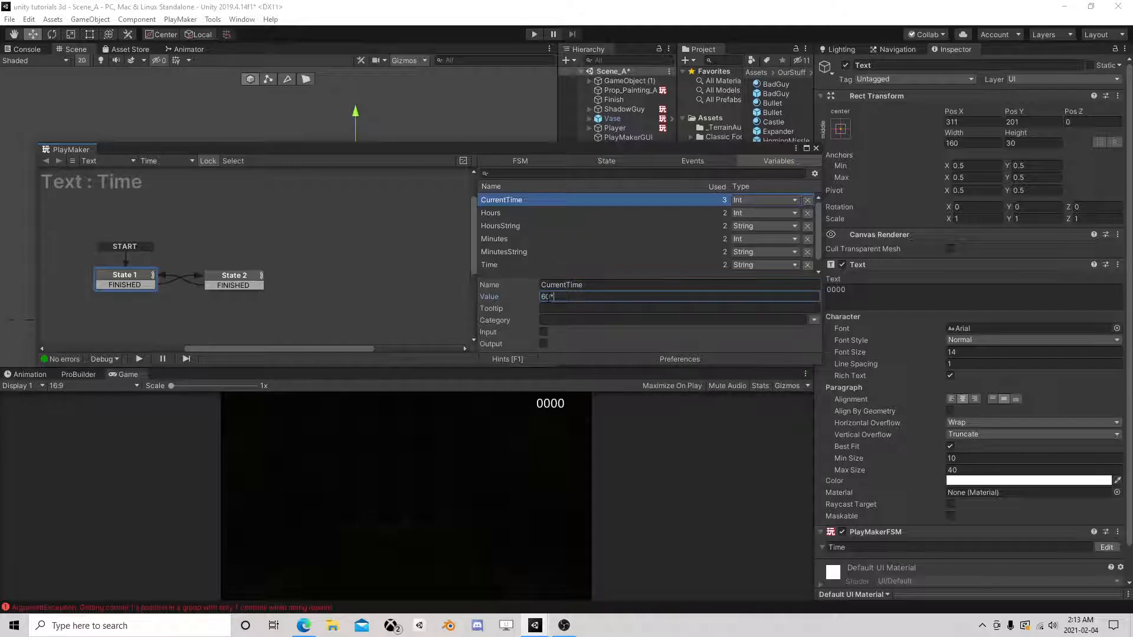
{"action": "key", "text": "Return"}
{"action": "left_click", "coordinate": [534, 35]}
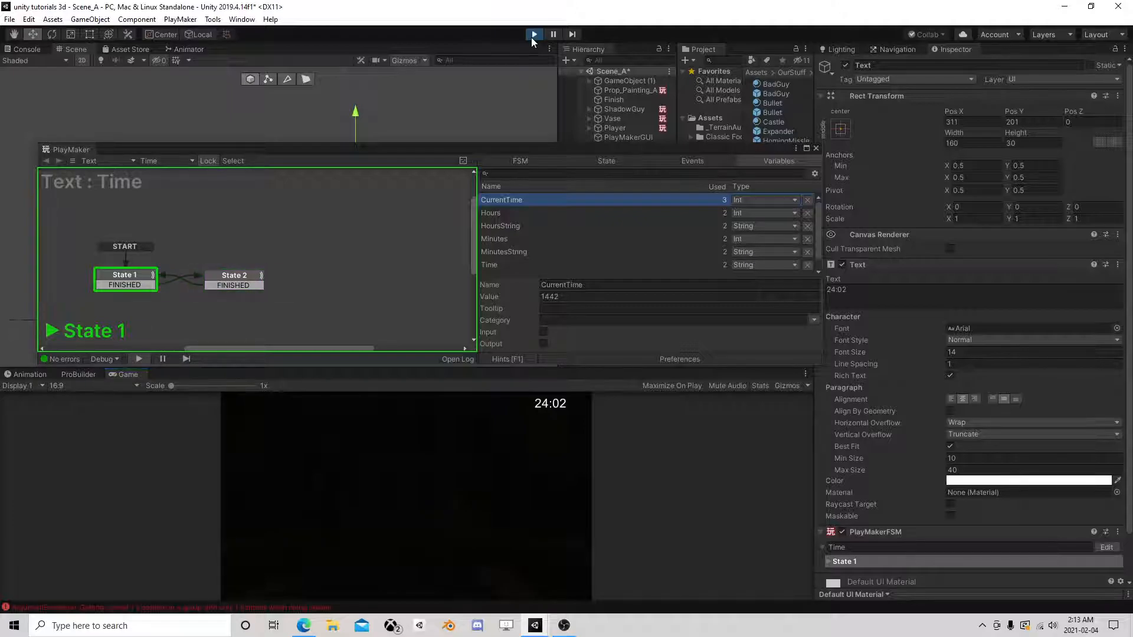
{"action": "left_click", "coordinate": [533, 34]}
Set the CurrentTime variable's starting value to 1200.
{"action": "left_click", "coordinate": [591, 296]}
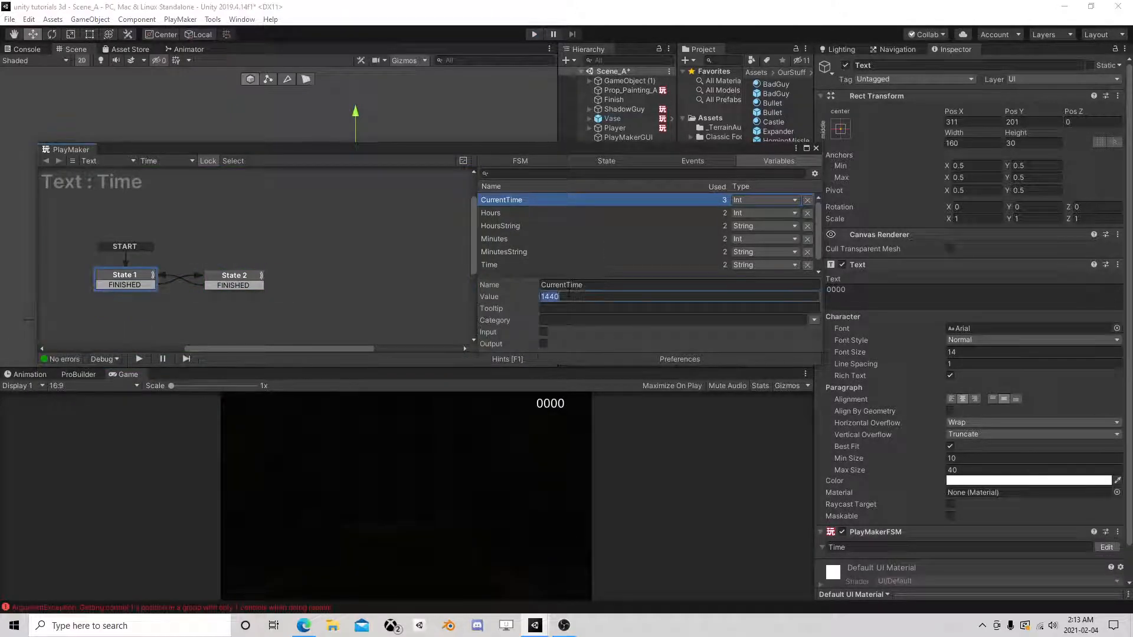
{"action": "type", "text": "20"}
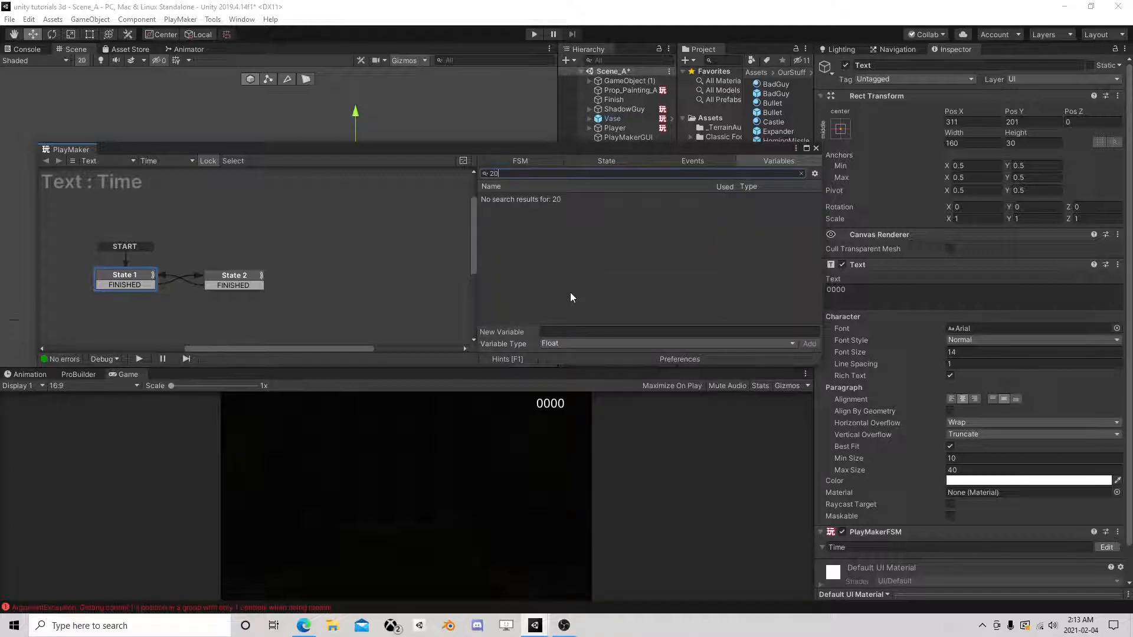
{"action": "left_click", "coordinate": [606, 161]}
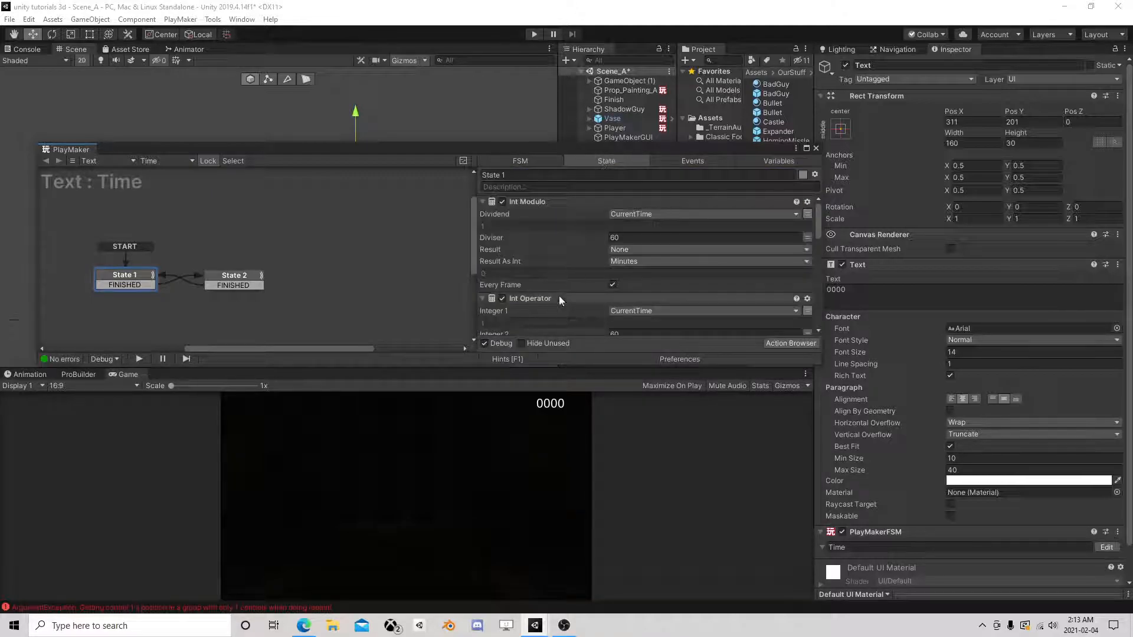
{"action": "left_click", "coordinate": [761, 162]}
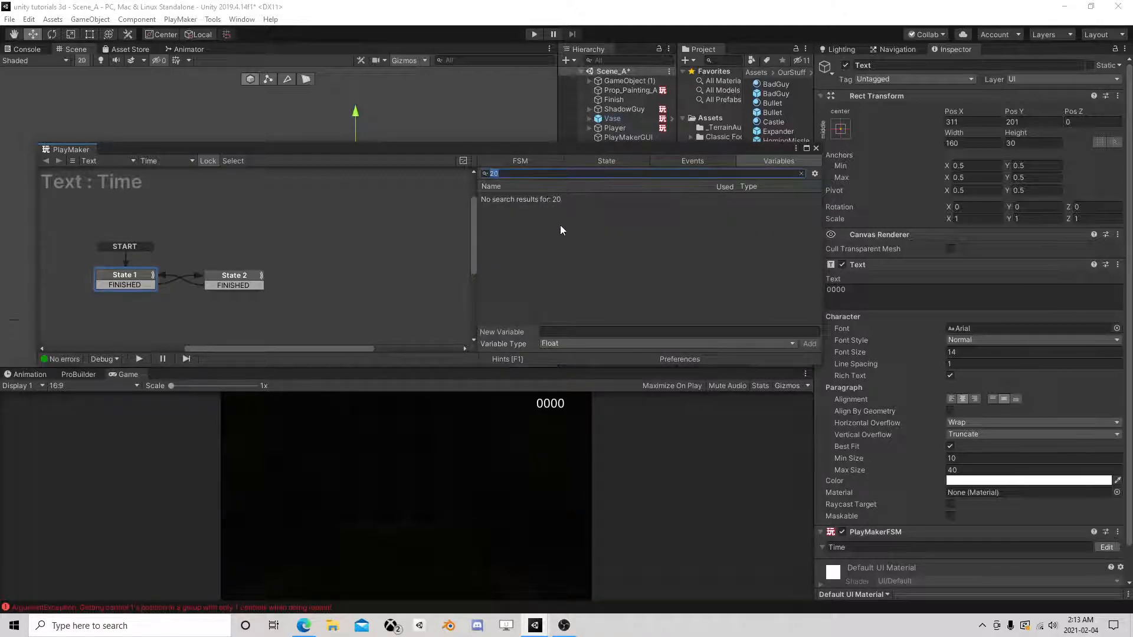
{"action": "key", "text": "BackSpace"}
{"action": "left_click", "coordinate": [508, 199]}
{"action": "left_click", "coordinate": [555, 296]}
{"action": "type", "text": "1200"}
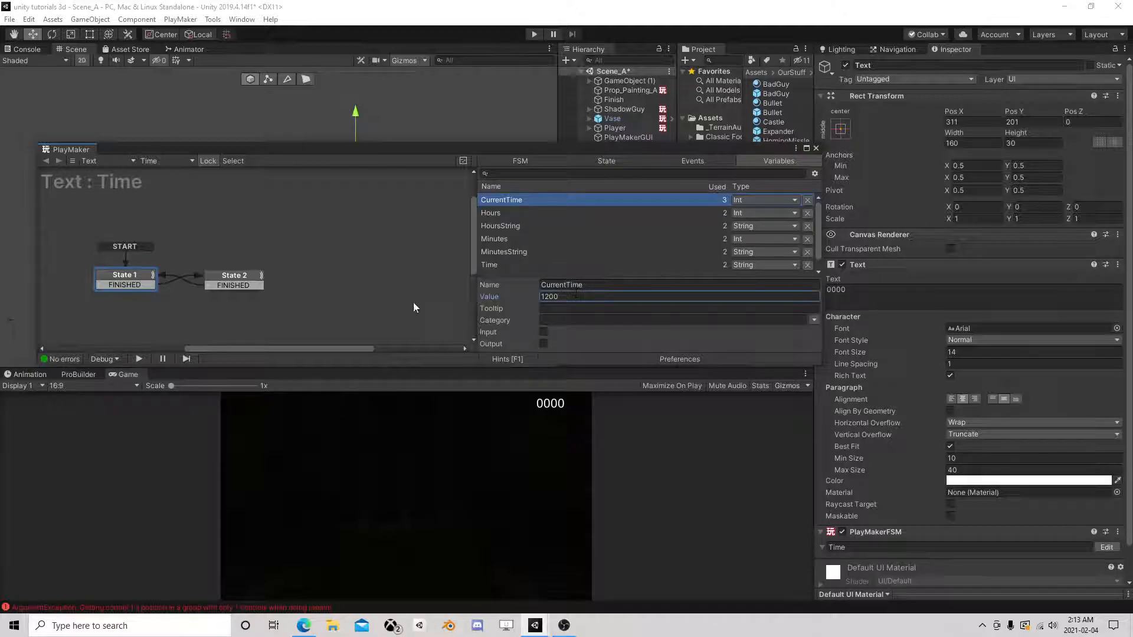
Reposition State 1 and State 2 in the FSM graph so they sit farther apart.
{"action": "left_click", "coordinate": [132, 274]}
{"action": "left_click_drag", "start_coordinate": [237, 281], "coordinate": [254, 250]}
{"action": "left_click", "coordinate": [256, 253]}
{"action": "middle_click_drag", "start_coordinate": [231, 268], "coordinate": [297, 280]}
{"action": "left_click", "coordinate": [298, 281]}
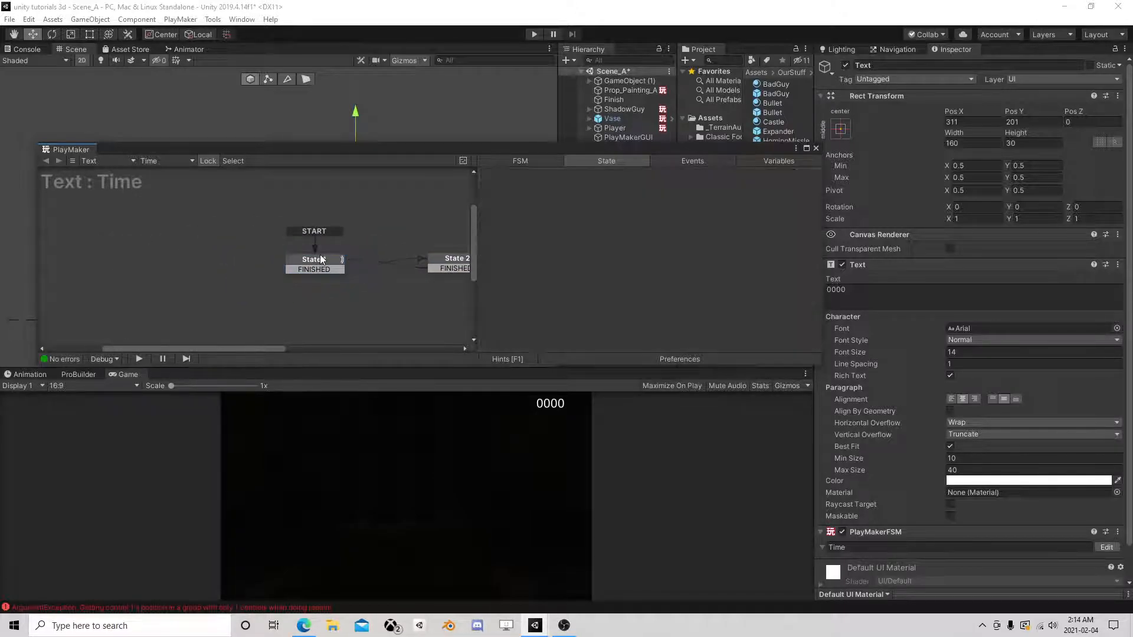
{"action": "left_click_drag", "start_coordinate": [316, 253], "coordinate": [298, 248]}
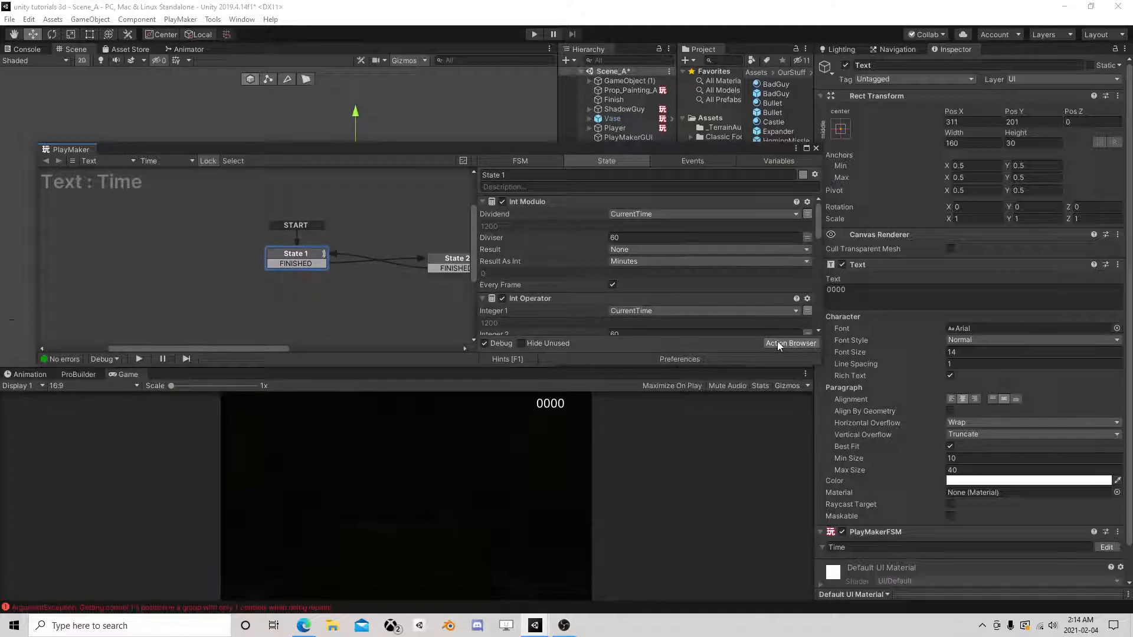
Add an Int Compare action to State 1 and move it to the beginning of the action list.
{"action": "left_click", "coordinate": [777, 343]}
{"action": "type", "text": "int com"}
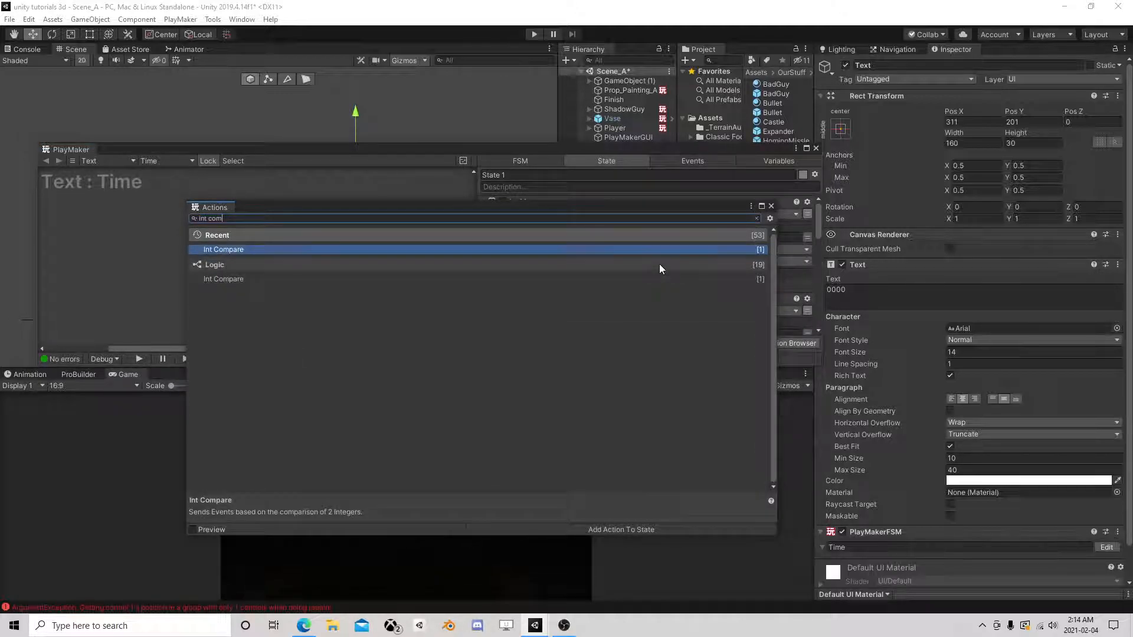
{"action": "key", "text": "BackSpace"}
{"action": "key", "text": "BackSpace"}
{"action": "type", "text": "omp"}
{"action": "double_click", "coordinate": [278, 247]}
{"action": "left_click", "coordinate": [770, 206]}
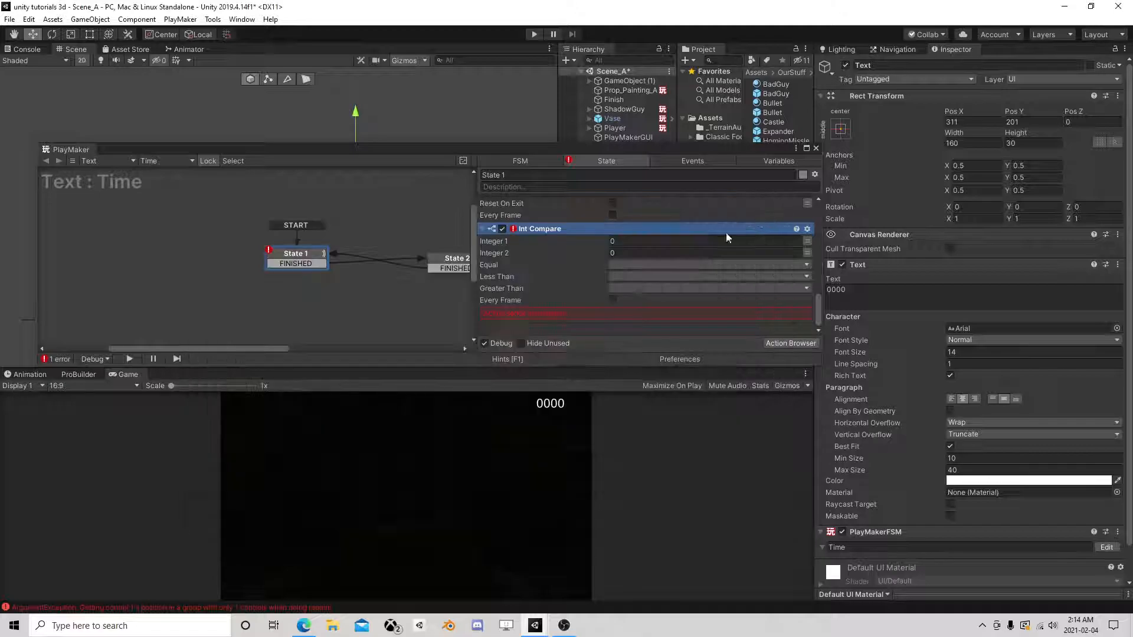
{"action": "scroll", "coordinate": [597, 267], "scroll_direction": "up", "scroll_amount": 3}
{"action": "scroll", "coordinate": [578, 289], "scroll_direction": "down", "scroll_amount": 1}
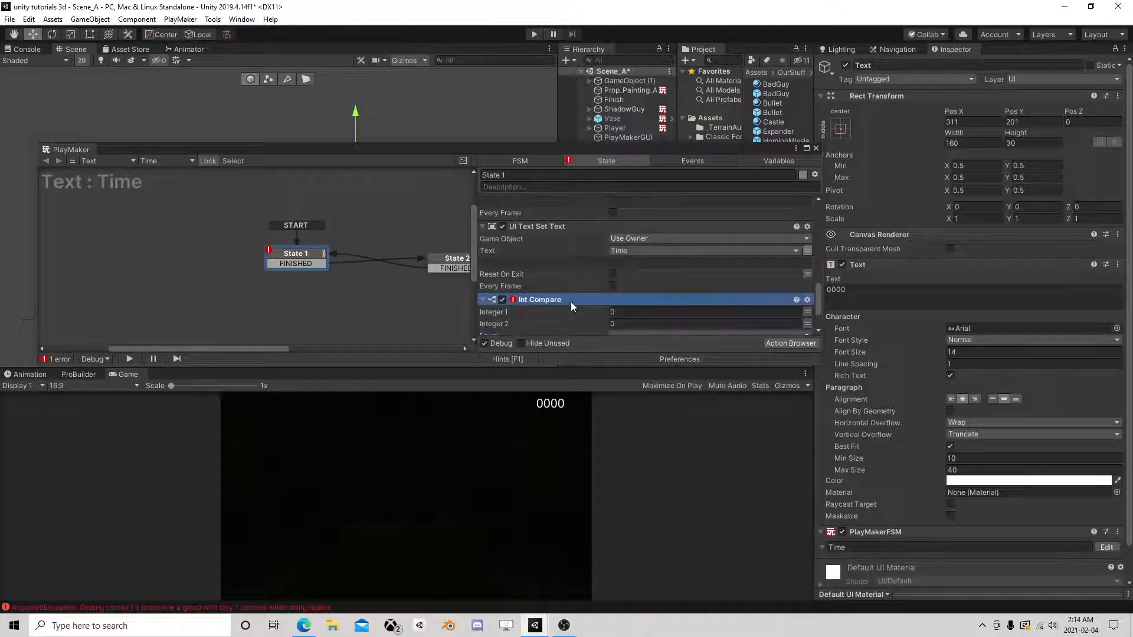
{"action": "scroll", "coordinate": [575, 295], "scroll_direction": "down", "scroll_amount": 1}
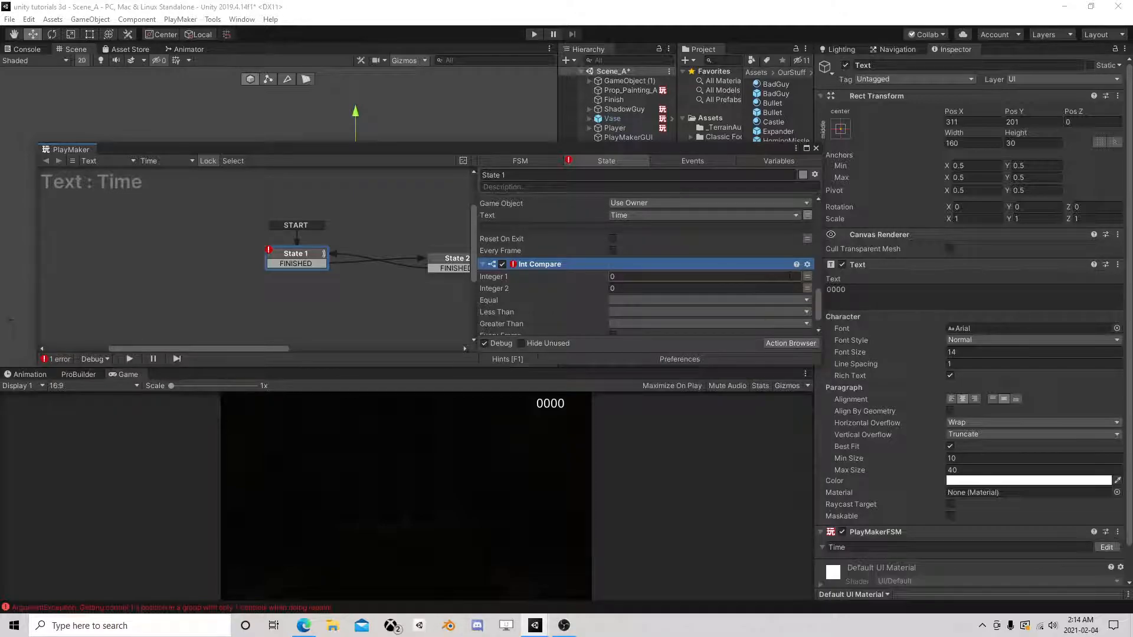
{"action": "left_click_drag", "start_coordinate": [531, 264], "coordinate": [546, 198]}
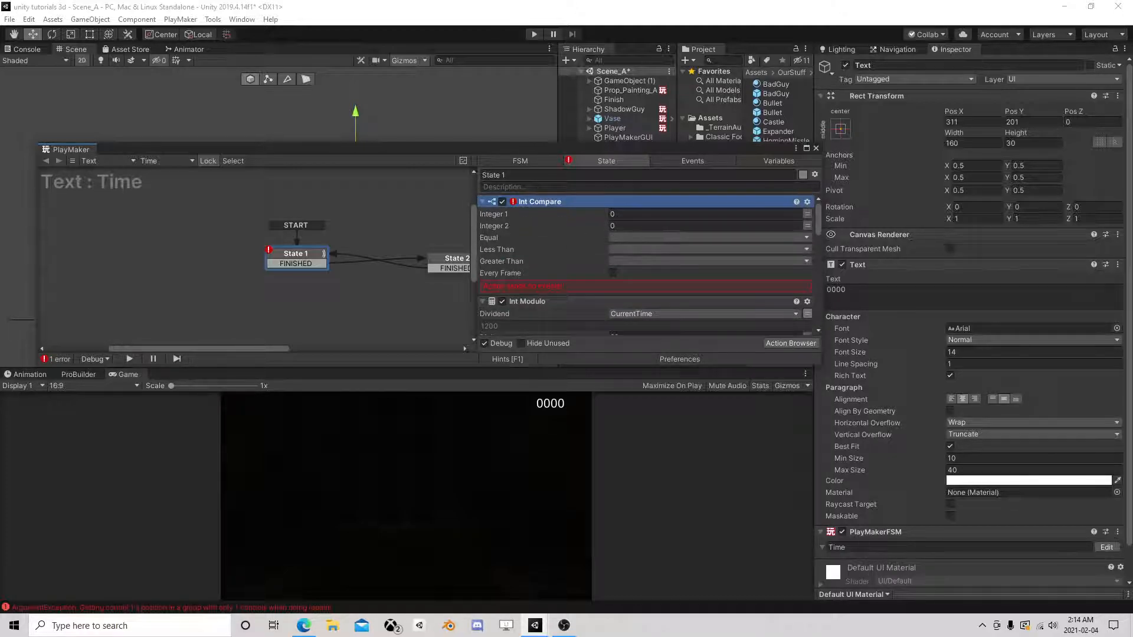
Make Int Compare check CurrentTime against 1440 and send a new event named "reset time" when they are equal.
{"action": "left_click", "coordinate": [713, 216]}
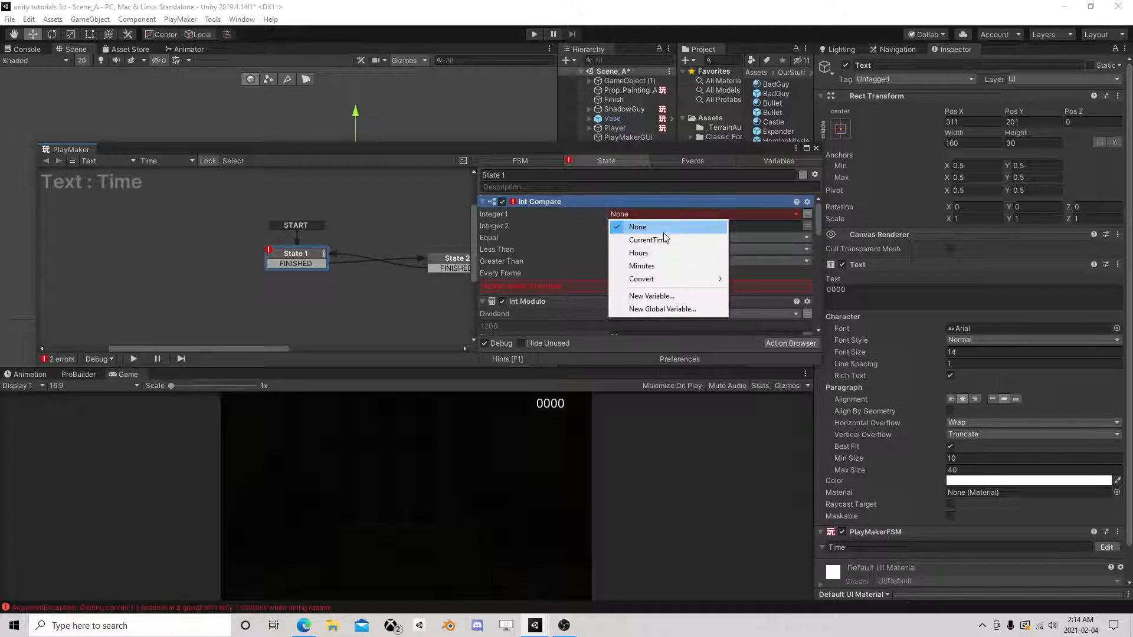
{"action": "left_click", "coordinate": [714, 239]}
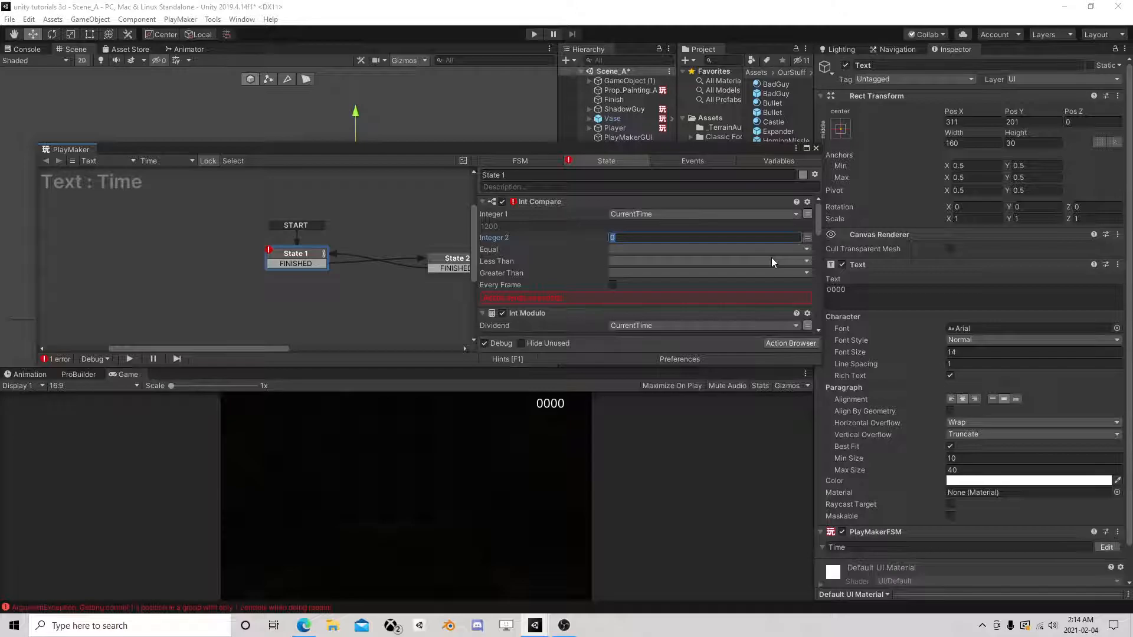
{"action": "type", "text": "1440"}
{"action": "left_click", "coordinate": [698, 249]}
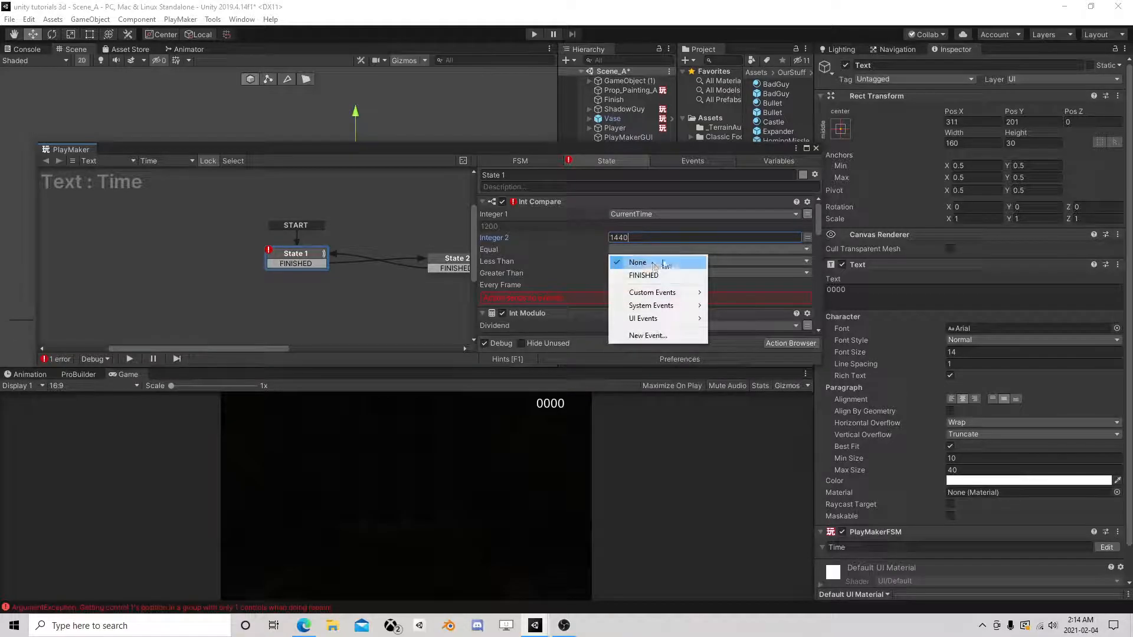
{"action": "left_click", "coordinate": [642, 336]}
{"action": "type", "text": "res"}
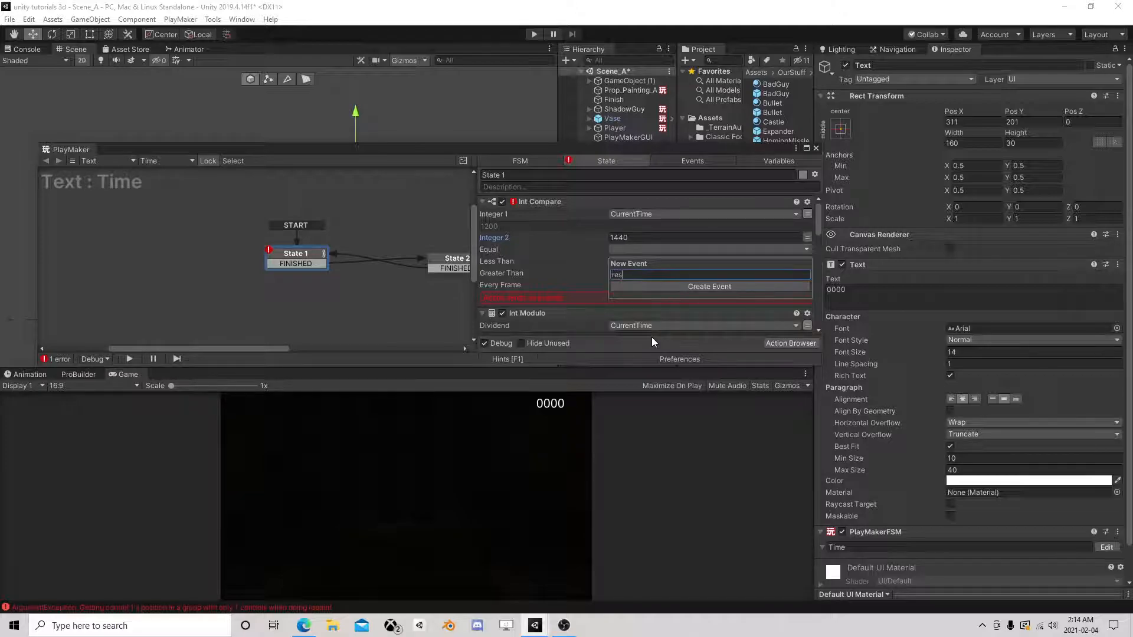
{"action": "type", "text": "et time"}
{"action": "key", "text": "Return"}
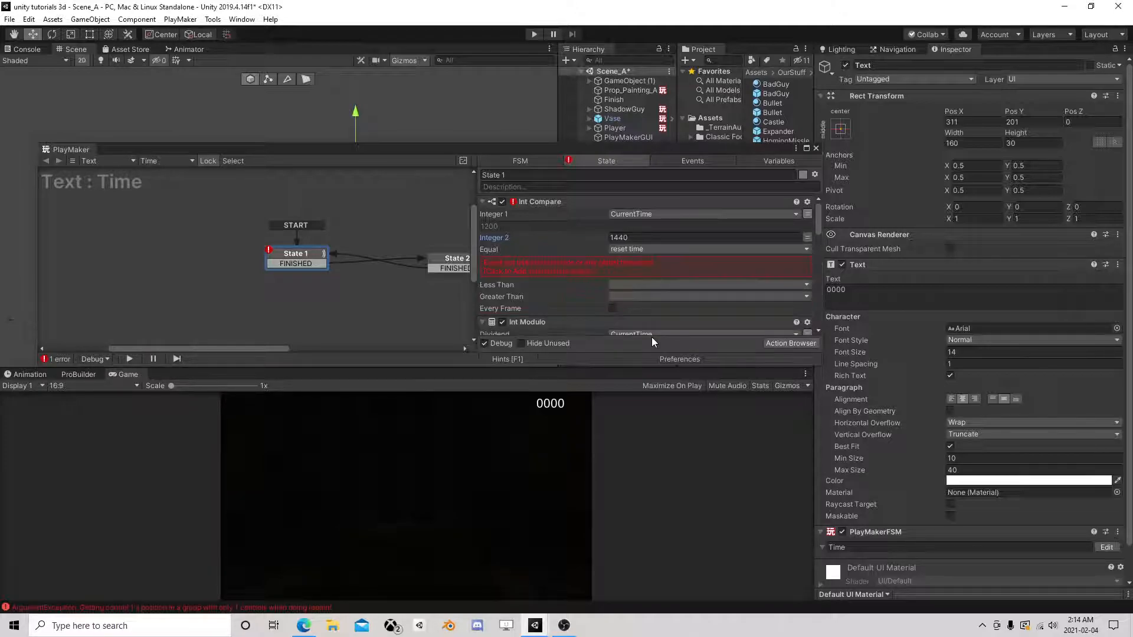
Add the reset time transition to State 1 and connect it to a new State 3.
{"action": "left_click", "coordinate": [591, 271]}
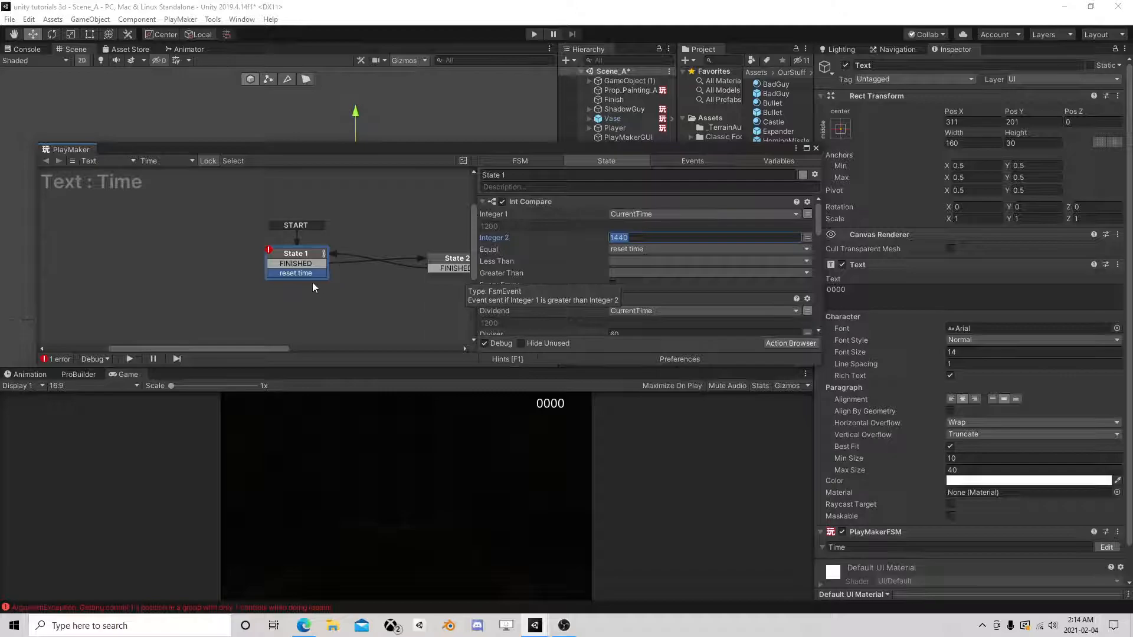
{"action": "right_click", "coordinate": [177, 263]}
{"action": "left_click", "coordinate": [195, 264]}
{"action": "left_click_drag", "start_coordinate": [274, 273], "coordinate": [196, 267]}
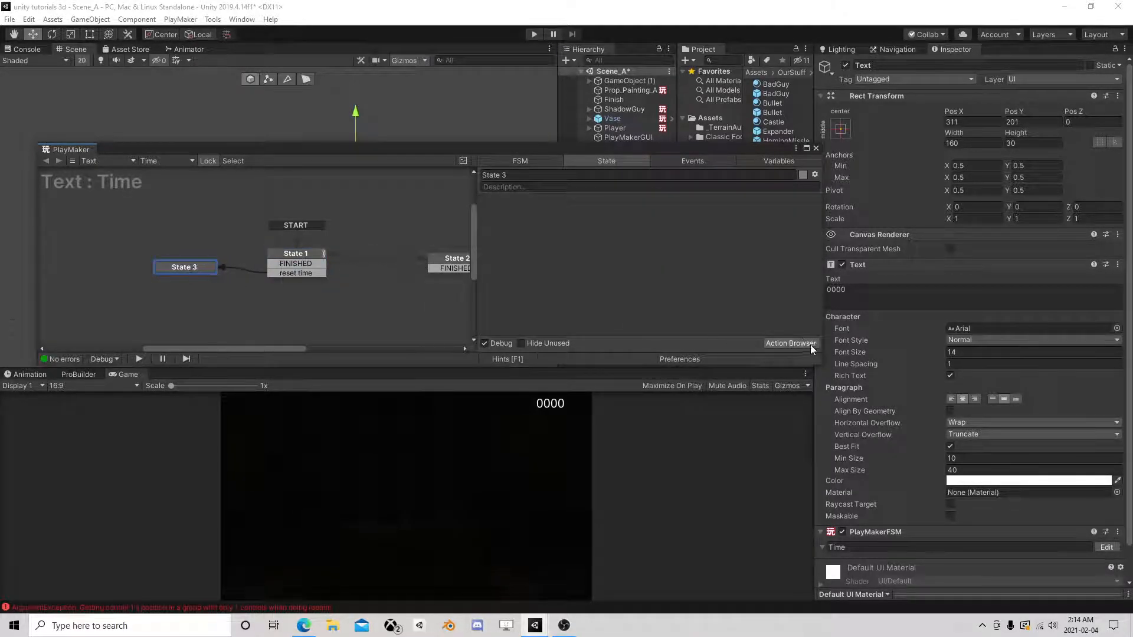
Add a Set Int Value action to State 3 that sets CurrentTime to 0.
{"action": "left_click", "coordinate": [794, 343]}
{"action": "type", "text": "set int"}
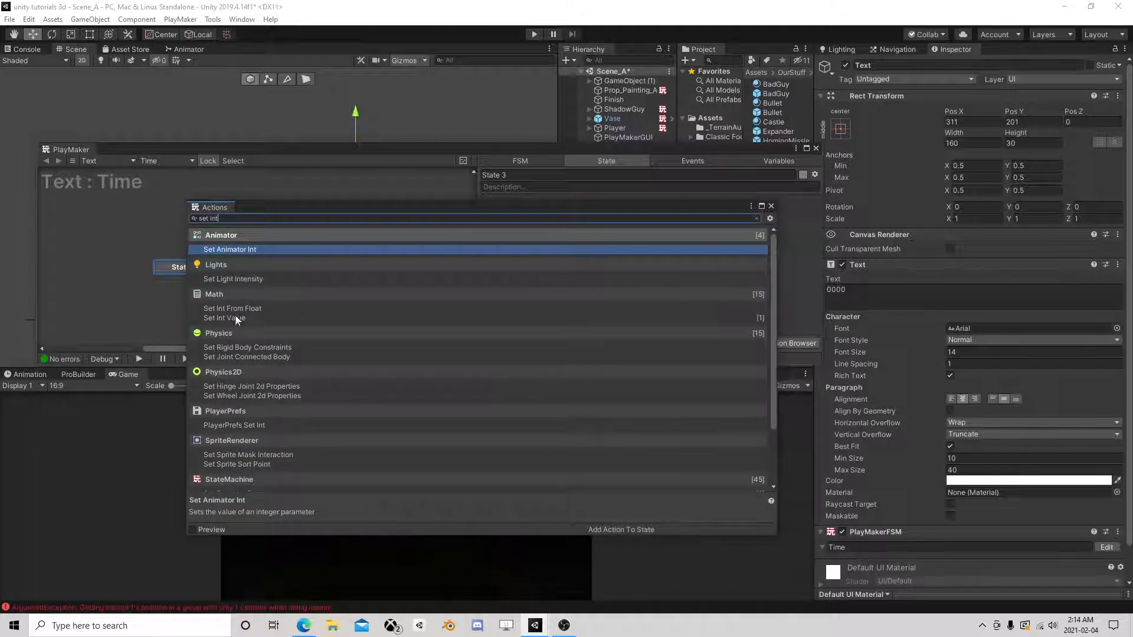
{"action": "double_click", "coordinate": [230, 318]}
{"action": "left_click", "coordinate": [771, 205]}
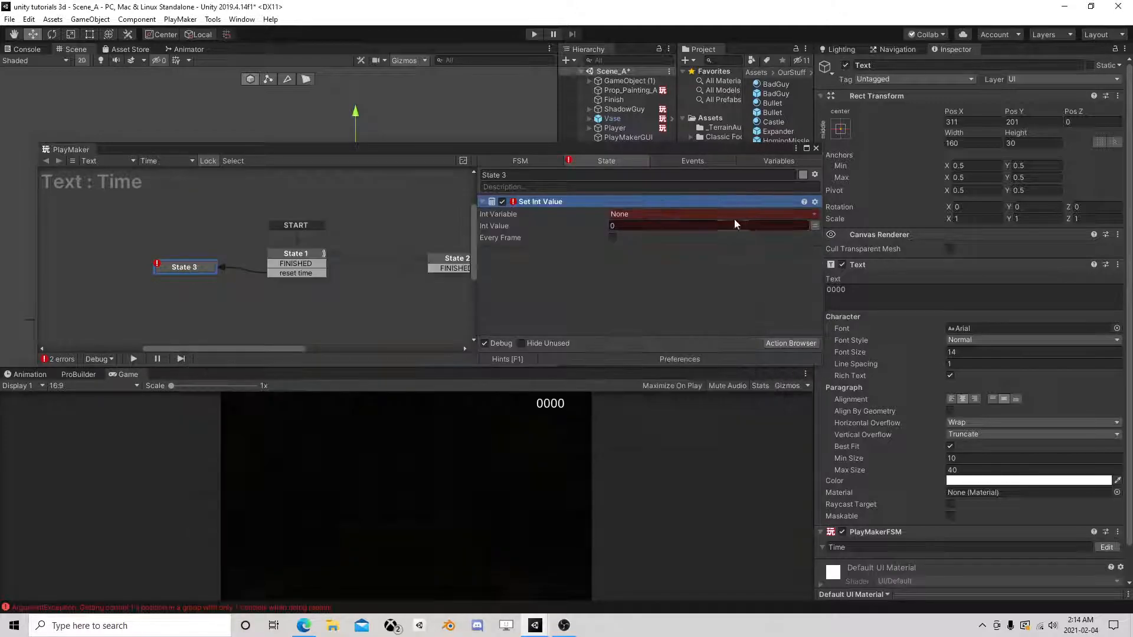
{"action": "left_click", "coordinate": [715, 214]}
{"action": "left_click", "coordinate": [664, 238]}
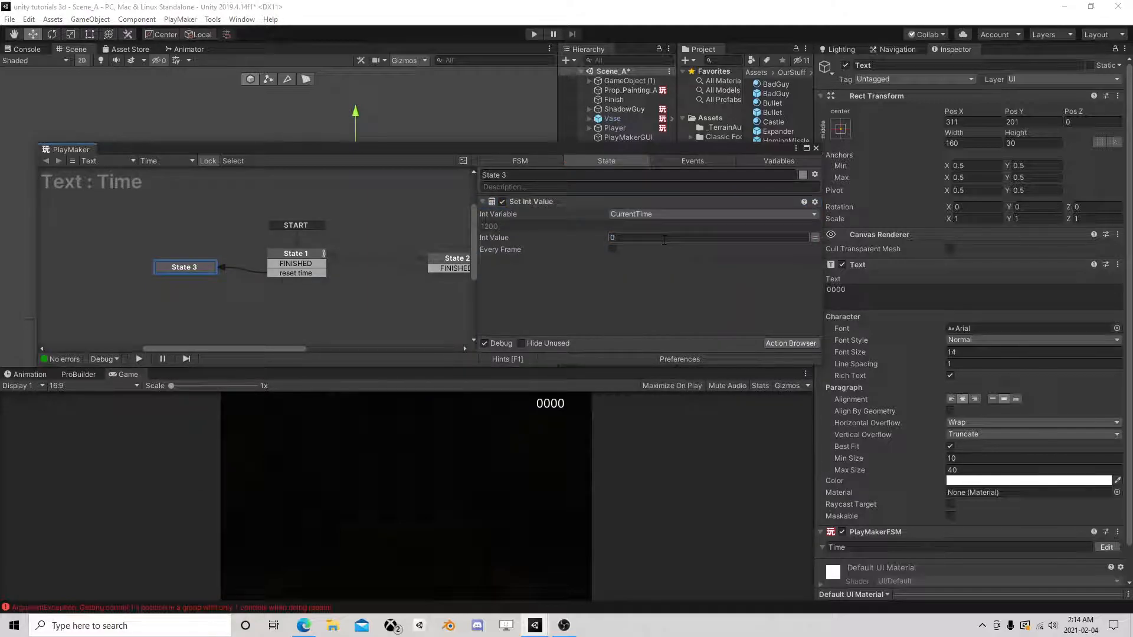
Give State 3 a FINISHED transition leading back to State 1, and adjust State 3's place in the graph.
{"action": "right_click", "coordinate": [196, 269]}
{"action": "mouse_move", "coordinate": [283, 270]}
{"action": "left_click", "coordinate": [391, 270]}
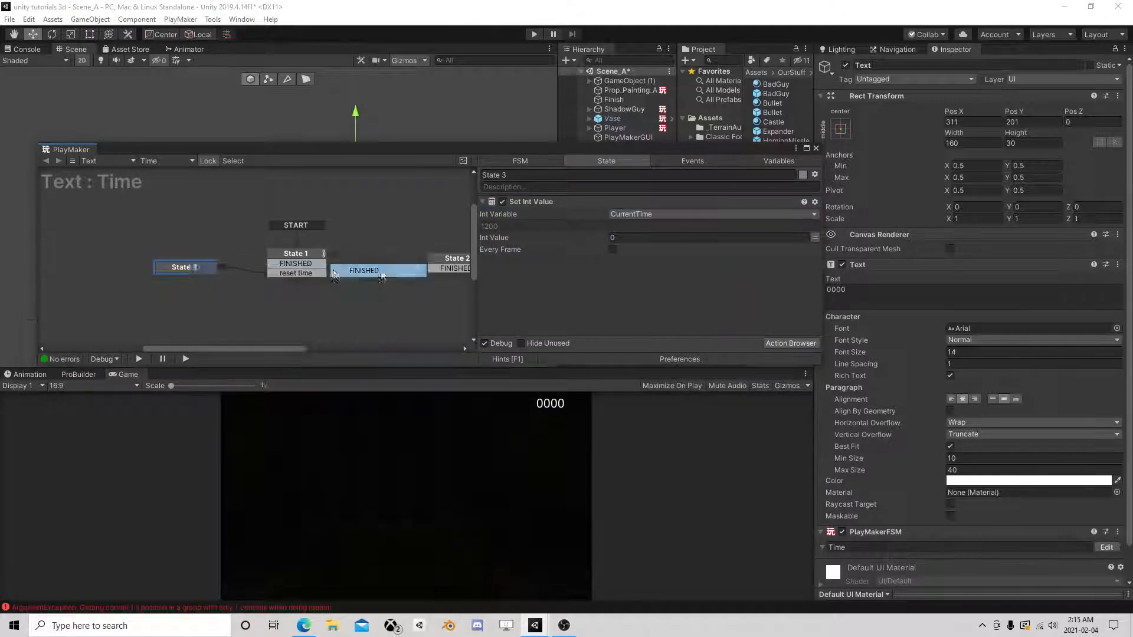
{"action": "left_click_drag", "start_coordinate": [206, 278], "coordinate": [298, 269]}
{"action": "left_click_drag", "start_coordinate": [204, 266], "coordinate": [196, 257]}
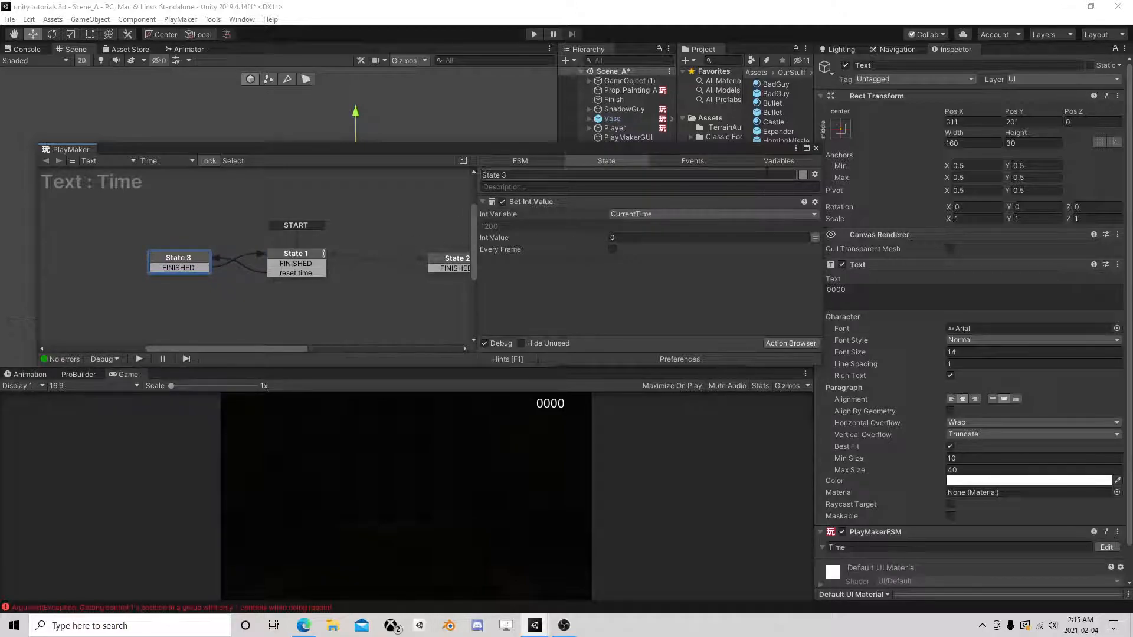
Reopen the Text object's Time FSM and set State 1's Wait time to 0.05.
{"action": "left_click", "coordinate": [816, 148]}
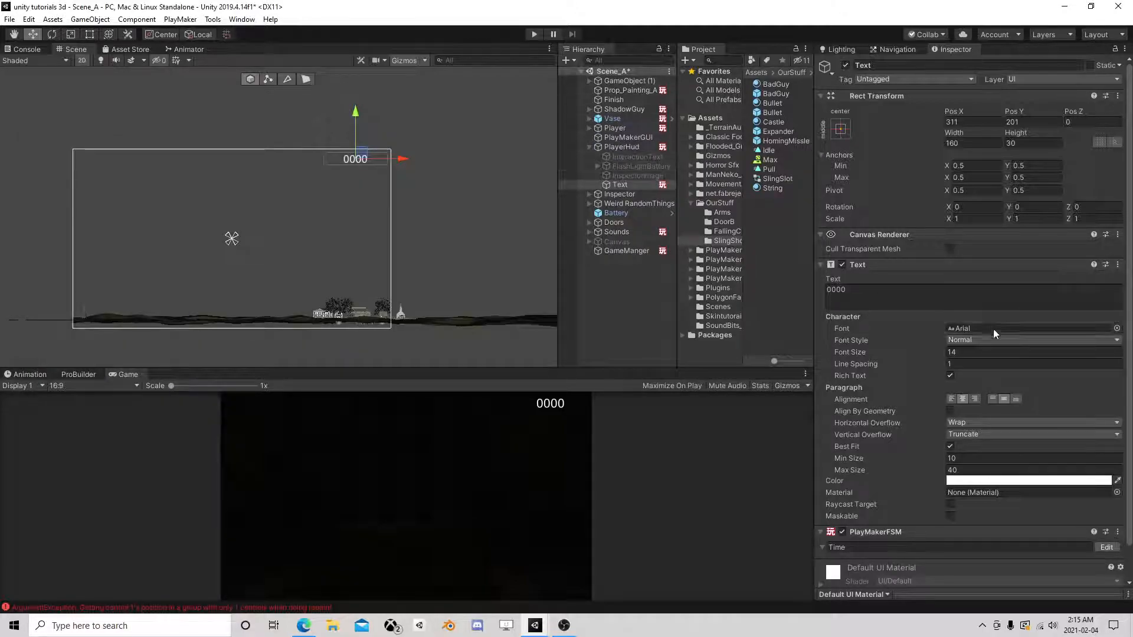
{"action": "scroll", "coordinate": [998, 384], "scroll_direction": "down", "scroll_amount": 2}
{"action": "left_click", "coordinate": [1106, 511]}
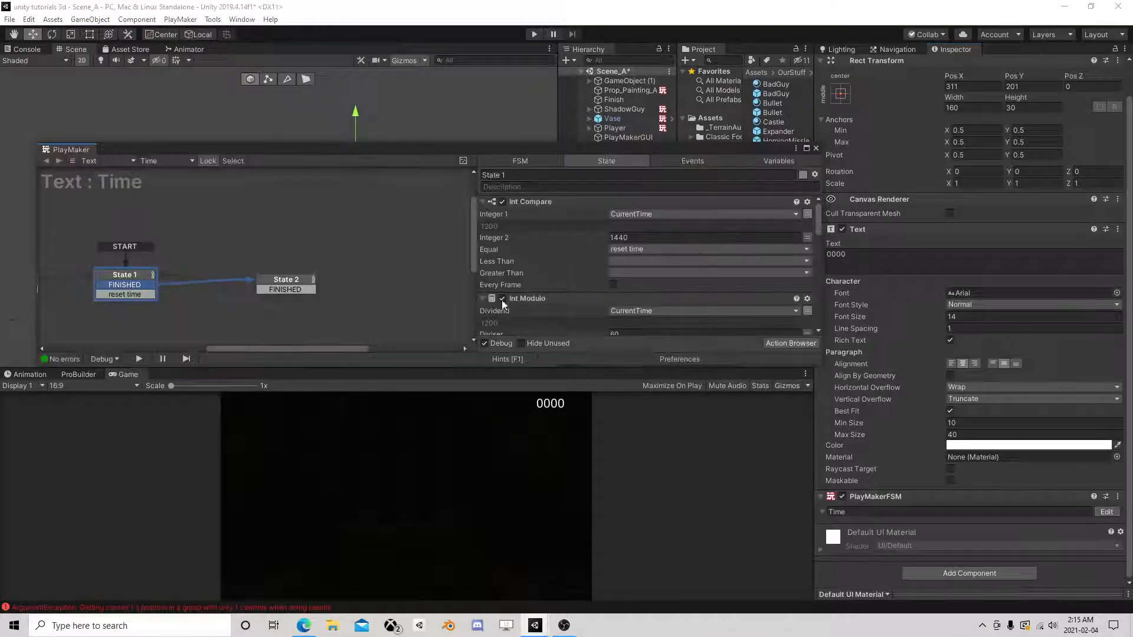
{"action": "scroll", "coordinate": [579, 296], "scroll_direction": "down", "scroll_amount": 3}
{"action": "left_click", "coordinate": [597, 295]}
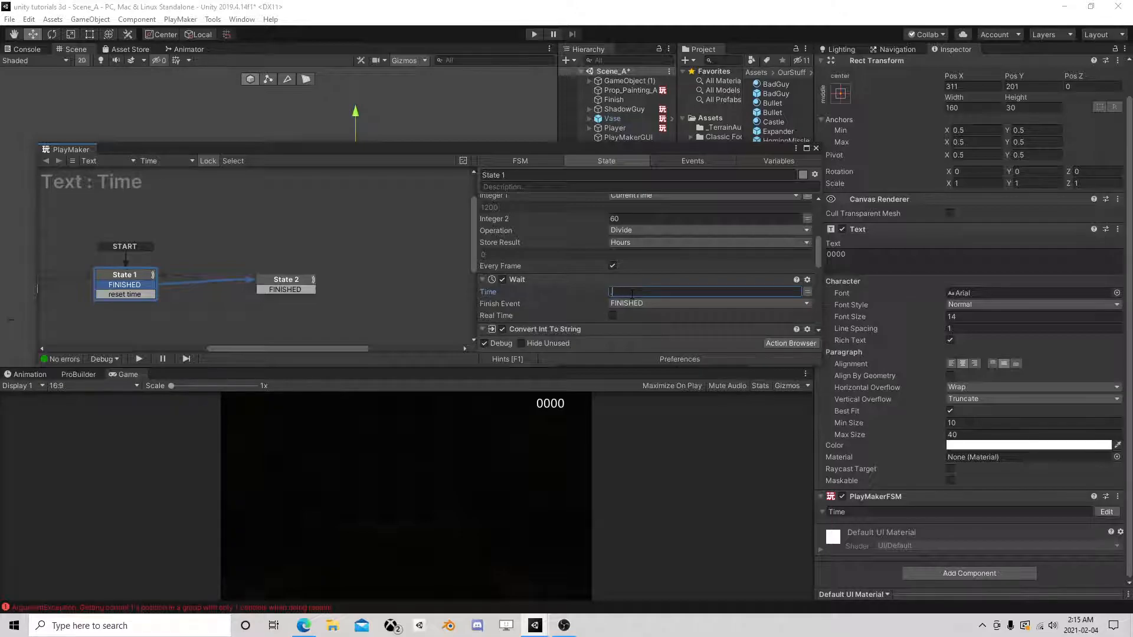
{"action": "type", "text": ".05"}
{"action": "key", "text": "Return"}
Run the scene to watch the clock pass midnight, pause it, and end play mode.
{"action": "left_click", "coordinate": [534, 34]}
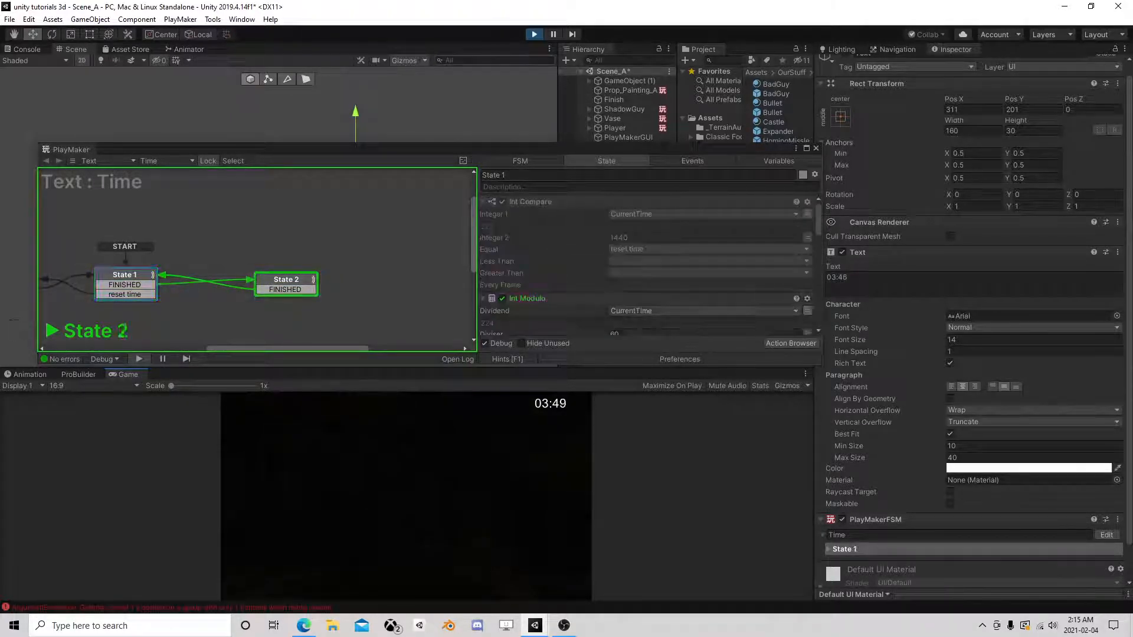
{"action": "left_click", "coordinate": [554, 34]}
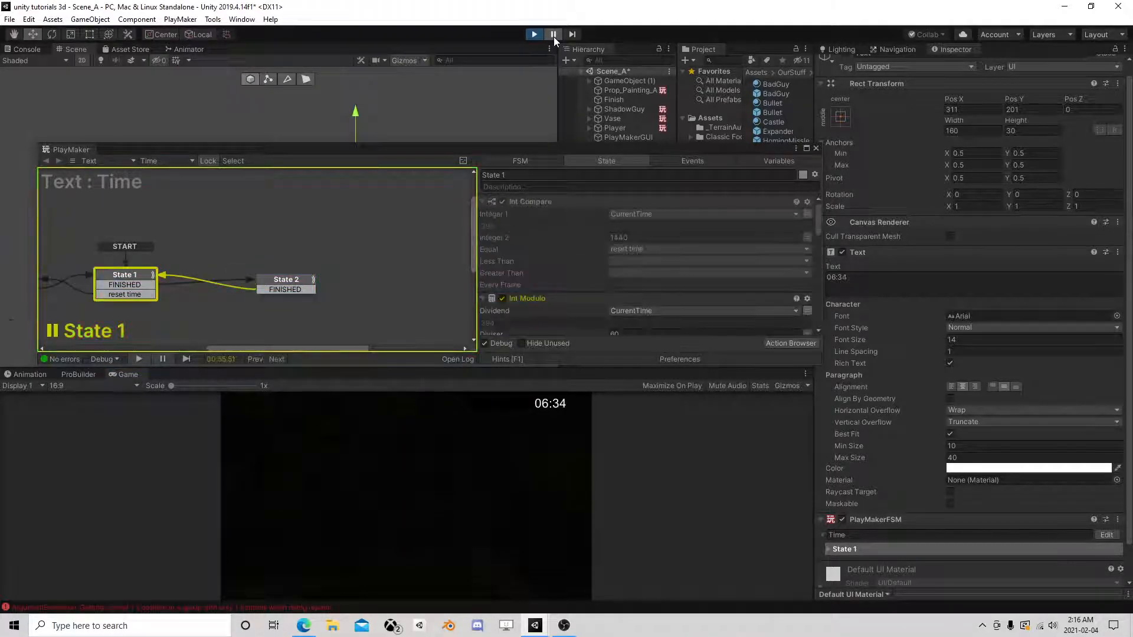
{"action": "scroll", "coordinate": [598, 266], "scroll_direction": "down", "scroll_amount": 1}
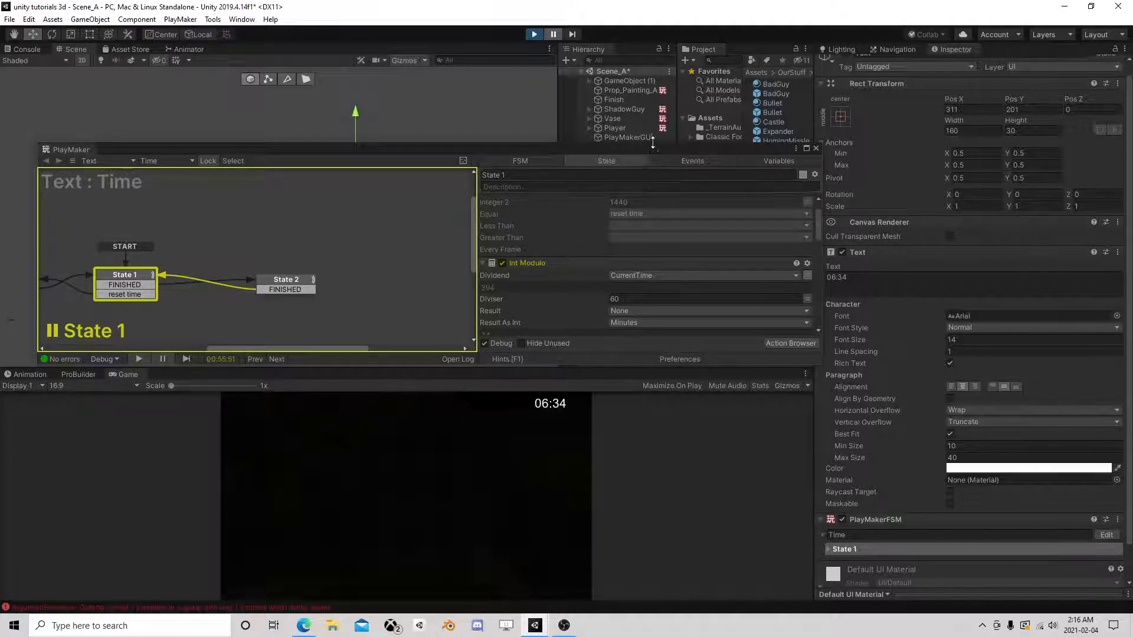
{"action": "left_click", "coordinate": [534, 34]}
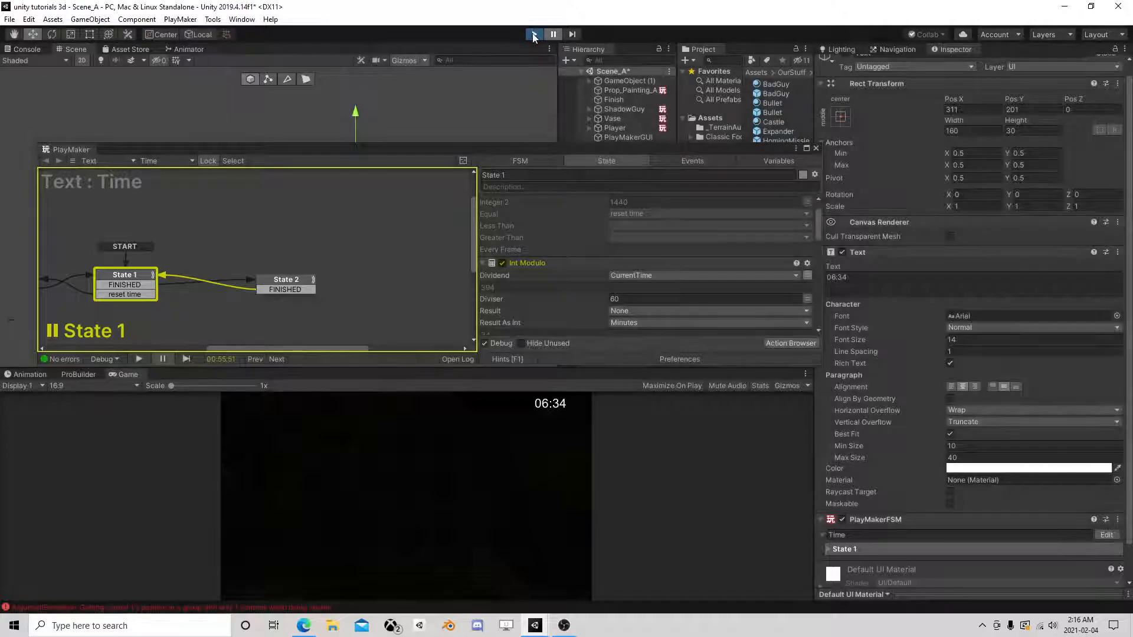
Set the time of State 1's Wait action to 5.
{"action": "middle_click_drag", "start_coordinate": [285, 243], "coordinate": [436, 211]}
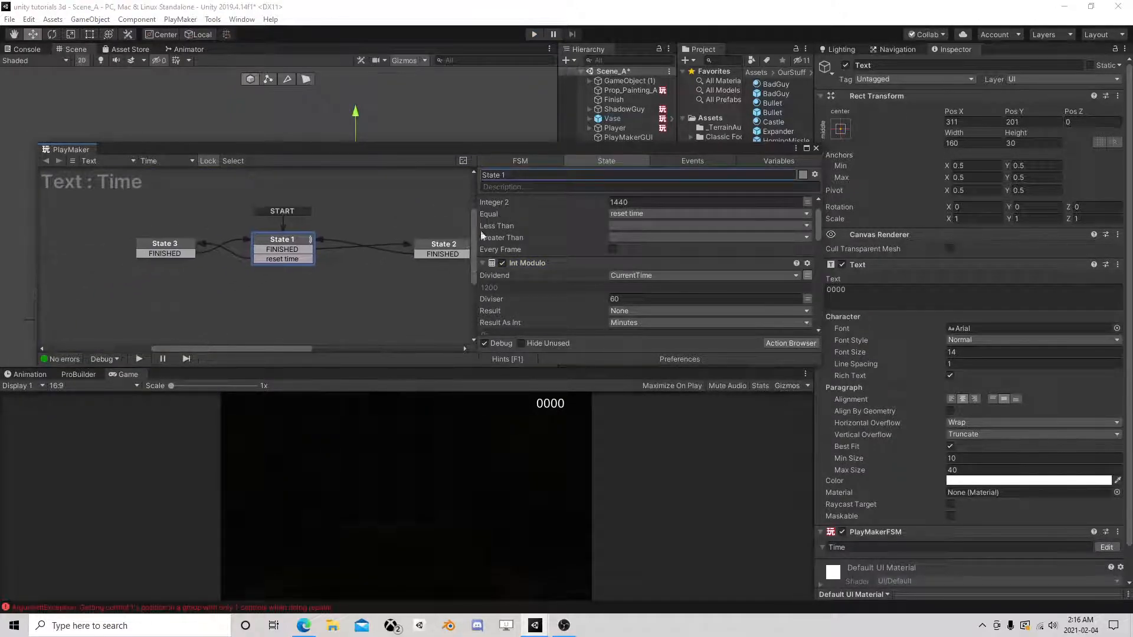
{"action": "scroll", "coordinate": [635, 280], "scroll_direction": "down", "scroll_amount": 4}
{"action": "left_click", "coordinate": [617, 222]}
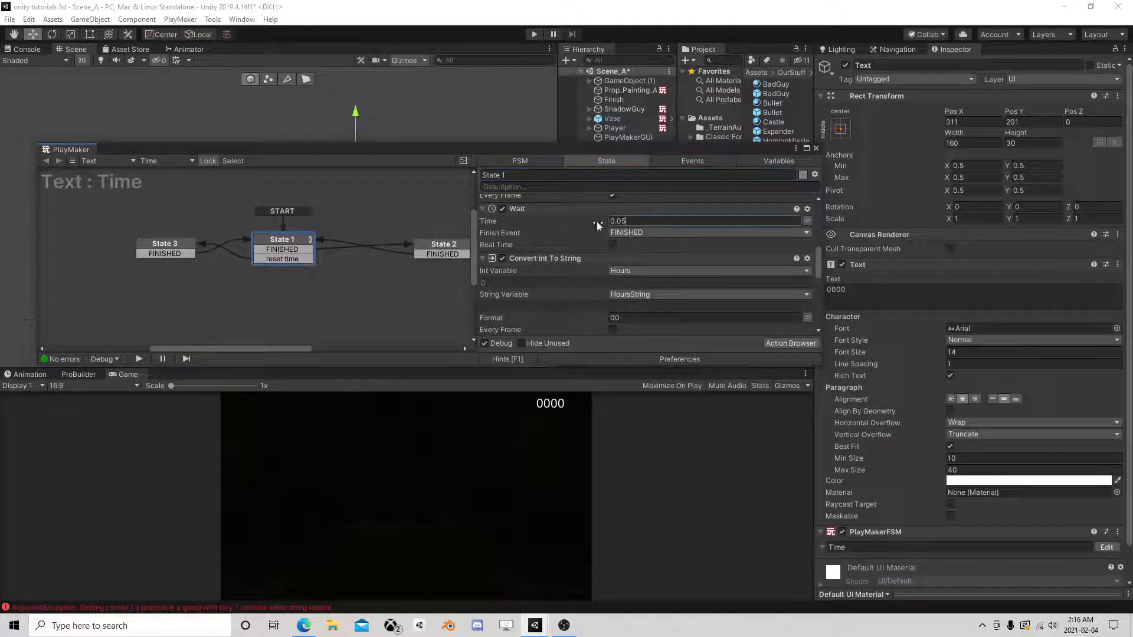
{"action": "type", "text": "5"}
Copy State 1's Int Compare action and paste the duplicate before the Int Modulo action.
{"action": "left_click", "coordinate": [284, 240]}
{"action": "left_click", "coordinate": [541, 204]}
{"action": "right_click", "coordinate": [540, 206]}
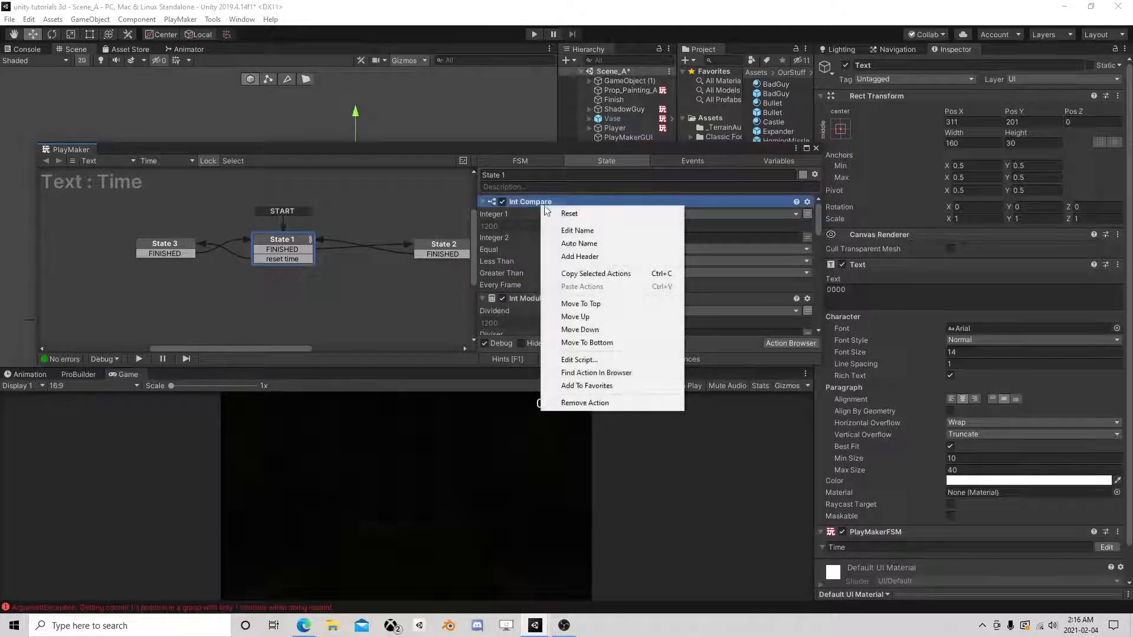
{"action": "left_click", "coordinate": [583, 274]}
{"action": "right_click", "coordinate": [529, 299]}
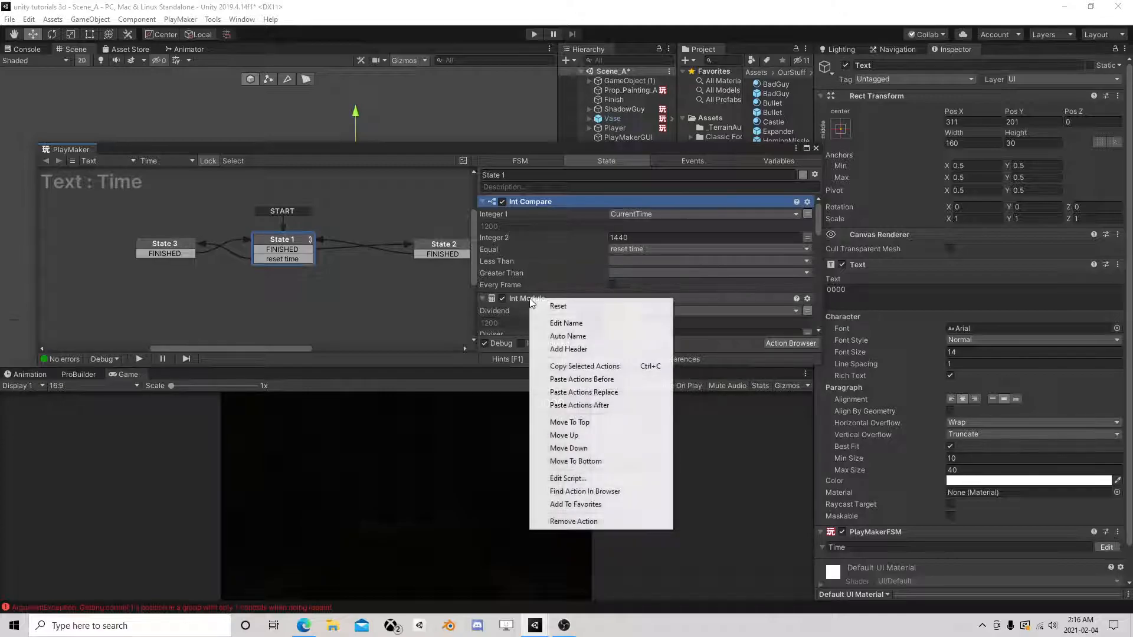
{"action": "left_click", "coordinate": [565, 379]}
{"action": "scroll", "coordinate": [575, 274], "scroll_direction": "down", "scroll_amount": 2}
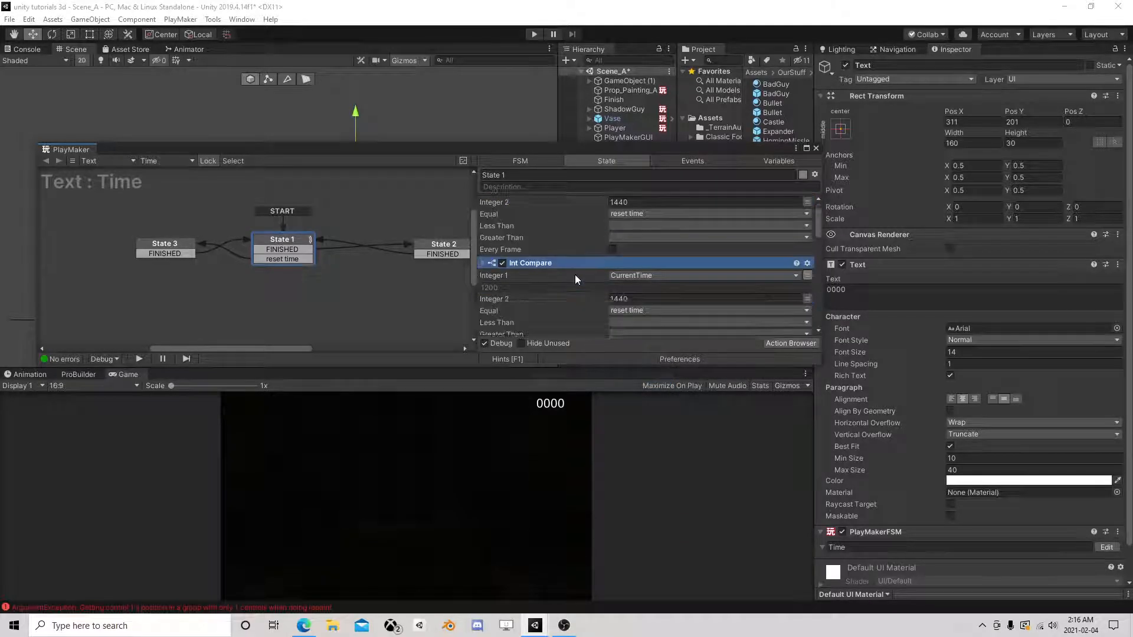
Set the duplicated Int Compare's Integer 2 to 360 and its Equal event to a new event named Won.
{"action": "type", "text": "360"}
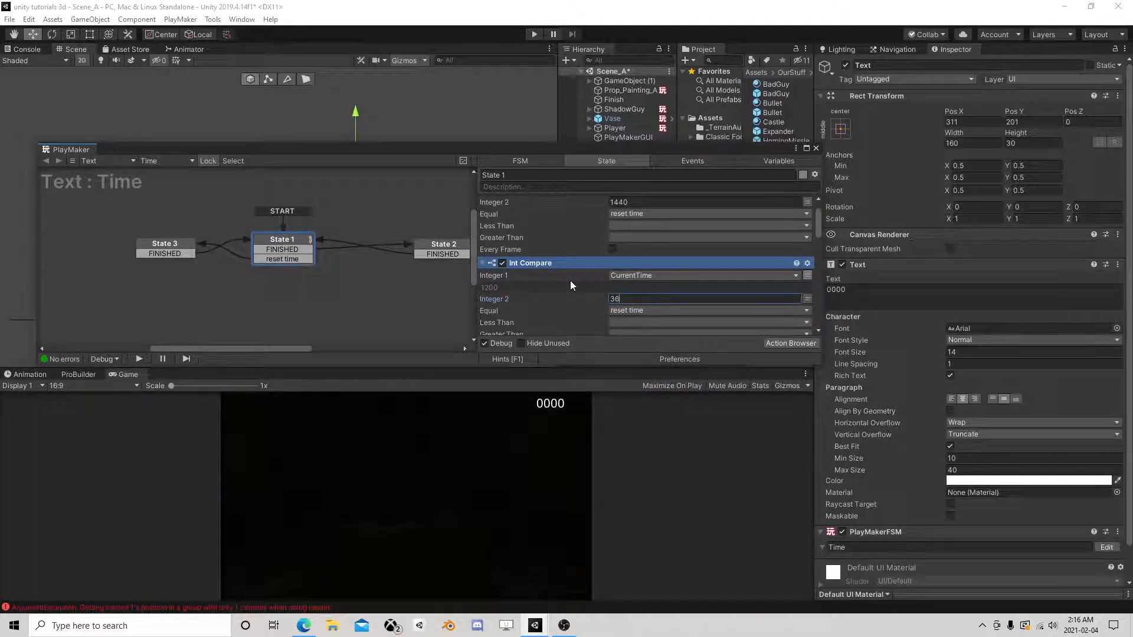
{"action": "left_click", "coordinate": [633, 310]}
{"action": "left_click", "coordinate": [643, 411]}
{"action": "type", "text": "Won"}
{"action": "key", "text": "Return"}
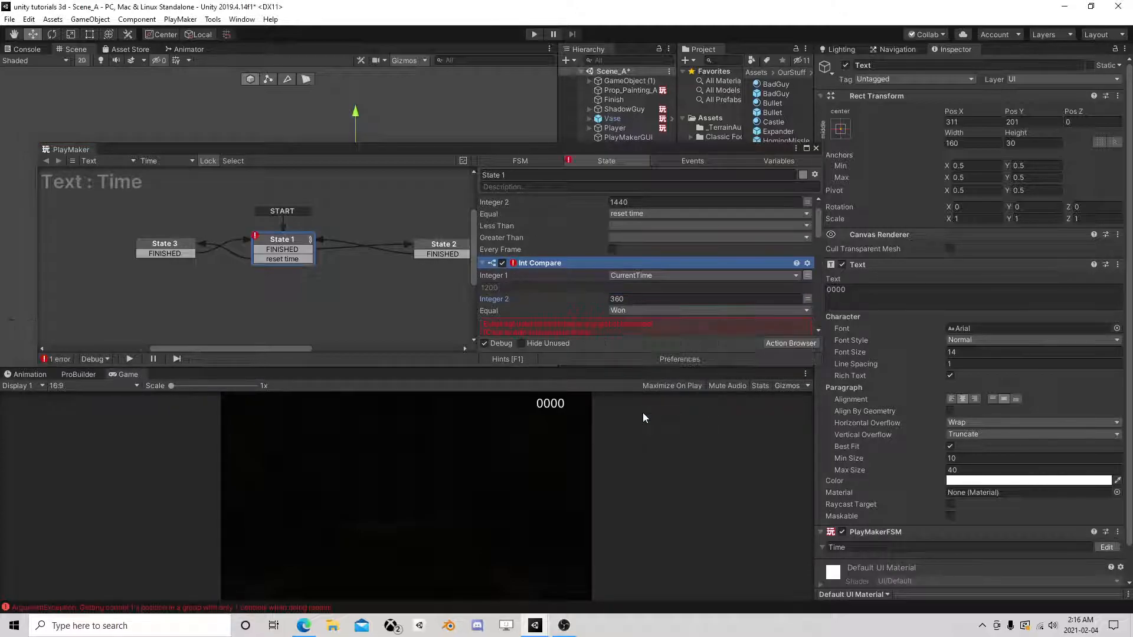
Add the missing Won transition to State 1, create State 4 below State 3, and link Won to it.
{"action": "left_click", "coordinate": [585, 328]}
{"action": "right_click", "coordinate": [126, 296]}
{"action": "left_click", "coordinate": [147, 299]}
{"action": "left_click_drag", "start_coordinate": [262, 269], "coordinate": [150, 292]}
{"action": "right_click", "coordinate": [160, 282]}
{"action": "mouse_move", "coordinate": [203, 285]}
{"action": "left_click", "coordinate": [373, 285]}
{"action": "left_click_drag", "start_coordinate": [185, 290], "coordinate": [221, 313]}
{"action": "right_click", "coordinate": [170, 282]}
{"action": "left_click", "coordinate": [222, 449]}
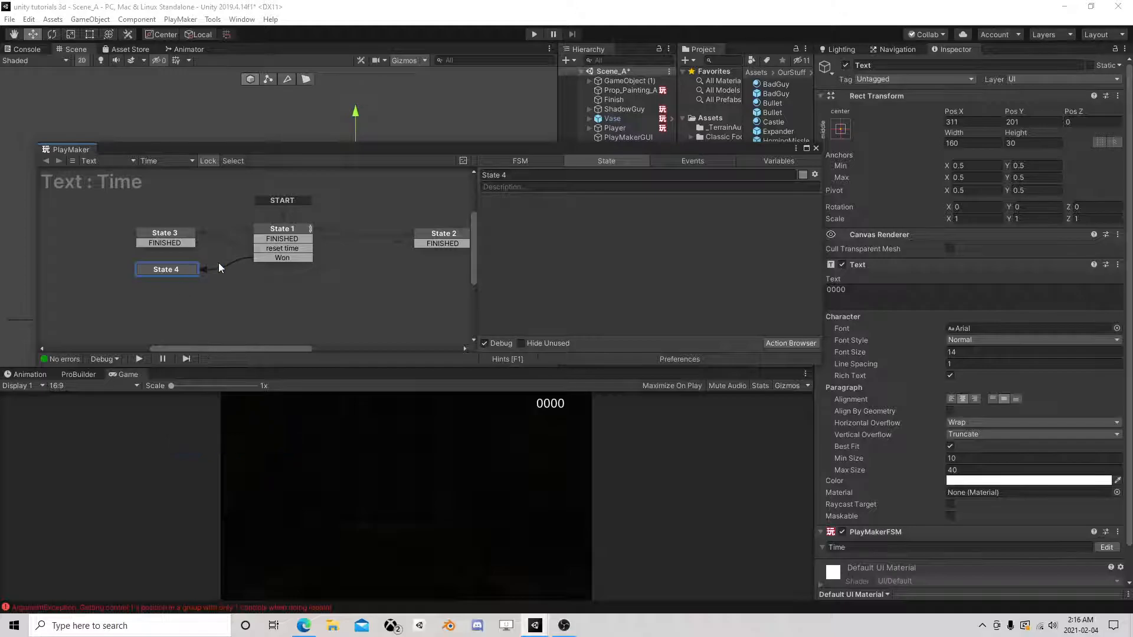
Place State 4 closely beneath State 3 in the graph and close the PlayMaker editor.
{"action": "left_click_drag", "start_coordinate": [160, 273], "coordinate": [160, 265]}
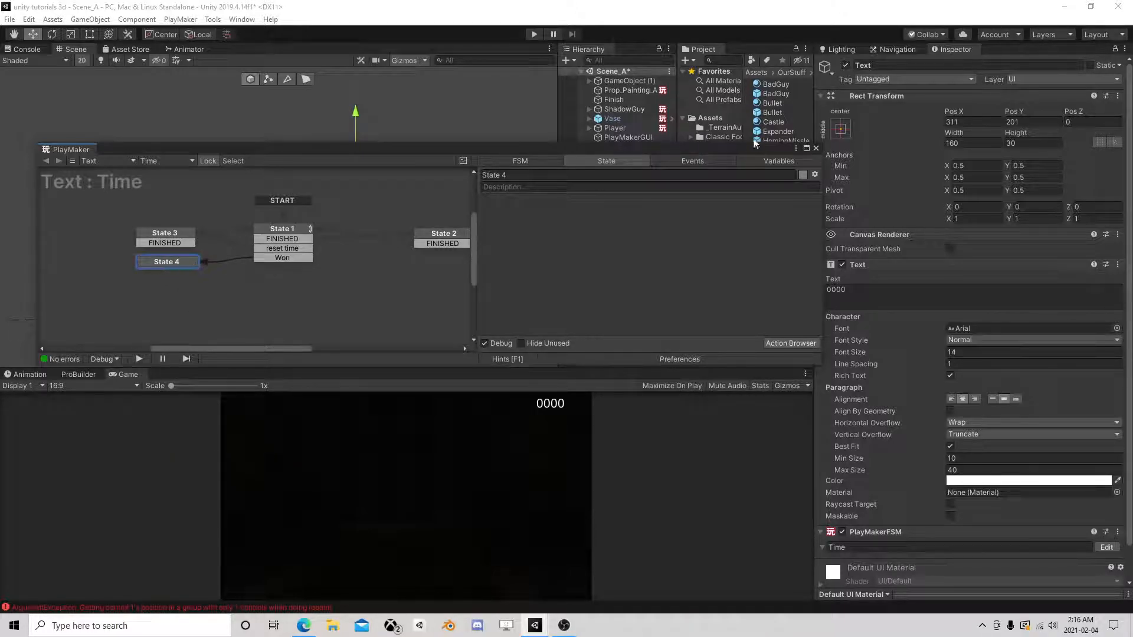
{"action": "left_click", "coordinate": [815, 147]}
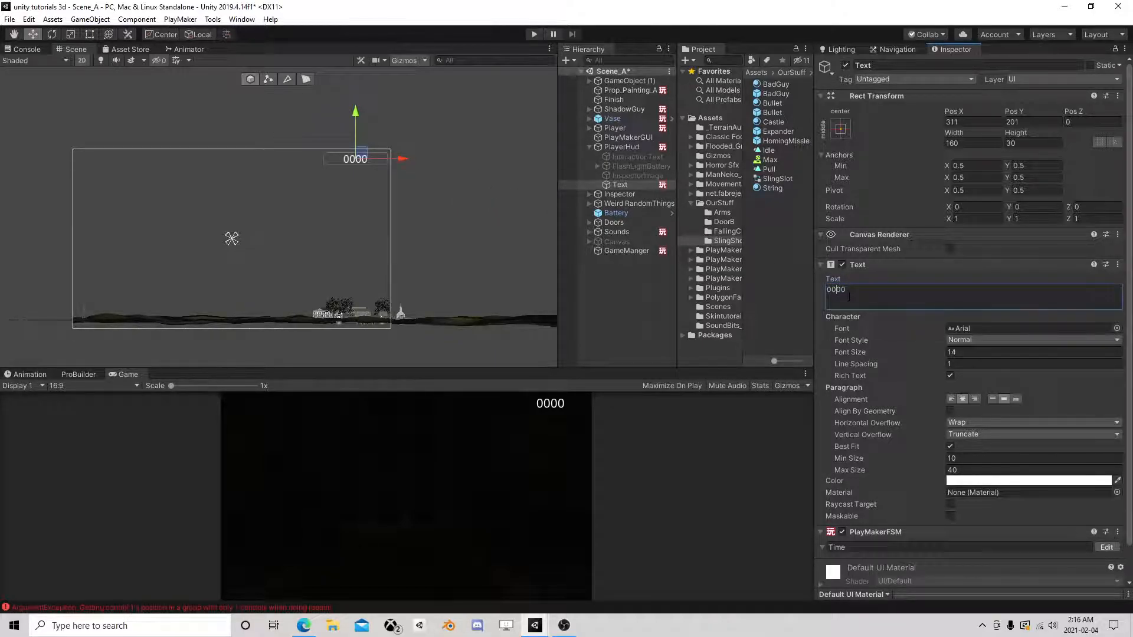
Change the clock's placeholder text to 08:00 and save the scene.
{"action": "type", "text": ":"}
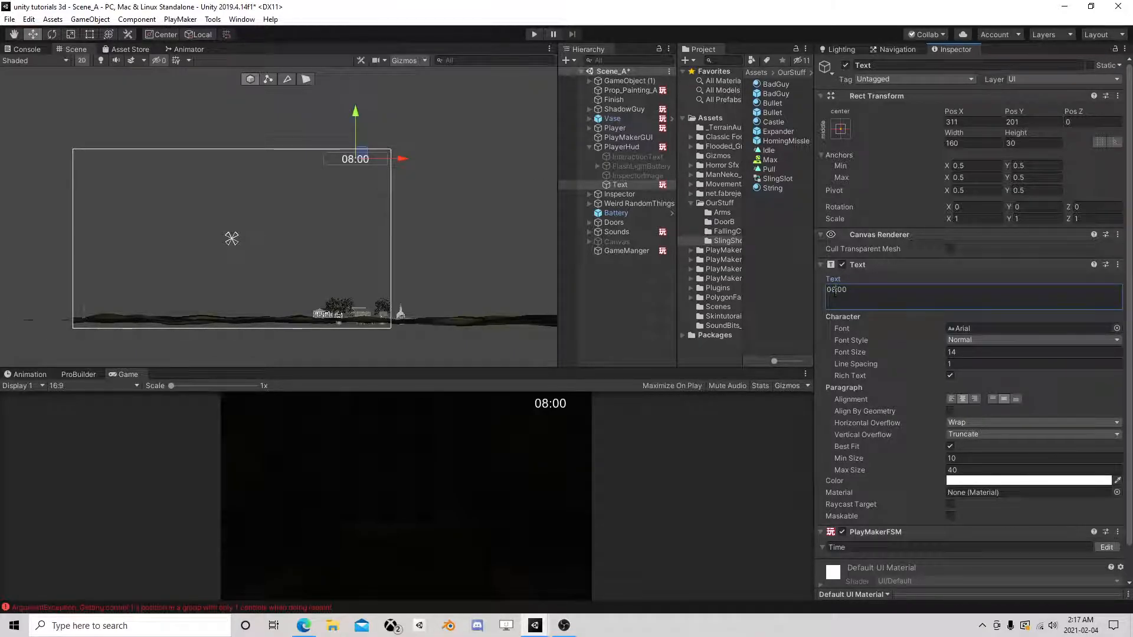
{"action": "left_click", "coordinate": [9, 19]}
{"action": "left_click", "coordinate": [30, 64]}
Clear the logged error from the Console and return to the Scene view.
{"action": "left_click", "coordinate": [249, 608]}
{"action": "left_click", "coordinate": [11, 60]}
{"action": "left_click", "coordinate": [75, 49]}
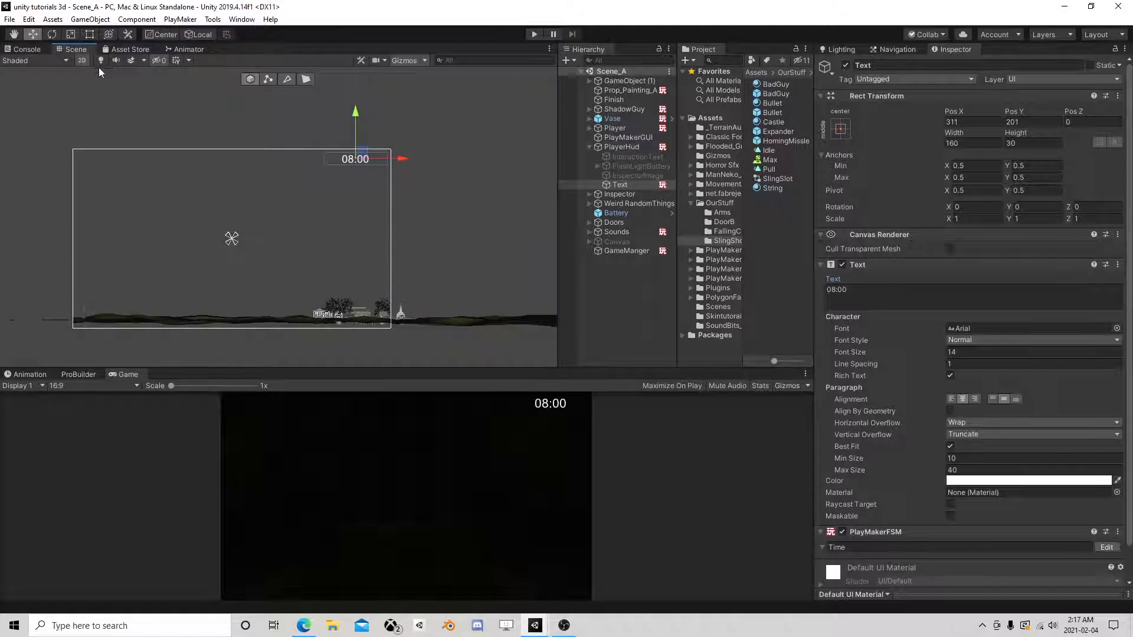
Collapse PlayerHud, frame the Player in the 3D scene, and examine it with its surroundings from several angles.
{"action": "left_click", "coordinate": [81, 60]}
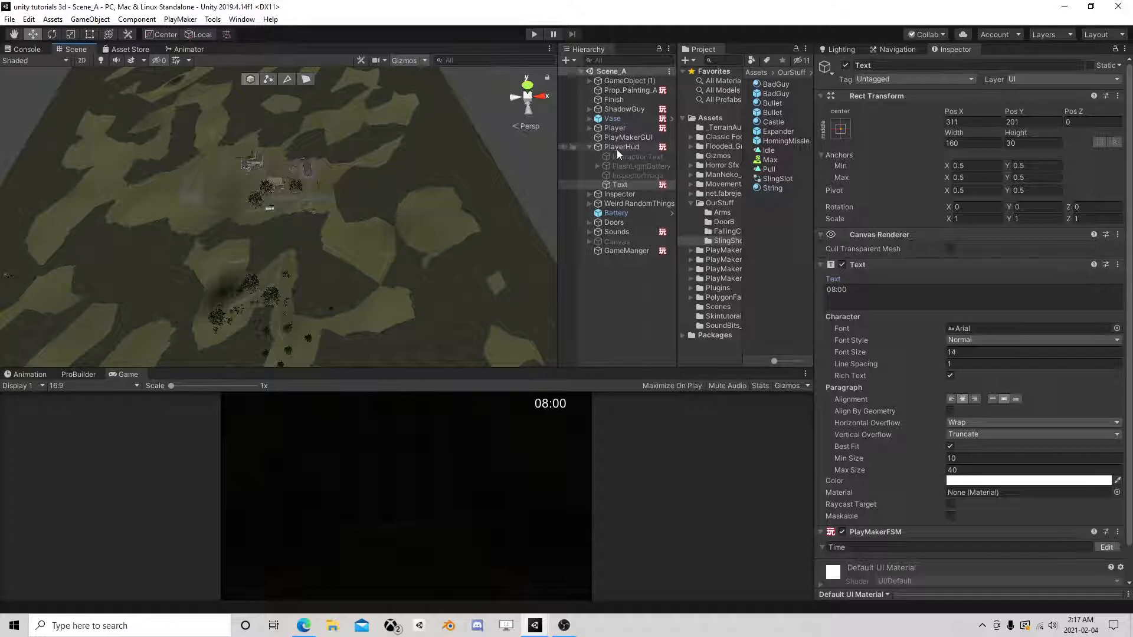
{"action": "left_click", "coordinate": [617, 147]}
{"action": "left_click", "coordinate": [588, 147]}
{"action": "double_click", "coordinate": [612, 129]}
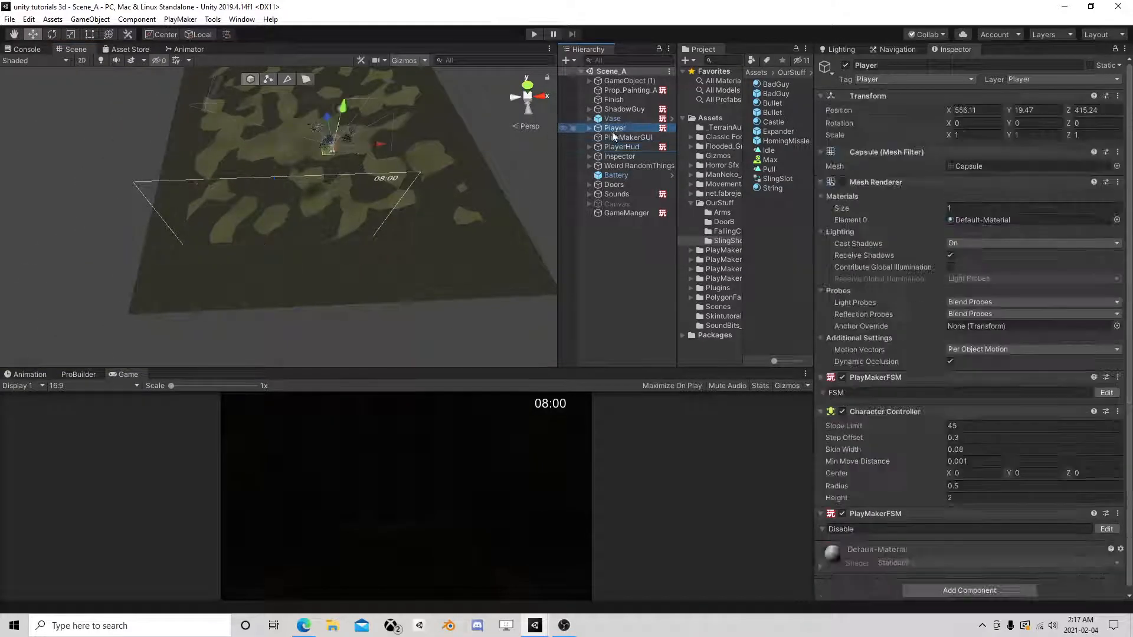
{"action": "scroll", "coordinate": [368, 190], "scroll_direction": "up", "scroll_amount": 20}
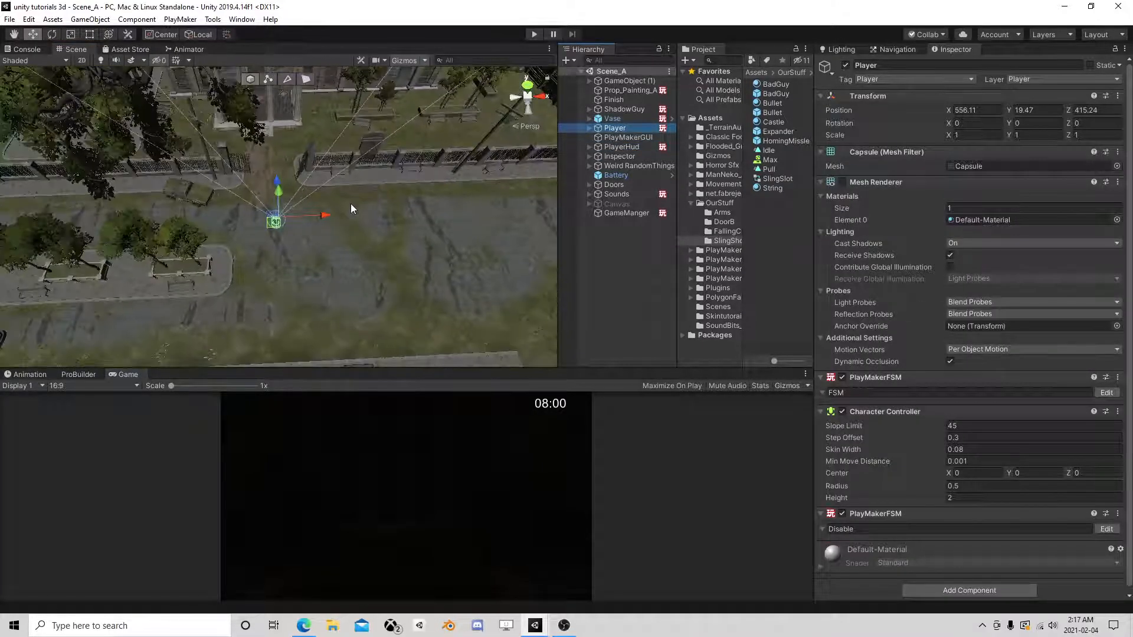
{"action": "scroll", "coordinate": [345, 211], "scroll_direction": "up", "scroll_amount": 3}
{"action": "right_click_drag", "start_coordinate": [327, 274], "coordinate": [331, 242]}
{"action": "middle_click_drag", "start_coordinate": [331, 242], "coordinate": [331, 123]}
{"action": "right_click_drag", "start_coordinate": [331, 194], "coordinate": [303, 242]}
{"action": "scroll", "coordinate": [375, 220], "scroll_direction": "up", "scroll_amount": 5}
{"action": "middle_click_drag", "start_coordinate": [303, 243], "coordinate": [419, 235]}
{"action": "scroll", "coordinate": [263, 248], "scroll_direction": "down", "scroll_amount": 3}
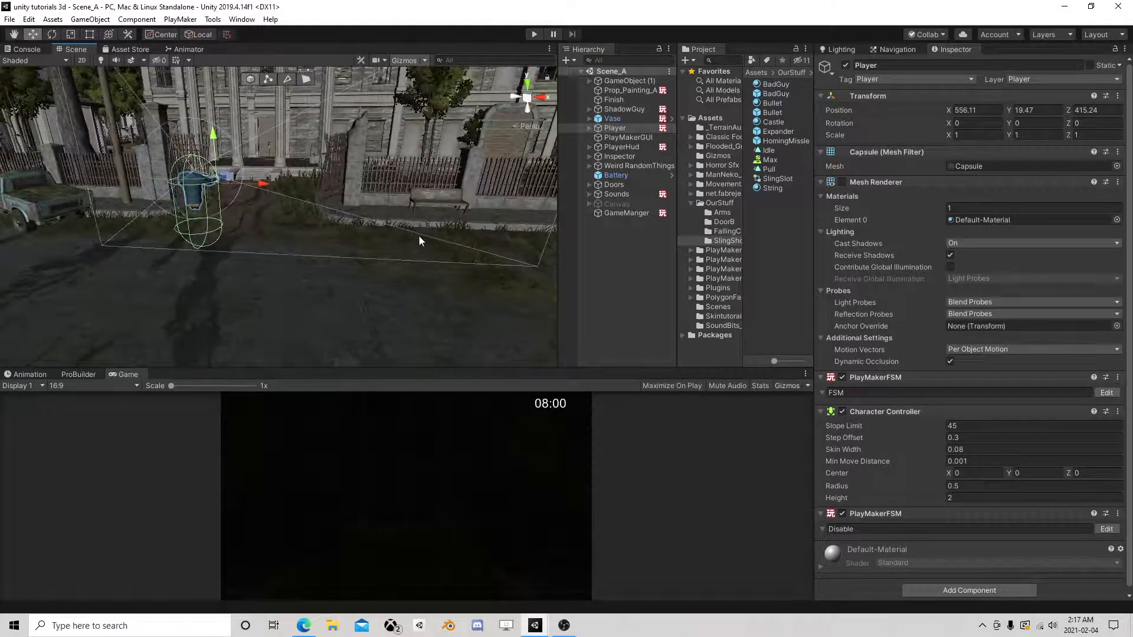
{"action": "right_click_drag", "start_coordinate": [419, 236], "coordinate": [392, 232]}
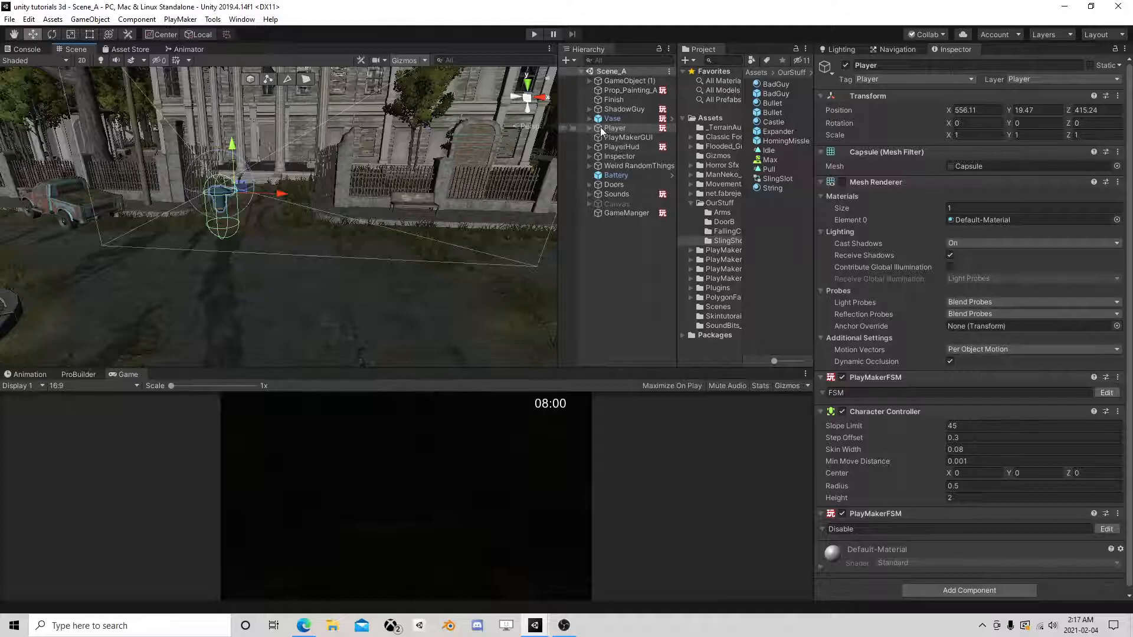
Return to the 2D view of the PlayerHud canvas and rename its Text child object to Time.
{"action": "left_click", "coordinate": [84, 60]}
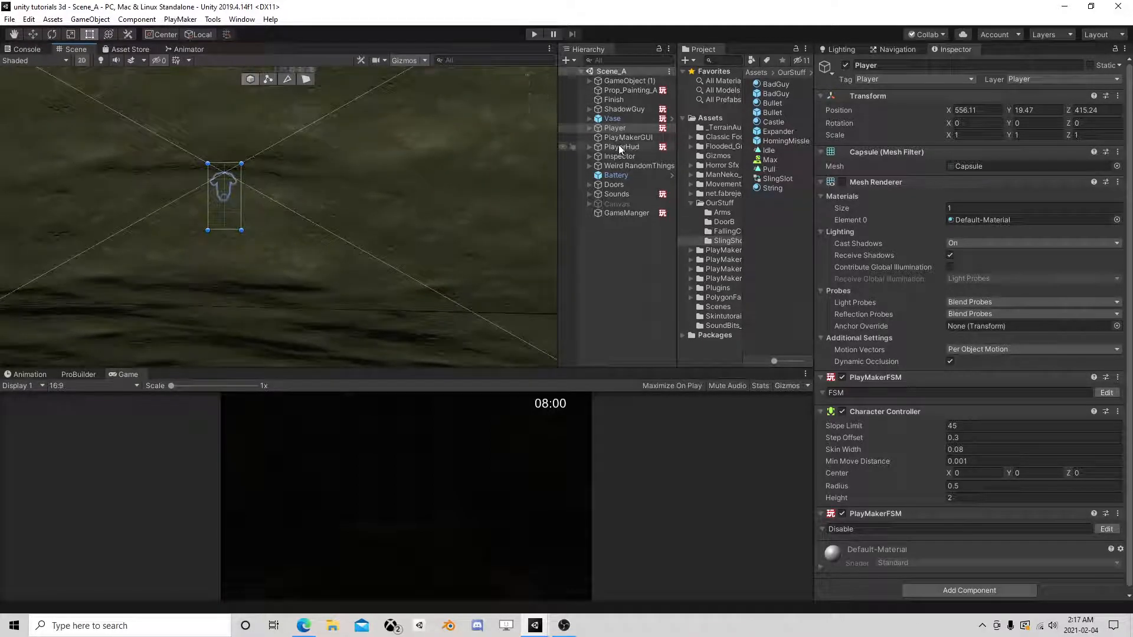
{"action": "double_click", "coordinate": [621, 148]}
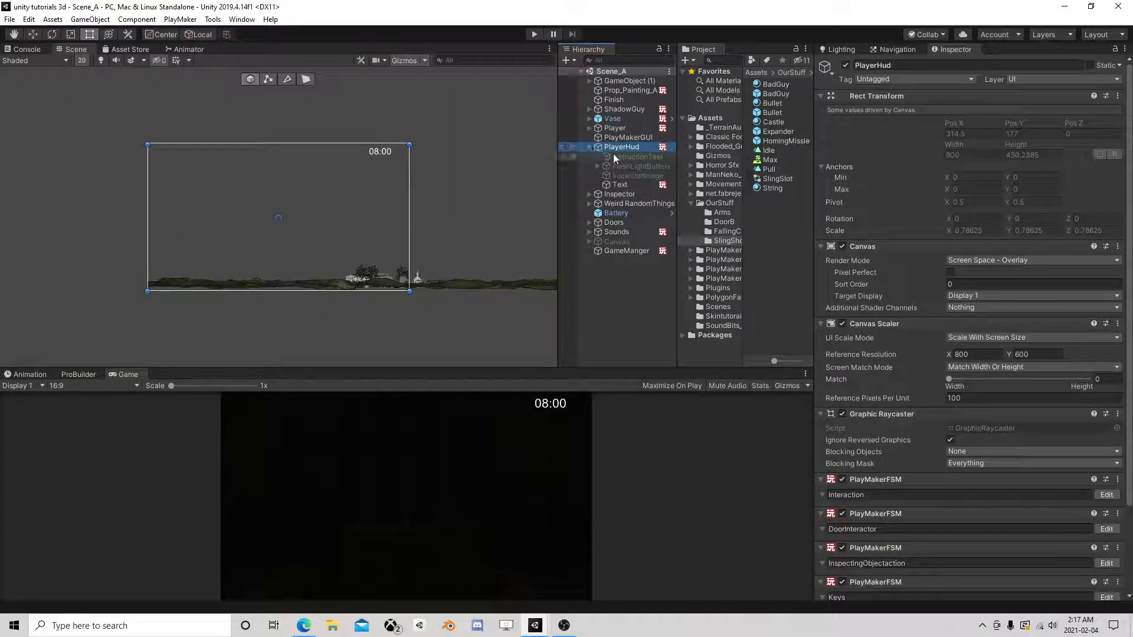
{"action": "left_click", "coordinate": [624, 183]}
{"action": "key", "text": "F2"}
{"action": "type", "text": "Time"}
{"action": "key", "text": "Return"}
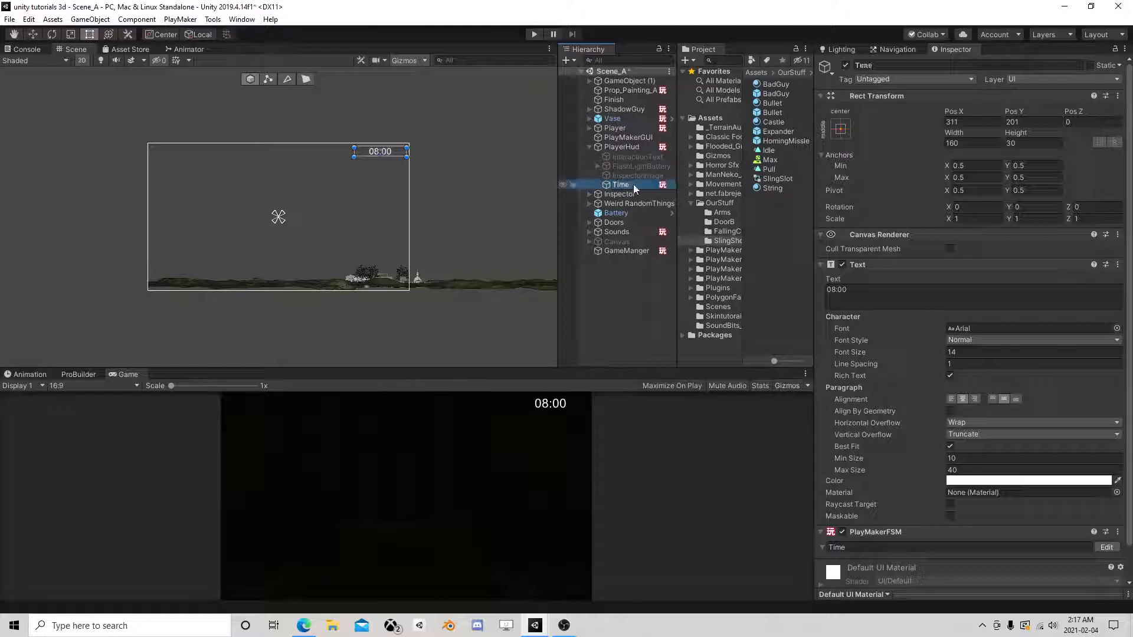
Try a new UI Text under PlayerHud in the canvas's upper-left corner at about X -313, Y 201, and delete it.
{"action": "right_click", "coordinate": [621, 147]}
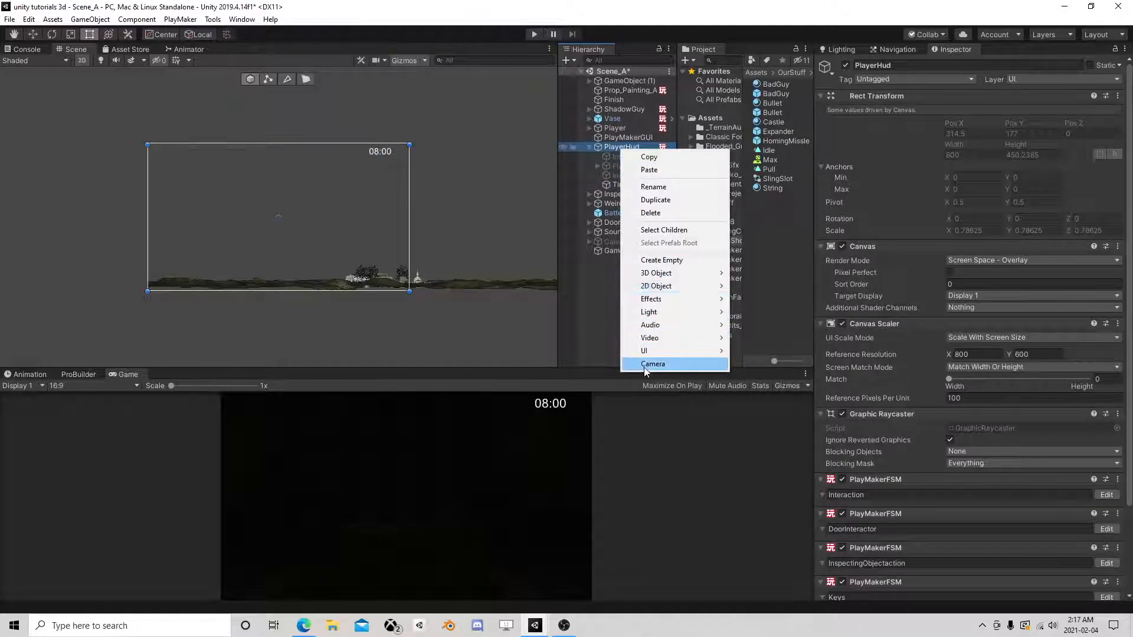
{"action": "mouse_move", "coordinate": [651, 350]}
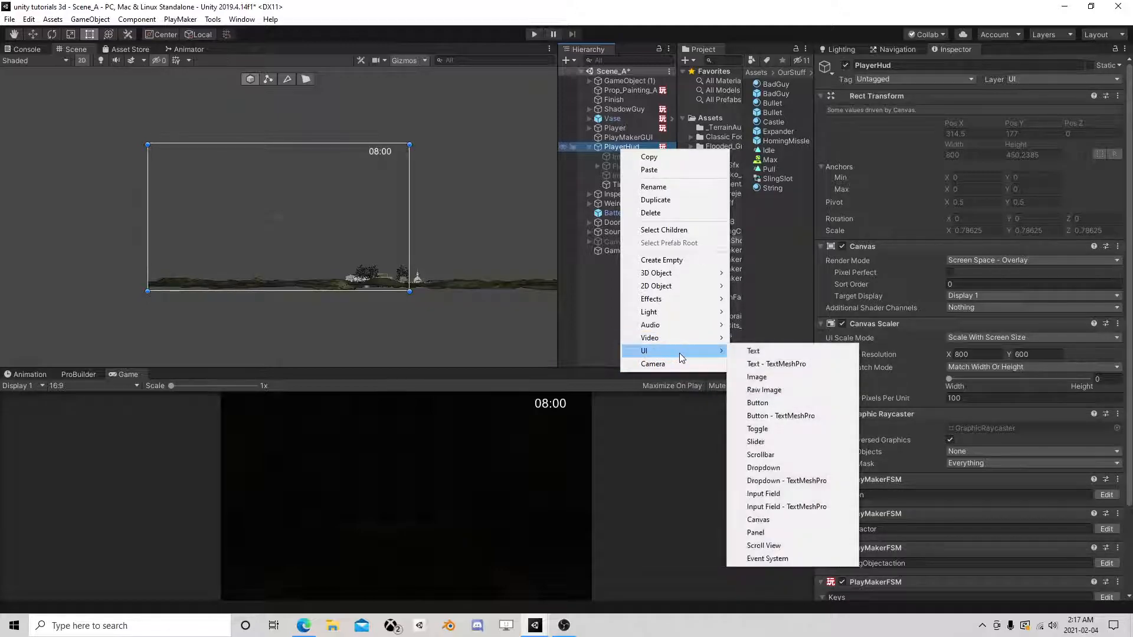
{"action": "left_click", "coordinate": [773, 351]}
{"action": "left_click", "coordinate": [33, 34]}
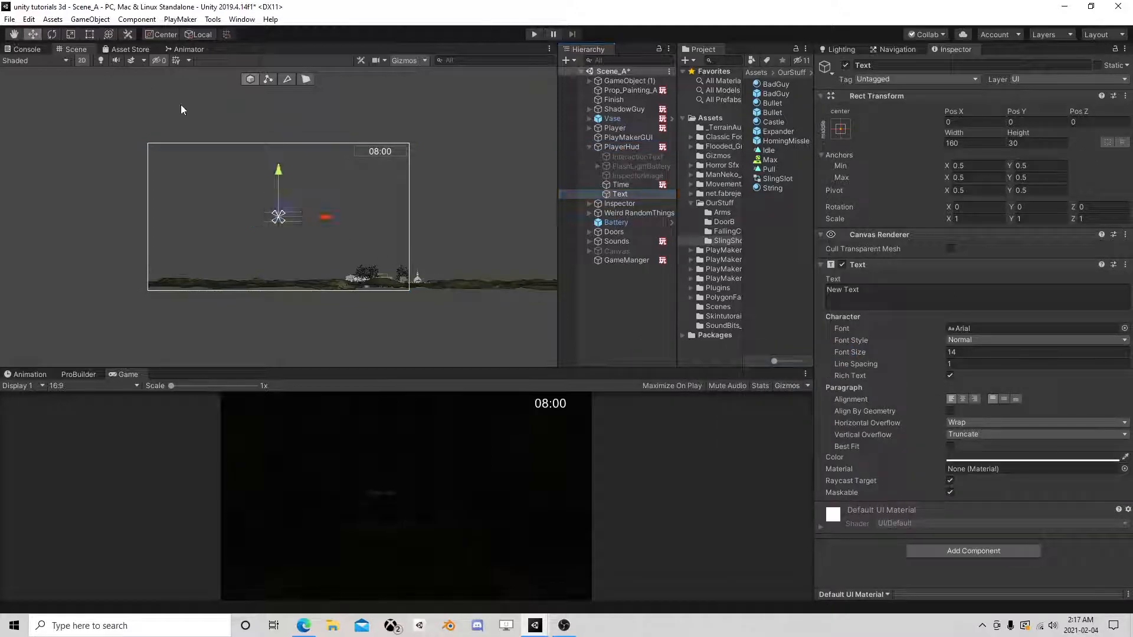
{"action": "left_click_drag", "start_coordinate": [289, 214], "coordinate": [186, 144]}
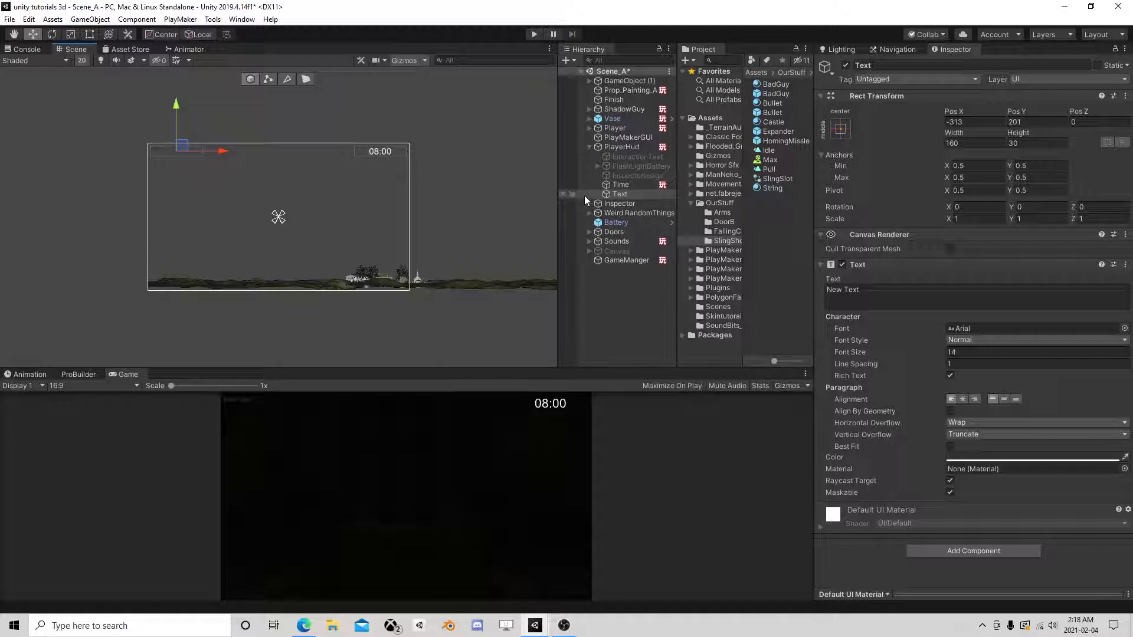
{"action": "left_click", "coordinate": [615, 194]}
{"action": "key", "text": "Delete"}
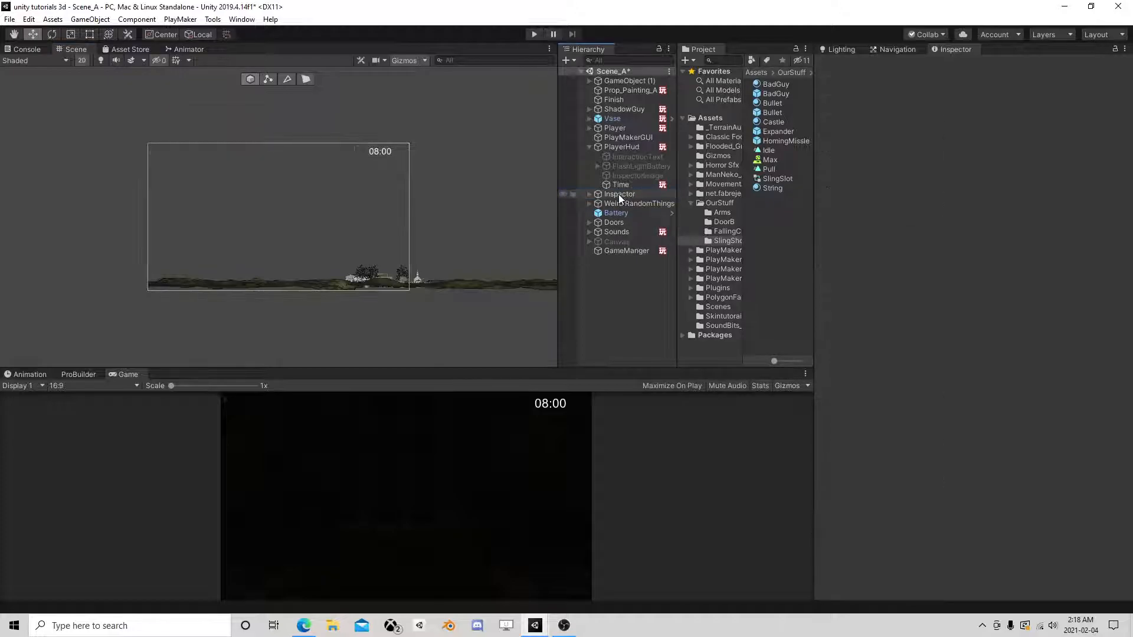
Add a UI Slider as a child of PlayerHud and delete its Handle Slide Area.
{"action": "left_click", "coordinate": [622, 147]}
{"action": "right_click", "coordinate": [624, 147]}
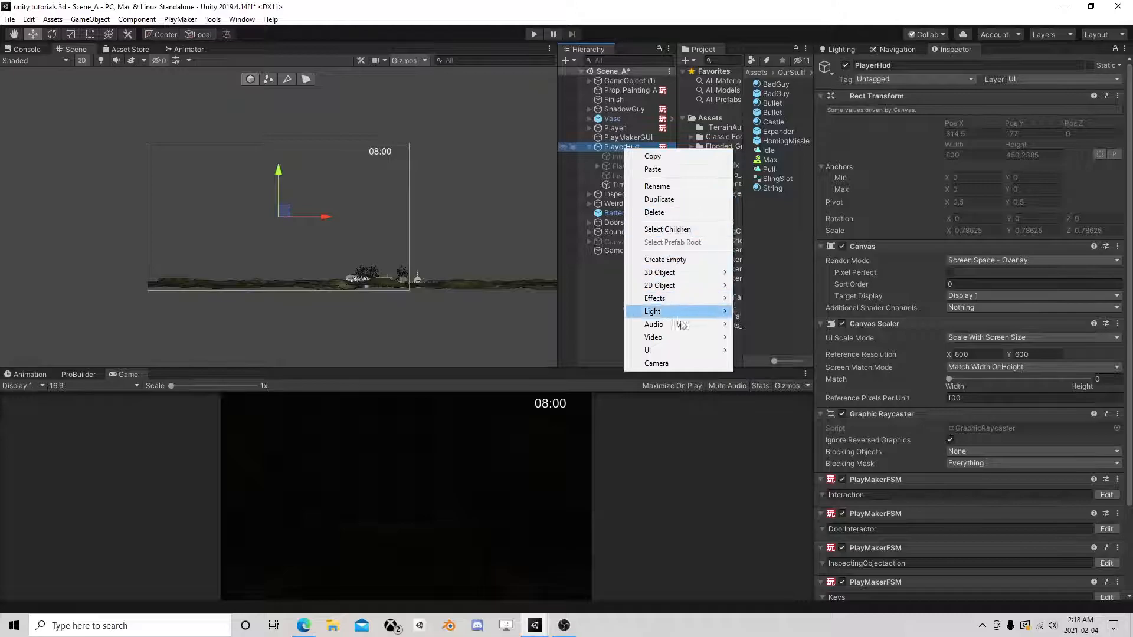
{"action": "mouse_move", "coordinate": [679, 354]}
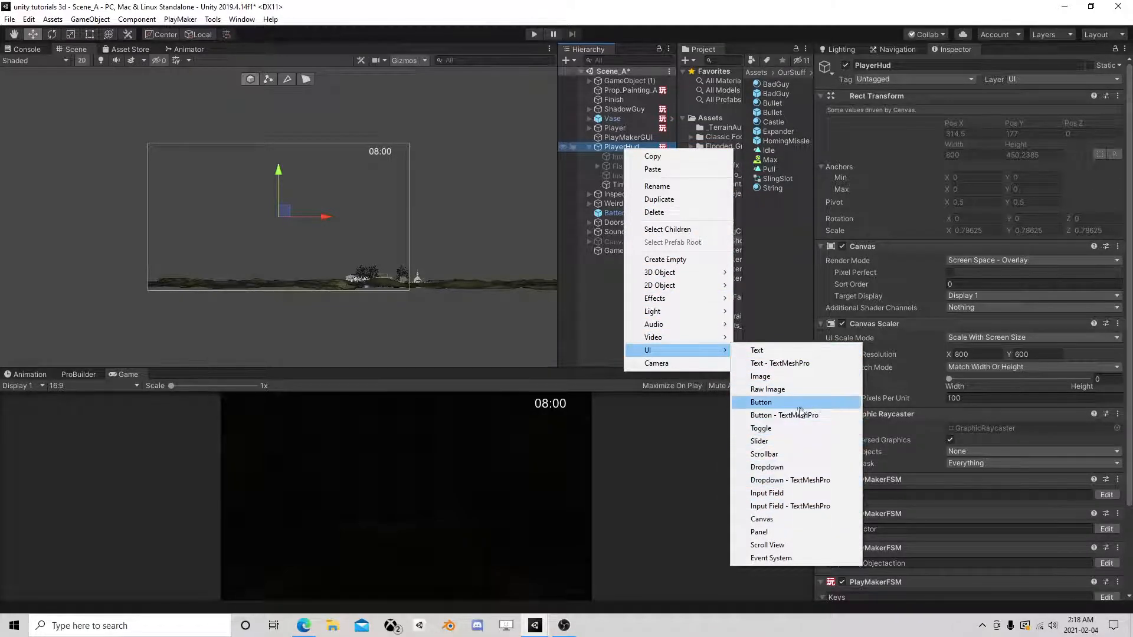
{"action": "left_click", "coordinate": [777, 442]}
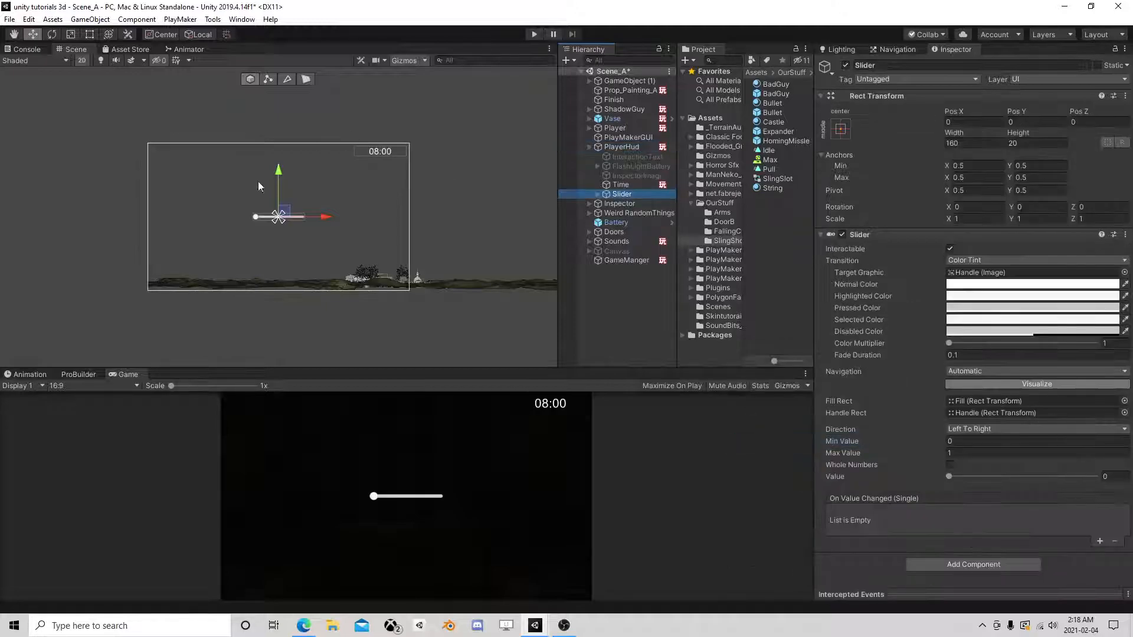
{"action": "left_click", "coordinate": [597, 194]}
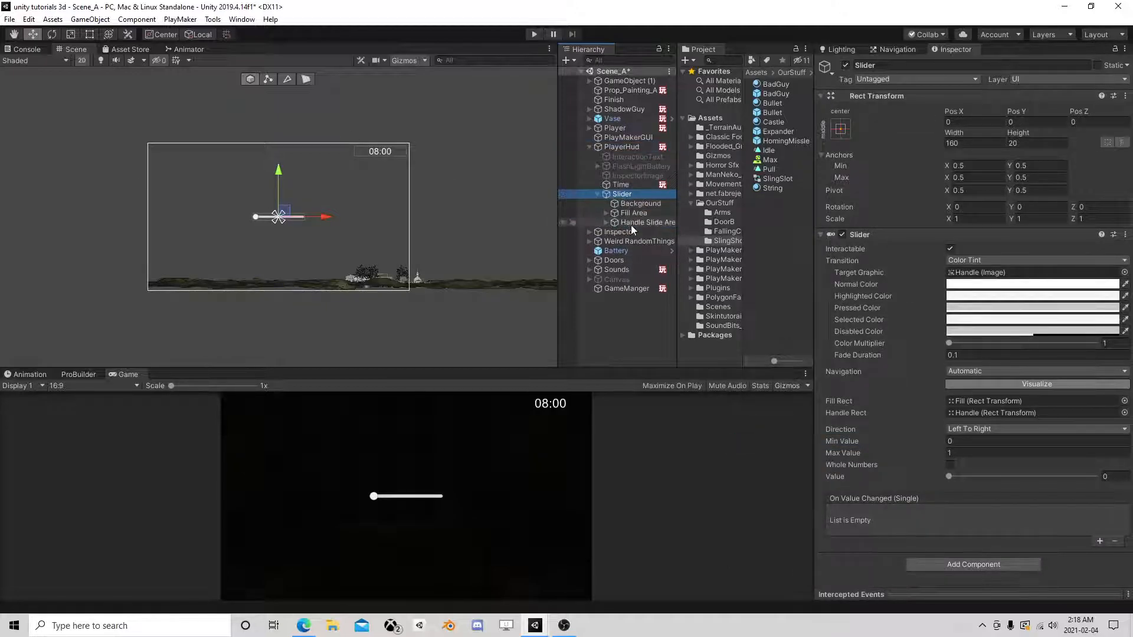
{"action": "left_click", "coordinate": [635, 223]}
{"action": "key", "text": "Delete"}
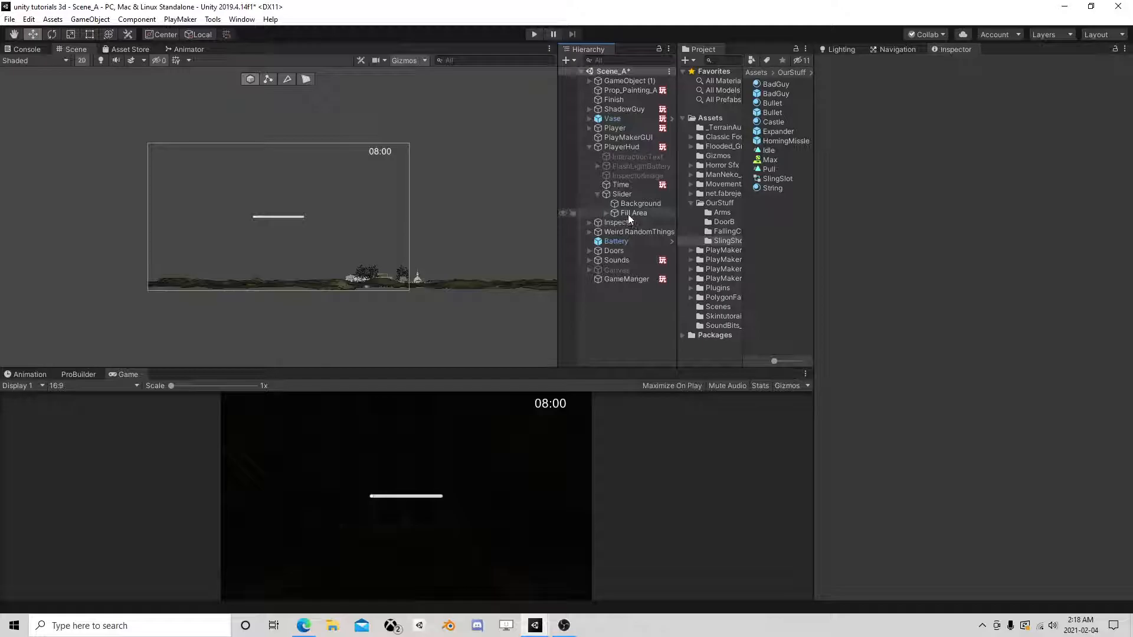
Set the width of the Slider's Fill object to 0.
{"action": "left_click", "coordinate": [606, 213]}
{"action": "left_click", "coordinate": [630, 222]}
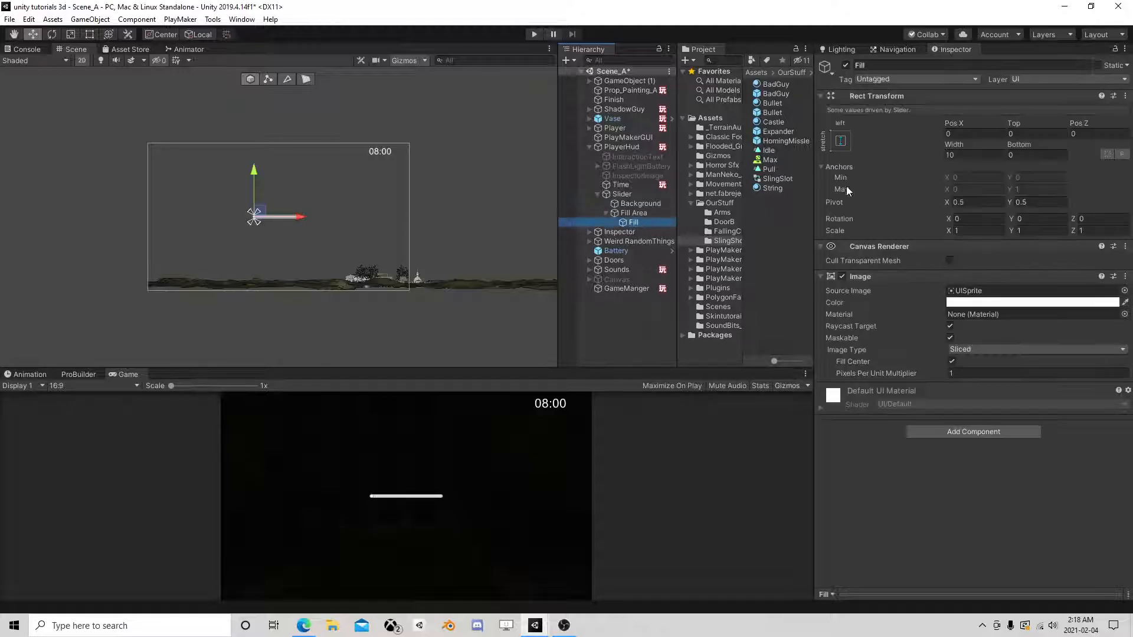
{"action": "left_click", "coordinate": [957, 154]}
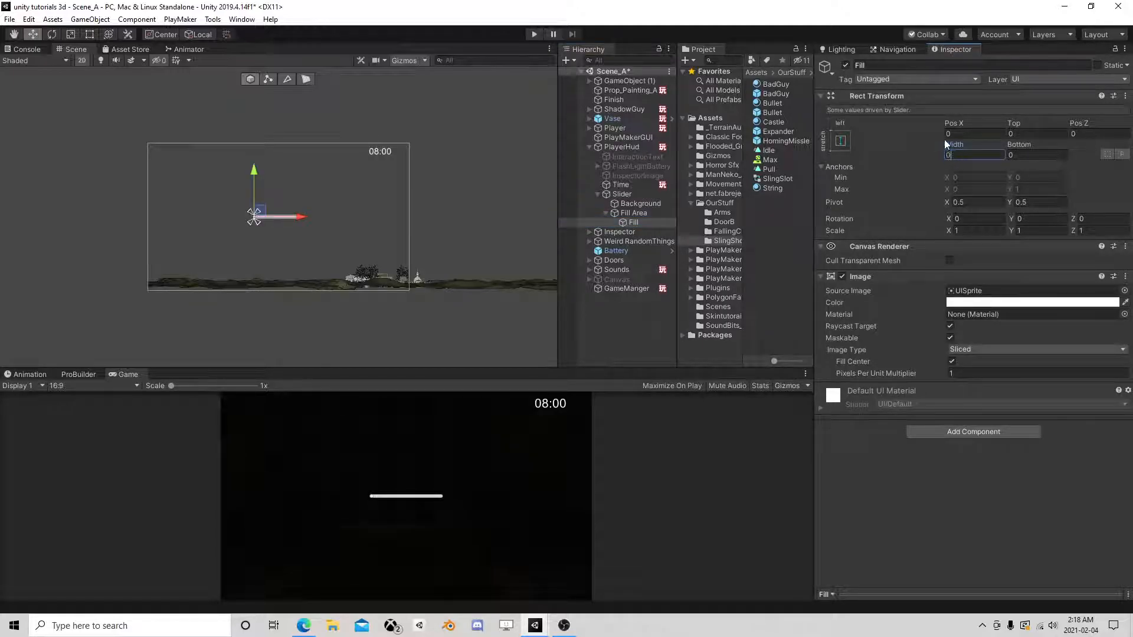
{"action": "type", "text": "0"}
Set the Left and Right offsets of the Slider's Fill Area to 0.
{"action": "left_click", "coordinate": [643, 213]}
{"action": "left_click", "coordinate": [955, 142]}
{"action": "type", "text": "0"}
{"action": "left_click", "coordinate": [968, 122]}
{"action": "type", "text": "0"}
{"action": "left_click", "coordinate": [640, 211]}
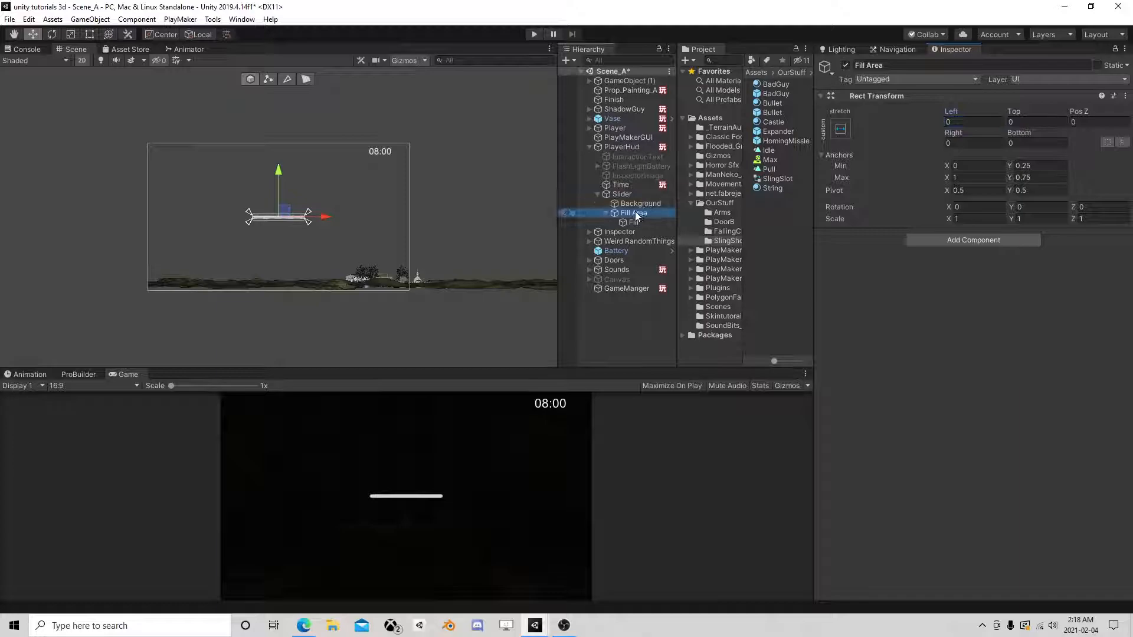
{"action": "left_click", "coordinate": [633, 220]}
Colour the Slider's Background image dark grey 272727 with an alpha of 145.
{"action": "left_click", "coordinate": [631, 206]}
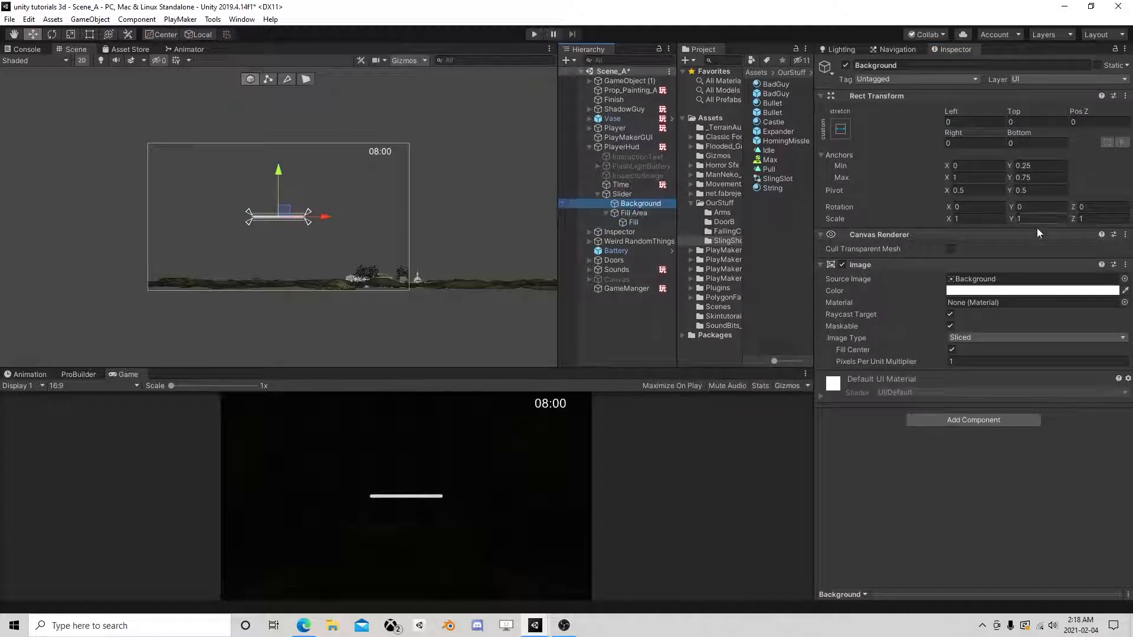
{"action": "left_click", "coordinate": [978, 290]}
{"action": "left_click_drag", "start_coordinate": [803, 248], "coordinate": [755, 256]}
{"action": "left_click_drag", "start_coordinate": [809, 371], "coordinate": [789, 372]}
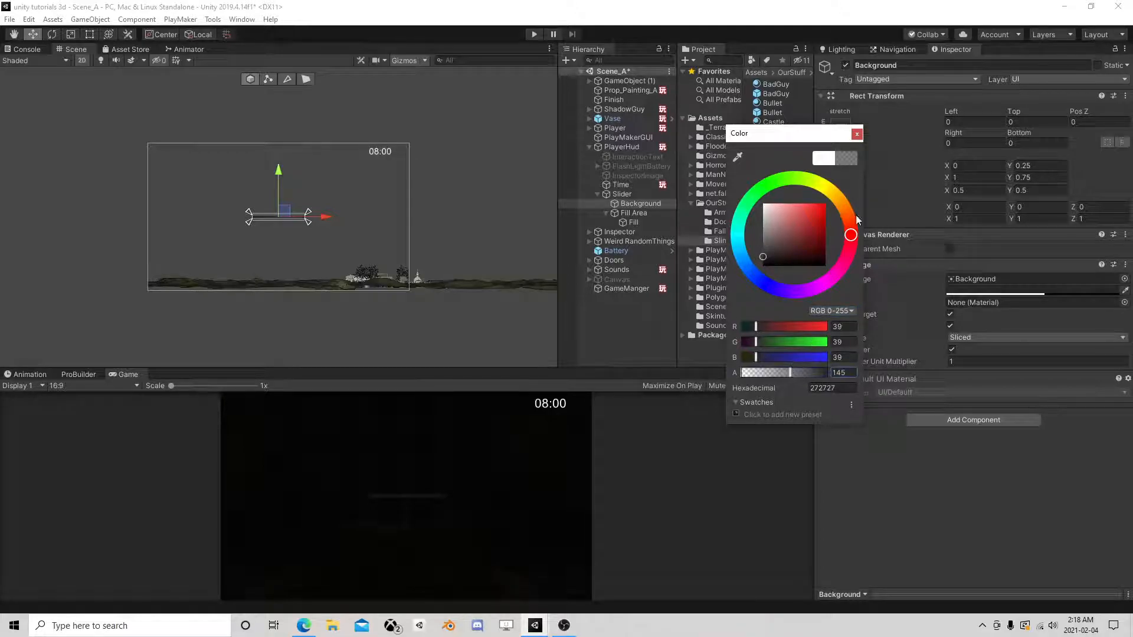
{"action": "left_click", "coordinate": [857, 135]}
Change the Slider's Fill image colour to a medium green.
{"action": "left_click", "coordinate": [625, 222]}
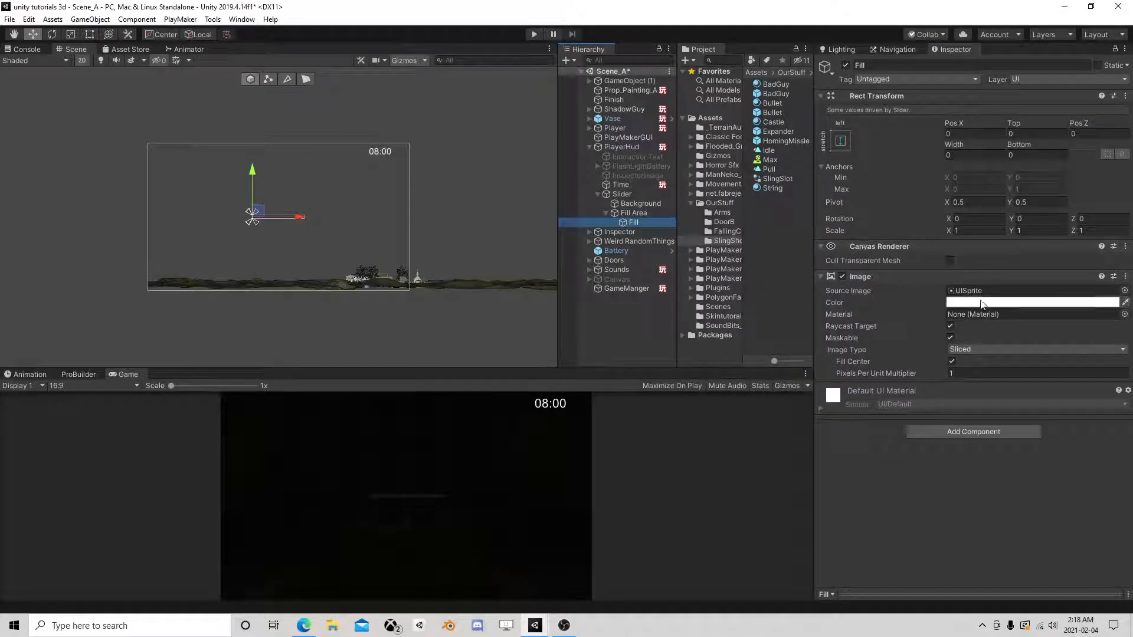
{"action": "left_click", "coordinate": [982, 303]}
{"action": "mouse_move", "coordinate": [765, 201]}
{"action": "left_mouse_down"}
{"action": "mouse_move", "coordinate": [755, 196]}
{"action": "mouse_move", "coordinate": [776, 185]}
{"action": "left_mouse_up"}
{"action": "left_click_drag", "start_coordinate": [814, 229], "coordinate": [828, 236]}
{"action": "left_click", "coordinate": [855, 136]}
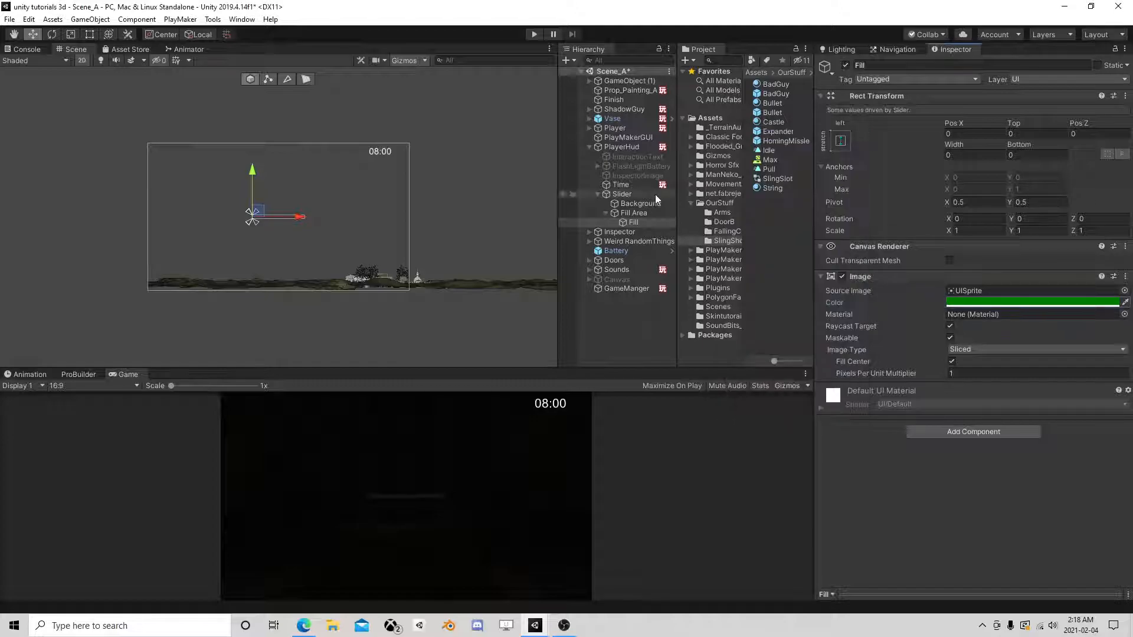
Restrict the Slider to whole numbers, with a maximum value of 100 and a current value of 100.
{"action": "left_click", "coordinate": [626, 196]}
{"action": "left_click_drag", "start_coordinate": [949, 499], "coordinate": [1105, 486]}
{"action": "left_click", "coordinate": [950, 487]}
{"action": "left_click_drag", "start_coordinate": [1072, 499], "coordinate": [1120, 501]}
{"action": "left_click", "coordinate": [984, 476]}
{"action": "type", "text": "100"}
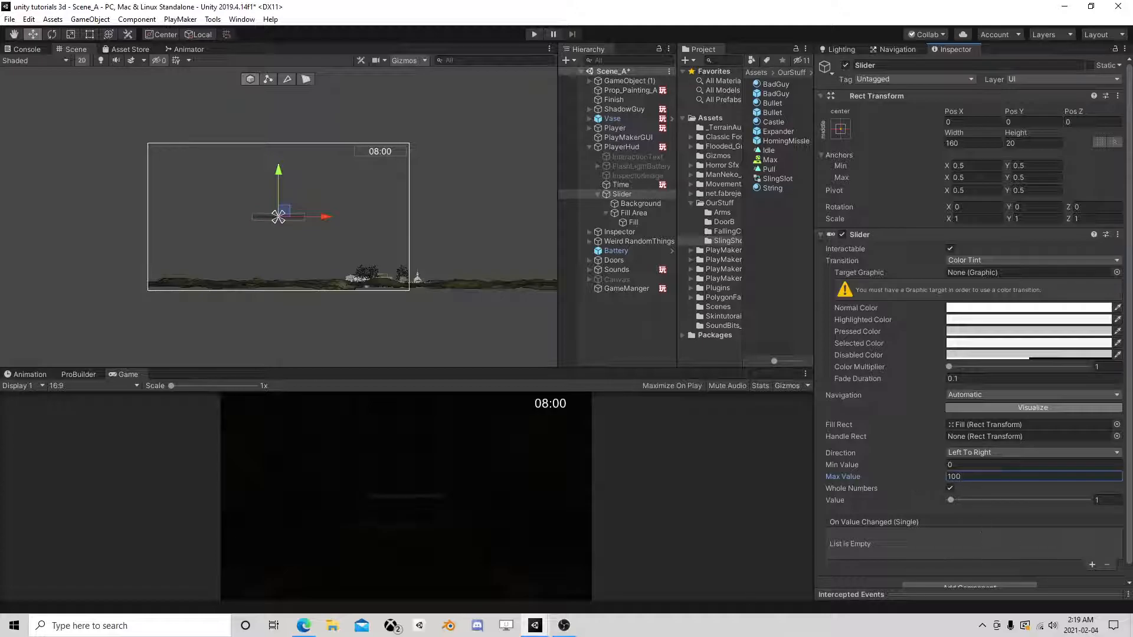
{"action": "left_click_drag", "start_coordinate": [954, 499], "coordinate": [1118, 473]}
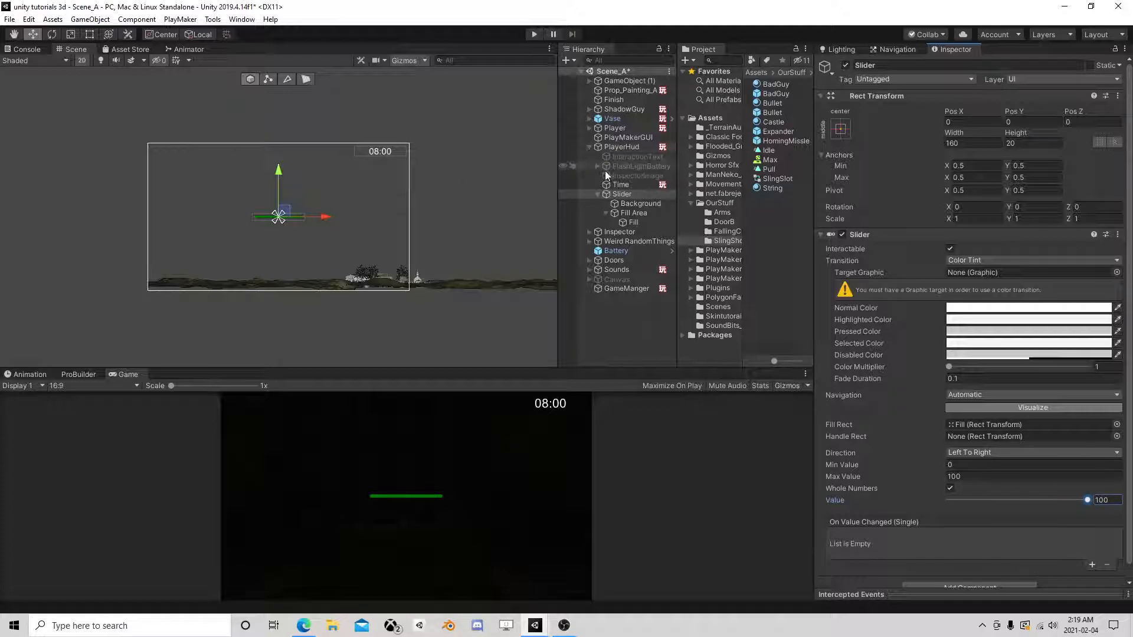
Move the Slider to the HUD's upper-left corner at about X -315, Y 210, and rename it Players Health.
{"action": "left_click", "coordinate": [597, 193]}
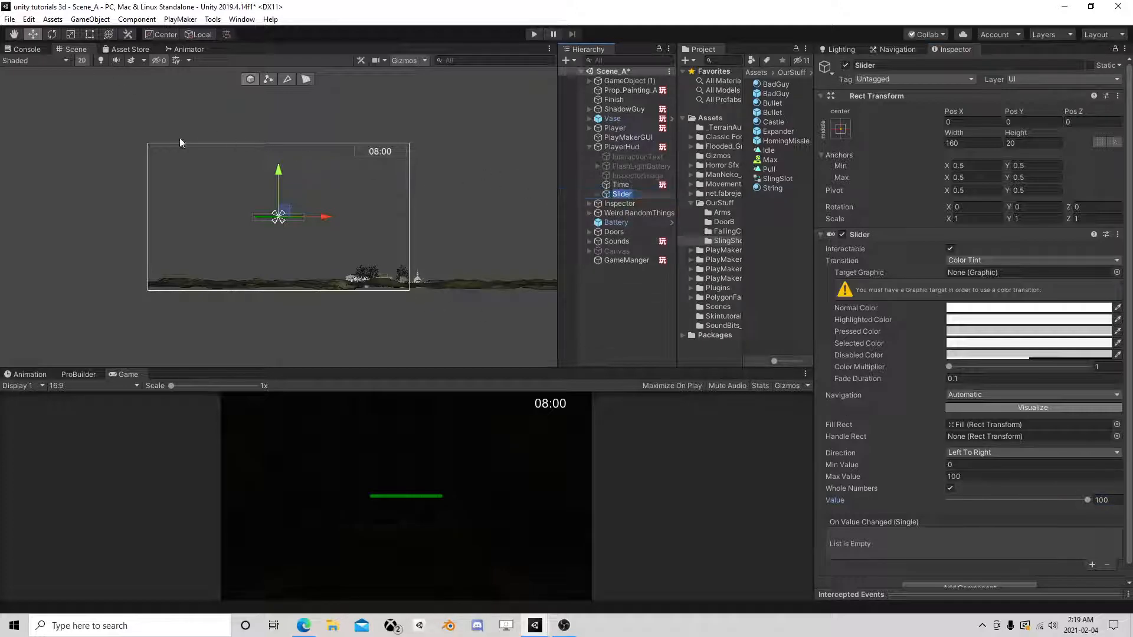
{"action": "left_click_drag", "start_coordinate": [283, 216], "coordinate": [182, 144]}
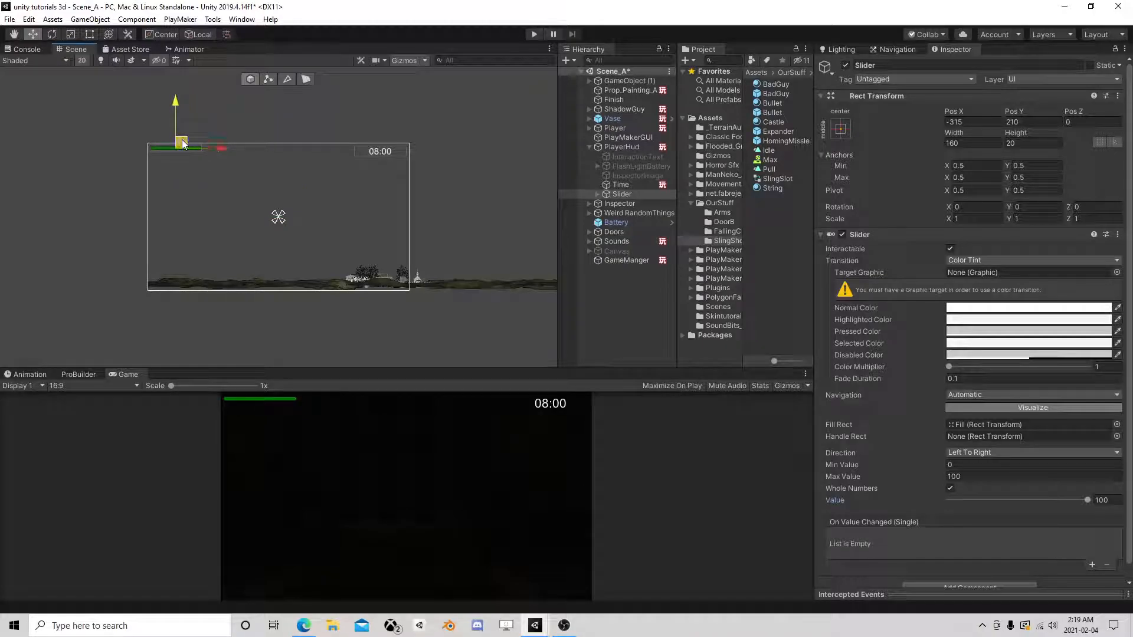
{"action": "left_click", "coordinate": [619, 195]}
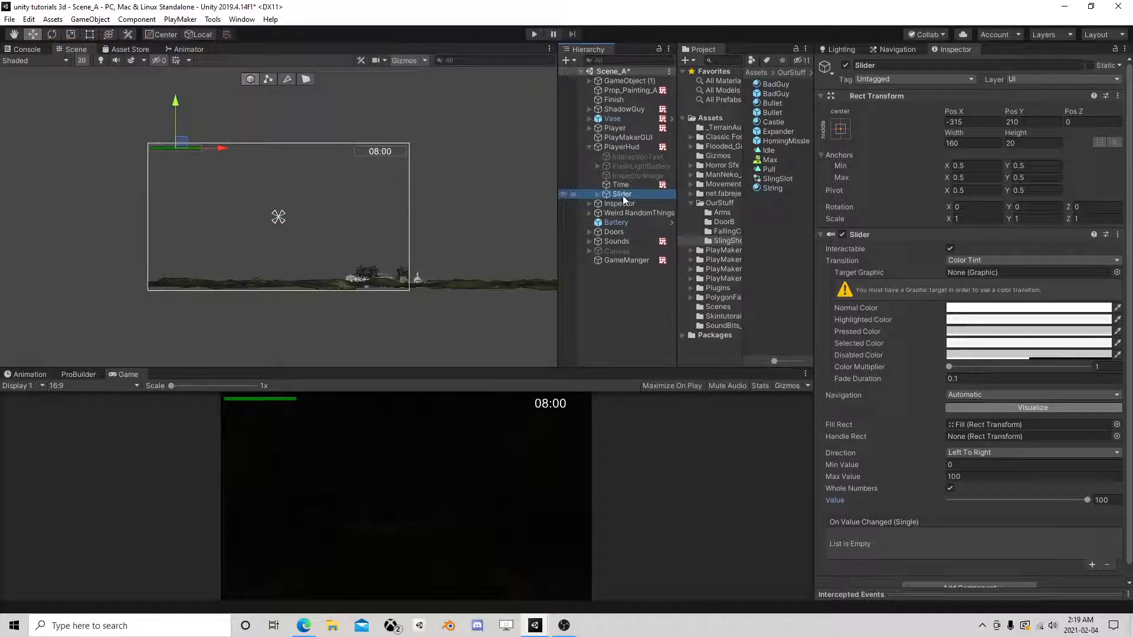
{"action": "type", "text": "Players Health"}
{"action": "key", "text": "Return"}
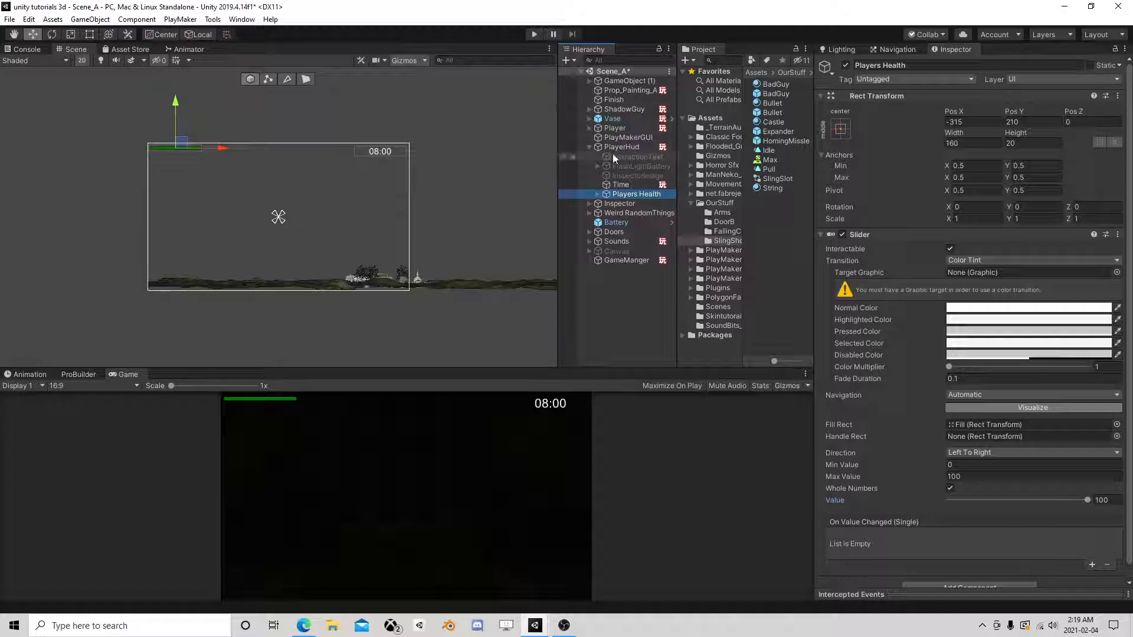
Anchor Players Health to the top left of the HUD and the Time text to the top right.
{"action": "left_click", "coordinate": [840, 129]}
{"action": "left_click", "coordinate": [881, 222]}
{"action": "left_click", "coordinate": [642, 322]}
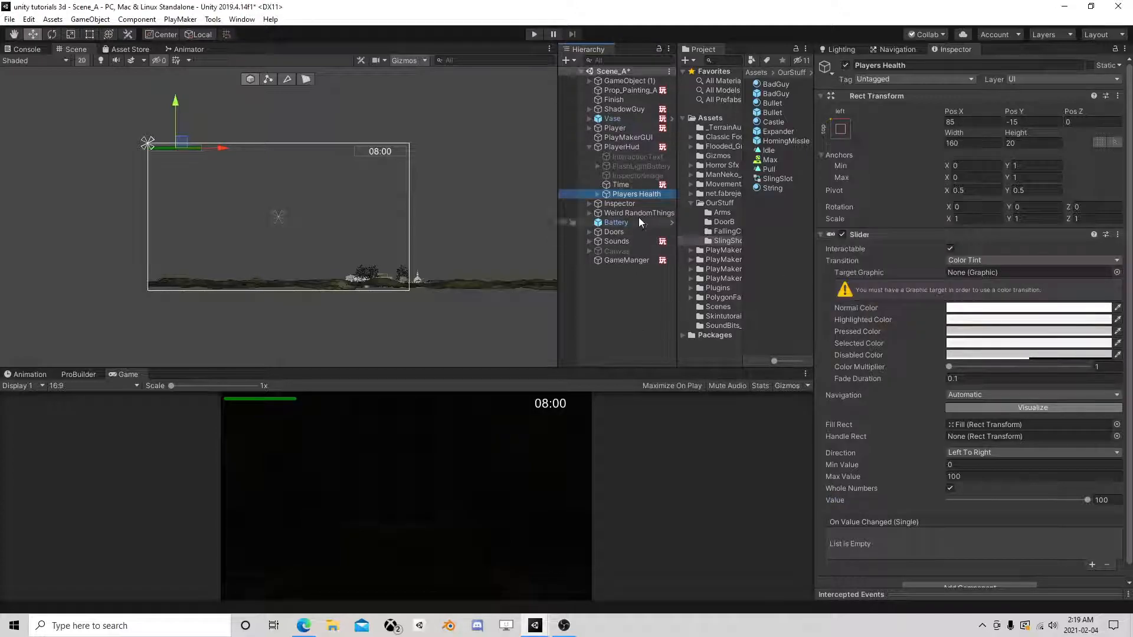
{"action": "left_click", "coordinate": [629, 186]}
{"action": "left_click", "coordinate": [837, 130]}
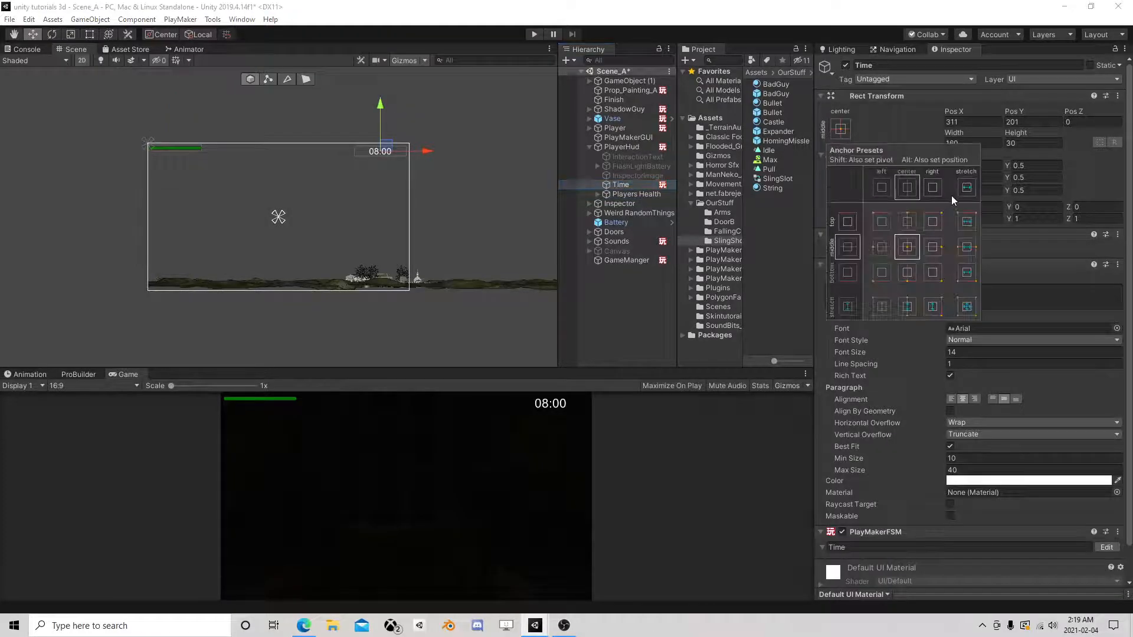
{"action": "left_click", "coordinate": [937, 221]}
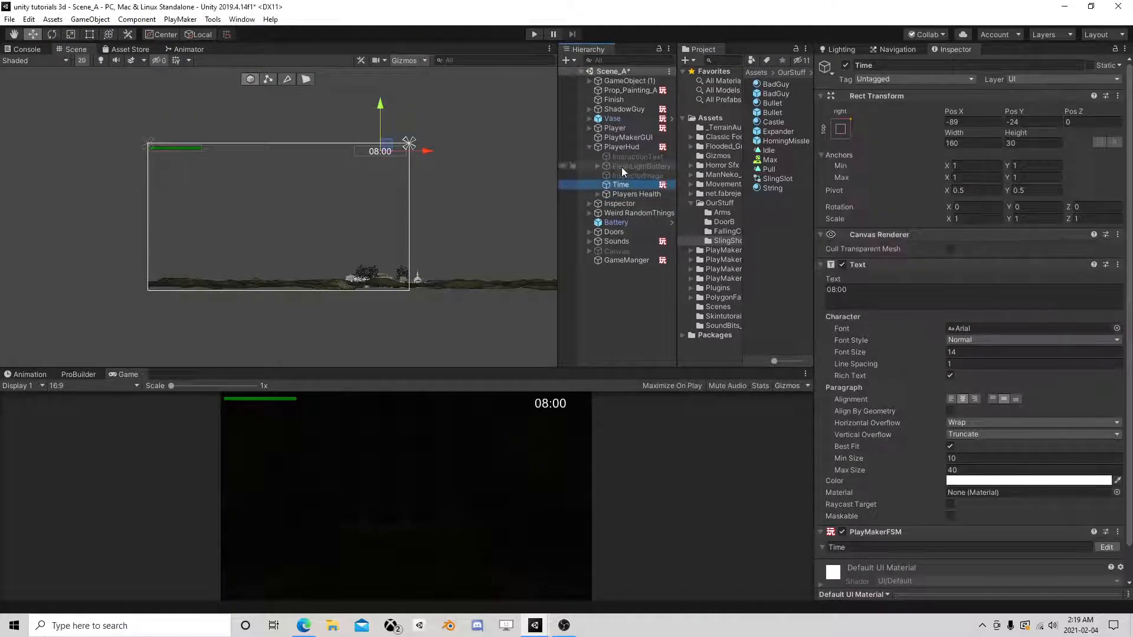
Add a UI Text named Gun to PlayerHud and place it under the health bar at about X -308, Y 172.
{"action": "left_click", "coordinate": [620, 147]}
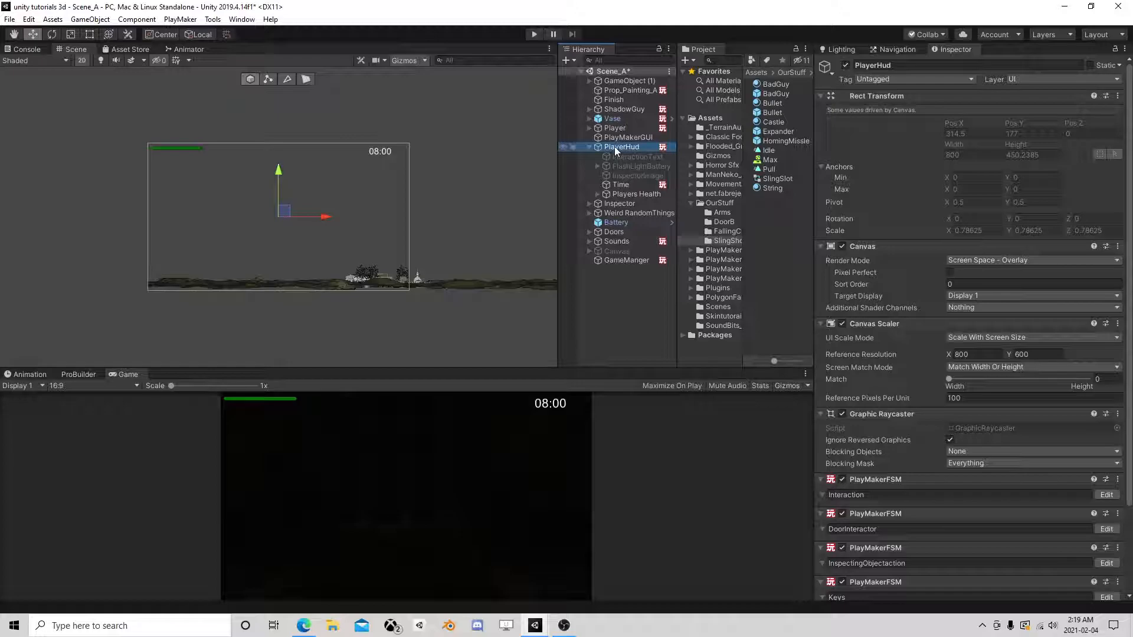
{"action": "right_click", "coordinate": [615, 146]}
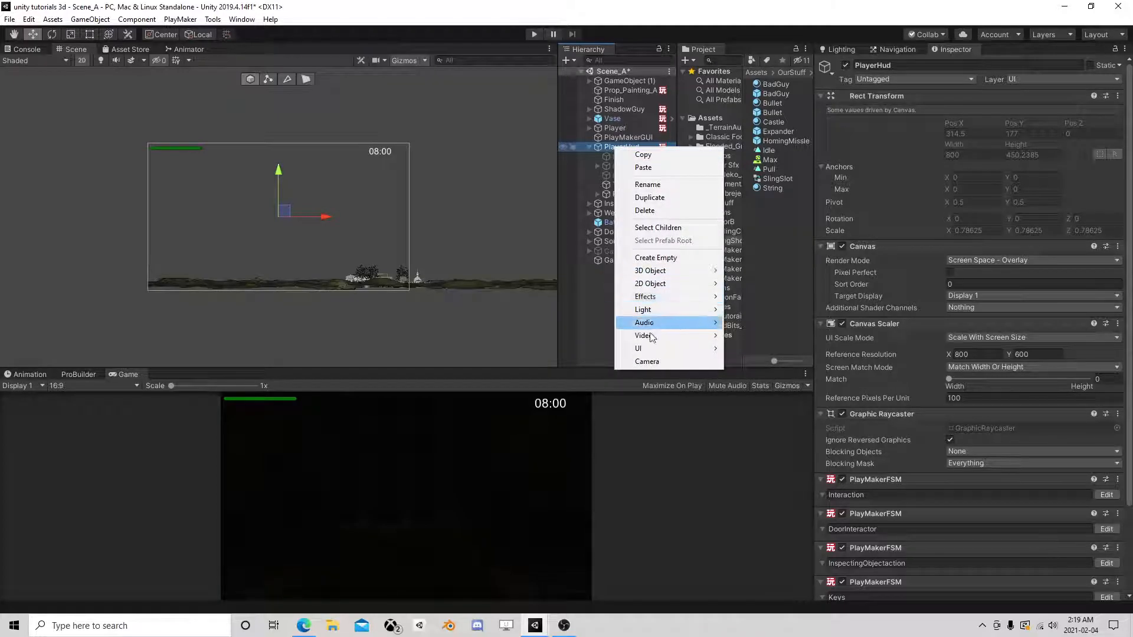
{"action": "mouse_move", "coordinate": [655, 348]}
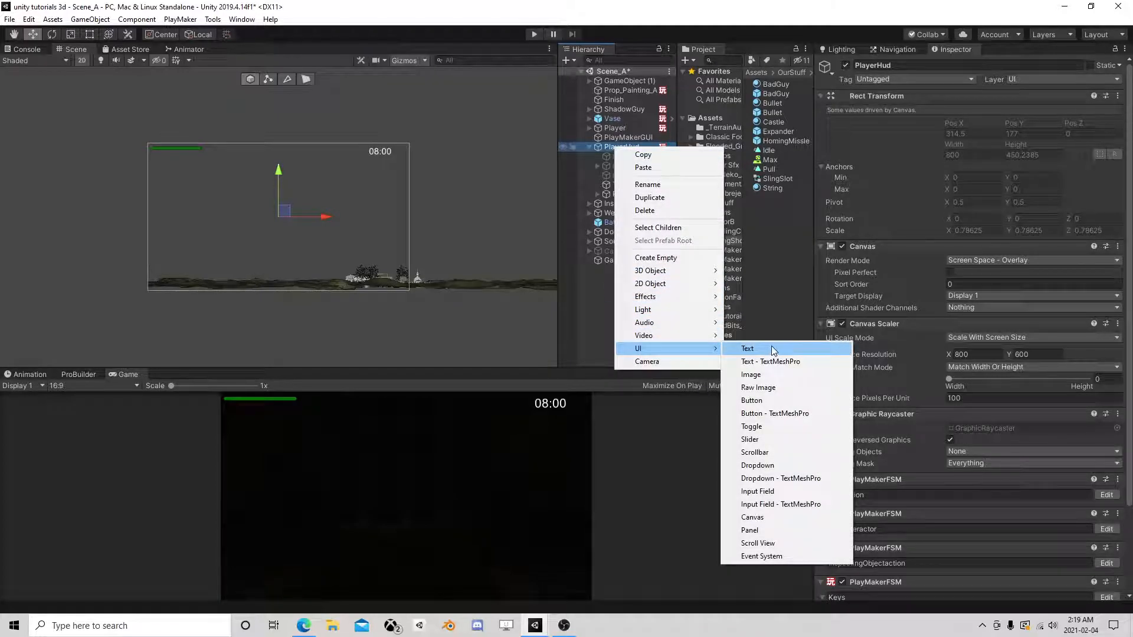
{"action": "left_click", "coordinate": [773, 349]}
{"action": "left_click_drag", "start_coordinate": [284, 211], "coordinate": [184, 159]}
{"action": "left_click", "coordinate": [630, 204]}
{"action": "key", "text": "F2"}
{"action": "type", "text": "Gun"}
{"action": "key", "text": "Return"}
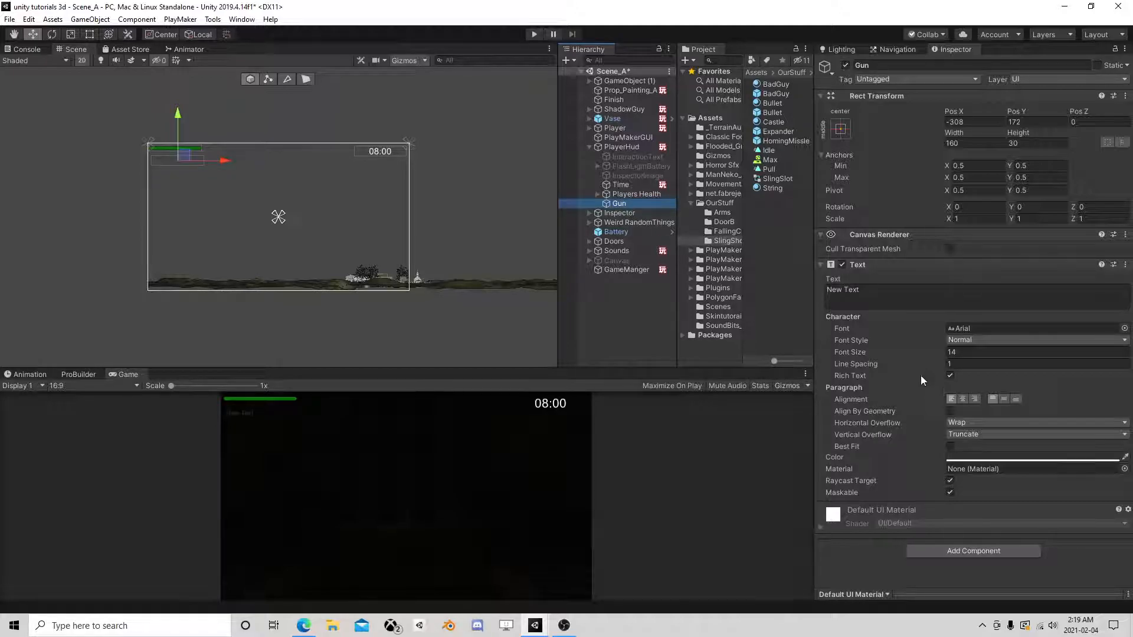
Centre the Gun text in its box, make it white with Best Fit enabled, and deactivate the Gun object.
{"action": "left_click", "coordinate": [963, 399]}
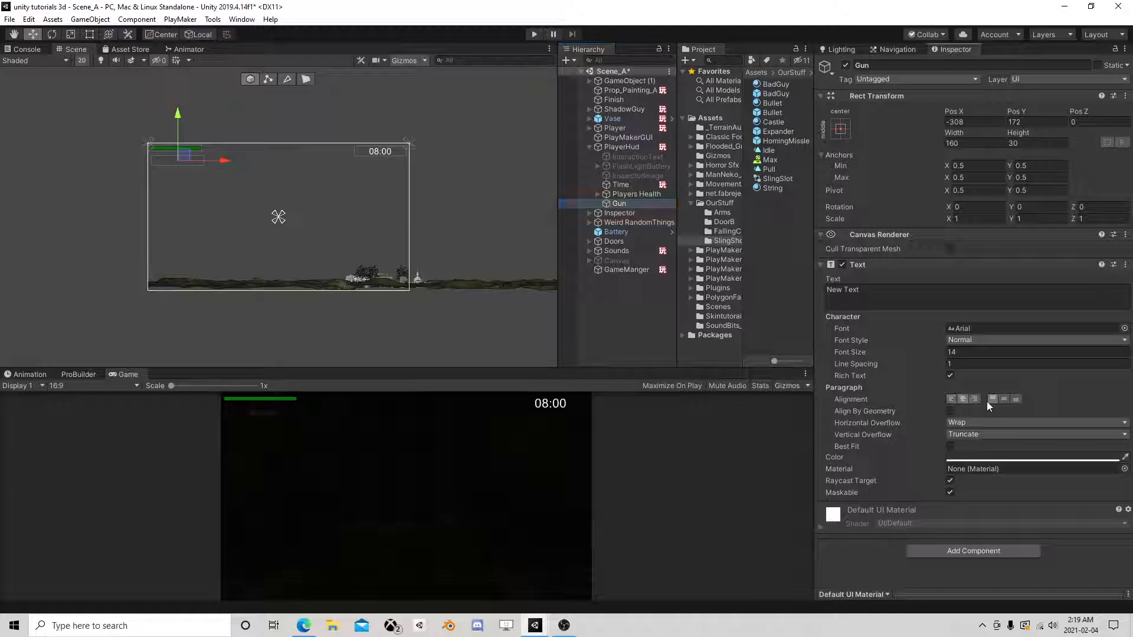
{"action": "left_click", "coordinate": [977, 458]}
{"action": "left_click_drag", "start_coordinate": [784, 219], "coordinate": [765, 204]}
{"action": "left_click", "coordinate": [857, 134]}
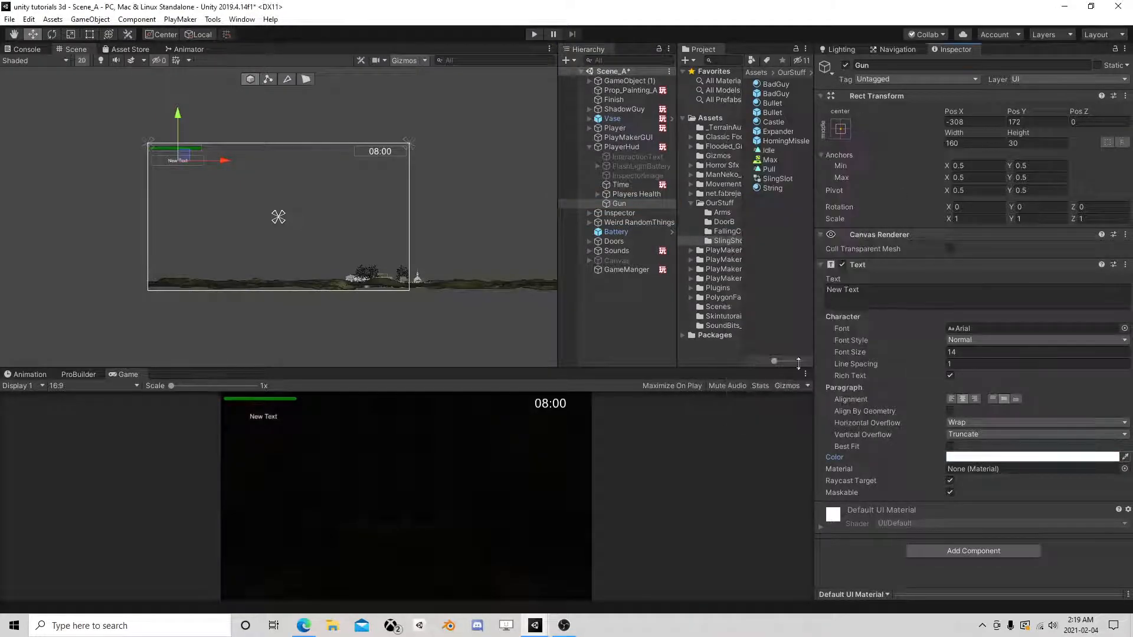
{"action": "left_click", "coordinate": [950, 447]}
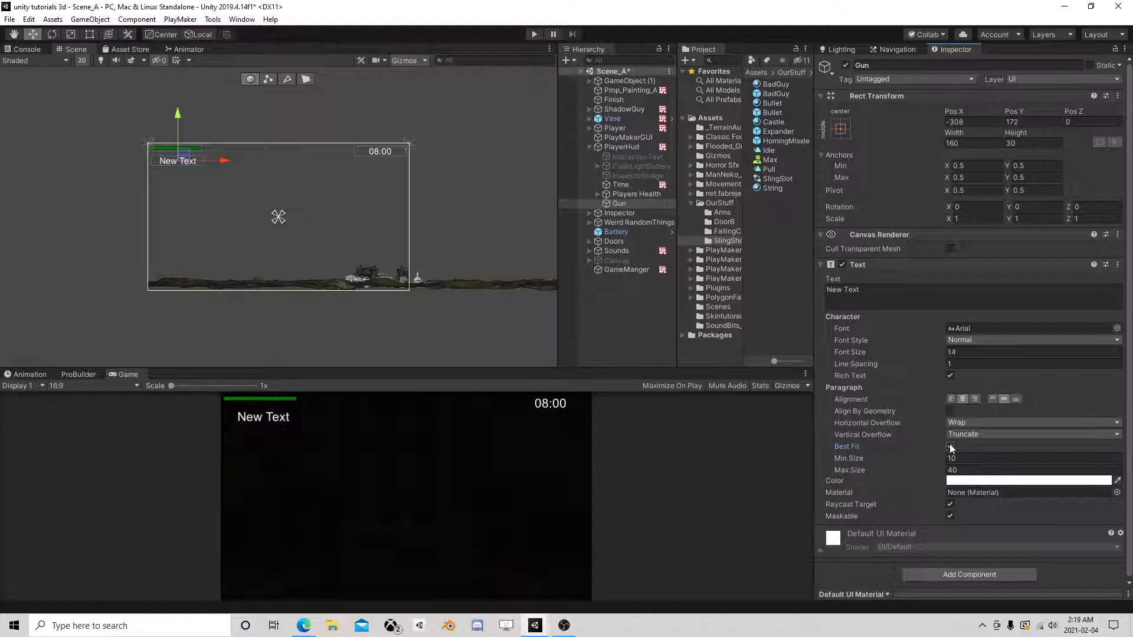
{"action": "left_click", "coordinate": [846, 66]}
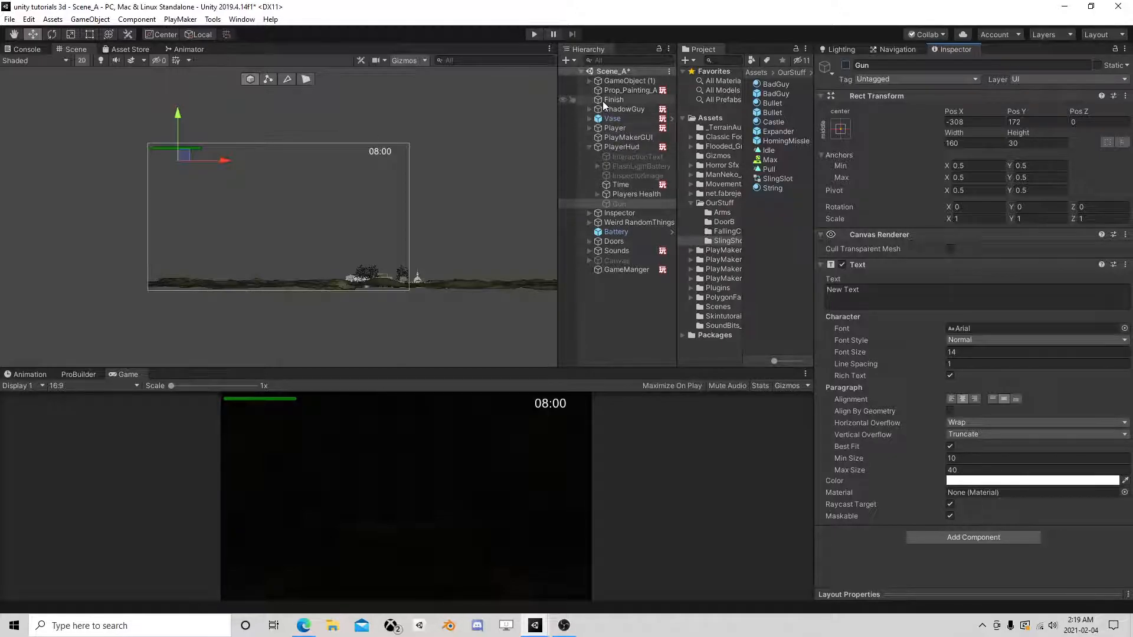
Add a PlayMakerFSM component to the PistolArms object nested under the Player's Arms object.
{"action": "left_click", "coordinate": [612, 128]}
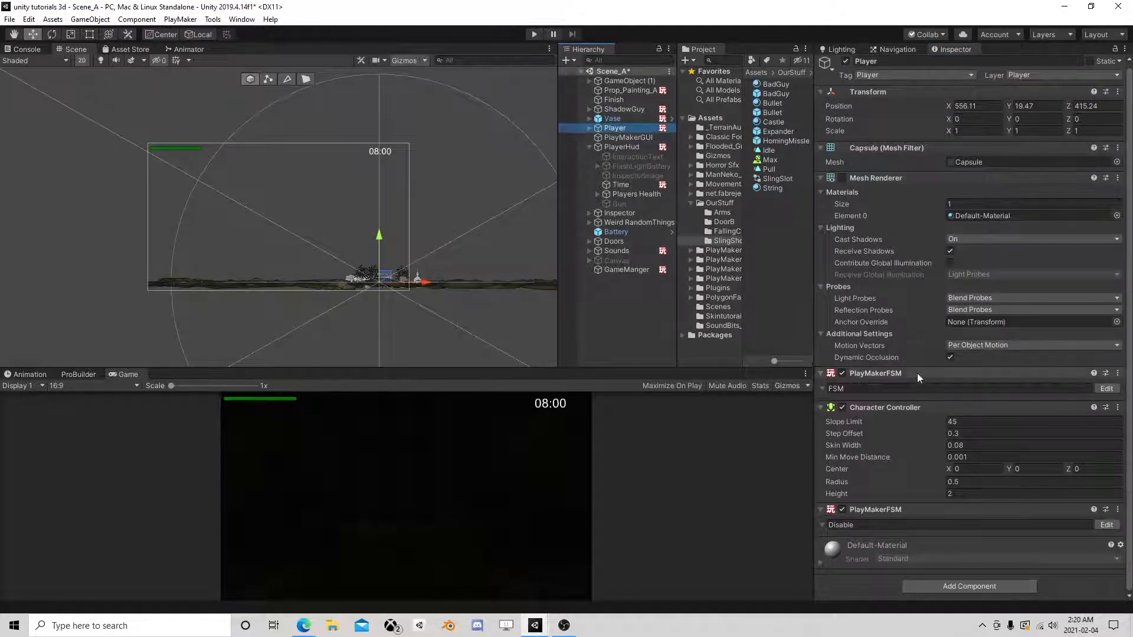
{"action": "left_click", "coordinate": [590, 128]}
{"action": "left_click", "coordinate": [597, 137]}
{"action": "left_click_drag", "start_coordinate": [557, 161], "coordinate": [435, 162]}
{"action": "left_click", "coordinate": [482, 147]}
{"action": "left_click", "coordinate": [489, 155]}
{"action": "left_click", "coordinate": [499, 166]}
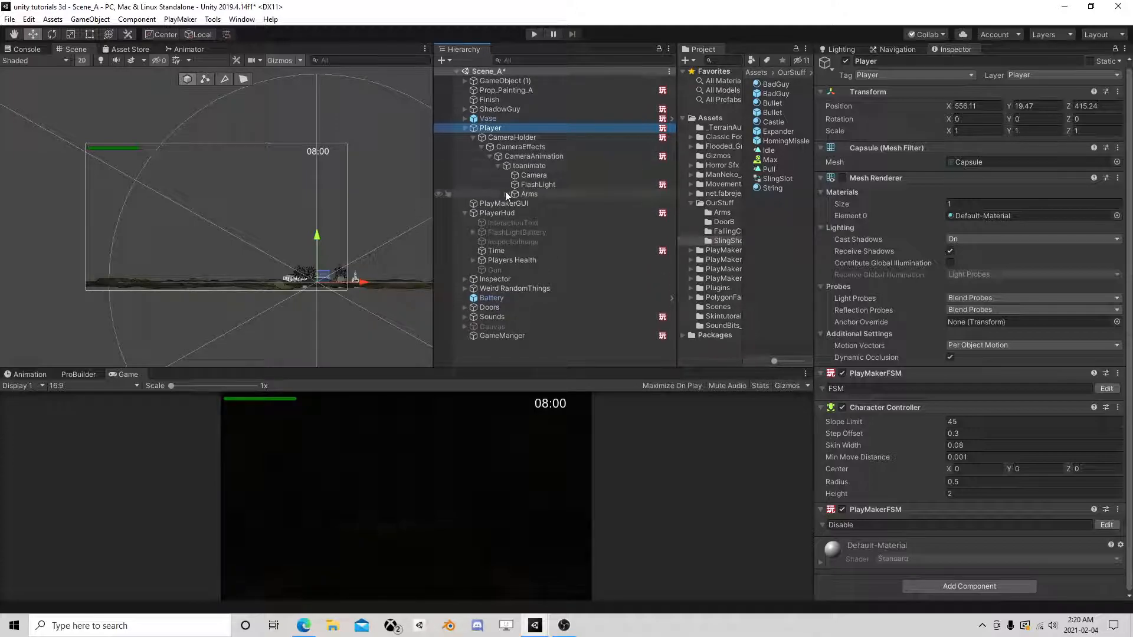
{"action": "left_click", "coordinate": [502, 193]}
{"action": "left_click", "coordinate": [507, 195]}
{"action": "left_click", "coordinate": [537, 205]}
{"action": "left_click", "coordinate": [543, 212]}
{"action": "left_click", "coordinate": [560, 205]}
{"action": "left_click", "coordinate": [561, 214]}
{"action": "left_click", "coordinate": [560, 204]}
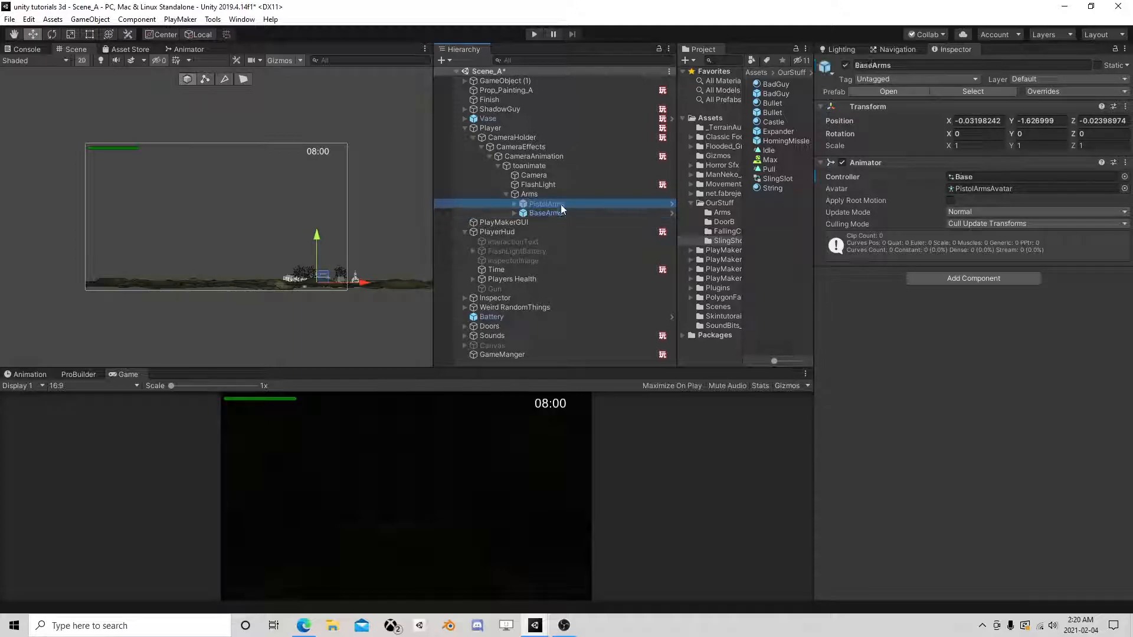
{"action": "left_click", "coordinate": [934, 276]}
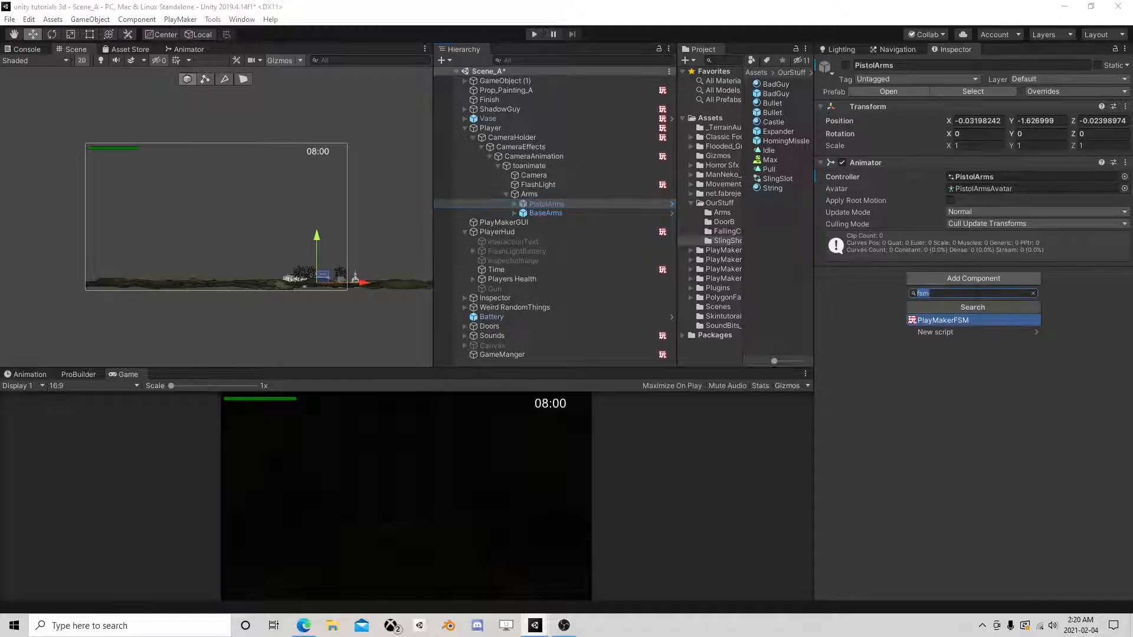
{"action": "left_click", "coordinate": [963, 323]}
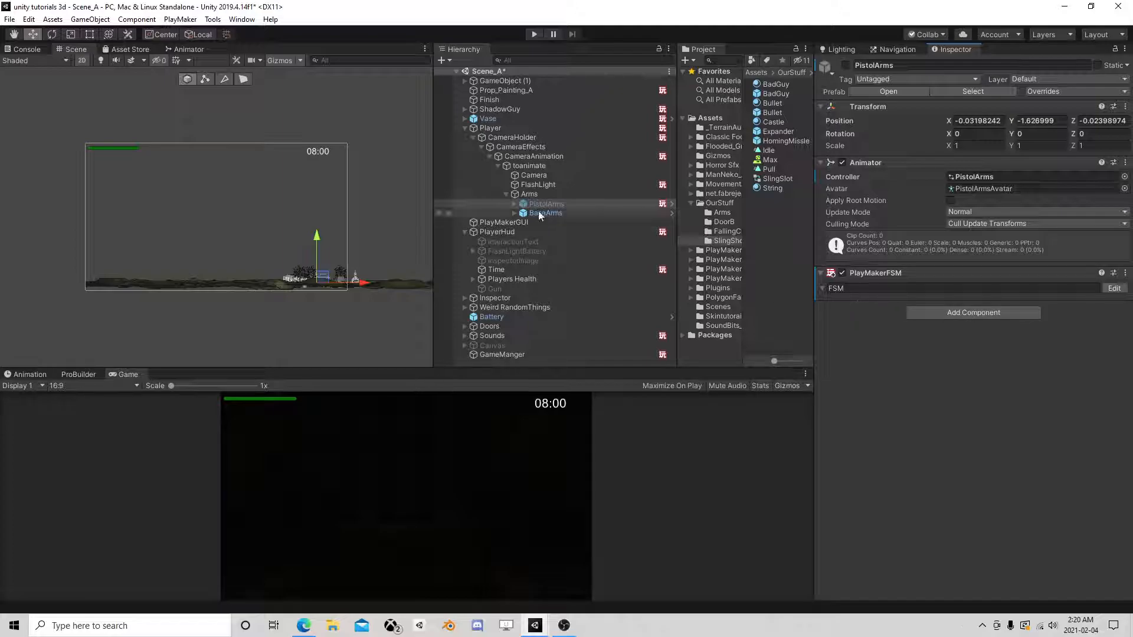
Unpack the PistolArms and BaseArms prefabs together.
{"action": "left_click", "coordinate": [1107, 289]}
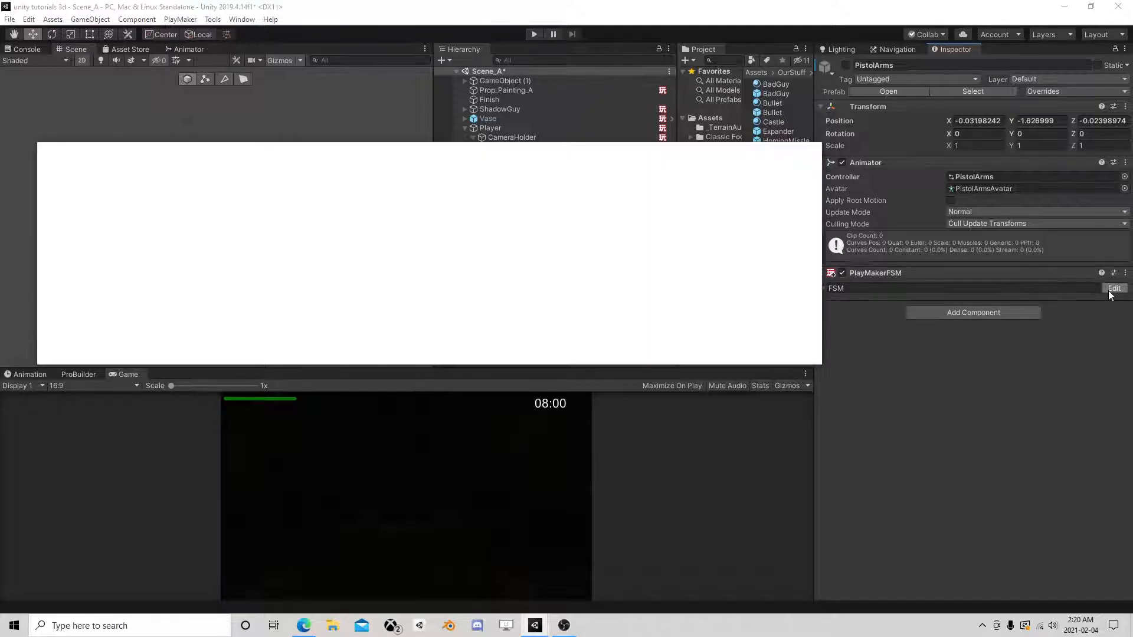
{"action": "left_click", "coordinate": [816, 148]}
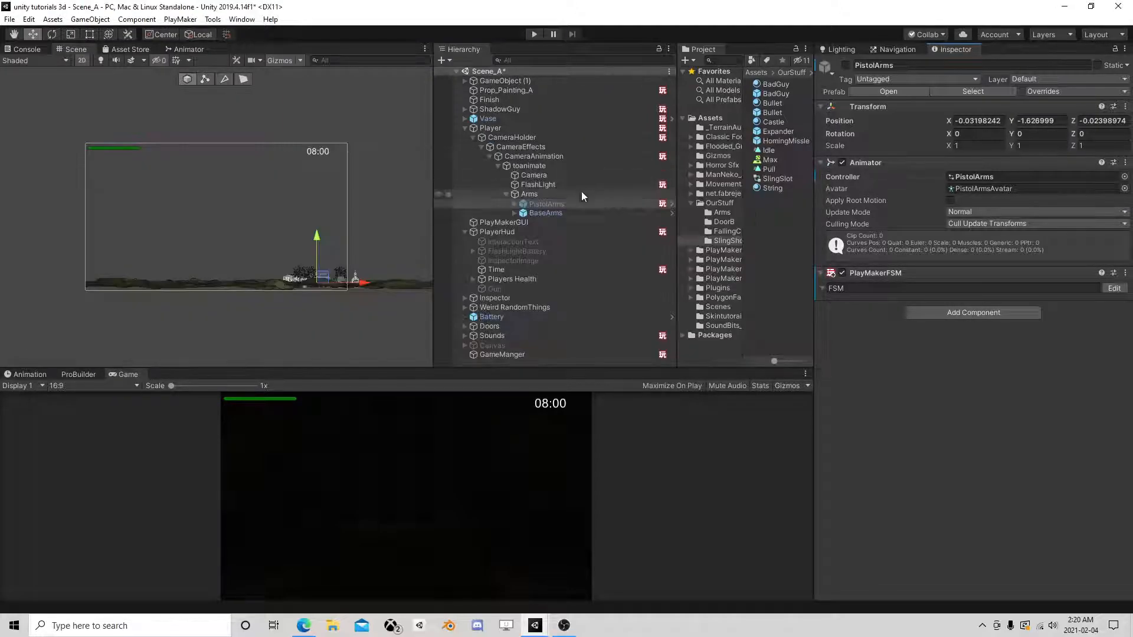
{"action": "left_click", "coordinate": [551, 212], "text": "ctrl"}
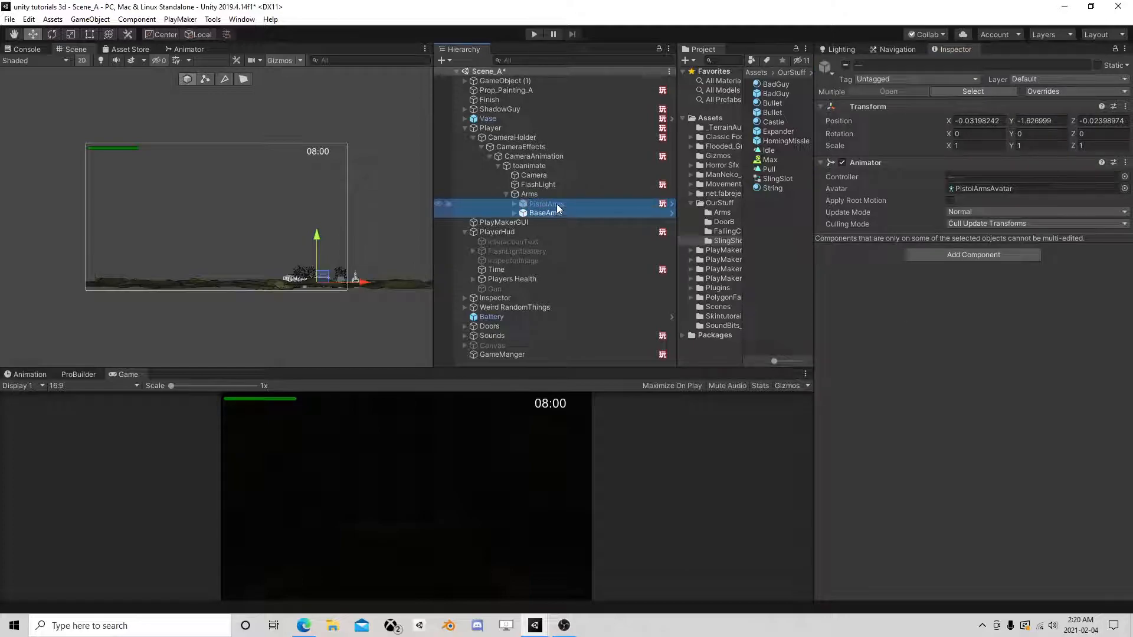
{"action": "right_click", "coordinate": [557, 203]}
{"action": "left_click", "coordinate": [627, 312]}
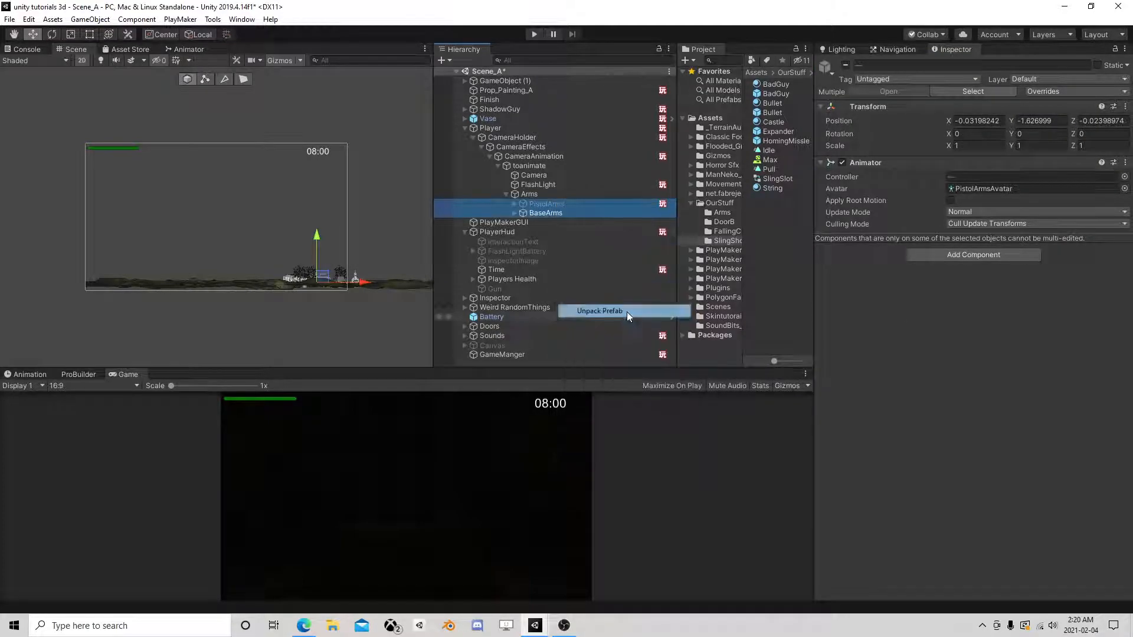
Add the HUD's Gun object as a GameObject variable in the PistolArms FSM.
{"action": "left_click", "coordinate": [548, 204]}
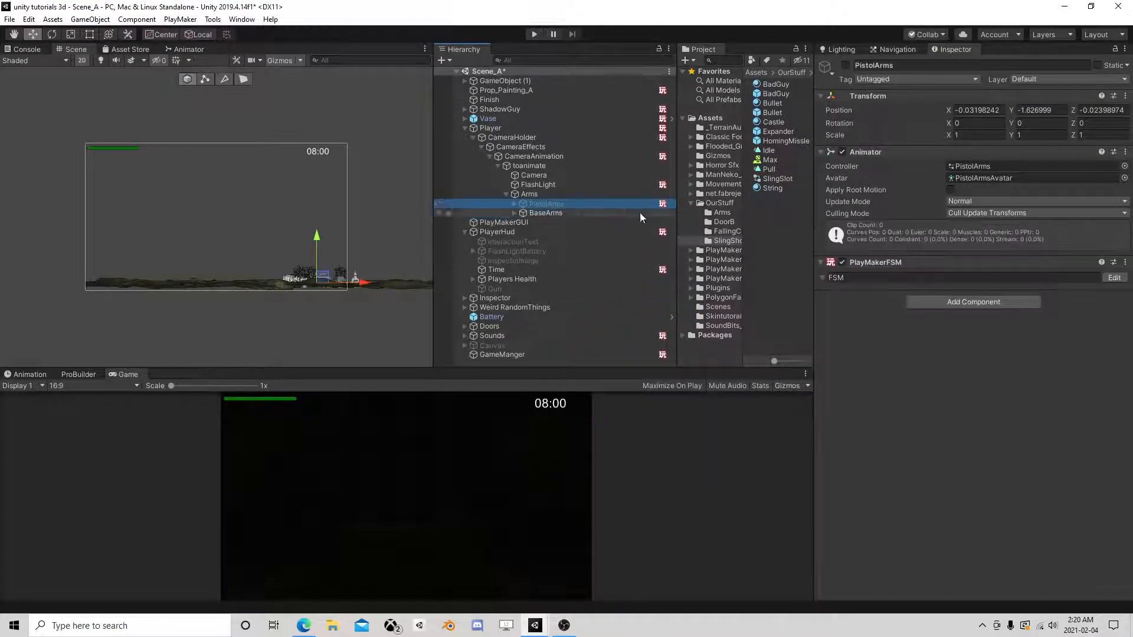
{"action": "left_click", "coordinate": [1113, 278]}
{"action": "left_click", "coordinate": [756, 162]}
{"action": "left_click_drag", "start_coordinate": [756, 152], "coordinate": [296, 129]}
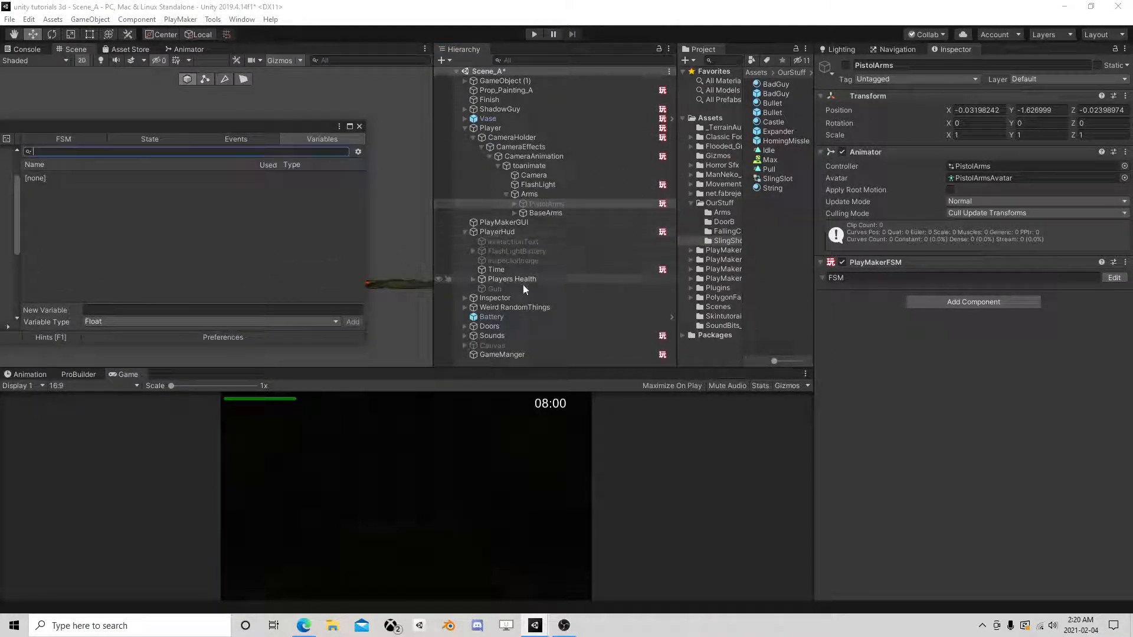
{"action": "left_click_drag", "start_coordinate": [518, 286], "coordinate": [218, 236]}
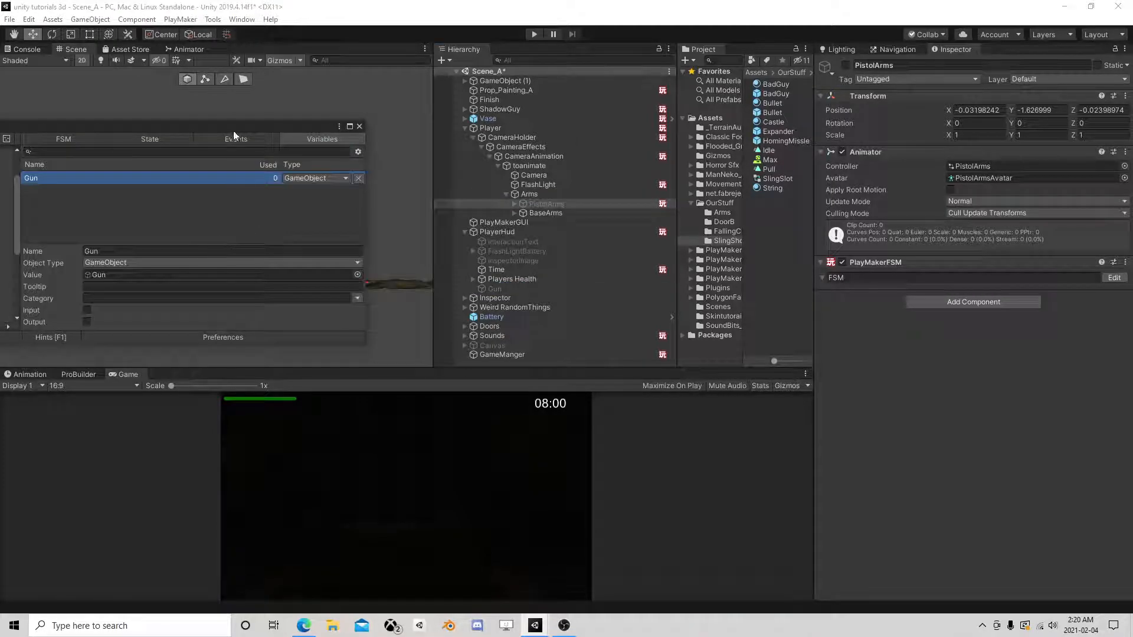
{"action": "left_click_drag", "start_coordinate": [214, 127], "coordinate": [591, 129]}
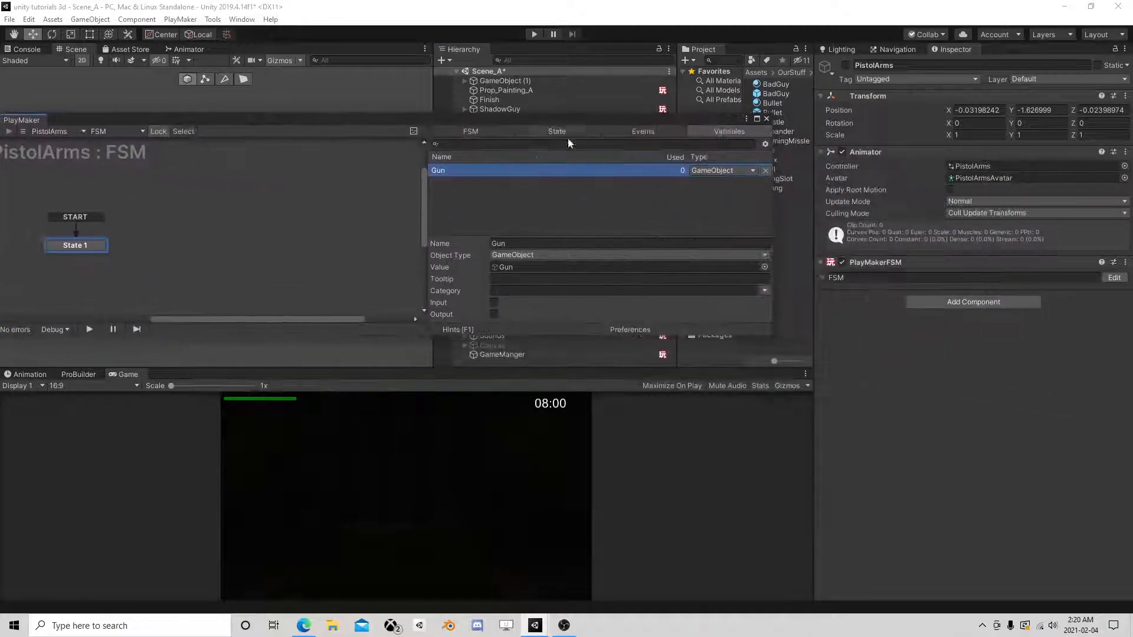
Create an Int variable named Current Ammo in the PistolArms FSM.
{"action": "left_click", "coordinate": [715, 130]}
{"action": "left_click", "coordinate": [520, 215]}
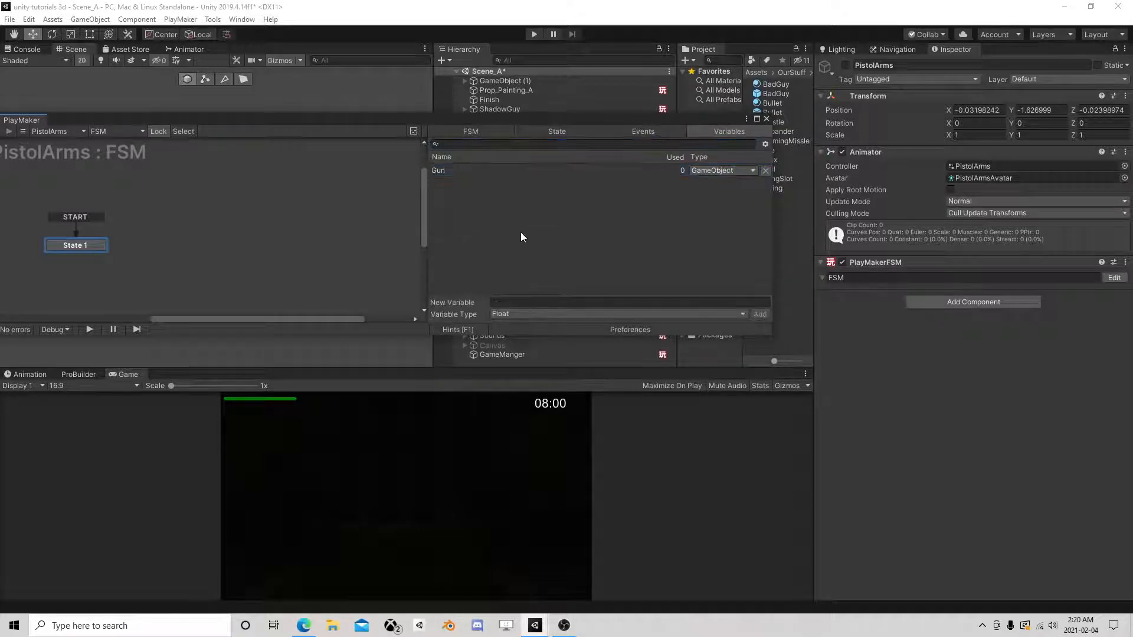
{"action": "left_click", "coordinate": [520, 313]}
{"action": "left_click", "coordinate": [526, 342]}
{"action": "left_click", "coordinate": [522, 305]}
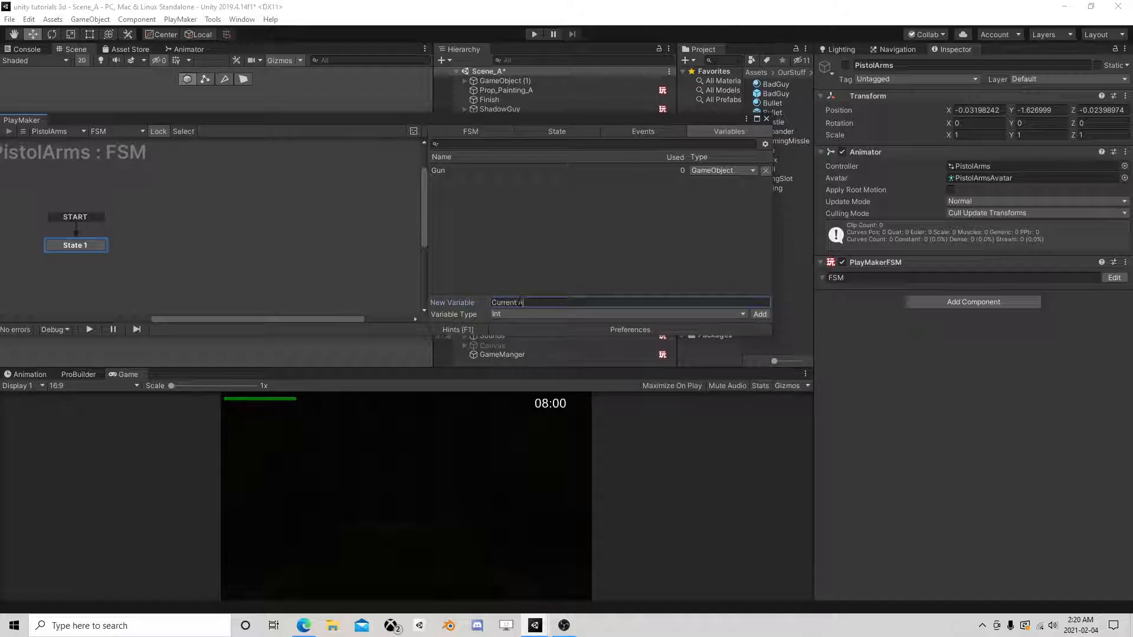
{"action": "type", "text": "Current Ammo"}
{"action": "key", "text": "Return"}
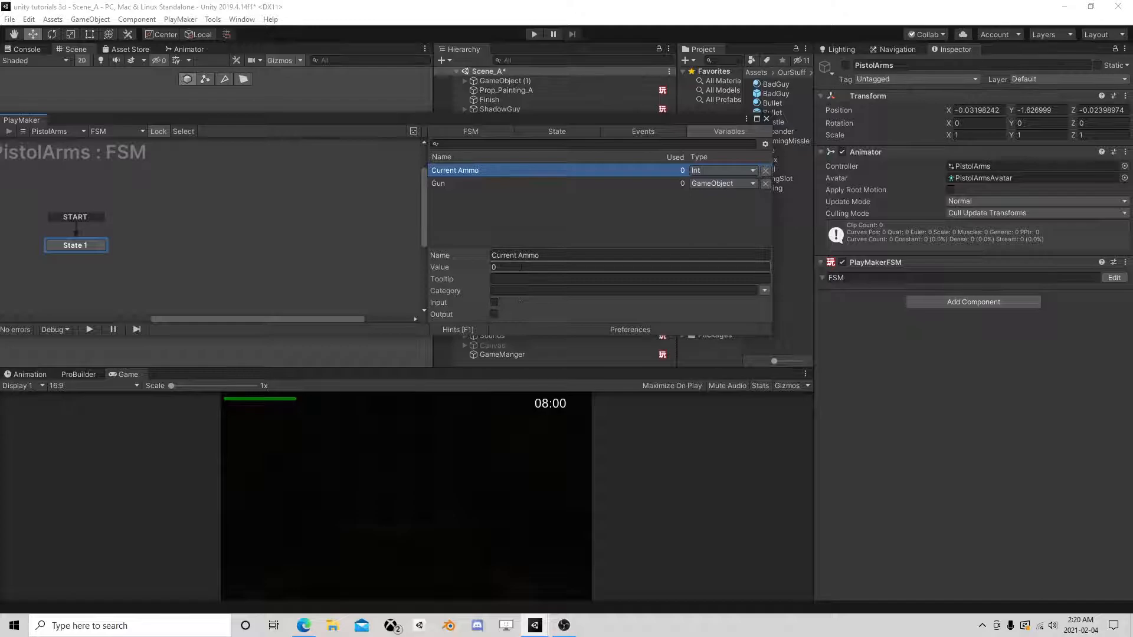
Add an Activate Game Object action to State 1 of the PistolArms FSM.
{"action": "left_click", "coordinate": [553, 132]}
{"action": "middle_click_drag", "start_coordinate": [162, 242], "coordinate": [263, 232]}
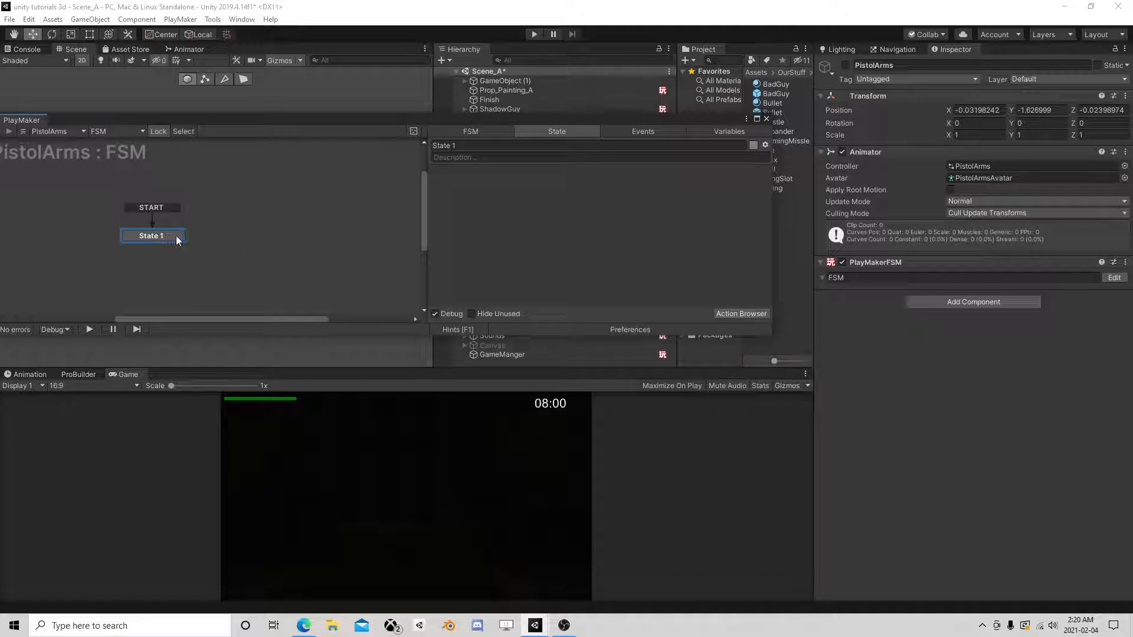
{"action": "left_click", "coordinate": [741, 313]}
{"action": "left_click_drag", "start_coordinate": [667, 122], "coordinate": [645, 240]}
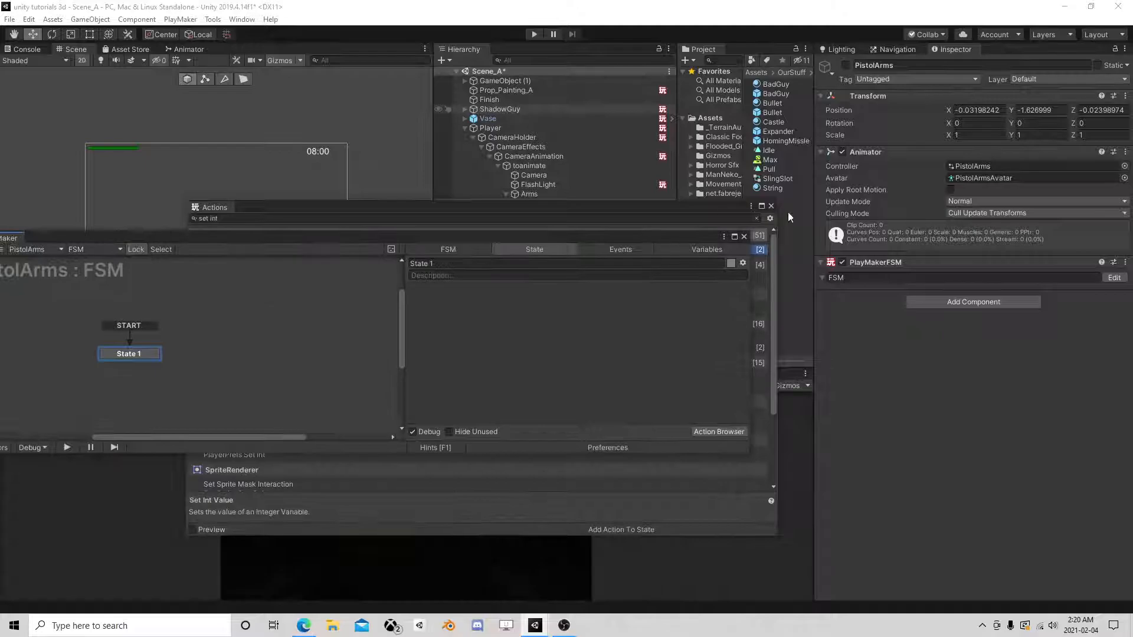
{"action": "left_click", "coordinate": [771, 206]}
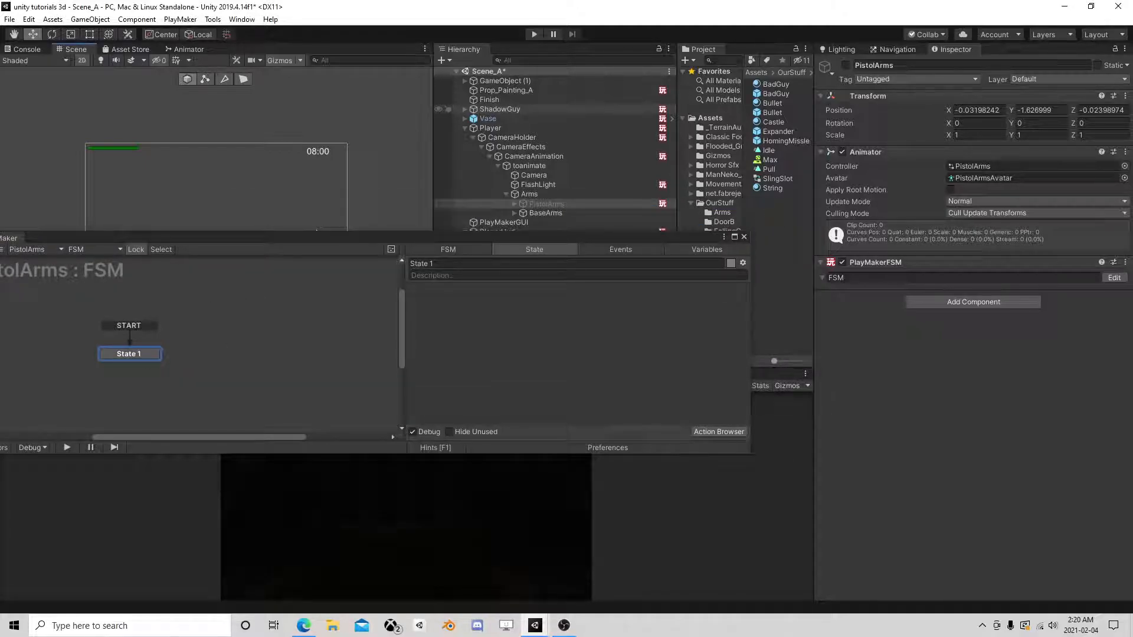
{"action": "left_click_drag", "start_coordinate": [443, 241], "coordinate": [484, 224]}
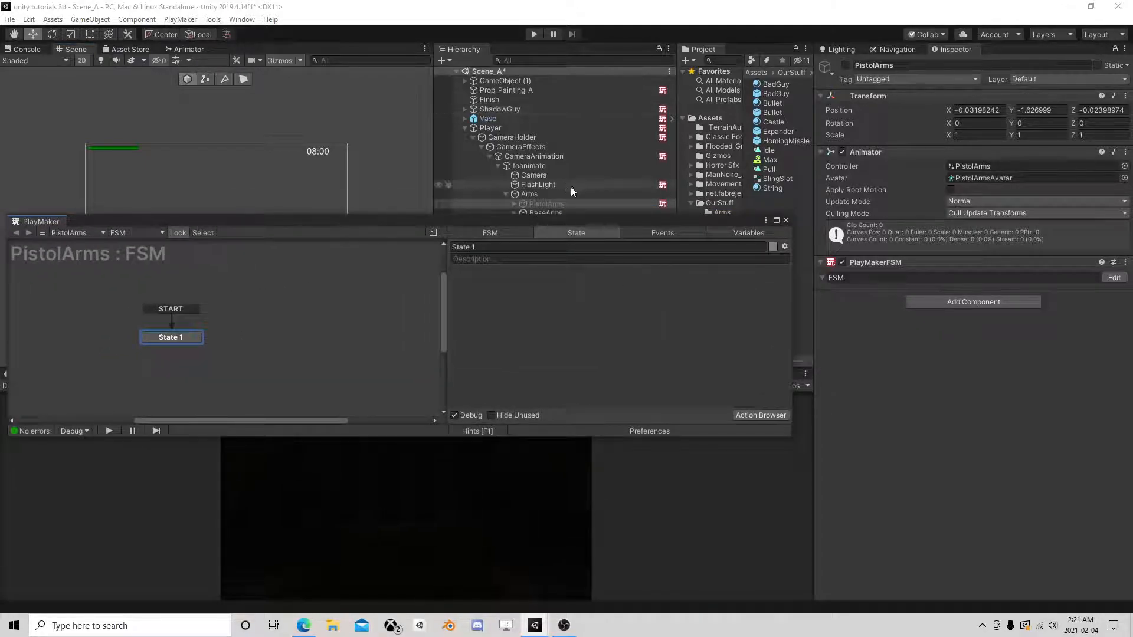
{"action": "left_click", "coordinate": [753, 415]}
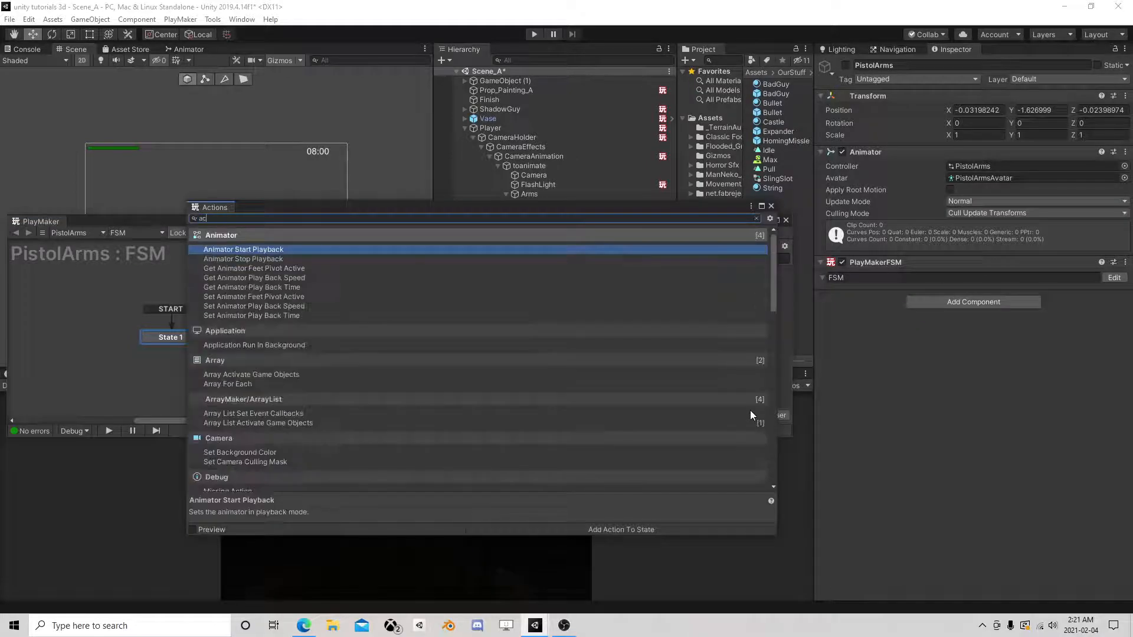
{"action": "type", "text": "t"}
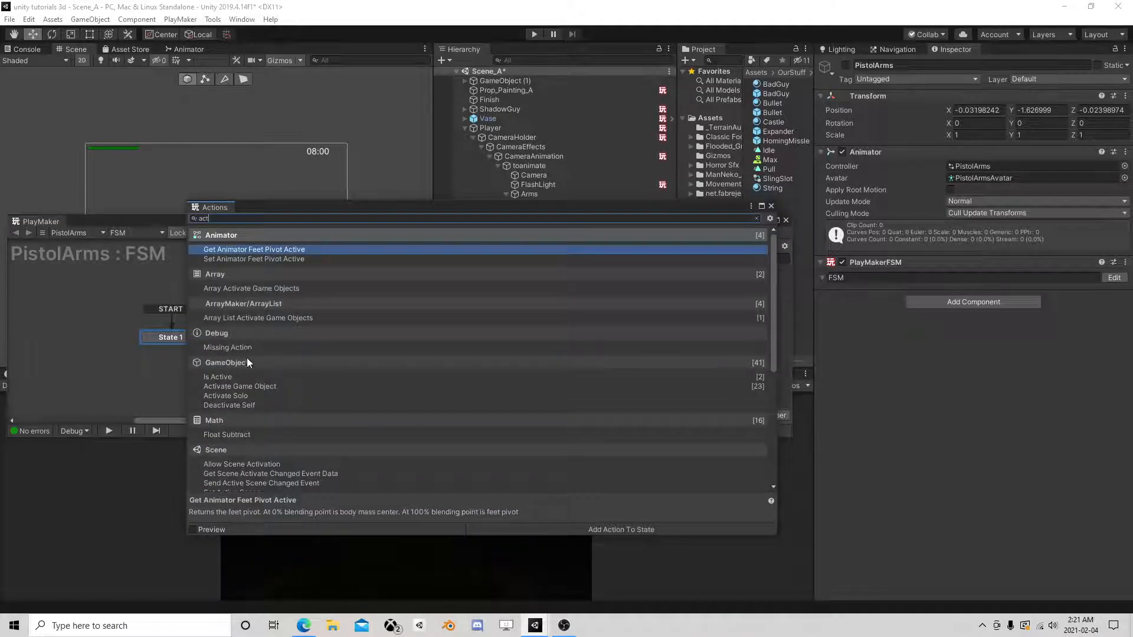
{"action": "double_click", "coordinate": [247, 386]}
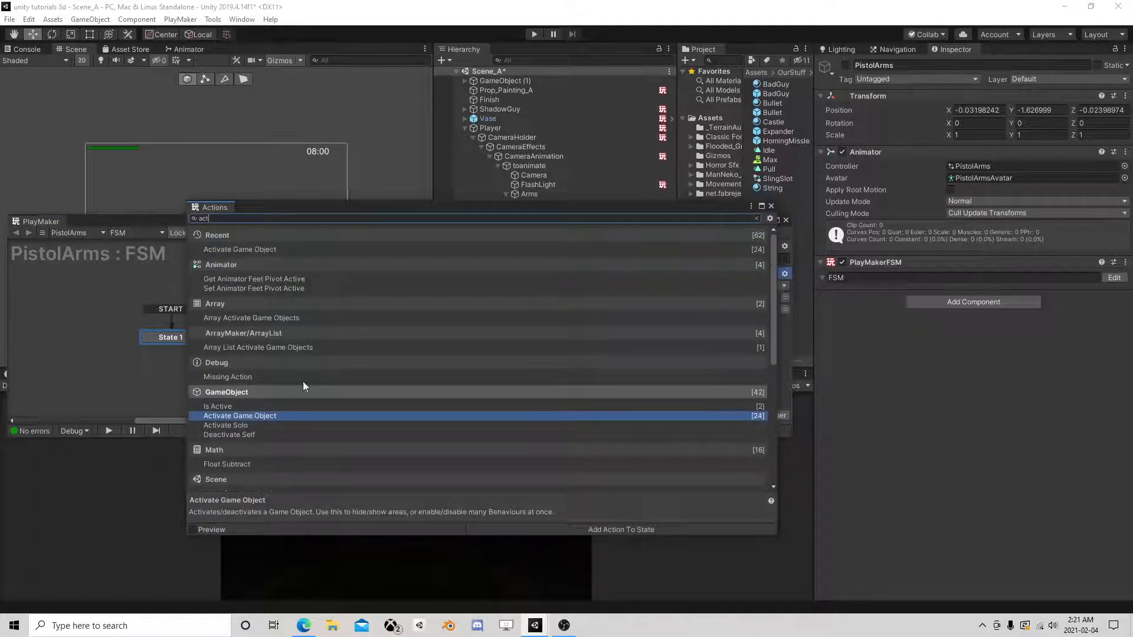
{"action": "left_click", "coordinate": [770, 207]}
Target the Activate Game Object action at the Gun variable, with Activate on and Recursive off.
{"action": "left_click", "coordinate": [620, 287]}
{"action": "left_click", "coordinate": [622, 307]}
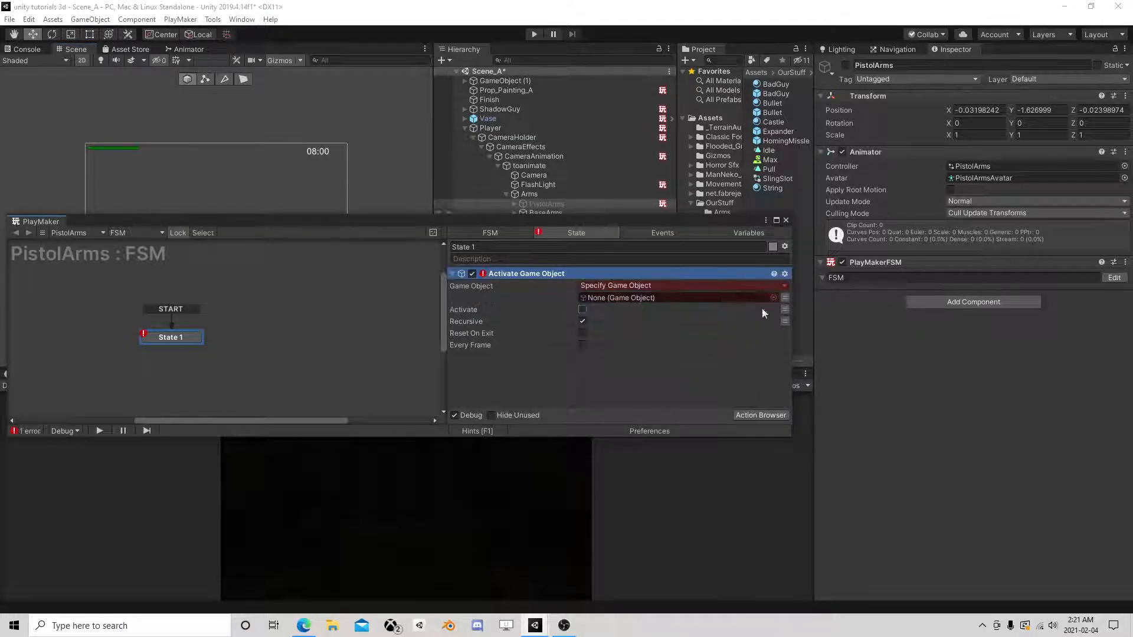
{"action": "left_click", "coordinate": [785, 298]}
{"action": "left_click", "coordinate": [724, 298]}
{"action": "mouse_move", "coordinate": [649, 324]}
{"action": "left_click", "coordinate": [734, 324]}
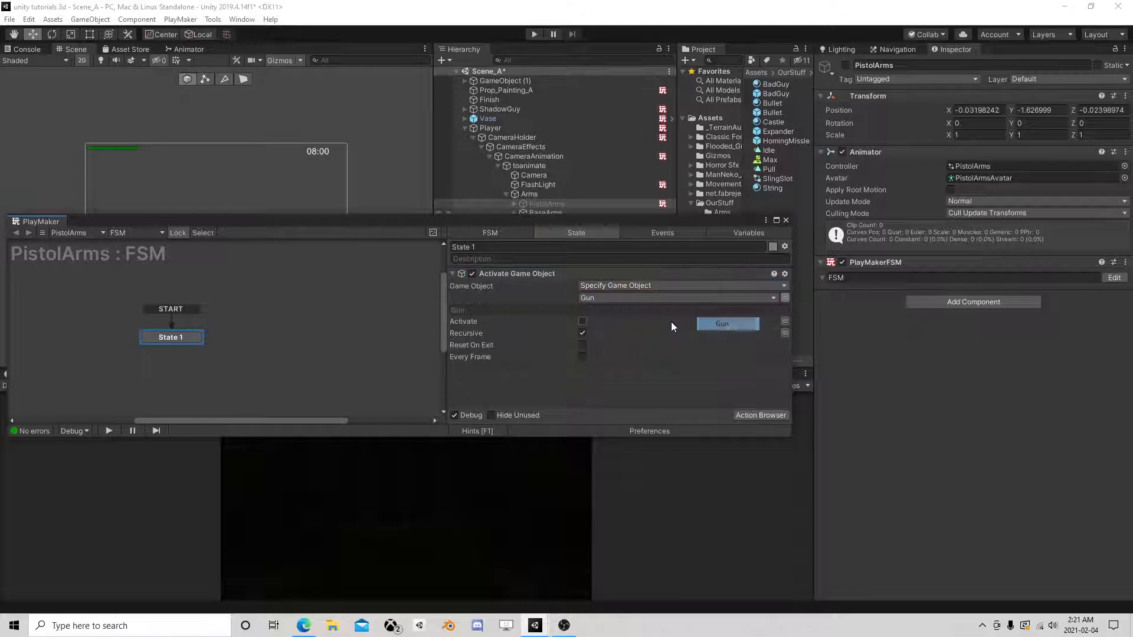
{"action": "left_click", "coordinate": [582, 323]}
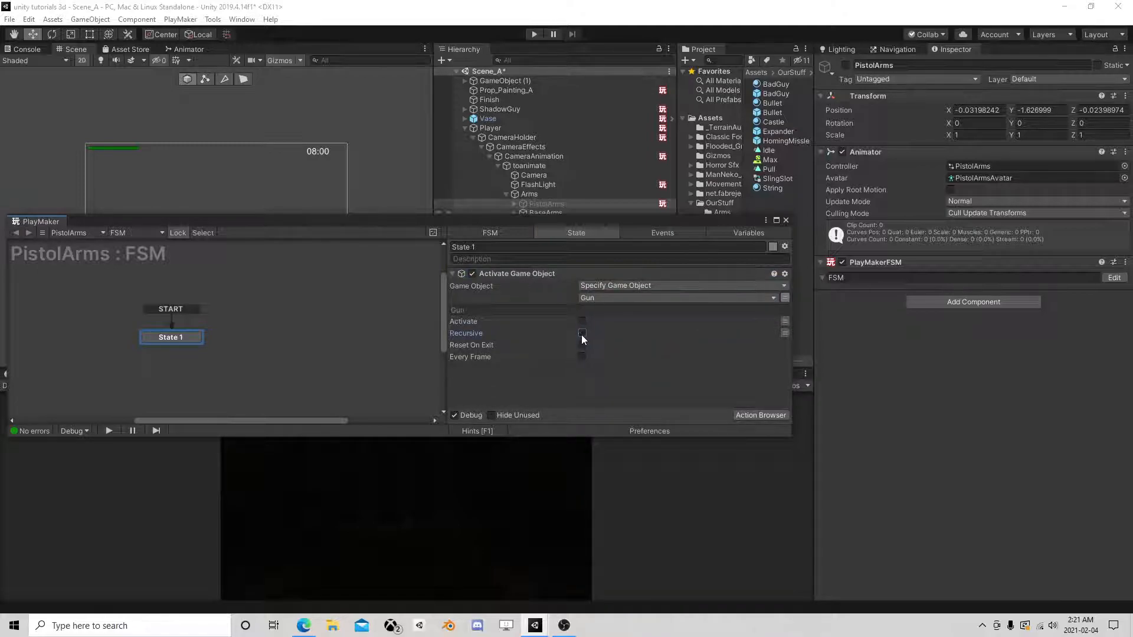
{"action": "left_click", "coordinate": [582, 322]}
Add a UI Text Set Text action to State 1.
{"action": "left_click", "coordinate": [745, 415]}
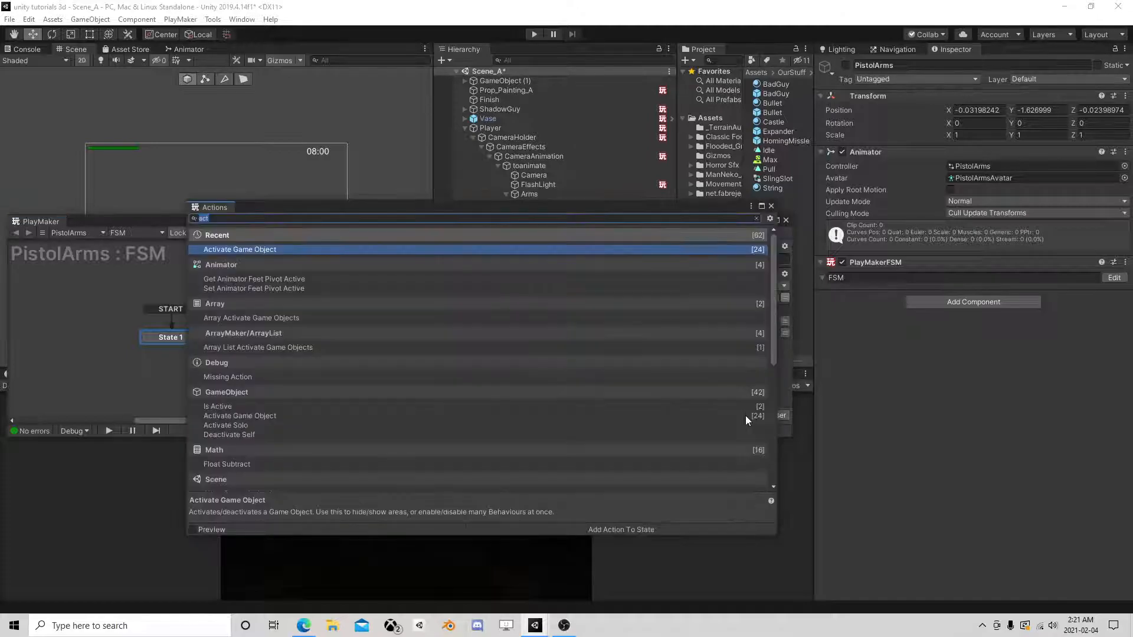
{"action": "type", "text": "ui te"}
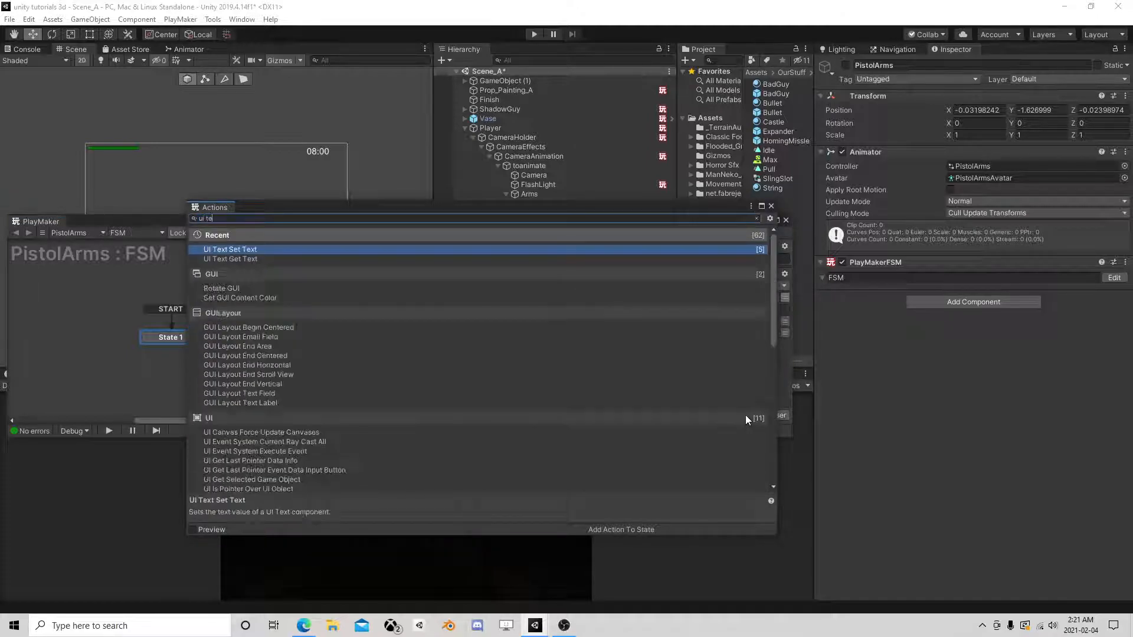
{"action": "type", "text": "xt"}
{"action": "double_click", "coordinate": [263, 250]}
{"action": "left_click", "coordinate": [771, 207]}
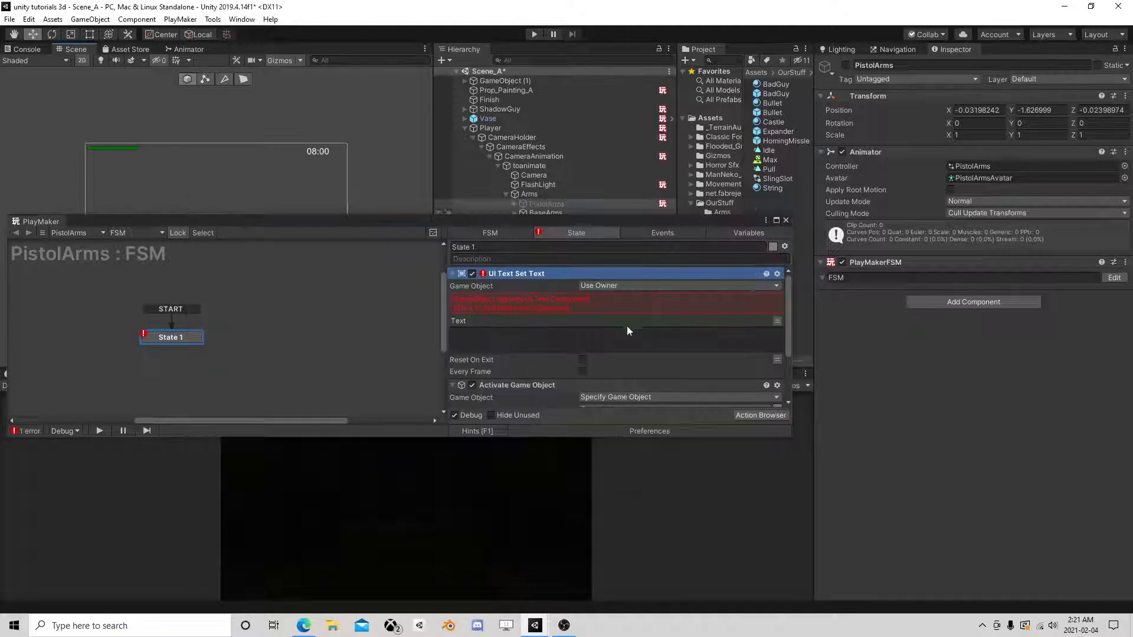
Target the UI Text Set Text action at the Gun variable and make its Text field take a variable.
{"action": "left_click", "coordinate": [632, 285]}
{"action": "left_click", "coordinate": [625, 313]}
{"action": "left_click", "coordinate": [765, 298]}
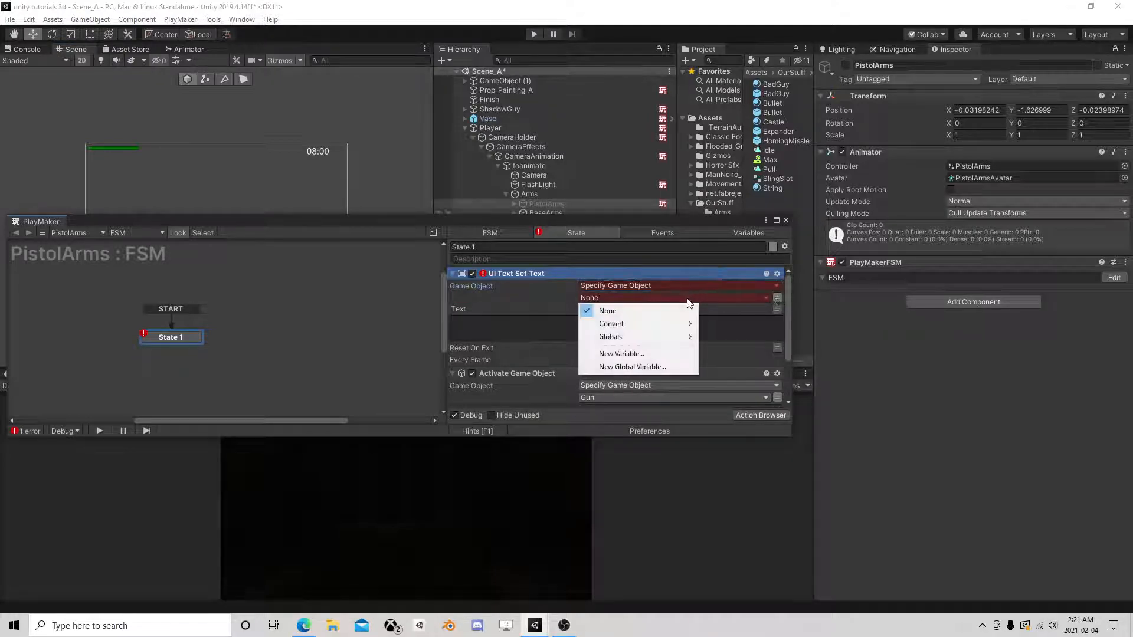
{"action": "mouse_move", "coordinate": [646, 324]}
{"action": "left_click", "coordinate": [732, 324]}
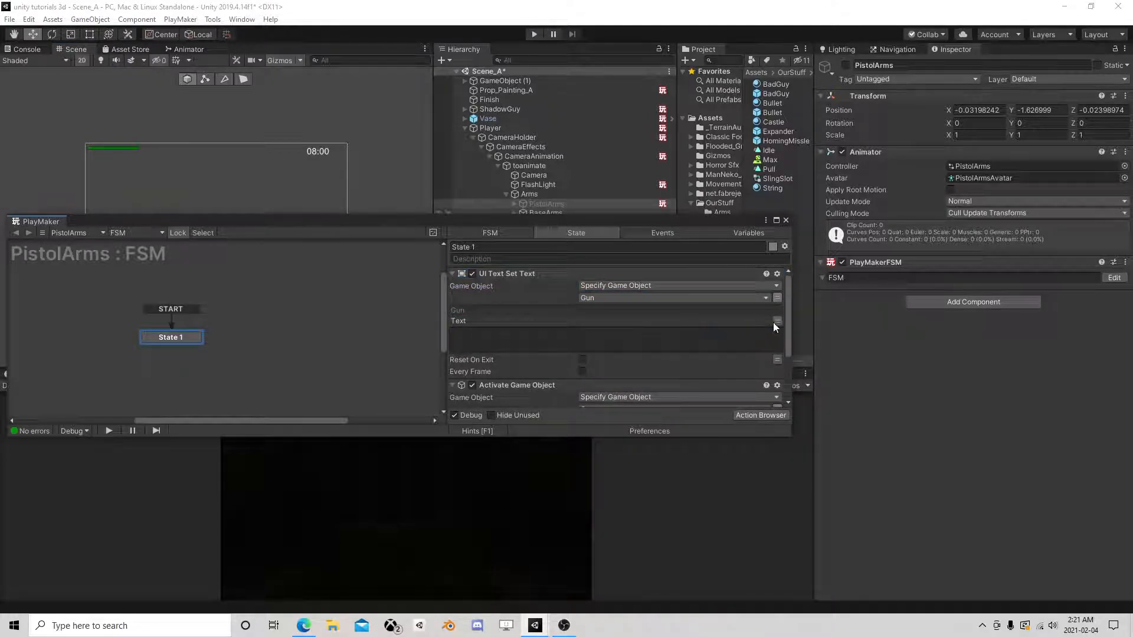
{"action": "left_click", "coordinate": [655, 325]}
{"action": "left_click", "coordinate": [504, 323]}
Add a Build String action to State 1.
{"action": "left_click", "coordinate": [751, 416]}
{"action": "type", "text": "buio"}
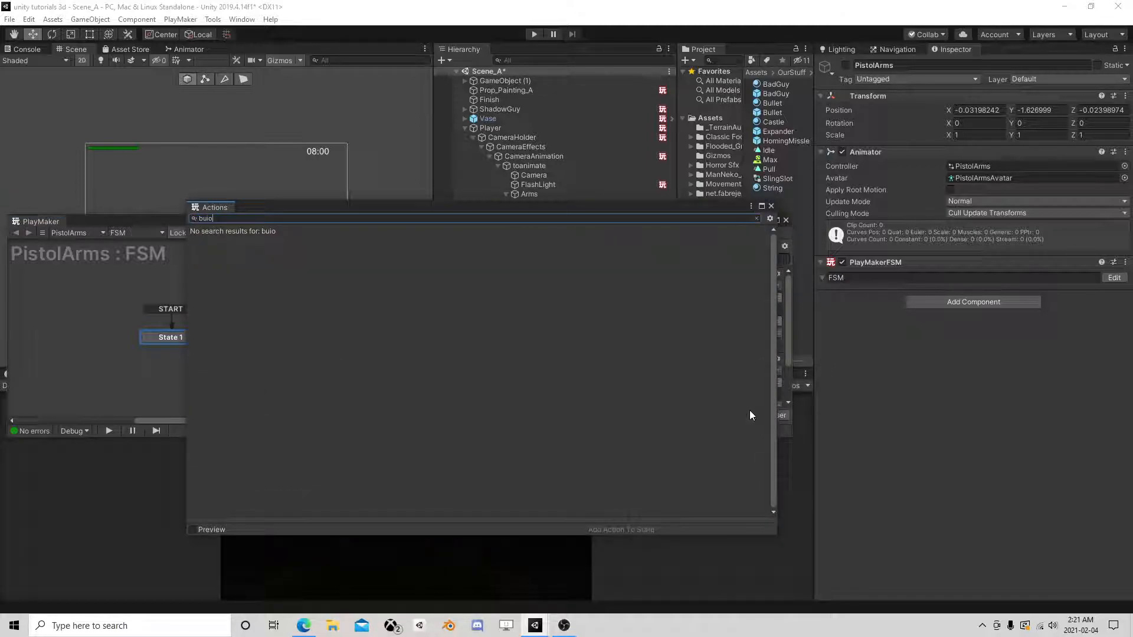
{"action": "key", "text": "BackSpace"}
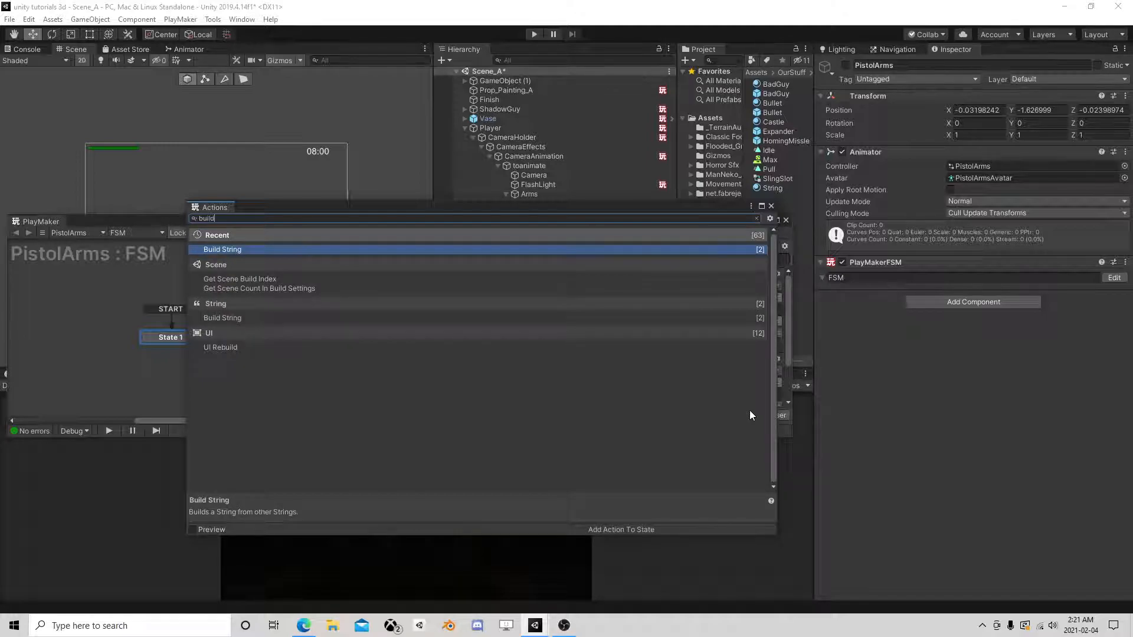
{"action": "double_click", "coordinate": [225, 251]}
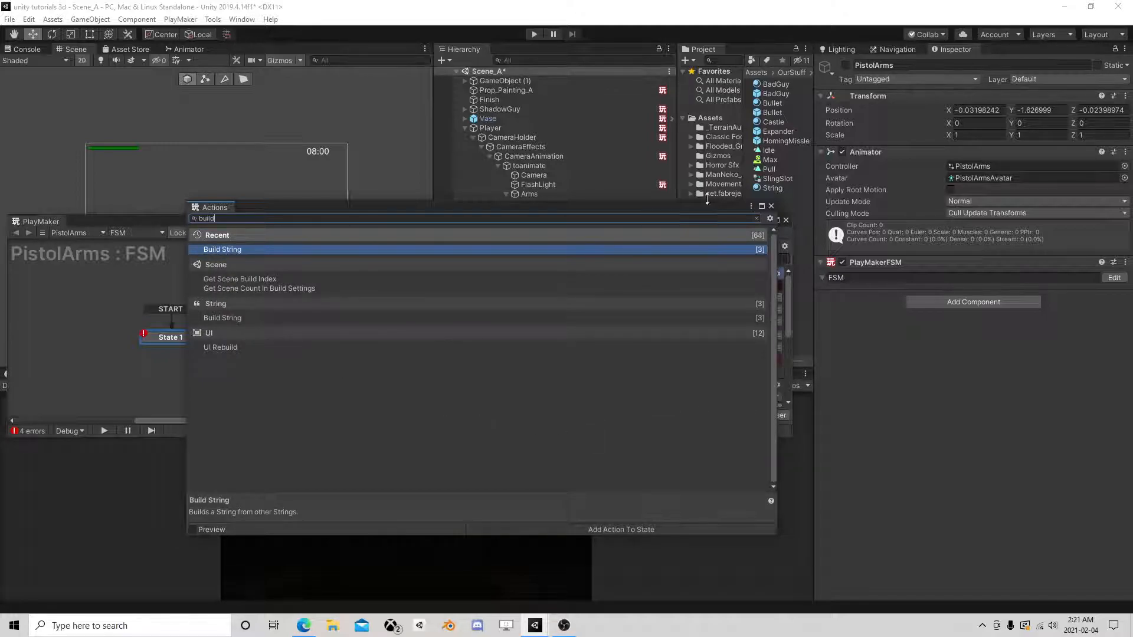
{"action": "left_click", "coordinate": [771, 206]}
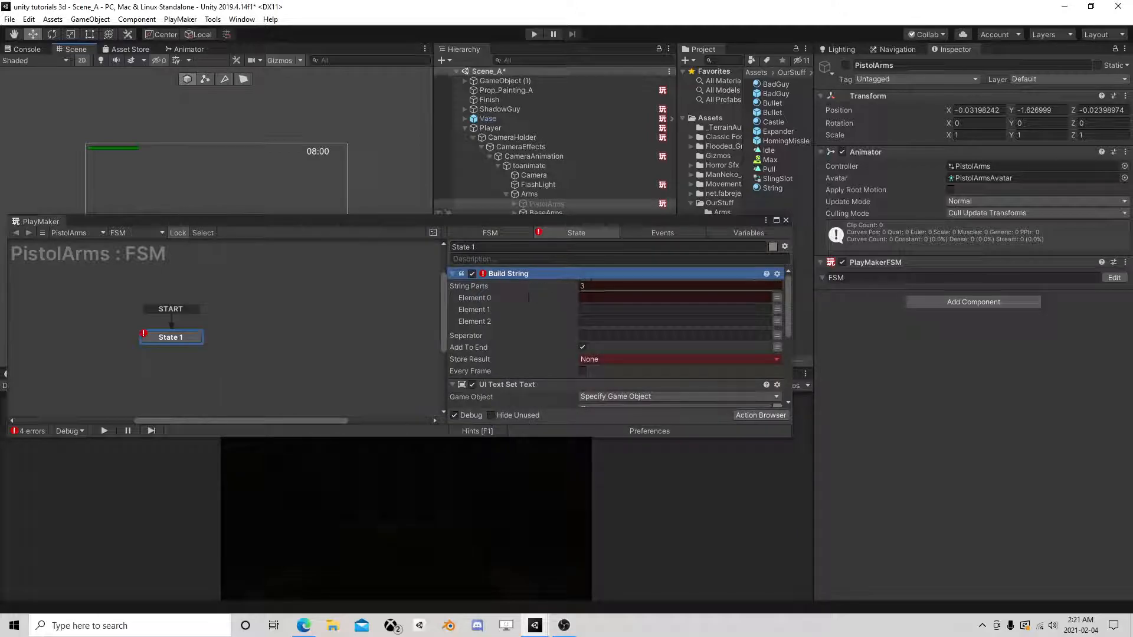
Set Build String's Element 0 to "Pistol" and Element 1 to the converted Current Ammo variable.
{"action": "left_click", "coordinate": [615, 300]}
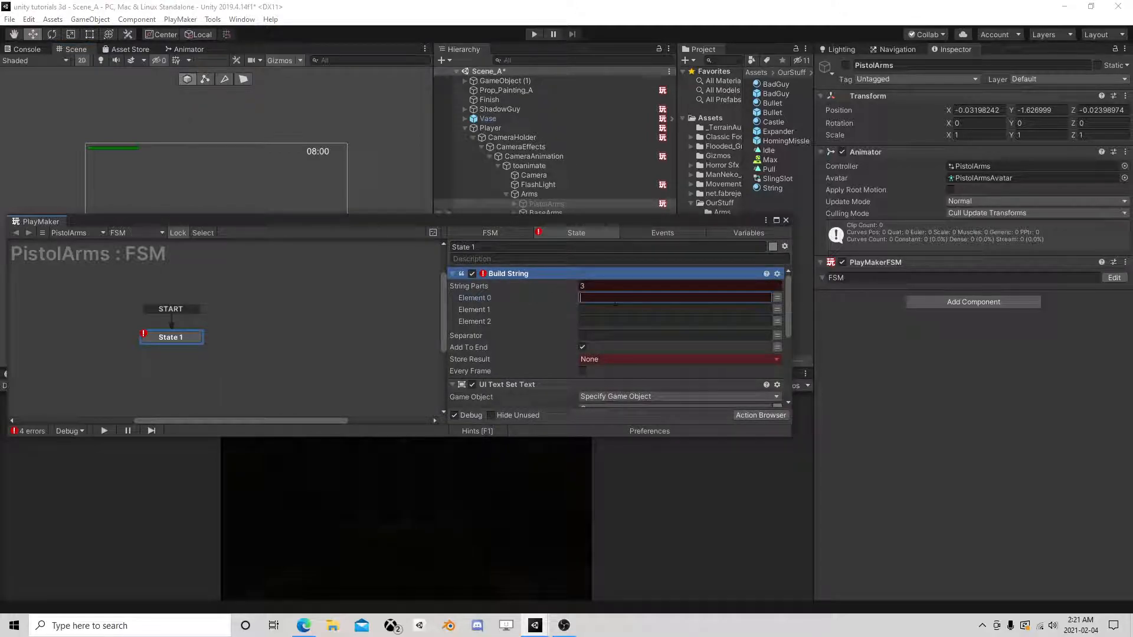
{"action": "type", "text": "Pistol"}
{"action": "left_click", "coordinate": [650, 310]}
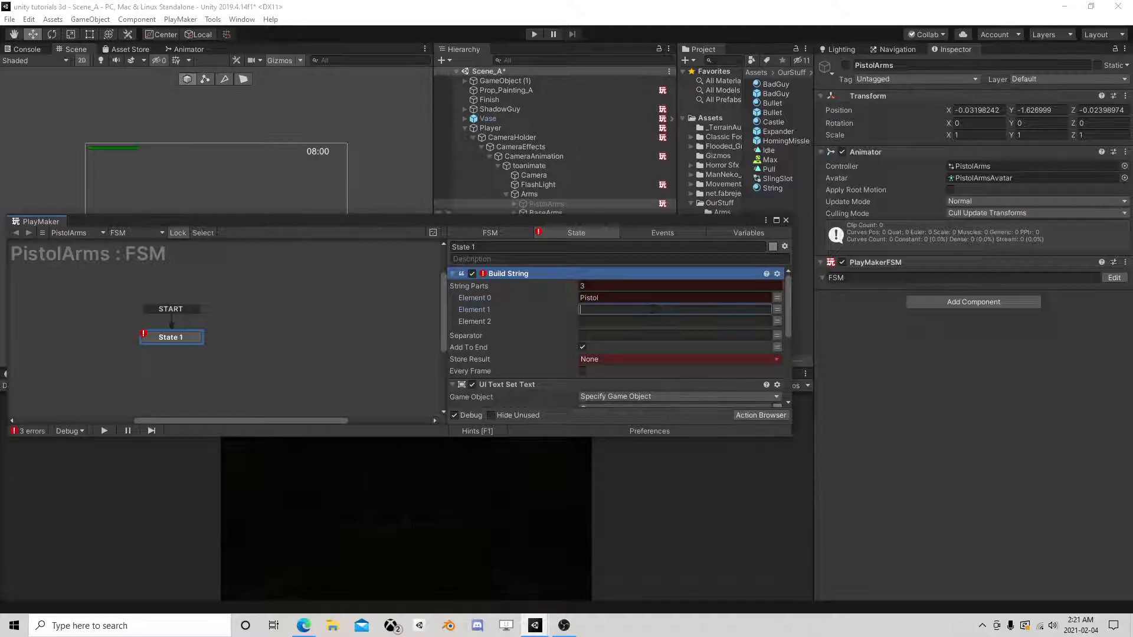
{"action": "left_click", "coordinate": [777, 309]}
{"action": "left_click", "coordinate": [751, 311]}
{"action": "mouse_move", "coordinate": [637, 335]}
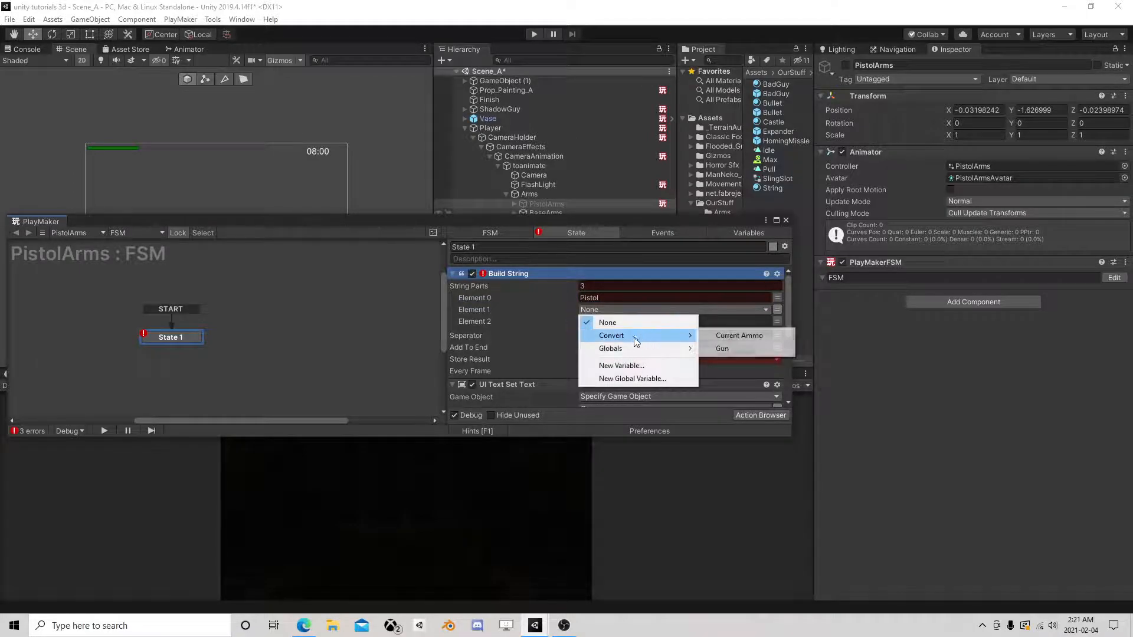
{"action": "left_click", "coordinate": [727, 336]}
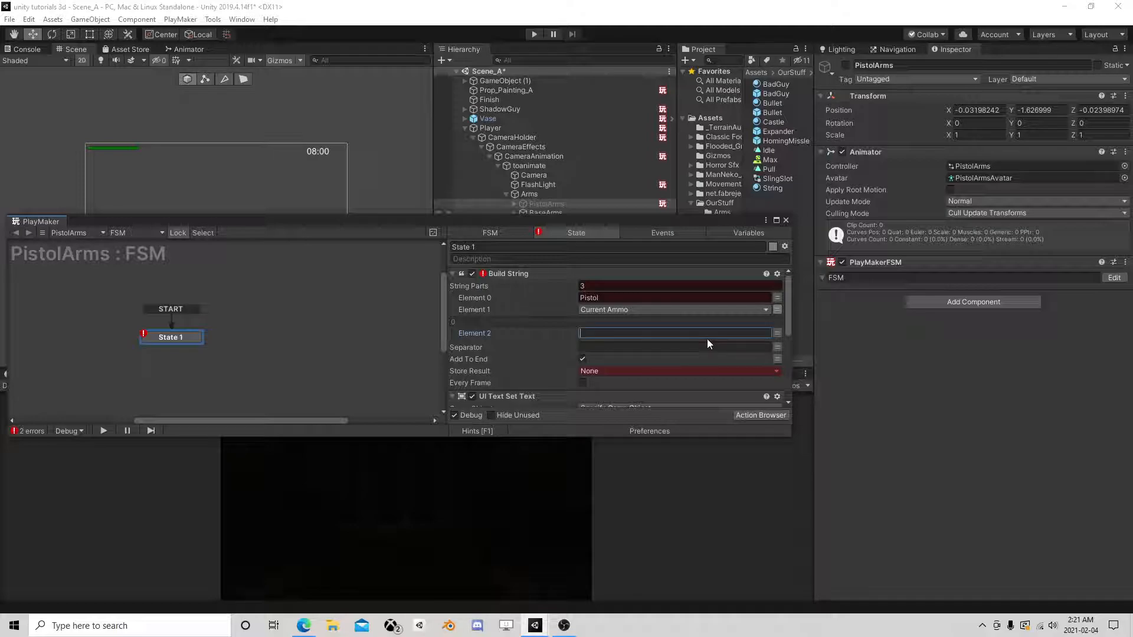
Expand Build String to 4 string parts, with "/" as Element 2 and "9" as Element 3.
{"action": "type", "text": "9"}
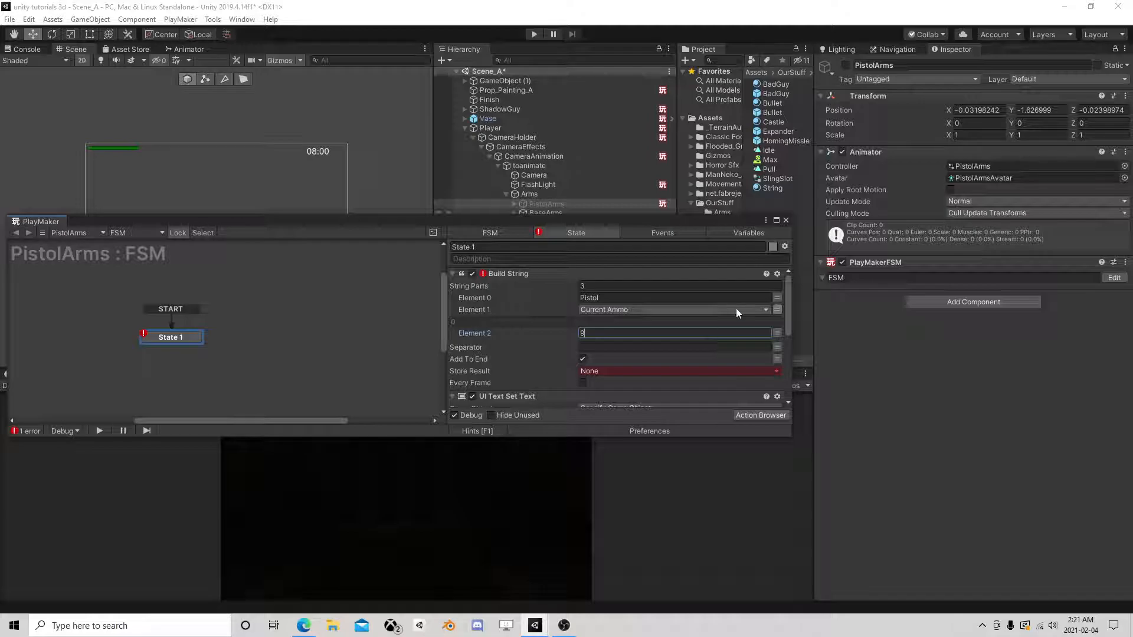
{"action": "left_click", "coordinate": [614, 285]}
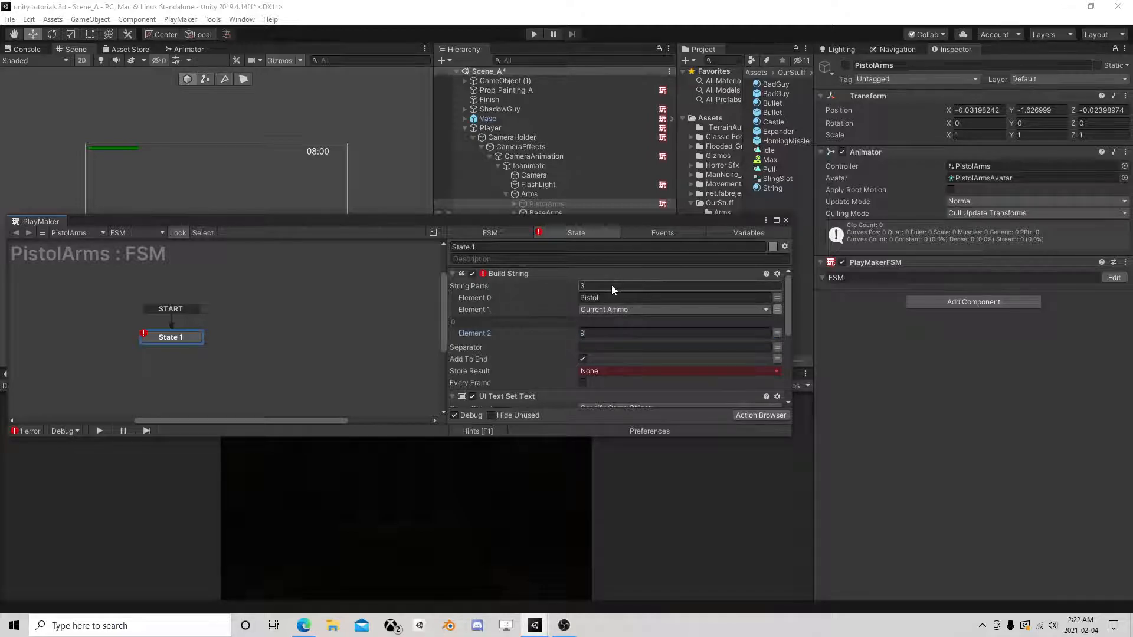
{"action": "type", "text": "4"}
{"action": "left_click", "coordinate": [598, 333]}
{"action": "type", "text": "/"}
{"action": "left_click", "coordinate": [615, 346]}
{"action": "type", "text": "9"}
Turn off Add To End in Build String and store its result in a new variable named GunText.
{"action": "left_click", "coordinate": [598, 363]}
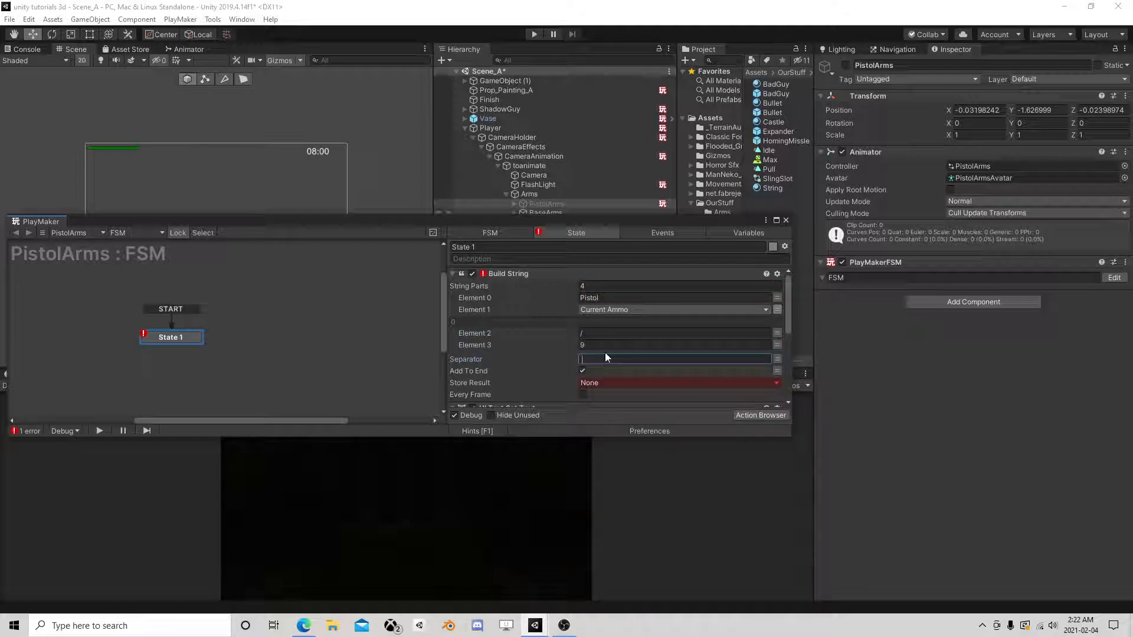
{"action": "left_click", "coordinate": [583, 370]}
{"action": "left_click", "coordinate": [598, 383]}
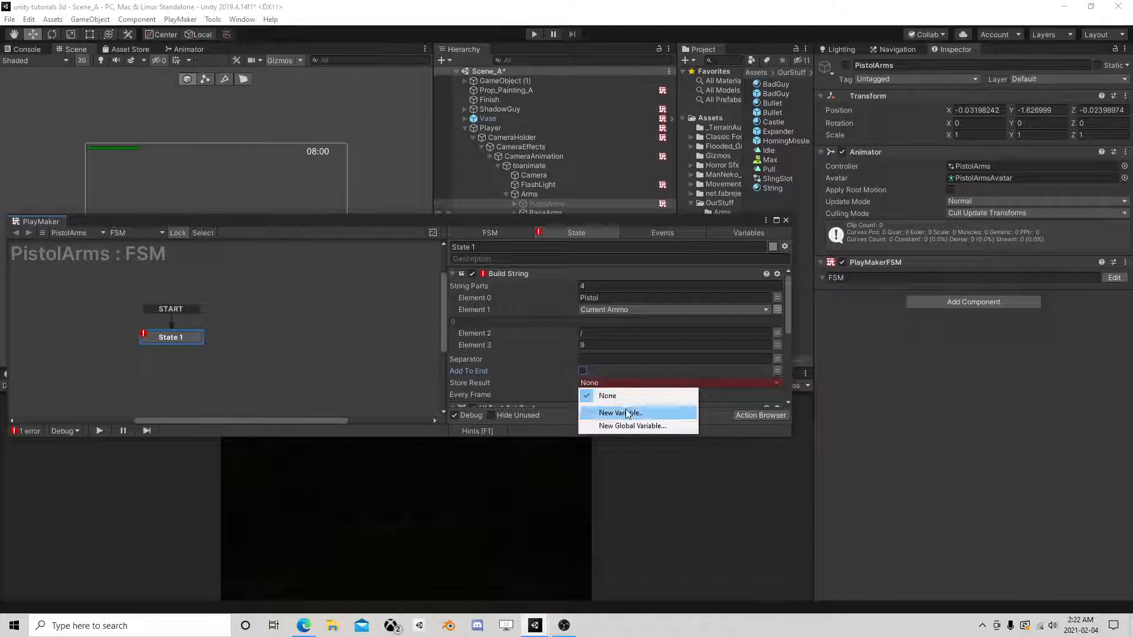
{"action": "left_click", "coordinate": [625, 409]}
{"action": "type", "text": "Gun"}
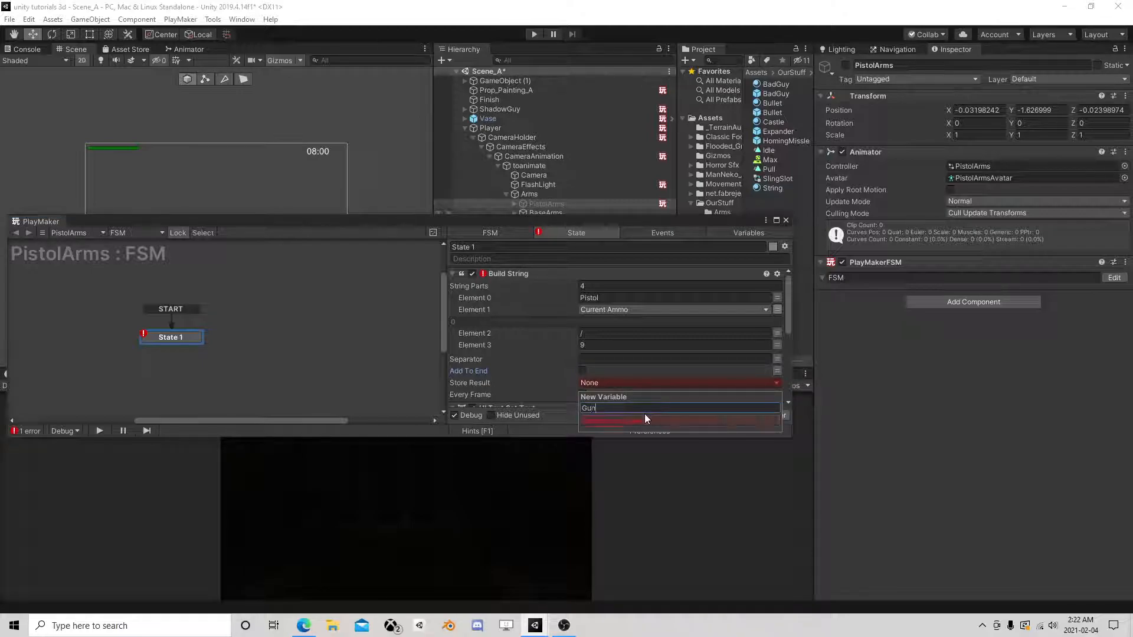
{"action": "type", "text": "Text"}
{"action": "left_click", "coordinate": [645, 418]}
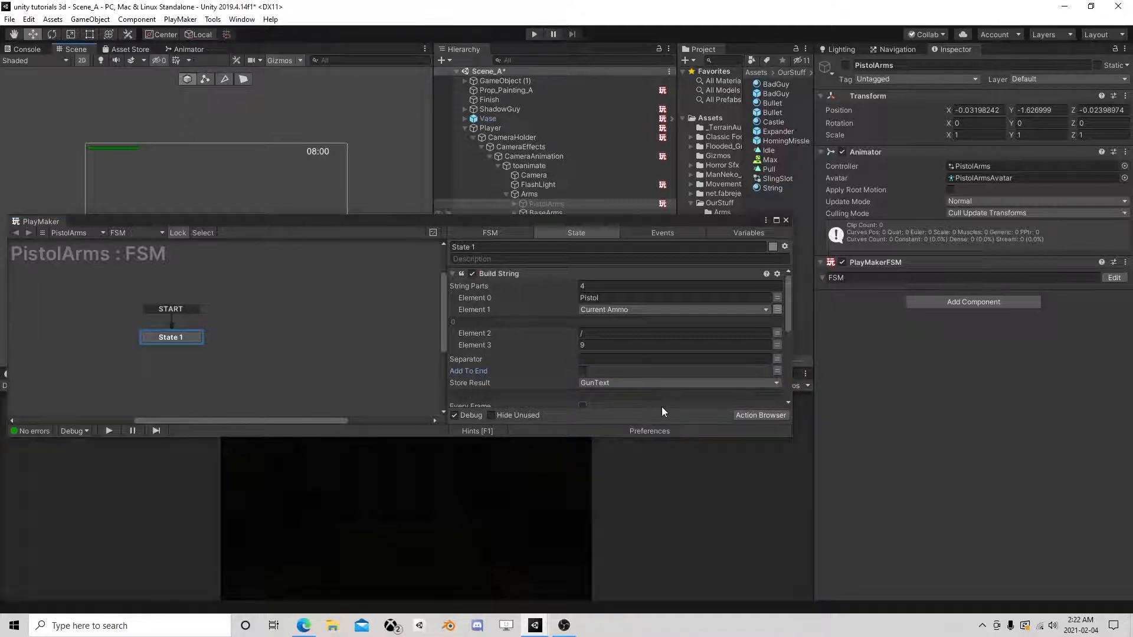
Set the UI Text Set Text action's Text to the GunText variable.
{"action": "scroll", "coordinate": [546, 368], "scroll_direction": "down", "scroll_amount": 4}
{"action": "scroll", "coordinate": [564, 345], "scroll_direction": "up", "scroll_amount": 3}
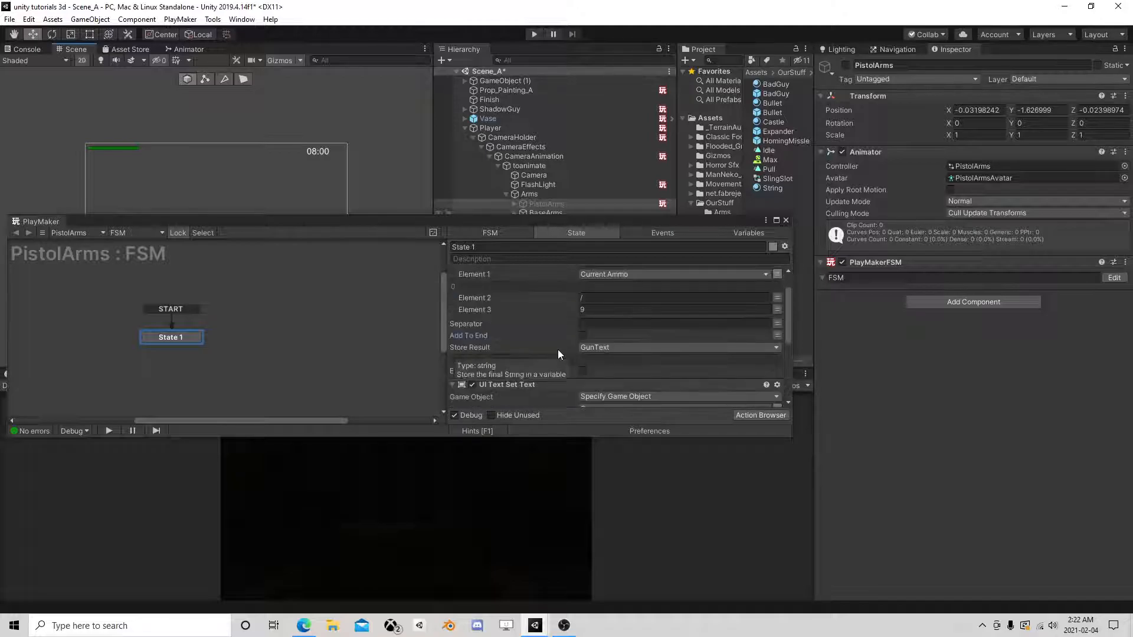
{"action": "scroll", "coordinate": [540, 348], "scroll_direction": "down", "scroll_amount": 2}
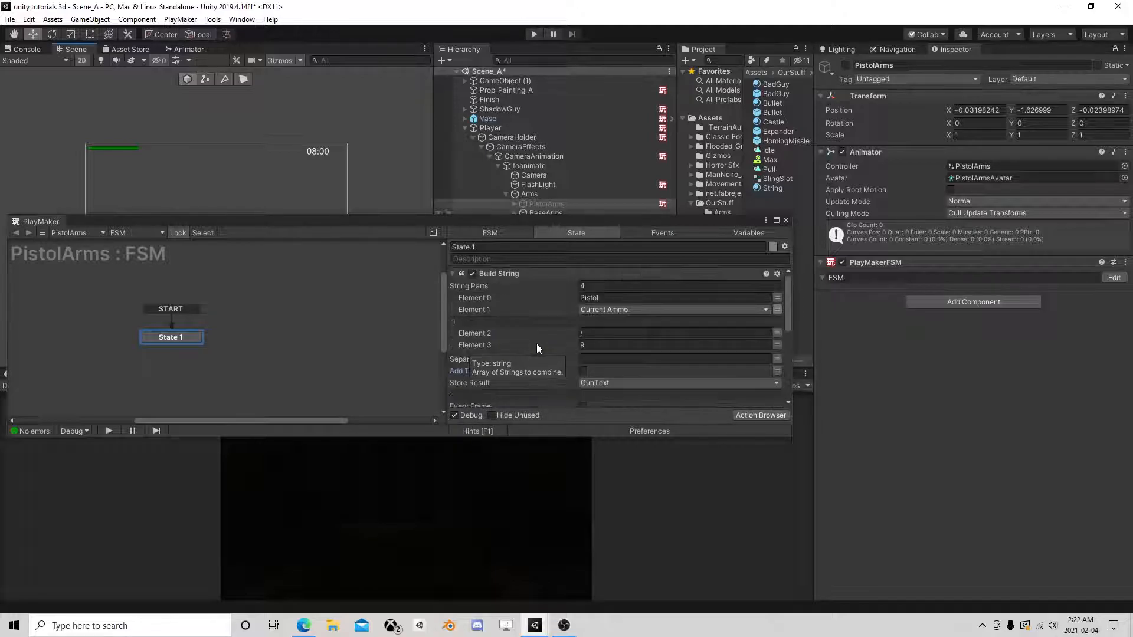
{"action": "scroll", "coordinate": [536, 344], "scroll_direction": "down", "scroll_amount": 1}
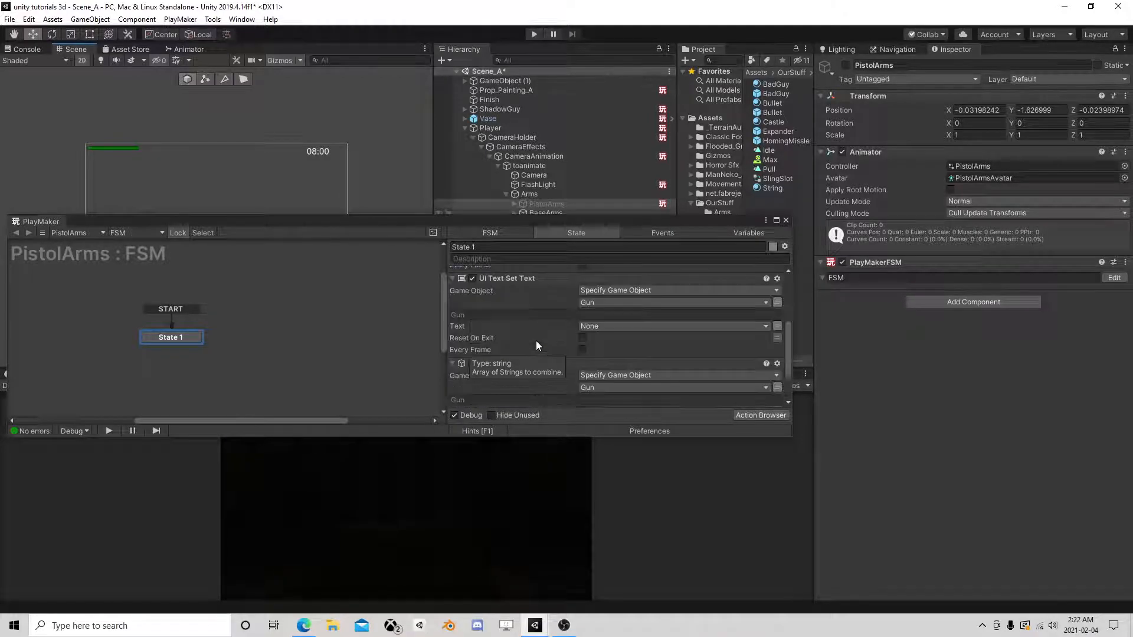
{"action": "left_click", "coordinate": [586, 326]}
{"action": "left_click", "coordinate": [626, 352]}
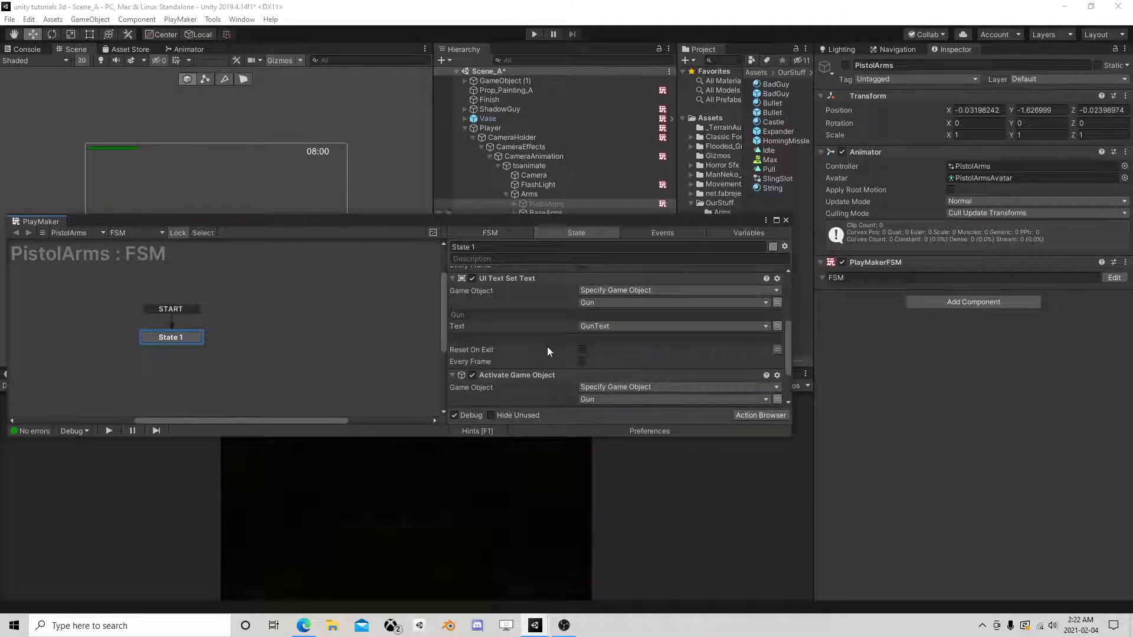
Move the UI Text Set Text action to the end of State 1's action list, below Activate Game Object.
{"action": "left_click", "coordinate": [522, 275]}
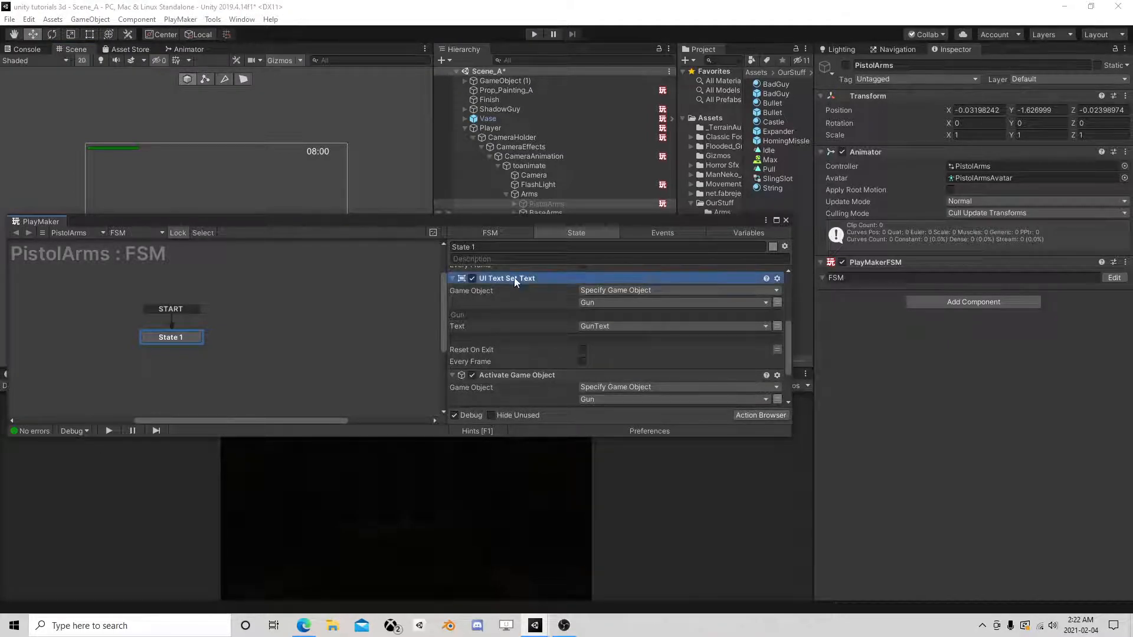
{"action": "right_click", "coordinate": [514, 276]}
{"action": "left_click", "coordinate": [560, 415]}
{"action": "scroll", "coordinate": [679, 301], "scroll_direction": "down", "scroll_amount": 2}
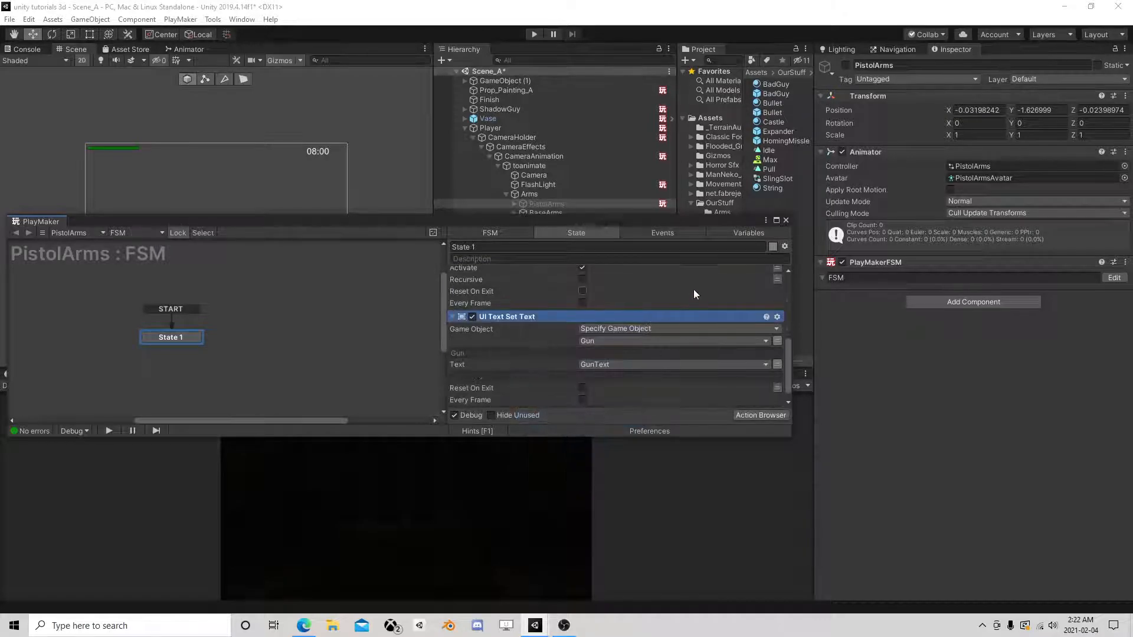
Add a second state to the PistolArms FSM and create an event named UpdateAmmo.
{"action": "scroll", "coordinate": [624, 318], "scroll_direction": "up", "scroll_amount": 5}
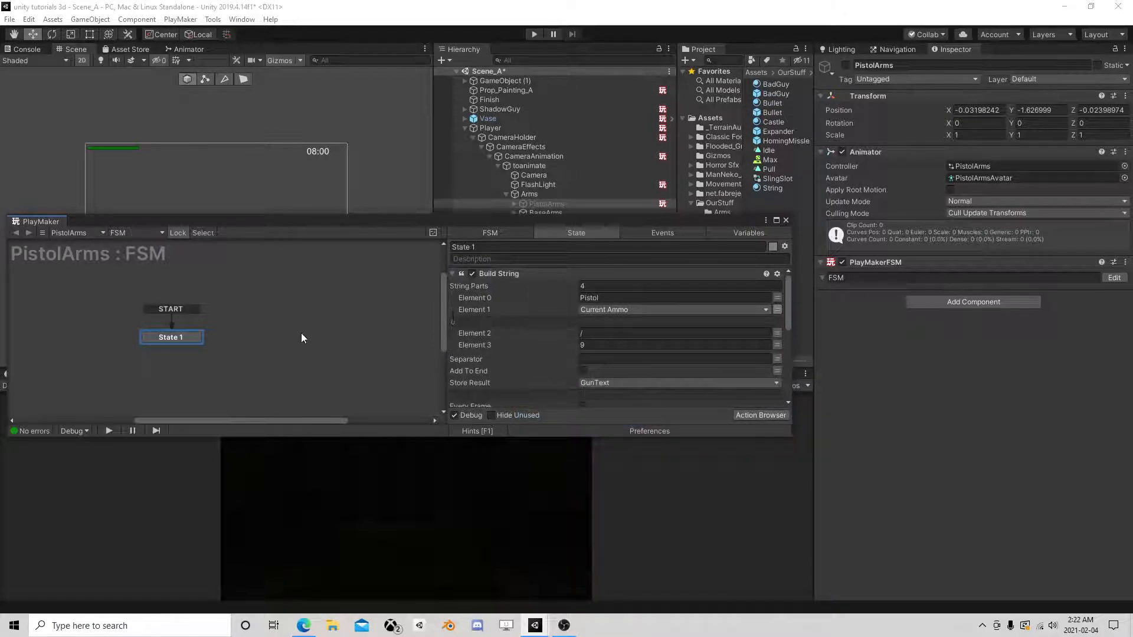
{"action": "right_click", "coordinate": [263, 343]}
{"action": "left_click", "coordinate": [280, 344]}
{"action": "left_click", "coordinate": [640, 233]}
{"action": "left_click", "coordinate": [547, 400]}
{"action": "type", "text": "UpoateAmmo"}
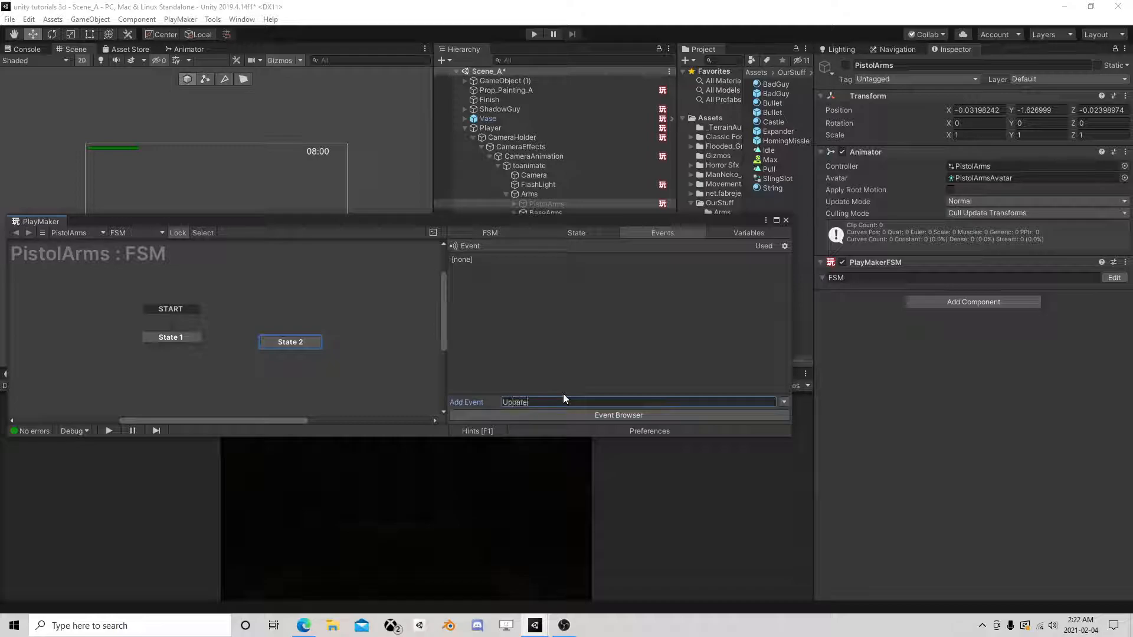
{"action": "key", "text": "Return"}
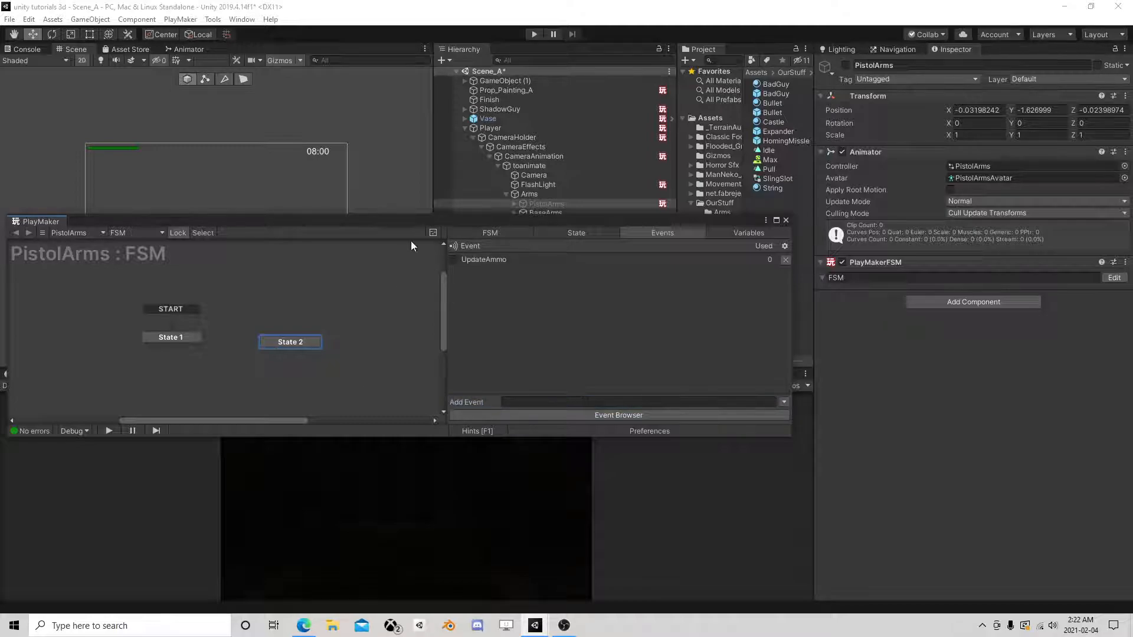
Make UpdateAmmo a global event and assign it as State 2's global transition.
{"action": "left_click", "coordinate": [452, 260]}
{"action": "right_click", "coordinate": [284, 347]}
{"action": "mouse_move", "coordinate": [345, 363]}
{"action": "left_click", "coordinate": [471, 362]}
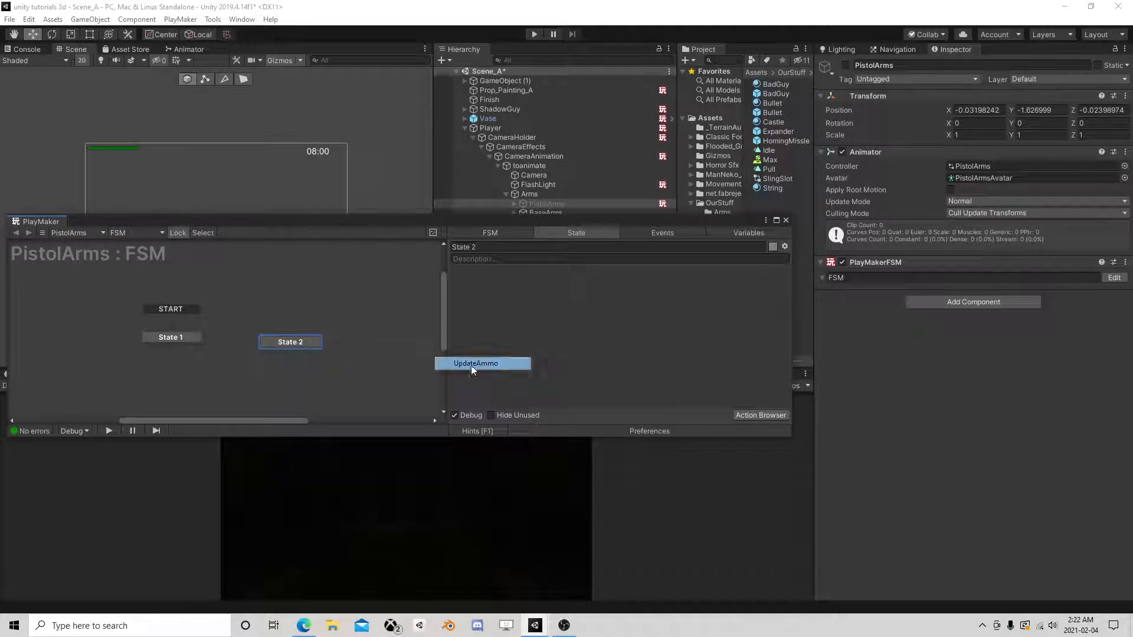
Copy the Build String action from State 1 into State 2, and place State 2 slightly higher in the graph.
{"action": "left_click", "coordinate": [177, 339]}
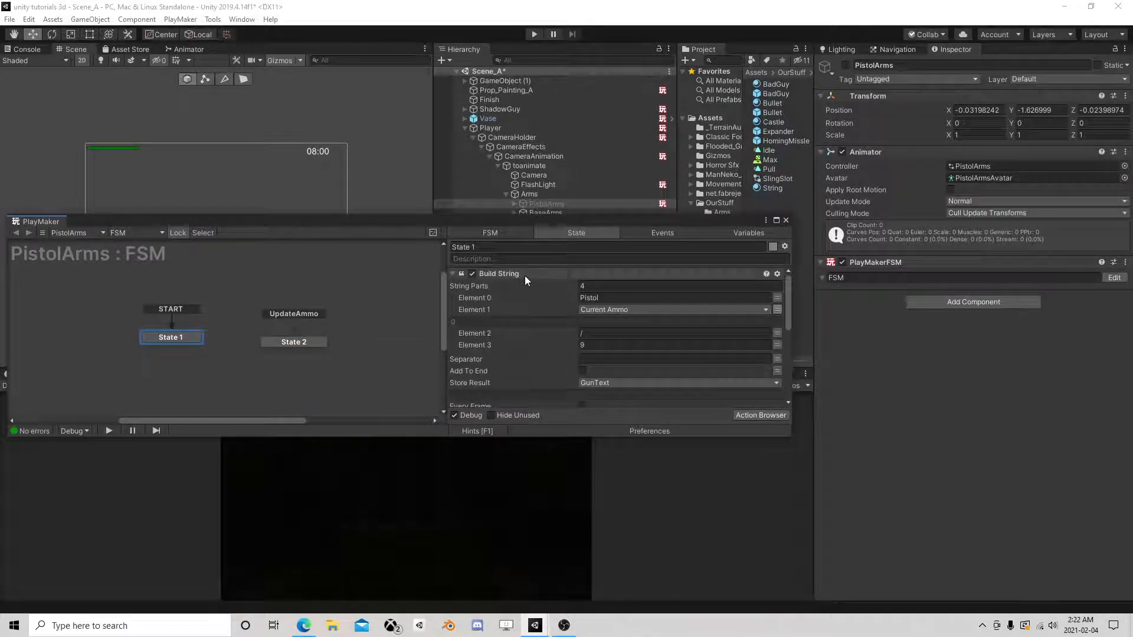
{"action": "scroll", "coordinate": [525, 279], "scroll_direction": "down", "scroll_amount": 3}
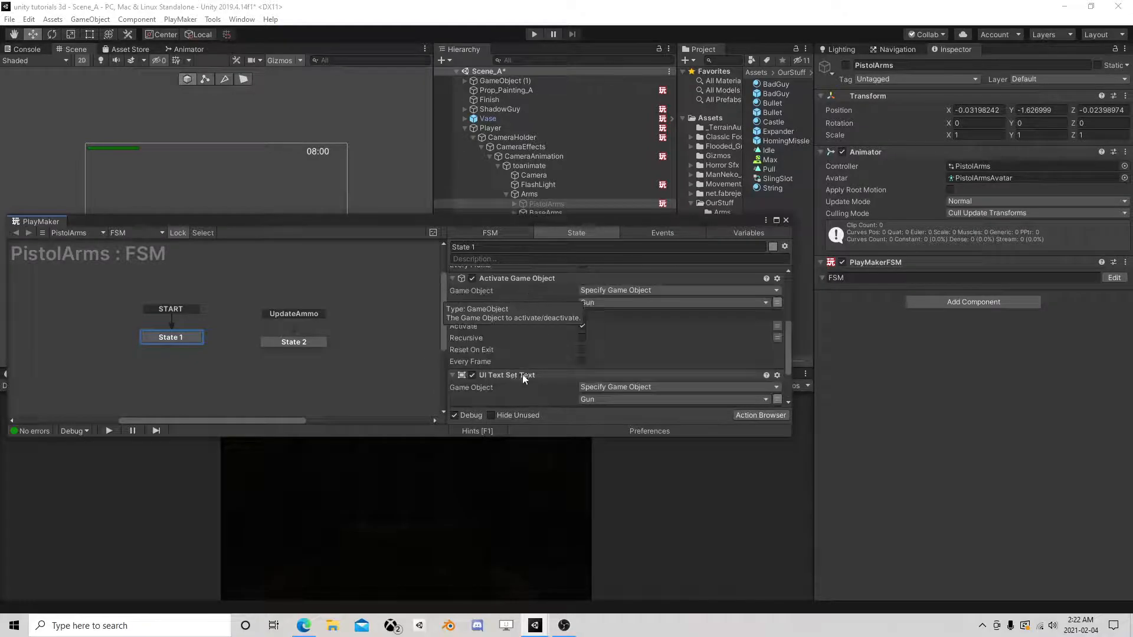
{"action": "scroll", "coordinate": [531, 354], "scroll_direction": "up", "scroll_amount": 3}
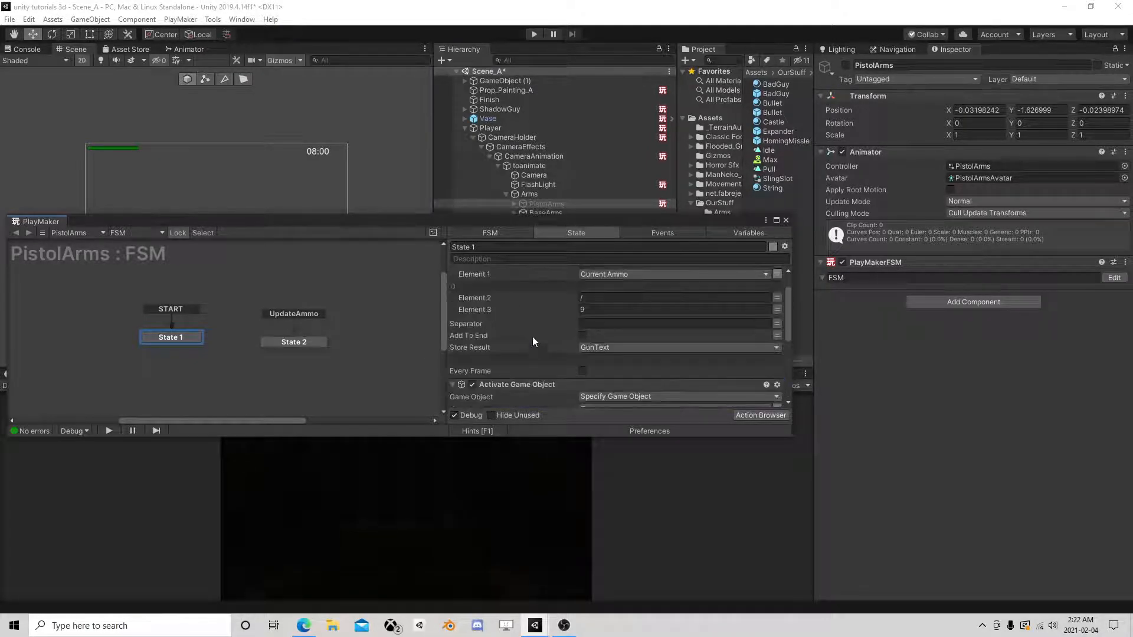
{"action": "scroll", "coordinate": [529, 336], "scroll_direction": "up", "scroll_amount": 2}
{"action": "right_click", "coordinate": [511, 275]}
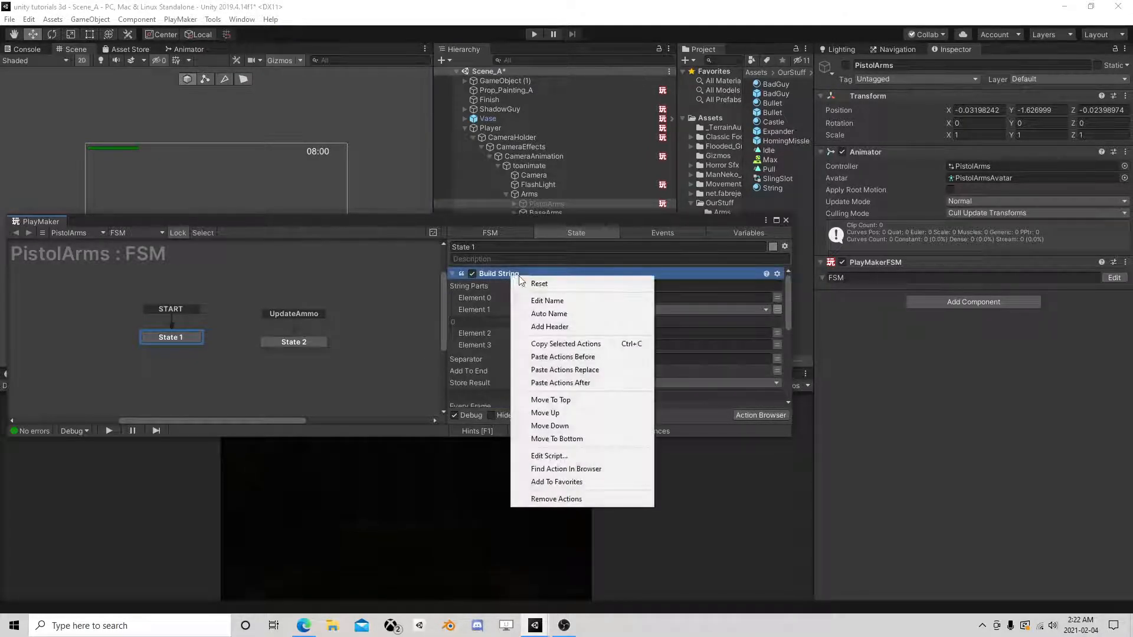
{"action": "left_click", "coordinate": [569, 343]}
{"action": "left_click", "coordinate": [289, 343]}
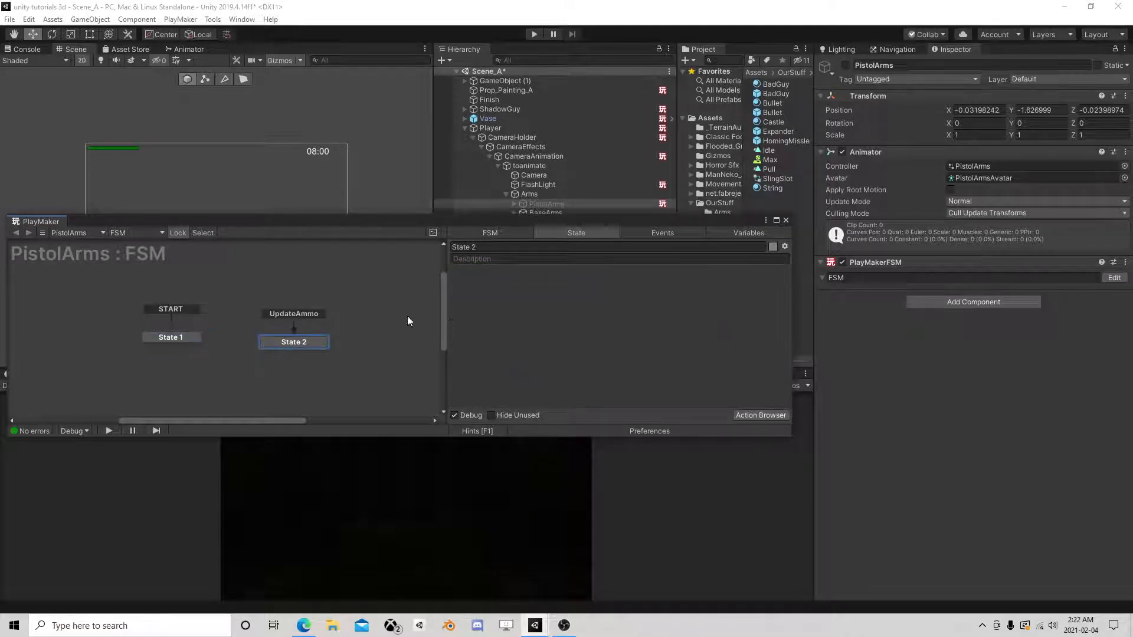
{"action": "right_click", "coordinate": [480, 291]}
{"action": "left_click", "coordinate": [576, 400]}
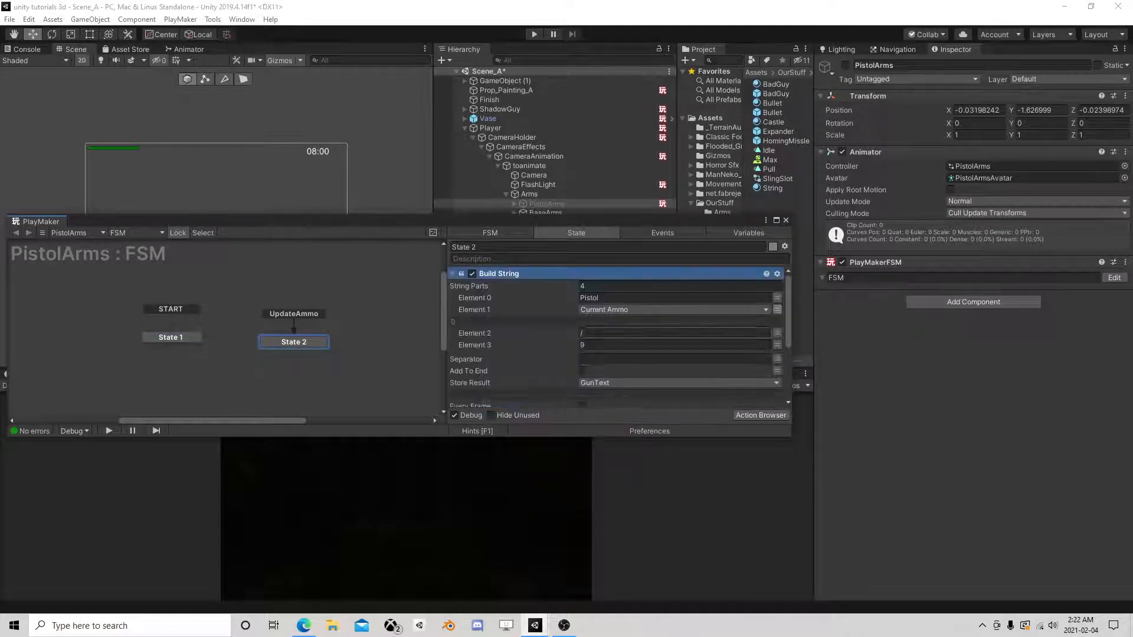
{"action": "left_click_drag", "start_coordinate": [316, 340], "coordinate": [303, 334]}
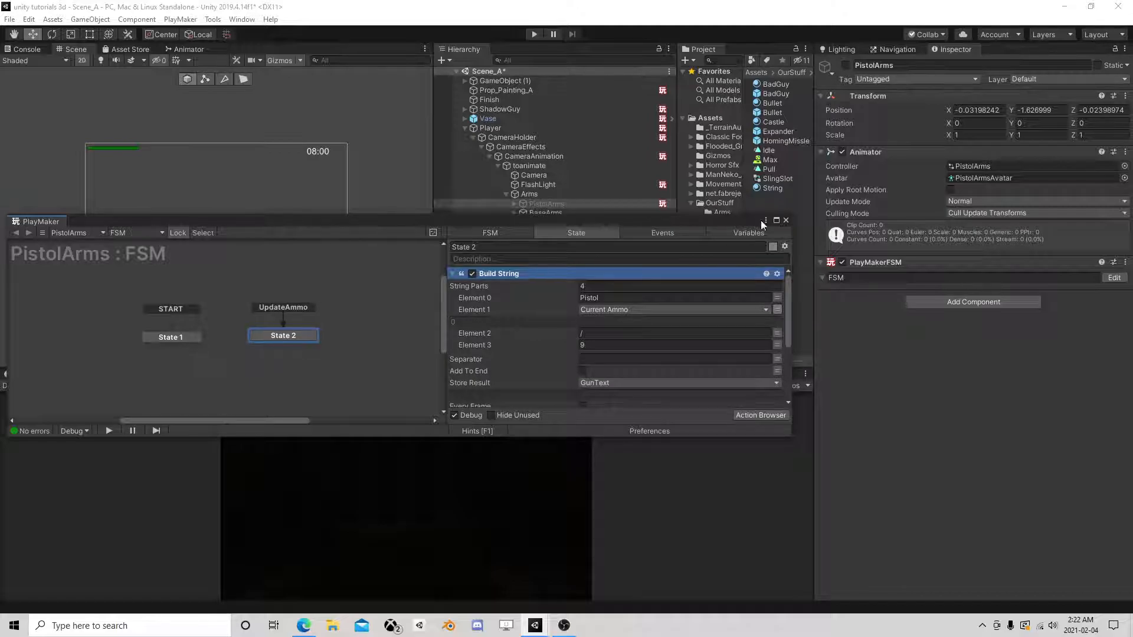
Copy the PlayMakerFSM component from PistolArms and paste it as a new component on BaseArms.
{"action": "left_click", "coordinate": [785, 221]}
{"action": "right_click", "coordinate": [884, 263]}
{"action": "left_click", "coordinate": [948, 328]}
{"action": "left_click", "coordinate": [531, 214]}
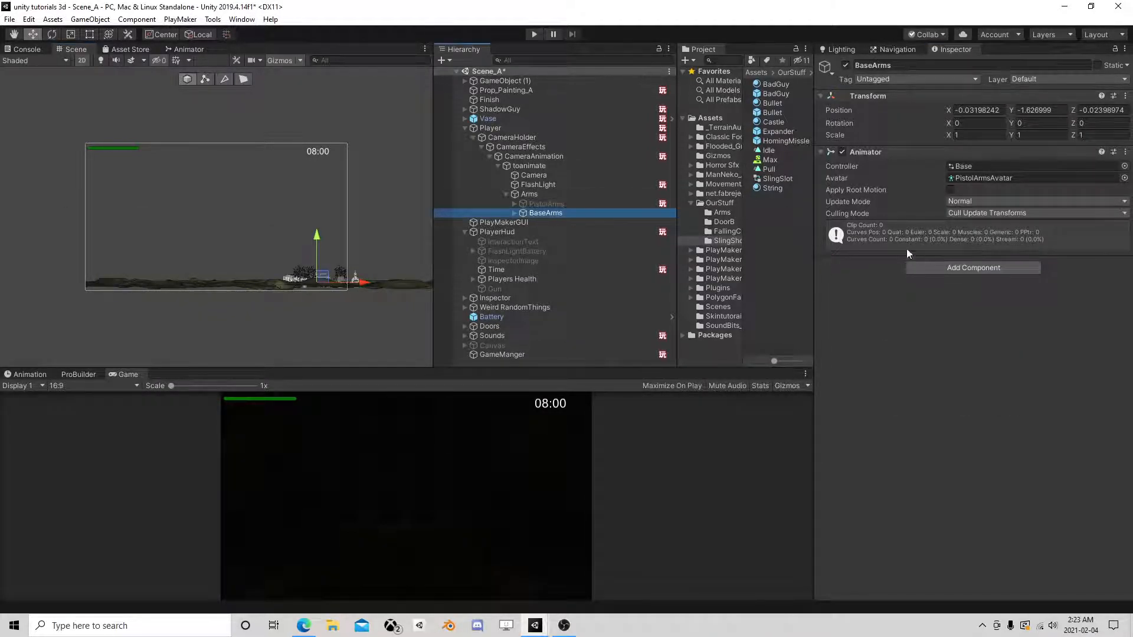
{"action": "right_click", "coordinate": [869, 153]}
{"action": "left_click", "coordinate": [912, 228]}
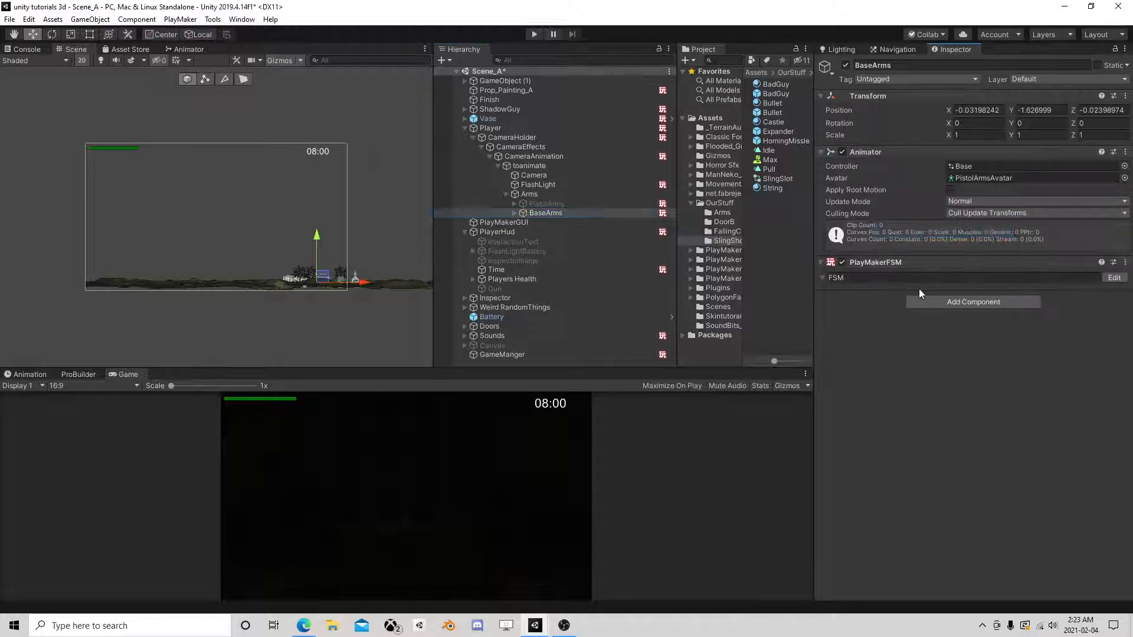
Delete State 2 from the BaseArms FSM.
{"action": "left_click", "coordinate": [1115, 277]}
{"action": "left_click", "coordinate": [218, 344]}
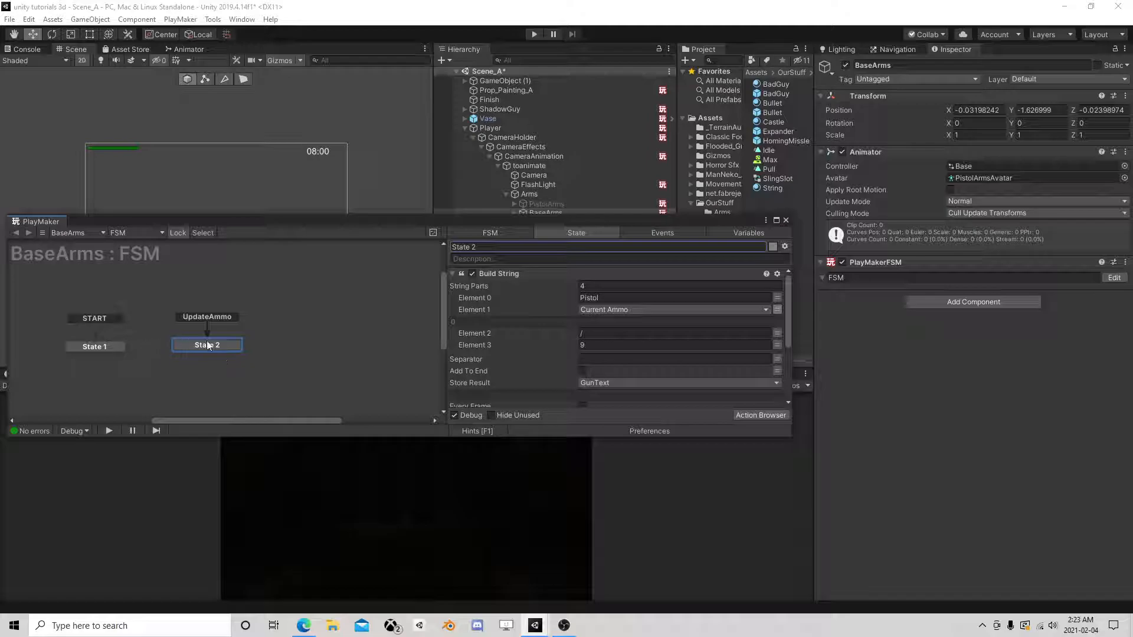
{"action": "key", "text": "Delete"}
Remove Build String and UI Text Set Text from BaseArms State 1, and turn off Activate for the Gun object.
{"action": "left_click", "coordinate": [98, 347]}
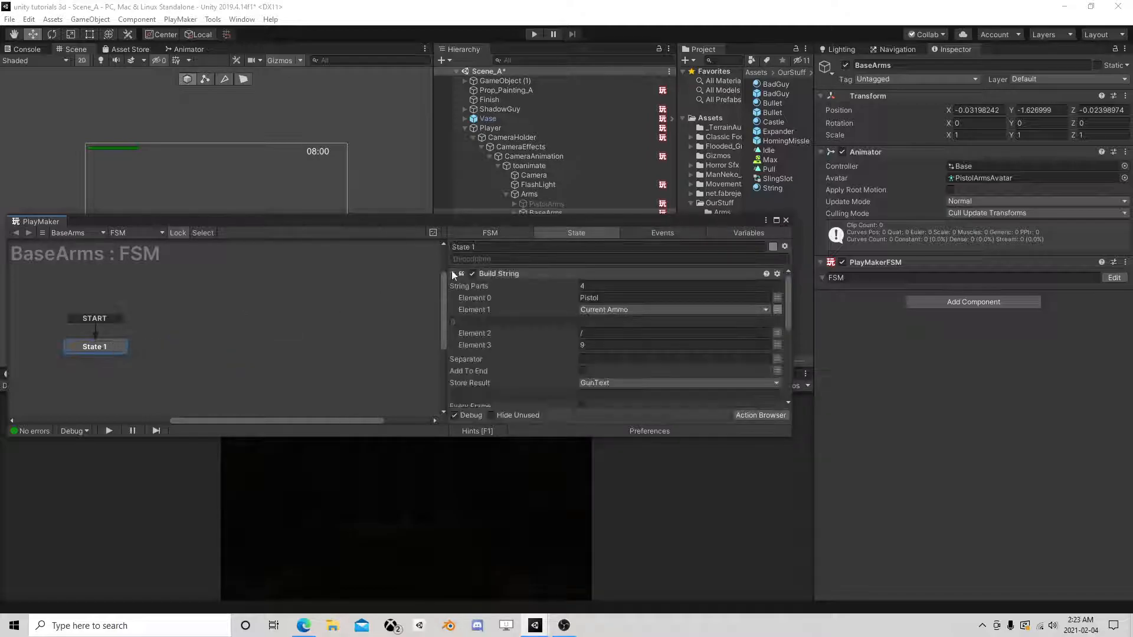
{"action": "left_click", "coordinate": [508, 274]}
{"action": "key", "text": "Delete"}
{"action": "left_click", "coordinate": [508, 370]}
{"action": "key", "text": "Delete"}
{"action": "left_click", "coordinate": [581, 322]}
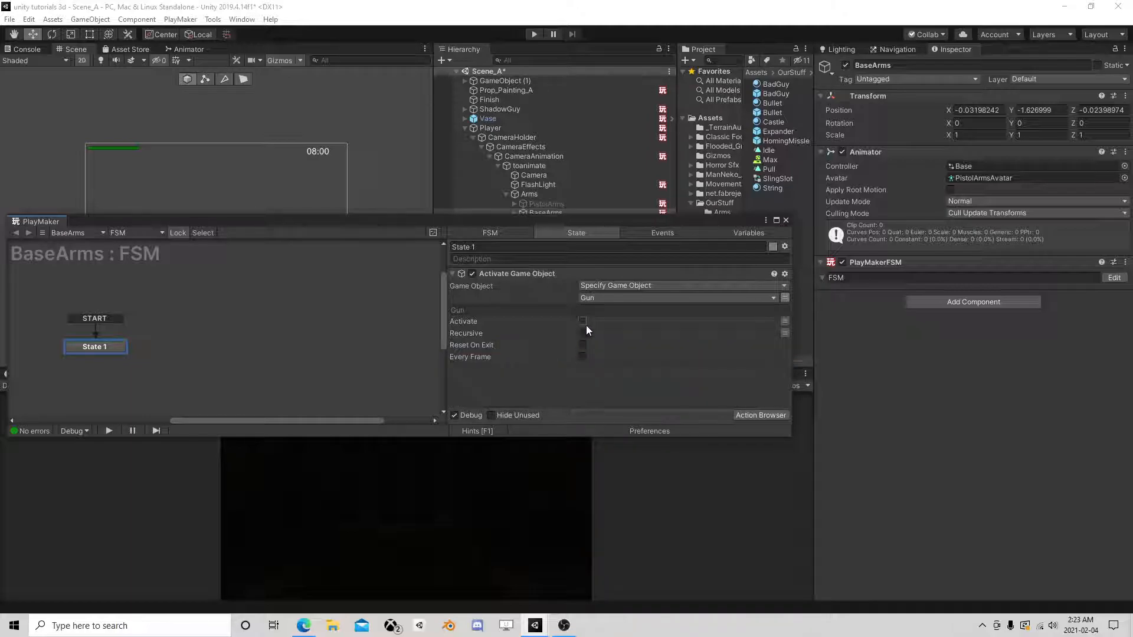
Delete the Current Ammo and GunText variables from the BaseArms FSM and close the FSM editor.
{"action": "left_click", "coordinate": [762, 232]}
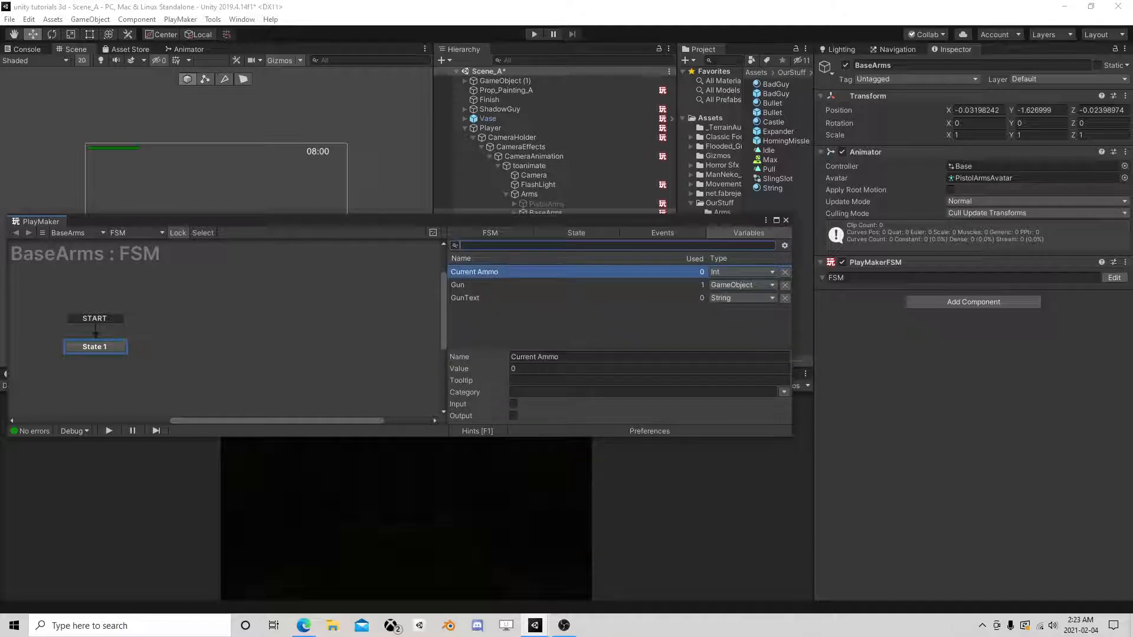
{"action": "left_click", "coordinate": [786, 272]}
{"action": "left_click", "coordinate": [785, 286]}
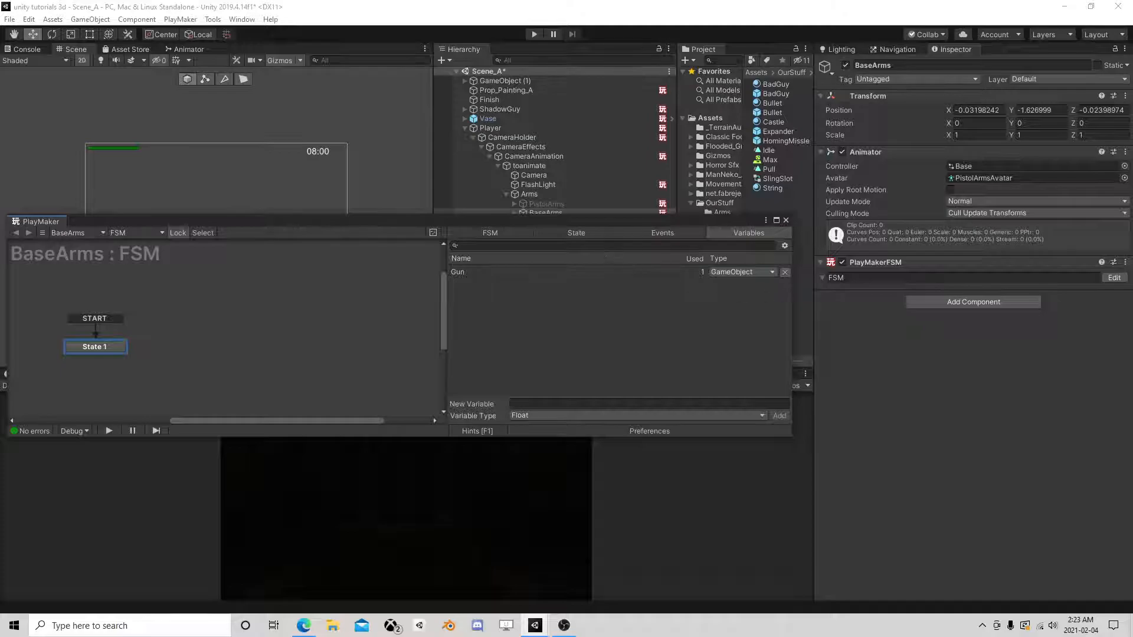
{"action": "left_click", "coordinate": [582, 233]}
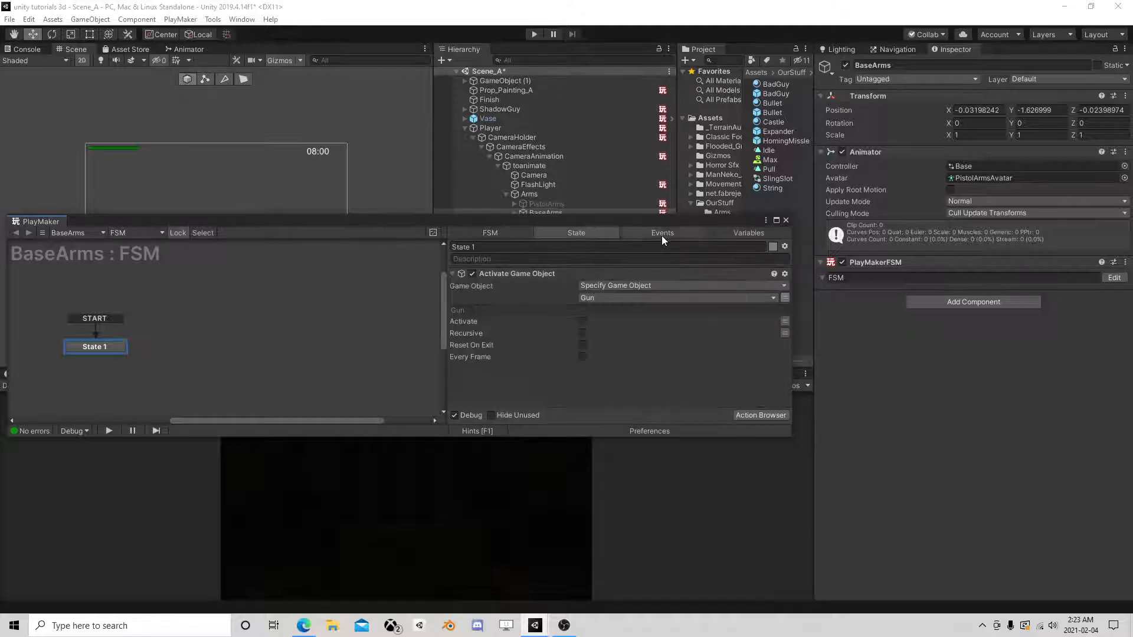
{"action": "left_click", "coordinate": [786, 221]}
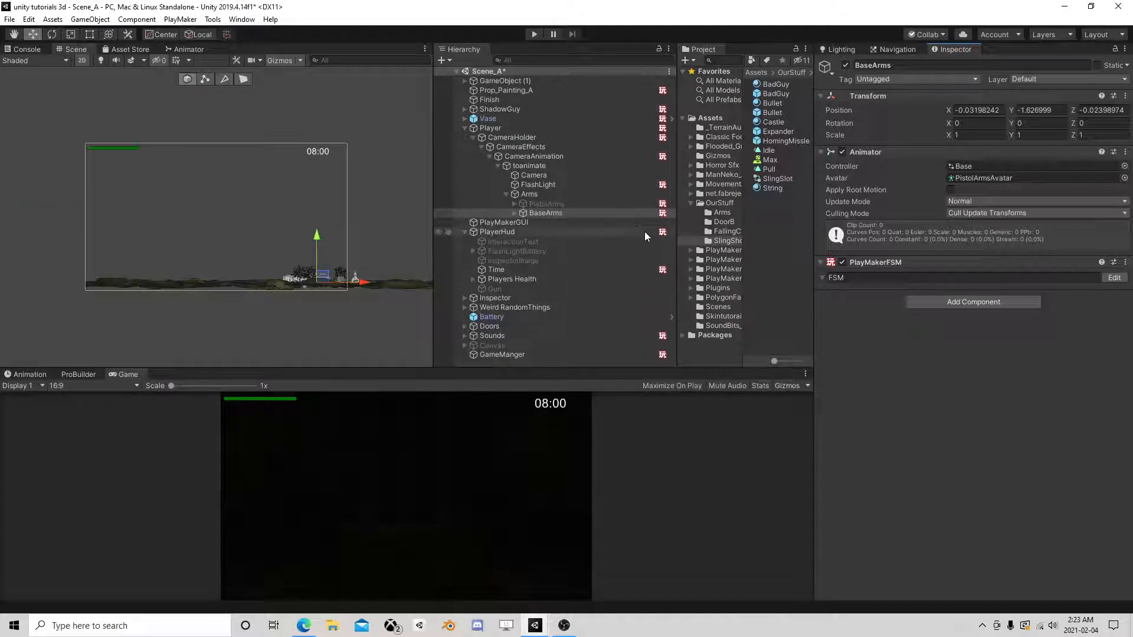
Play the scene and test the ammo text by deactivating BaseArms and activating PistolArms.
{"action": "left_click", "coordinate": [534, 34]}
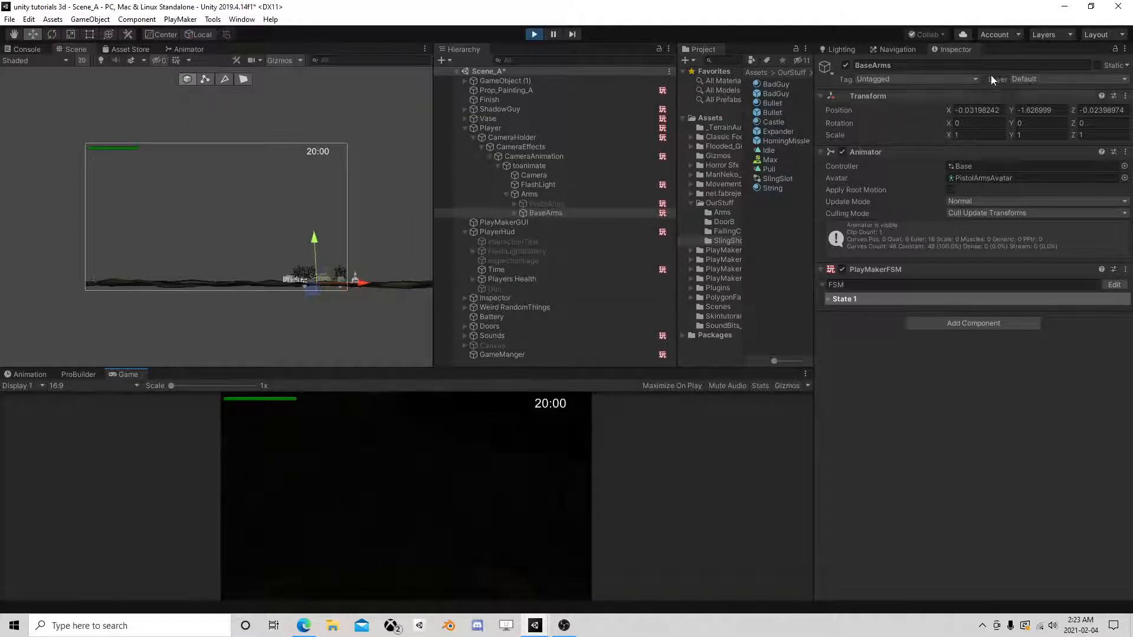
{"action": "left_click", "coordinate": [846, 65]}
{"action": "left_click", "coordinate": [545, 203]}
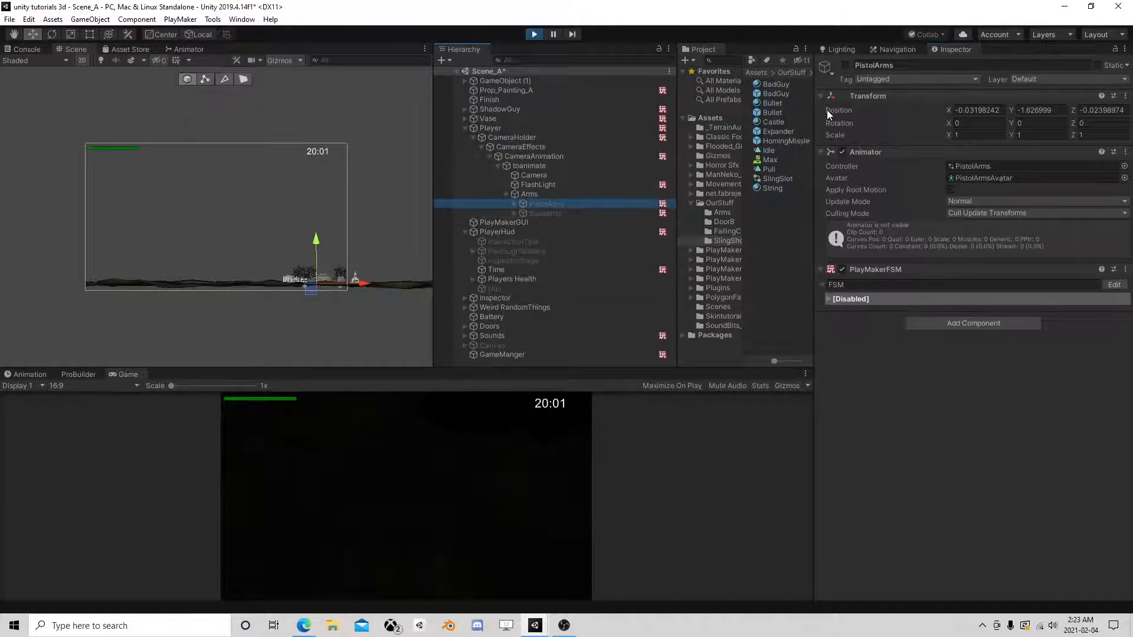
{"action": "left_click", "coordinate": [846, 65]}
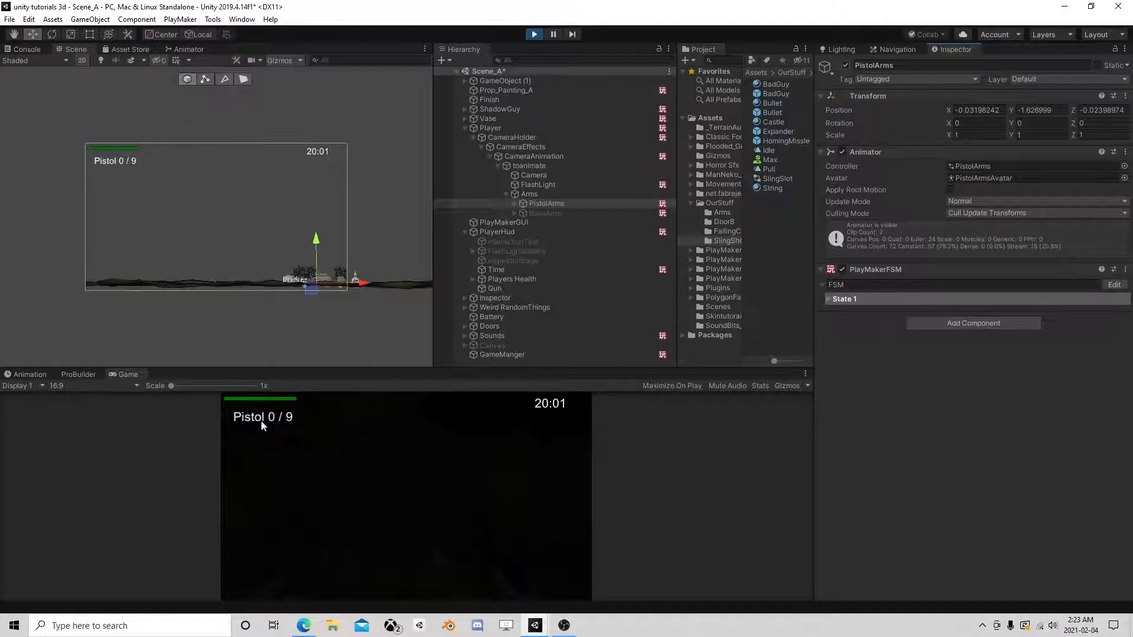
Test switching from PistolArms to BaseArms and back to PistolArms, and stop play mode.
{"action": "left_click", "coordinate": [846, 65]}
{"action": "left_click", "coordinate": [546, 213]}
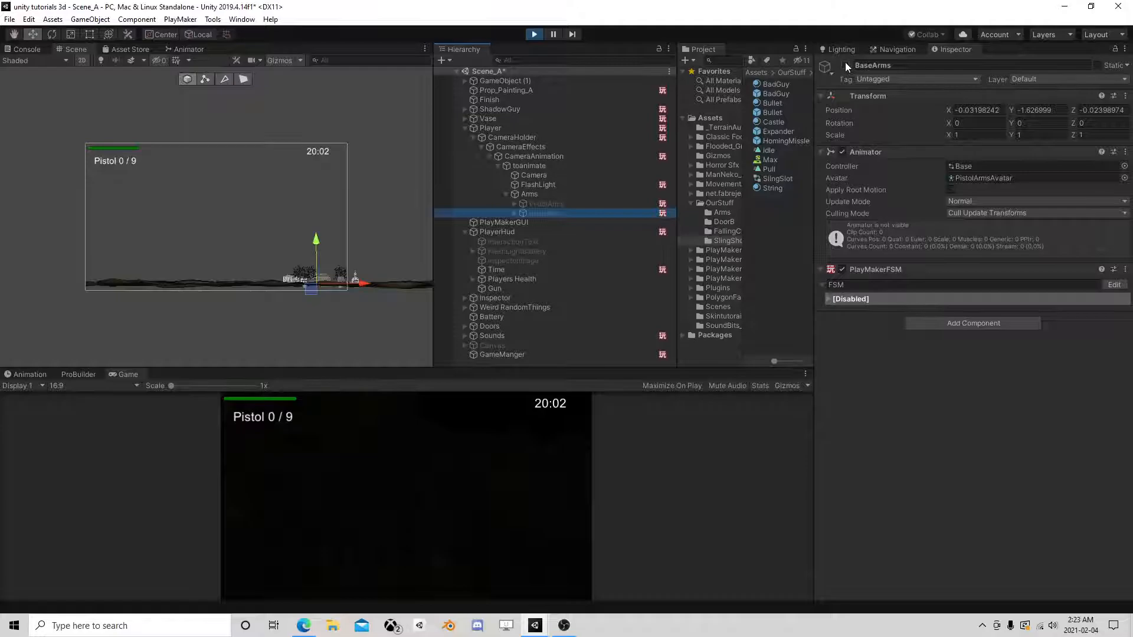
{"action": "left_click", "coordinate": [549, 204]}
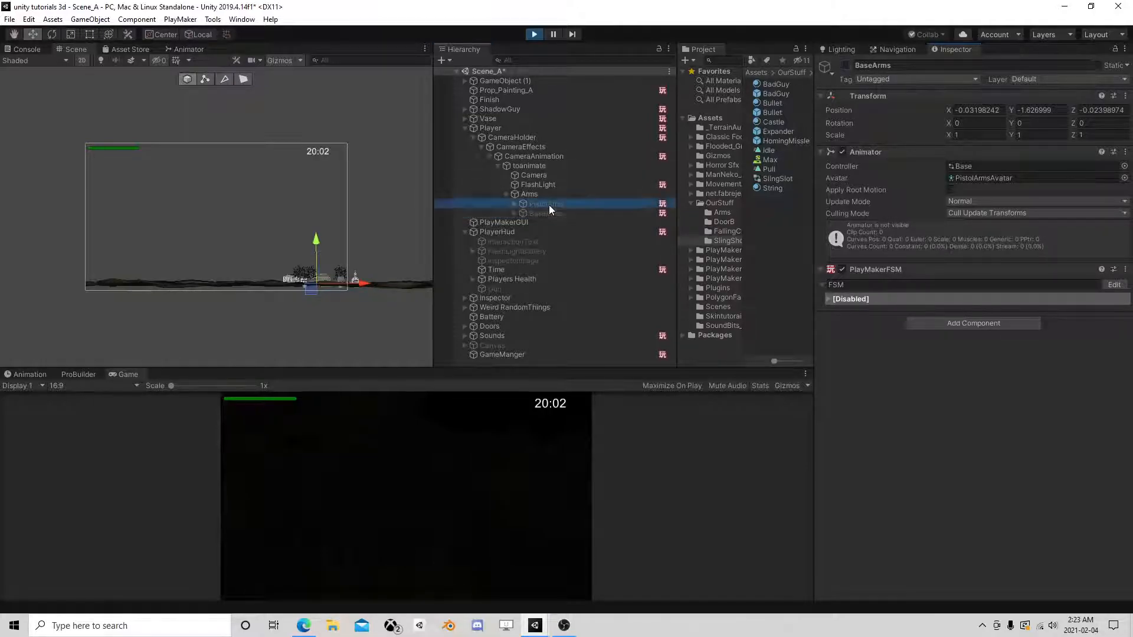
{"action": "left_click", "coordinate": [845, 61]}
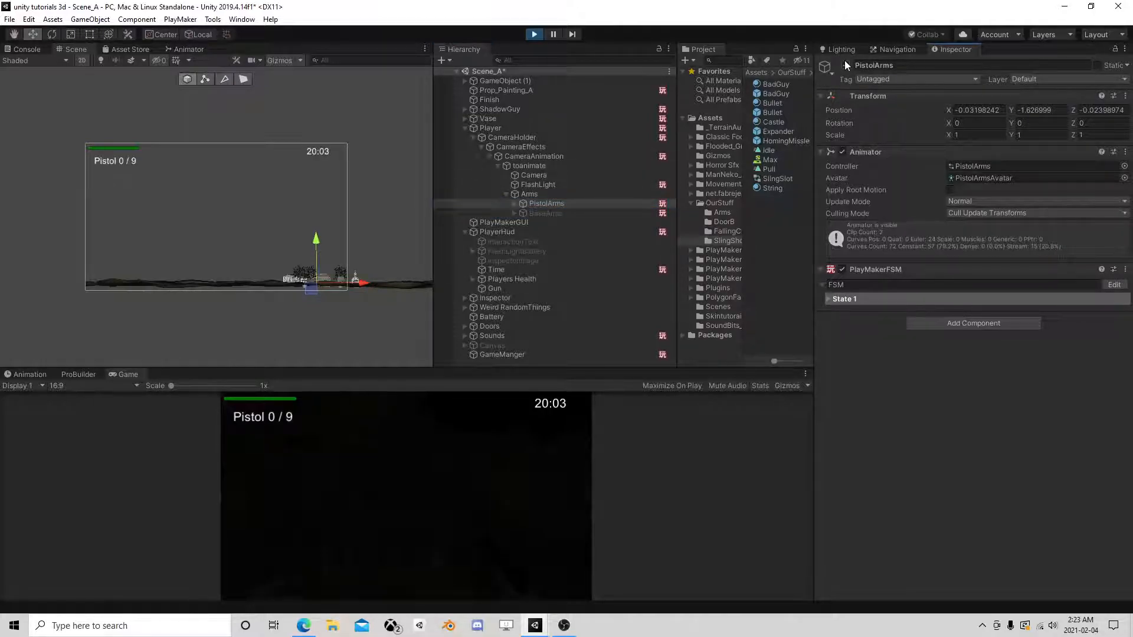
{"action": "left_click", "coordinate": [535, 35]}
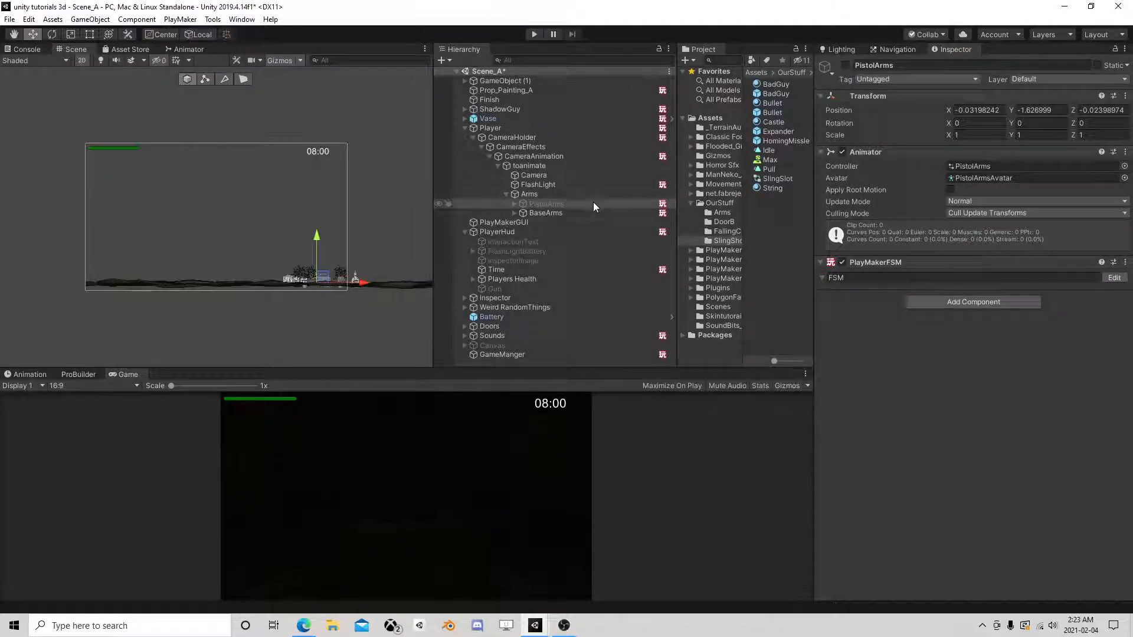
Add another PlayMakerFSM component to the Player object and open its name for editing.
{"action": "left_click", "coordinate": [479, 128]}
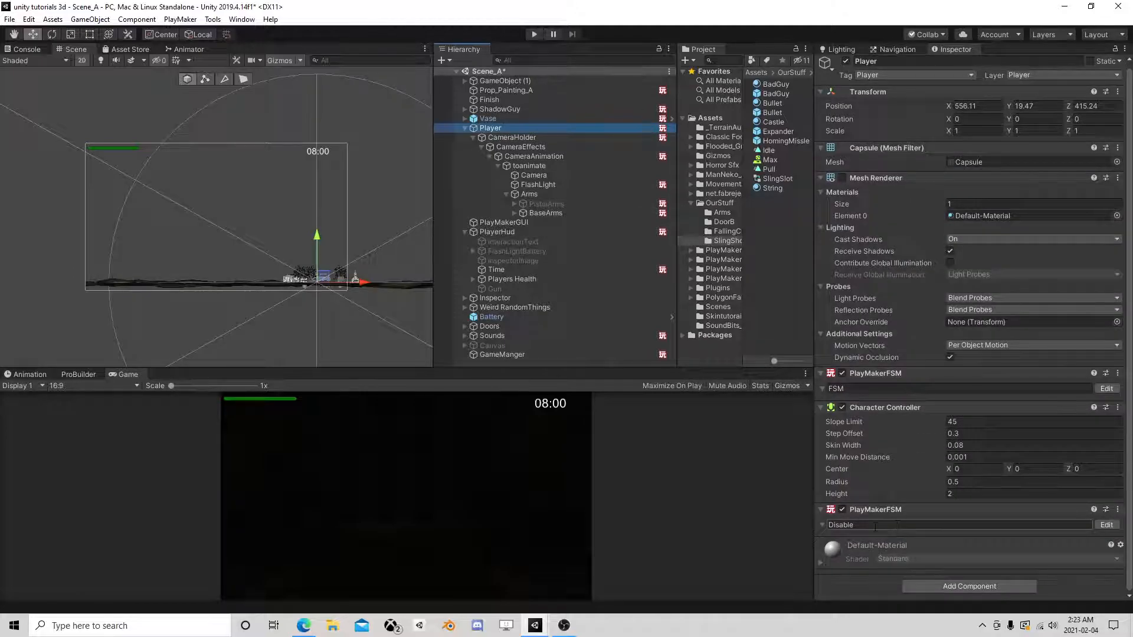
{"action": "left_click", "coordinate": [982, 589]}
{"action": "left_click", "coordinate": [949, 465]}
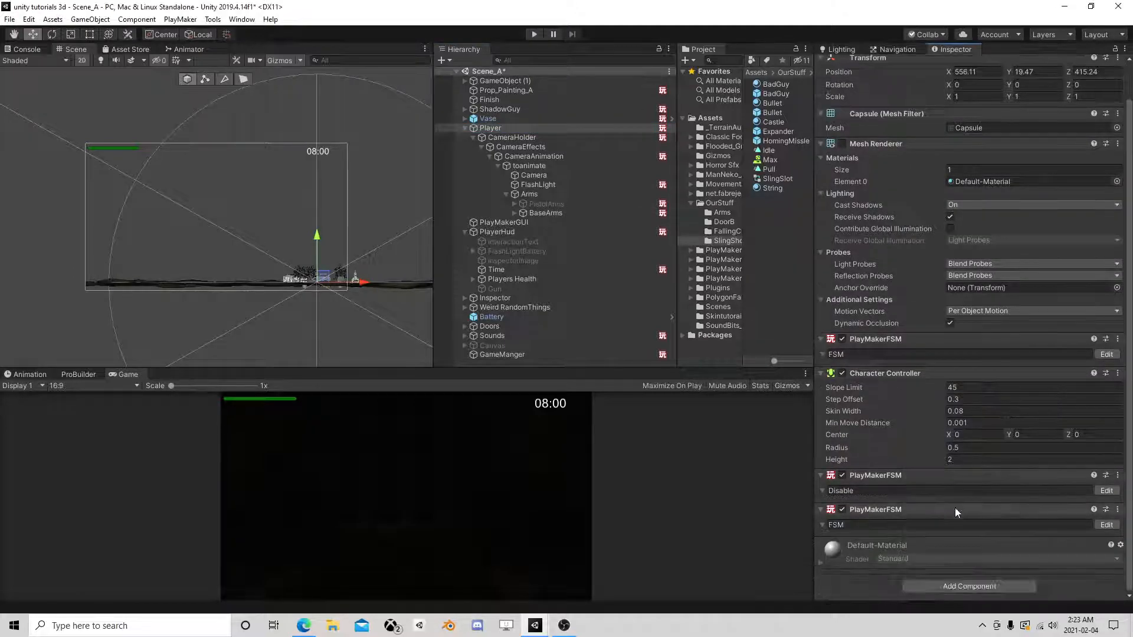
{"action": "left_click_drag", "start_coordinate": [863, 524], "coordinate": [755, 518]}
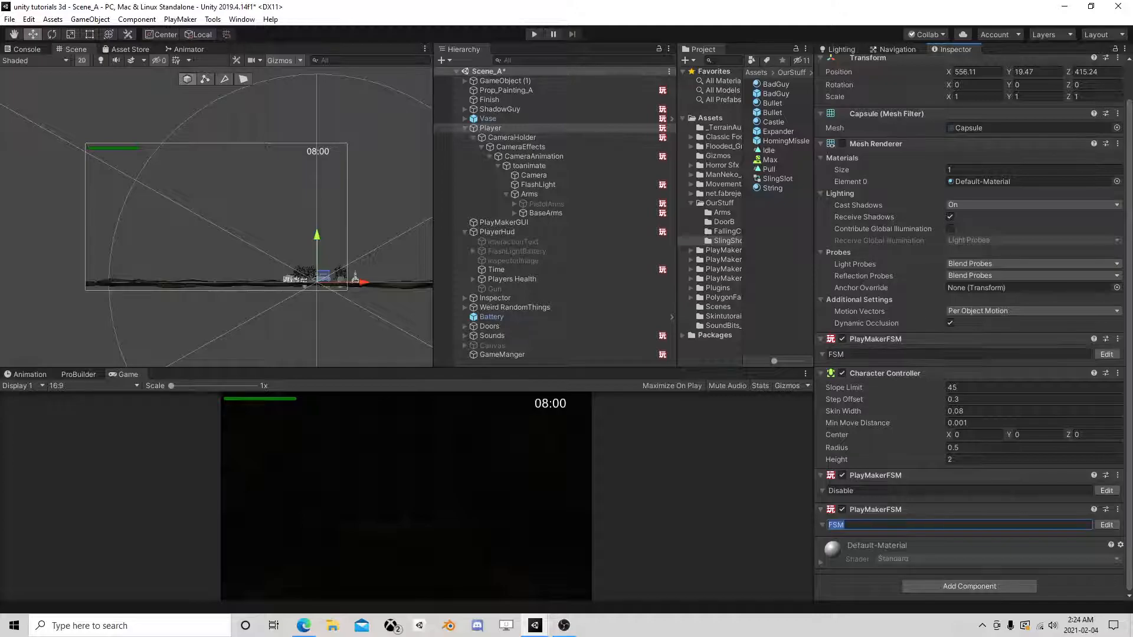
Examine the first FSM on the Player object and close the FSM editor.
{"action": "left_click", "coordinate": [1106, 355]}
{"action": "scroll", "coordinate": [642, 318], "scroll_direction": "down", "scroll_amount": 5}
{"action": "left_click", "coordinate": [785, 221]}
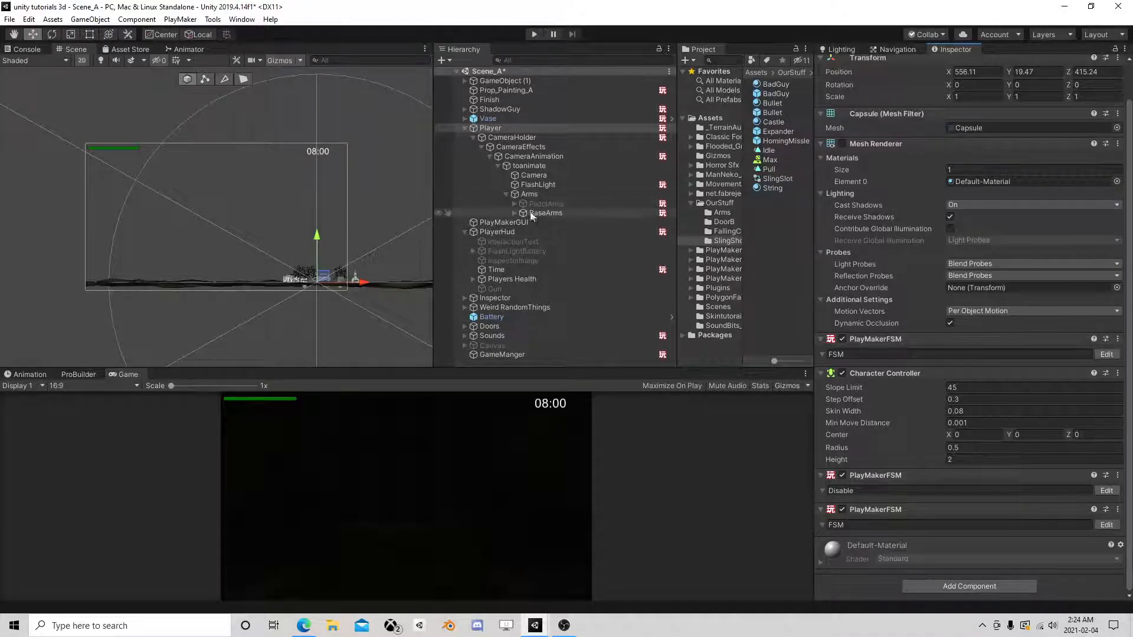
Open the FlashLight object's FlashLight FSM, review State 3, and move State 1 up in the graph.
{"action": "left_click", "coordinate": [536, 184]}
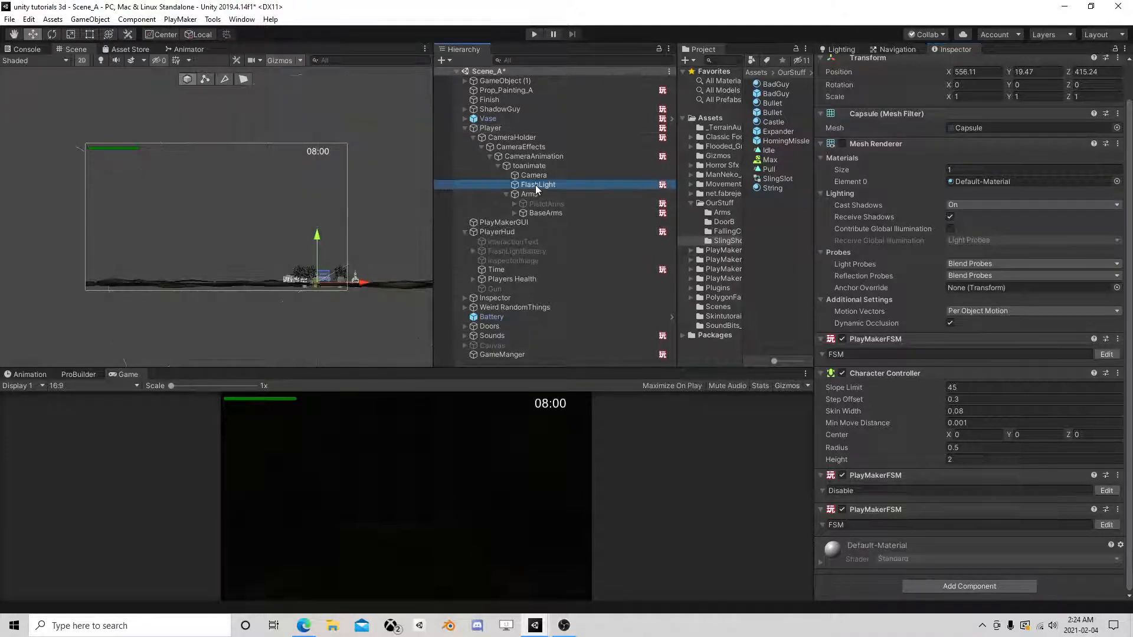
{"action": "left_click", "coordinate": [1114, 481]}
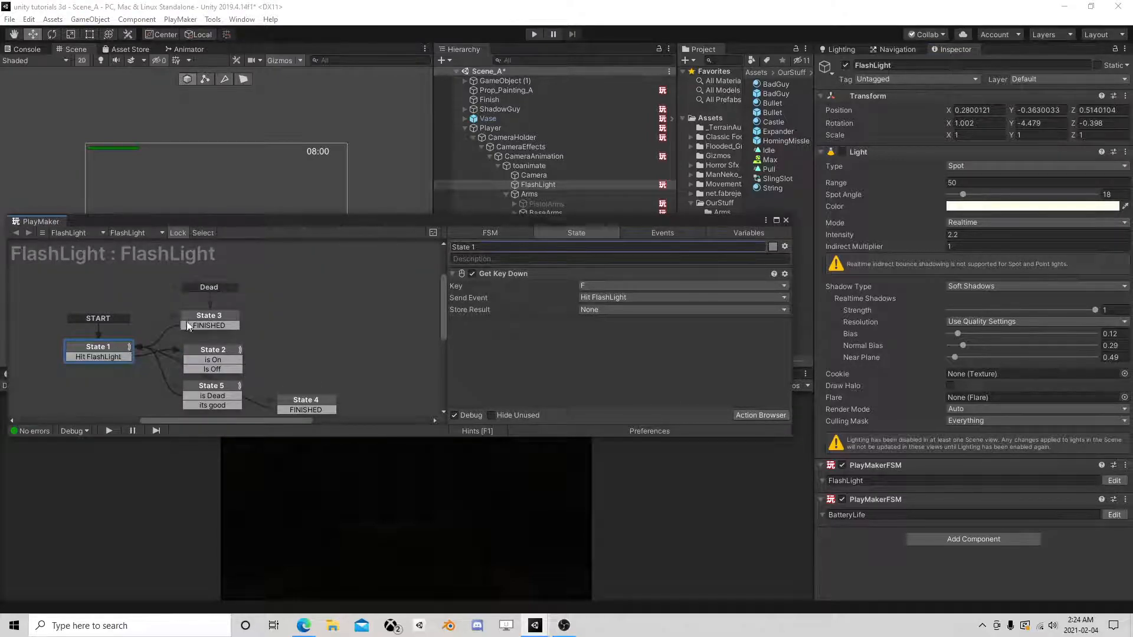
{"action": "left_click", "coordinate": [204, 322]}
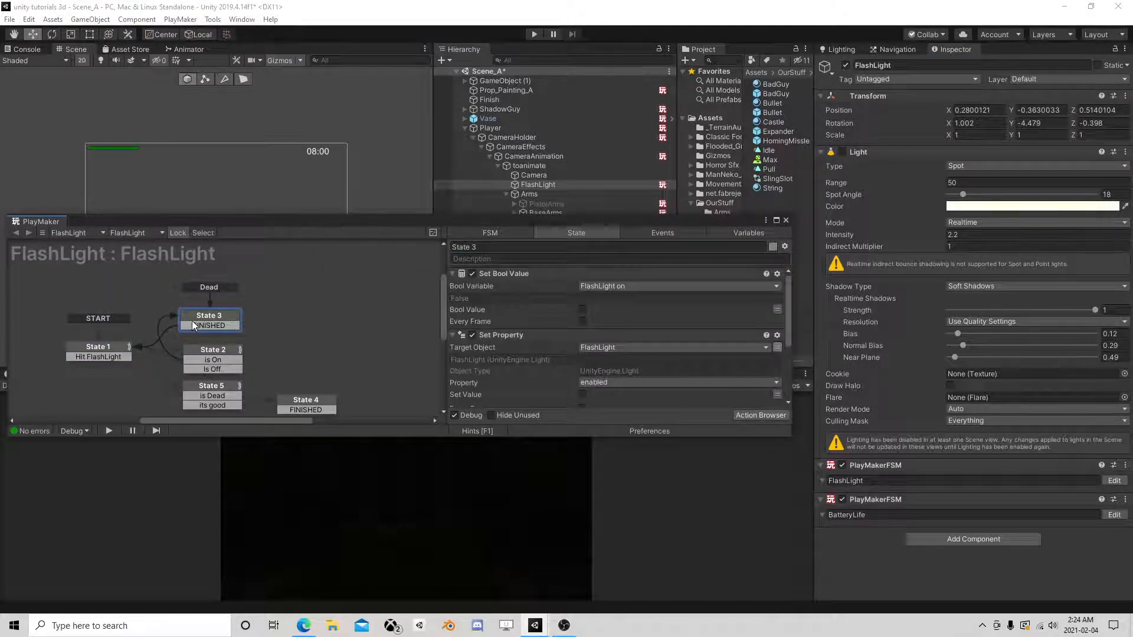
{"action": "left_click", "coordinate": [100, 347]}
{"action": "mouse_move", "coordinate": [114, 344]}
{"action": "left_mouse_down"}
{"action": "mouse_move", "coordinate": [92, 336]}
{"action": "mouse_move", "coordinate": [100, 319]}
{"action": "left_mouse_up"}
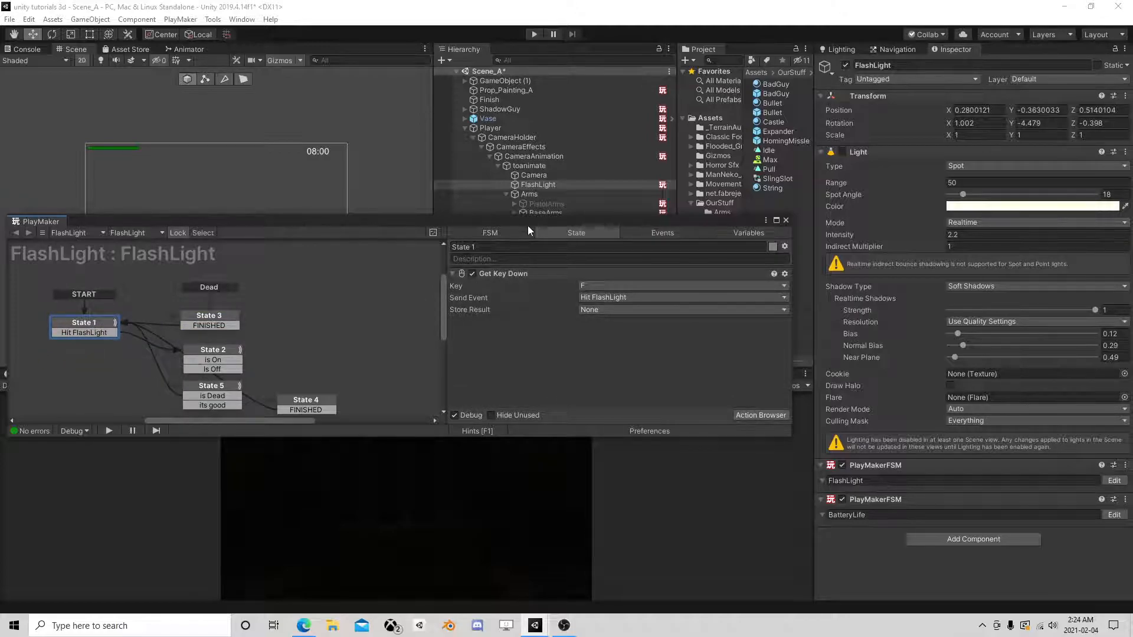
Set the key of the Get Key Down action in the FlashLight FSM's State 1 to Alpha 1 and close the FSM editor.
{"action": "left_click_drag", "start_coordinate": [527, 223], "coordinate": [579, 276]}
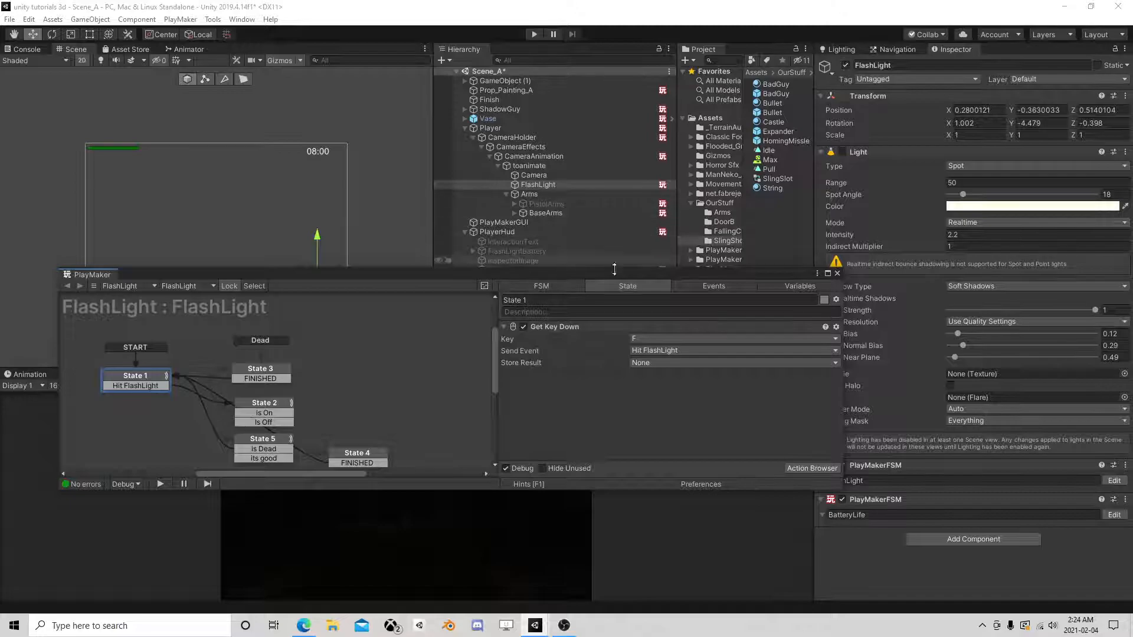
{"action": "left_click", "coordinate": [656, 341]}
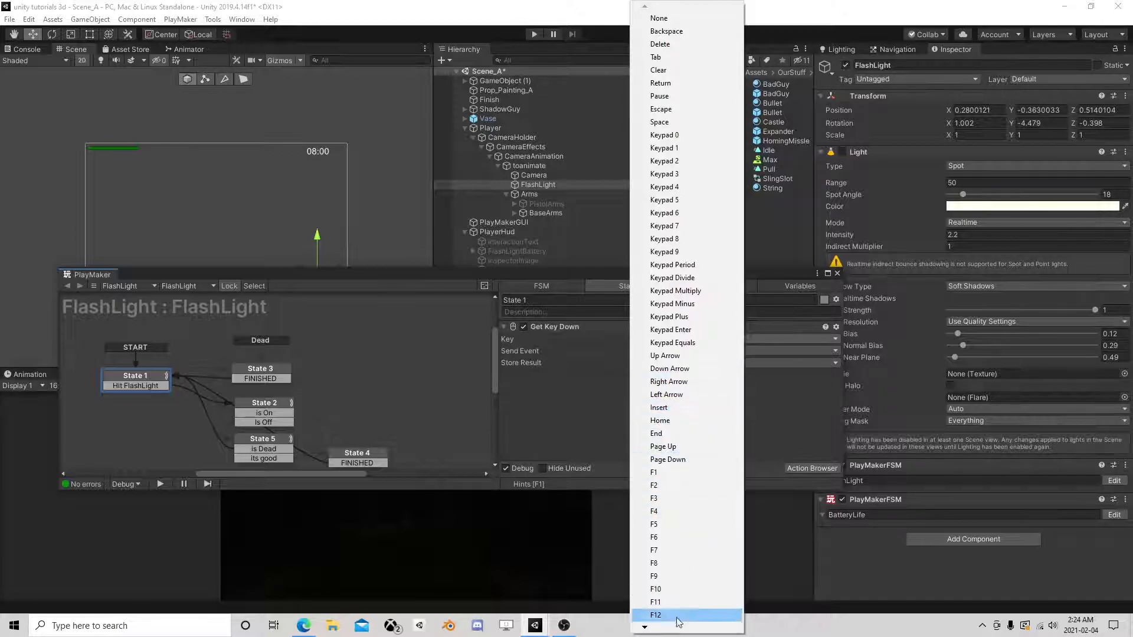
{"action": "mouse_move", "coordinate": [670, 631]}
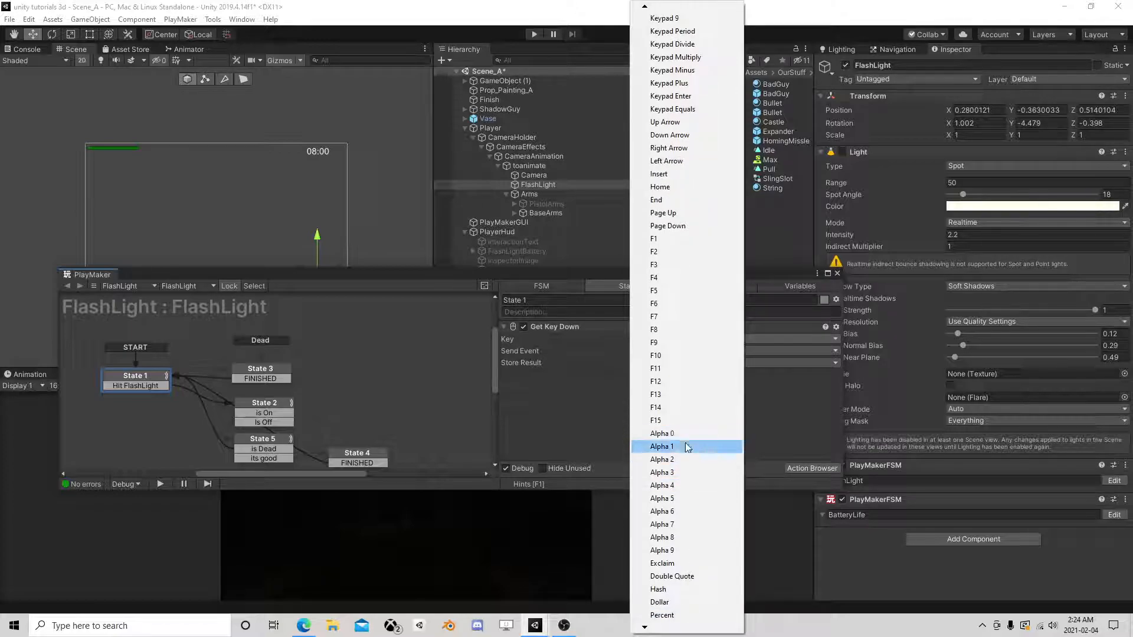
{"action": "left_click", "coordinate": [686, 447]}
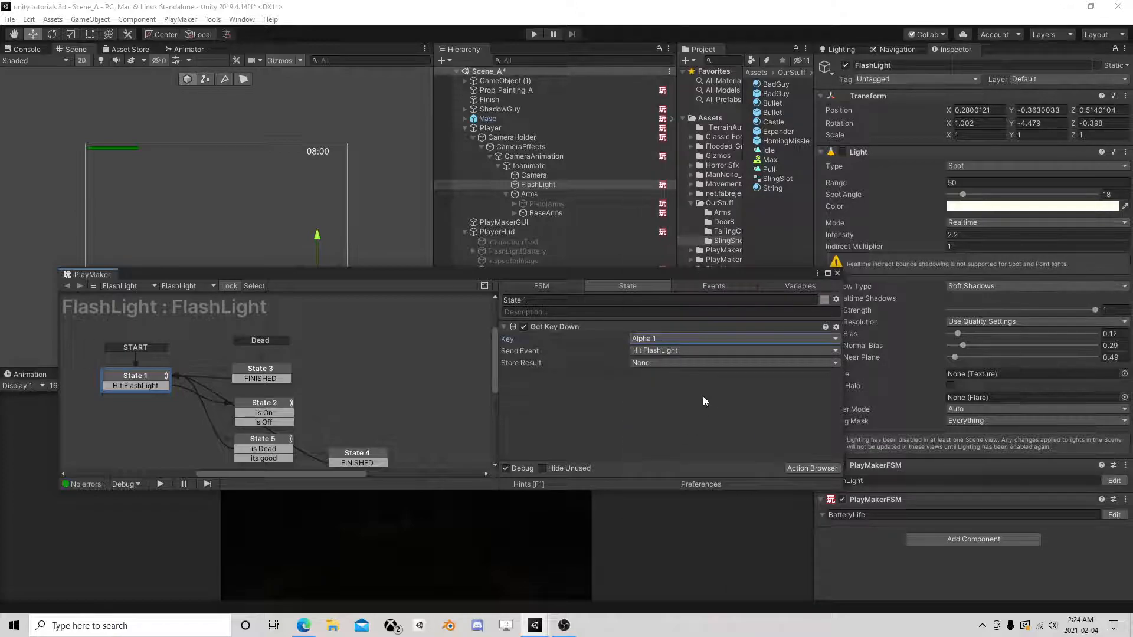
{"action": "left_click", "coordinate": [275, 372]}
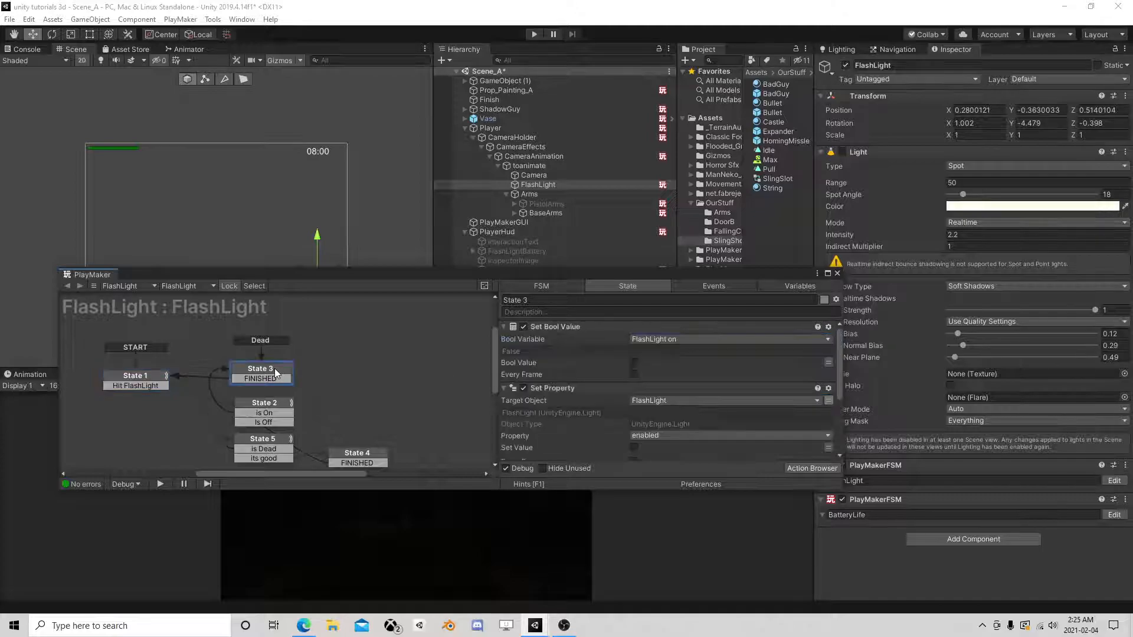
{"action": "left_click", "coordinate": [836, 273]}
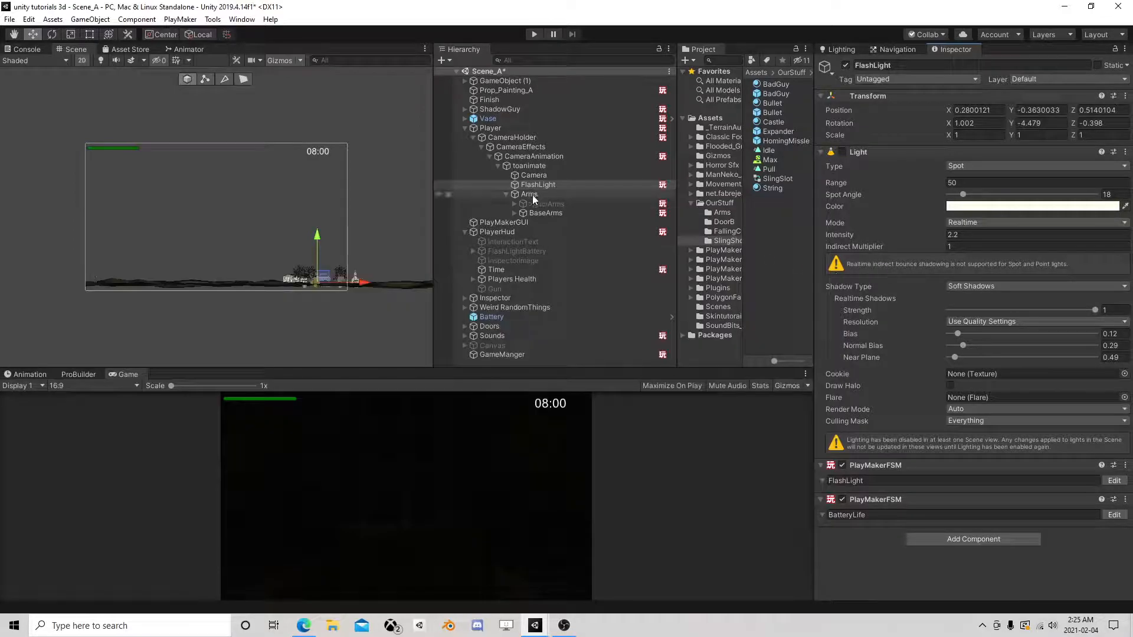
Name the newly added third PlayMakerFSM component on the Player object Arms.
{"action": "left_click", "coordinate": [481, 130]}
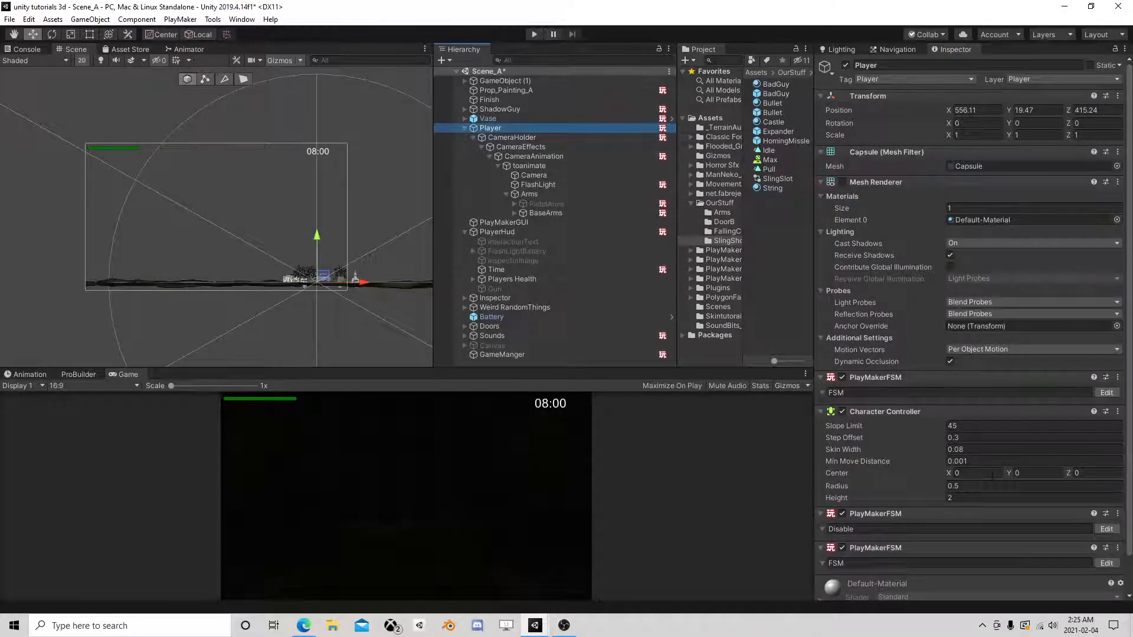
{"action": "scroll", "coordinate": [883, 539], "scroll_direction": "down", "scroll_amount": 2}
{"action": "left_click", "coordinate": [849, 524]}
{"action": "type", "text": "Arms"}
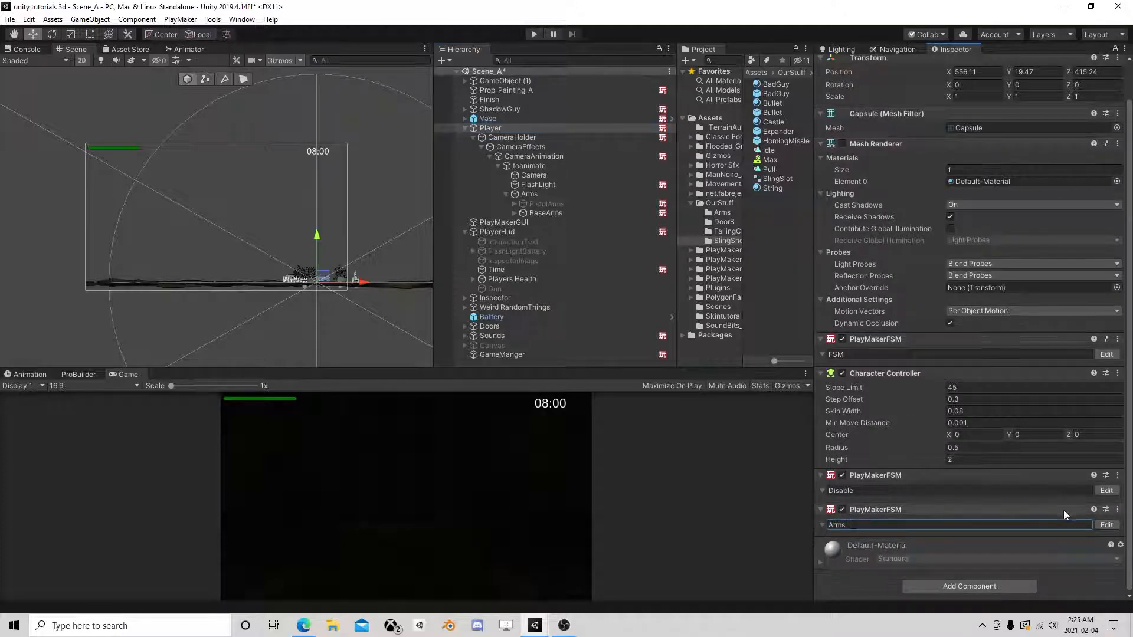
Add a Get Key Down action to State 1 of the Player's Arms FSM.
{"action": "left_click", "coordinate": [1106, 525]}
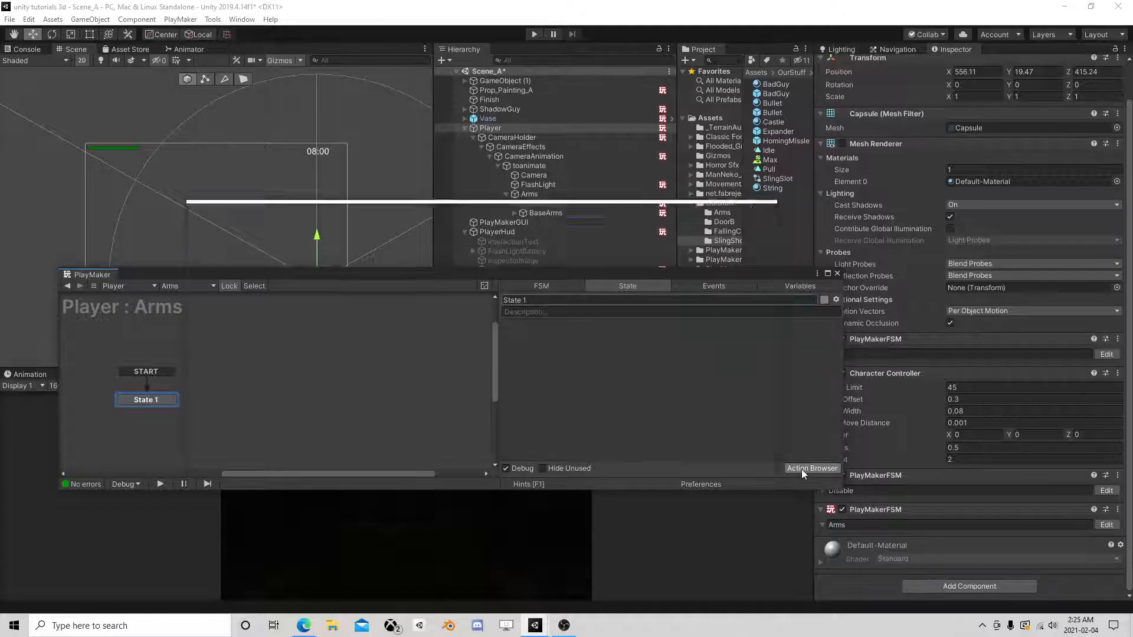
{"action": "left_click", "coordinate": [801, 469]}
{"action": "type", "text": "get k"}
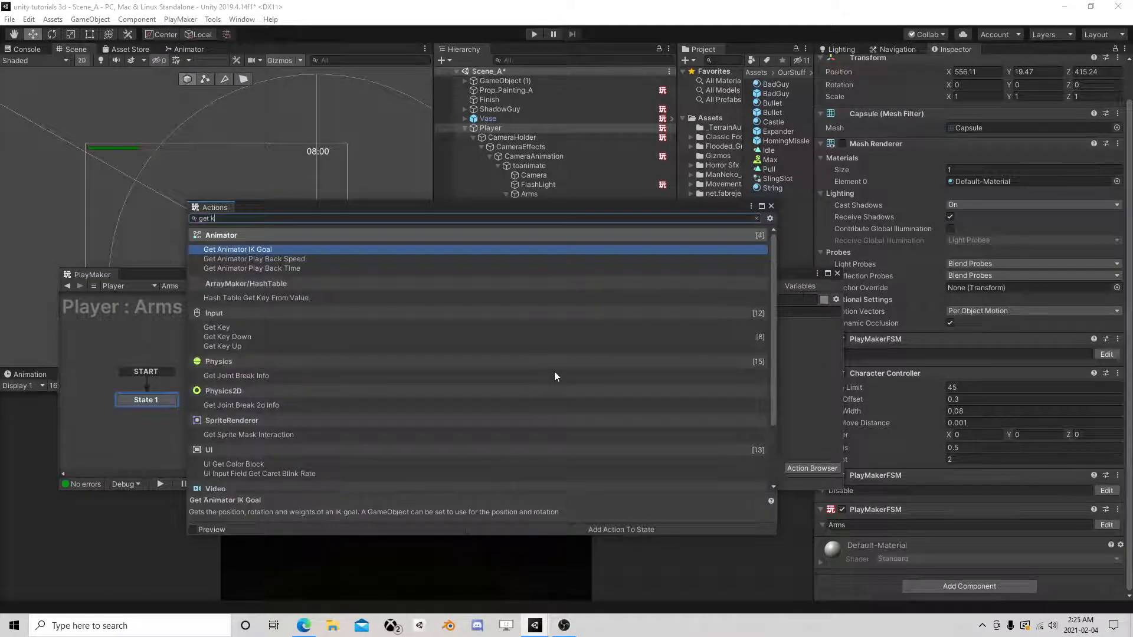
{"action": "type", "text": "ey down"}
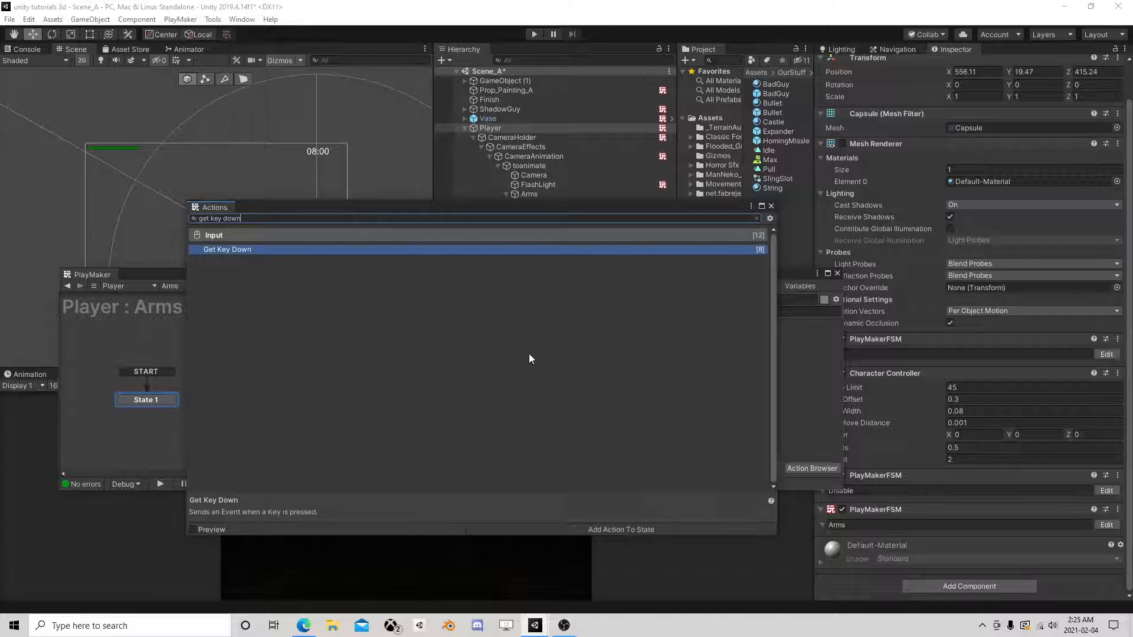
Add two Get Key Down actions to State 1 of the Player's Arms FSM and close the action browser.
{"action": "double_click", "coordinate": [256, 251]}
{"action": "double_click", "coordinate": [242, 281]}
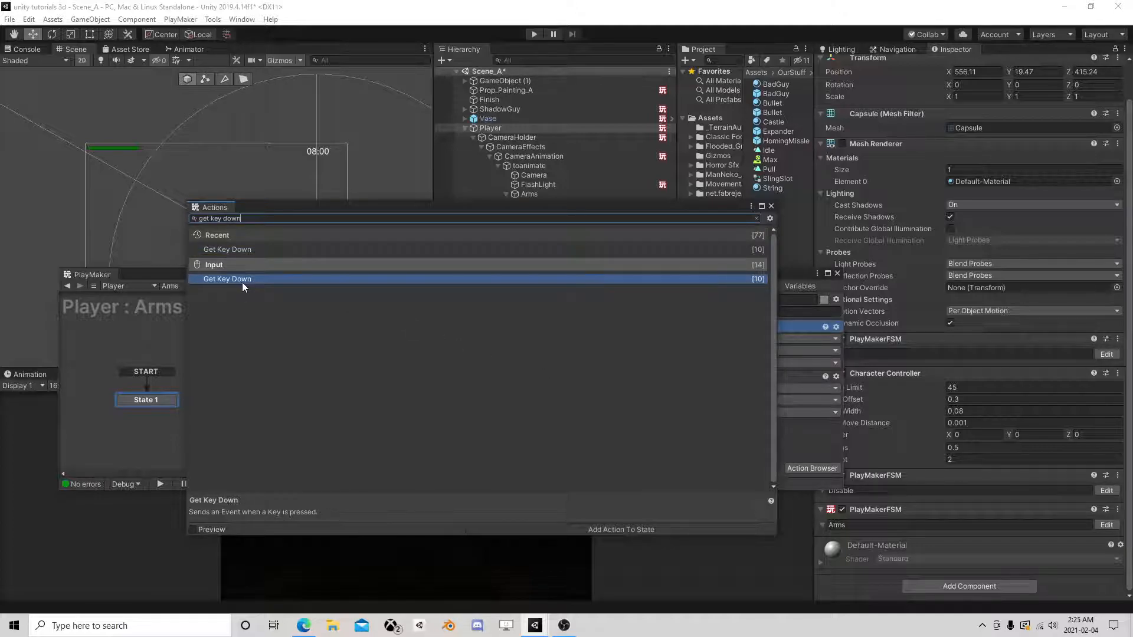
{"action": "left_click", "coordinate": [771, 206]}
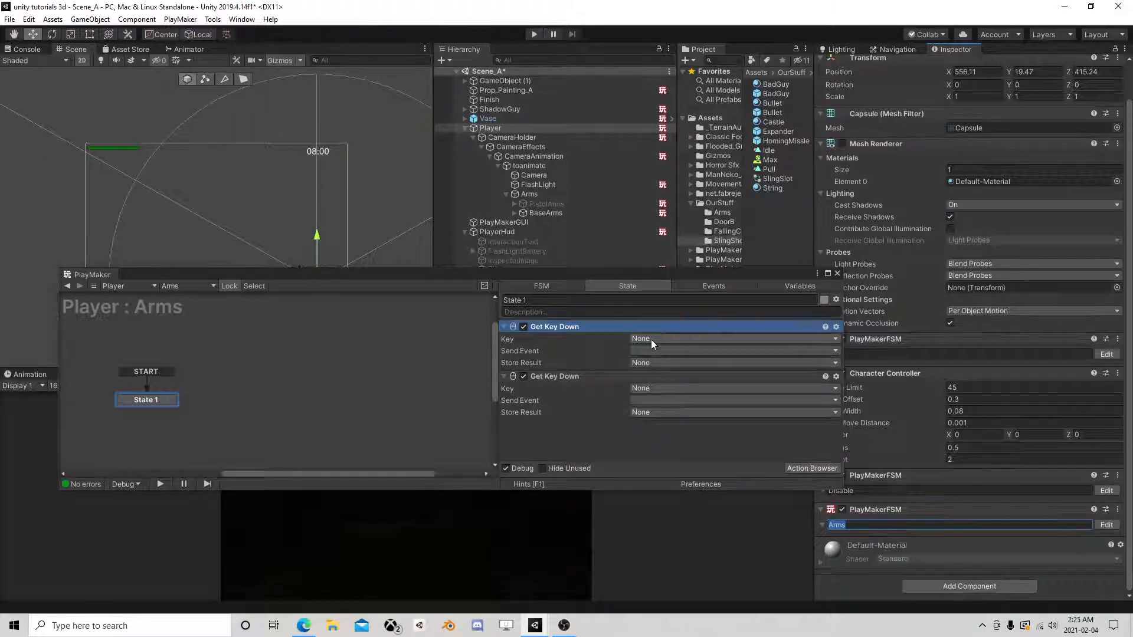
Set the first Get Key Down action's key to Alpha 2 and the second one's to Alpha 3.
{"action": "left_click", "coordinate": [651, 340]}
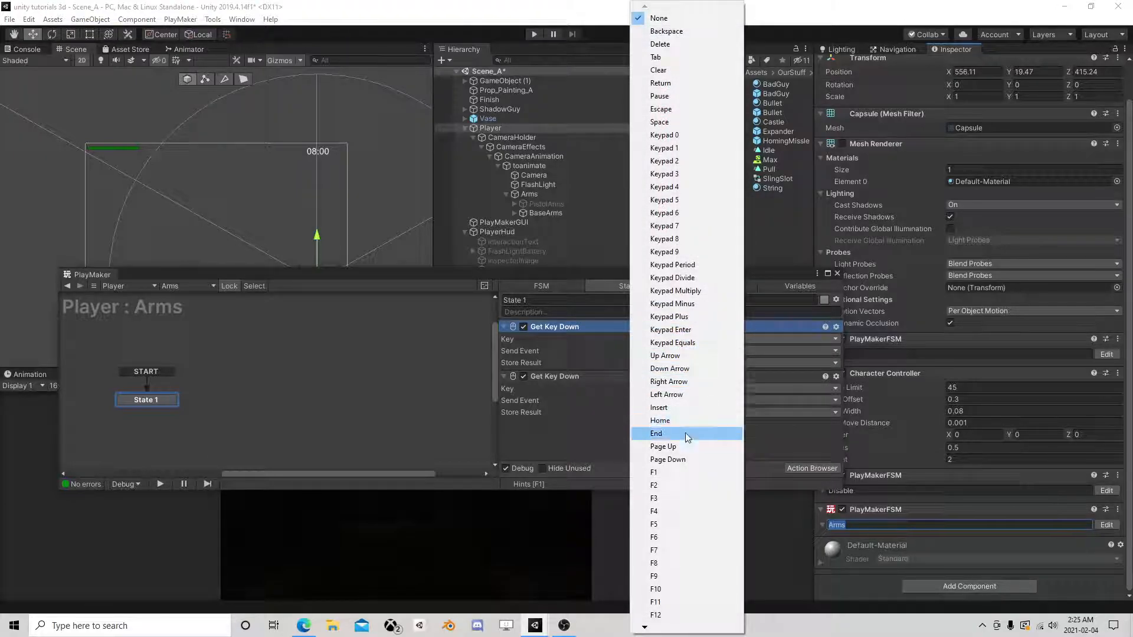
{"action": "scroll", "coordinate": [686, 616], "scroll_direction": "down", "scroll_amount": 10}
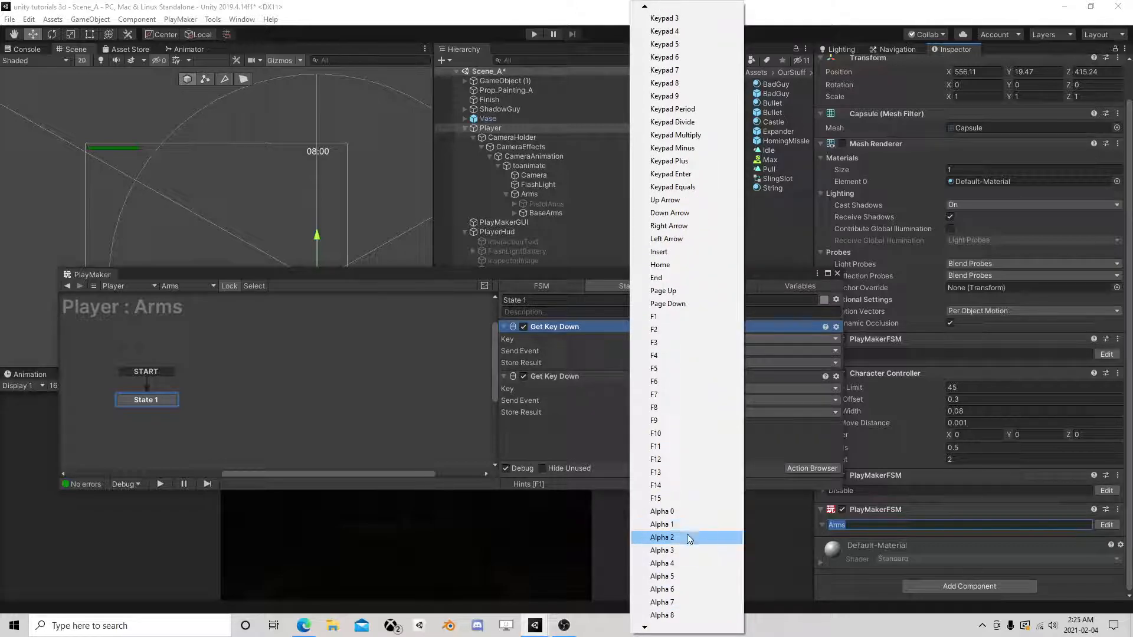
{"action": "left_click", "coordinate": [687, 534]}
{"action": "left_click", "coordinate": [642, 388]}
{"action": "scroll", "coordinate": [673, 631], "scroll_direction": "down", "scroll_amount": 2}
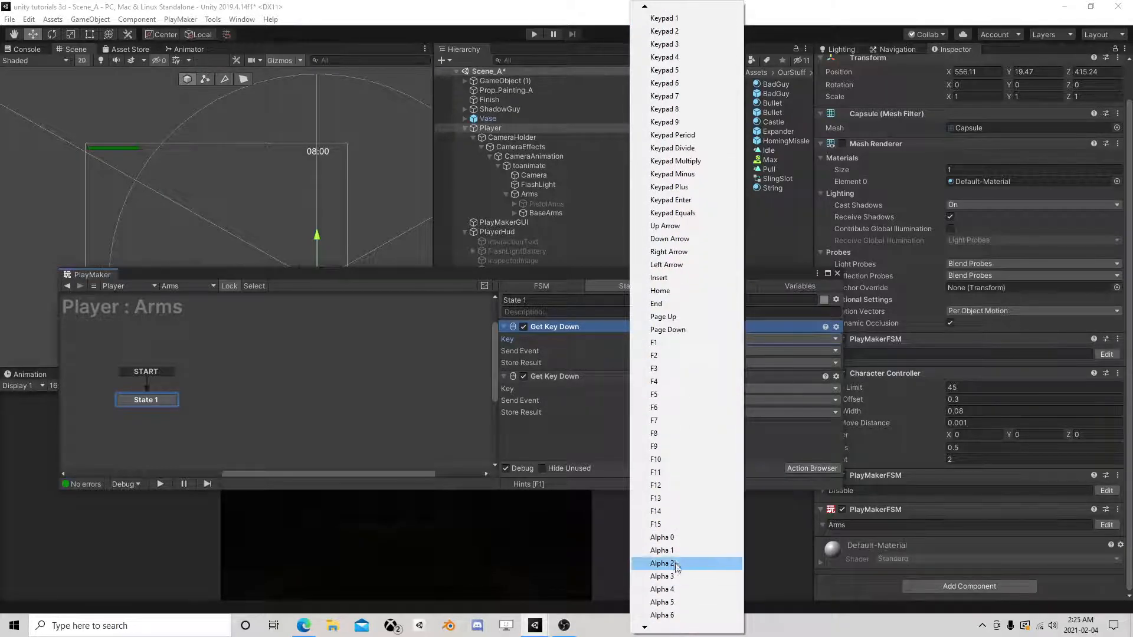
{"action": "left_click", "coordinate": [667, 566]}
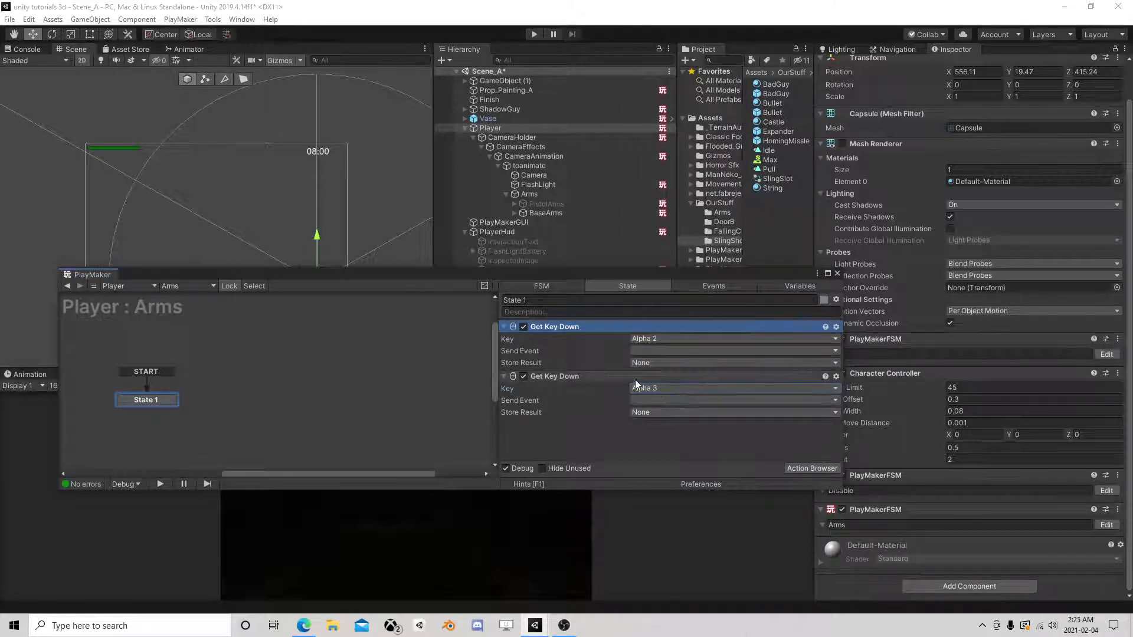
Create the events Unarmed for the Alpha 2 action and Pistol for the Alpha 3 action as their Send Event.
{"action": "left_click", "coordinate": [649, 351]}
{"action": "left_click", "coordinate": [669, 423]}
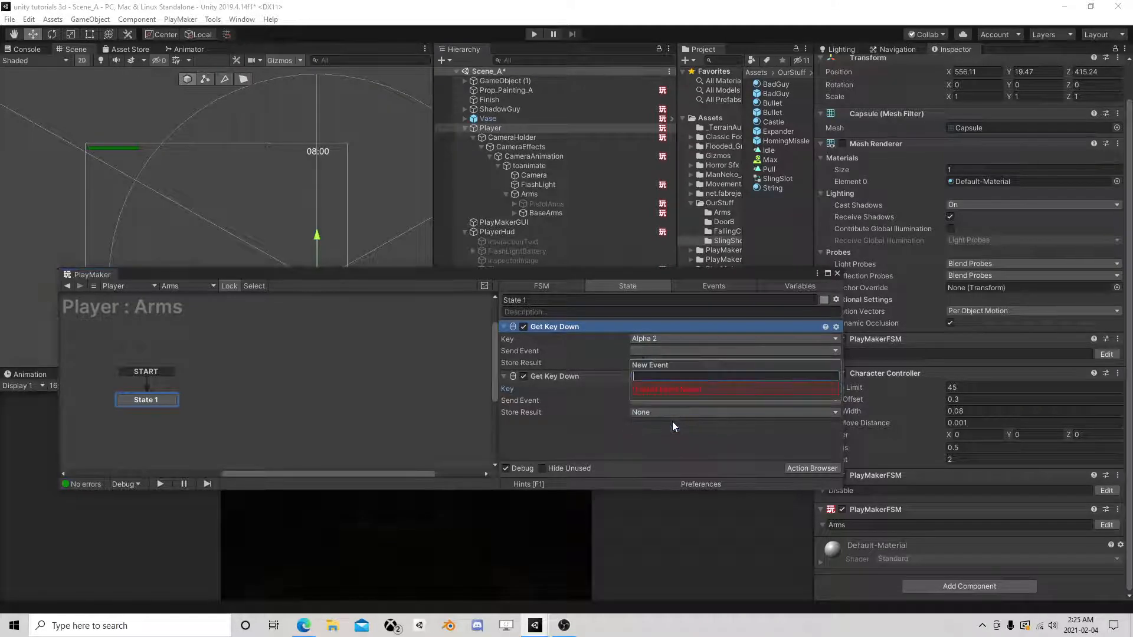
{"action": "type", "text": "Unarmed"}
{"action": "key", "text": "Return"}
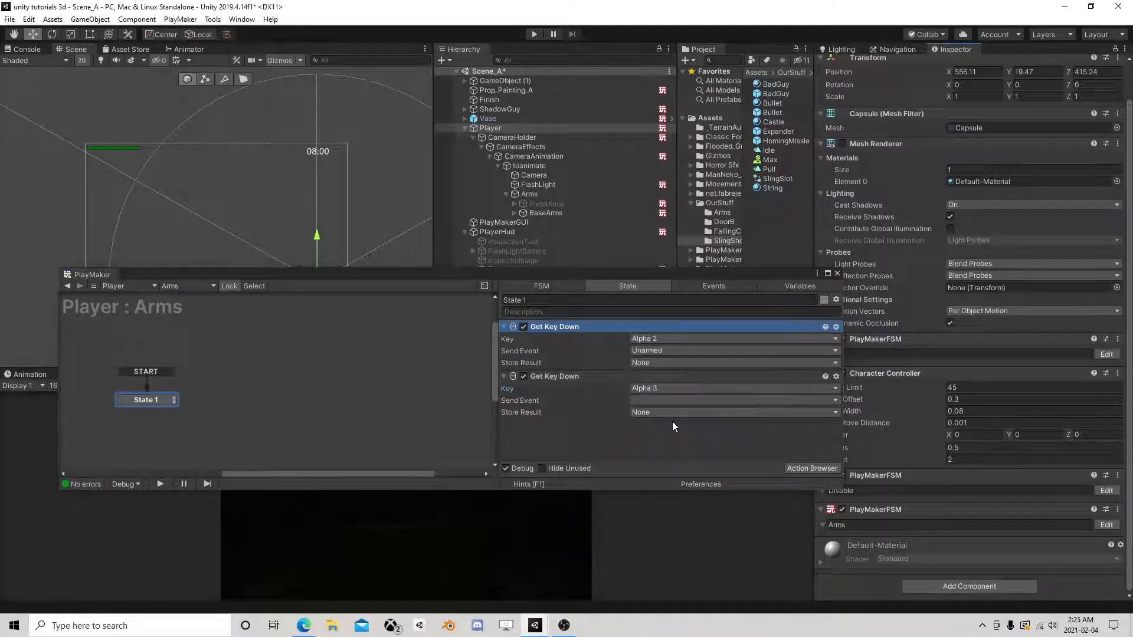
{"action": "left_click", "coordinate": [673, 402]}
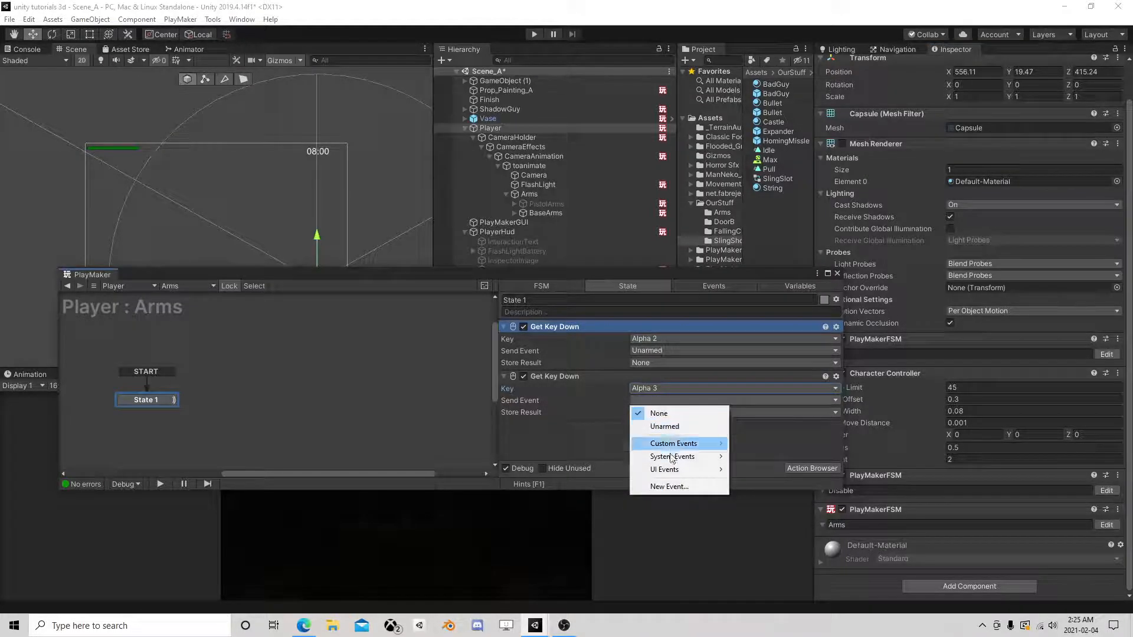
{"action": "left_click", "coordinate": [671, 484]}
{"action": "type", "text": "Pistol"}
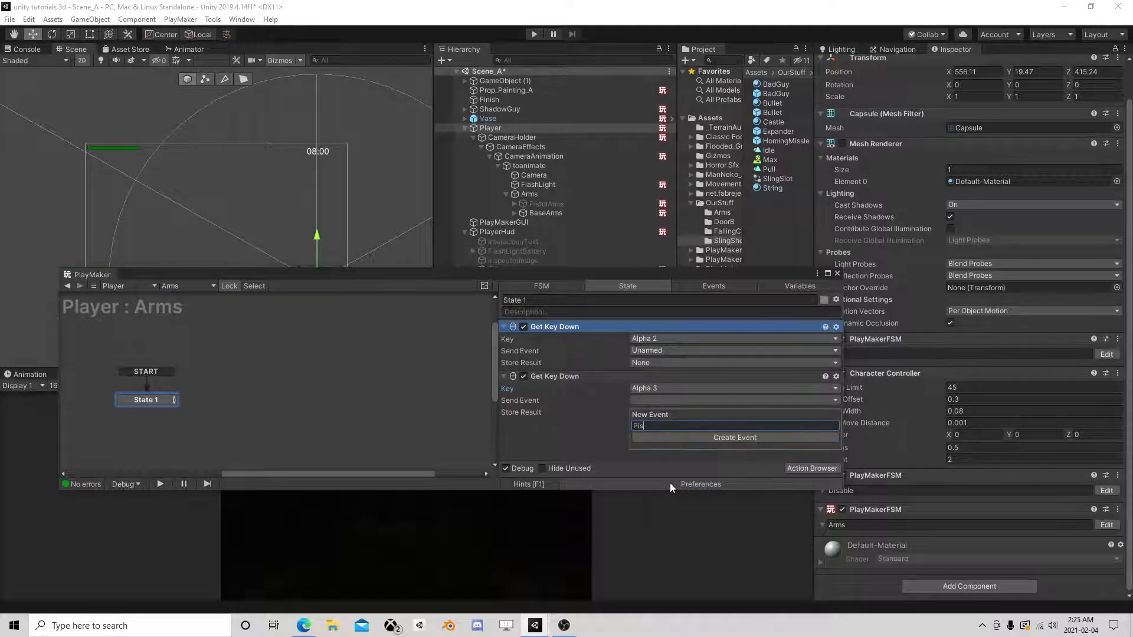
{"action": "key", "text": "Return"}
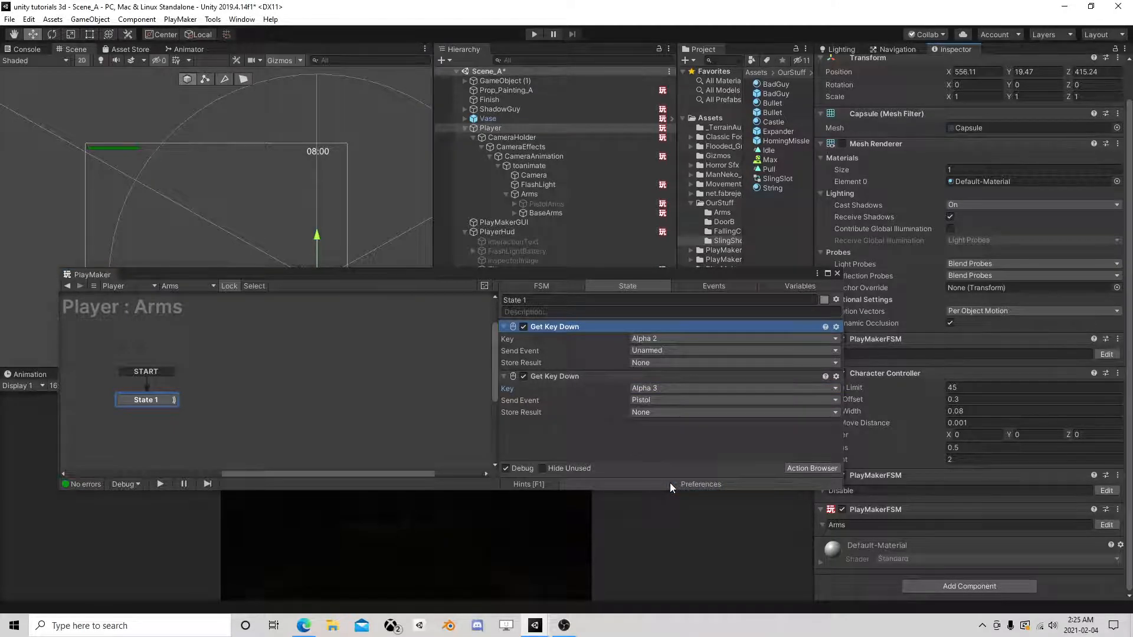
Add the Unarmed and Pistol transitions to State 1.
{"action": "right_click", "coordinate": [140, 401]}
{"action": "mouse_move", "coordinate": [192, 414]}
{"action": "left_click", "coordinate": [322, 413]}
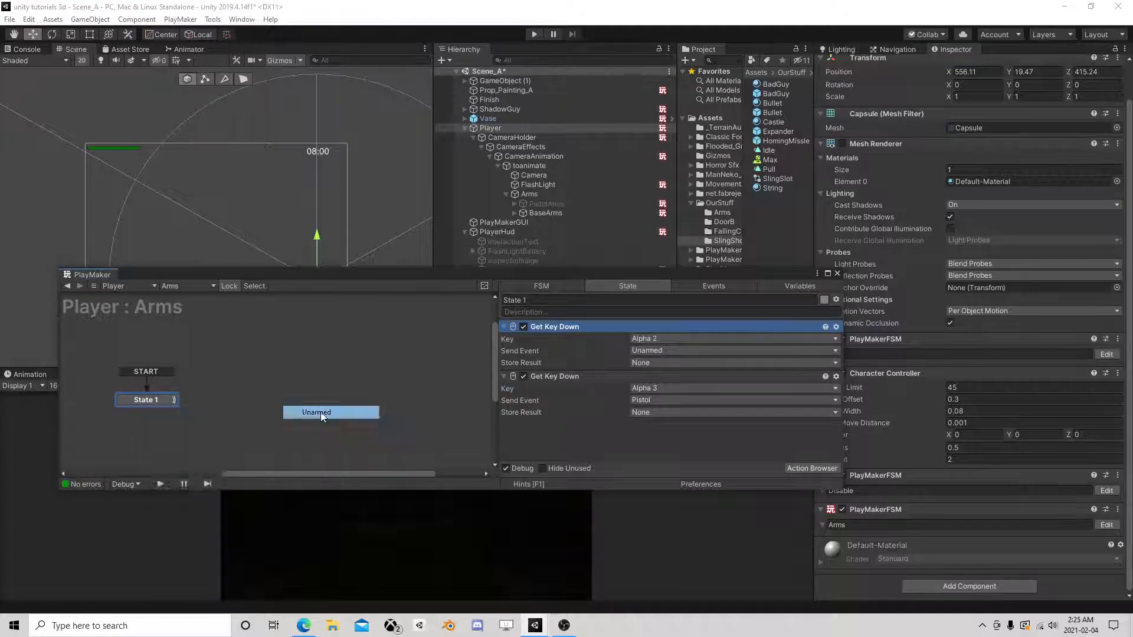
{"action": "right_click", "coordinate": [154, 399]}
{"action": "left_click", "coordinate": [322, 420]}
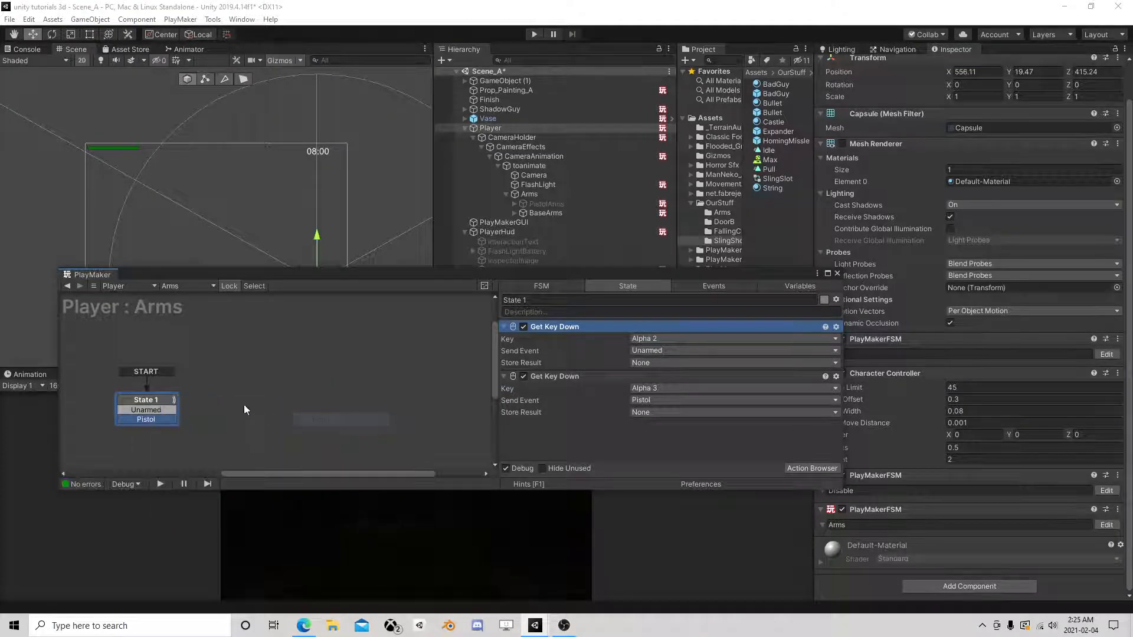
Add a second state beside State 1, link the Unarmed transition to it, and shift it further away.
{"action": "right_click", "coordinate": [230, 394]}
{"action": "left_click", "coordinate": [254, 400]}
{"action": "left_click_drag", "start_coordinate": [162, 412], "coordinate": [256, 383]}
{"action": "left_click", "coordinate": [254, 401]}
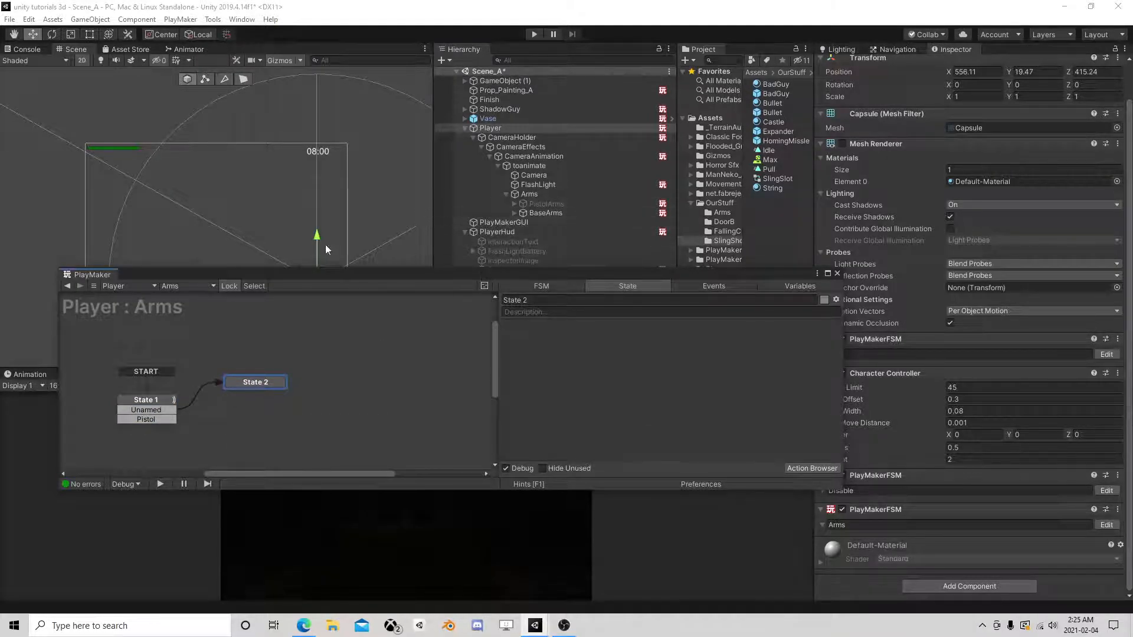
{"action": "left_click", "coordinate": [161, 411]}
{"action": "left_click", "coordinate": [251, 382]}
{"action": "left_click_drag", "start_coordinate": [253, 382], "coordinate": [280, 369]}
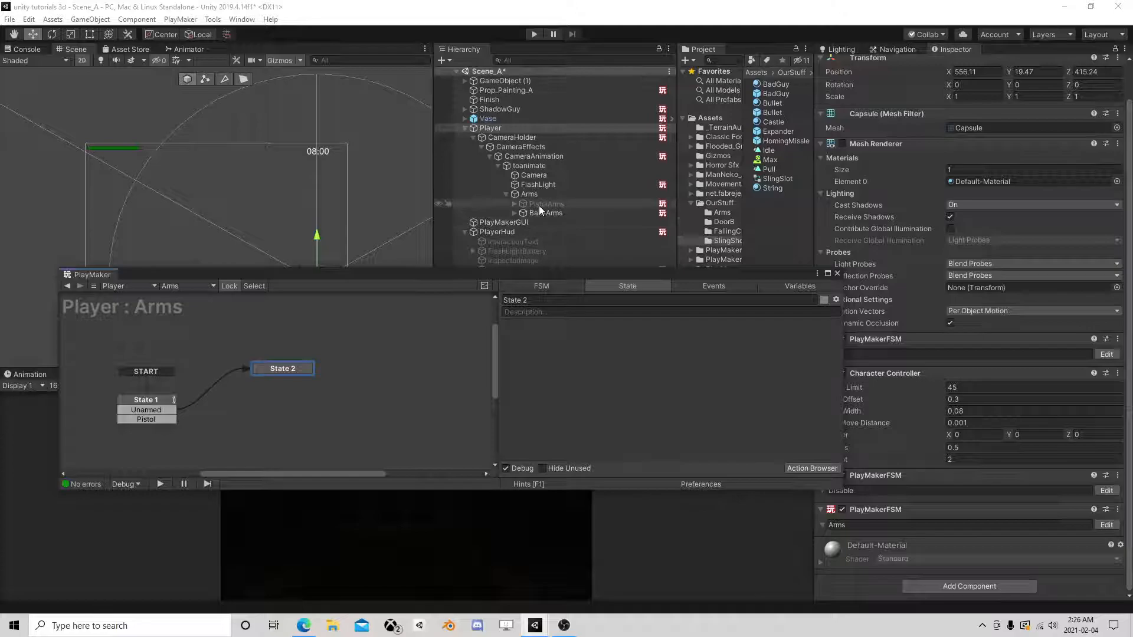
Create FSM variables from the PistolArms and BaseArms objects in the hierarchy, and return to State 2's actions.
{"action": "left_click", "coordinate": [800, 286]}
{"action": "left_click_drag", "start_coordinate": [547, 204], "coordinate": [589, 399]}
{"action": "left_click", "coordinate": [536, 213]}
{"action": "left_click_drag", "start_coordinate": [536, 213], "coordinate": [579, 354]}
{"action": "left_click", "coordinate": [627, 286]}
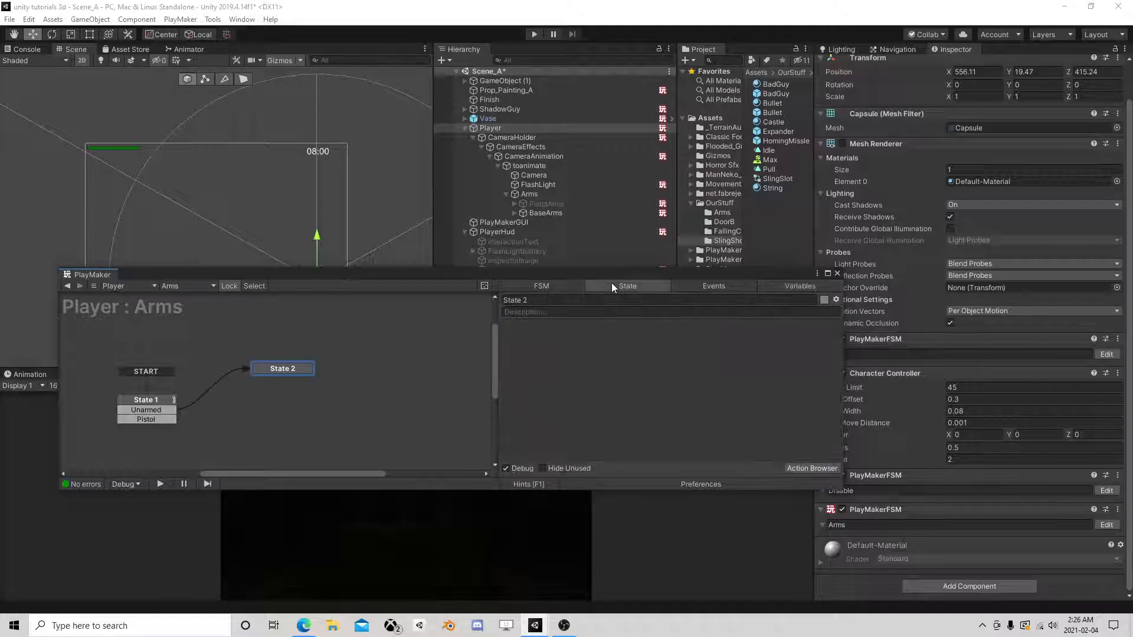
Add the Activate Solo action from the GameObject category to State 2 and close the action browser.
{"action": "left_click", "coordinate": [801, 466]}
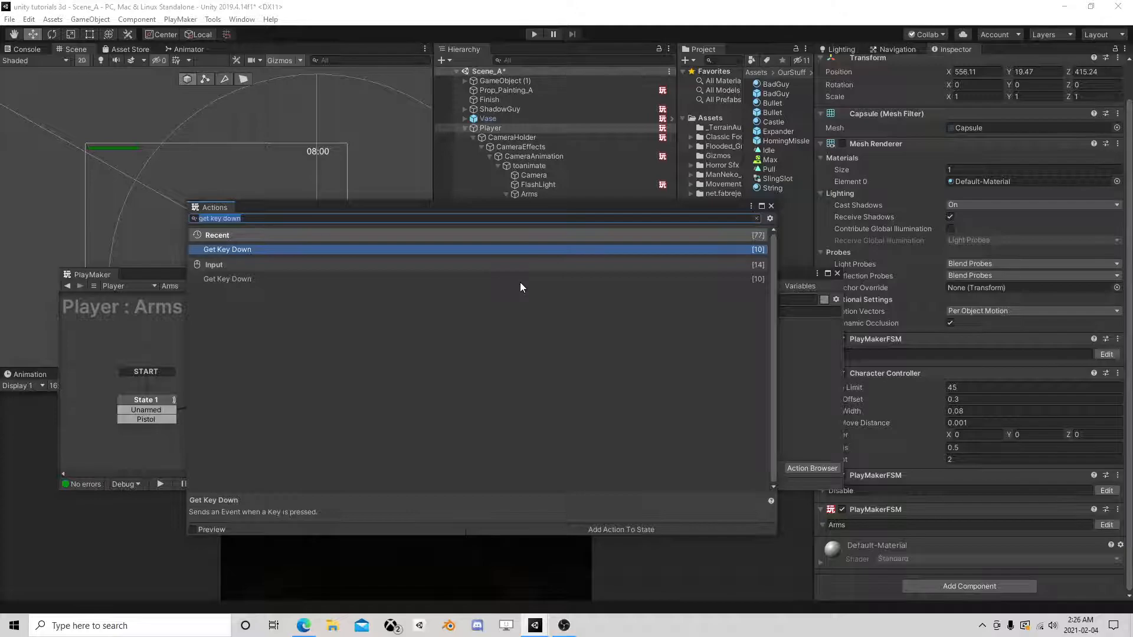
{"action": "key", "text": "BackSpace"}
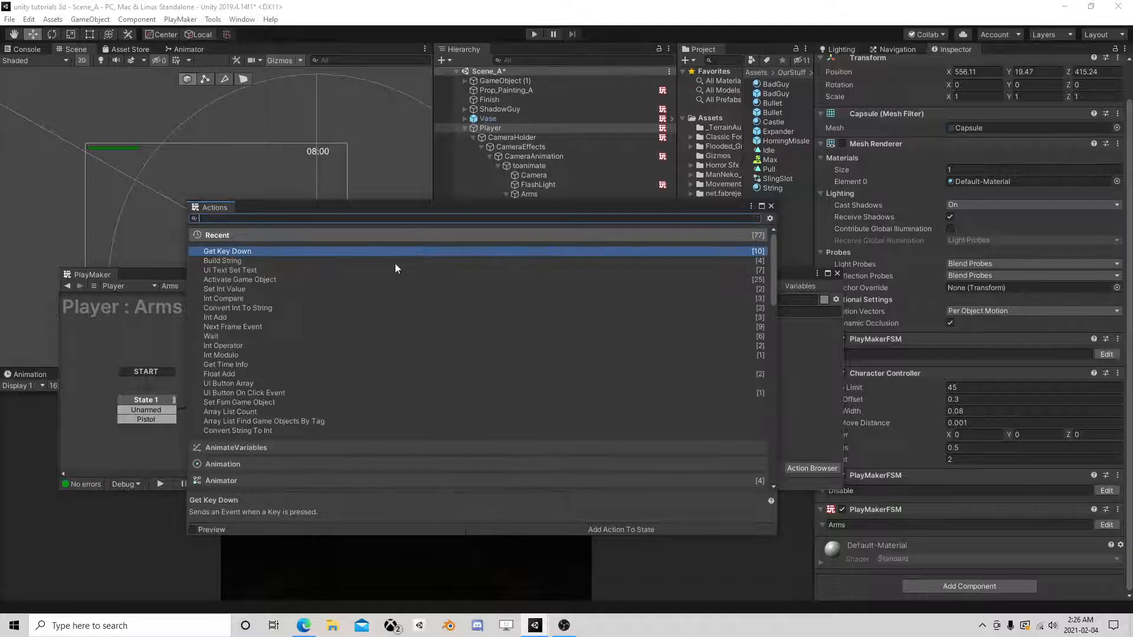
{"action": "scroll", "coordinate": [377, 325], "scroll_direction": "down", "scroll_amount": 5}
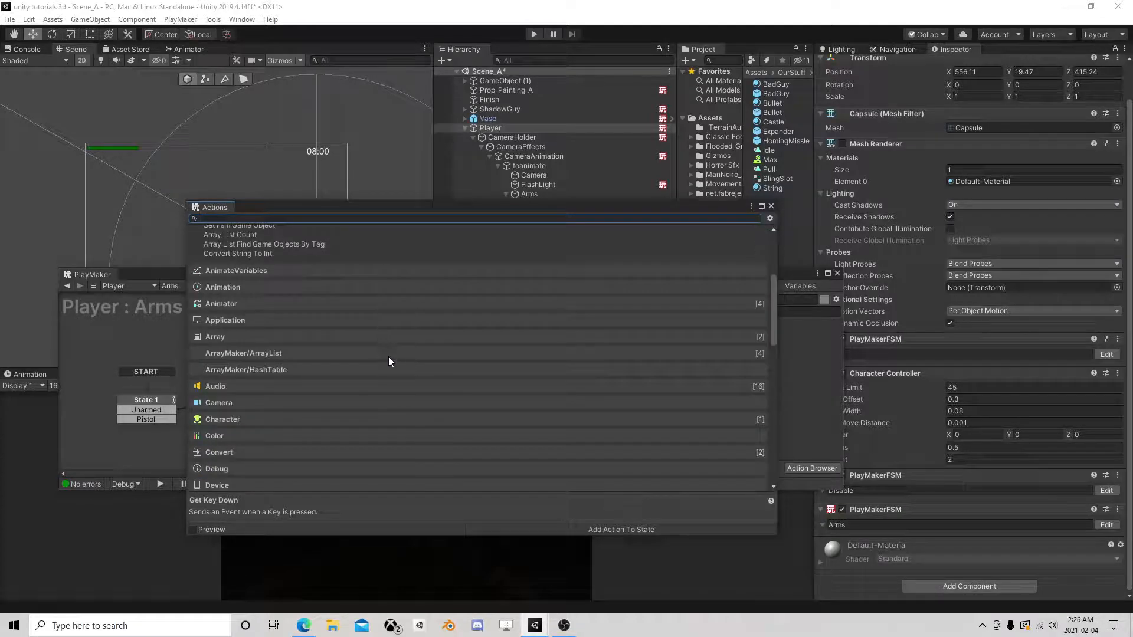
{"action": "scroll", "coordinate": [317, 334], "scroll_direction": "down", "scroll_amount": 2}
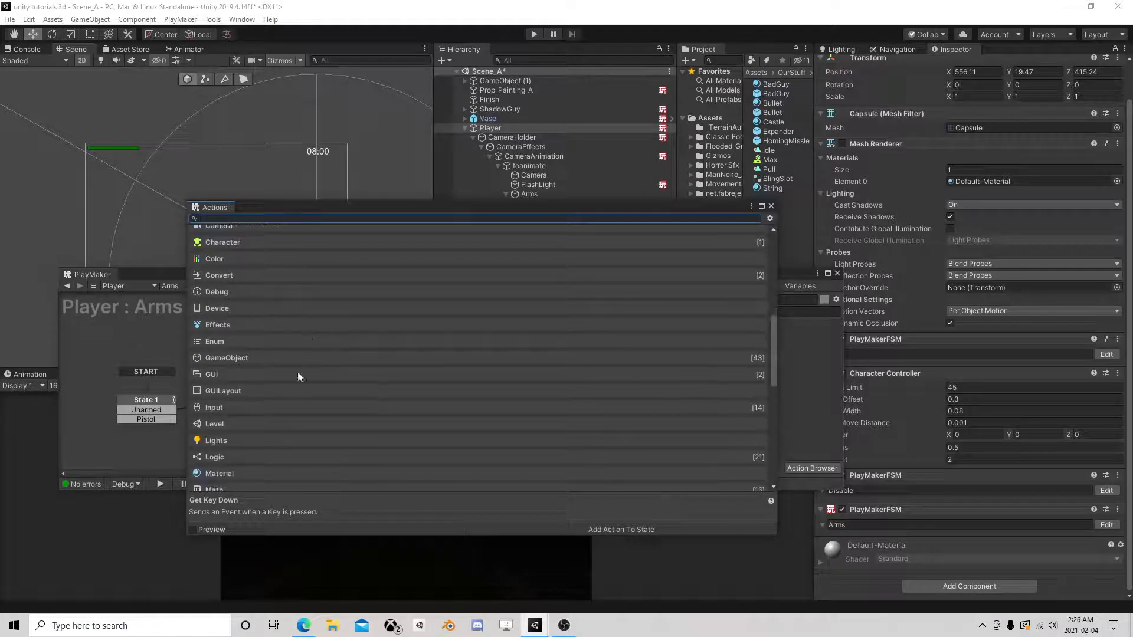
{"action": "left_click", "coordinate": [265, 357]}
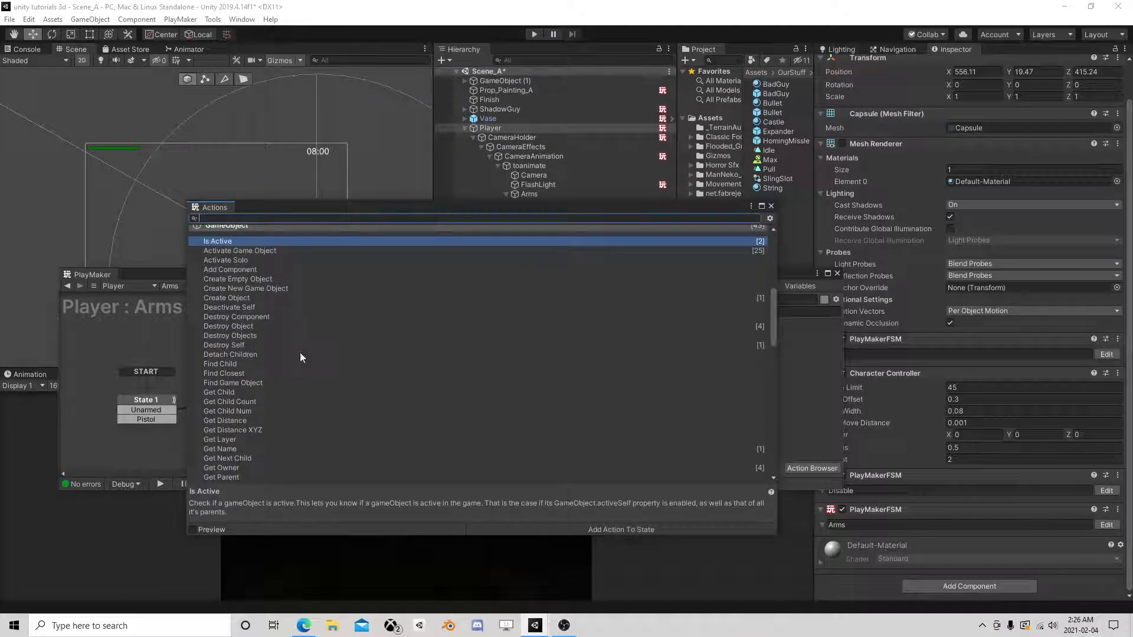
{"action": "double_click", "coordinate": [225, 260]}
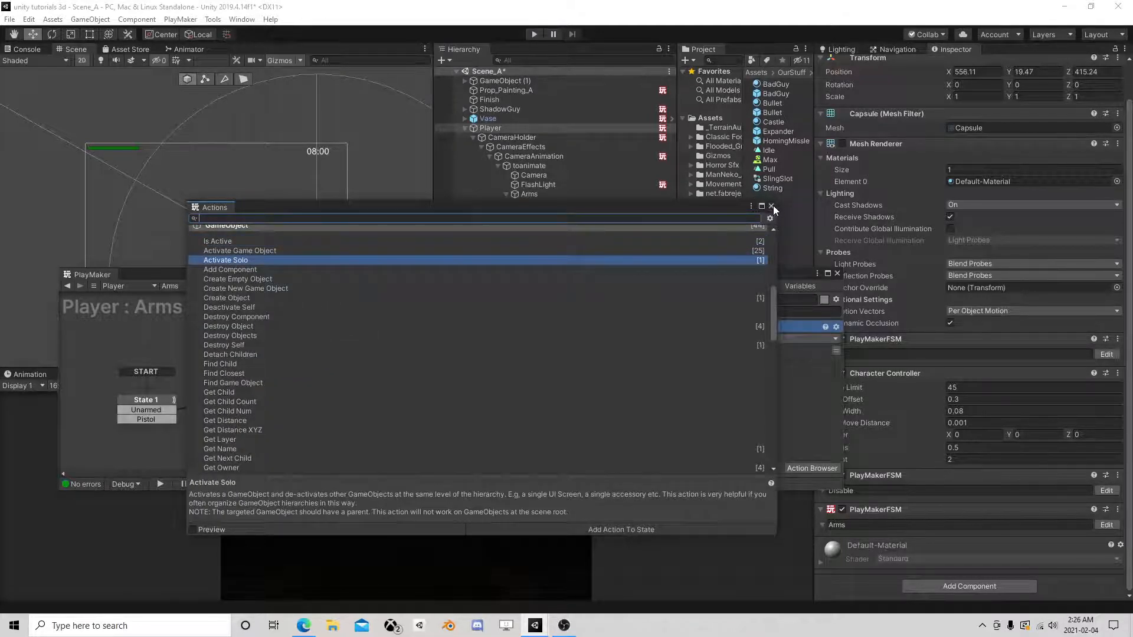
{"action": "left_click", "coordinate": [772, 206]}
Set State 2's Activate Solo to specify the BaseArms variable as its game object, and disable Allow Reactivate.
{"action": "left_click", "coordinate": [649, 339]}
{"action": "left_click", "coordinate": [683, 364]}
{"action": "left_click", "coordinate": [837, 351]}
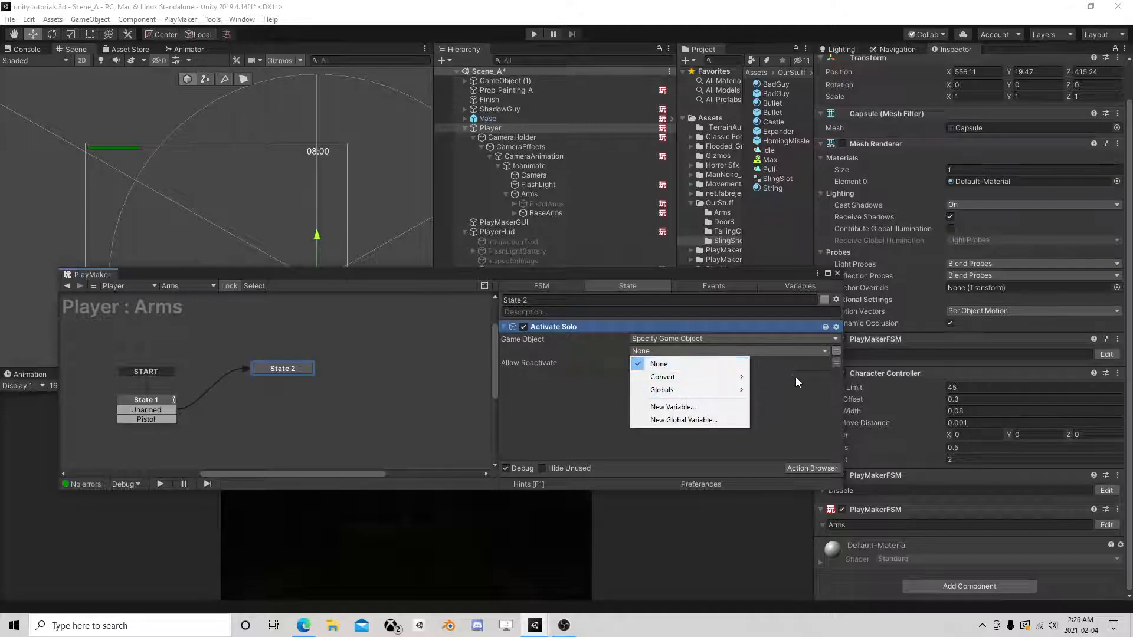
{"action": "mouse_move", "coordinate": [696, 376]}
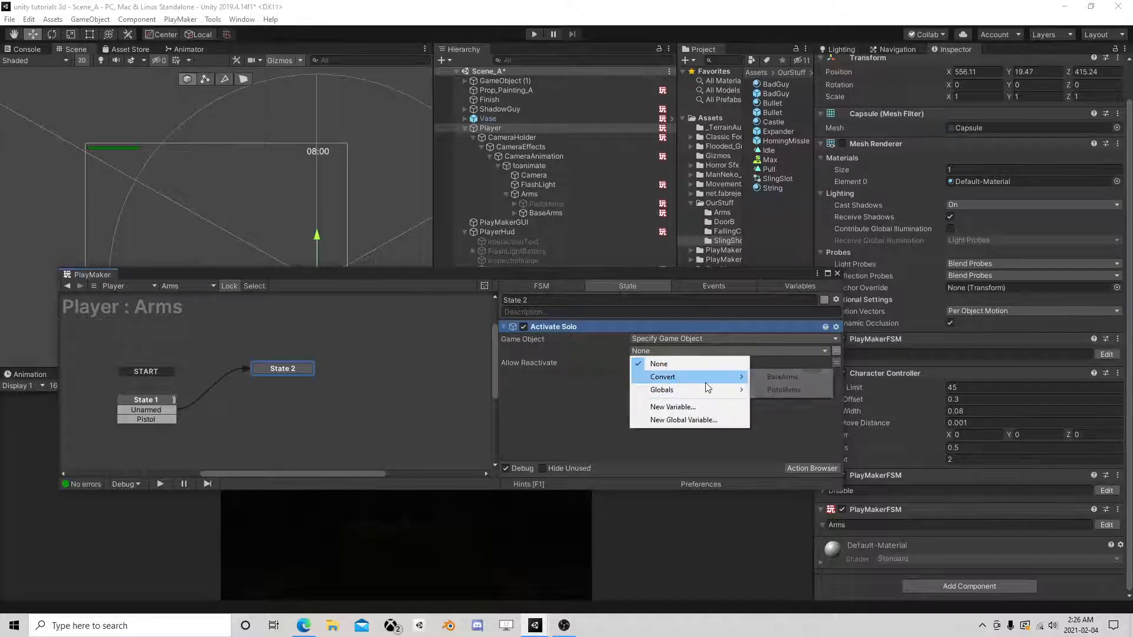
{"action": "left_click", "coordinate": [785, 377]}
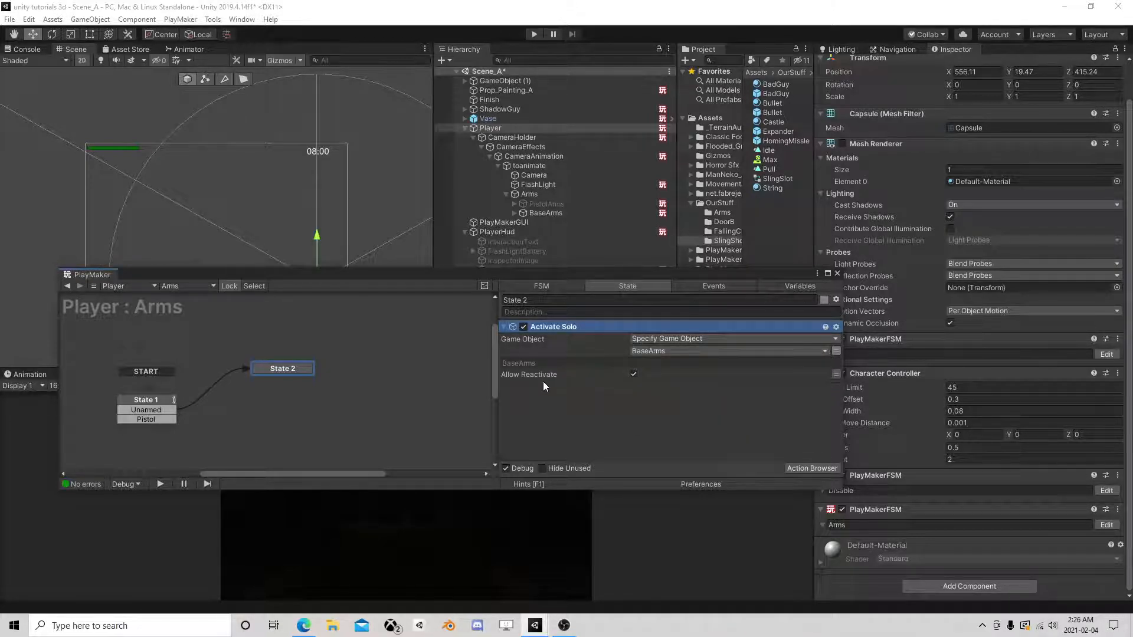
{"action": "mouse_move", "coordinate": [541, 376]}
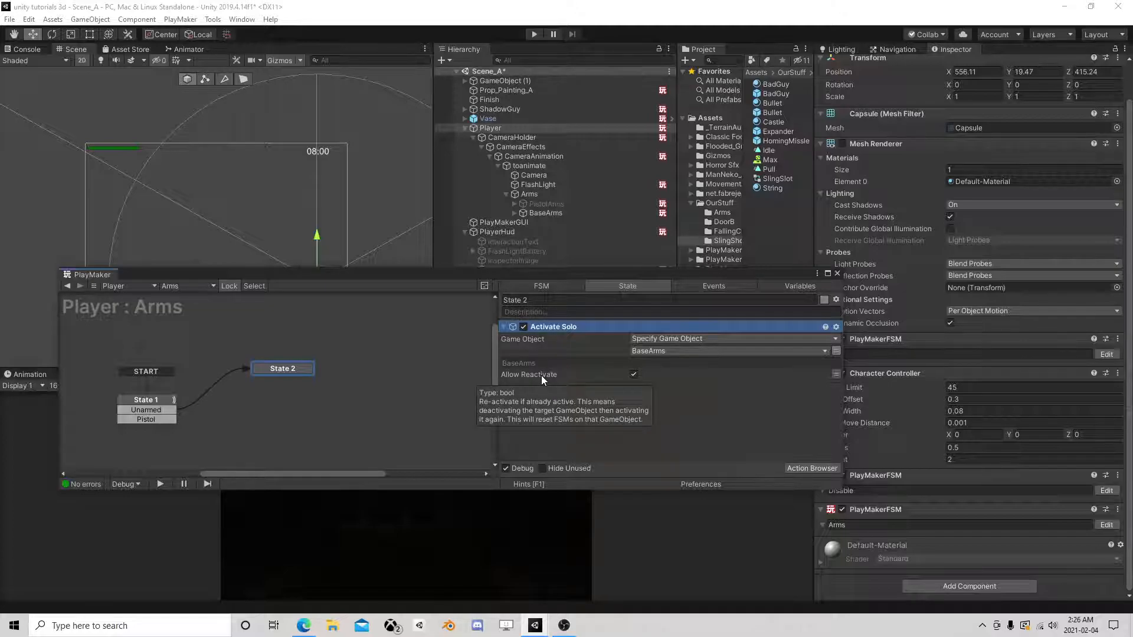
{"action": "left_click", "coordinate": [633, 374]}
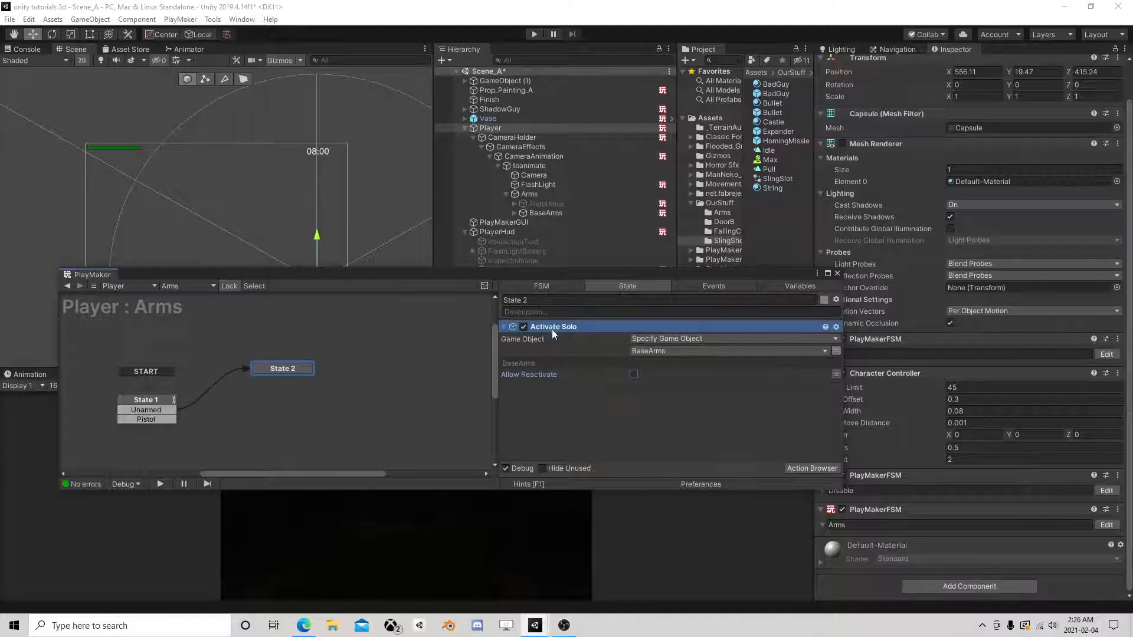
Add a FINISHED transition to State 2 and link it back to State 1.
{"action": "right_click", "coordinate": [269, 372]}
{"action": "mouse_move", "coordinate": [304, 375]}
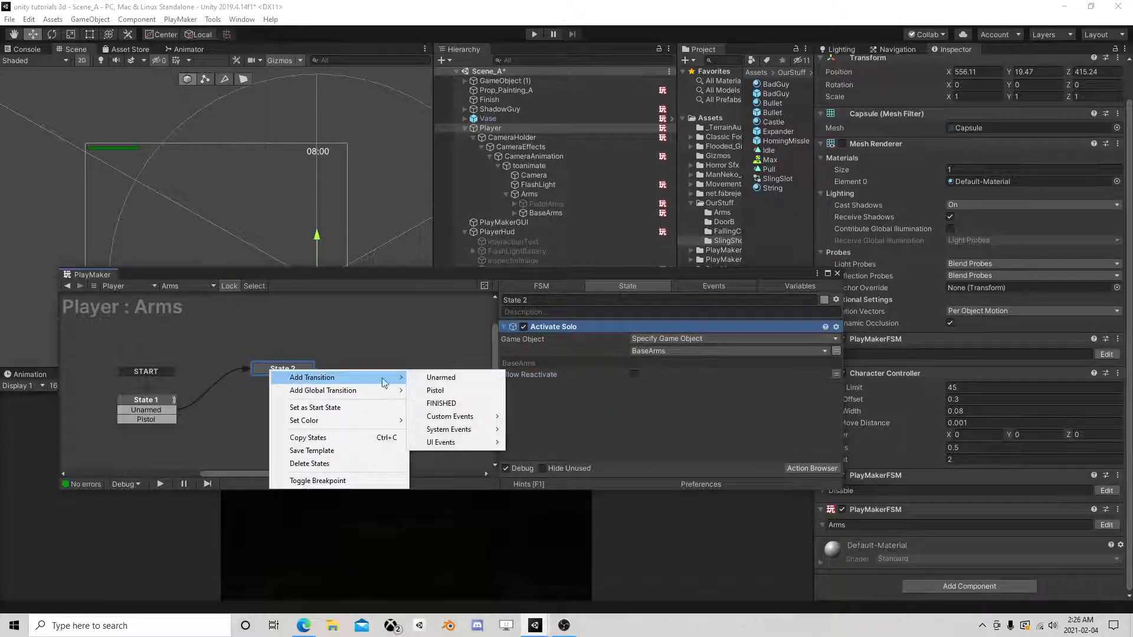
{"action": "left_click", "coordinate": [452, 400]}
{"action": "left_click_drag", "start_coordinate": [283, 381], "coordinate": [183, 400]}
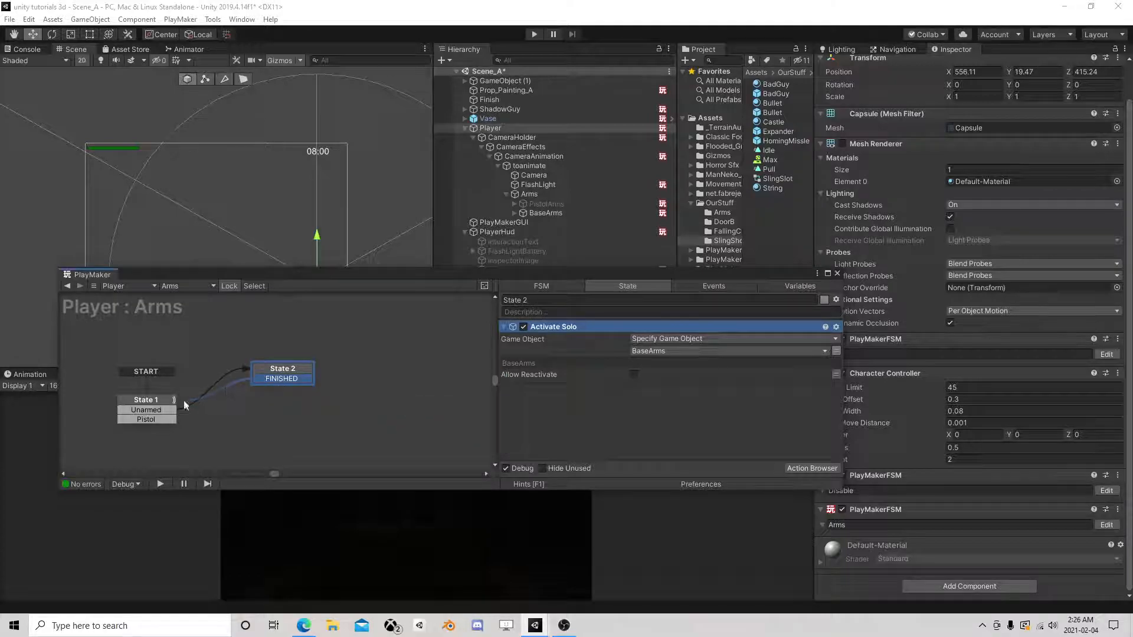
Copy State 2 and paste the duplicate directly below it.
{"action": "right_click", "coordinate": [275, 372]}
{"action": "left_click", "coordinate": [313, 437]}
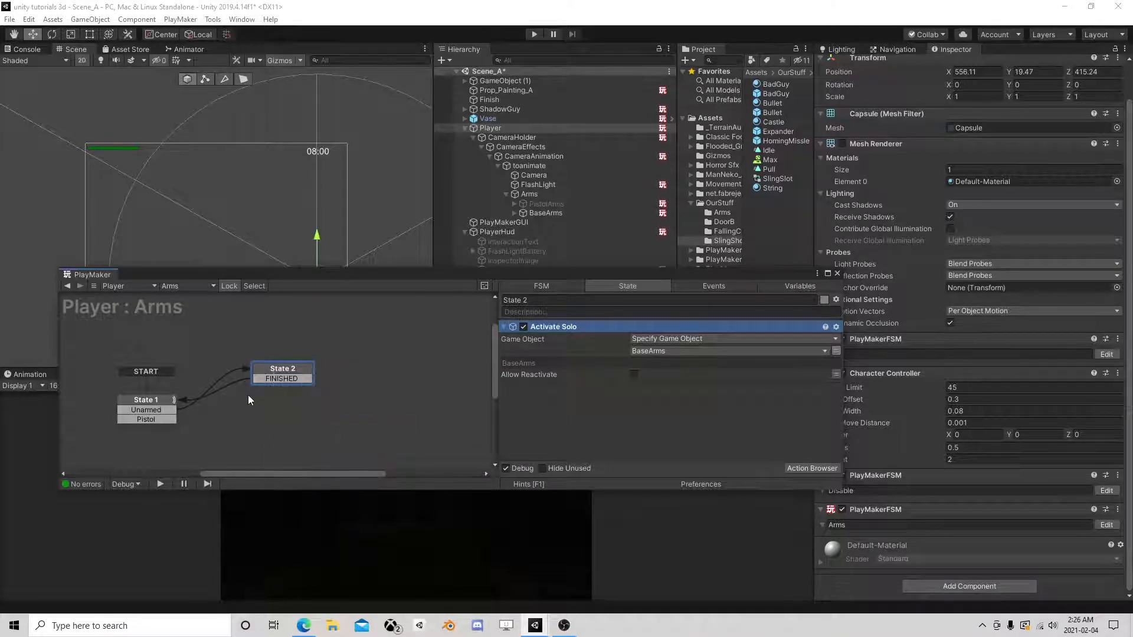
{"action": "right_click", "coordinate": [248, 395]}
{"action": "left_click", "coordinate": [290, 411]}
{"action": "left_click_drag", "start_coordinate": [288, 402], "coordinate": [291, 405]}
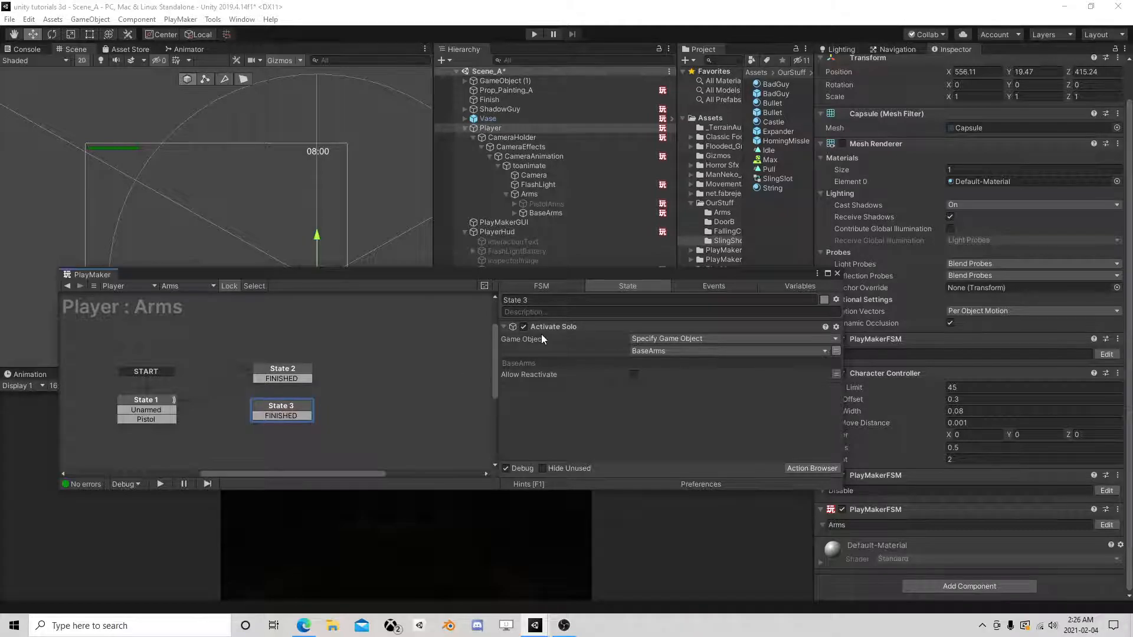
Link State 1's Pistol transition to State 3 and set that state's Activate Solo game object to PistolArms.
{"action": "left_click_drag", "start_coordinate": [150, 418], "coordinate": [168, 401]}
{"action": "left_click", "coordinate": [286, 406]}
{"action": "left_click", "coordinate": [717, 348]}
{"action": "mouse_move", "coordinate": [681, 378]}
{"action": "left_click", "coordinate": [783, 390]}
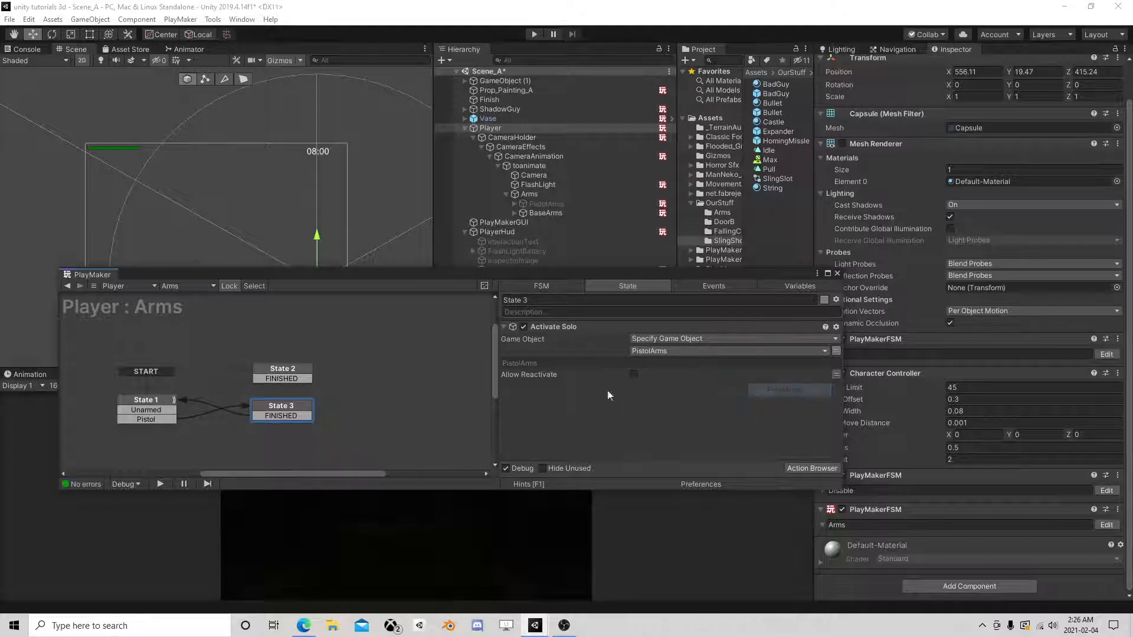
Tidy the positions of State 2 and State 3 in the graph, and start play mode to test the weapon switching.
{"action": "left_click_drag", "start_coordinate": [280, 376], "coordinate": [281, 385]}
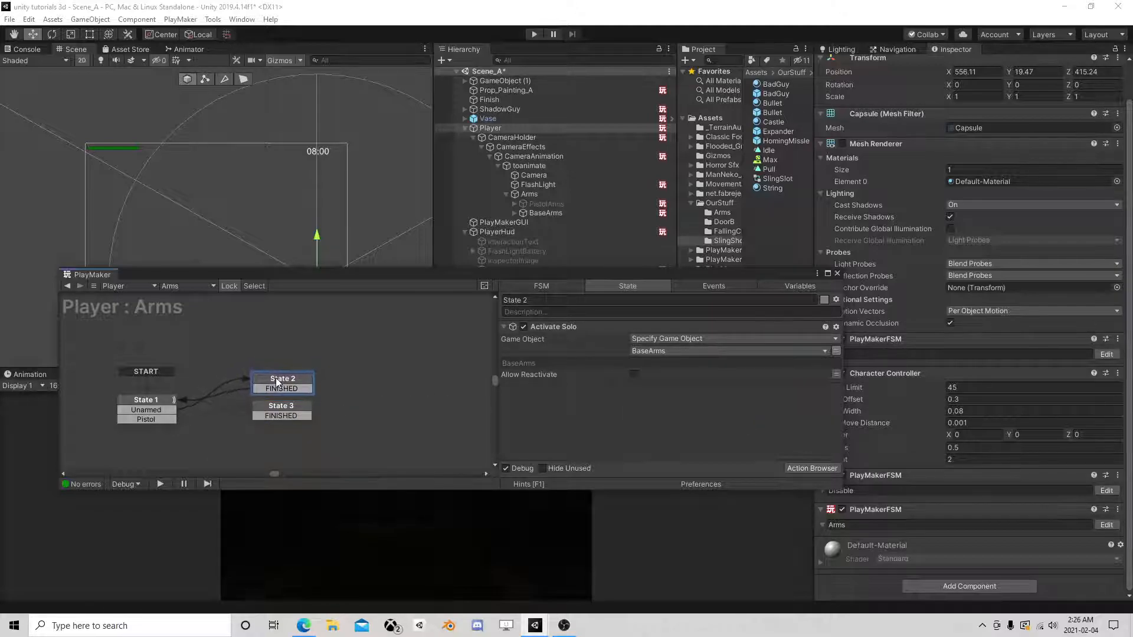
{"action": "left_click", "coordinate": [282, 415]}
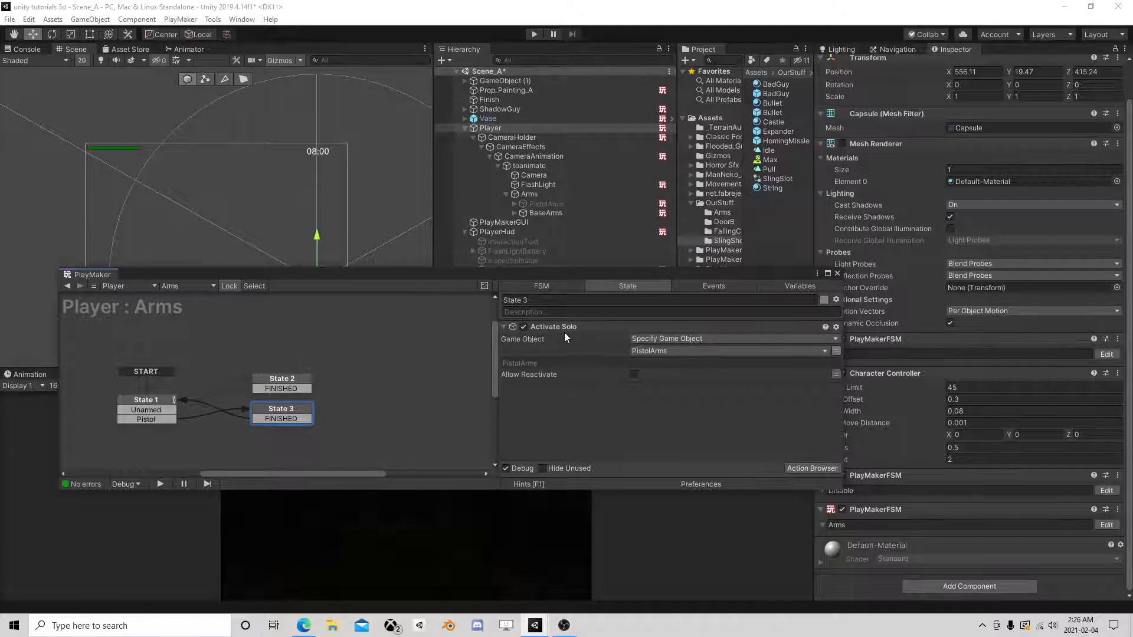
{"action": "left_click", "coordinate": [535, 35]}
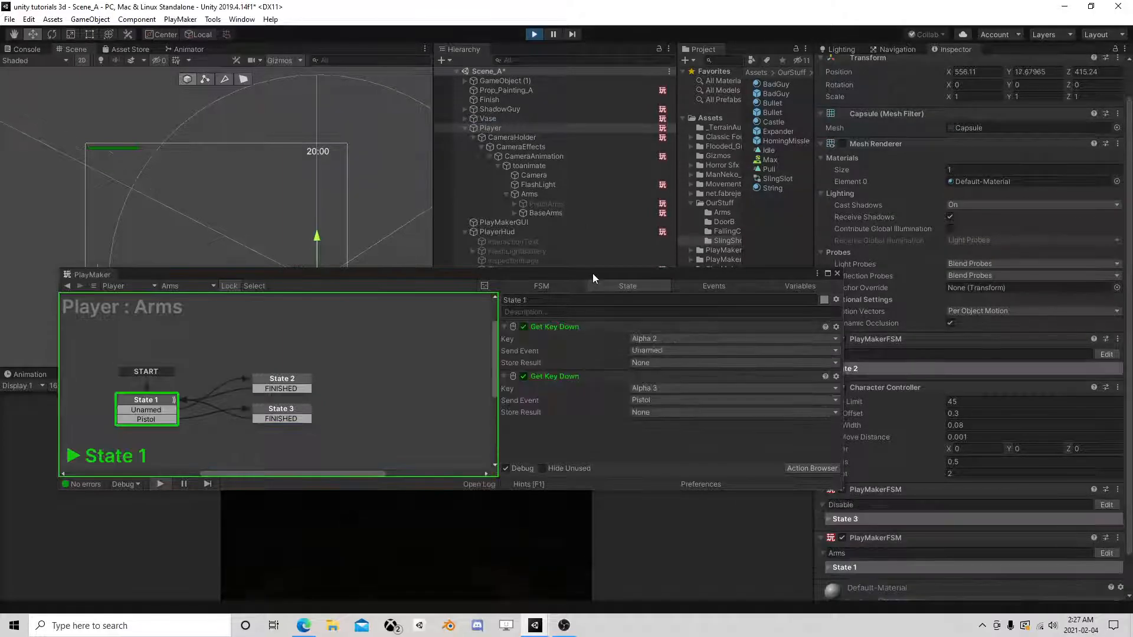
Test switching between the arms with the 2 and 3 keys, stop play mode and close the FSM editor.
{"action": "left_click_drag", "start_coordinate": [591, 275], "coordinate": [620, 135]}
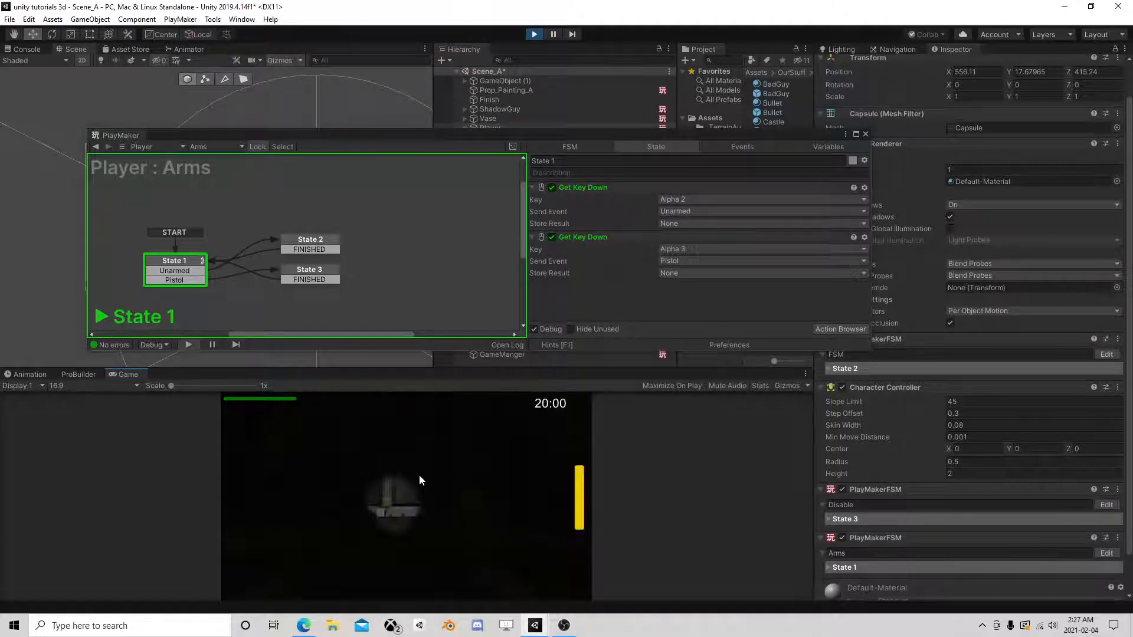
{"action": "key", "text": "f"}
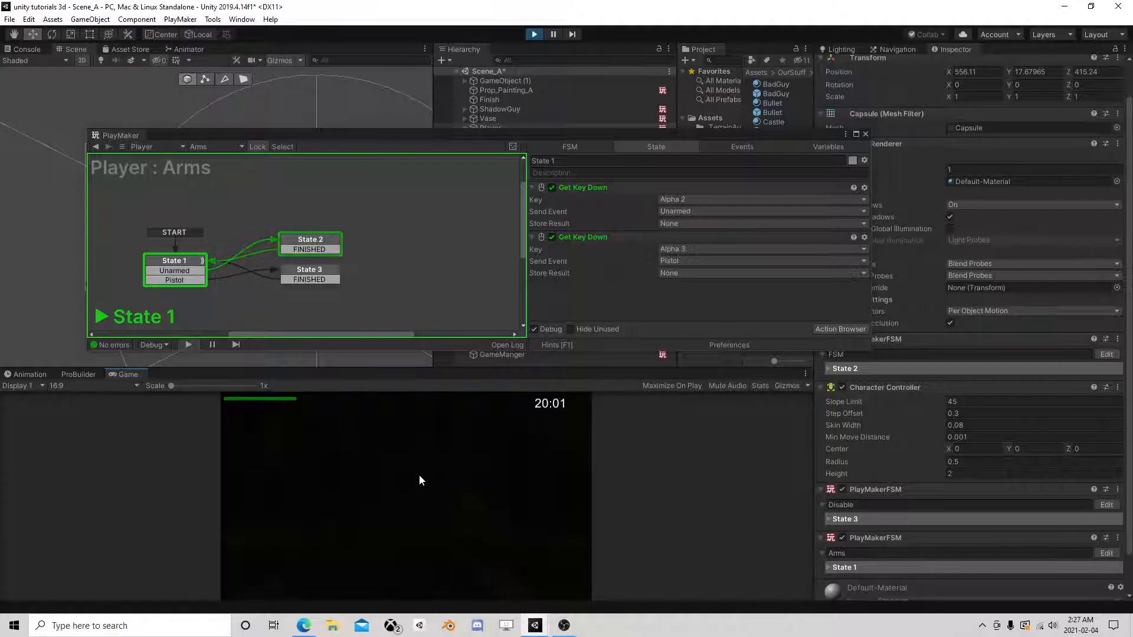
{"action": "key", "text": "3"}
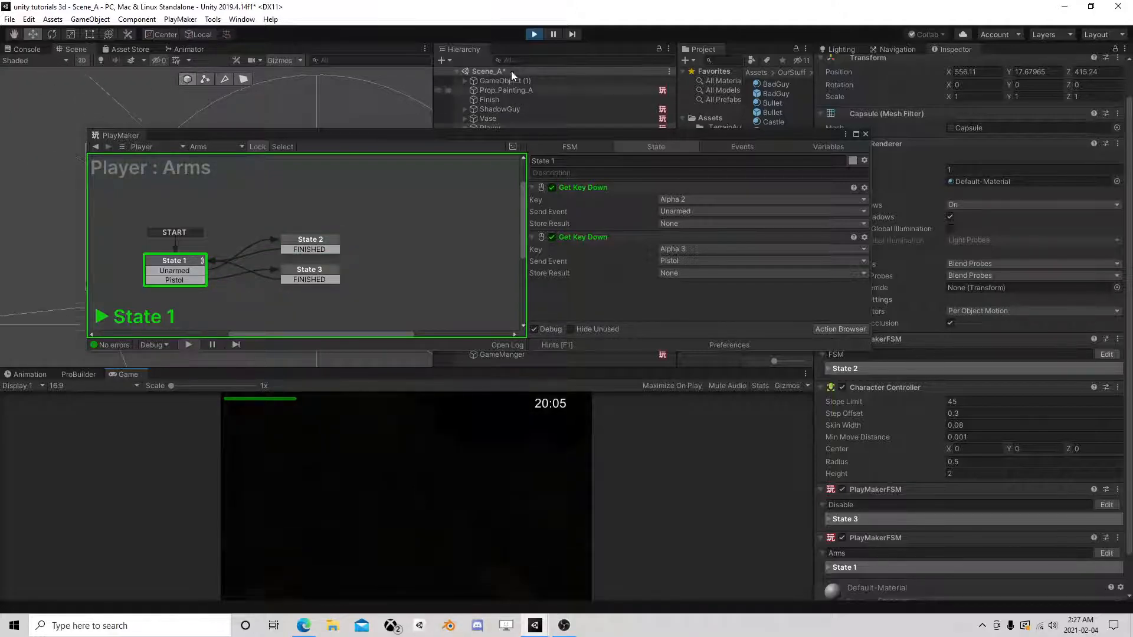
{"action": "left_click", "coordinate": [534, 34]}
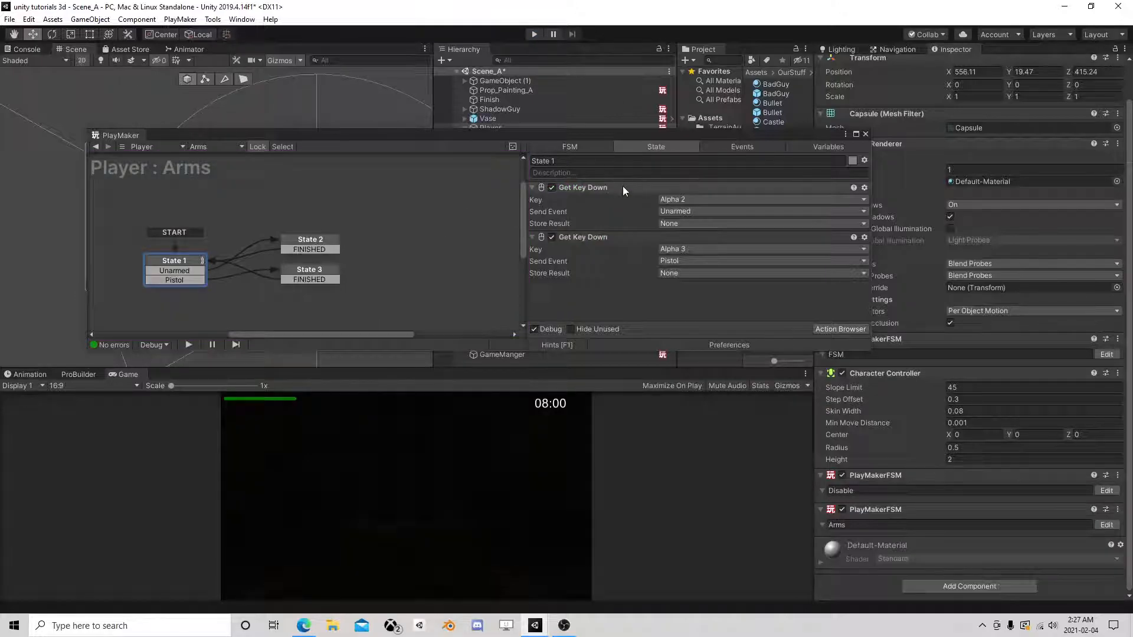
{"action": "left_click", "coordinate": [866, 134]}
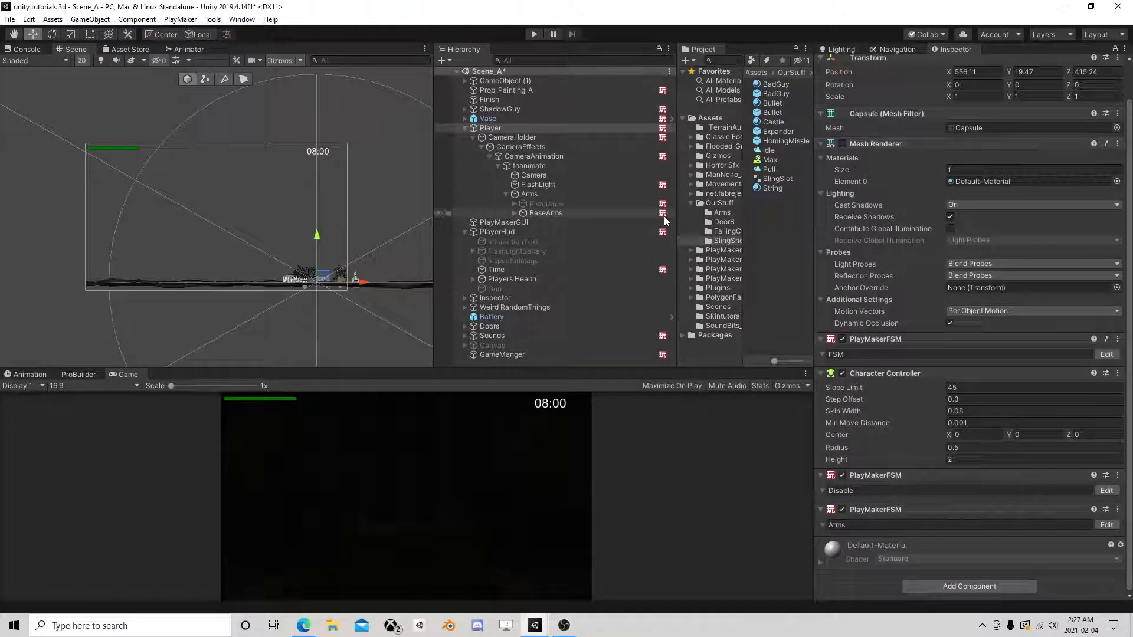
Widen the Project panel and examine the PistolArms animator graph and its Shoot parameter.
{"action": "left_click", "coordinate": [558, 206]}
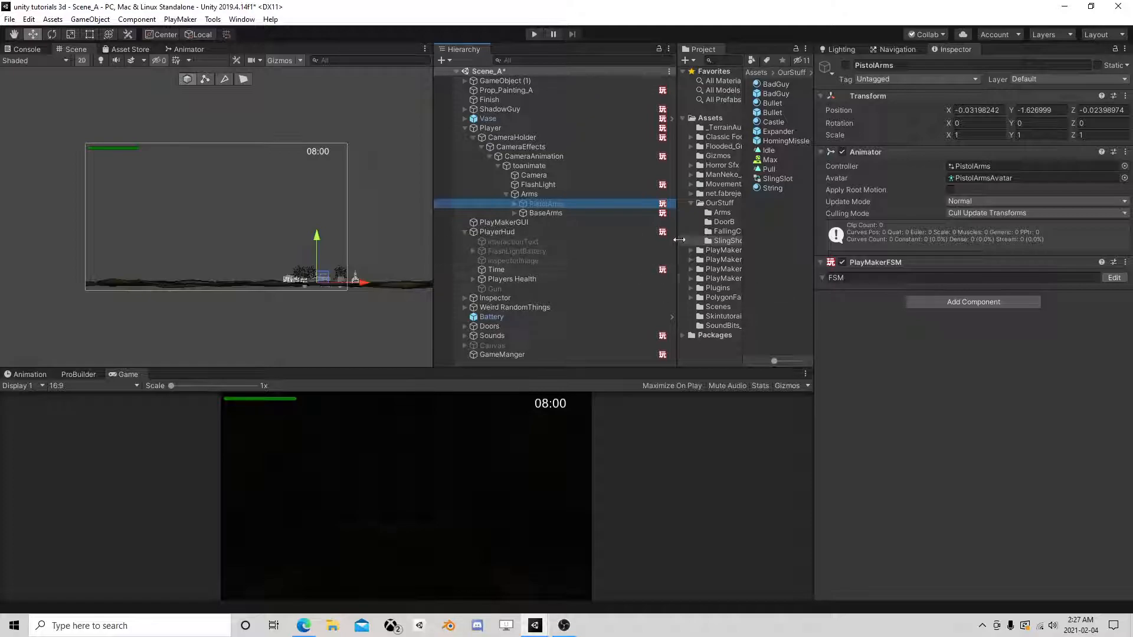
{"action": "left_click_drag", "start_coordinate": [678, 241], "coordinate": [628, 241]}
{"action": "left_click_drag", "start_coordinate": [693, 223], "coordinate": [725, 223]}
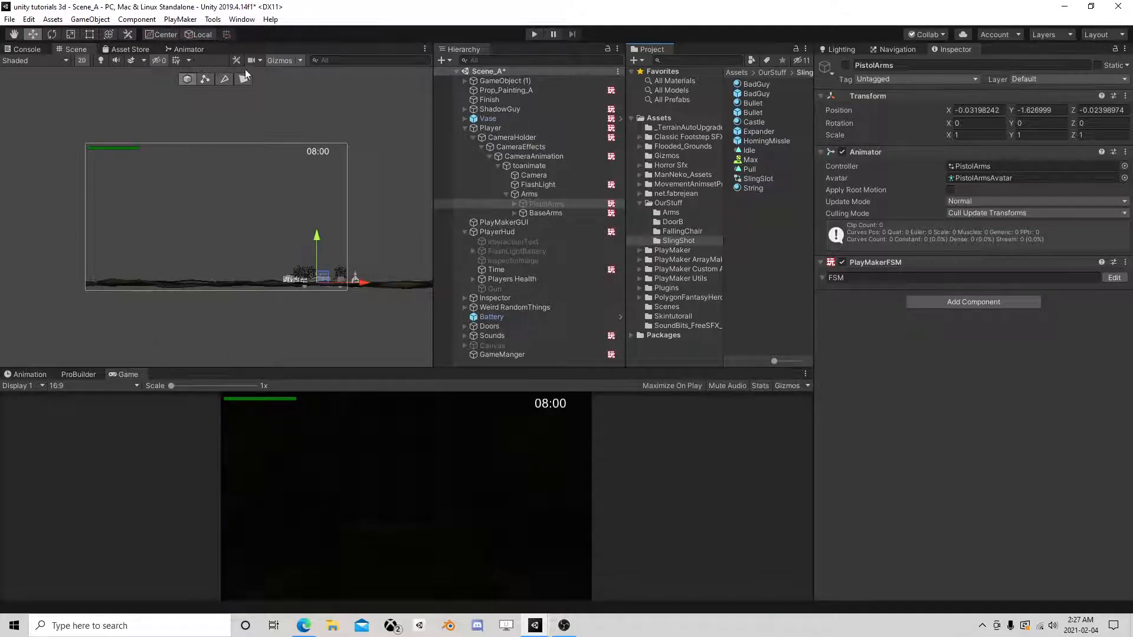
{"action": "left_click", "coordinate": [185, 49]}
{"action": "scroll", "coordinate": [227, 232], "scroll_direction": "down", "scroll_amount": 5}
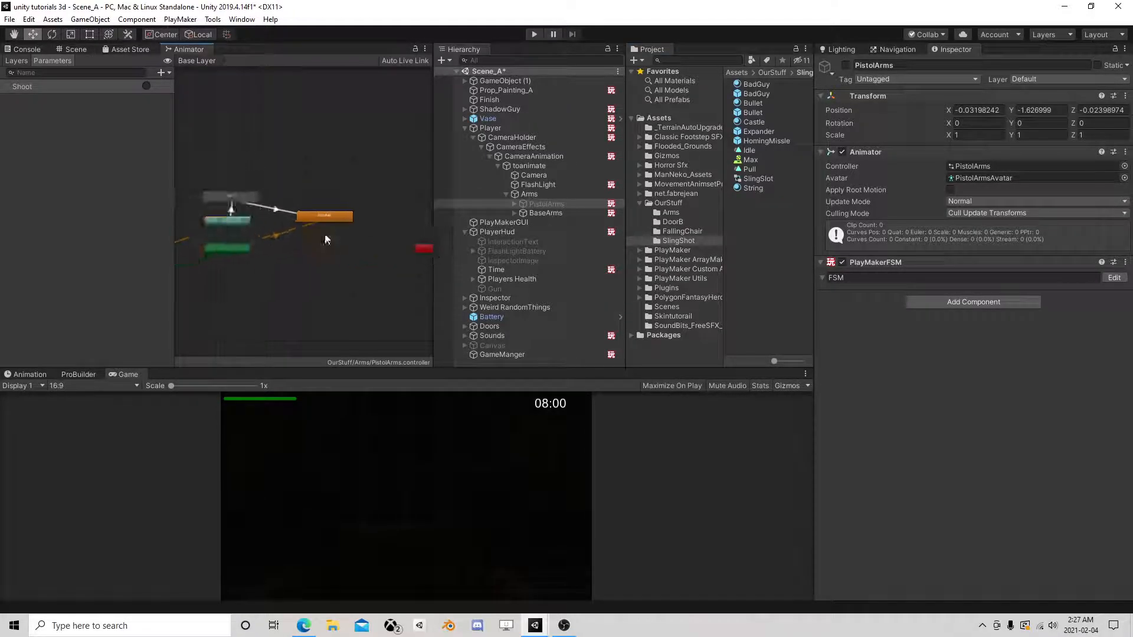
{"action": "scroll", "coordinate": [331, 233], "scroll_direction": "up", "scroll_amount": 2}
{"action": "scroll", "coordinate": [233, 203], "scroll_direction": "up", "scroll_amount": 3}
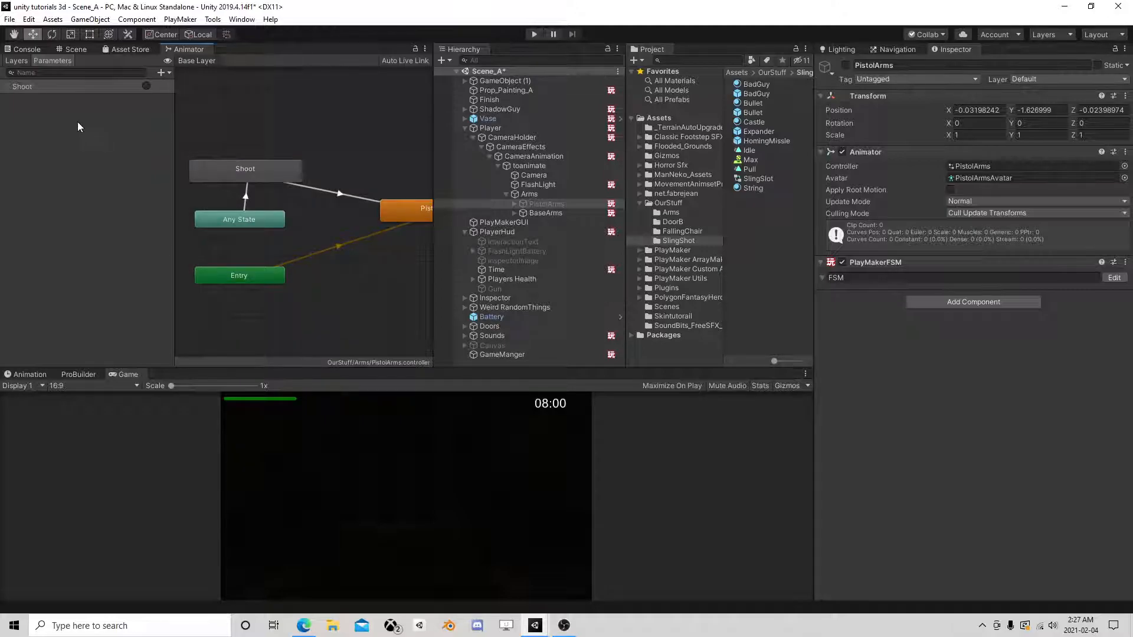
Open the PistolArms FSM for editing and add a new State 3 beside State 2.
{"action": "left_click", "coordinate": [547, 204]}
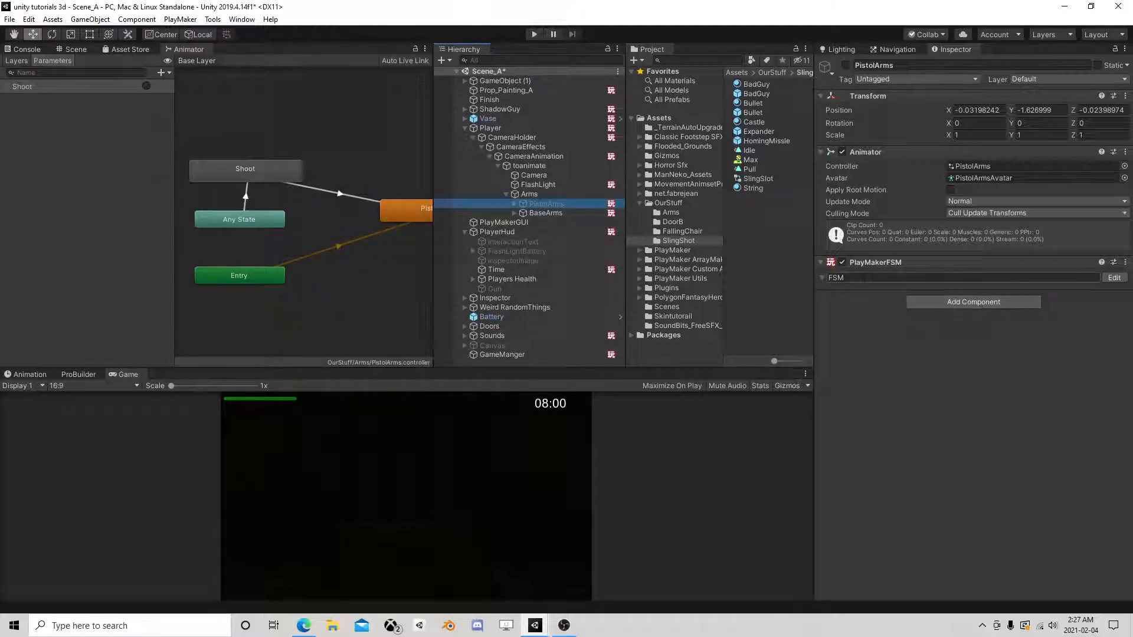
{"action": "left_click", "coordinate": [1124, 278]}
{"action": "left_click", "coordinate": [292, 261]}
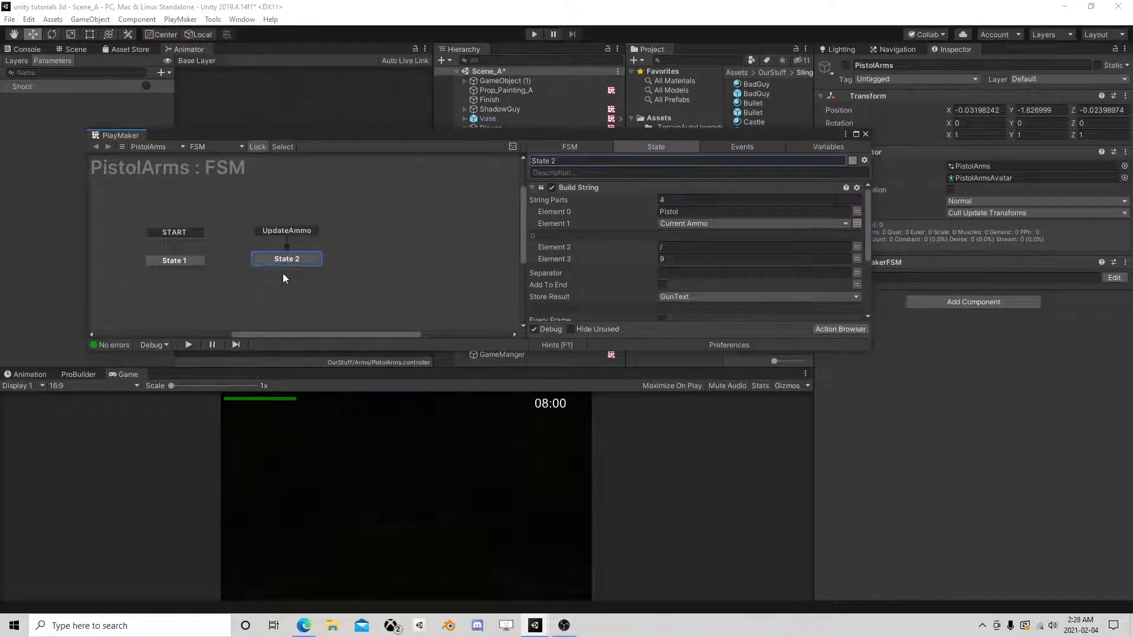
{"action": "left_click_drag", "start_coordinate": [693, 137], "coordinate": [661, 192]}
{"action": "right_click", "coordinate": [328, 314]}
{"action": "left_click", "coordinate": [171, 326]}
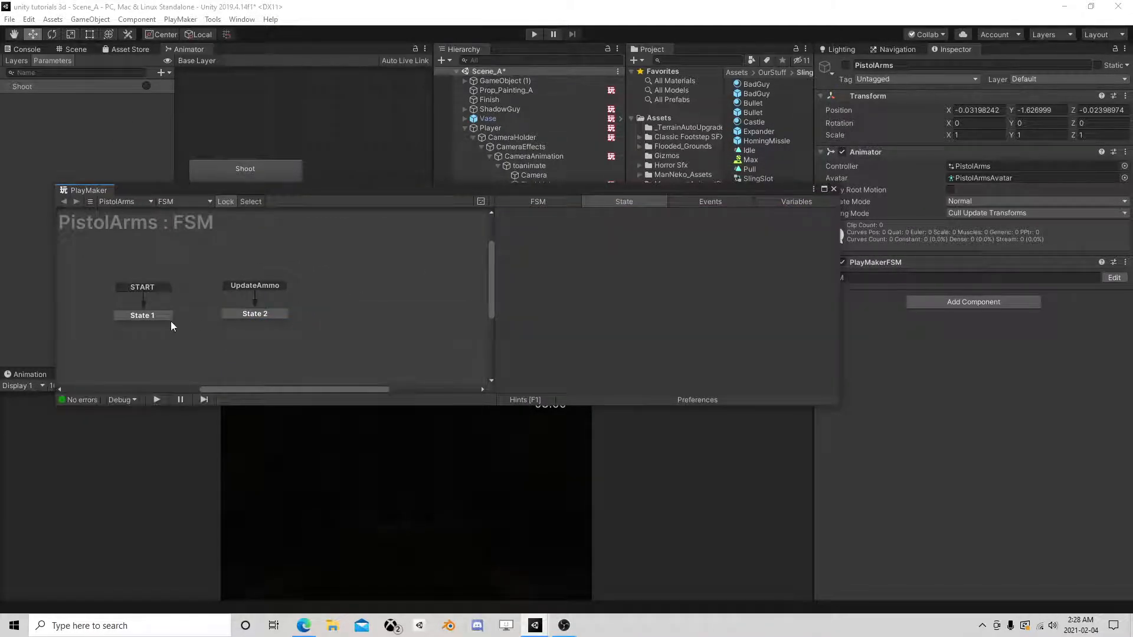
{"action": "left_click", "coordinate": [145, 322]}
{"action": "right_click", "coordinate": [335, 309]}
{"action": "left_click", "coordinate": [354, 316]}
{"action": "left_click", "coordinate": [410, 308]}
{"action": "left_click", "coordinate": [371, 319]}
Add a Get Mouse Button Down action to State 3.
{"action": "left_click", "coordinate": [823, 382]}
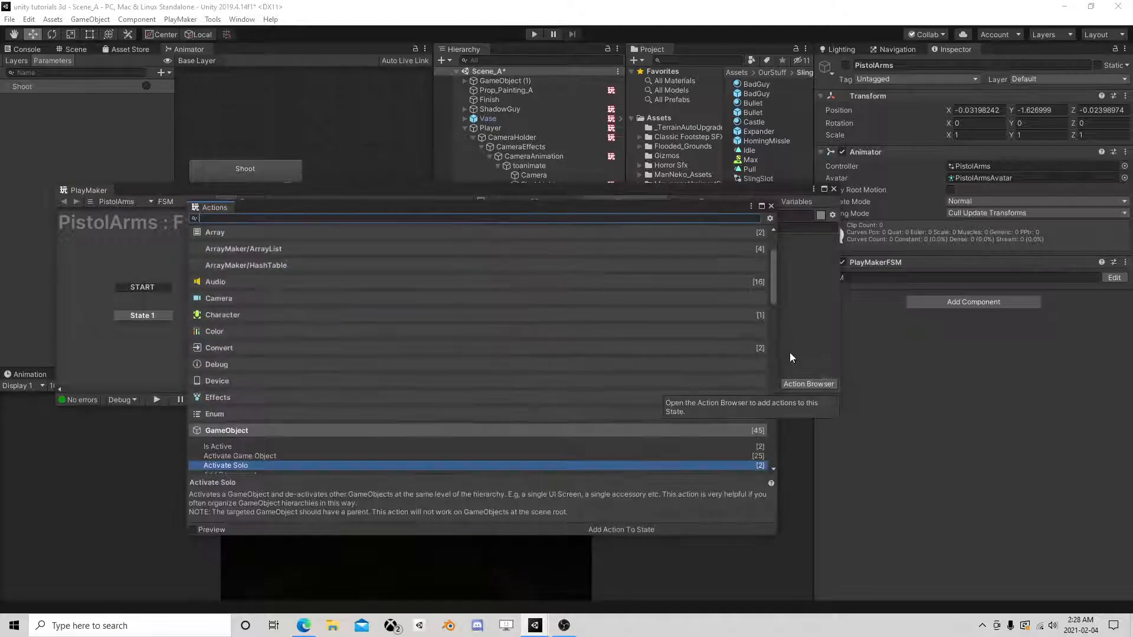
{"action": "type", "text": "get mou"}
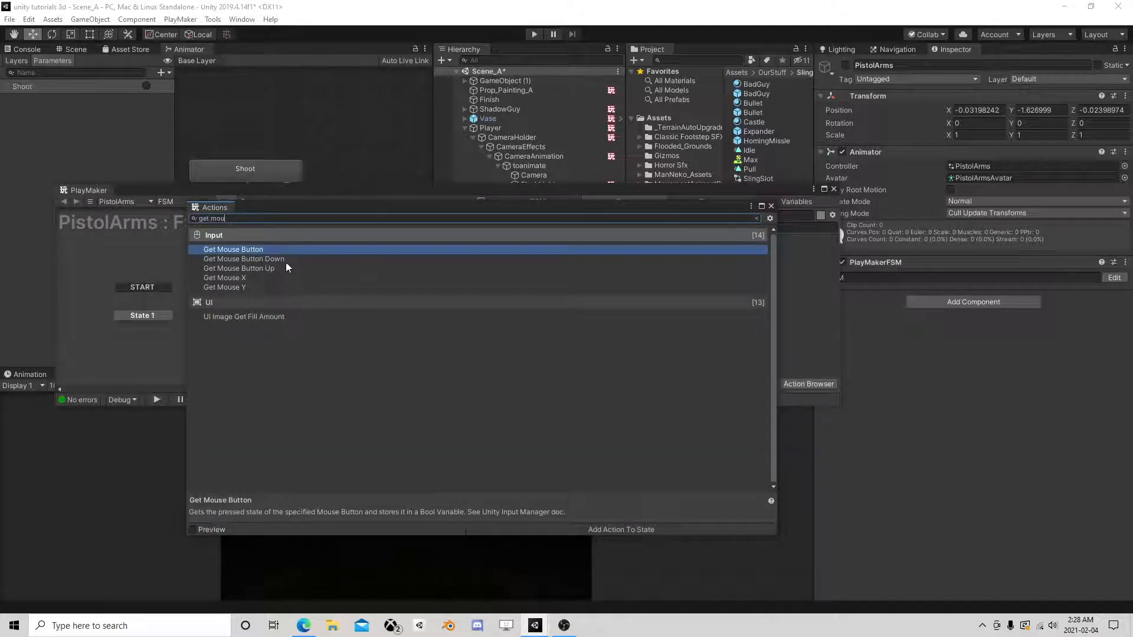
{"action": "double_click", "coordinate": [288, 258]}
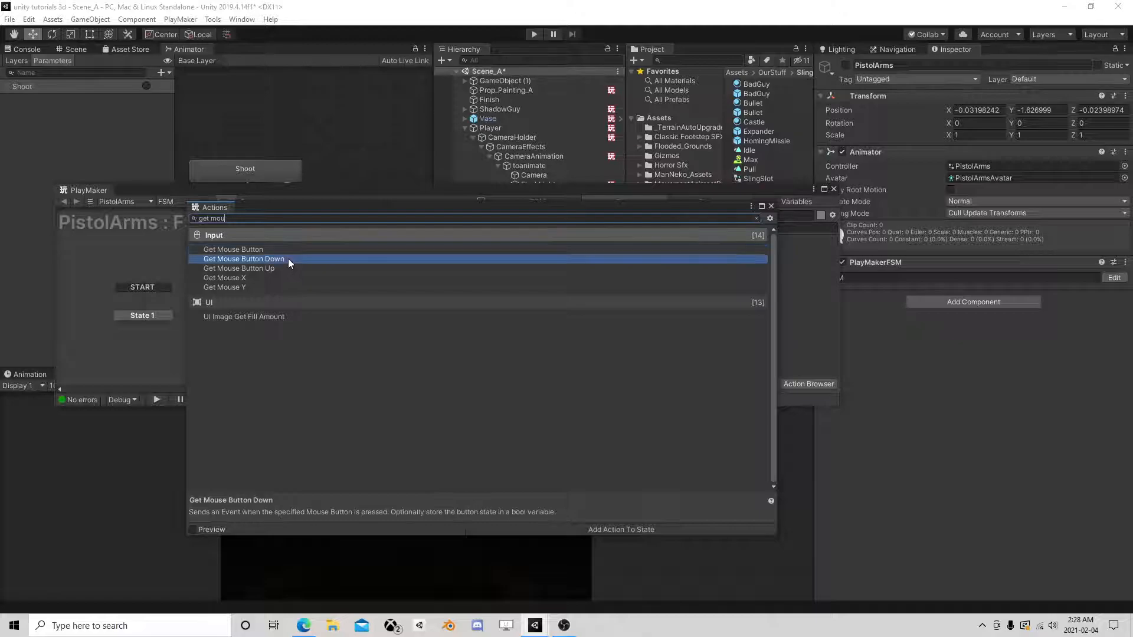
{"action": "left_click", "coordinate": [773, 205]}
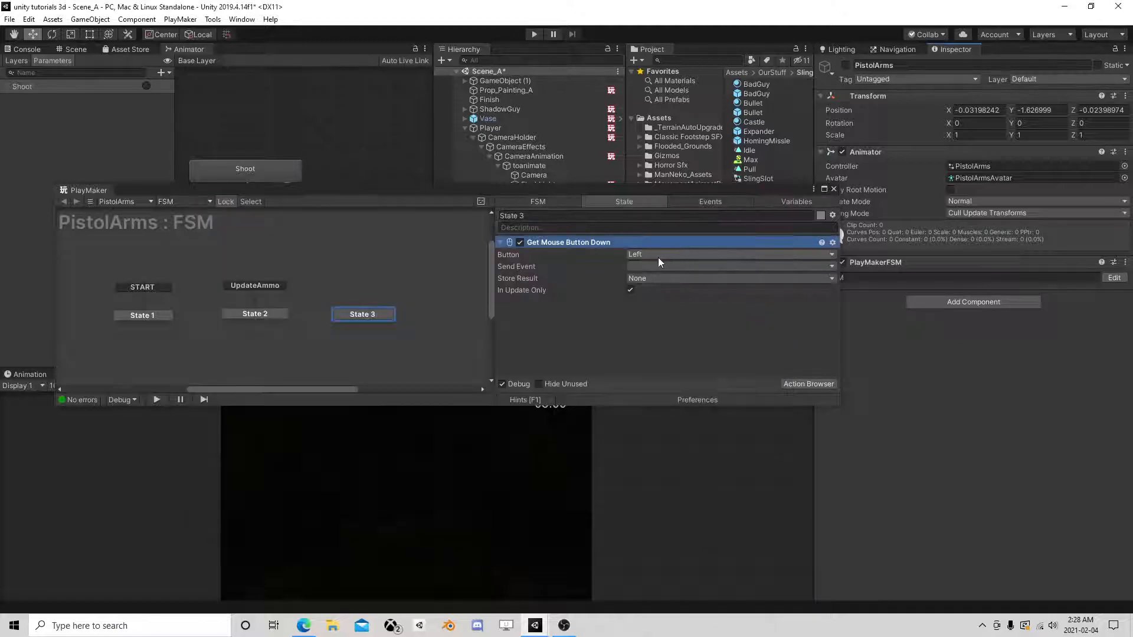
Create a new event named "clicked mouse" as the Send Event of State 3's Get Mouse Button Down action.
{"action": "left_click", "coordinate": [672, 353]}
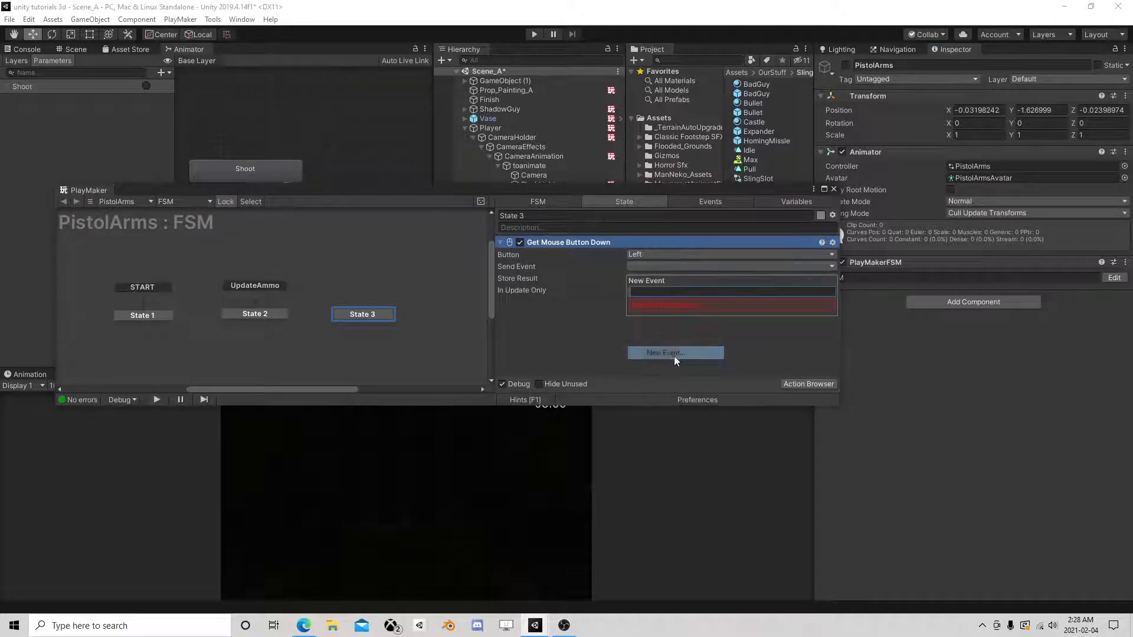
{"action": "type", "text": "clicked mouse"}
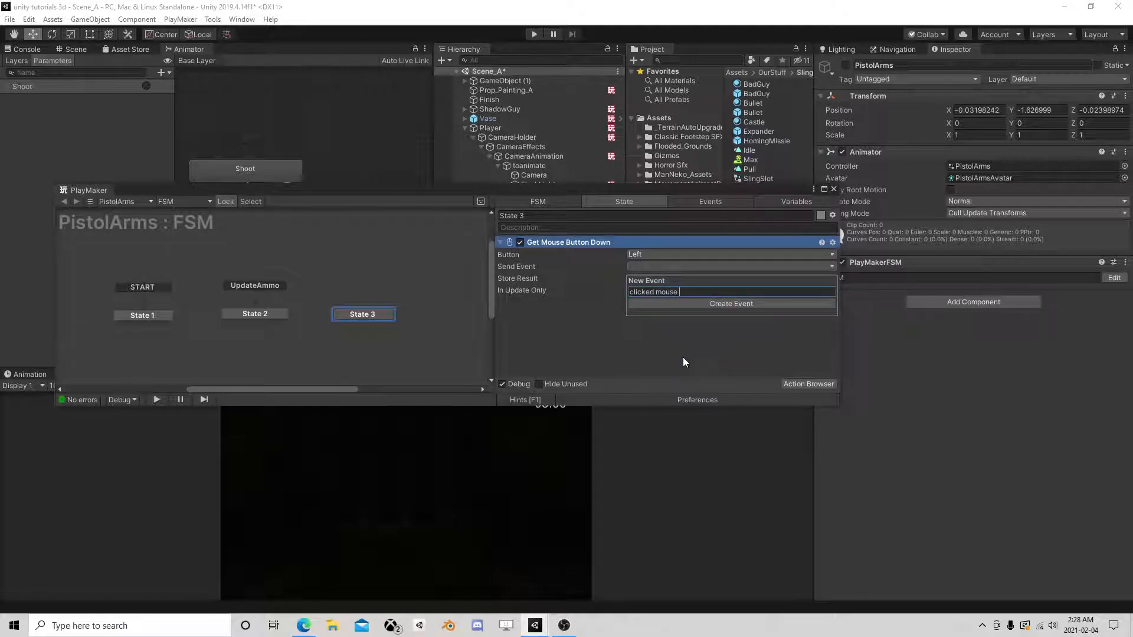
{"action": "key", "text": "BackSpace"}
{"action": "key", "text": "Return"}
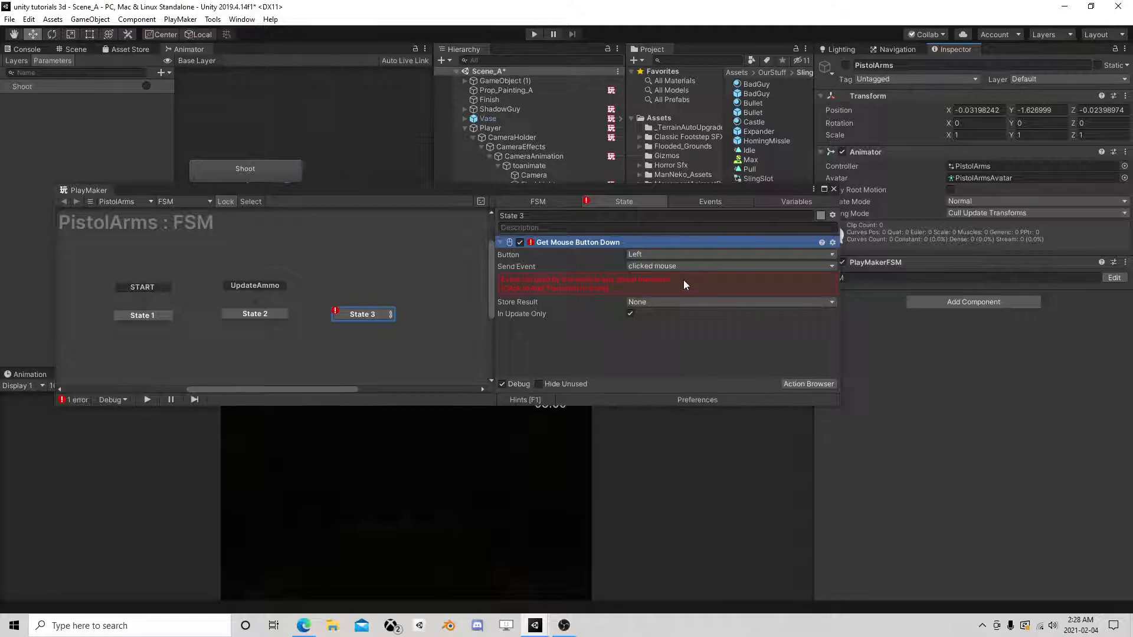
Give State 3 a clicked mouse transition and link it to a new State 4 placed below.
{"action": "left_click_drag", "start_coordinate": [369, 314], "coordinate": [377, 338]}
{"action": "right_click", "coordinate": [344, 345]}
{"action": "left_click", "coordinate": [377, 351]}
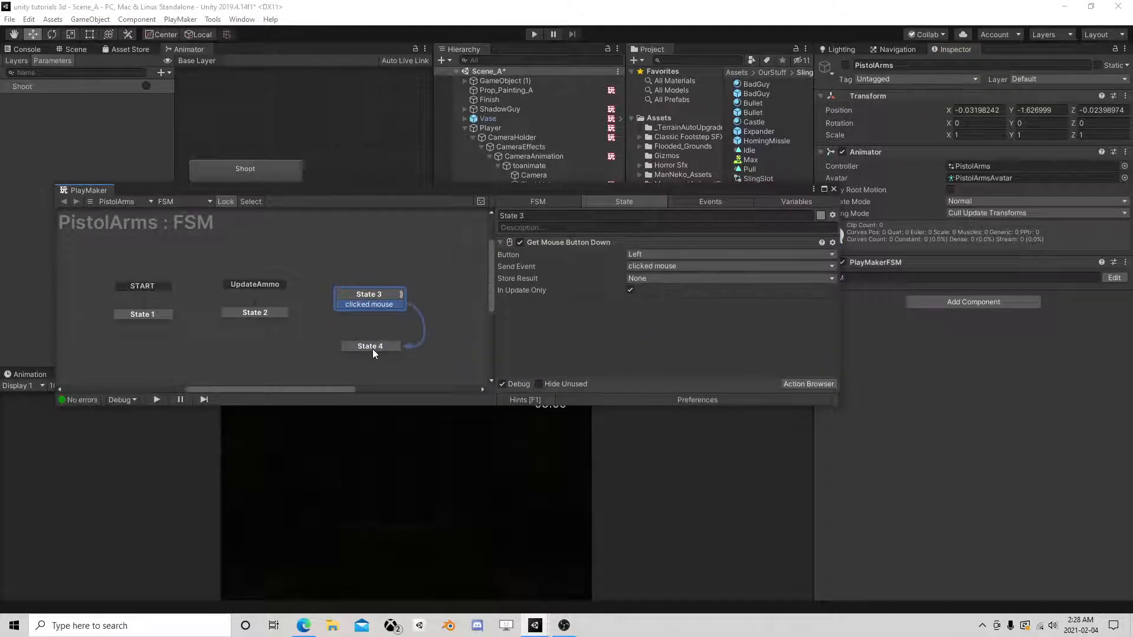
Add an Int Compare action to State 4 and use the Current Ammo variable as Integer 1.
{"action": "left_click", "coordinate": [369, 346]}
{"action": "left_click", "coordinate": [814, 384]}
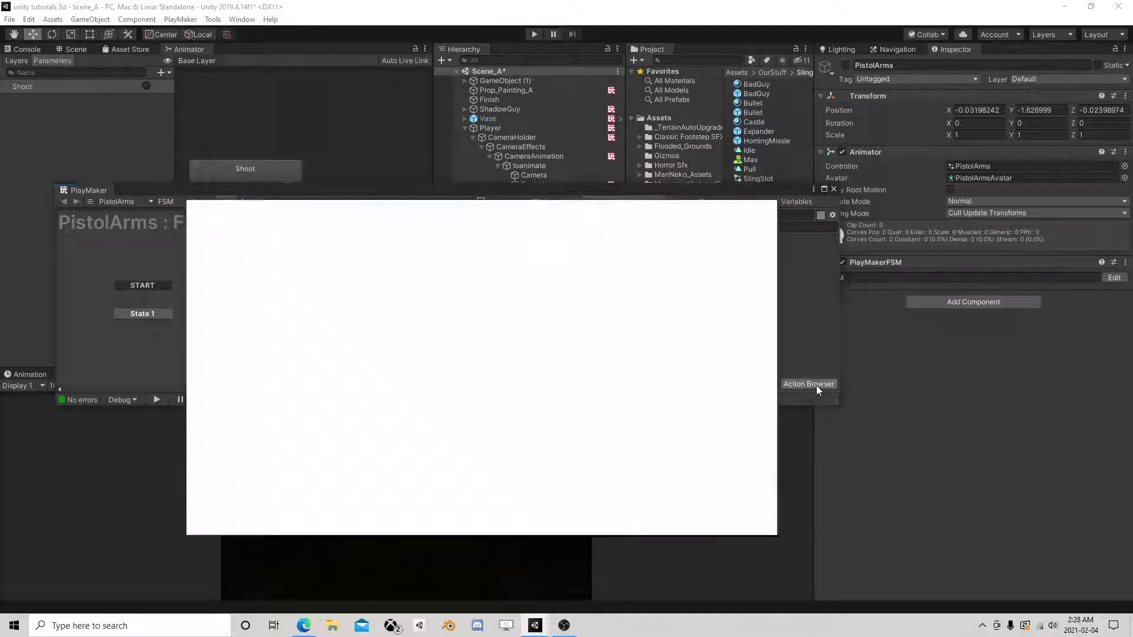
{"action": "type", "text": "int com"}
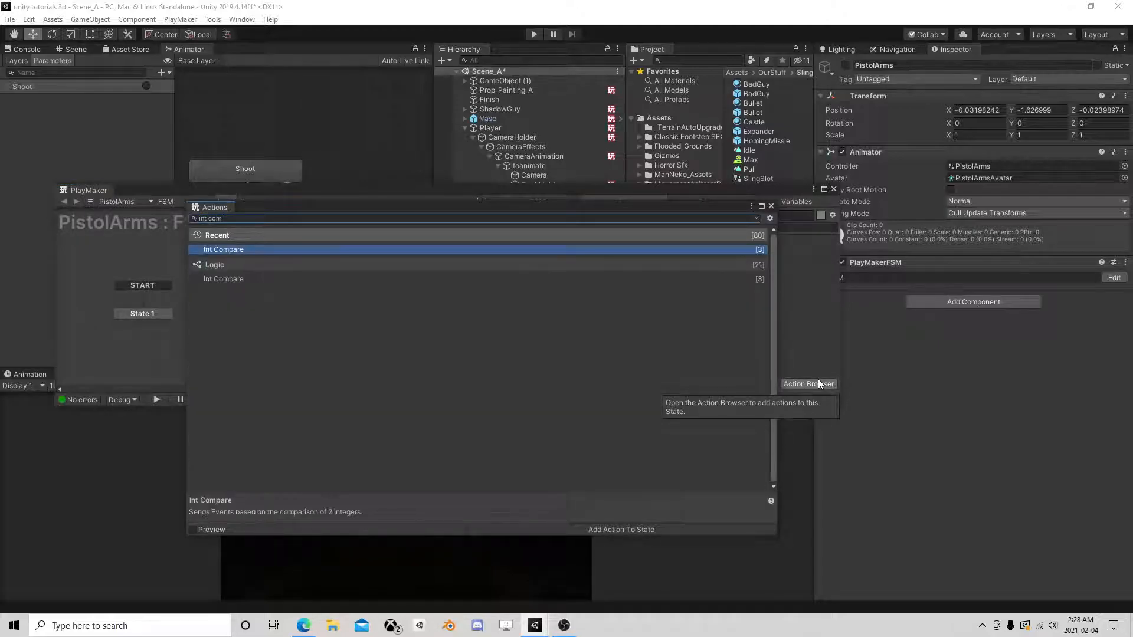
{"action": "double_click", "coordinate": [219, 249]}
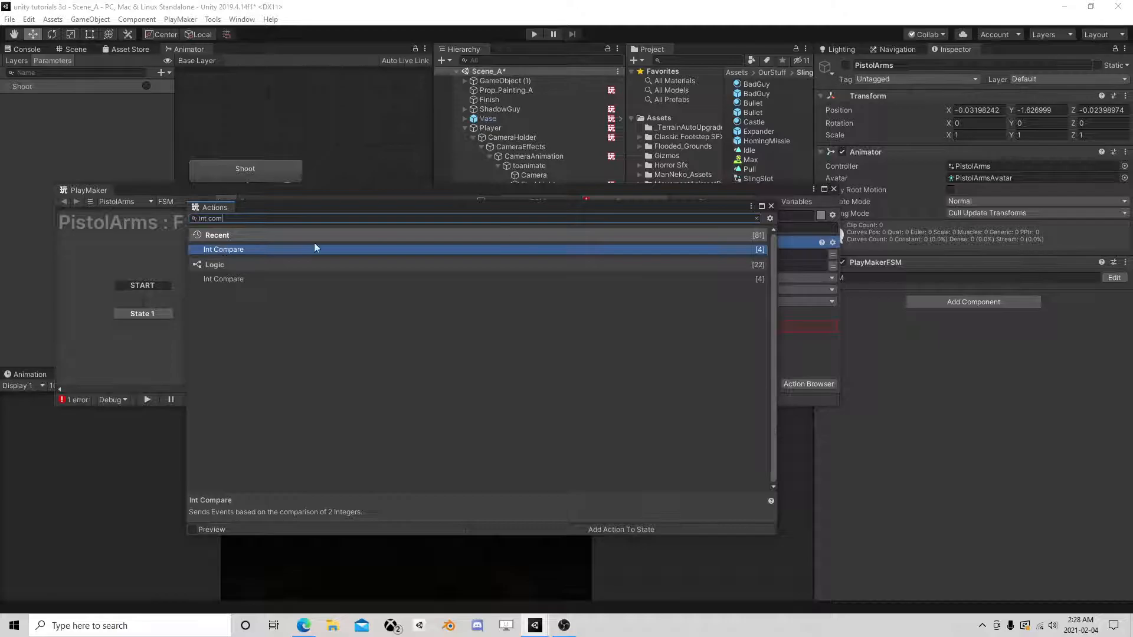
{"action": "left_click", "coordinate": [771, 206]}
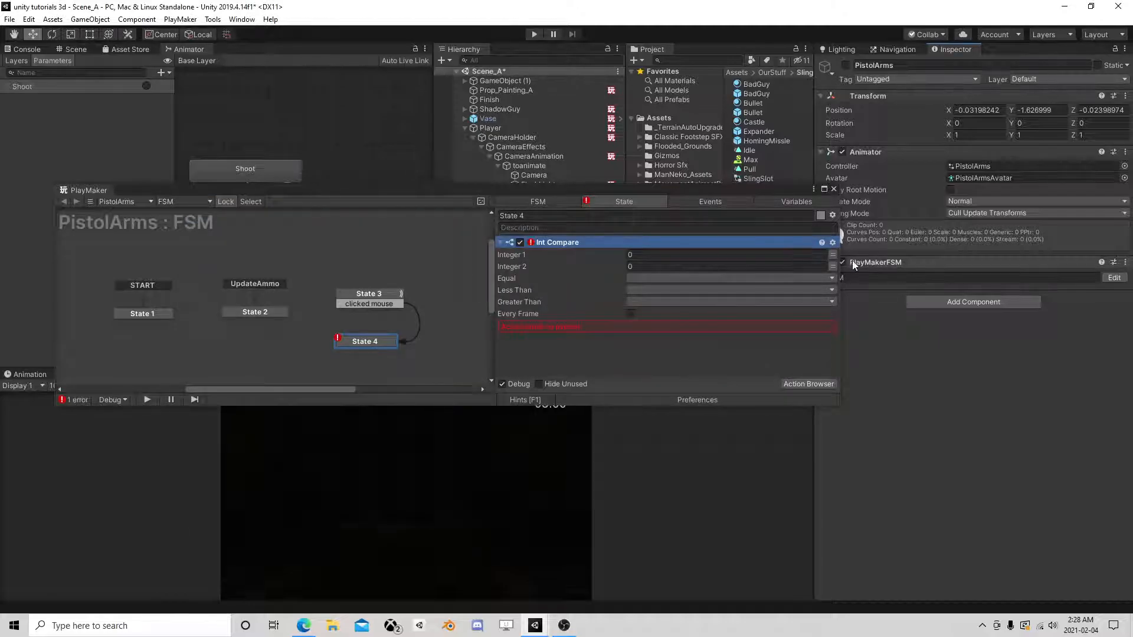
{"action": "left_click", "coordinate": [833, 254]}
{"action": "left_click", "coordinate": [757, 256]}
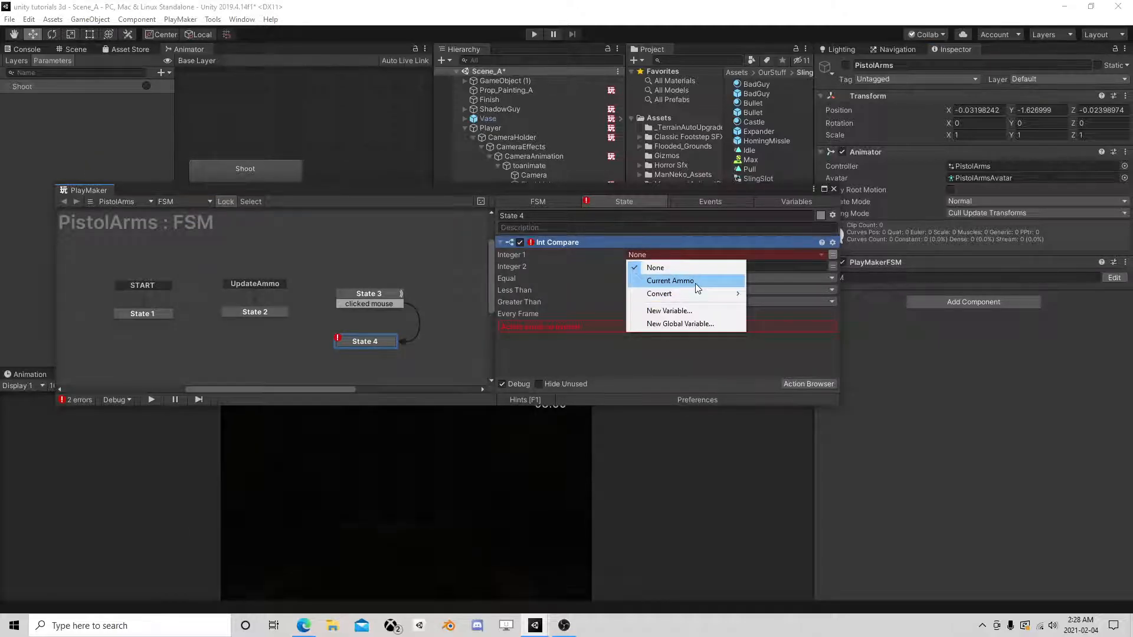
{"action": "left_click", "coordinate": [695, 281]}
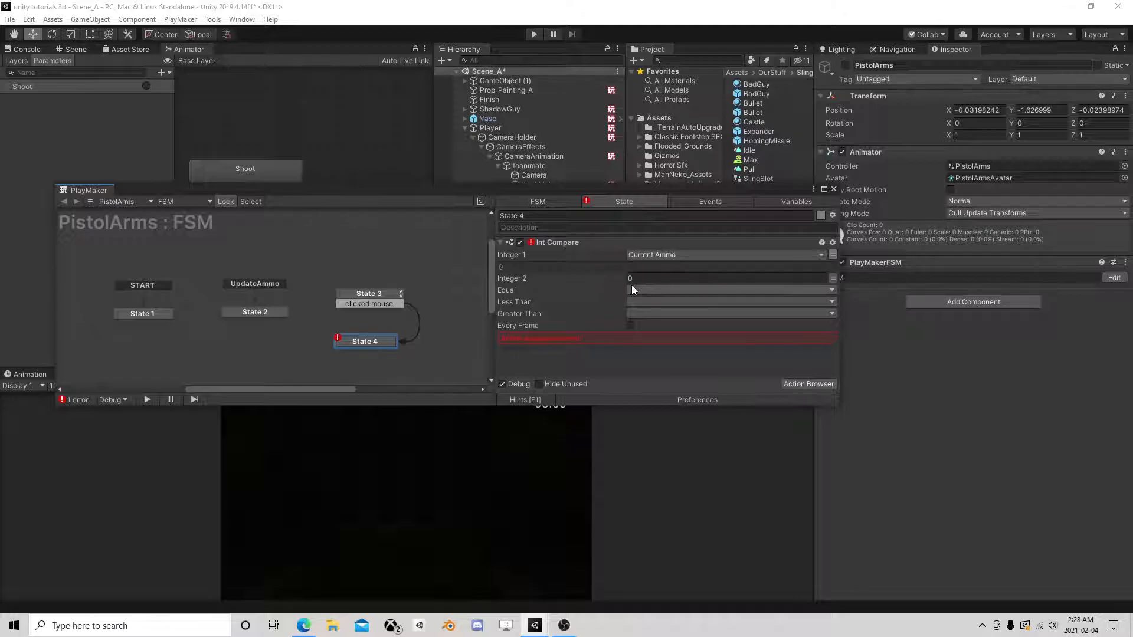
Create a new event "its ok" for Greater Than in the Int Compare action and add its transition to State 4.
{"action": "left_click", "coordinate": [629, 313]}
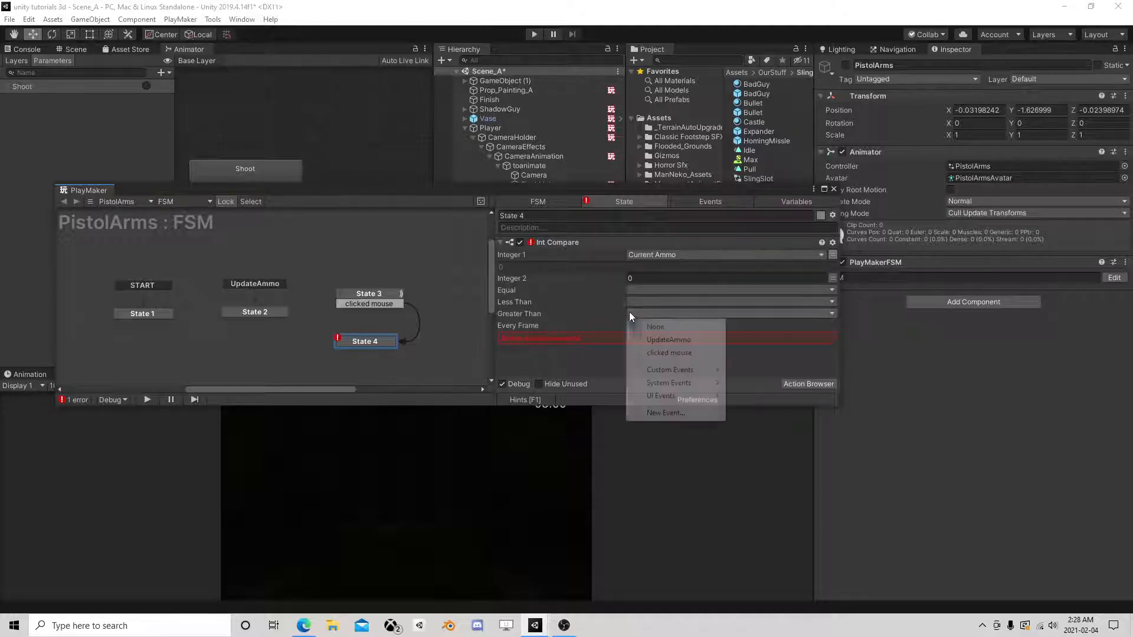
{"action": "left_click", "coordinate": [666, 413]}
{"action": "type", "text": "its ok"}
{"action": "key", "text": "Return"}
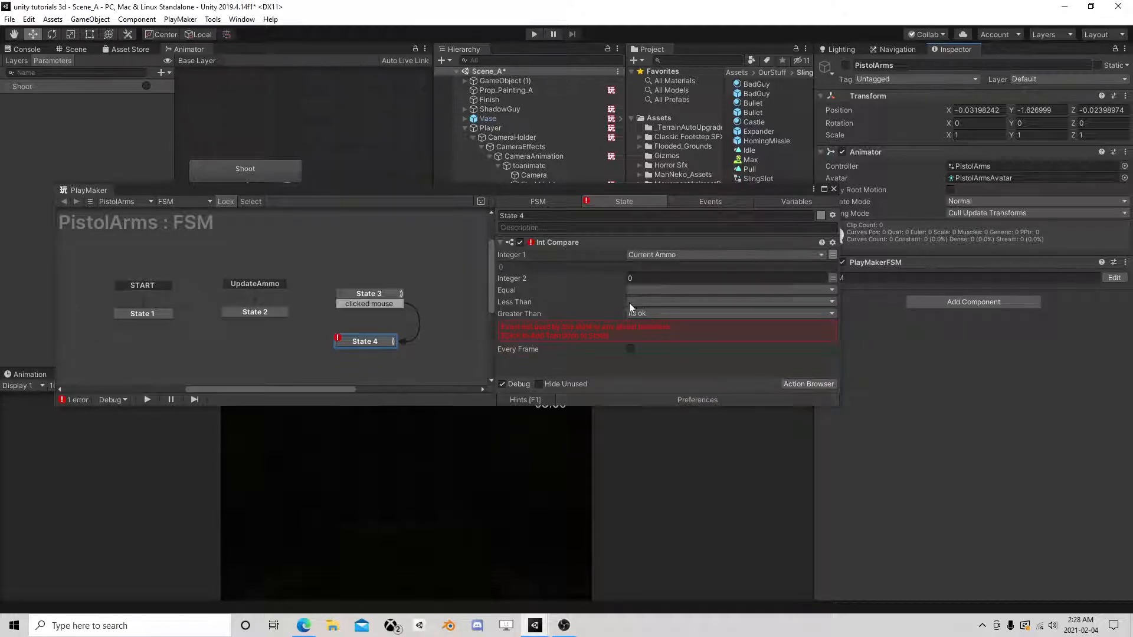
{"action": "left_click", "coordinate": [629, 334]}
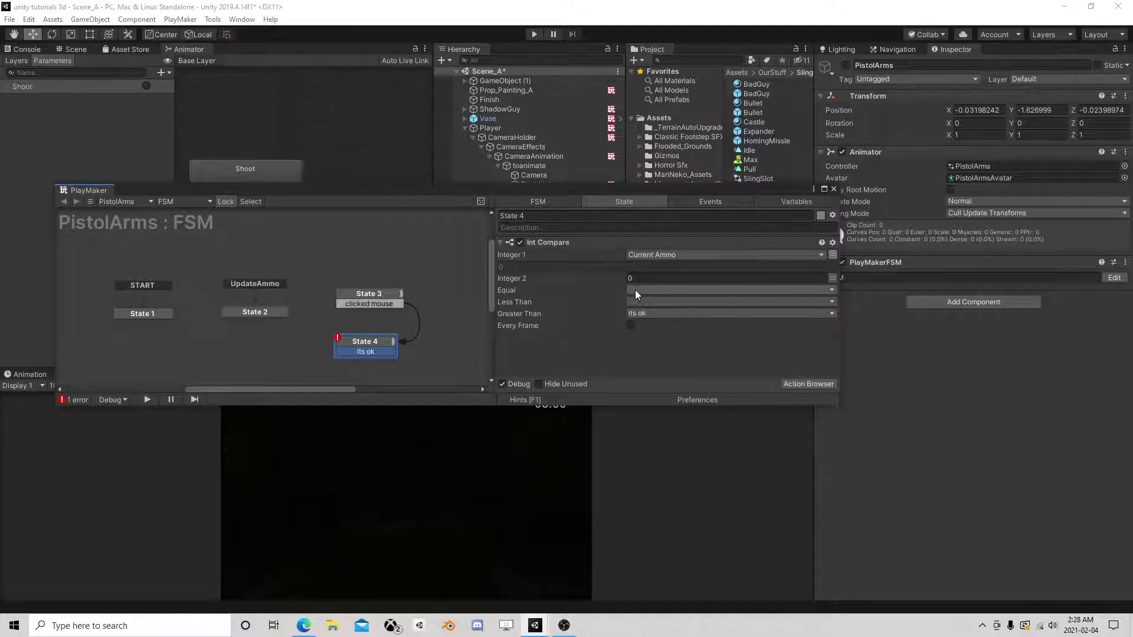
Create a new event "not ok" for Equal, add its transition to State 4, and assign it to Less Than too.
{"action": "left_click", "coordinate": [642, 291]}
{"action": "left_click", "coordinate": [666, 402]}
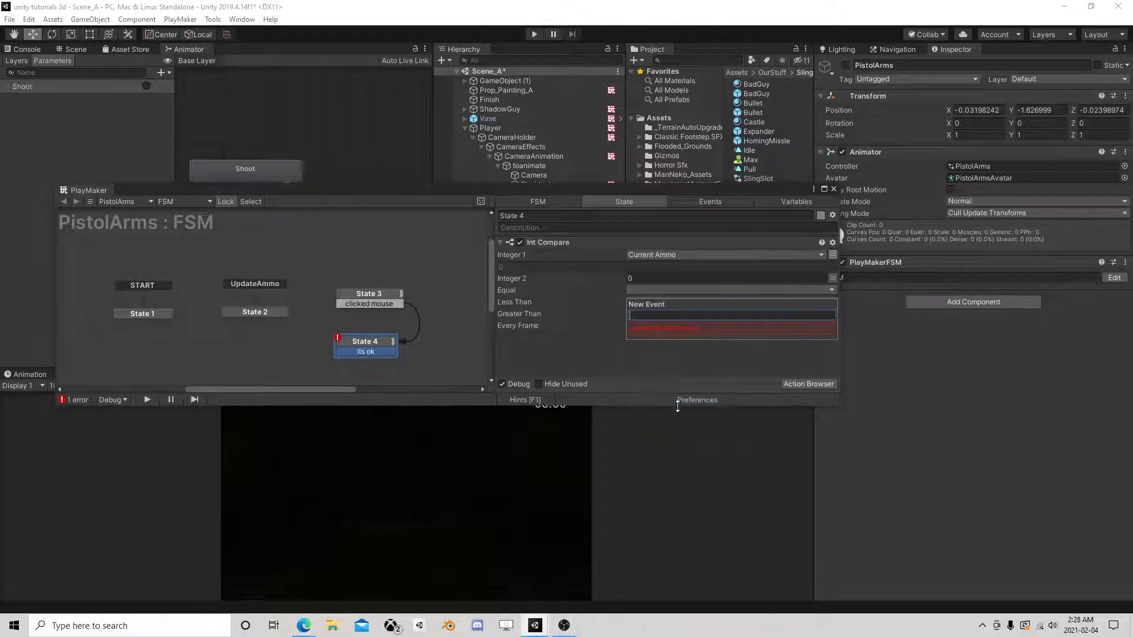
{"action": "type", "text": "not ok"}
{"action": "key", "text": "Return"}
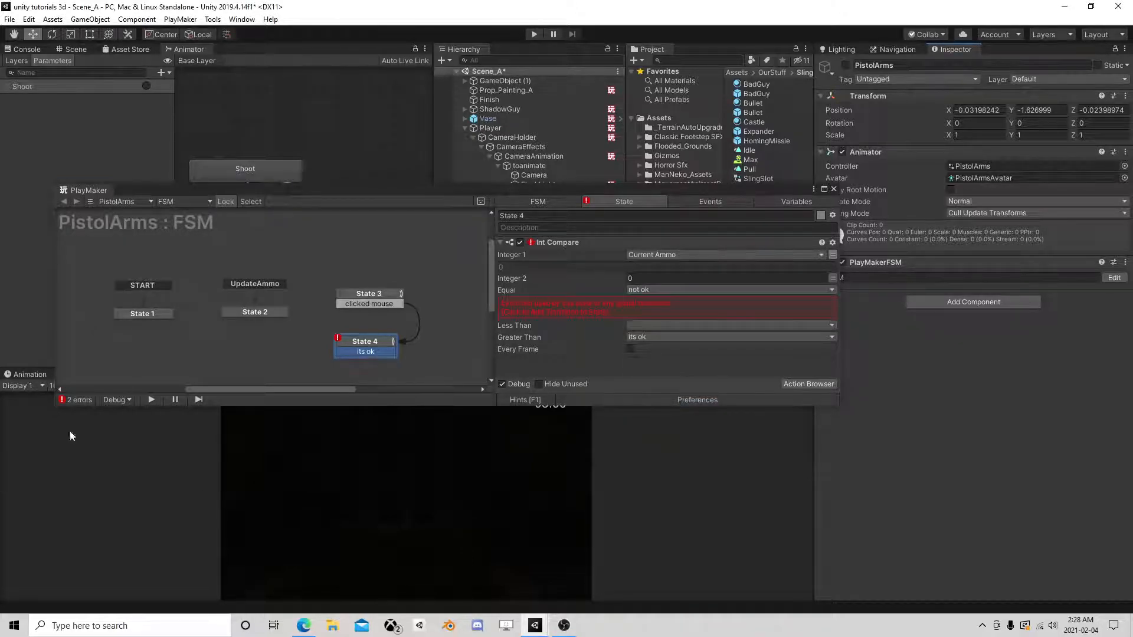
{"action": "left_click", "coordinate": [643, 309]}
{"action": "left_click", "coordinate": [650, 302]}
{"action": "left_click", "coordinate": [657, 366]}
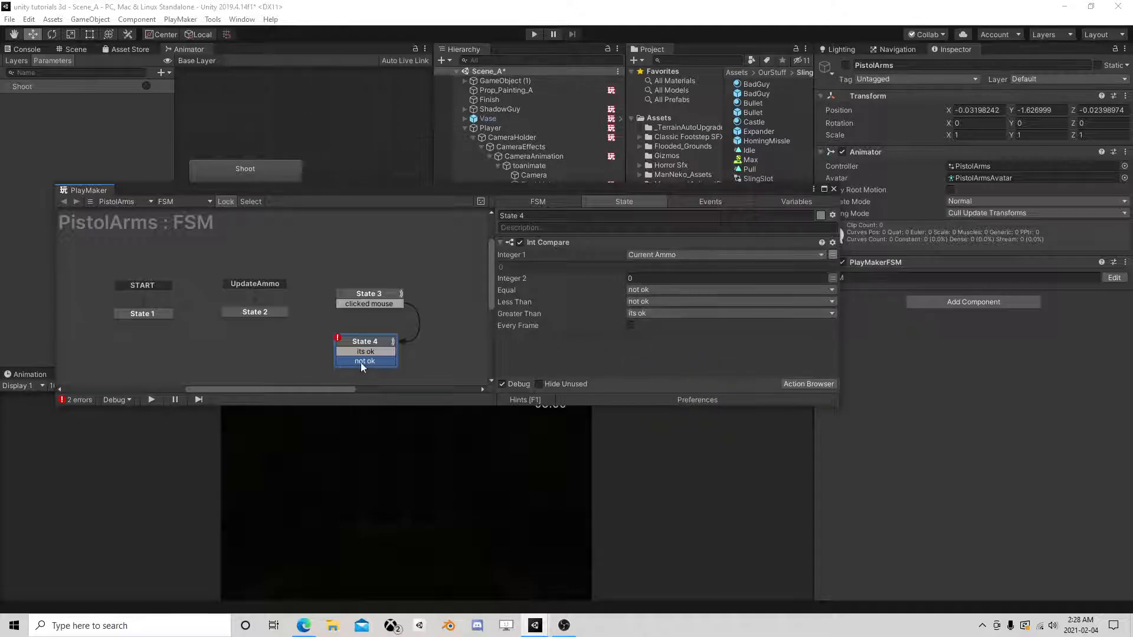
Link State 4's not ok transition back to State 3 and its "its ok" transition to a new State 5 below.
{"action": "left_click_drag", "start_coordinate": [375, 361], "coordinate": [402, 305]}
{"action": "left_click_drag", "start_coordinate": [374, 342], "coordinate": [377, 328]}
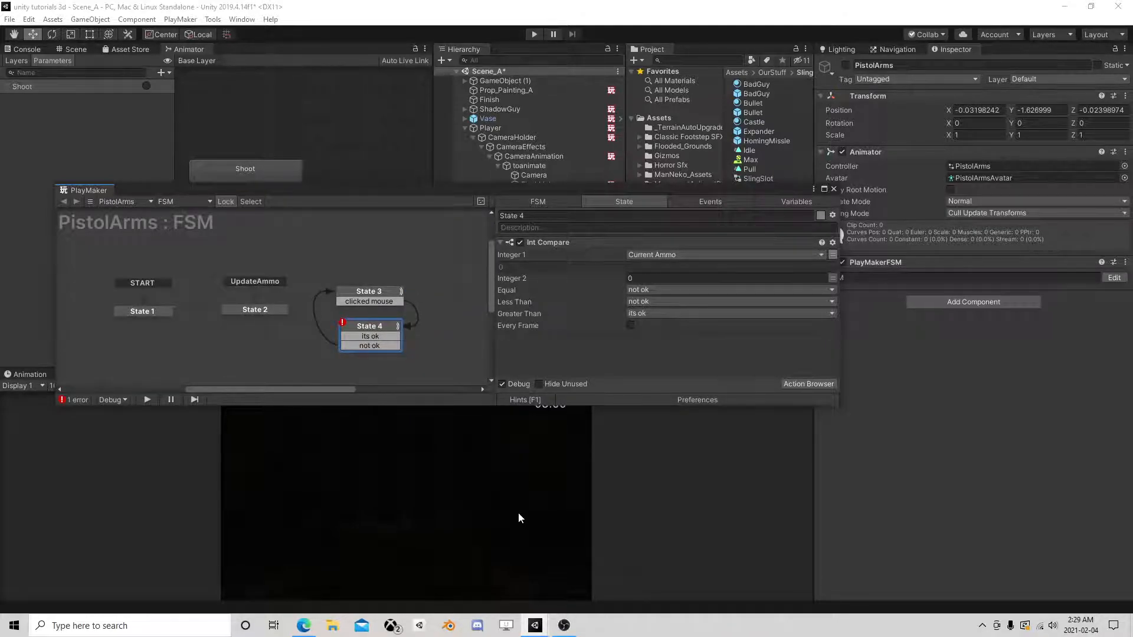
{"action": "middle_click_drag", "start_coordinate": [405, 354], "coordinate": [391, 285]}
{"action": "right_click", "coordinate": [317, 335]}
{"action": "left_click", "coordinate": [341, 336]}
{"action": "left_click_drag", "start_coordinate": [362, 279], "coordinate": [360, 337]}
Add an Int Add action to State 5 that adds -1 to Current Ammo, and align State 5 directly beneath State 4.
{"action": "left_click", "coordinate": [360, 338]}
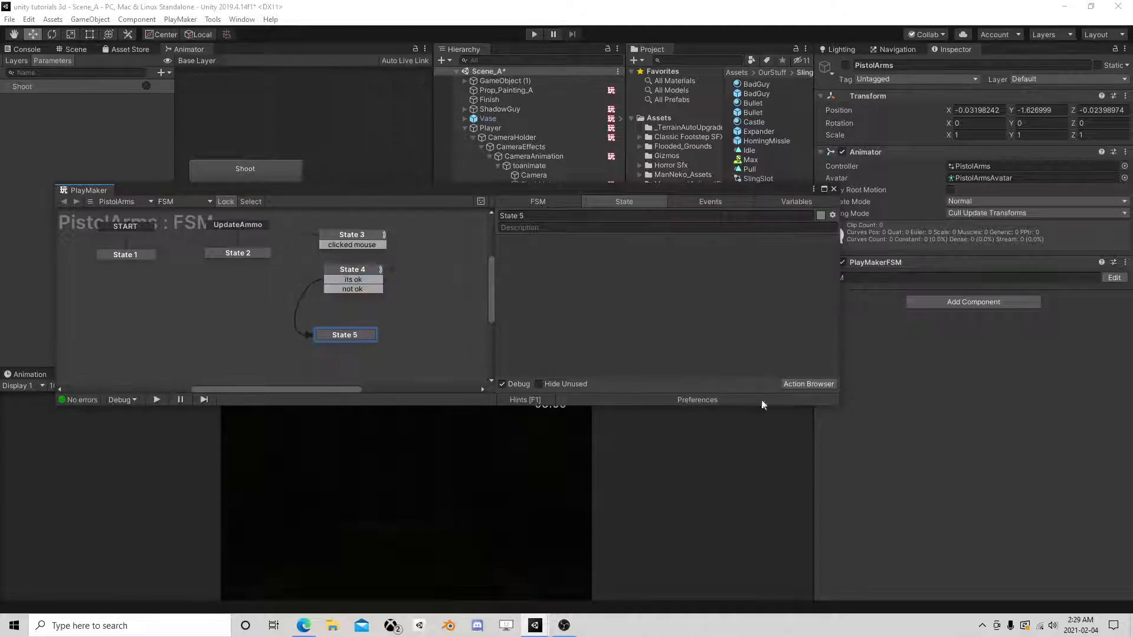
{"action": "left_click", "coordinate": [804, 383]}
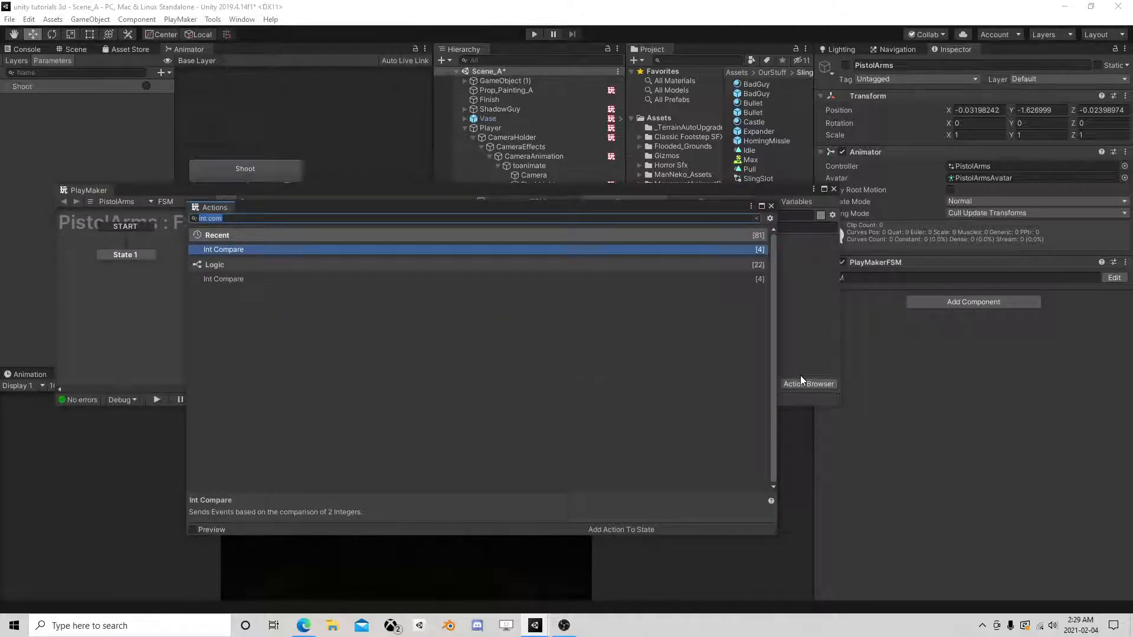
{"action": "type", "text": "int add"}
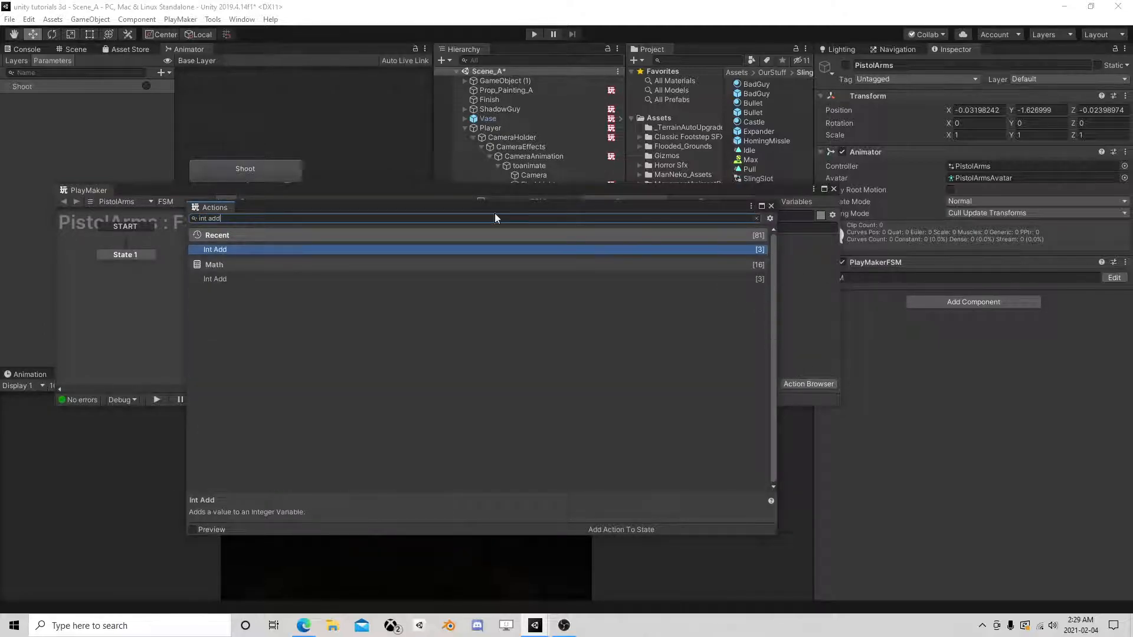
{"action": "double_click", "coordinate": [317, 252]}
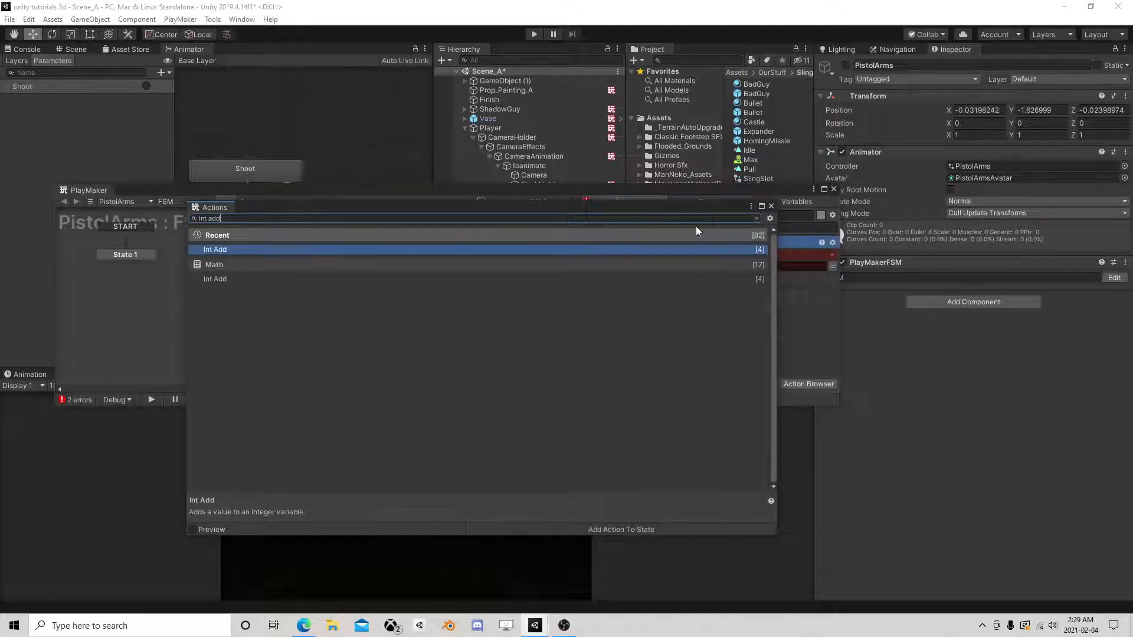
{"action": "left_click", "coordinate": [766, 207]}
{"action": "left_click", "coordinate": [681, 254]}
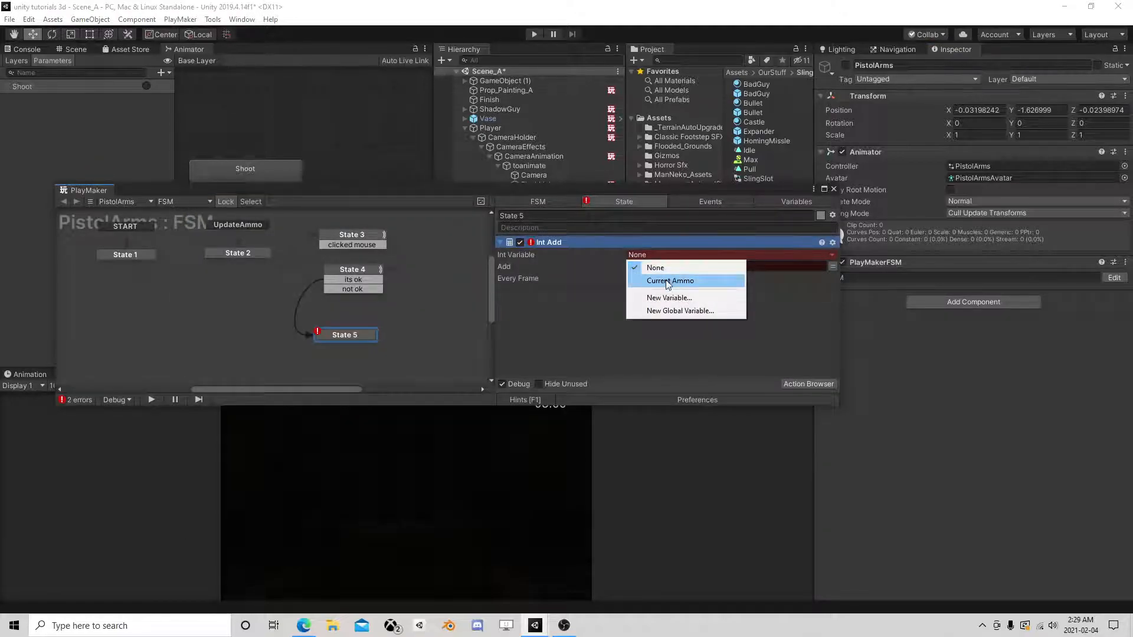
{"action": "left_click", "coordinate": [668, 281]}
{"action": "left_click", "coordinate": [677, 279]}
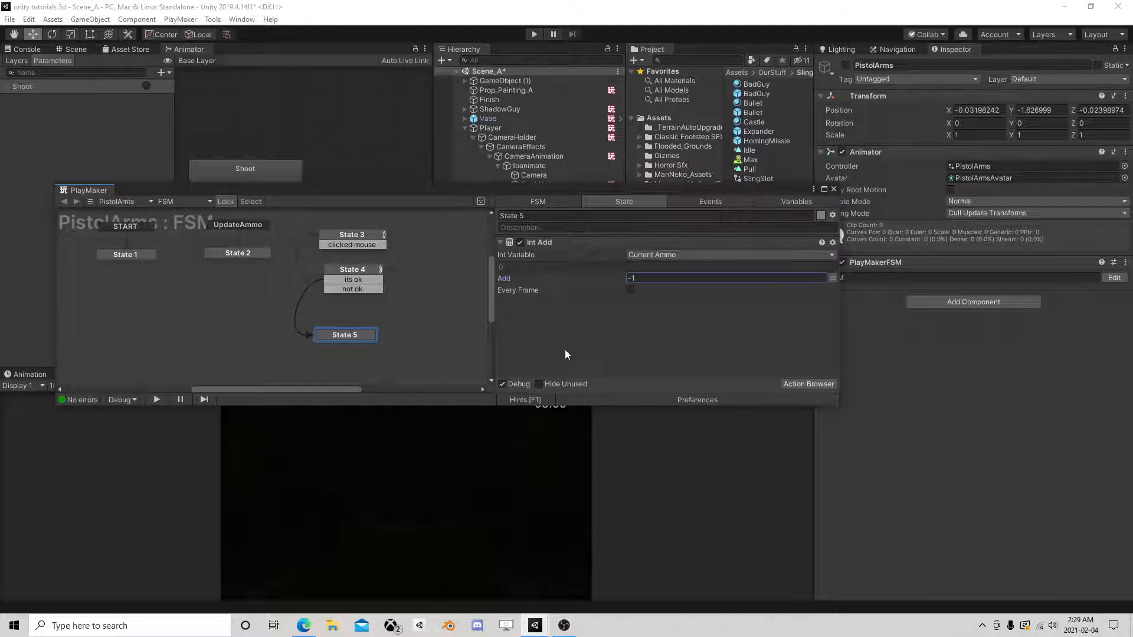
{"action": "left_click_drag", "start_coordinate": [366, 337], "coordinate": [368, 320]}
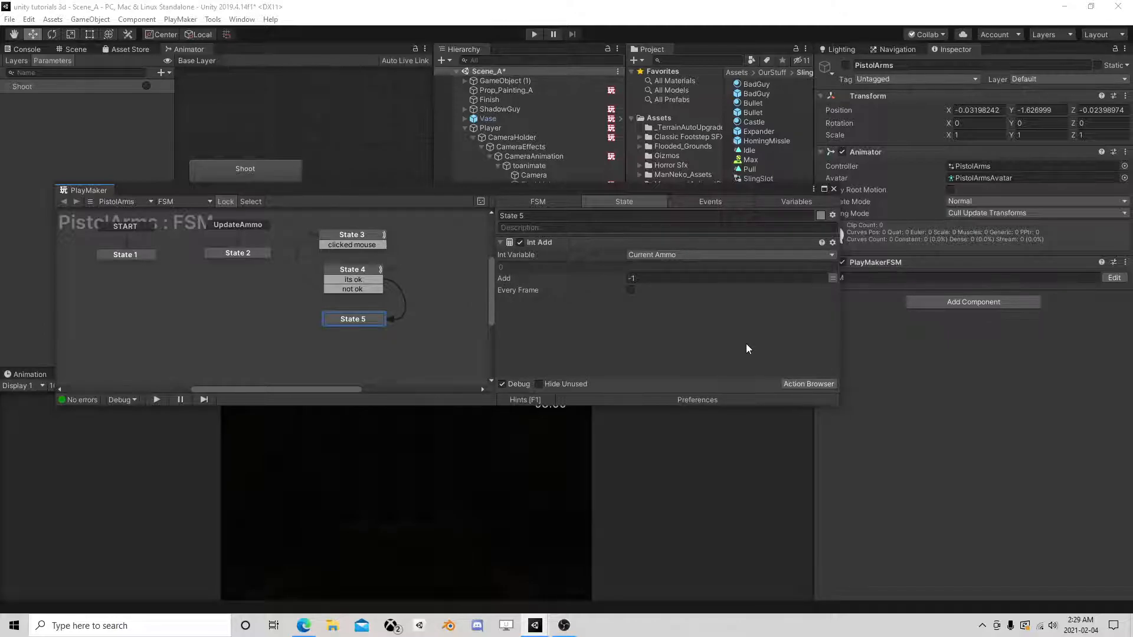
Add a Send Event action to State 5 that sends the UpdateAmmo event to Self.
{"action": "left_click", "coordinate": [796, 385]}
{"action": "type", "text": "sen"}
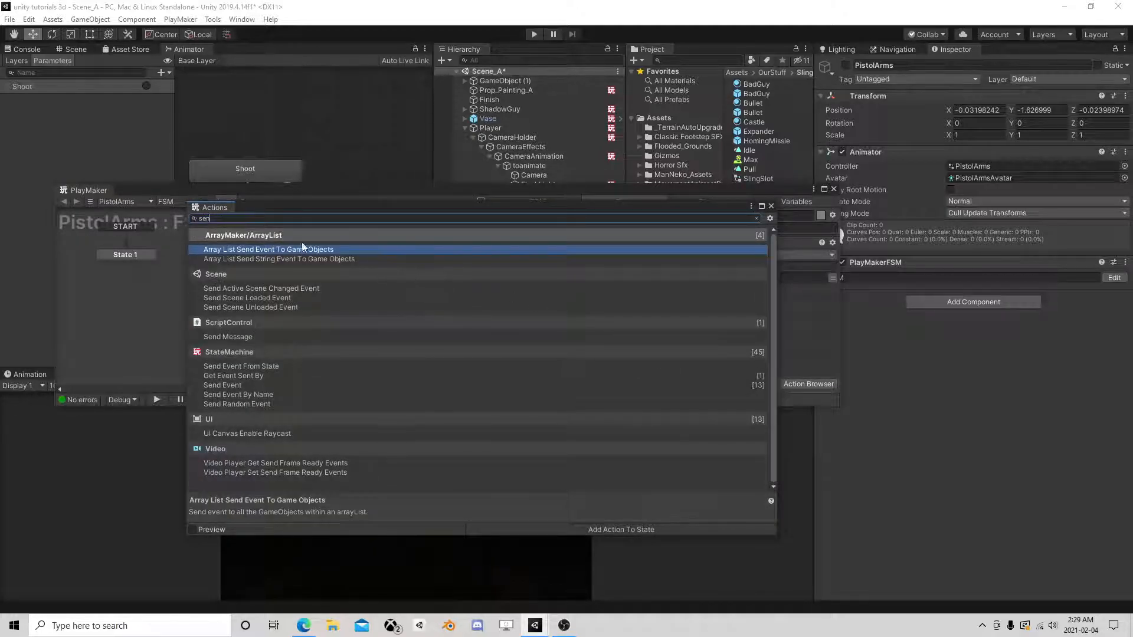
{"action": "type", "text": "d"}
{"action": "double_click", "coordinate": [237, 375]}
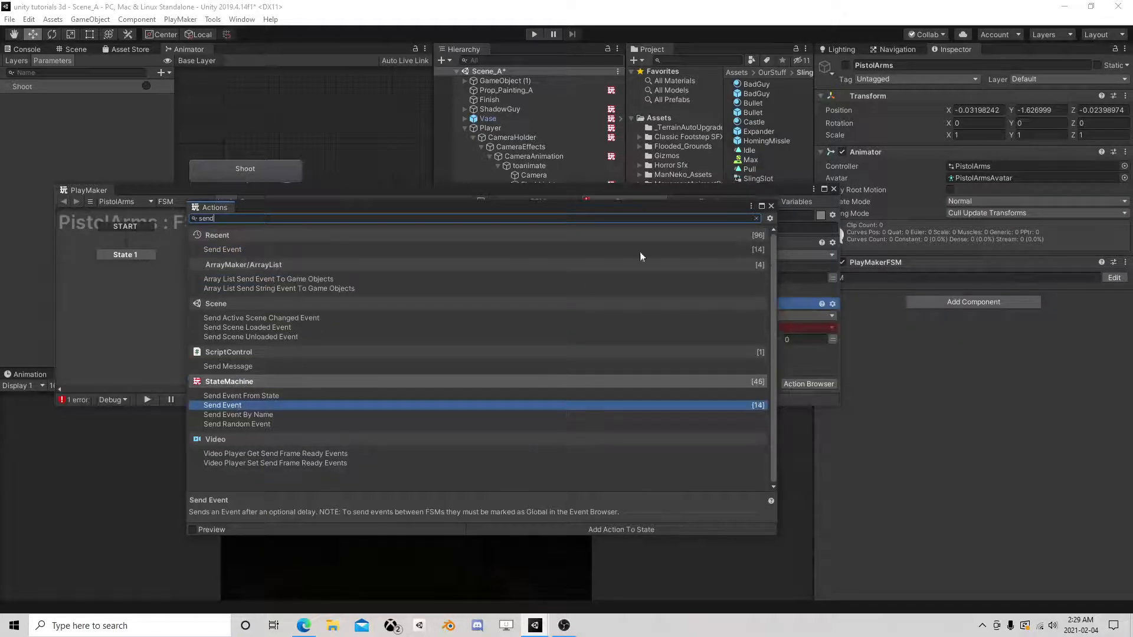
{"action": "left_click", "coordinate": [771, 206]}
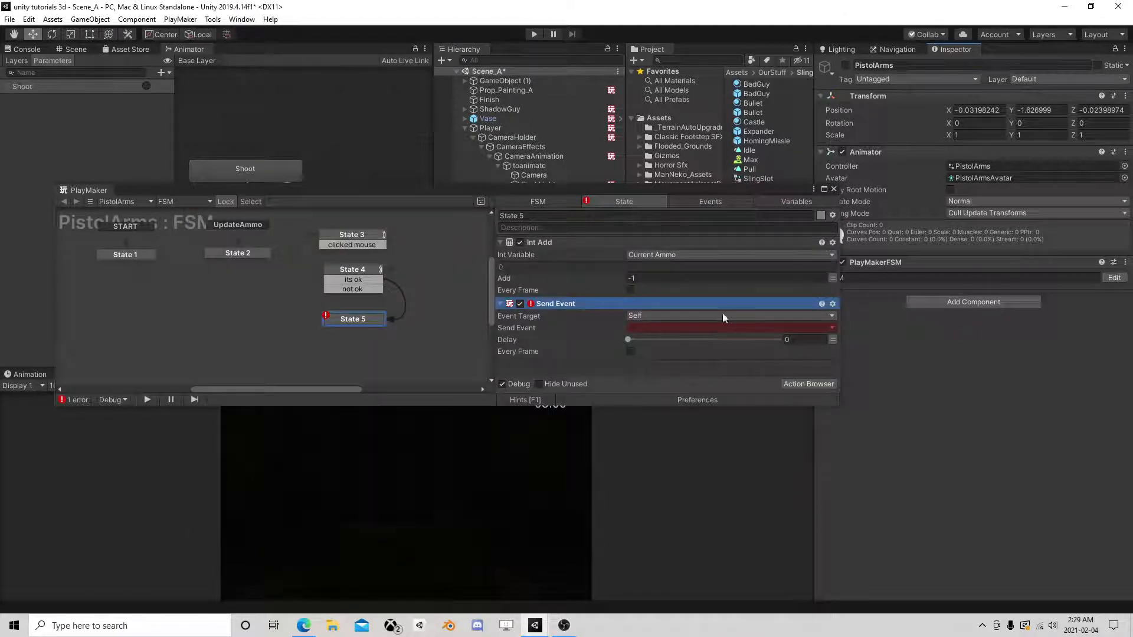
{"action": "left_click", "coordinate": [640, 329]}
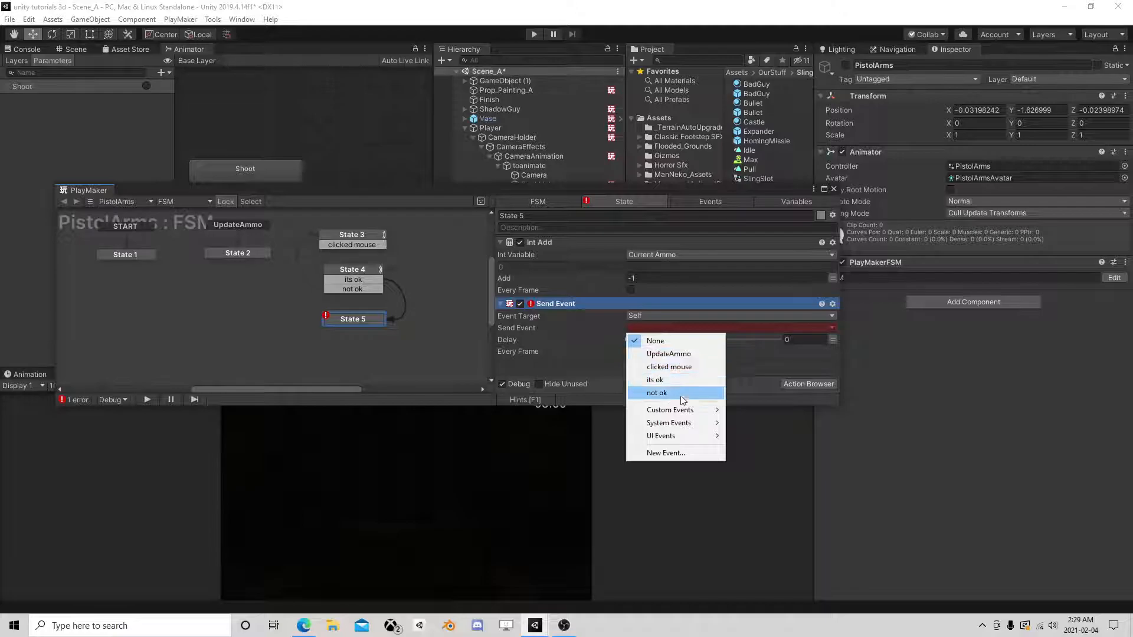
{"action": "left_click", "coordinate": [678, 354]}
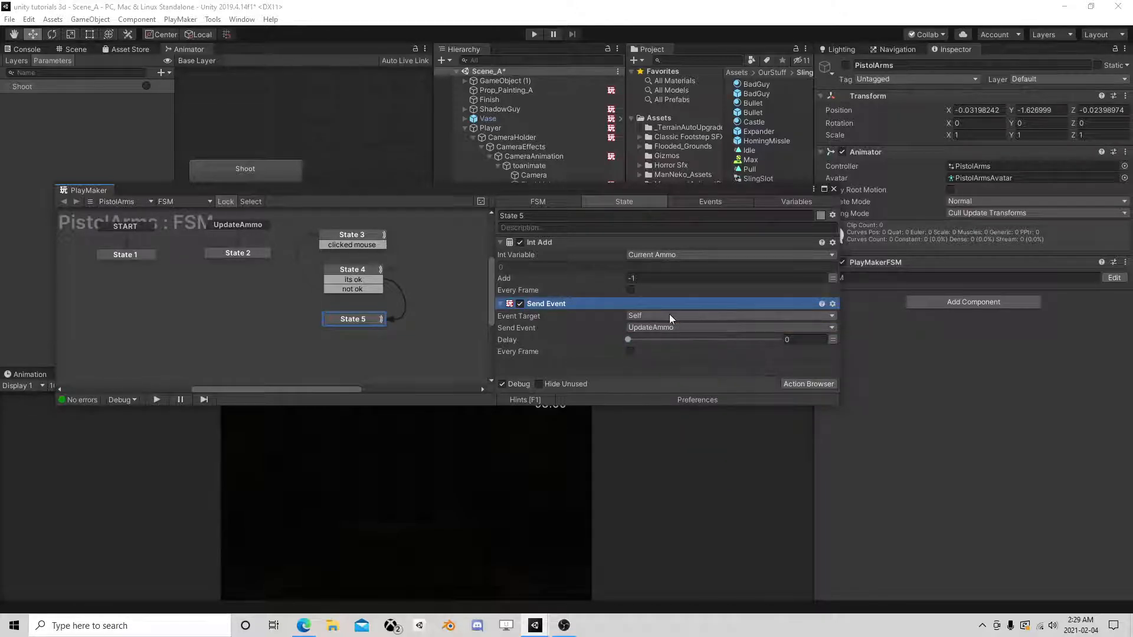
Add a FINISHED transition to State 2 and link it to State 3.
{"action": "left_click", "coordinate": [255, 259]}
{"action": "right_click", "coordinate": [248, 258]}
{"action": "mouse_move", "coordinate": [277, 262]}
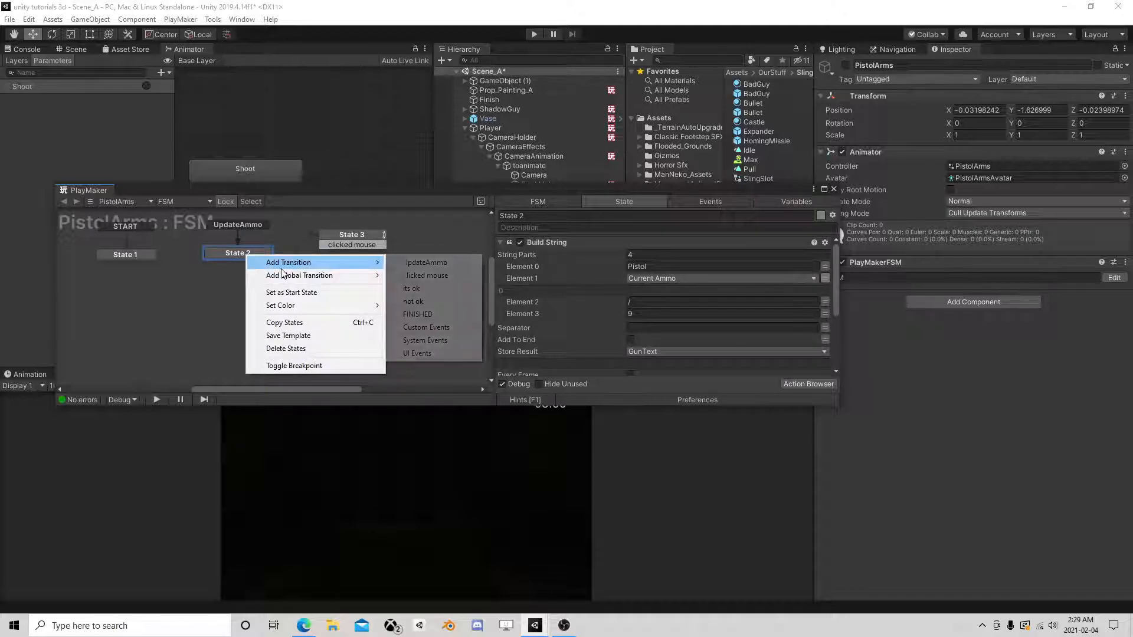
{"action": "left_click", "coordinate": [417, 314]}
{"action": "left_click_drag", "start_coordinate": [239, 261], "coordinate": [327, 237]}
{"action": "left_click_drag", "start_coordinate": [257, 254], "coordinate": [256, 247]}
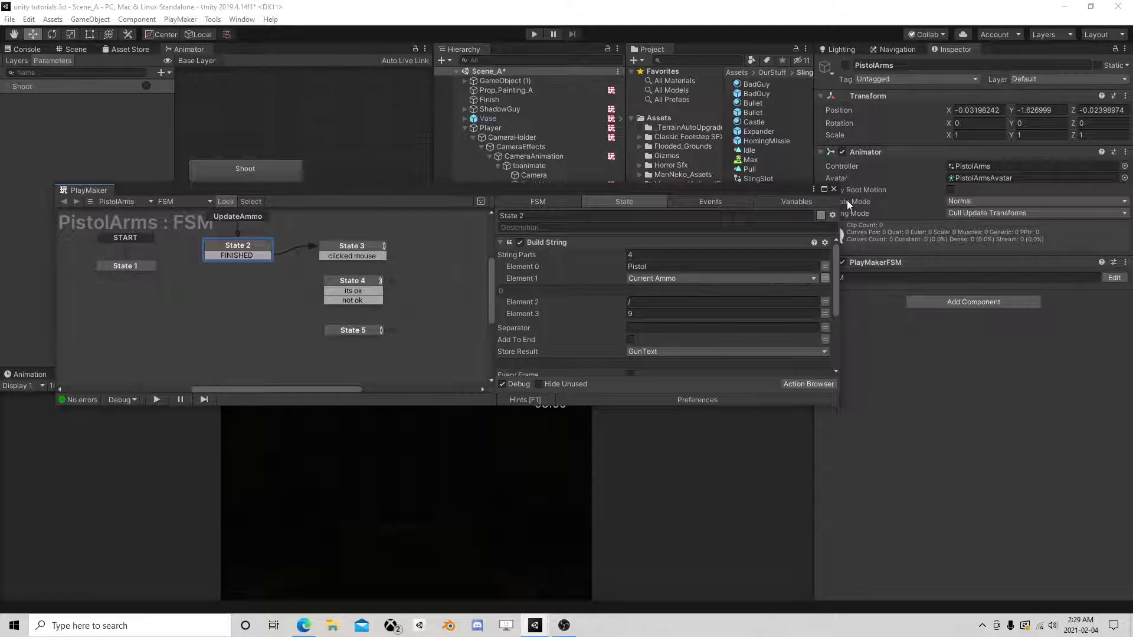
Add a second PlayMakerFSM component to PistolArms and name it Shooting.
{"action": "left_click", "coordinate": [946, 300]}
{"action": "left_click", "coordinate": [937, 344]}
{"action": "left_click", "coordinate": [937, 313]}
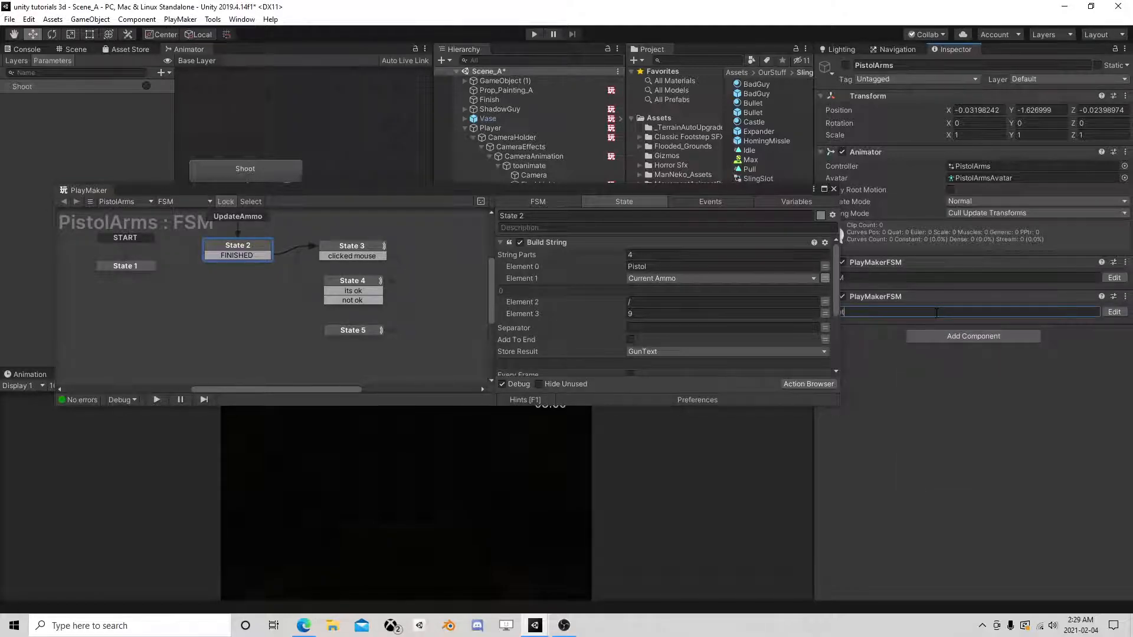
{"action": "type", "text": "oting"}
Create a global event named Shot in the Shooting FSM.
{"action": "left_click", "coordinate": [1114, 311]}
{"action": "left_click", "coordinate": [679, 203]}
{"action": "left_click", "coordinate": [652, 371]}
{"action": "type", "text": "Shot"}
{"action": "key", "text": "Return"}
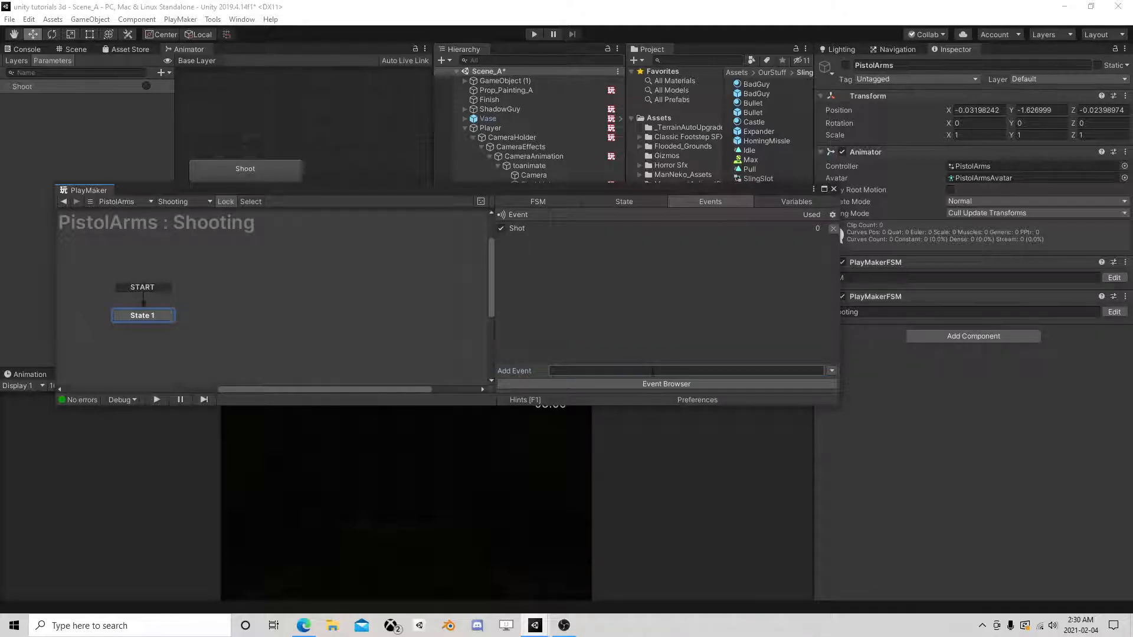
{"action": "left_click", "coordinate": [833, 189]}
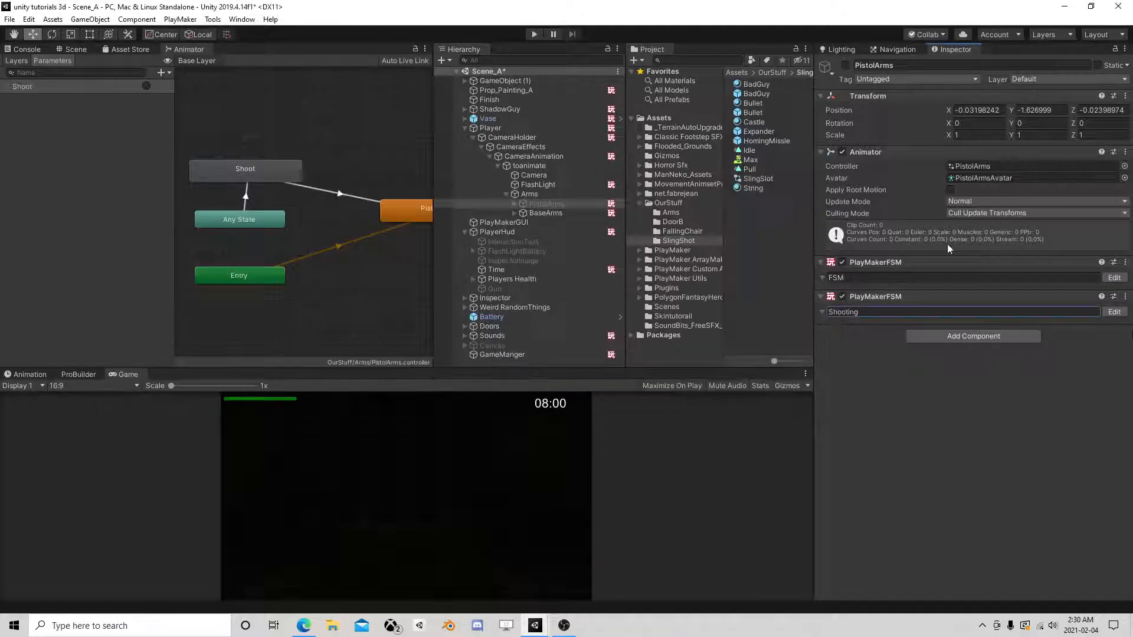
Add another Send Event action to State 5 of the original PistolArms FSM and place it above the UpdateAmmo one.
{"action": "left_click", "coordinate": [1114, 278]}
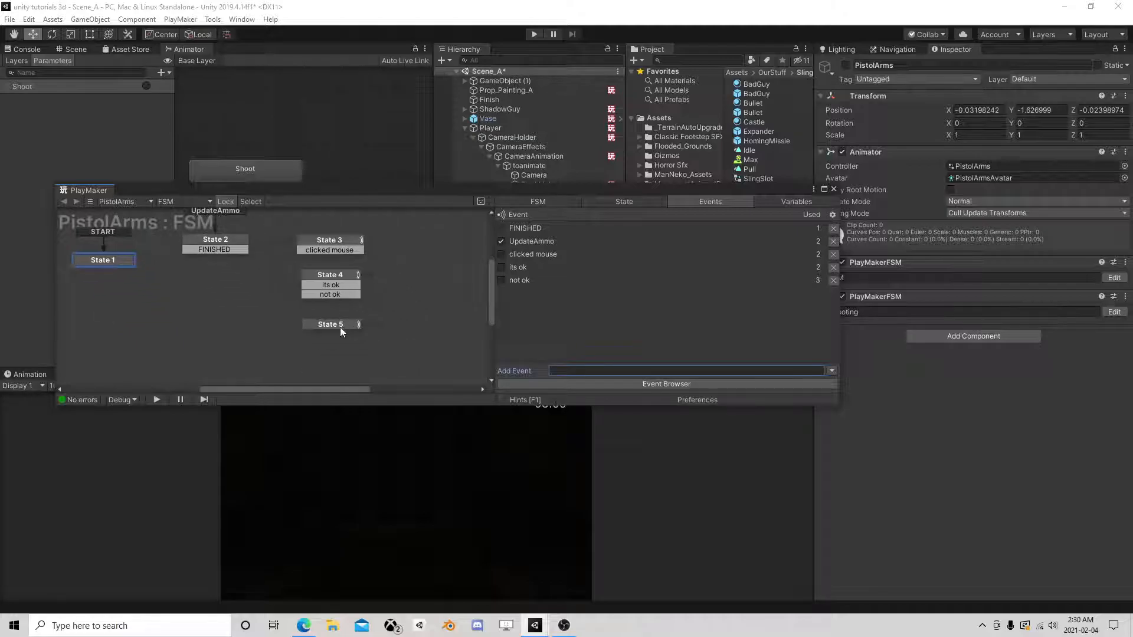
{"action": "left_click", "coordinate": [340, 326]}
{"action": "left_click", "coordinate": [798, 384]}
{"action": "type", "text": "send"}
{"action": "double_click", "coordinate": [316, 250]}
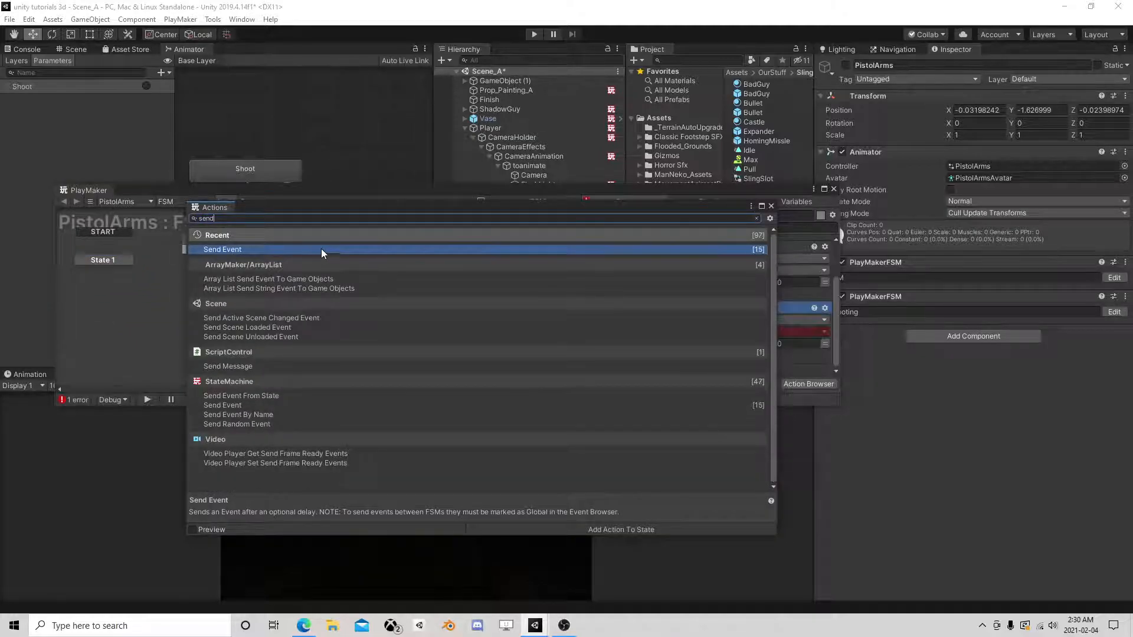
{"action": "left_click", "coordinate": [771, 206]}
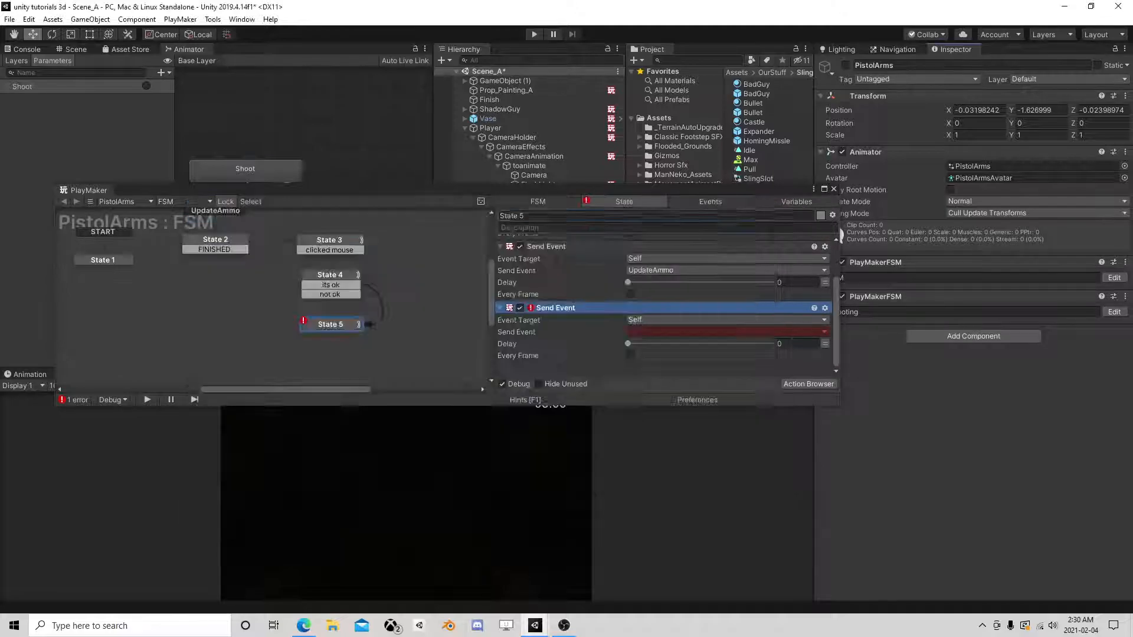
{"action": "left_click_drag", "start_coordinate": [554, 307], "coordinate": [591, 247]}
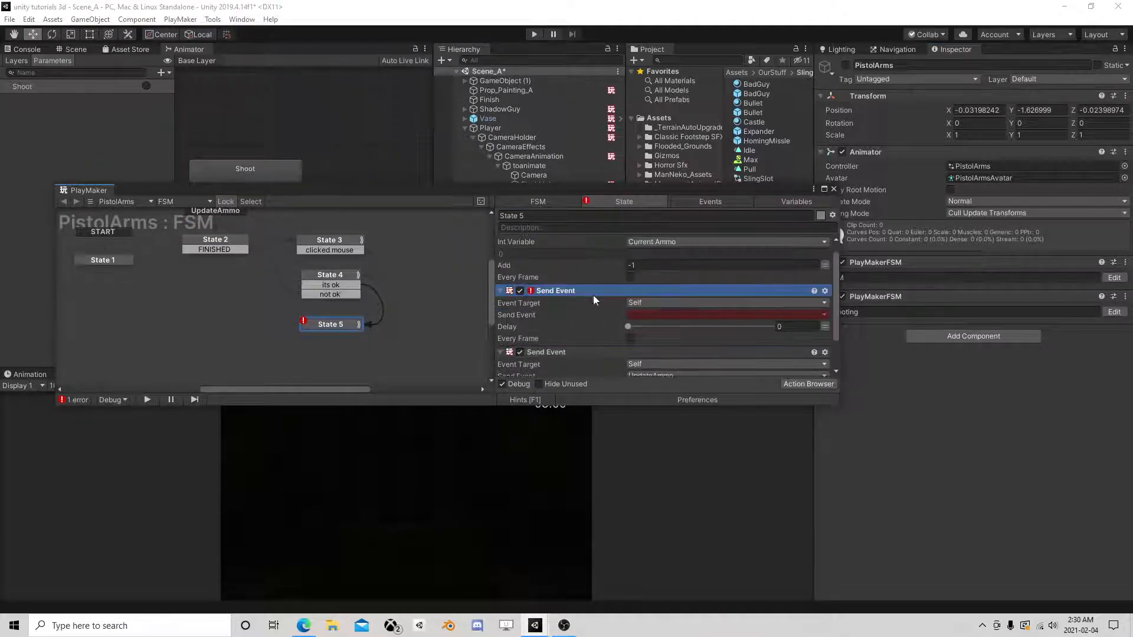
Target the new Send Event at Game Object FSM with FSM Name Shooting, and have it send the Shot event.
{"action": "left_click", "coordinate": [661, 303]}
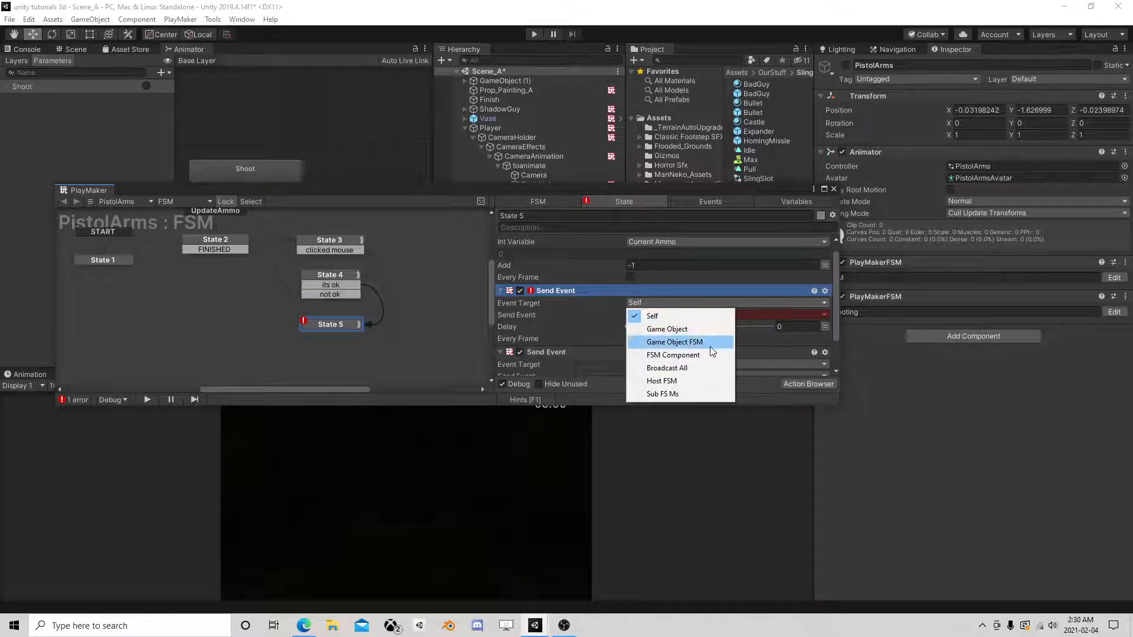
{"action": "left_click", "coordinate": [703, 341]}
{"action": "left_click", "coordinate": [815, 326]}
{"action": "left_click", "coordinate": [850, 329]}
{"action": "left_click", "coordinate": [810, 339]}
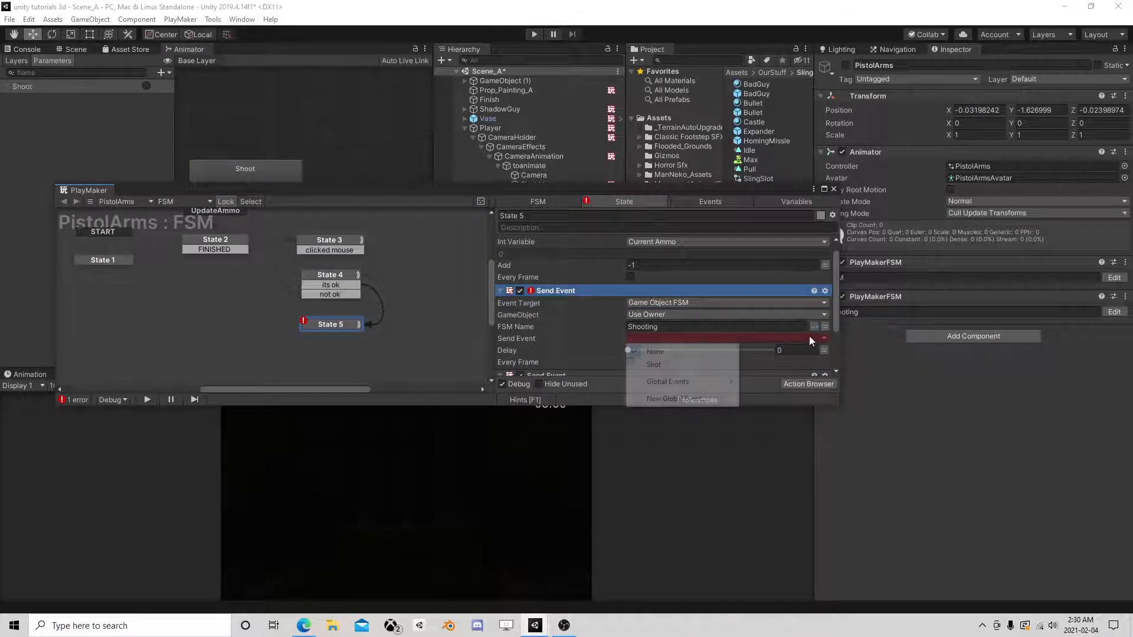
{"action": "left_click", "coordinate": [670, 364]}
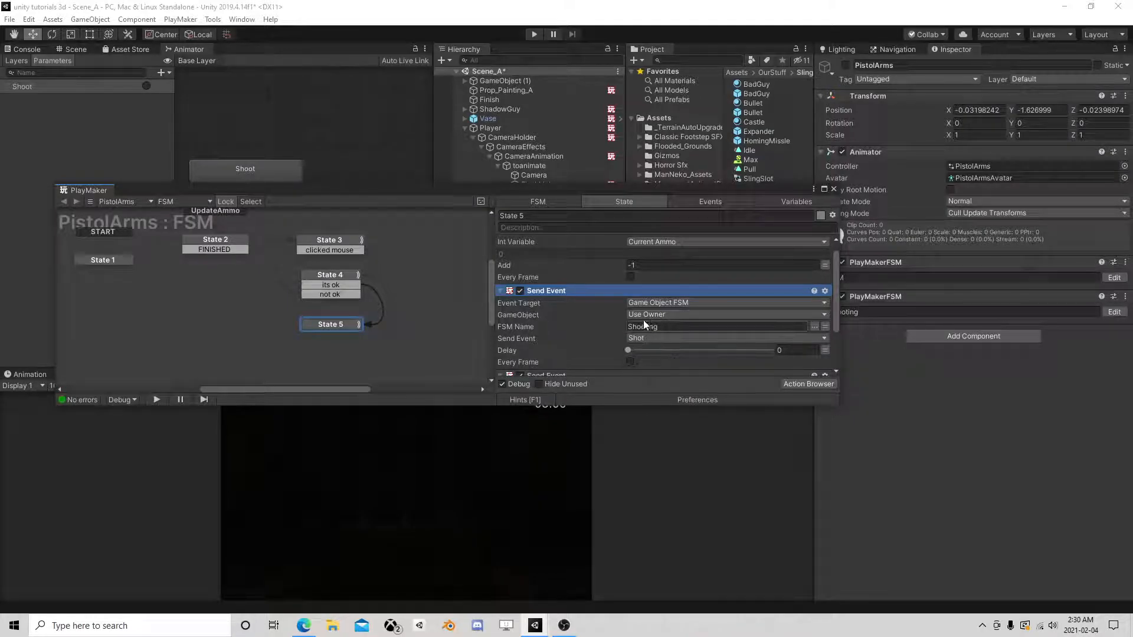
Move the PlayMaker window clear of the game view, run the game to check the pistol's ammo logic, and stop it.
{"action": "left_click_drag", "start_coordinate": [834, 188], "coordinate": [734, 130]}
{"action": "left_click", "coordinate": [534, 34]}
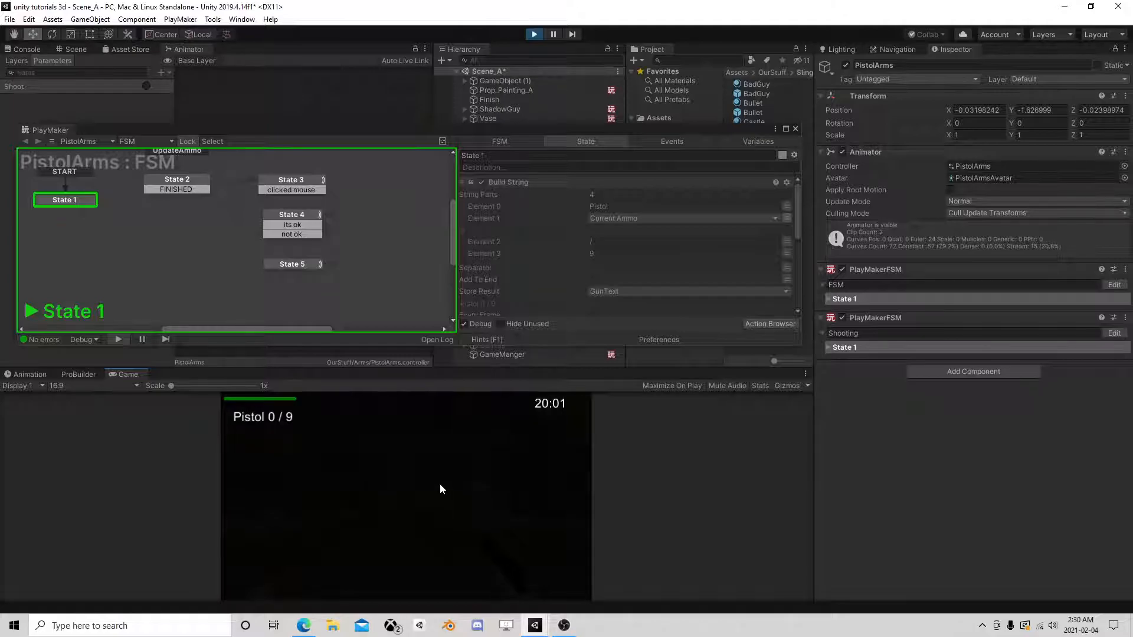
{"action": "left_click", "coordinate": [537, 34]}
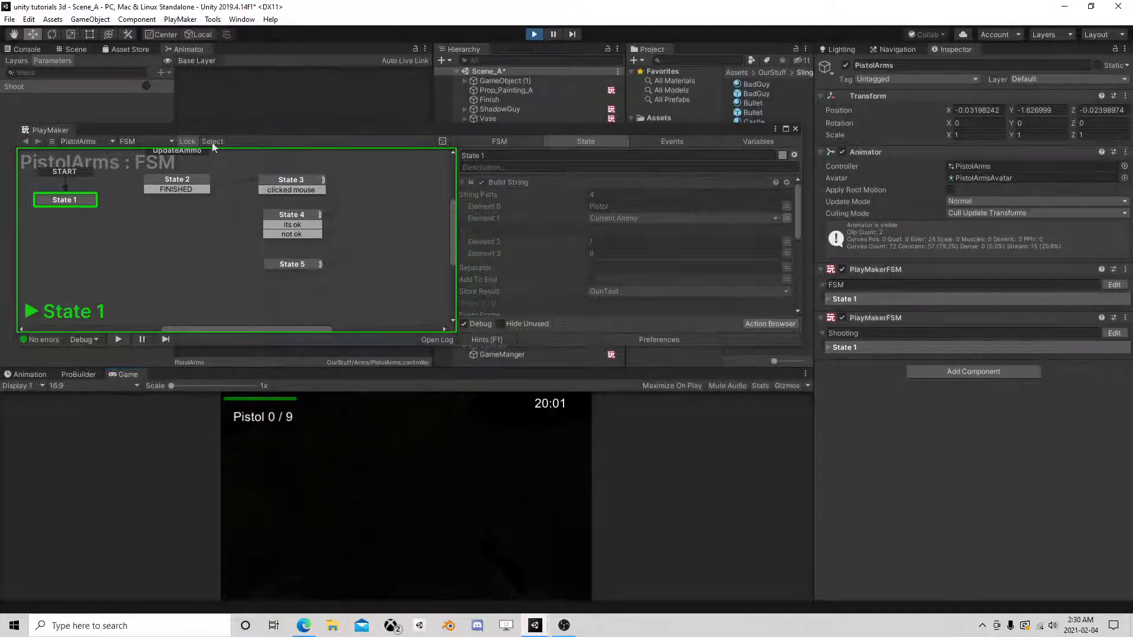
Add a FINISHED transition to State 1 and link it to State 3.
{"action": "right_click", "coordinate": [63, 195]}
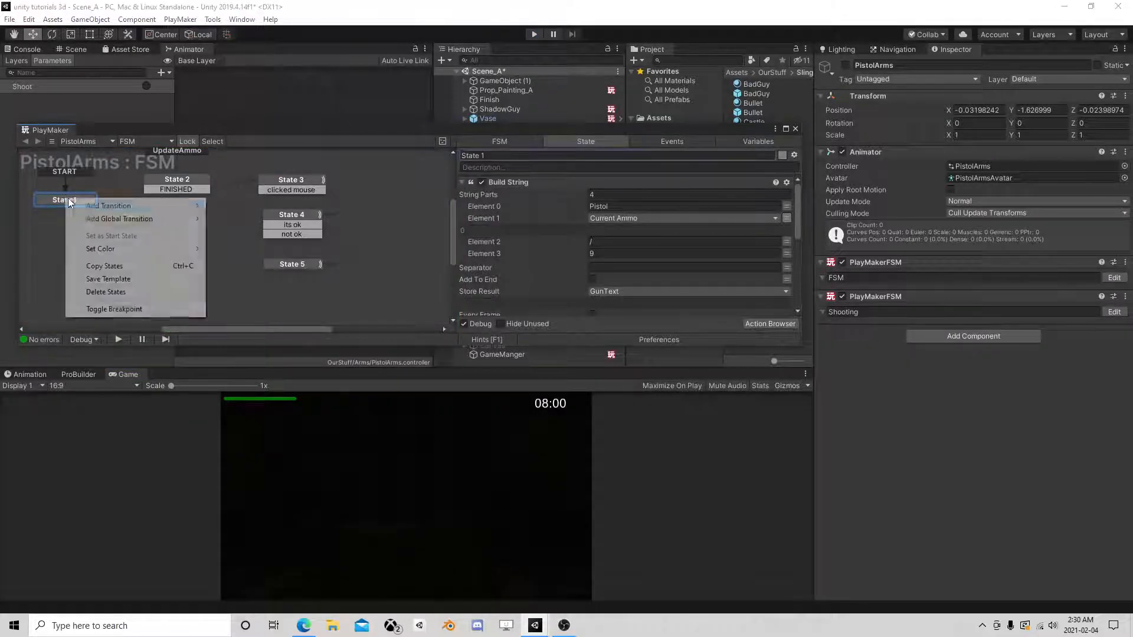
{"action": "mouse_move", "coordinate": [118, 204]}
{"action": "left_click", "coordinate": [245, 261]}
{"action": "left_click_drag", "start_coordinate": [87, 211], "coordinate": [289, 188]}
{"action": "left_click_drag", "start_coordinate": [84, 218], "coordinate": [286, 192]}
Set the default value of the Current Ammo variable to 9.
{"action": "left_click", "coordinate": [762, 146]}
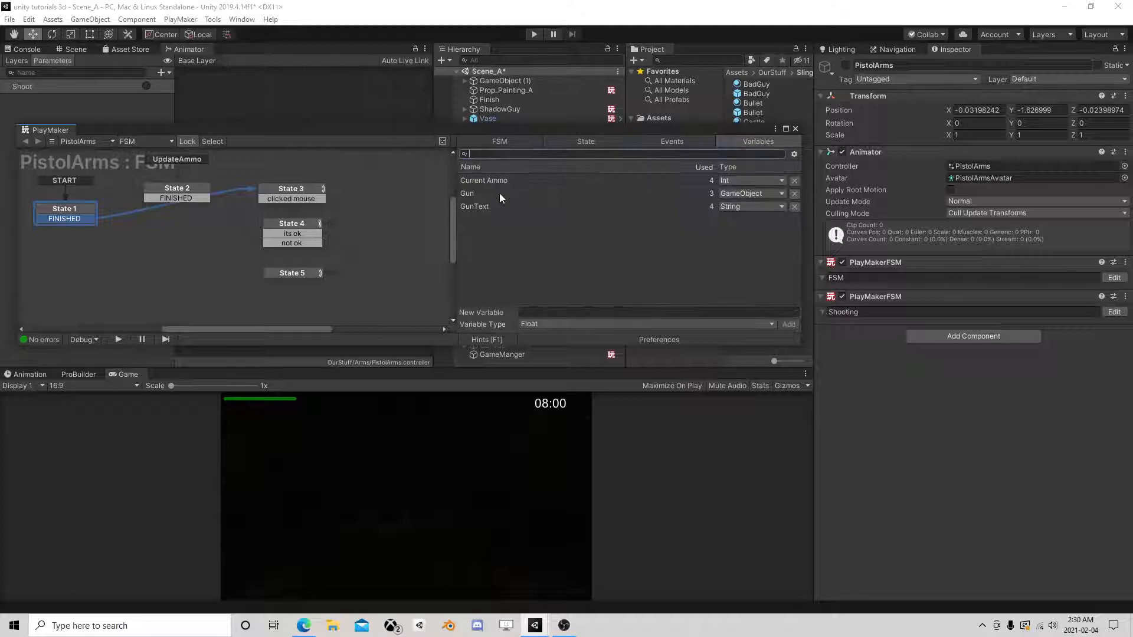
{"action": "left_click", "coordinate": [498, 180]}
{"action": "left_click", "coordinate": [532, 277]}
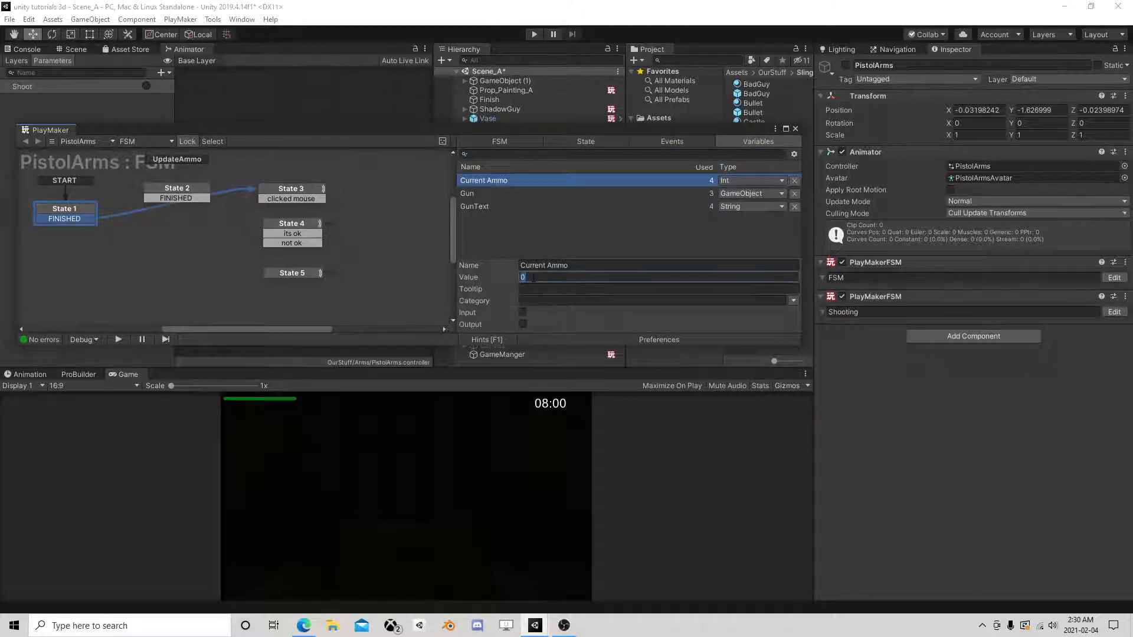
{"action": "type", "text": "9"}
Run the game, switch to the pistol and fire several shots to check the ammo counter and state flow.
{"action": "left_click", "coordinate": [534, 34]}
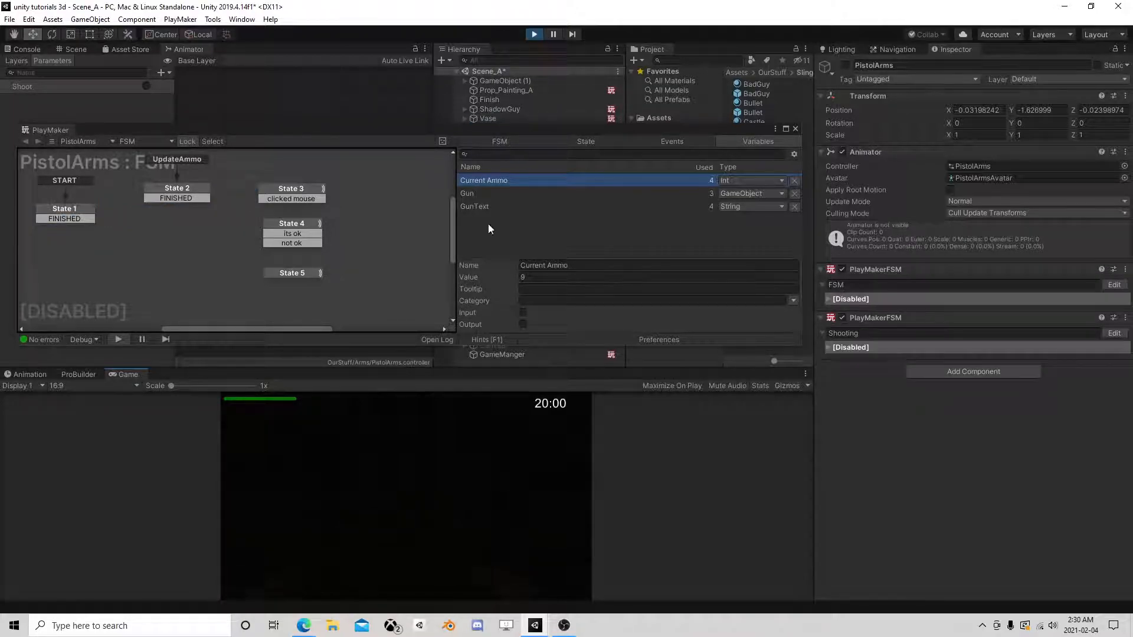
{"action": "key", "text": "2"}
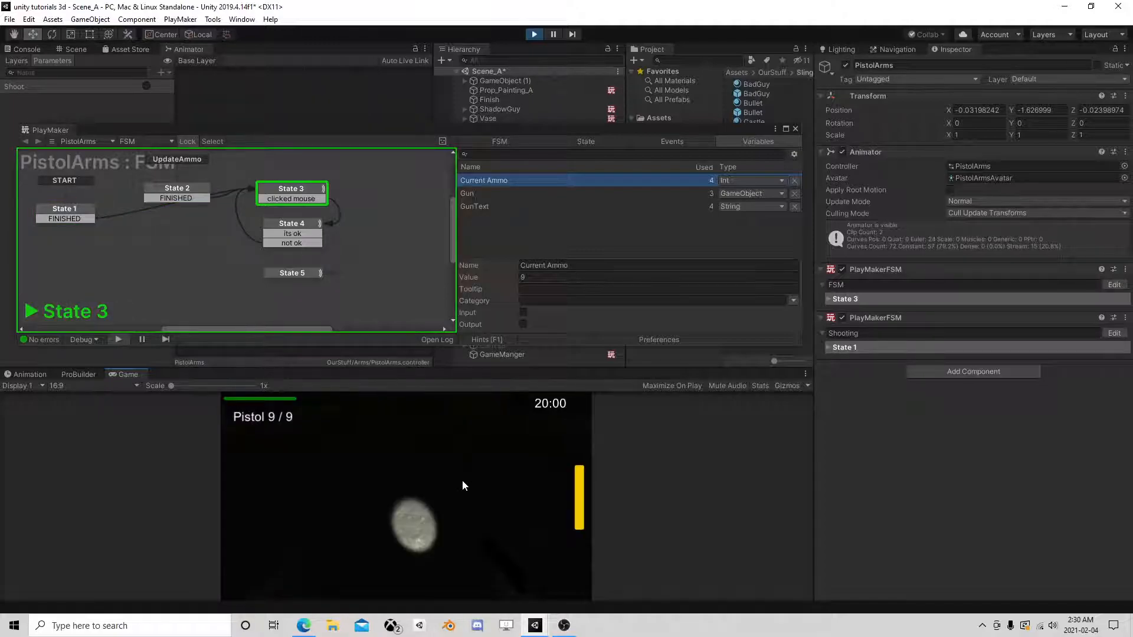
{"action": "left_click", "coordinate": [512, 440]}
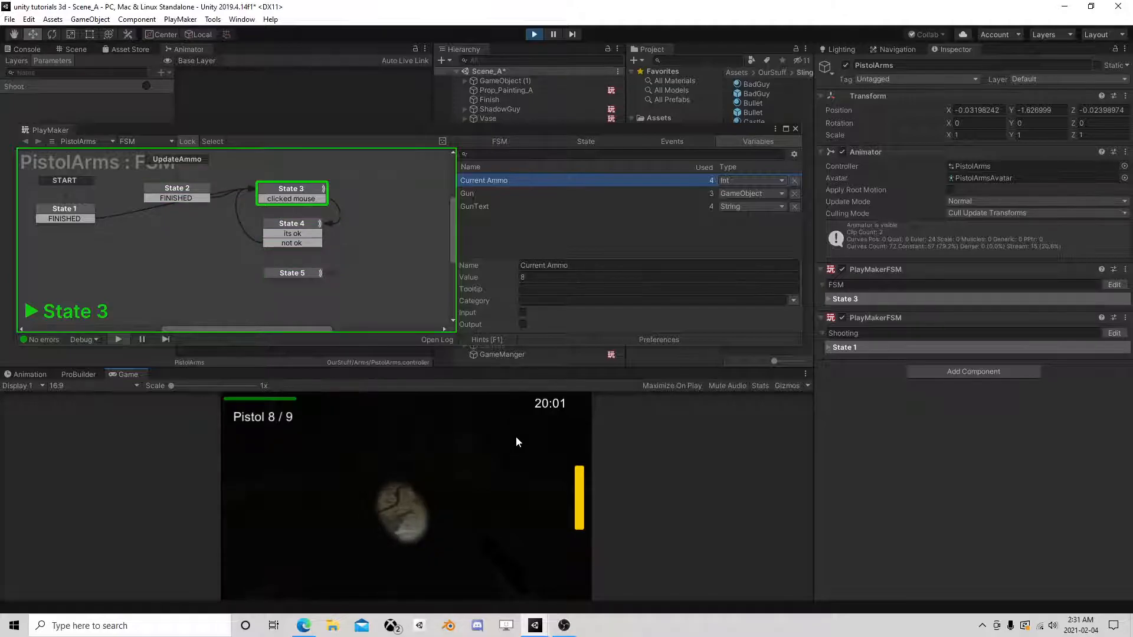
{"action": "left_click", "coordinate": [508, 416]}
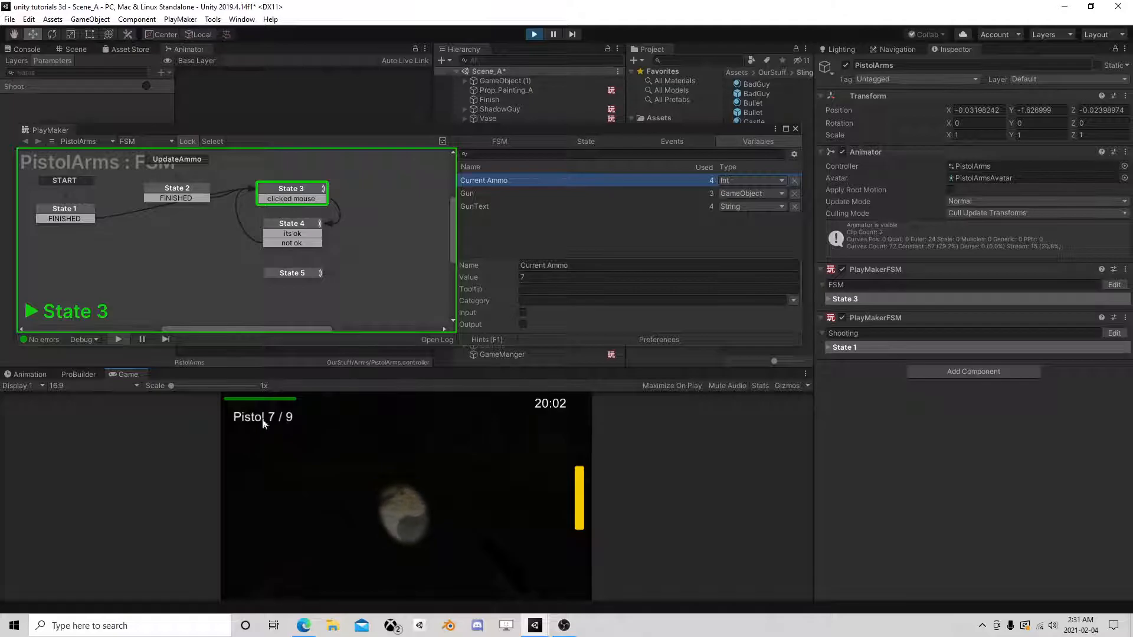
{"action": "left_click", "coordinate": [354, 430]}
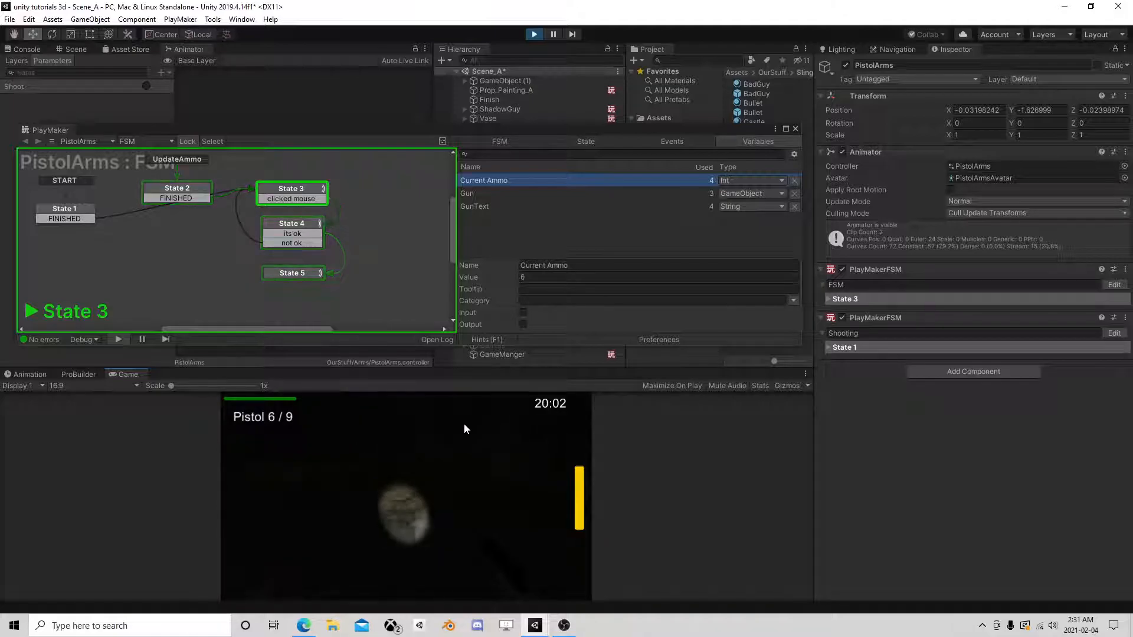
Display the Shooting FSM in the running game and fire more shots to check how it reacts.
{"action": "left_click", "coordinate": [1113, 333]}
{"action": "scroll", "coordinate": [384, 250], "scroll_direction": "down", "scroll_amount": 1}
{"action": "middle_click_drag", "start_coordinate": [384, 250], "coordinate": [298, 263]}
{"action": "left_click", "coordinate": [428, 469]}
{"action": "left_click", "coordinate": [428, 469]}
{"action": "left_click", "coordinate": [429, 468]}
{"action": "left_click", "coordinate": [428, 468]}
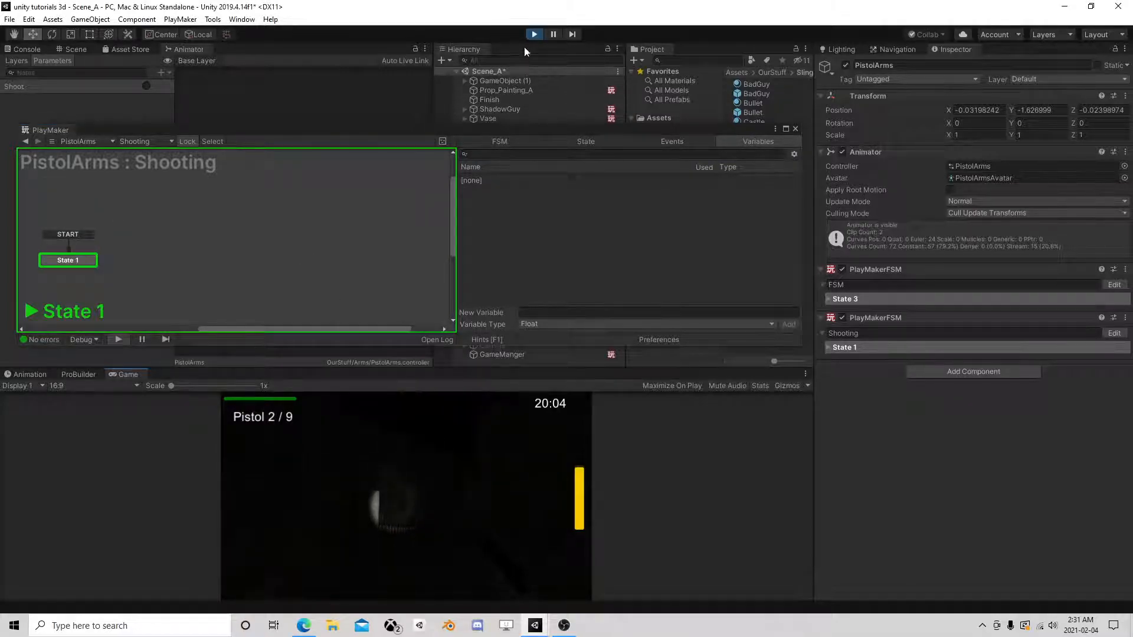
Stop the game and add a State 2 with a Shot global transition to the Shooting FSM.
{"action": "left_click", "coordinate": [533, 34]}
{"action": "right_click", "coordinate": [222, 246]}
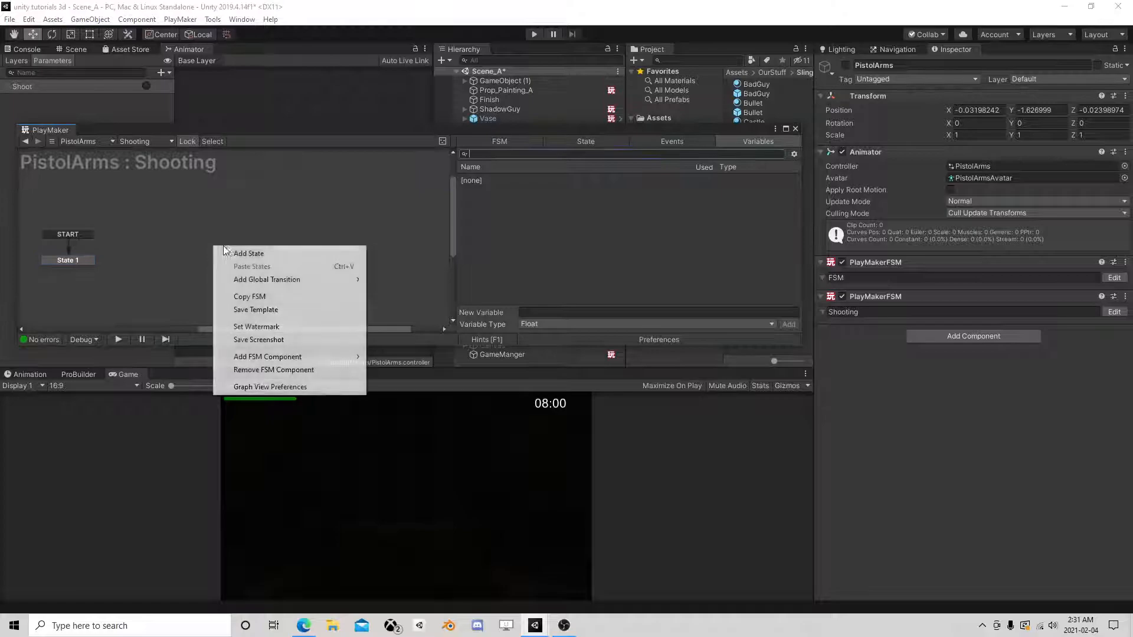
{"action": "left_click", "coordinate": [239, 253]}
{"action": "right_click", "coordinate": [236, 250]}
{"action": "mouse_move", "coordinate": [330, 271]}
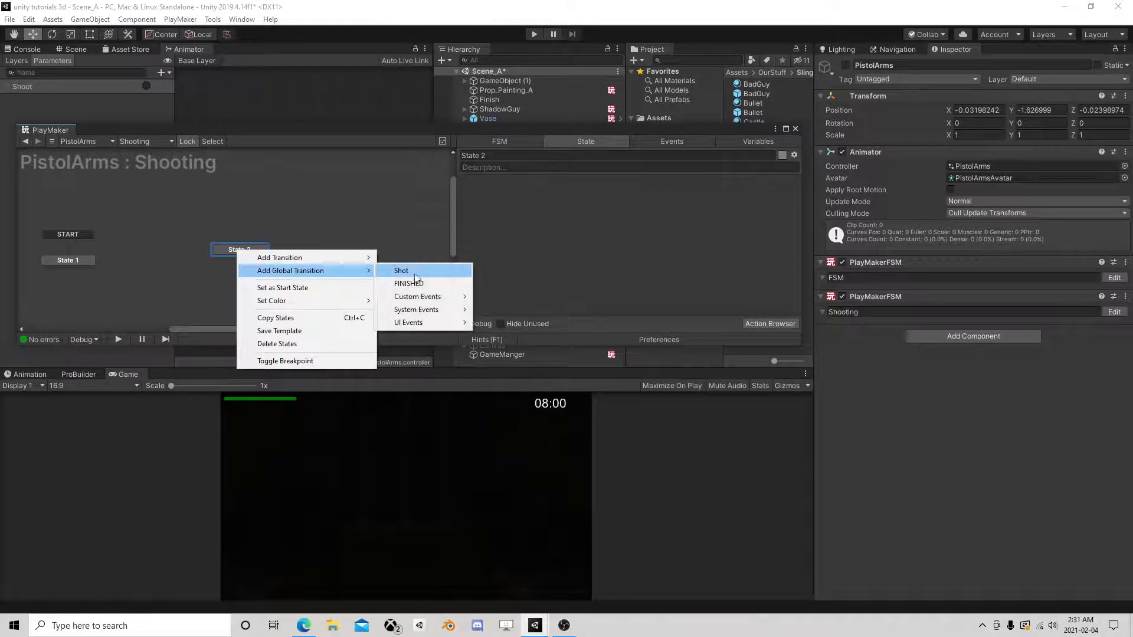
{"action": "left_click", "coordinate": [401, 270]}
Run the game and fire the pistol a few times to check that the Shot event triggers State 2.
{"action": "left_click", "coordinate": [527, 34]}
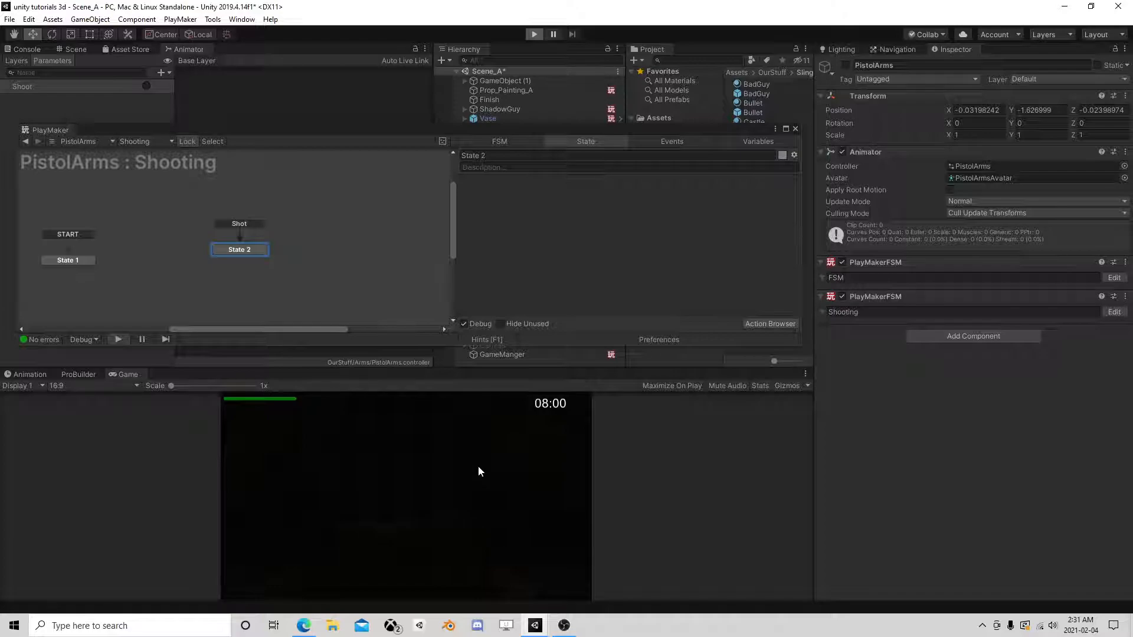
{"action": "left_click", "coordinate": [444, 476]}
{"action": "left_click", "coordinate": [444, 476]}
{"action": "left_click", "coordinate": [443, 475]}
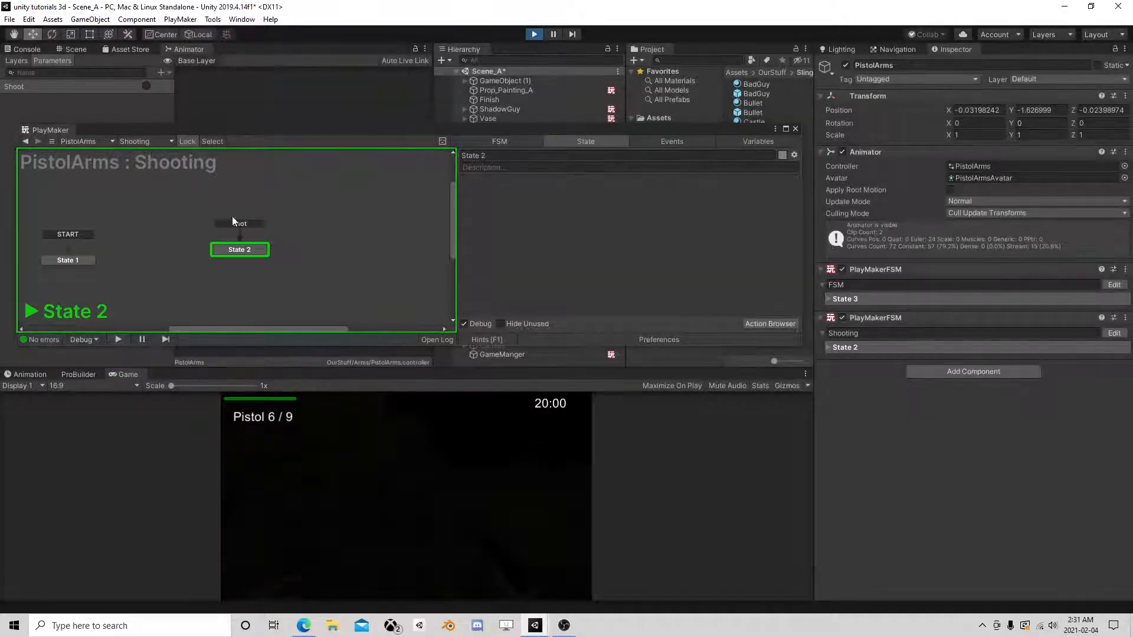
{"action": "key", "text": "ctrl+p"}
Add a Set Animator Trigger action to State 2 with the trigger Shoot.
{"action": "left_click", "coordinate": [246, 251]}
{"action": "left_click", "coordinate": [753, 326]}
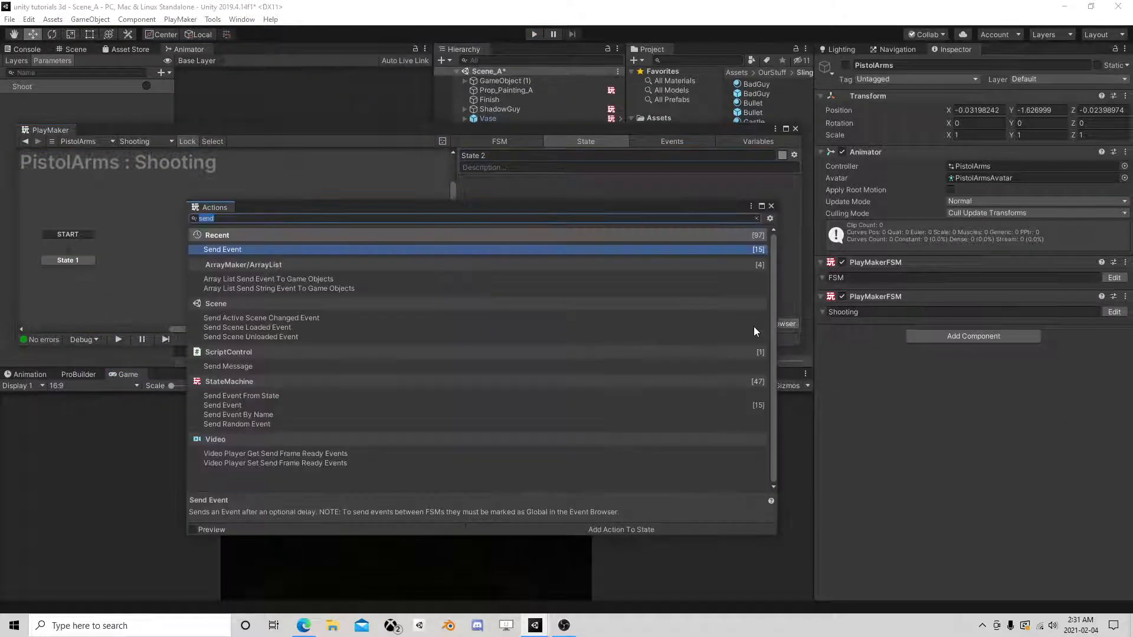
{"action": "type", "text": "set animat"}
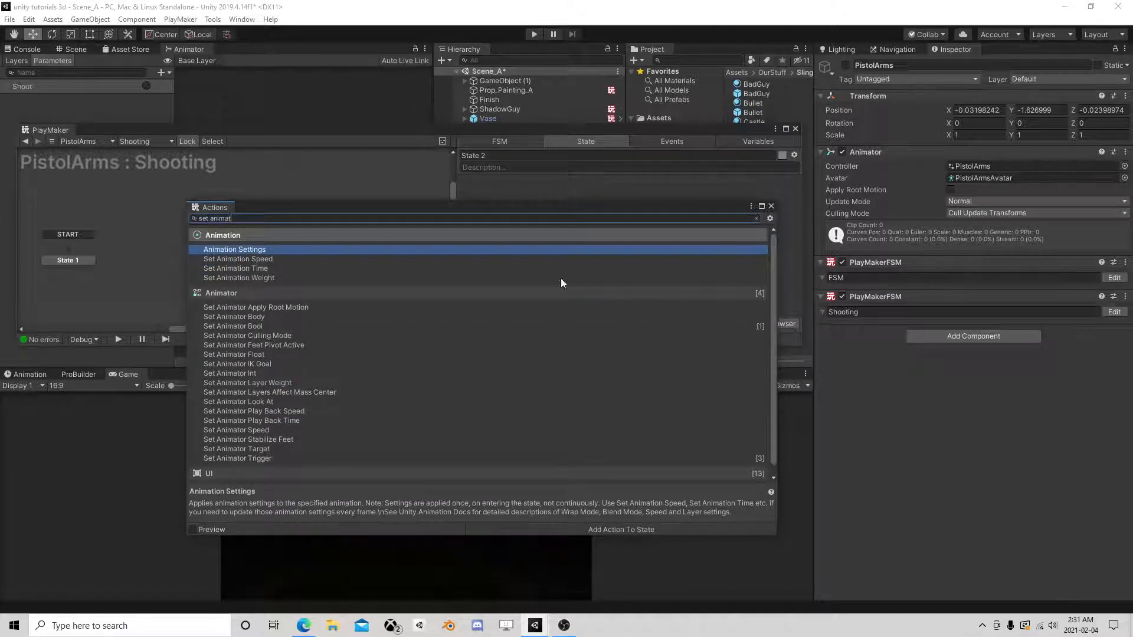
{"action": "double_click", "coordinate": [275, 459]}
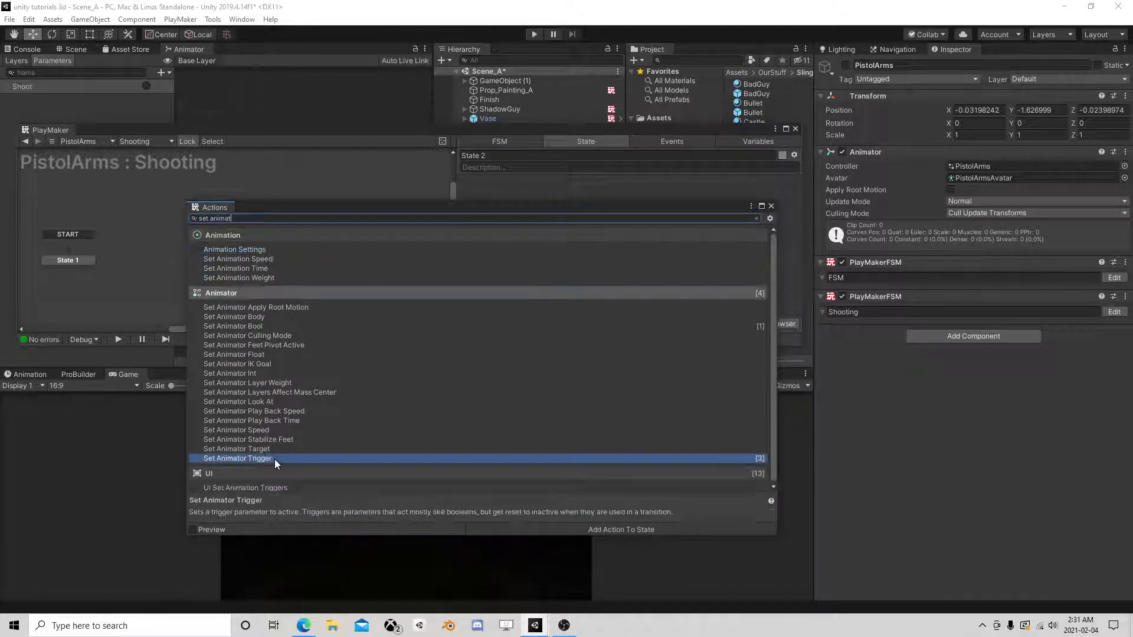
{"action": "left_click", "coordinate": [770, 207]}
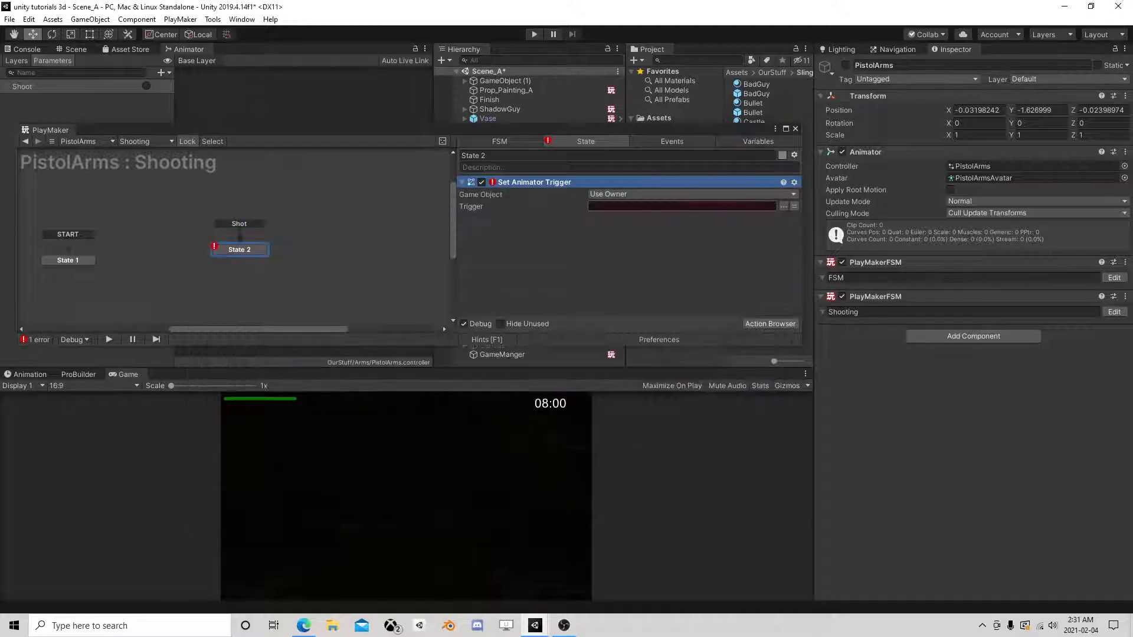
{"action": "left_click", "coordinate": [596, 206]}
{"action": "type", "text": "Shoot"}
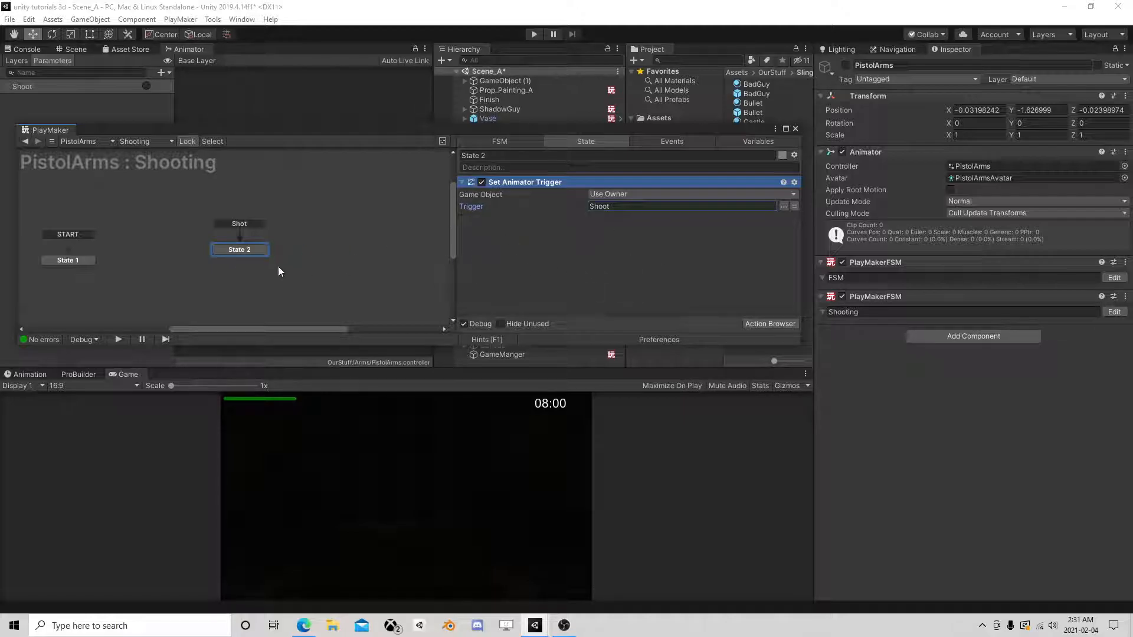
Add a Raycast action to State 2 and order it below the Set Animator Trigger action.
{"action": "left_click", "coordinate": [753, 321]}
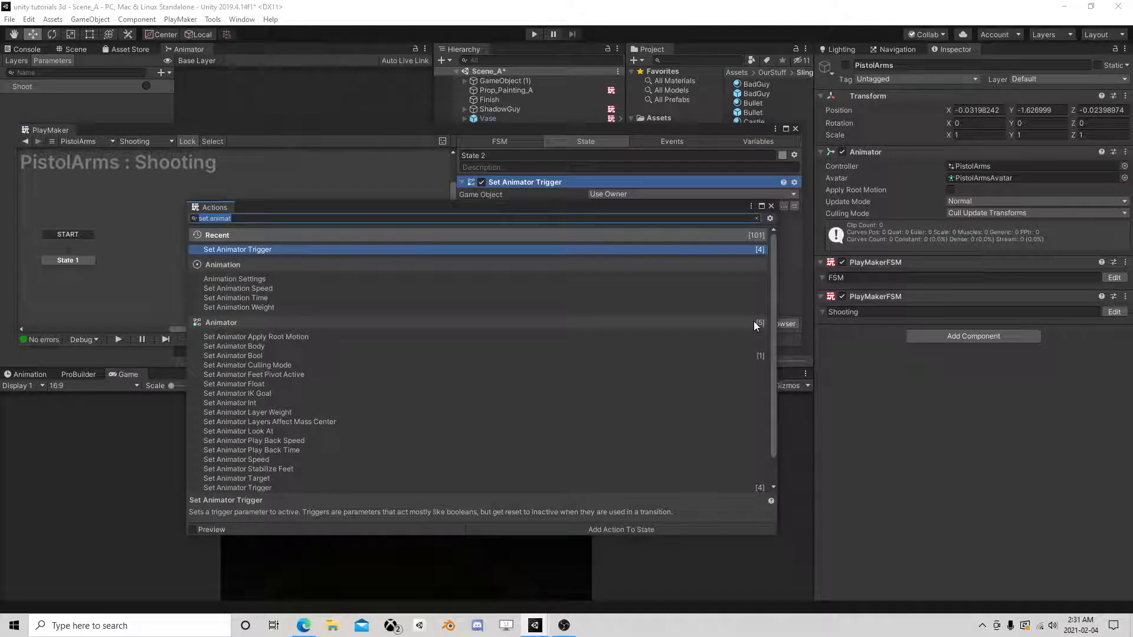
{"action": "type", "text": "rayca"}
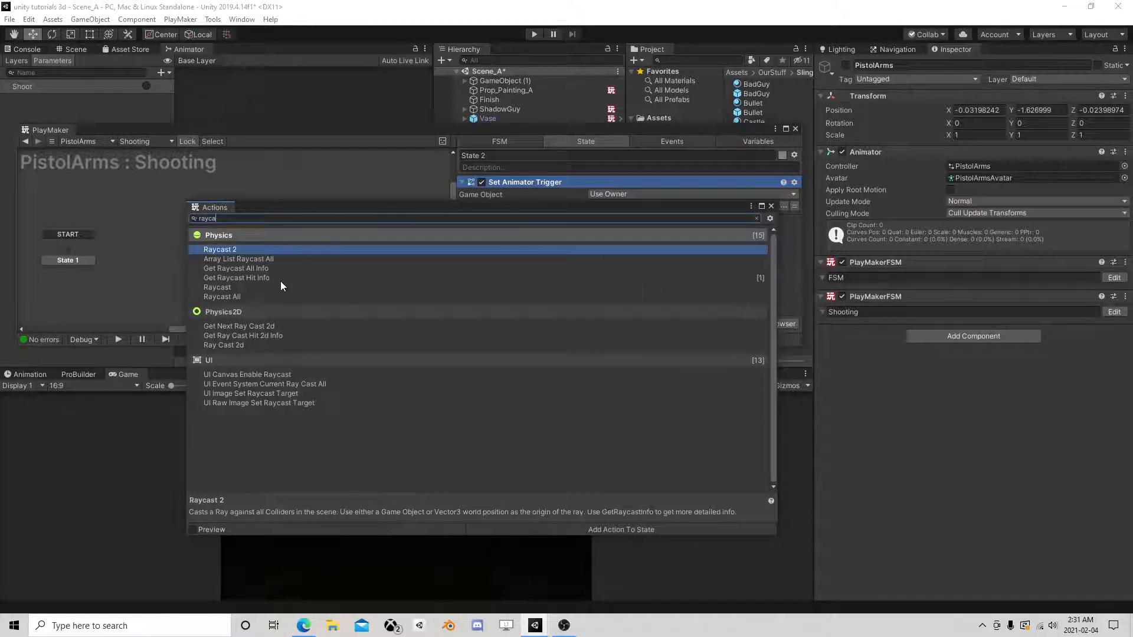
{"action": "double_click", "coordinate": [253, 287]}
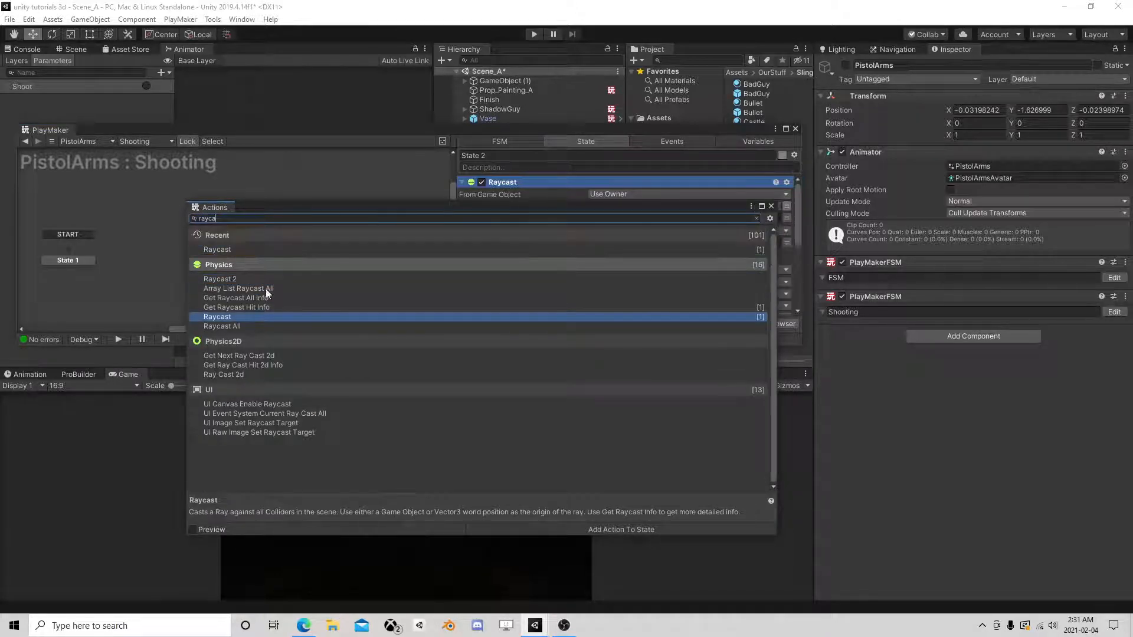
{"action": "left_click", "coordinate": [771, 206]}
{"action": "scroll", "coordinate": [539, 292], "scroll_direction": "down", "scroll_amount": 5}
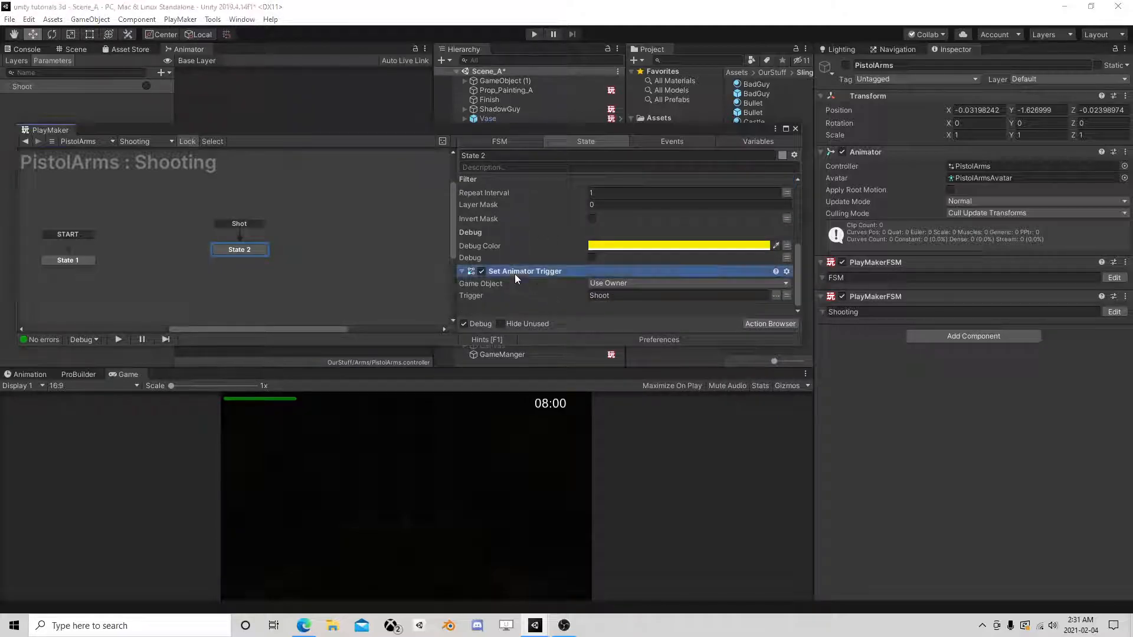
{"action": "scroll", "coordinate": [535, 180], "scroll_direction": "up", "scroll_amount": 3}
{"action": "scroll", "coordinate": [533, 176], "scroll_direction": "up", "scroll_amount": 5}
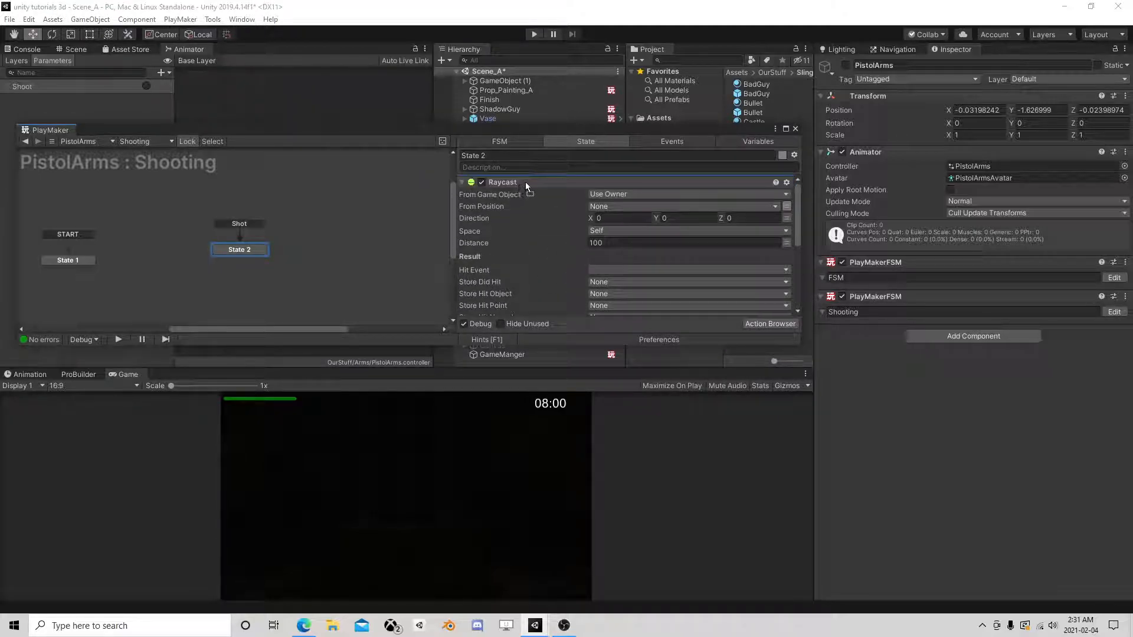
Cast the ray from the specified Camera object with a Z direction of 1 and a distance of 200.
{"action": "scroll", "coordinate": [546, 247], "scroll_direction": "down", "scroll_amount": 2}
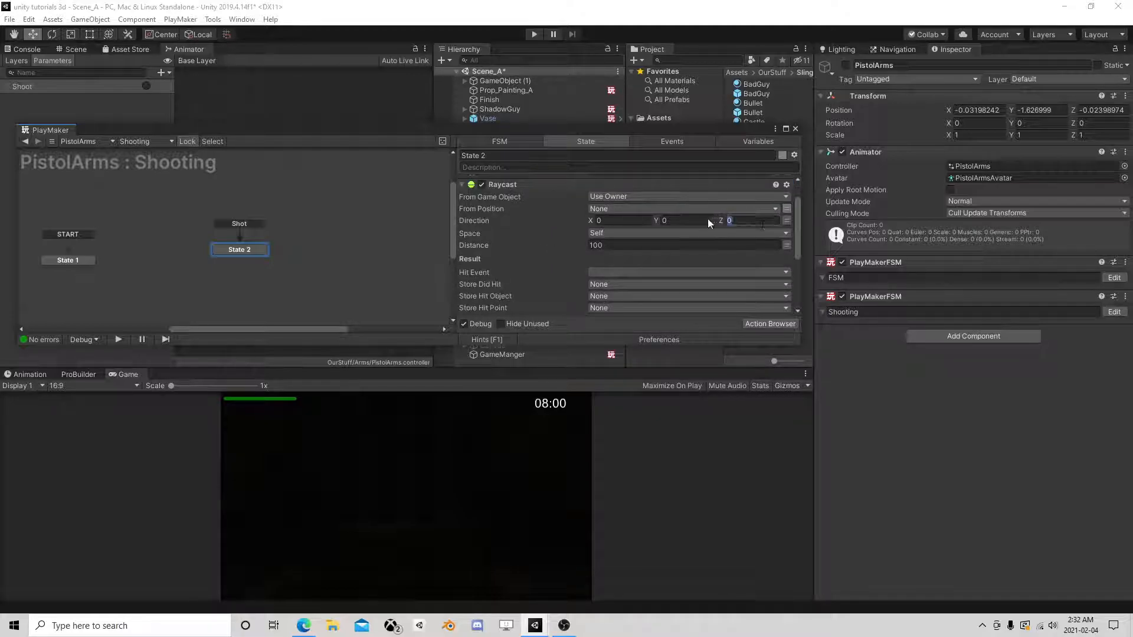
{"action": "type", "text": "1"}
{"action": "left_click_drag", "start_coordinate": [543, 133], "coordinate": [587, 234]}
{"action": "left_click", "coordinate": [706, 303]}
{"action": "left_click", "coordinate": [661, 329]}
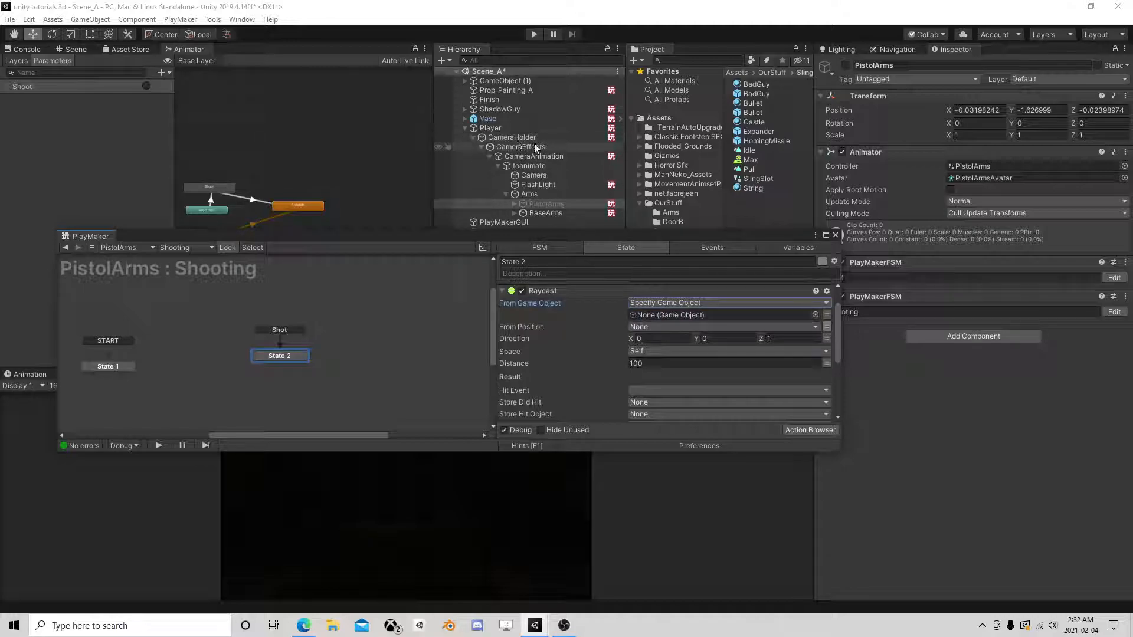
{"action": "left_click_drag", "start_coordinate": [533, 179], "coordinate": [689, 325]}
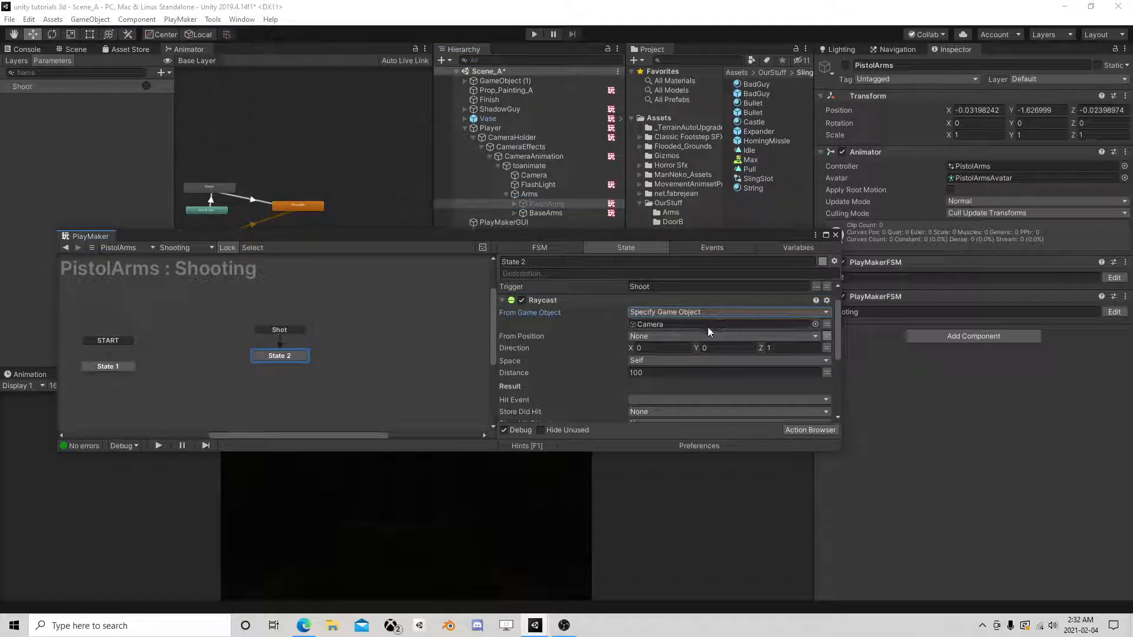
{"action": "scroll", "coordinate": [704, 328], "scroll_direction": "down", "scroll_amount": 2}
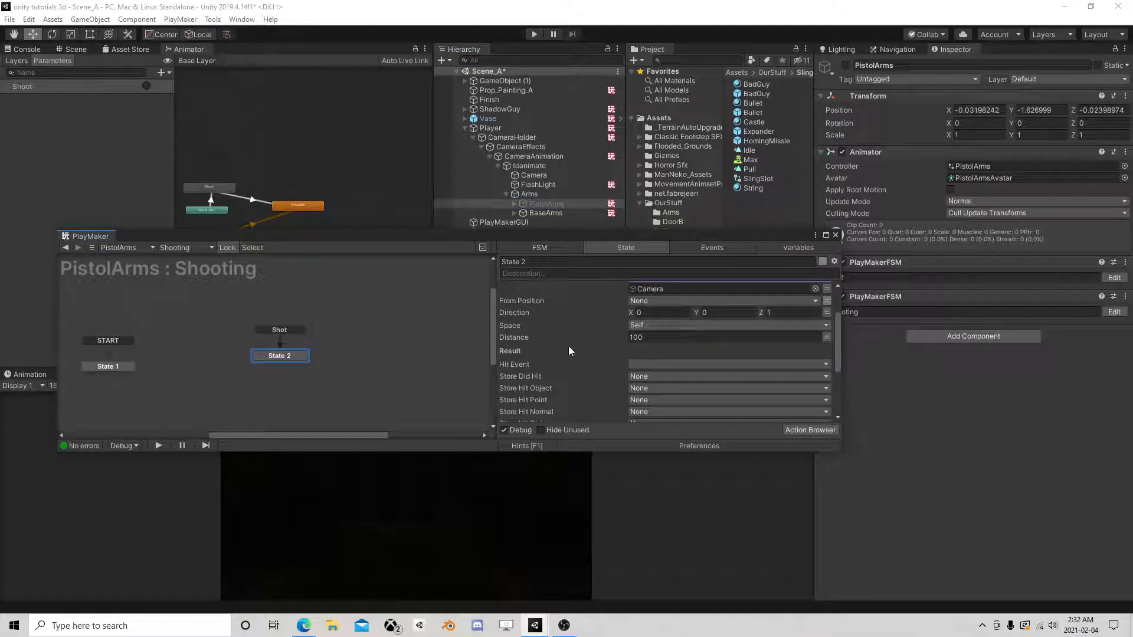
{"action": "left_click", "coordinate": [614, 338]}
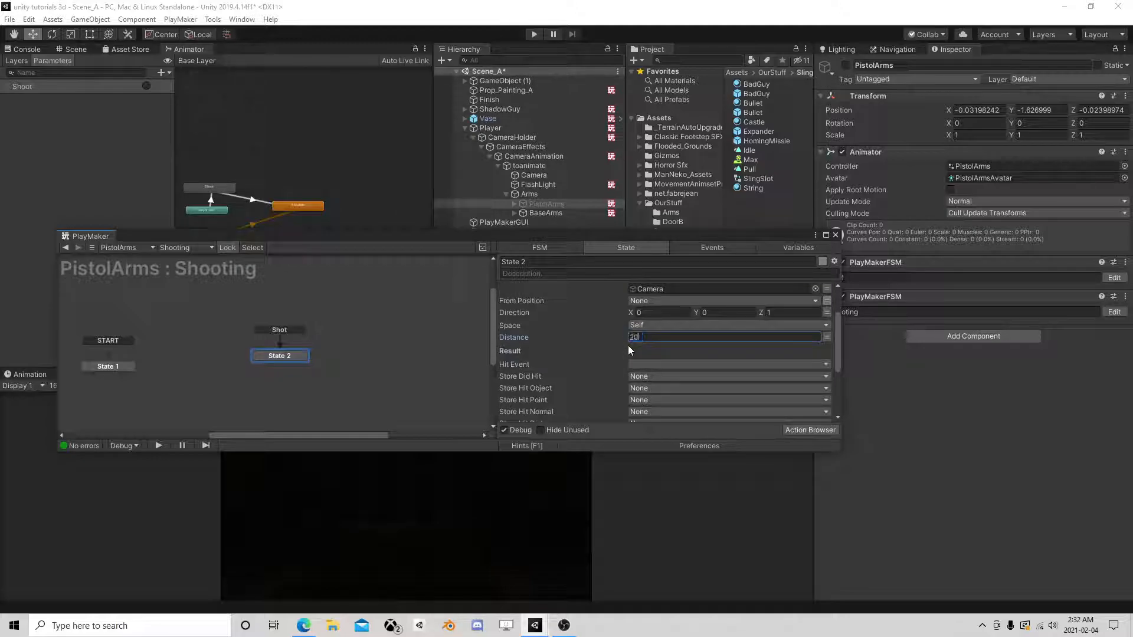
Store the Raycast's hit object in a new variable named HitObj.
{"action": "scroll", "coordinate": [637, 347], "scroll_direction": "down", "scroll_amount": 4}
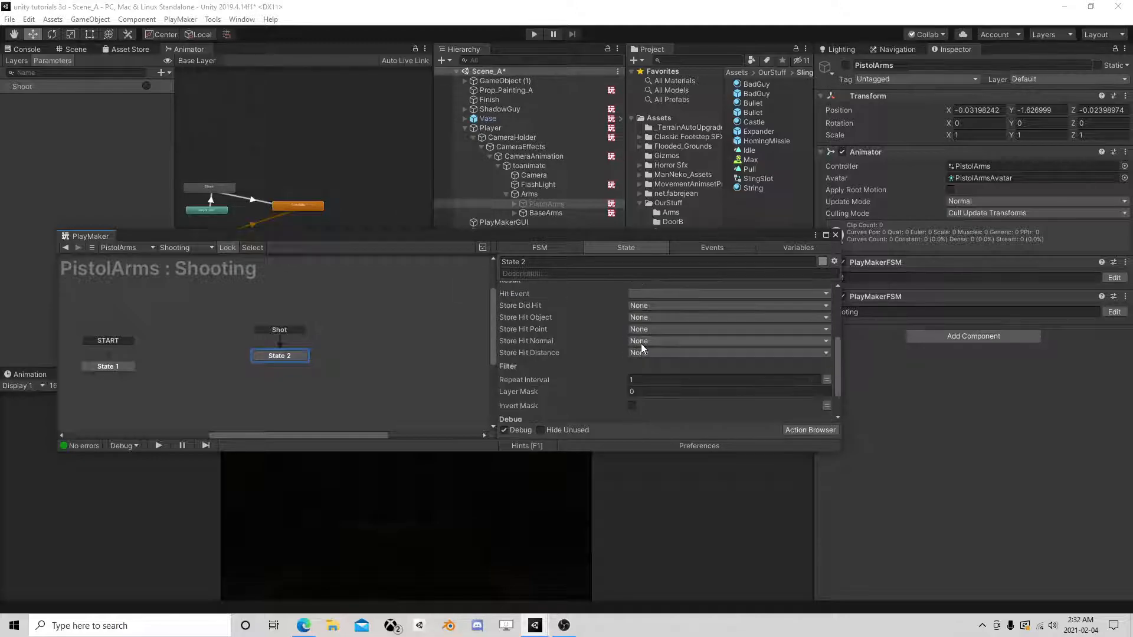
{"action": "left_click", "coordinate": [674, 317]}
{"action": "left_click", "coordinate": [678, 360]}
{"action": "type", "text": "HitObj"}
{"action": "key", "text": "Return"}
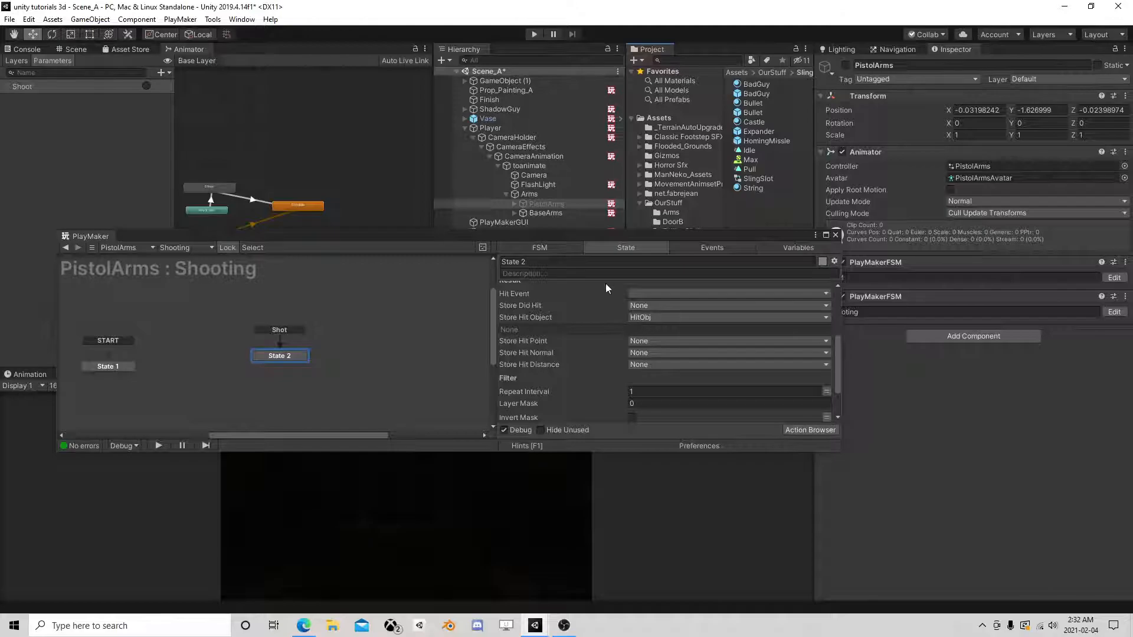
Make the Raycast ignore the Player layer by inverting a one-element layer mask set to Player.
{"action": "left_click", "coordinate": [522, 128]}
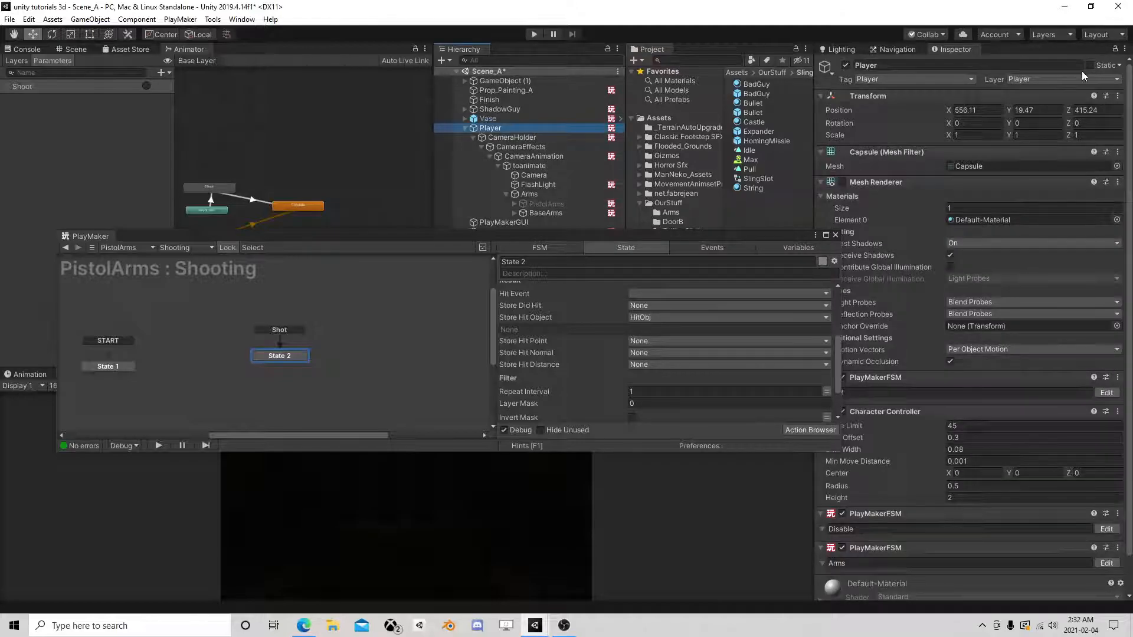
{"action": "scroll", "coordinate": [636, 316], "scroll_direction": "down", "scroll_amount": 3}
{"action": "left_click", "coordinate": [631, 362]}
{"action": "left_click", "coordinate": [652, 348]}
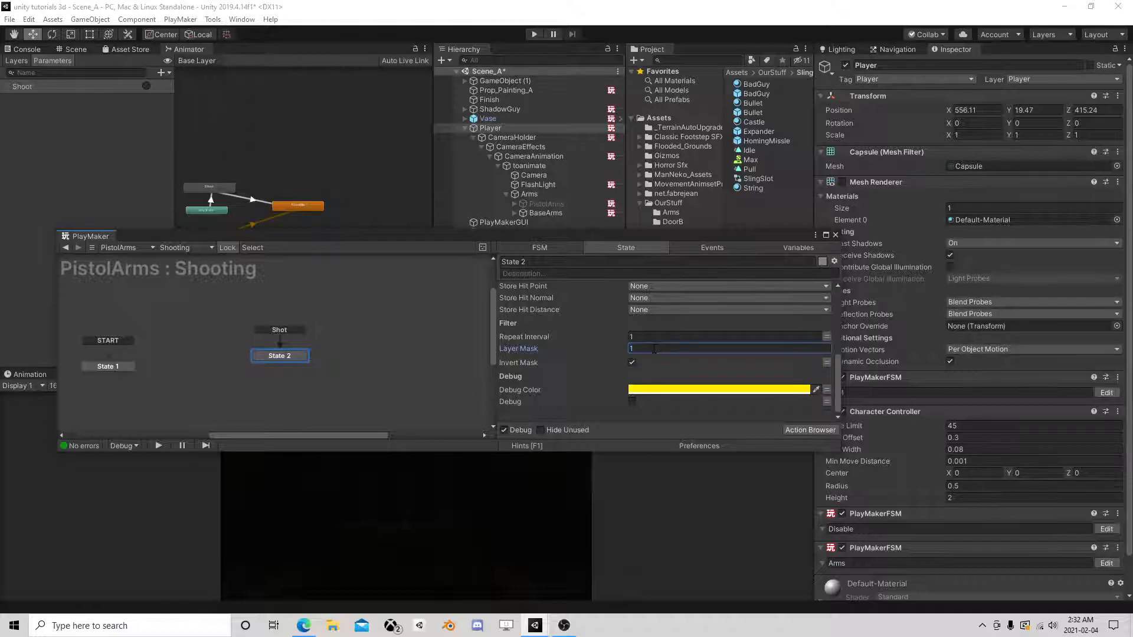
{"action": "key", "text": "Return"}
{"action": "left_click", "coordinate": [675, 361]}
{"action": "left_click", "coordinate": [673, 438]}
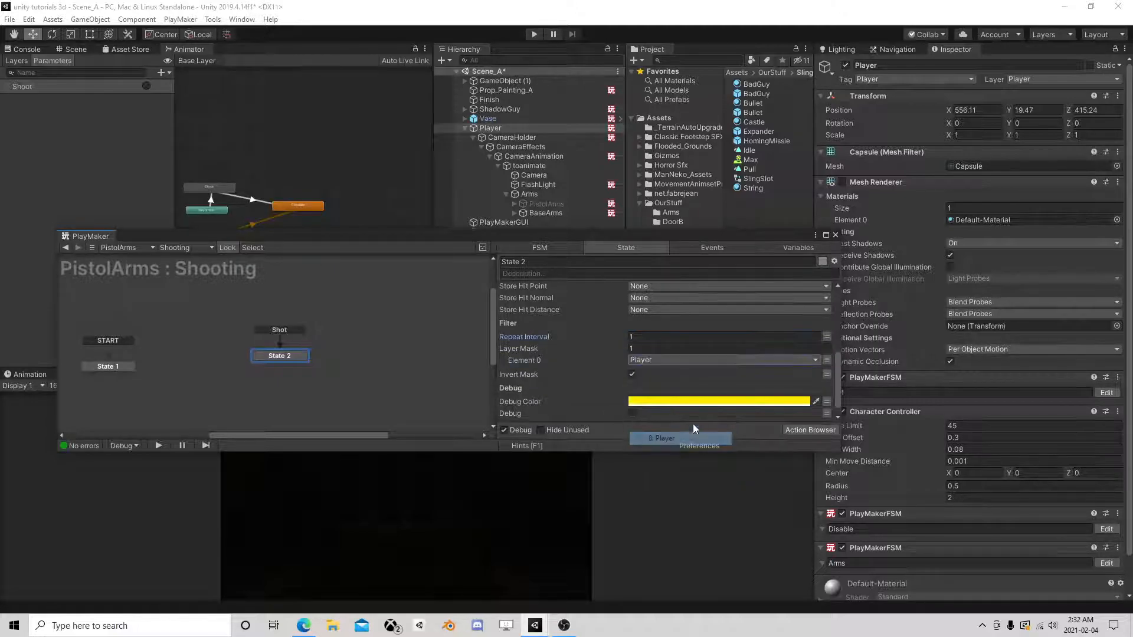
{"action": "scroll", "coordinate": [650, 374], "scroll_direction": "down", "scroll_amount": 1}
Create a new event named Hit as the Raycast's hit event and add its transition to State 2.
{"action": "scroll", "coordinate": [667, 369], "scroll_direction": "up", "scroll_amount": 4}
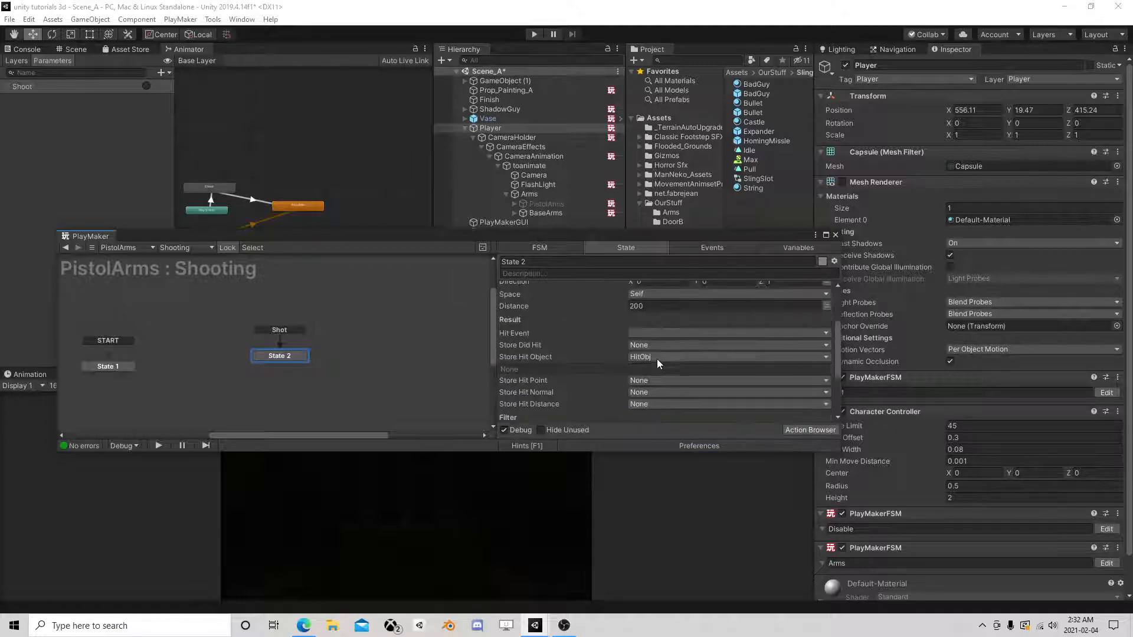
{"action": "left_click", "coordinate": [640, 332]}
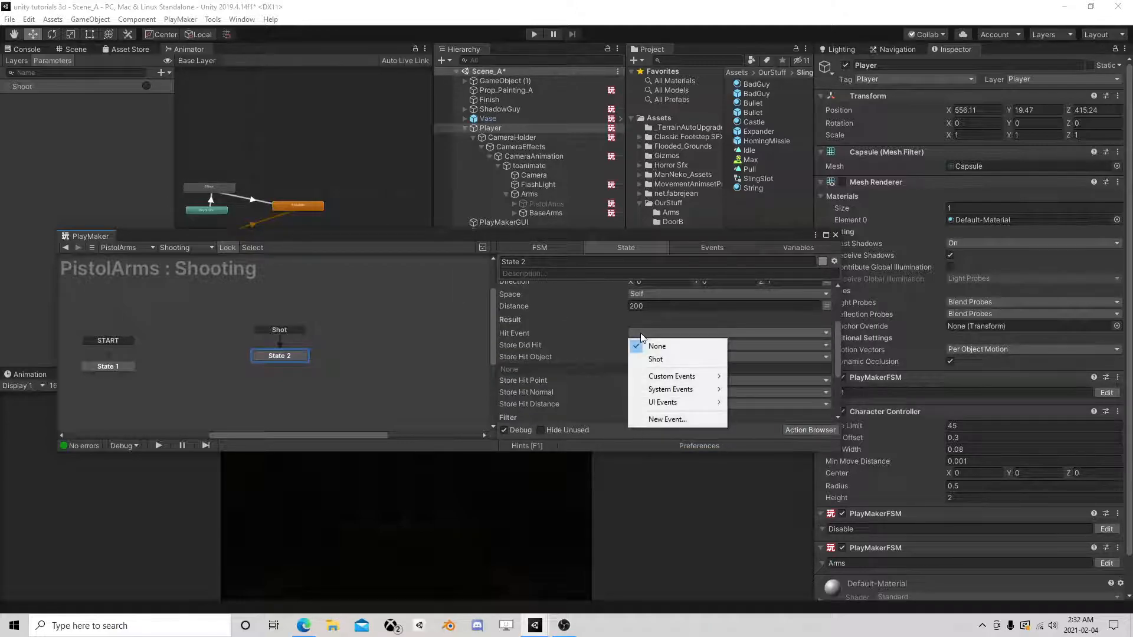
{"action": "left_click", "coordinate": [668, 419]}
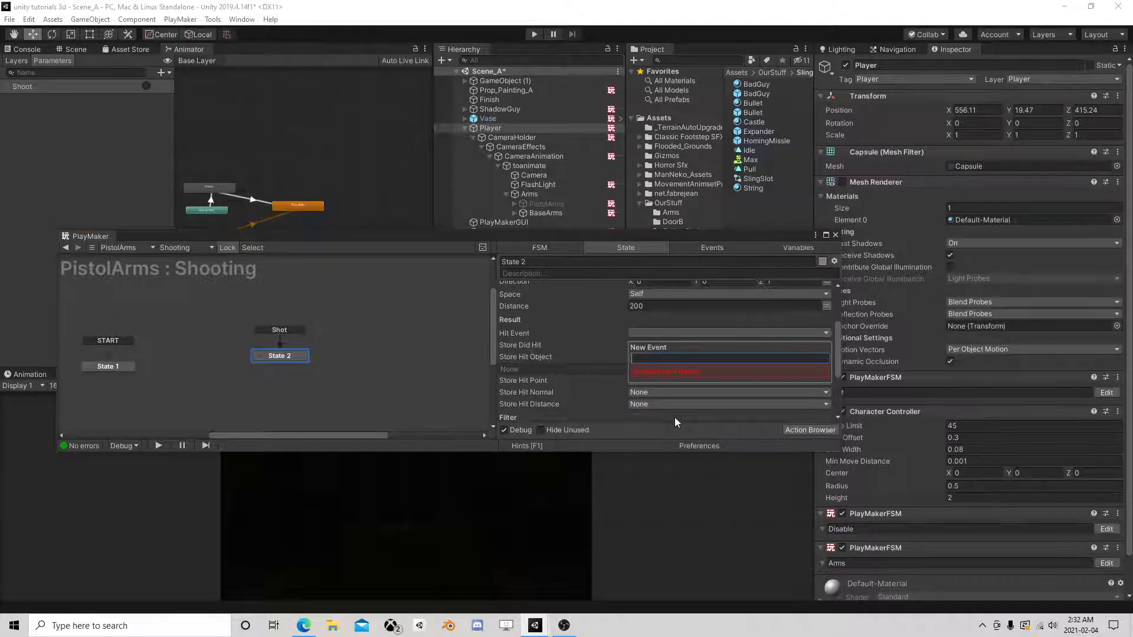
{"action": "type", "text": "Hit"}
{"action": "key", "text": "Return"}
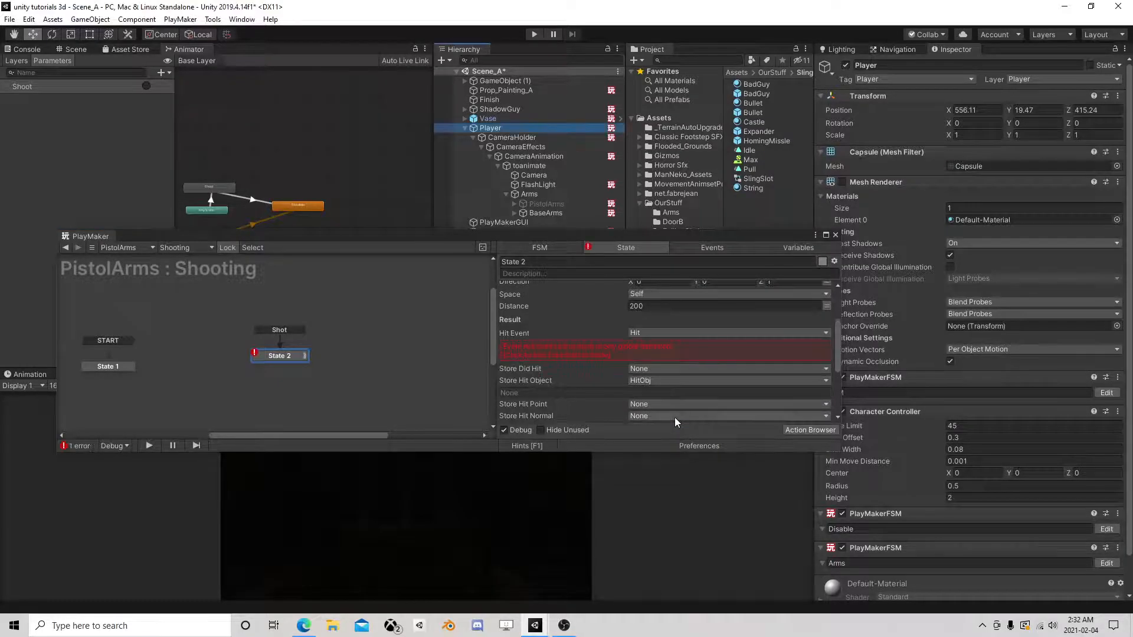
{"action": "left_click", "coordinate": [601, 356]}
Add a State 3 beside State 2 and link the Hit transition to it.
{"action": "right_click", "coordinate": [342, 352]}
{"action": "left_click", "coordinate": [350, 359]}
{"action": "left_click_drag", "start_coordinate": [298, 367], "coordinate": [366, 357]}
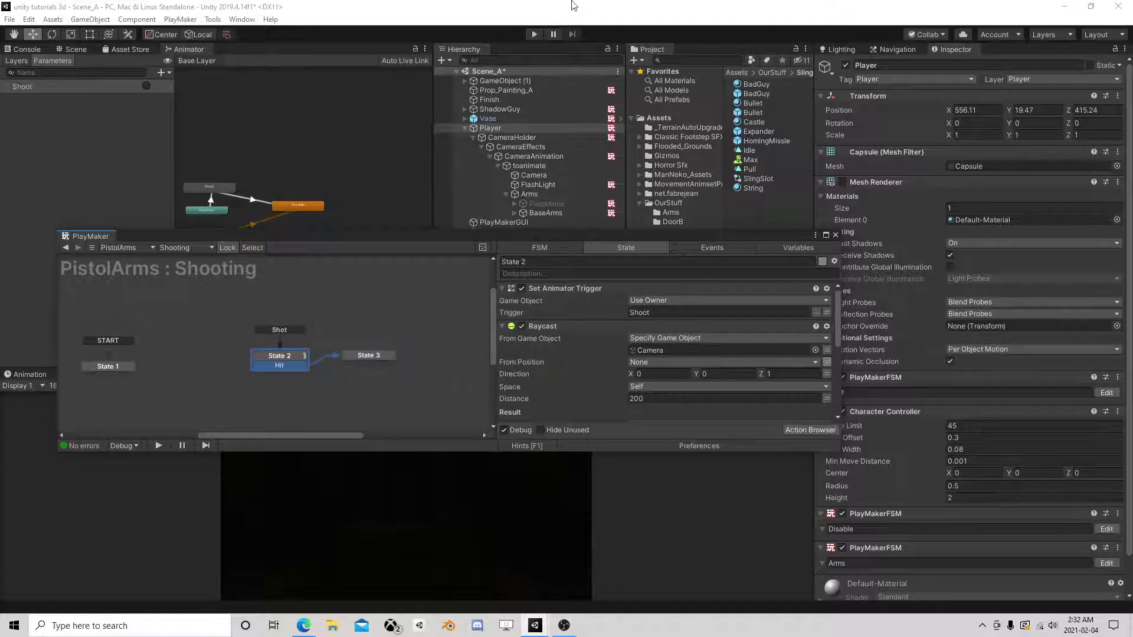
Run the game, fire the pistol once and examine the Raycast's stored hit object in State 2.
{"action": "left_click", "coordinate": [533, 35]}
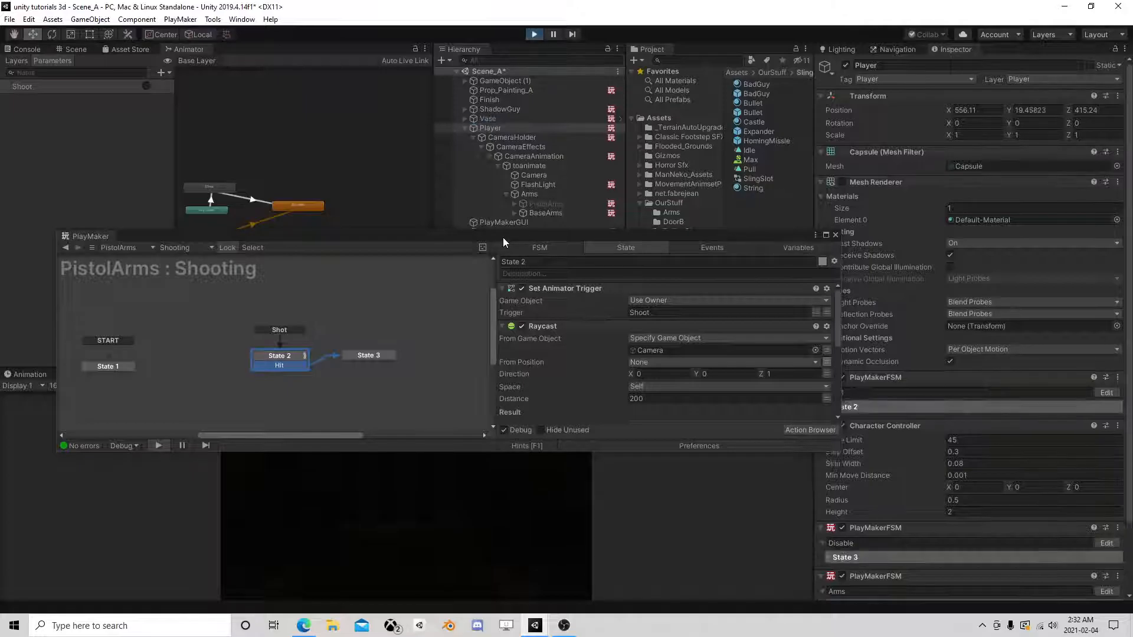
{"action": "left_click_drag", "start_coordinate": [485, 250], "coordinate": [512, 111]}
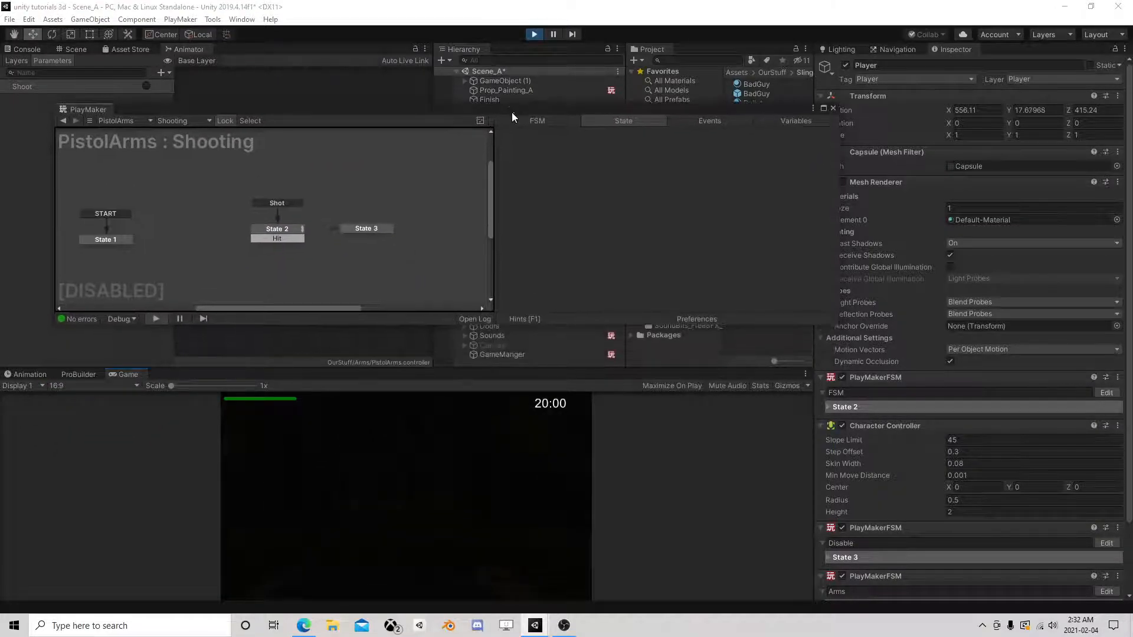
{"action": "left_click", "coordinate": [427, 459]}
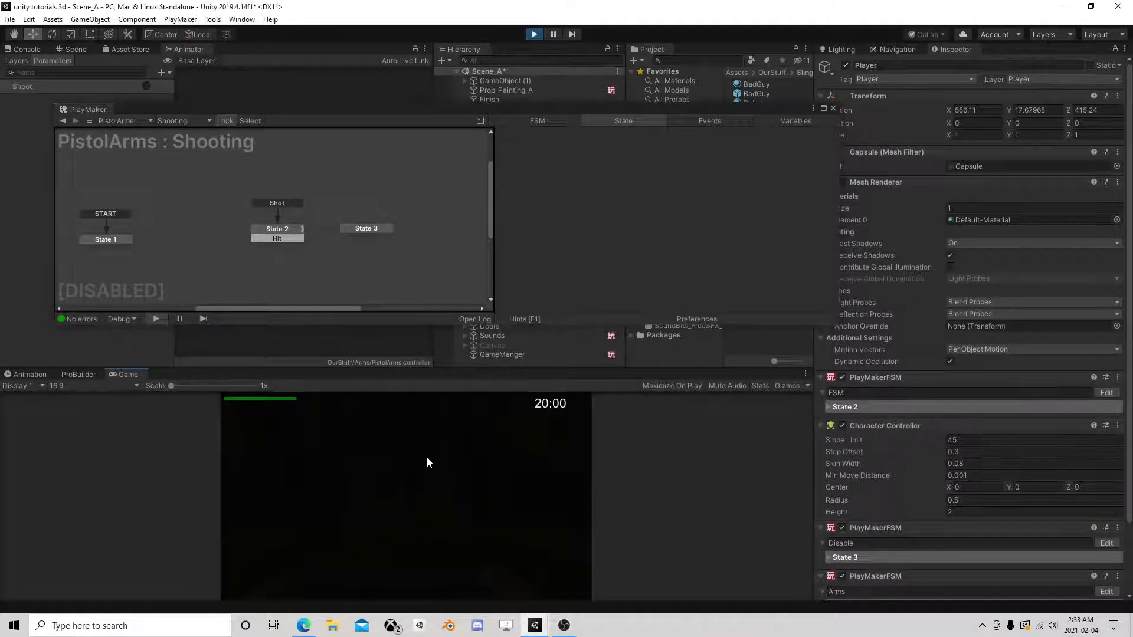
{"action": "key", "text": "1"}
{"action": "left_click", "coordinate": [405, 459]}
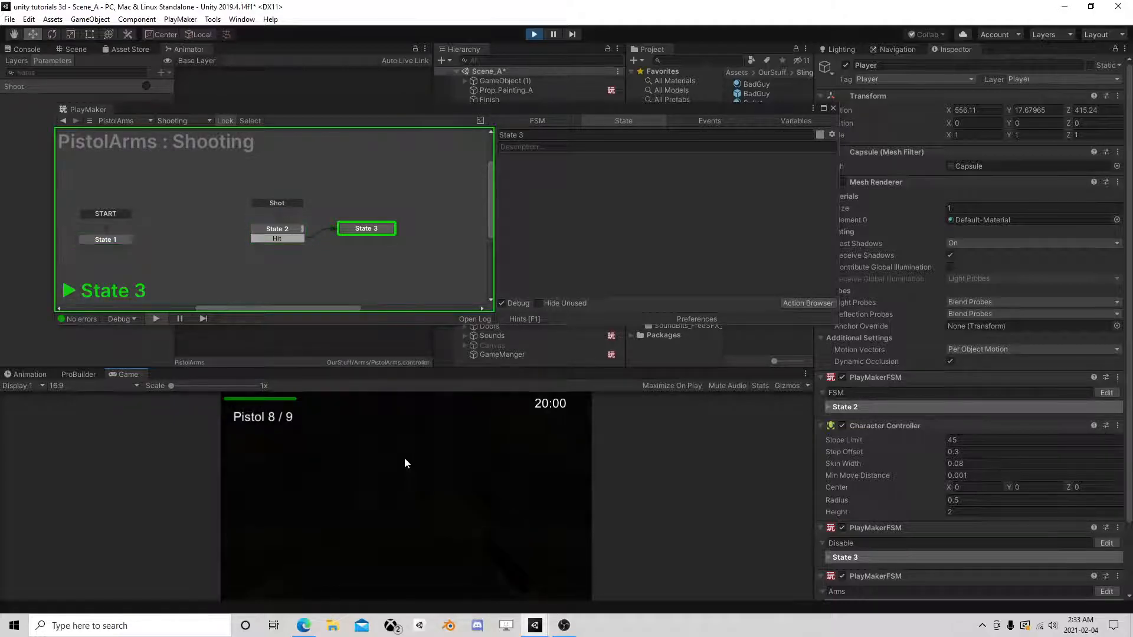
{"action": "left_click", "coordinate": [292, 229]}
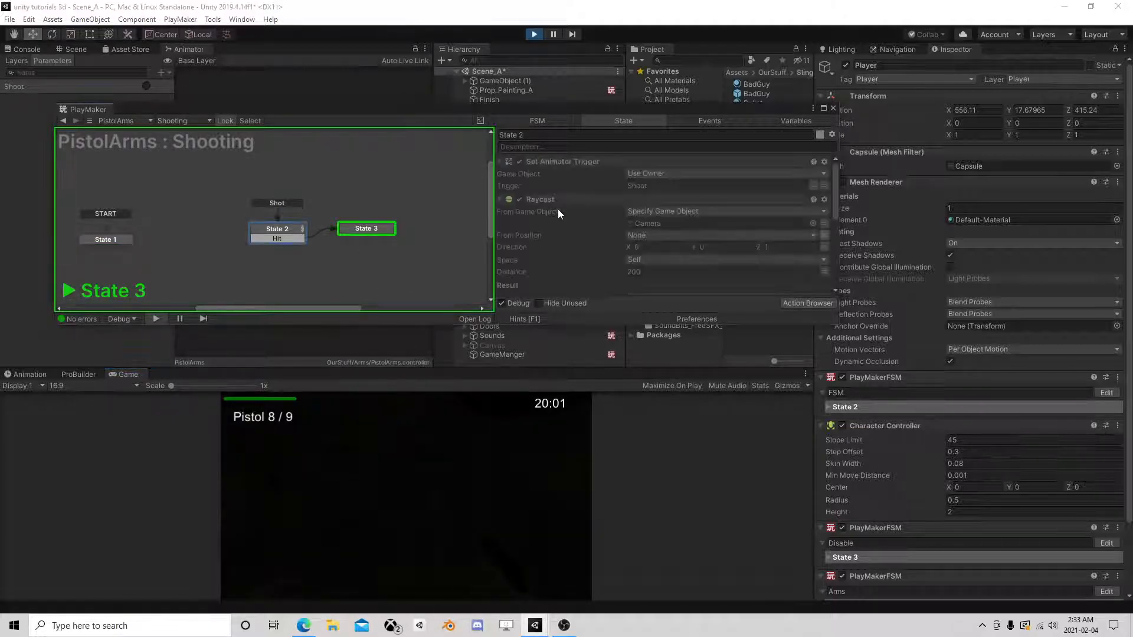
{"action": "scroll", "coordinate": [683, 232], "scroll_direction": "down", "scroll_amount": 3}
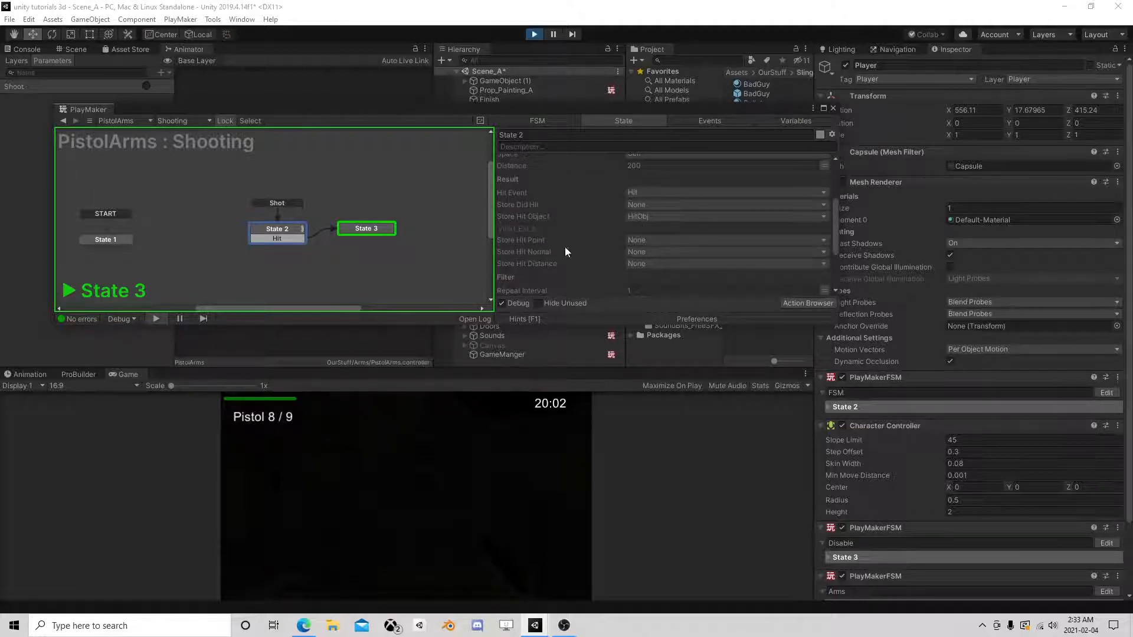
Fire the pistol repeatedly until its ammo is used up, then stop the game.
{"action": "left_click", "coordinate": [441, 547]}
{"action": "left_click", "coordinate": [441, 547]}
{"action": "left_click", "coordinate": [441, 548]}
{"action": "left_click", "coordinate": [441, 548]}
{"action": "left_click", "coordinate": [442, 548]}
{"action": "left_click", "coordinate": [441, 548]}
{"action": "left_click", "coordinate": [442, 543]}
{"action": "left_click", "coordinate": [442, 543]}
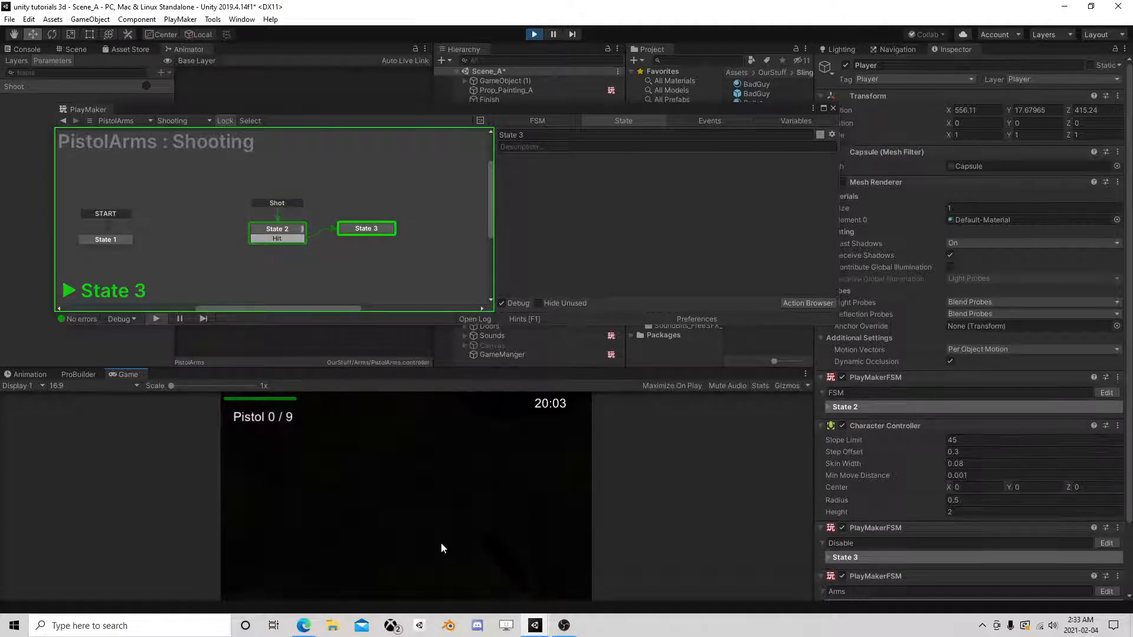
{"action": "left_click", "coordinate": [531, 35]}
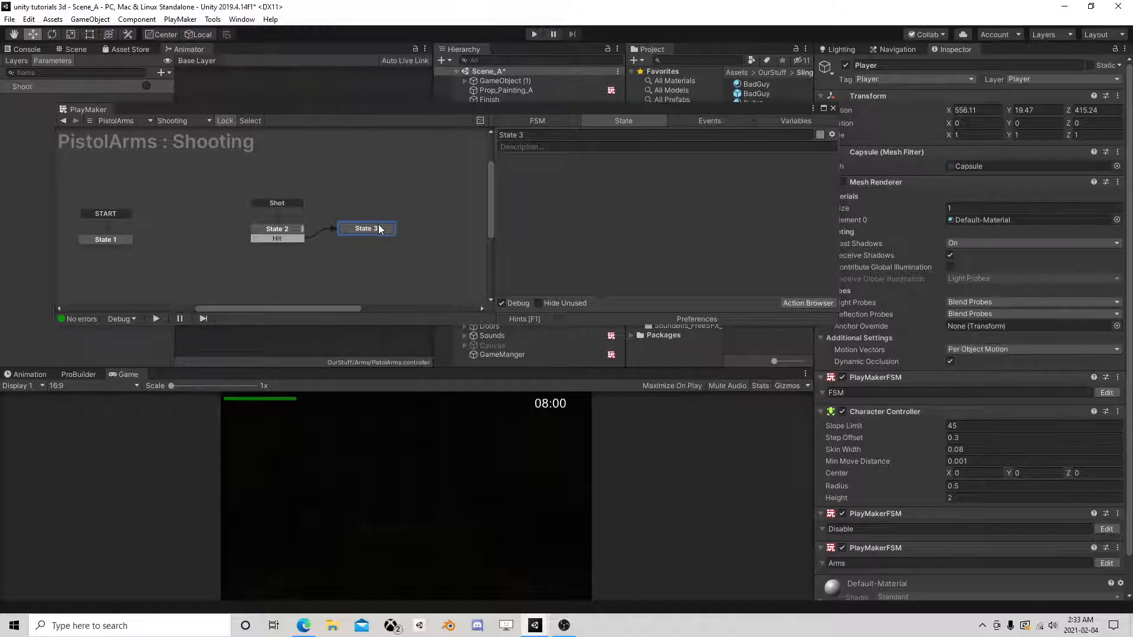
Align State 3 with State 2's Hit transition in the Shooting FSM and review both states.
{"action": "left_click", "coordinate": [277, 229]}
{"action": "left_click", "coordinate": [359, 229]}
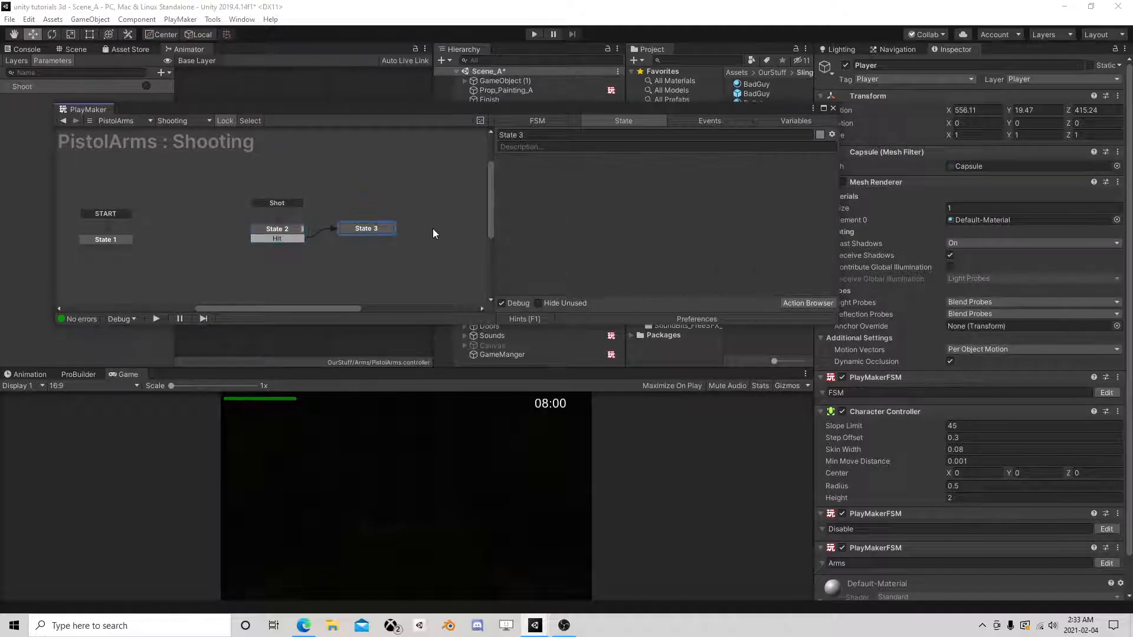
{"action": "left_click_drag", "start_coordinate": [373, 228], "coordinate": [365, 237]}
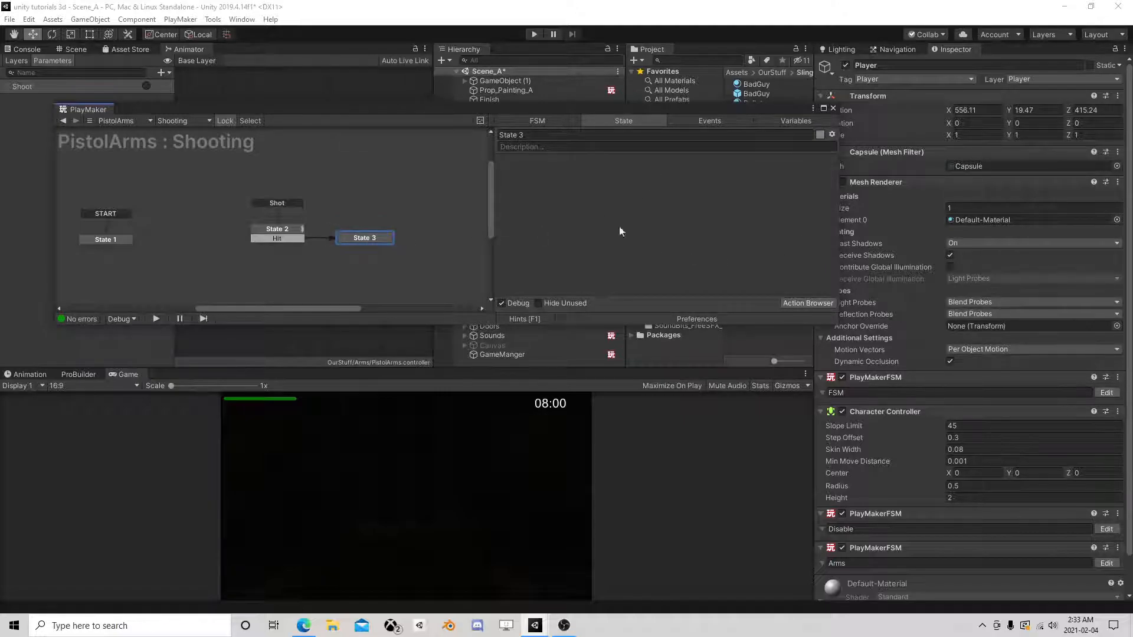
{"action": "left_click", "coordinate": [285, 229]}
{"action": "left_click", "coordinate": [373, 239]}
{"action": "left_click", "coordinate": [285, 234]}
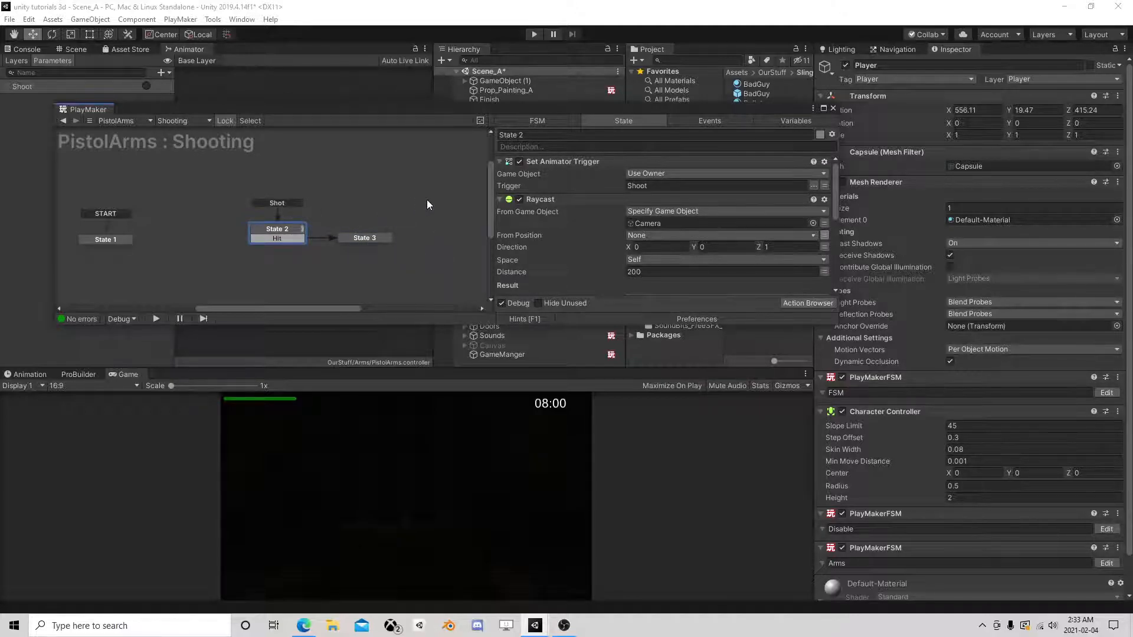
{"action": "left_click", "coordinate": [363, 238]}
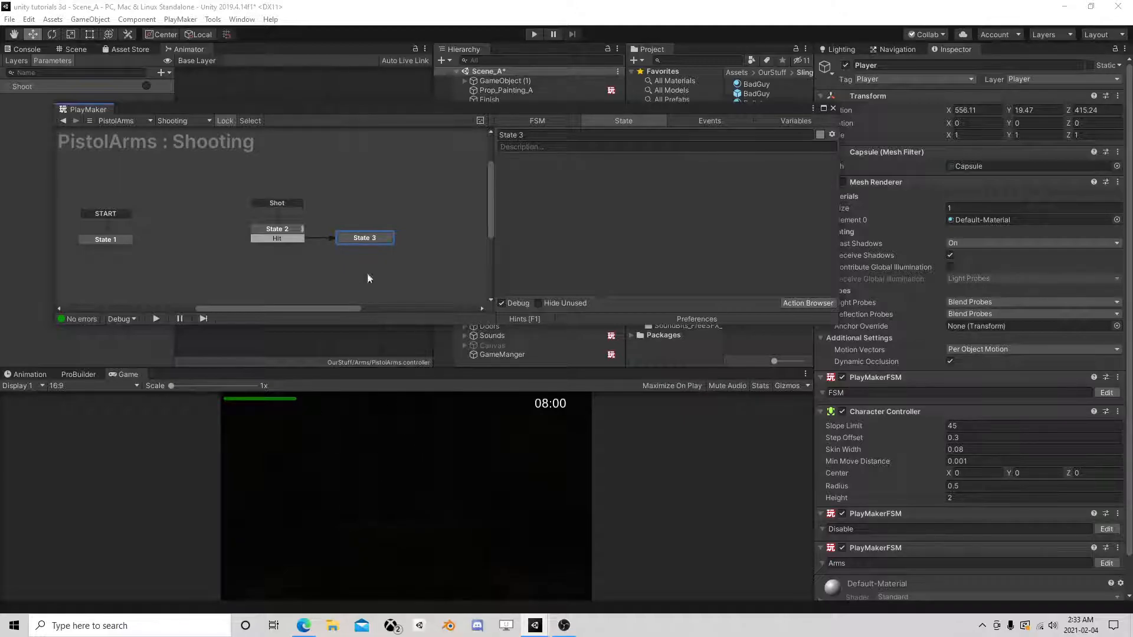
{"action": "left_click", "coordinate": [274, 229]}
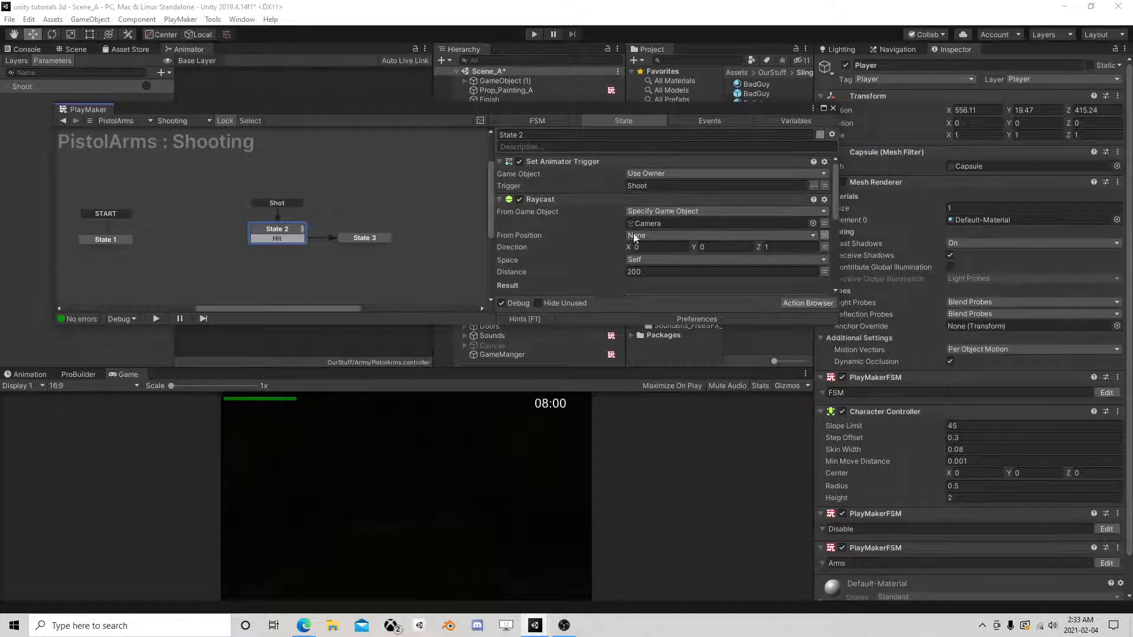
Close the PlayMaker editor, switch the Scene view to 3D and frame the Player in it.
{"action": "left_click", "coordinate": [833, 109]}
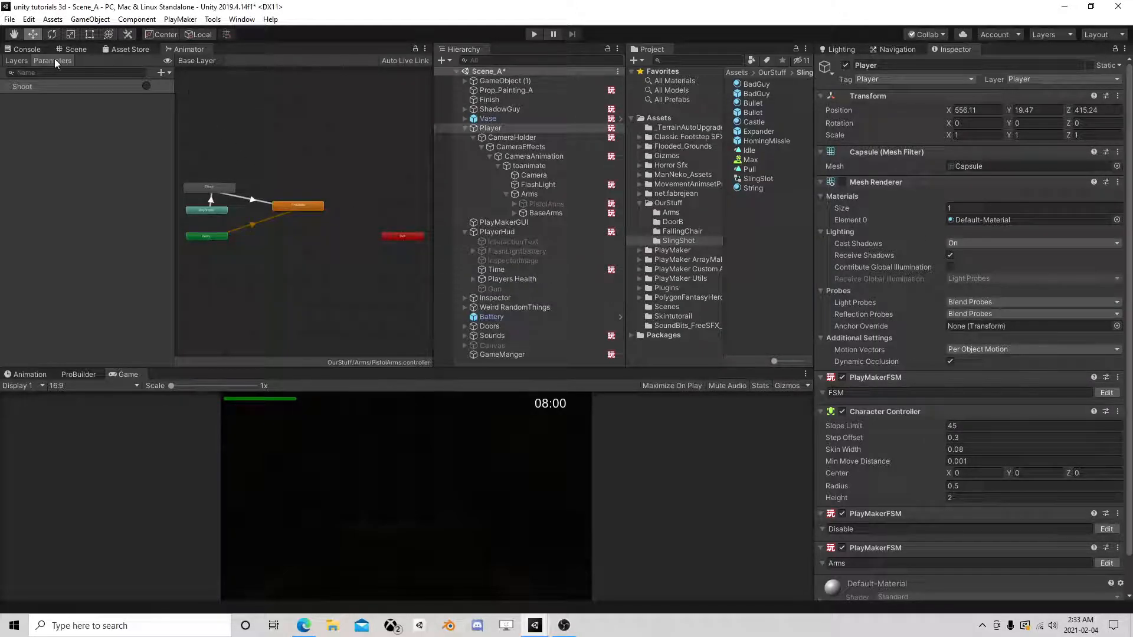
{"action": "left_click", "coordinate": [75, 51]}
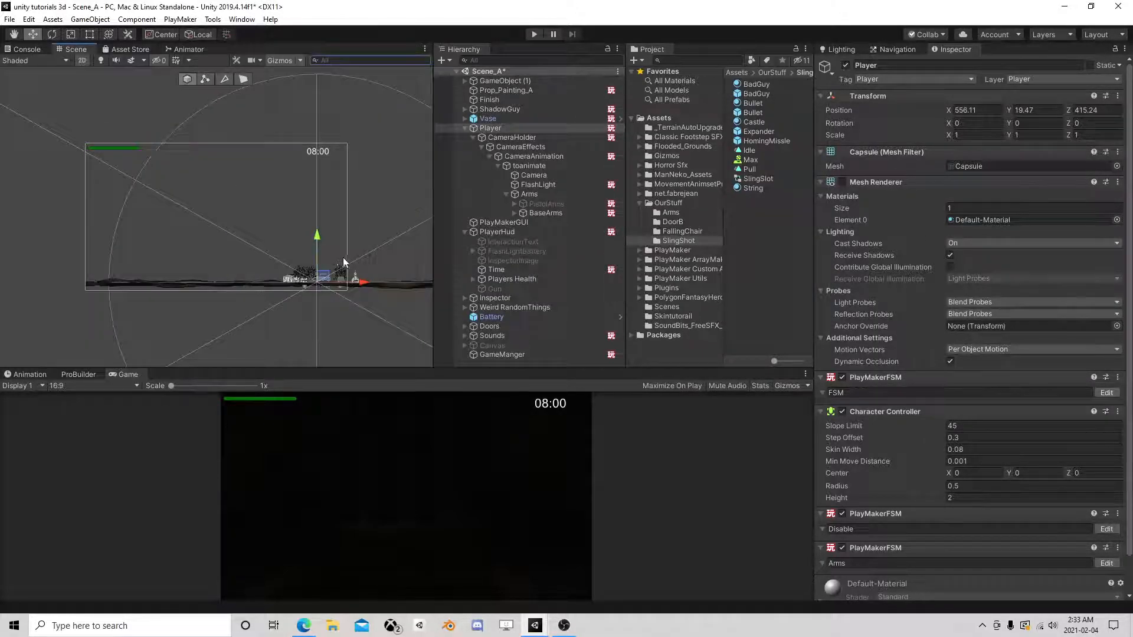
{"action": "left_click", "coordinate": [82, 61]}
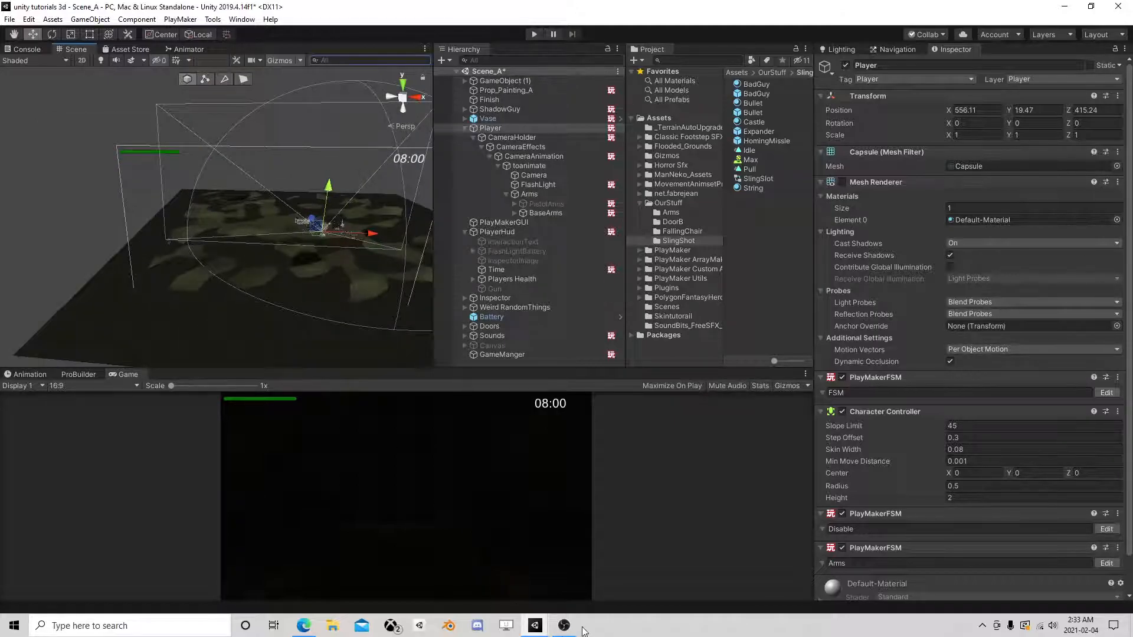
{"action": "left_click", "coordinate": [564, 626]}
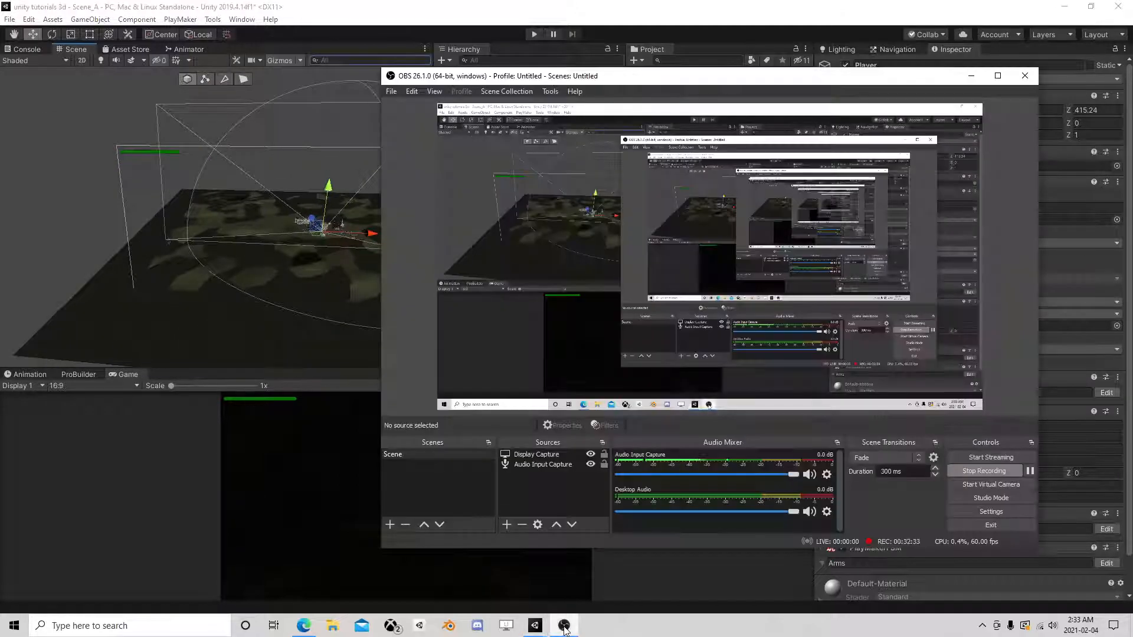
{"action": "left_click", "coordinate": [487, 5]}
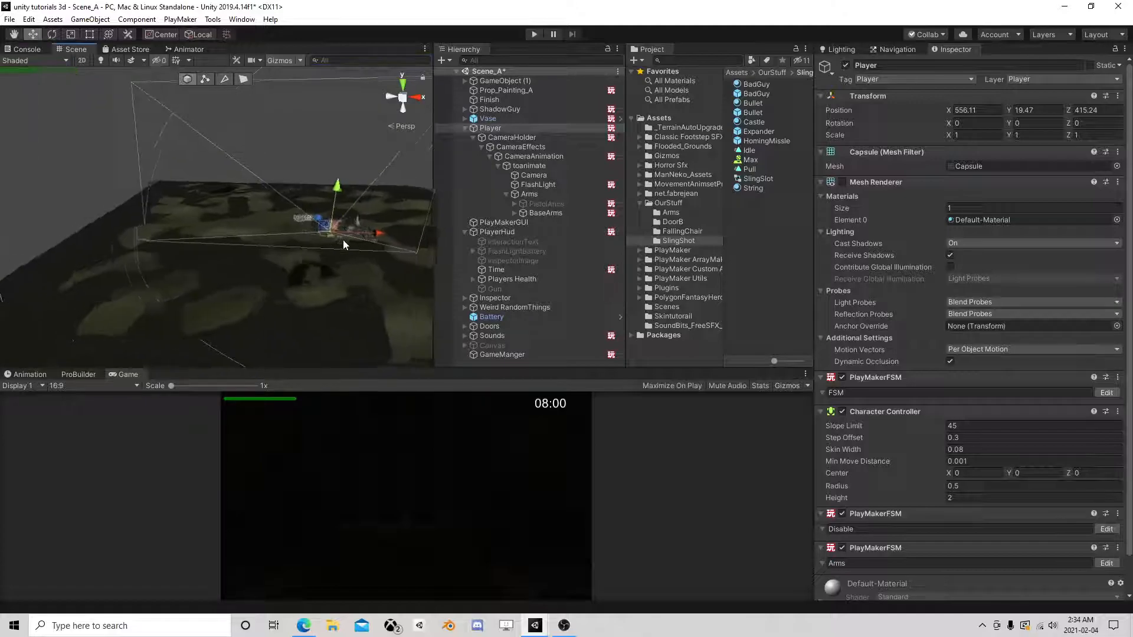
{"action": "double_click", "coordinate": [505, 128]}
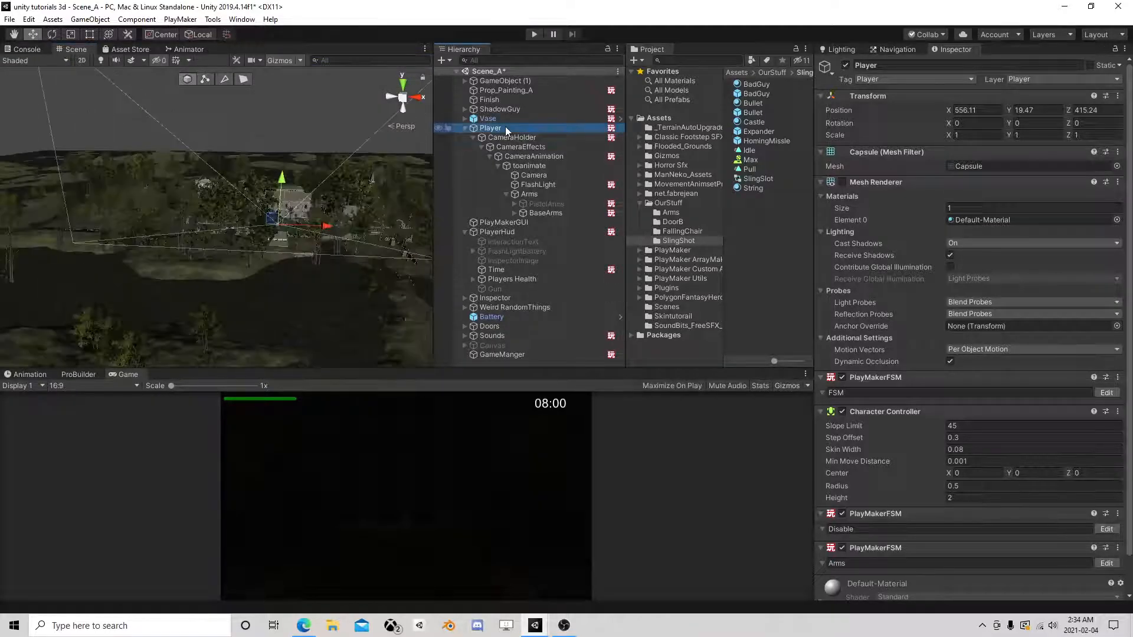
{"action": "scroll", "coordinate": [314, 171], "scroll_direction": "up", "scroll_amount": 10}
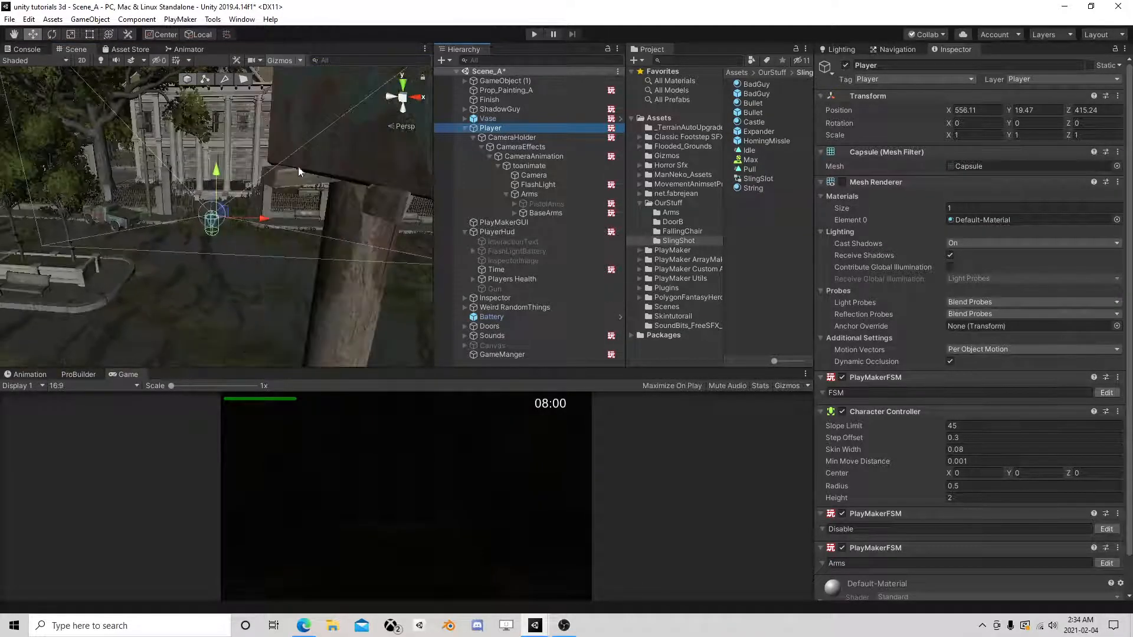
{"action": "scroll", "coordinate": [300, 171], "scroll_direction": "up", "scroll_amount": 4}
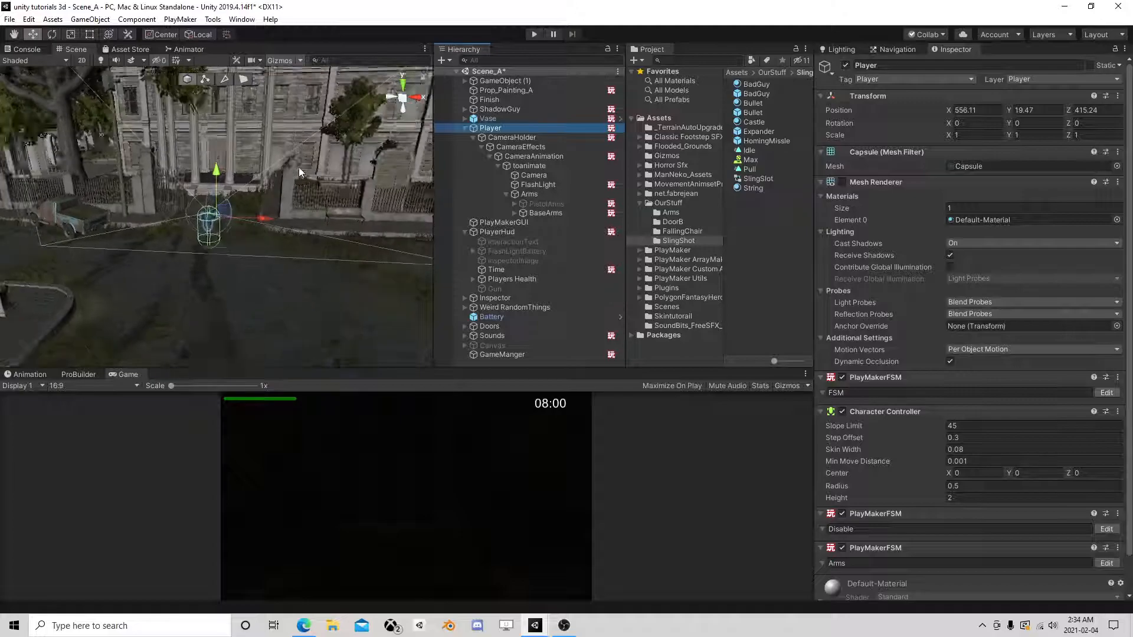
Collapse the CameraHolder and PlayerHud objects in the Hierarchy.
{"action": "left_click", "coordinate": [474, 138]}
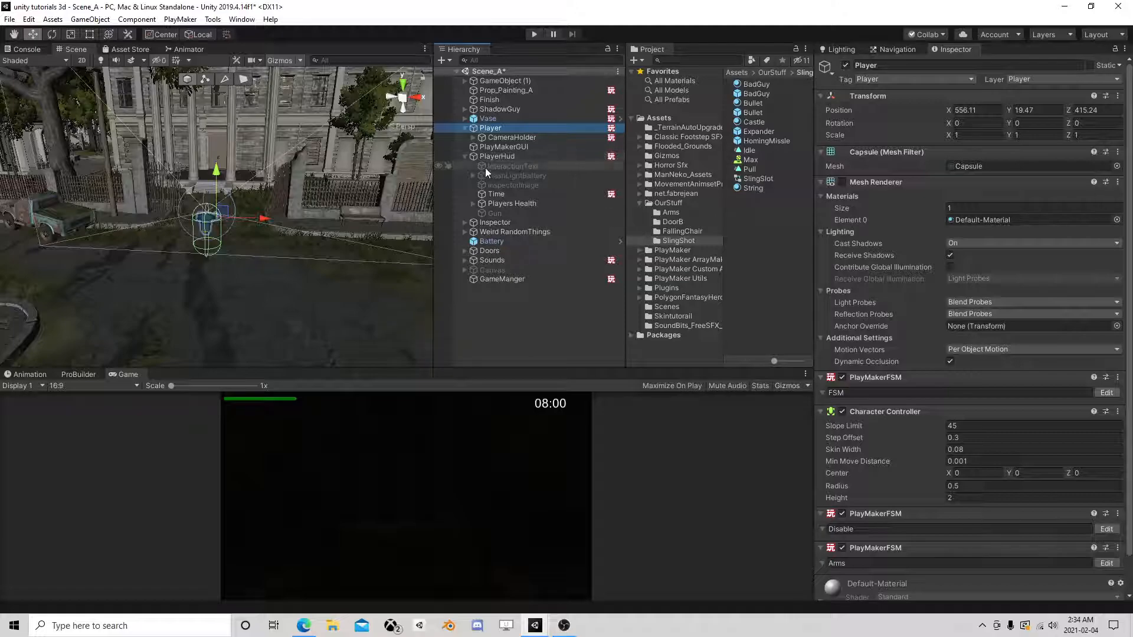
{"action": "left_click", "coordinate": [465, 156]}
{"action": "scroll", "coordinate": [285, 196], "scroll_direction": "down", "scroll_amount": 2}
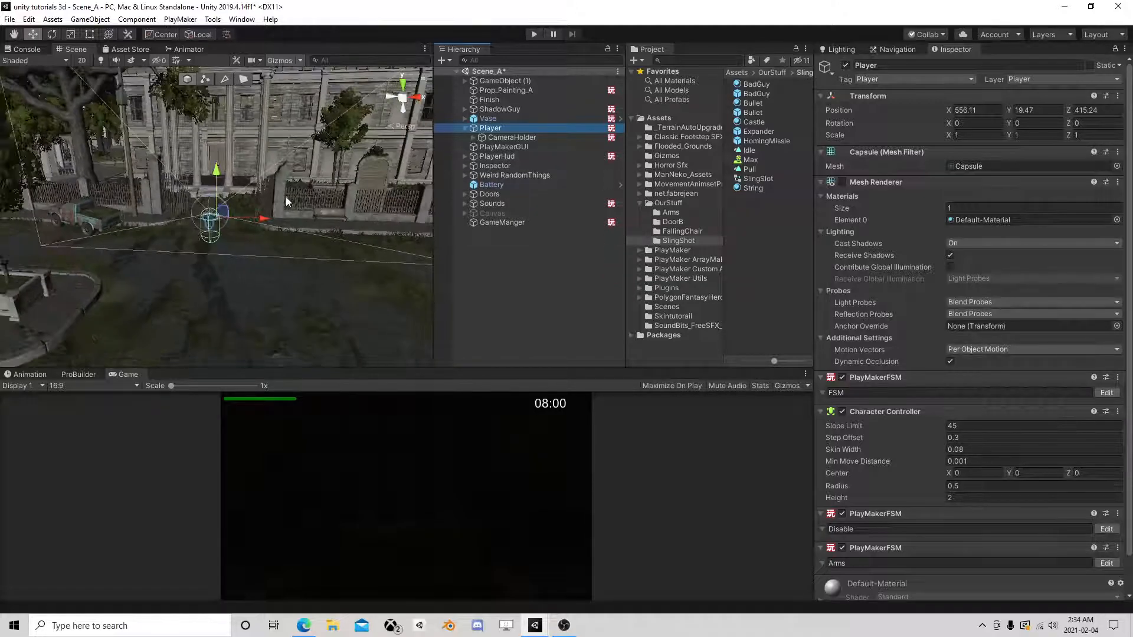
{"action": "middle_click_drag", "start_coordinate": [288, 123], "coordinate": [271, 180]}
Add a PlayMakerFSM component to Player, name it Health and open it for editing.
{"action": "left_click", "coordinate": [501, 130]}
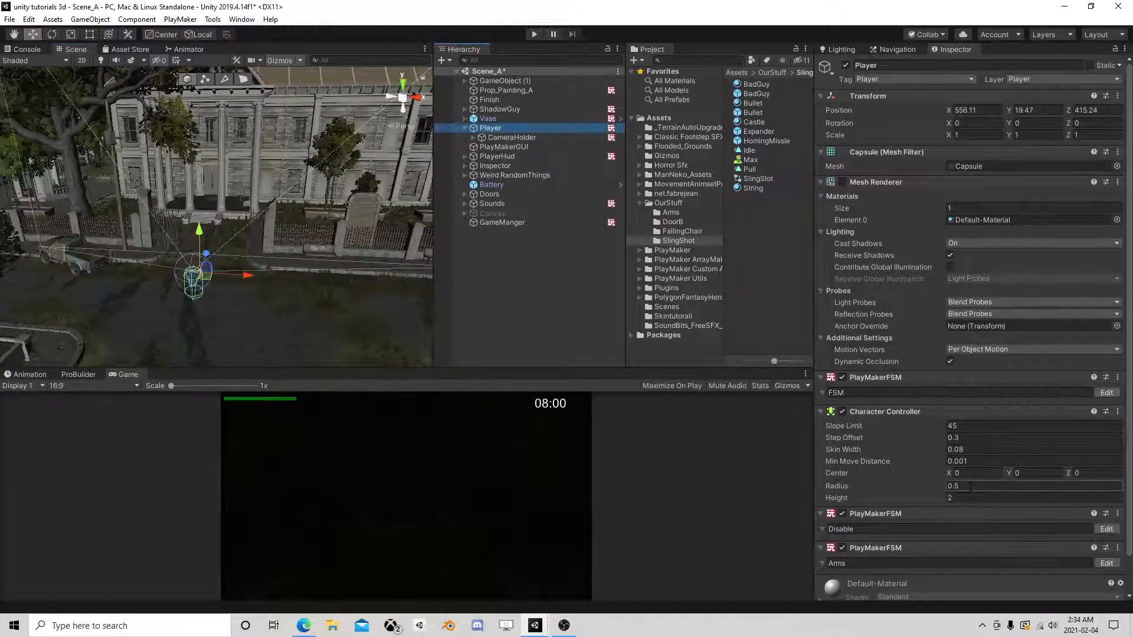
{"action": "scroll", "coordinate": [970, 487], "scroll_direction": "down", "scroll_amount": 2}
{"action": "left_click", "coordinate": [970, 586]}
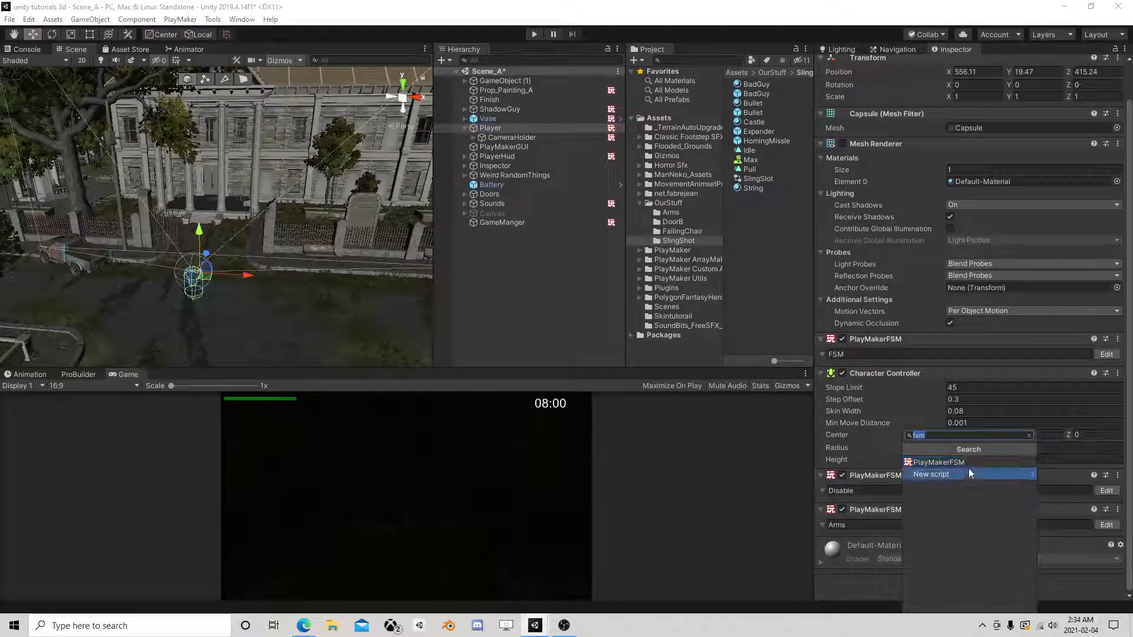
{"action": "left_click", "coordinate": [938, 462]}
{"action": "left_click", "coordinate": [883, 559]}
{"action": "type", "text": "Health"}
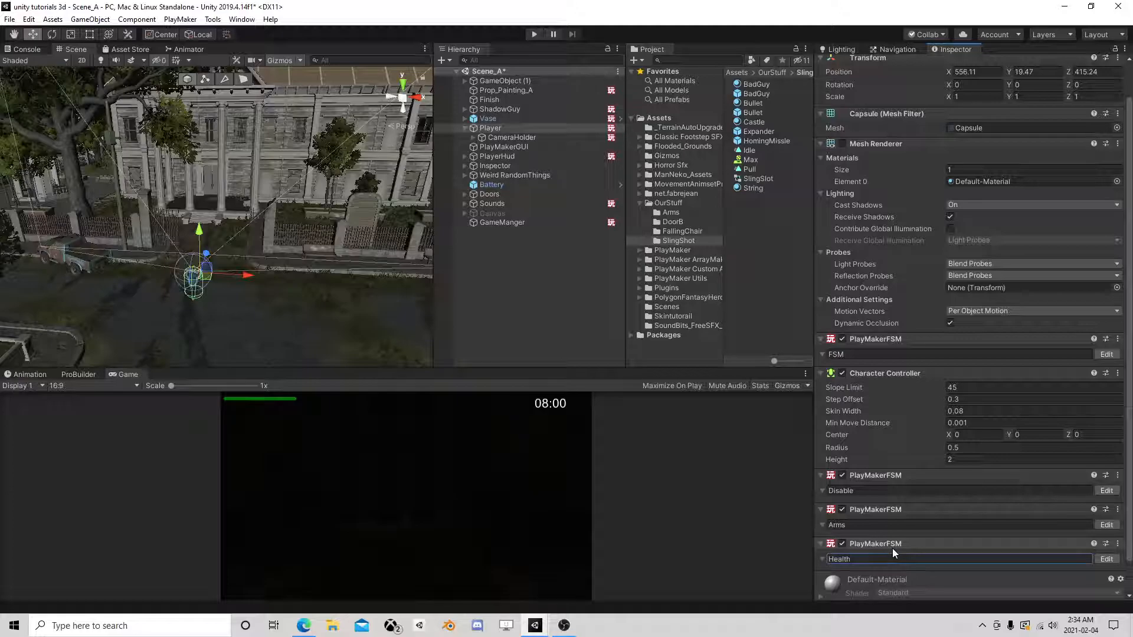
{"action": "left_click", "coordinate": [1104, 559]}
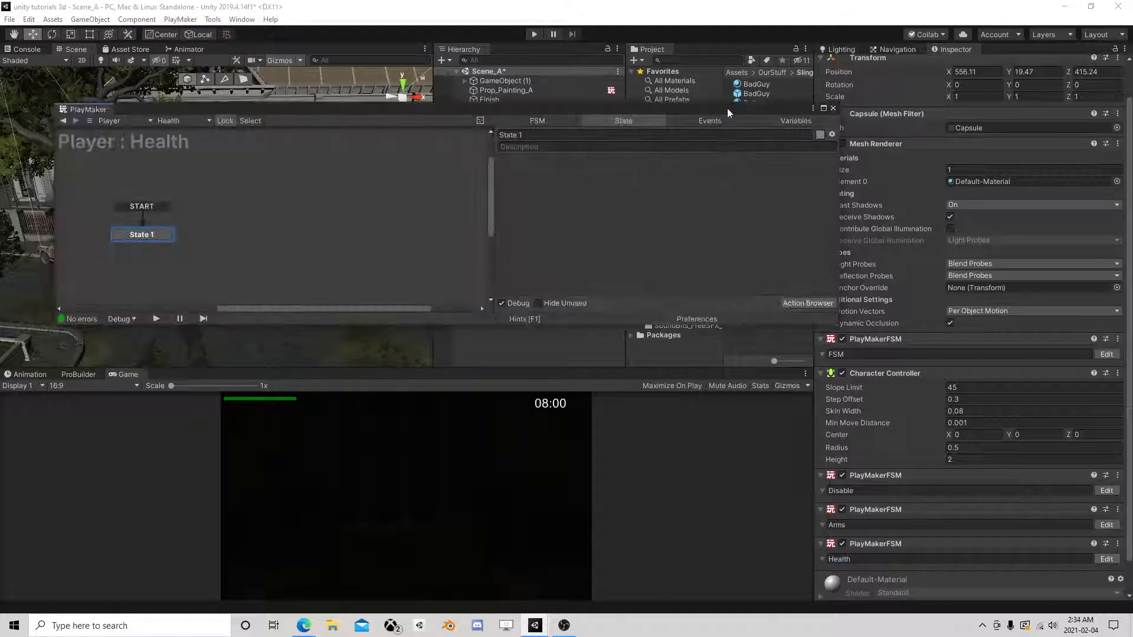
Add PlayerHud's Players Health object as a GameObject variable in the Health FSM.
{"action": "left_click", "coordinate": [787, 122]}
{"action": "left_click_drag", "start_coordinate": [770, 110], "coordinate": [672, 236]}
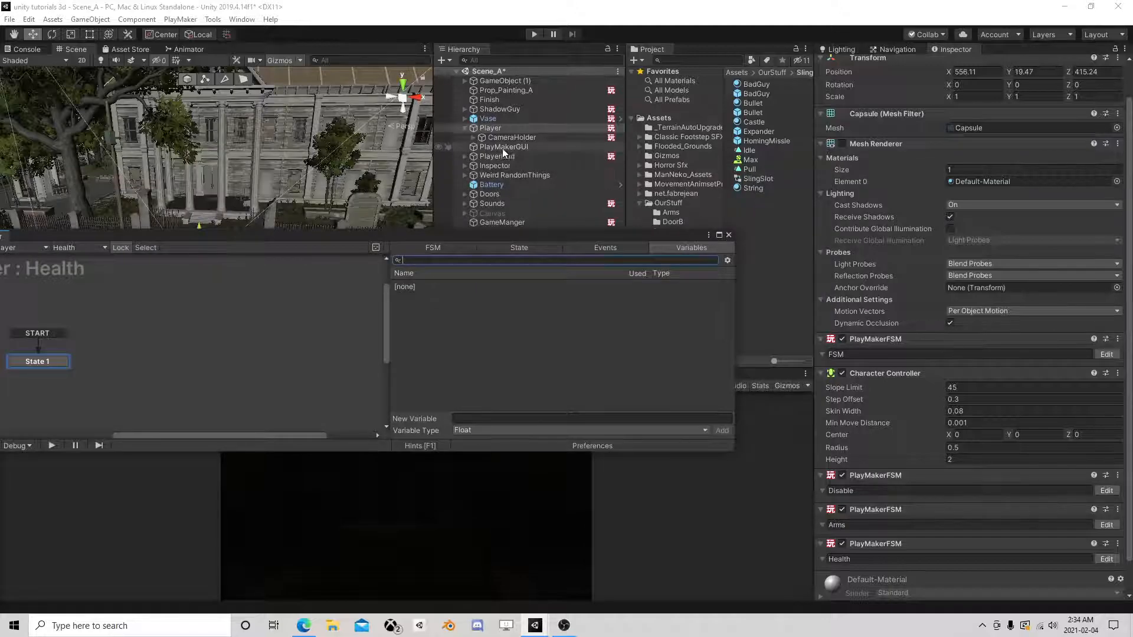
{"action": "left_click", "coordinate": [465, 156]}
{"action": "mouse_move", "coordinate": [502, 205]}
{"action": "left_mouse_down"}
{"action": "mouse_move", "coordinate": [496, 319]}
{"action": "mouse_move", "coordinate": [496, 292]}
{"action": "left_mouse_up"}
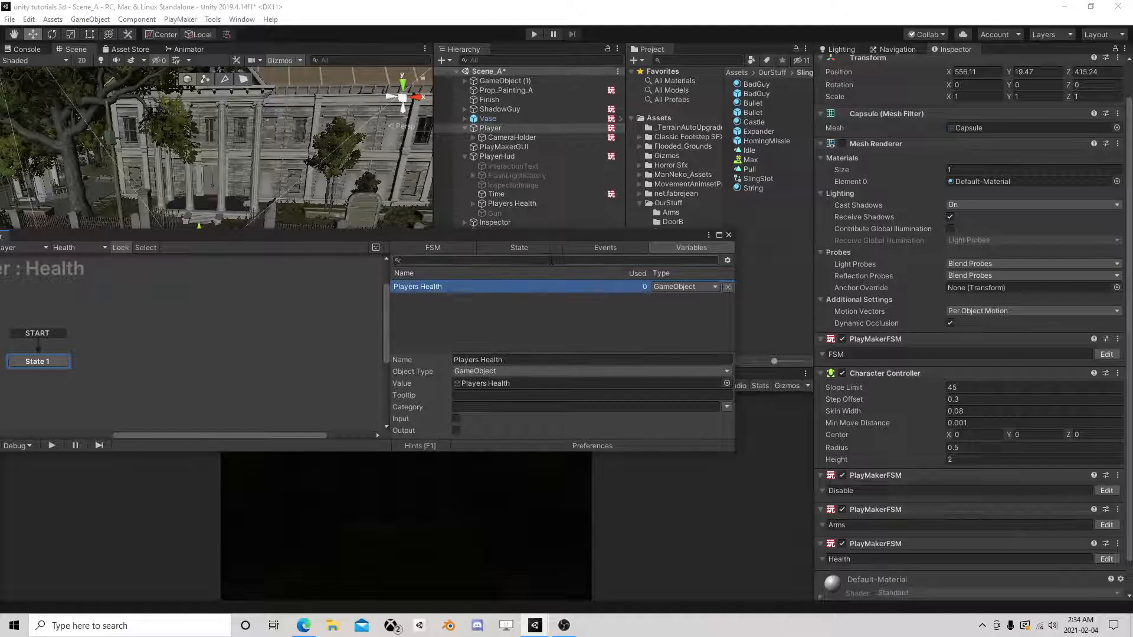
{"action": "left_click", "coordinate": [572, 320]}
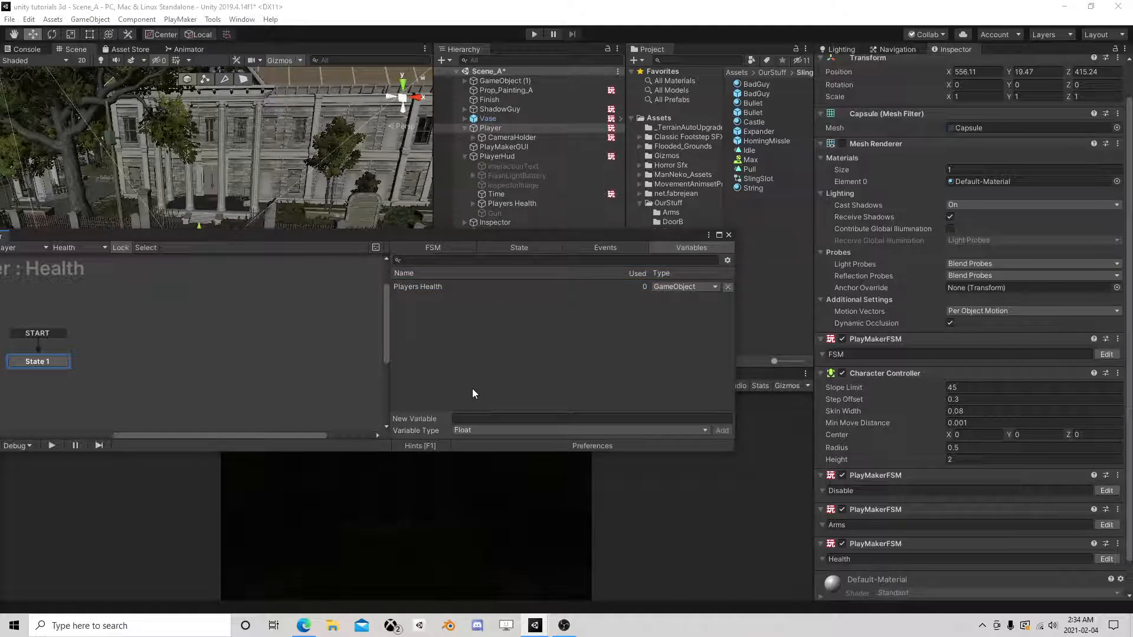
Create an Int variable named Health in the Health FSM with a value of 100.
{"action": "left_click", "coordinate": [463, 432]}
{"action": "left_click", "coordinate": [494, 233]}
{"action": "left_click", "coordinate": [479, 419]}
{"action": "type", "text": "Health"}
{"action": "key", "text": "Return"}
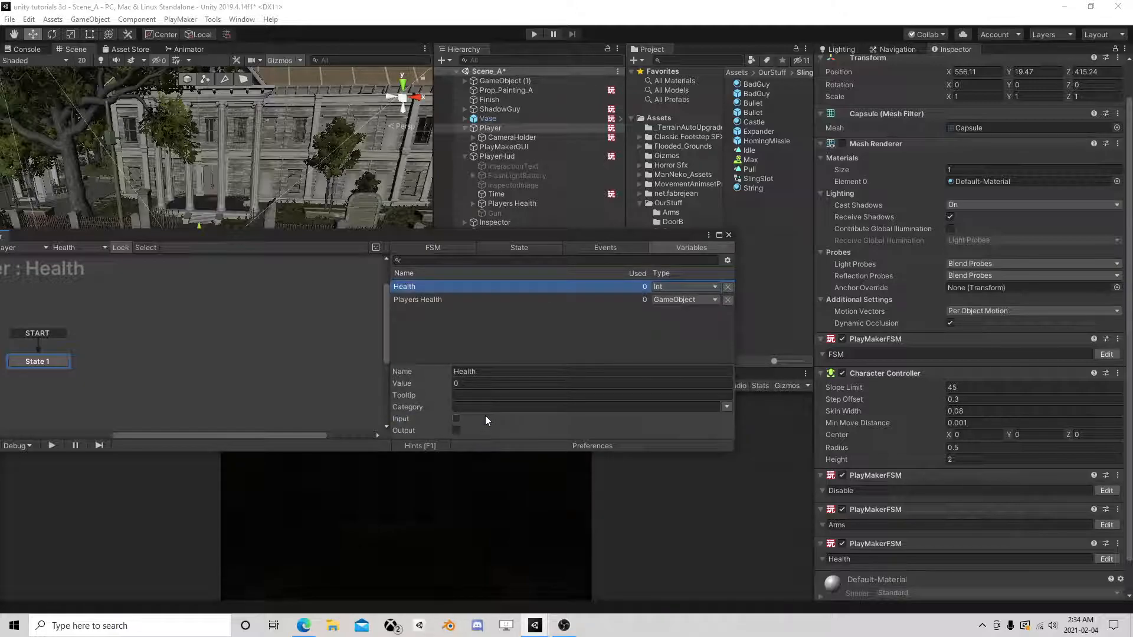
{"action": "left_click", "coordinate": [489, 383]}
{"action": "type", "text": "100"}
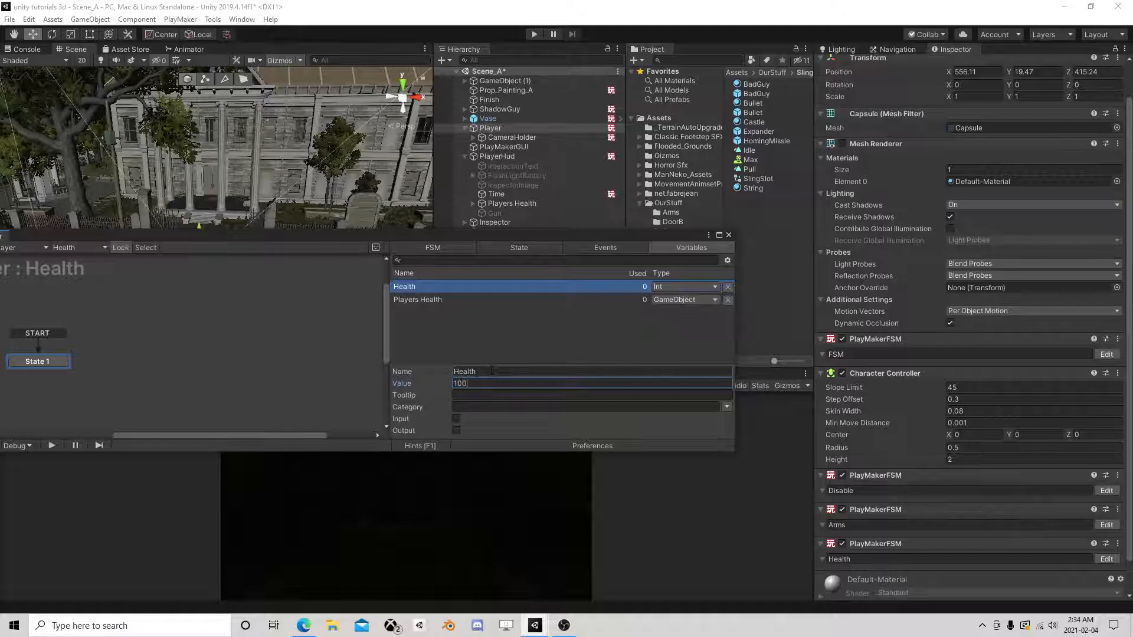
Add a State 2 beside State 1 in the Health FSM.
{"action": "left_click_drag", "start_coordinate": [436, 234], "coordinate": [578, 170]}
{"action": "right_click", "coordinate": [328, 281]}
{"action": "left_click", "coordinate": [351, 290]}
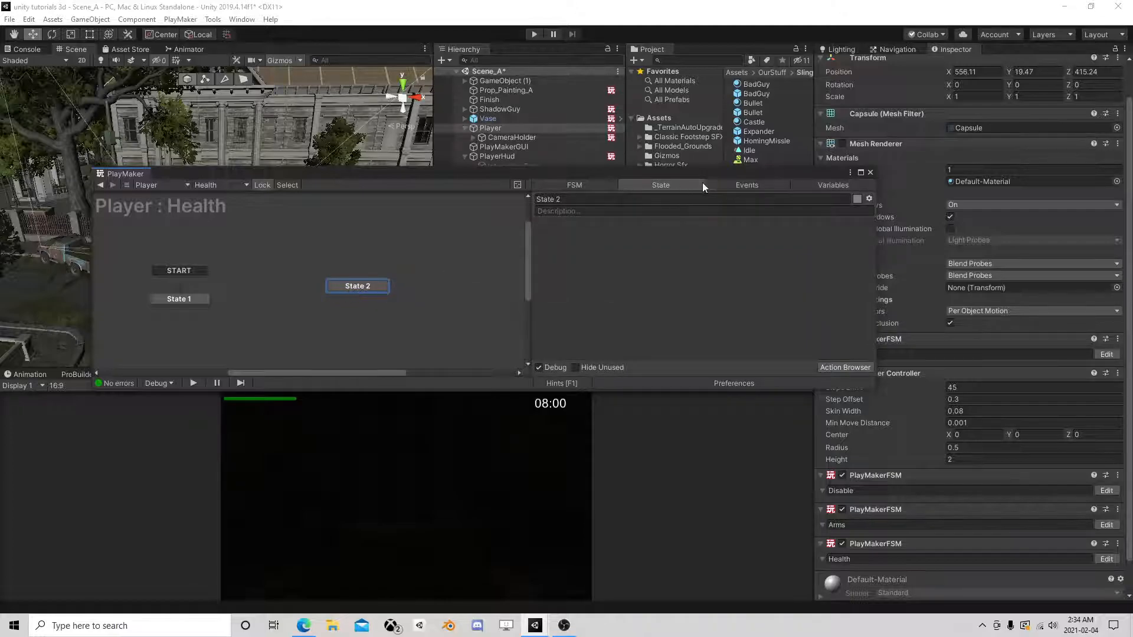
Add two events named Damage and Heal to the Health FSM.
{"action": "left_click", "coordinate": [746, 185]}
{"action": "left_click", "coordinate": [610, 353]}
{"action": "type", "text": "Damage"}
{"action": "key", "text": "Return"}
{"action": "left_click", "coordinate": [611, 352]}
{"action": "type", "text": "Heal"}
{"action": "key", "text": "Return"}
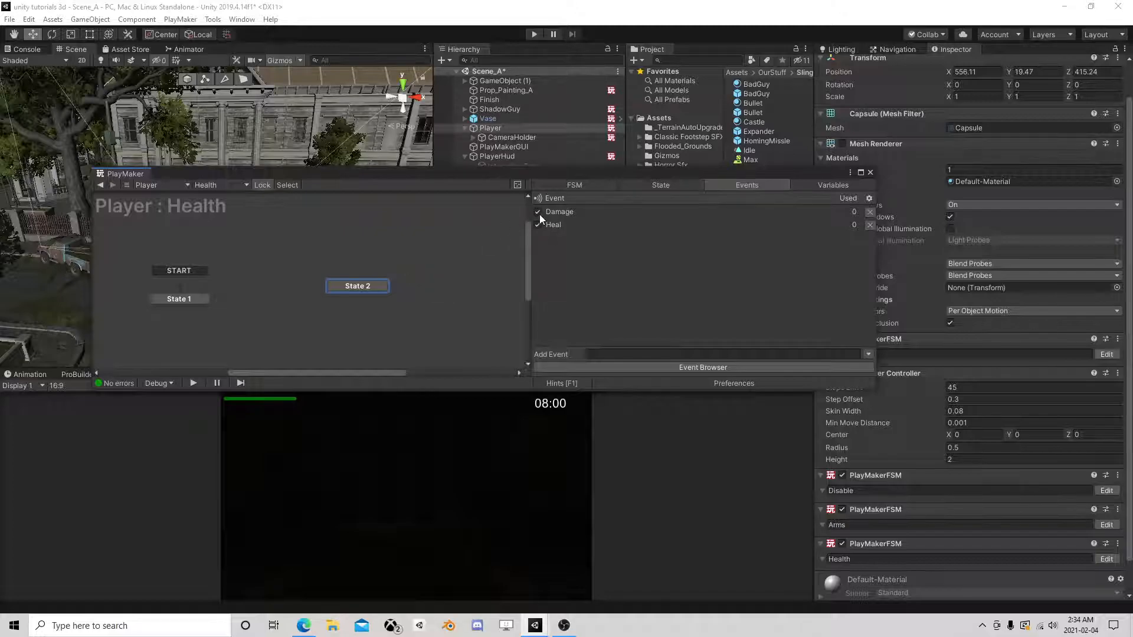
Give State 2 a Damage global transition and move it closer to State 1.
{"action": "right_click", "coordinate": [357, 286]}
{"action": "mouse_move", "coordinate": [390, 307]}
{"action": "left_click", "coordinate": [528, 307]}
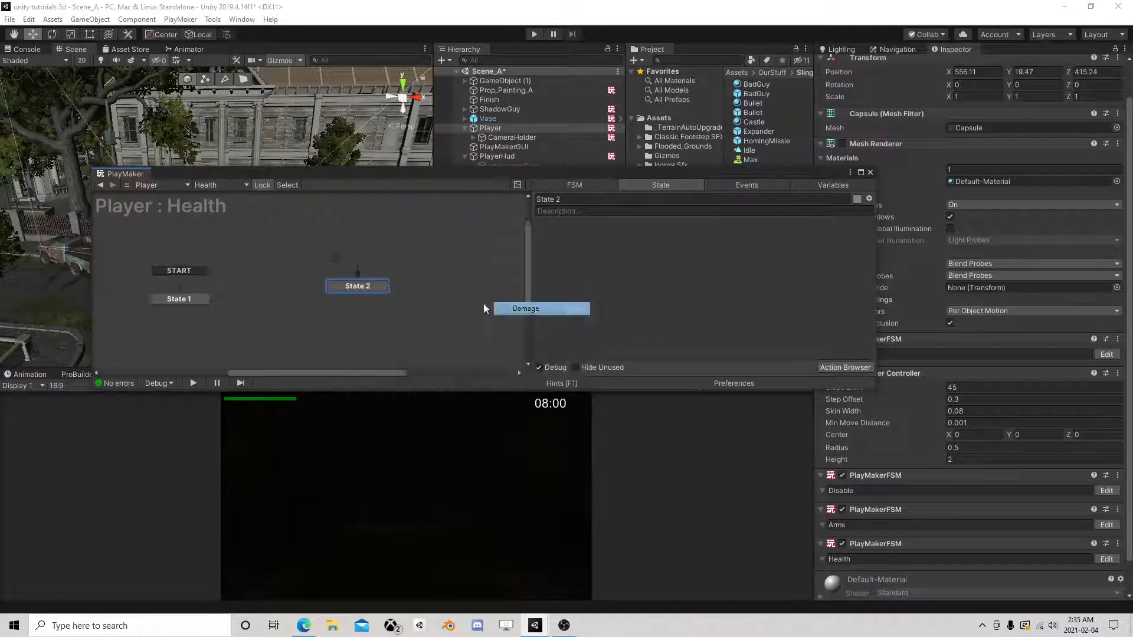
{"action": "left_click_drag", "start_coordinate": [342, 286], "coordinate": [268, 286]}
Add a State 3 with a Heal global transition and place it beside State 2.
{"action": "right_click", "coordinate": [375, 279]}
{"action": "left_click", "coordinate": [402, 285]}
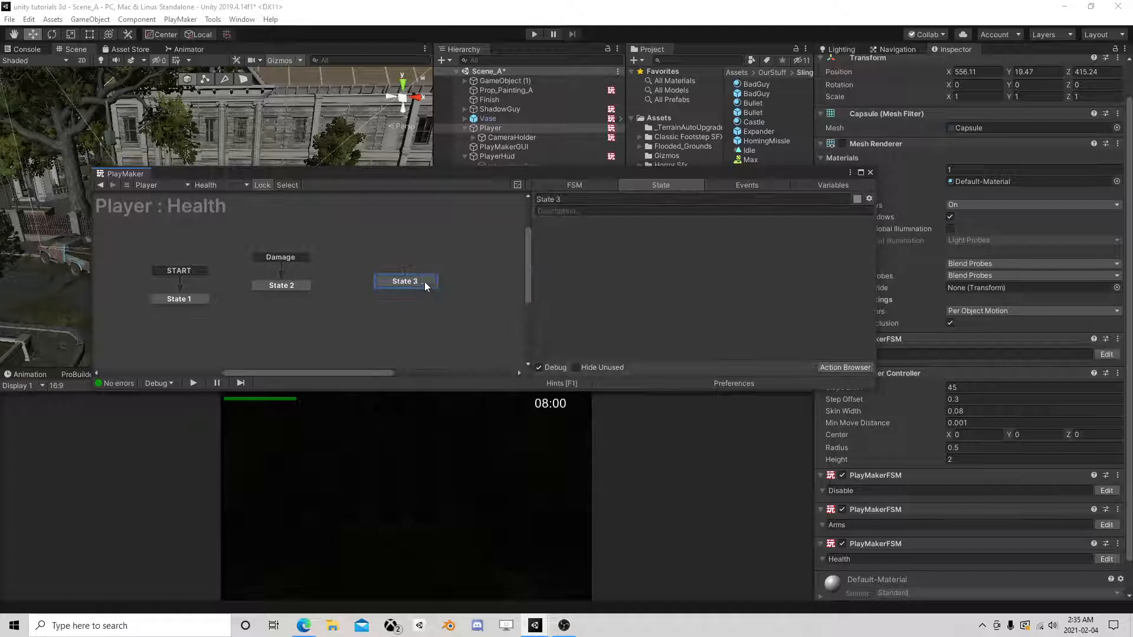
{"action": "right_click", "coordinate": [418, 282]}
{"action": "mouse_move", "coordinate": [440, 305]}
{"action": "left_click", "coordinate": [581, 315]}
{"action": "left_click_drag", "start_coordinate": [418, 280], "coordinate": [371, 285]}
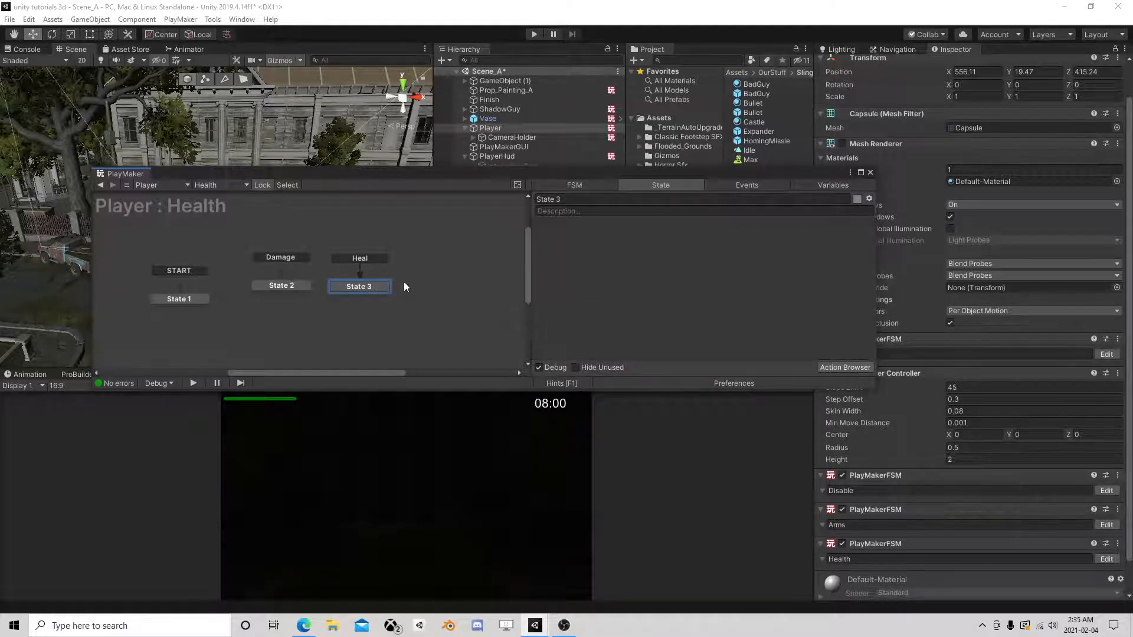
Add the Int Add and Int Clamp actions to State 3.
{"action": "left_click", "coordinate": [845, 367]}
{"action": "type", "text": "int add"}
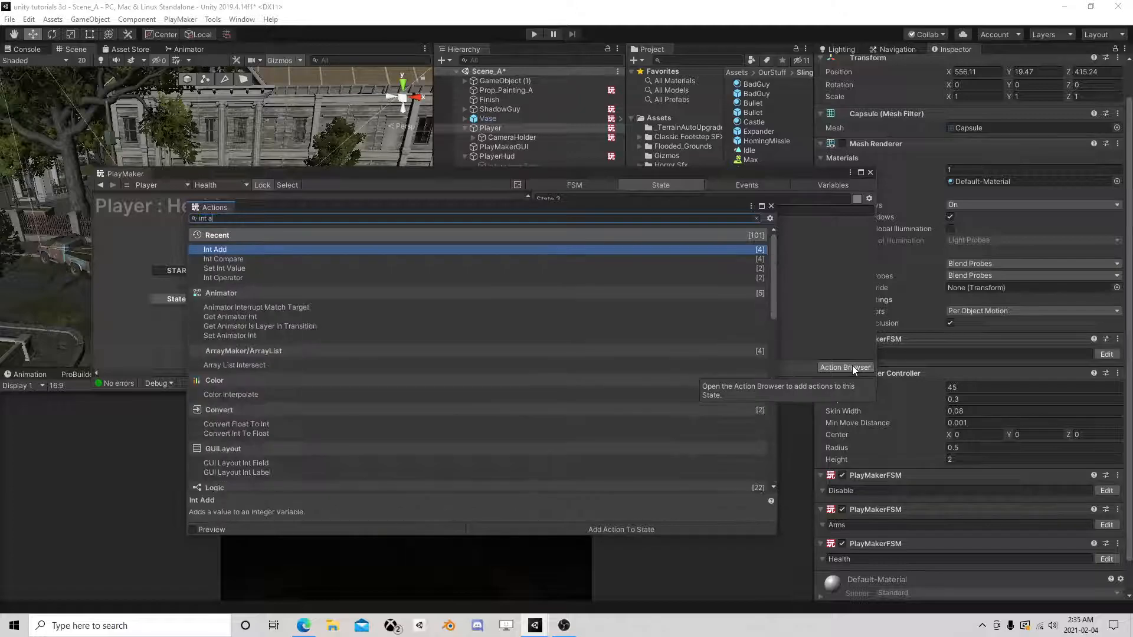
{"action": "double_click", "coordinate": [215, 249]}
{"action": "type", "text": "clamp"}
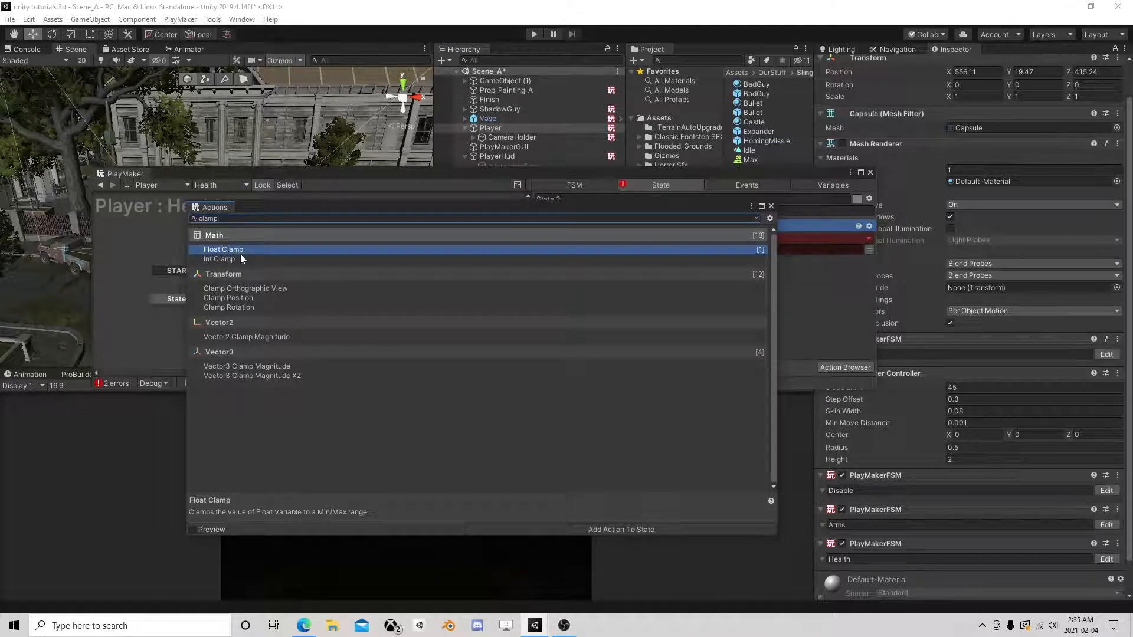
{"action": "double_click", "coordinate": [239, 259]}
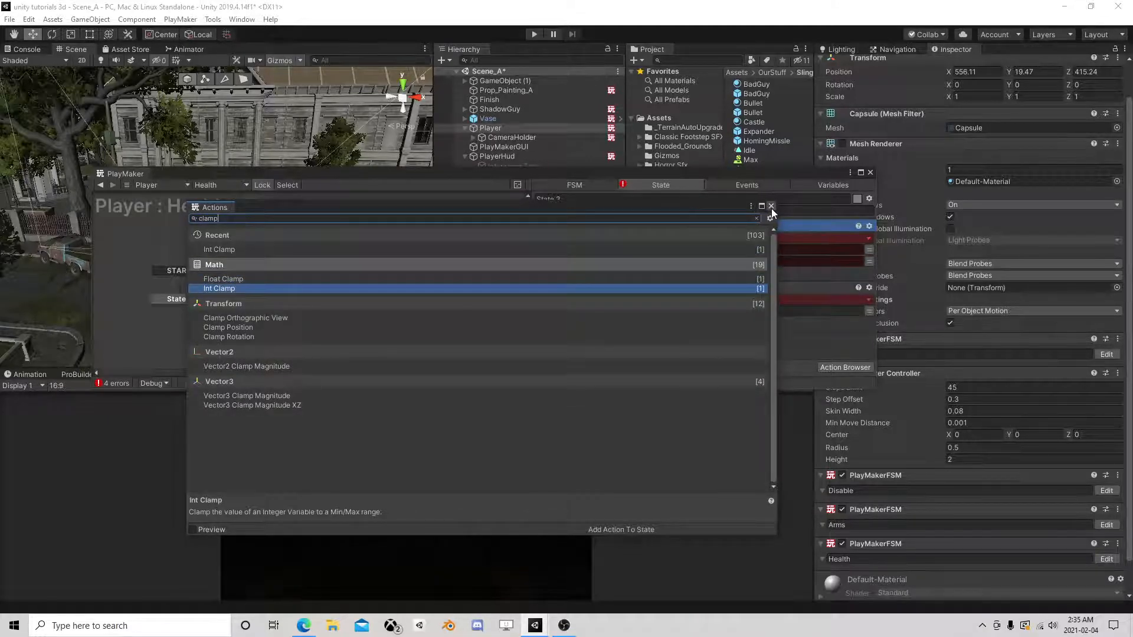
{"action": "left_click", "coordinate": [770, 206]}
Set State 3's Int Add action to add 25 to the Health variable and place it above Int Clamp.
{"action": "left_click", "coordinate": [692, 299]}
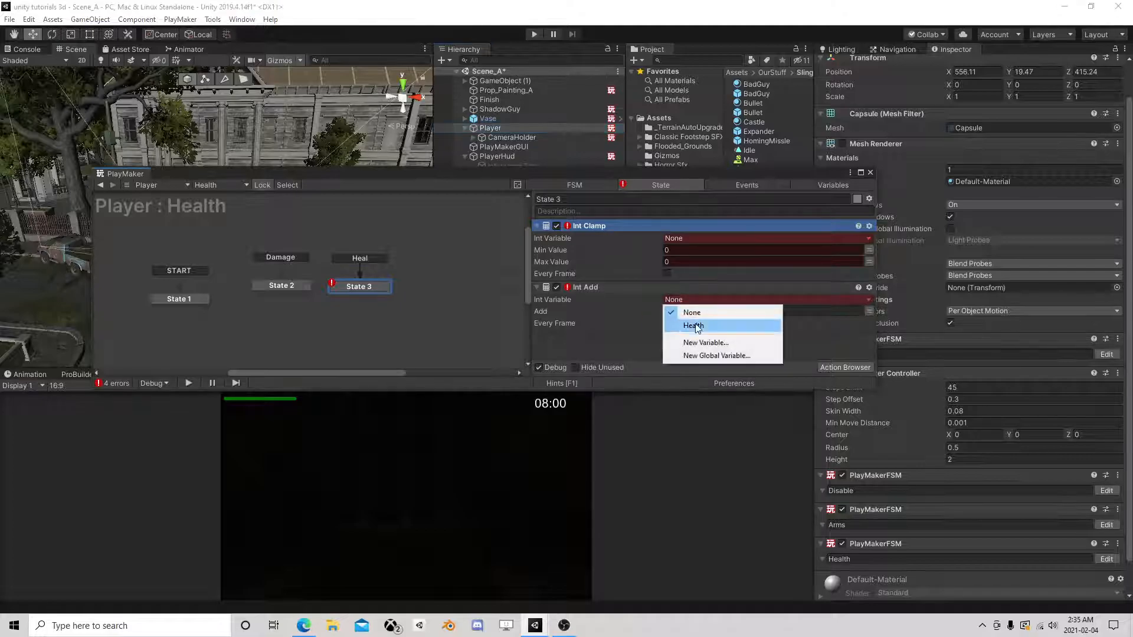
{"action": "left_click", "coordinate": [696, 327]}
{"action": "left_click", "coordinate": [706, 323]}
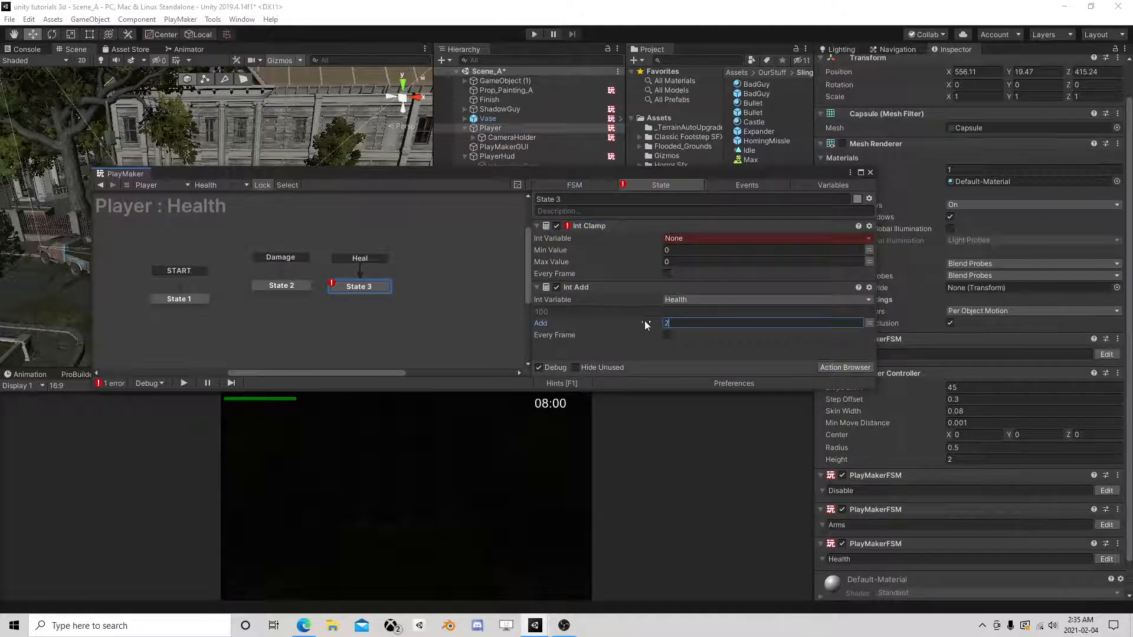
{"action": "left_click_drag", "start_coordinate": [582, 288], "coordinate": [636, 229]}
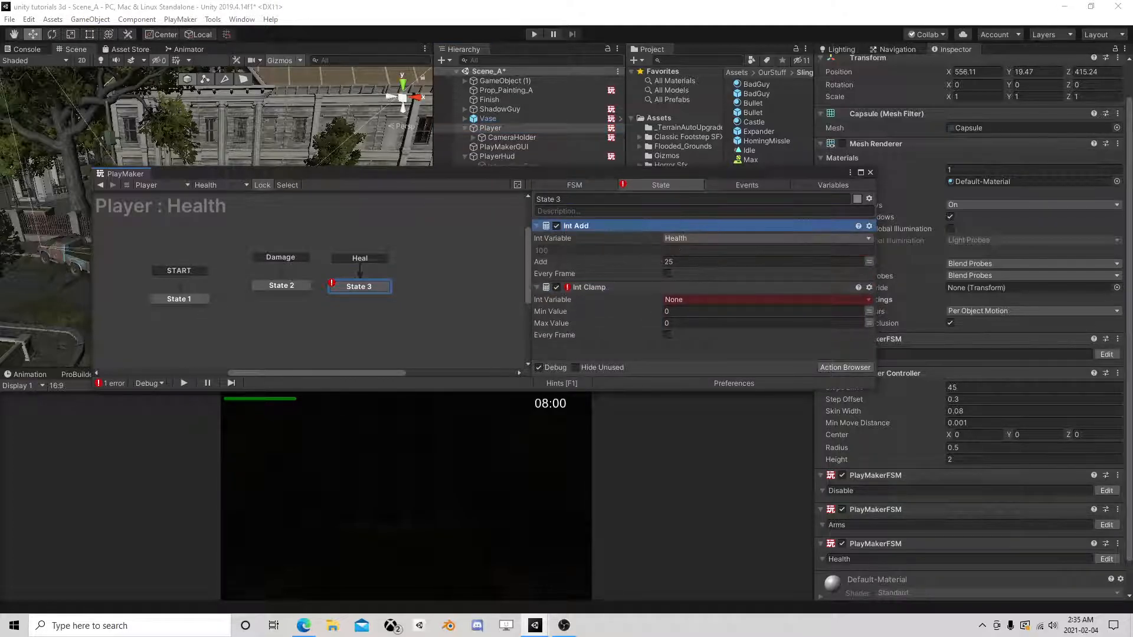
Set Int Clamp to limit the Health variable to a maximum value of 100.
{"action": "left_click", "coordinate": [688, 299]}
{"action": "left_click", "coordinate": [696, 324]}
{"action": "left_click", "coordinate": [743, 335]}
{"action": "type", "text": "100"}
{"action": "scroll", "coordinate": [703, 336], "scroll_direction": "down", "scroll_amount": 1}
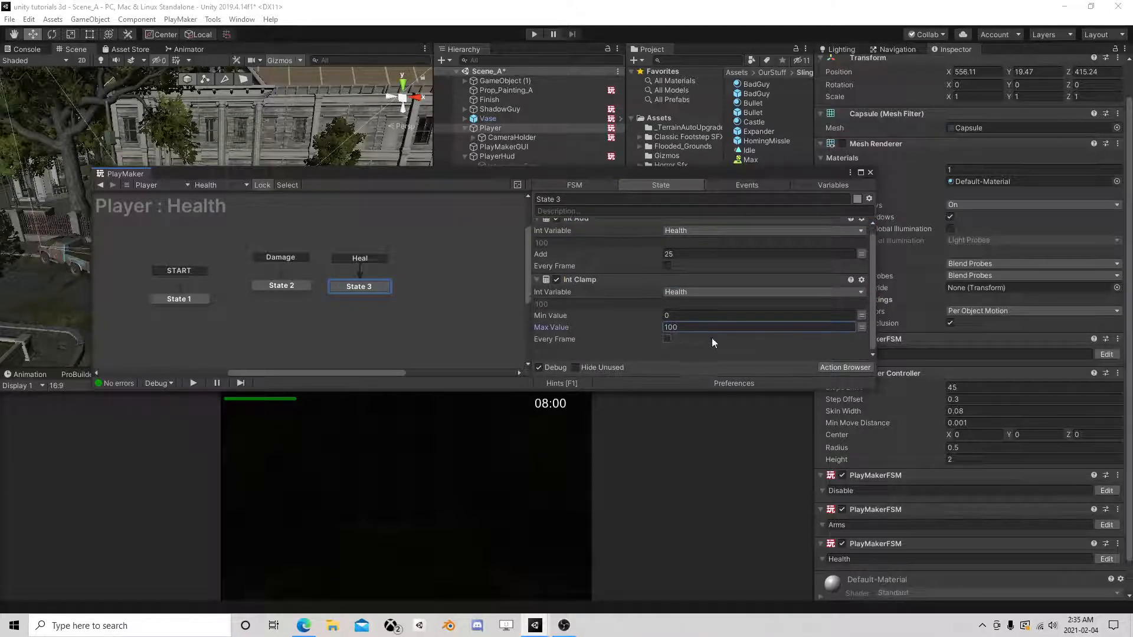
{"action": "left_click", "coordinate": [842, 368]}
{"action": "type", "text": "ui"}
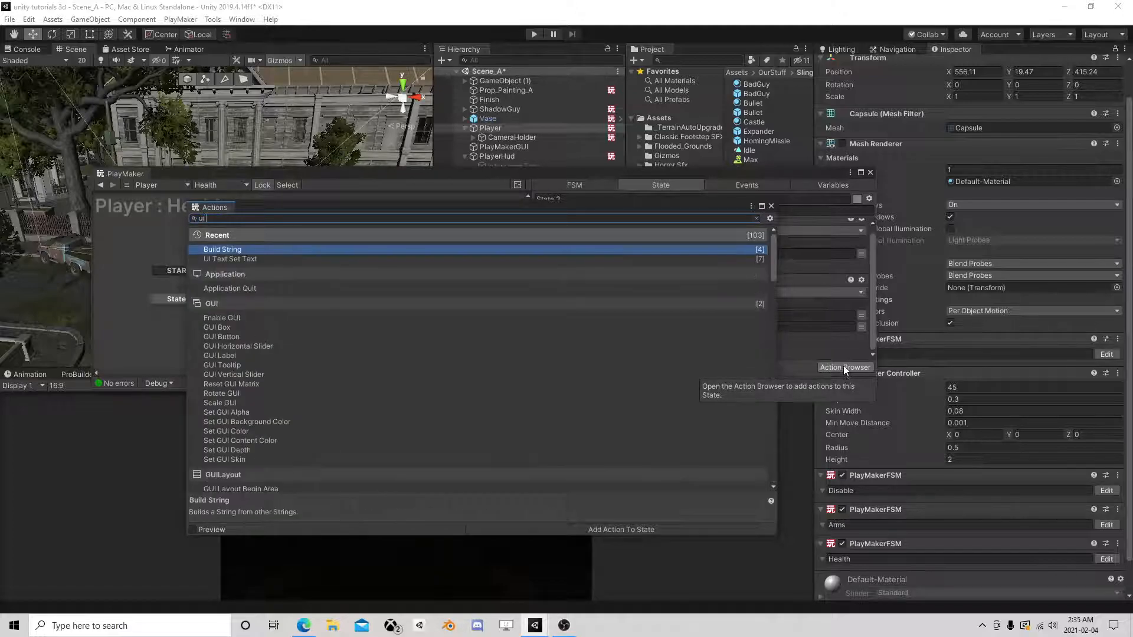
{"action": "type", "text": " text s"}
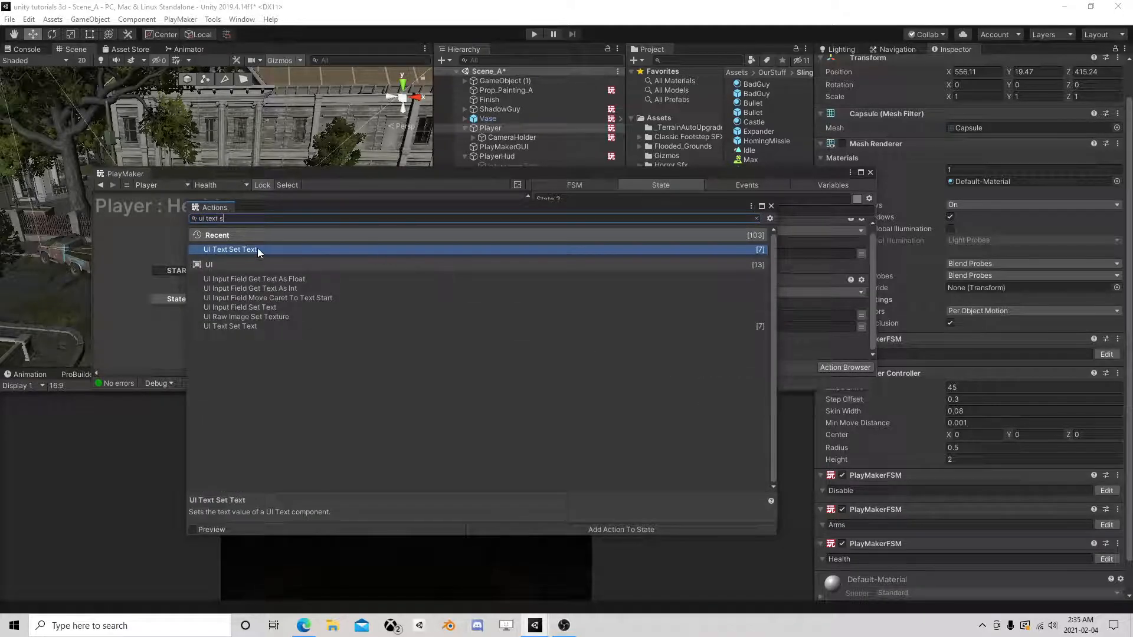
{"action": "double_click", "coordinate": [257, 249]}
{"action": "left_click", "coordinate": [770, 206]}
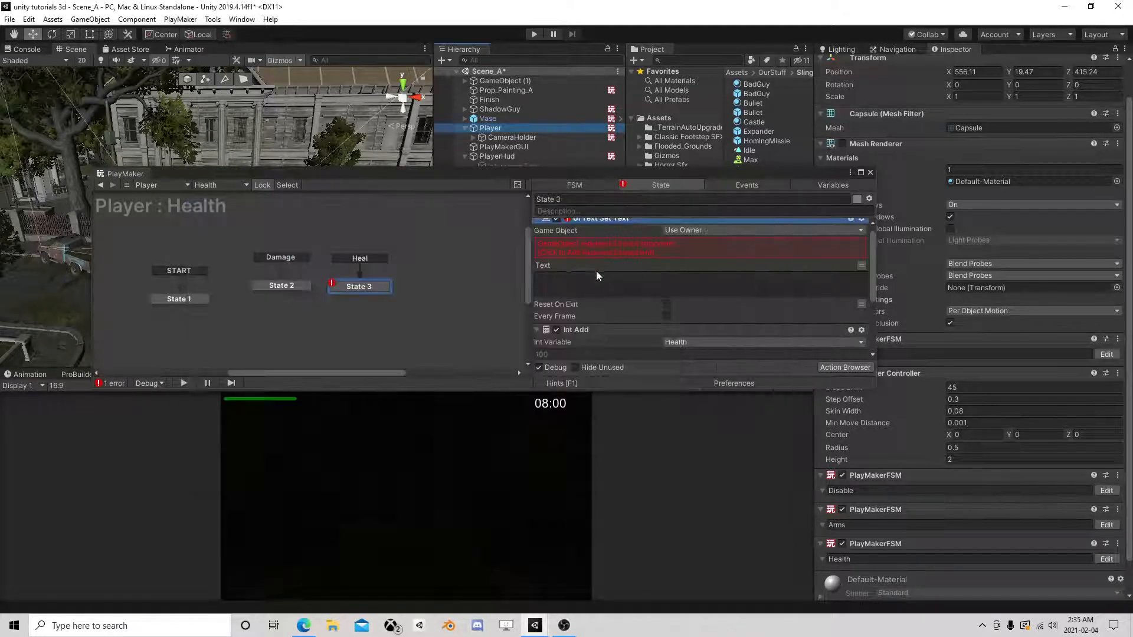
{"action": "scroll", "coordinate": [596, 271], "scroll_direction": "up", "scroll_amount": 1}
{"action": "right_click", "coordinate": [597, 230]}
{"action": "left_click", "coordinate": [652, 360]}
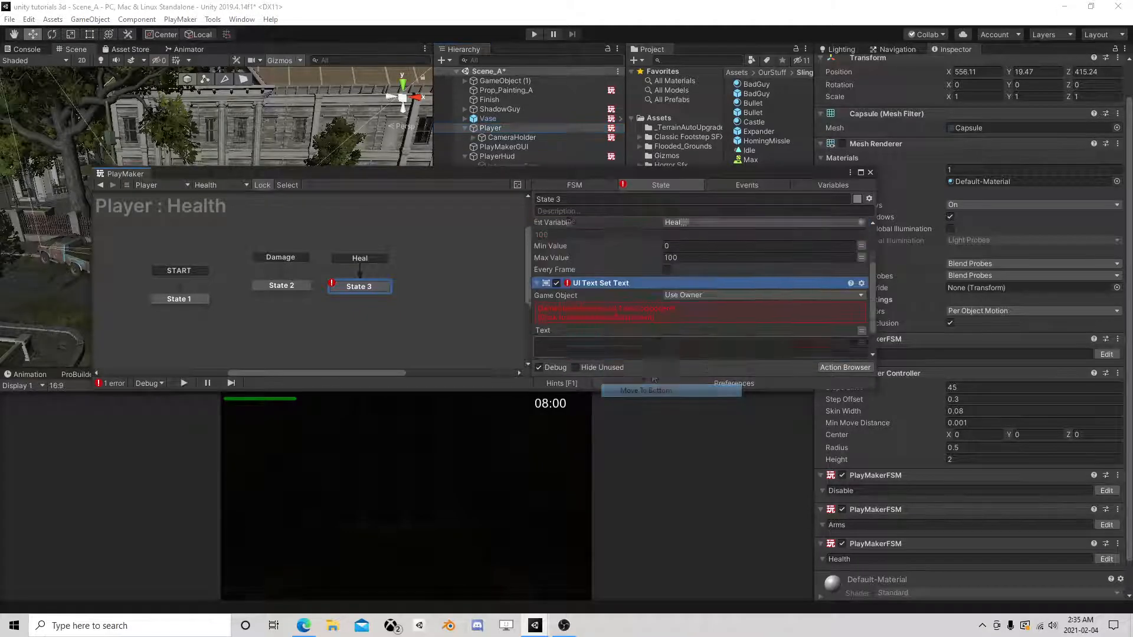
{"action": "left_click", "coordinate": [814, 289]}
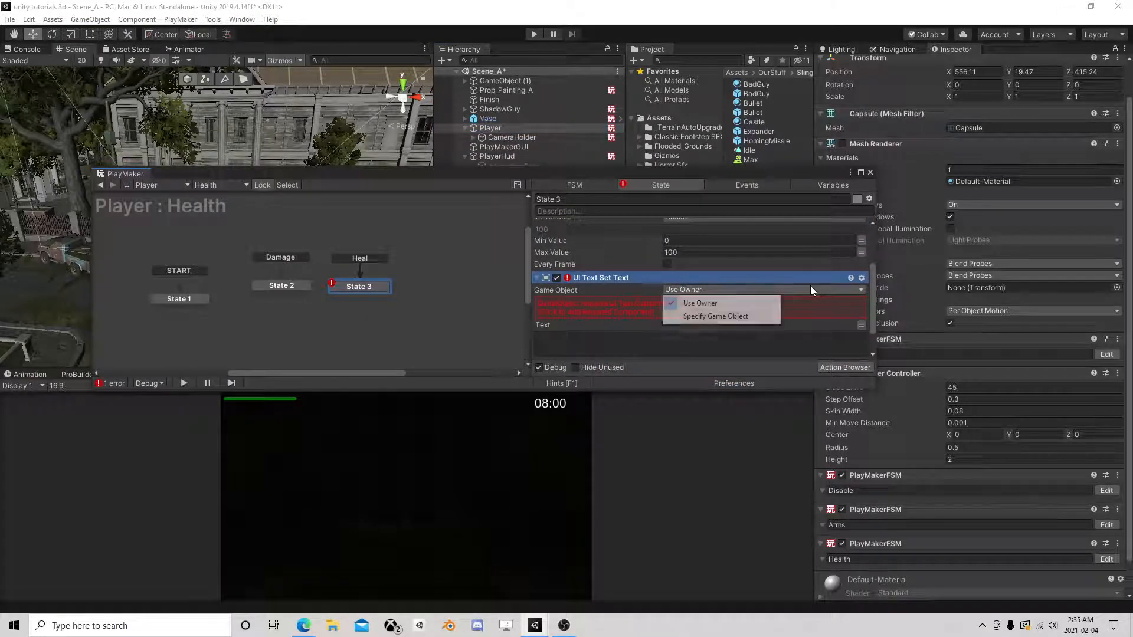
{"action": "left_click", "coordinate": [708, 314]}
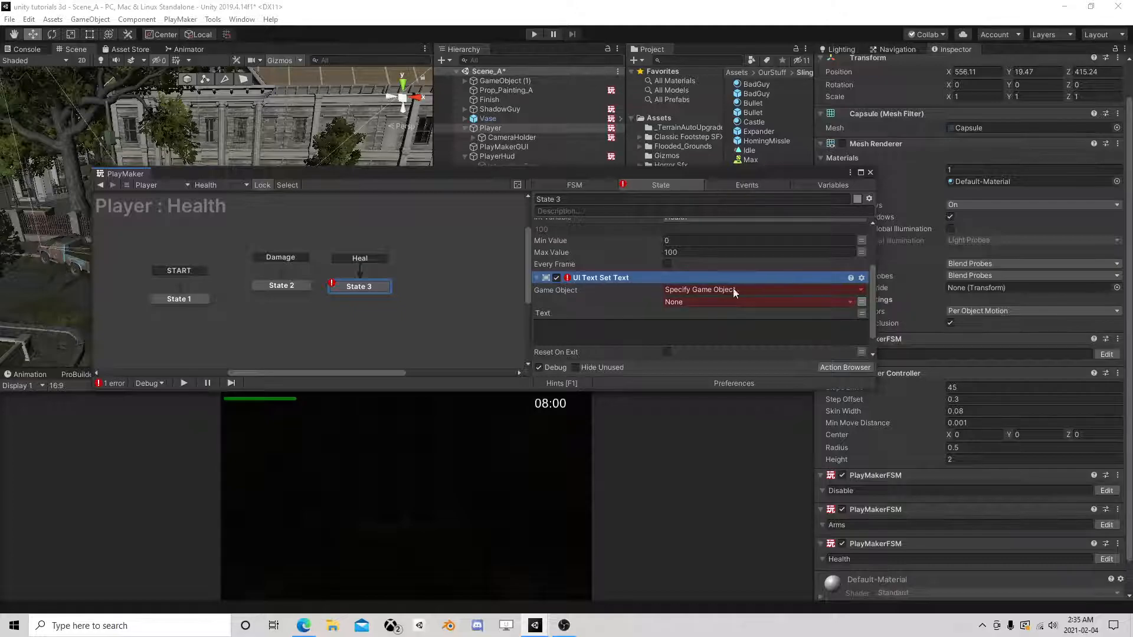
{"action": "right_click", "coordinate": [603, 277]}
{"action": "left_click", "coordinate": [647, 500]}
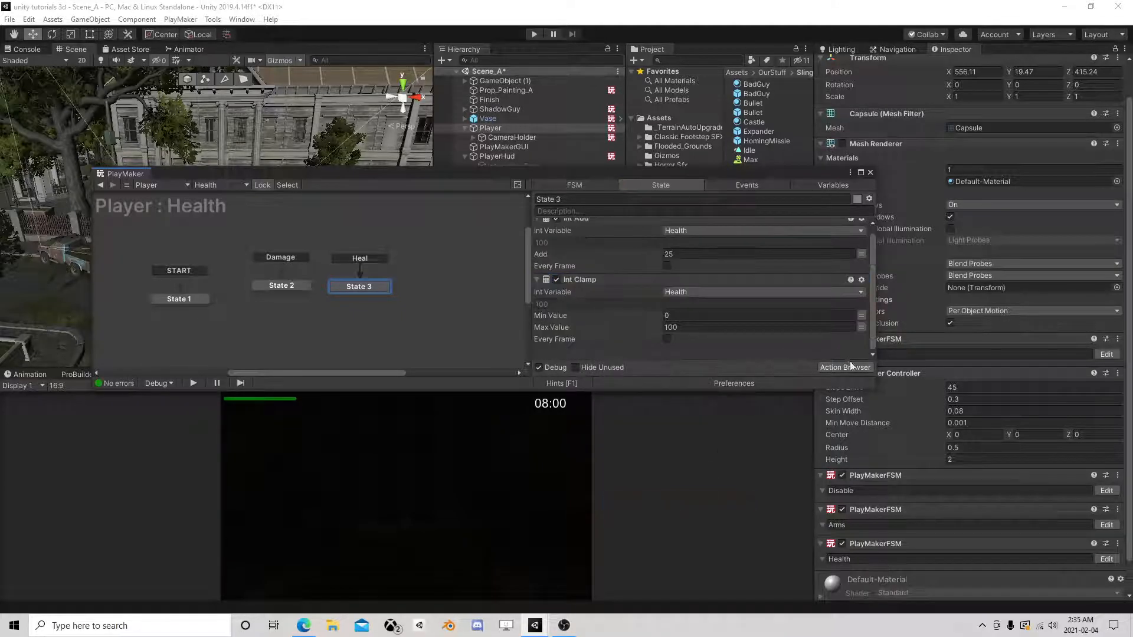
Add the UI Slider Set Value action to State 3.
{"action": "left_click", "coordinate": [845, 367]}
{"action": "type", "text": "ui sli"}
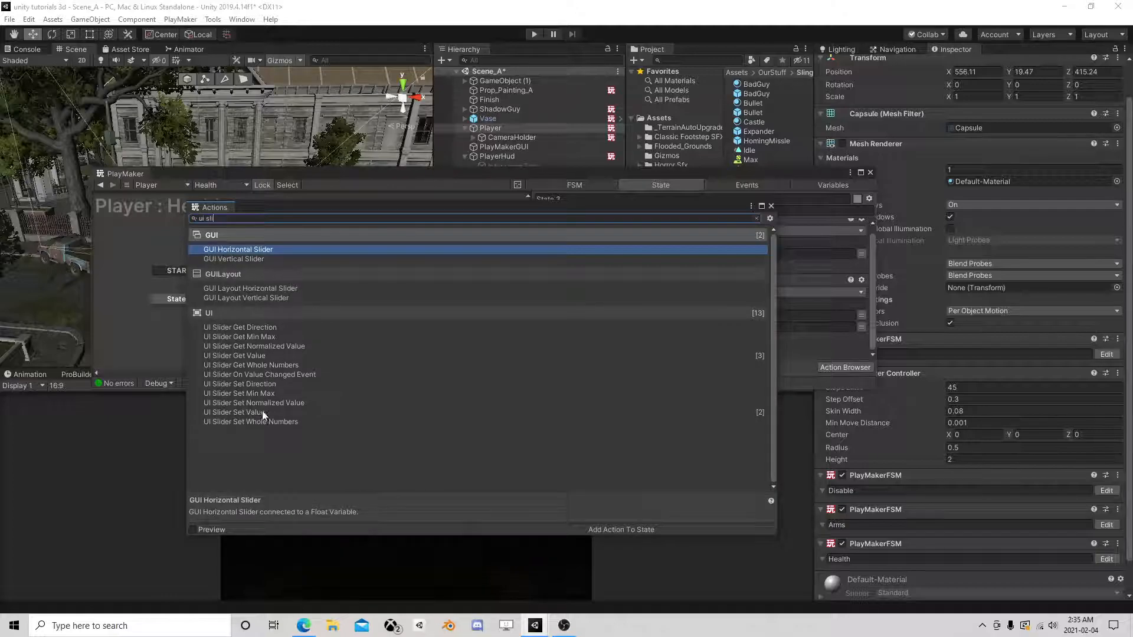
{"action": "double_click", "coordinate": [262, 412]}
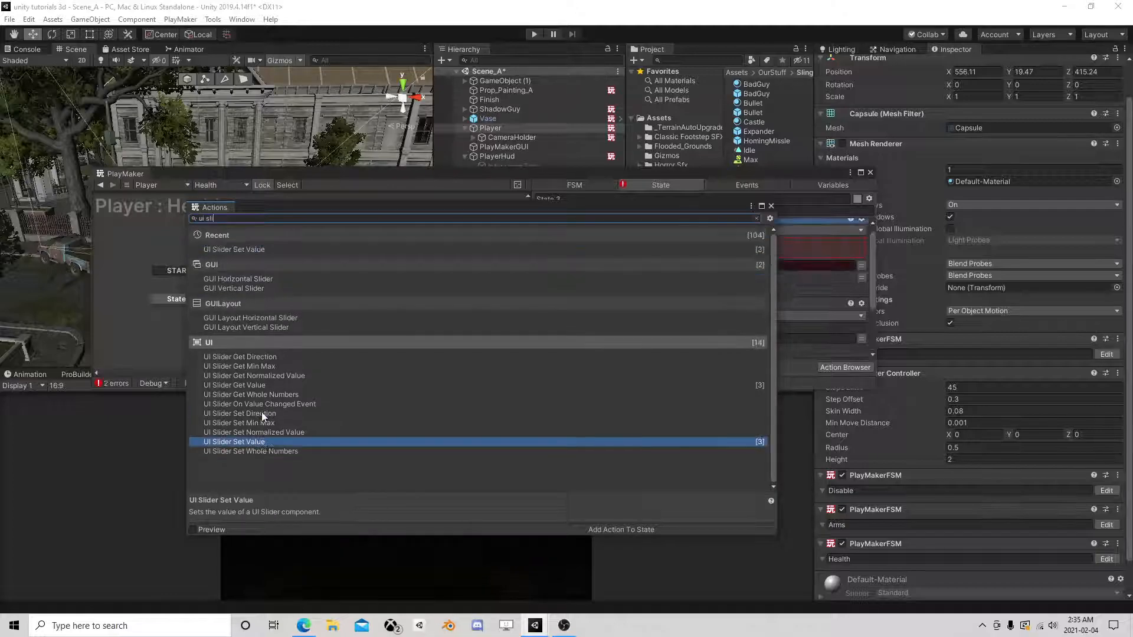
{"action": "left_click", "coordinate": [771, 206]}
Target the Players Health game object in UI Slider Set Value and use the Health variable as its value.
{"action": "left_click", "coordinate": [742, 230]}
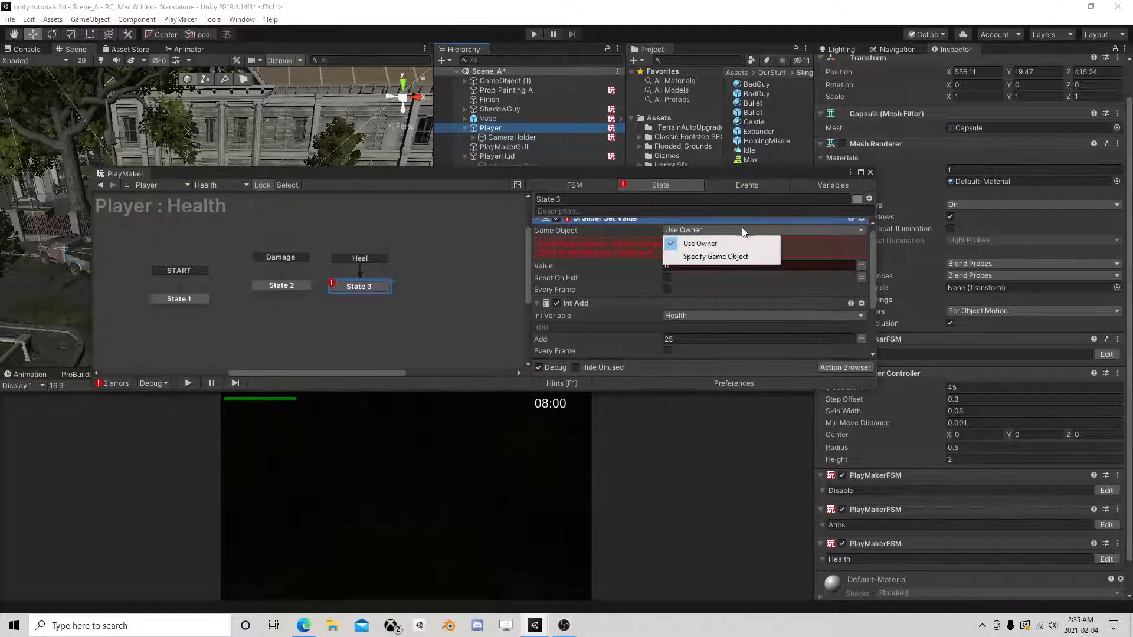
{"action": "left_click", "coordinate": [713, 255]}
{"action": "left_click", "coordinate": [861, 243]}
{"action": "left_click", "coordinate": [812, 242]}
{"action": "mouse_move", "coordinate": [749, 271]}
{"action": "left_click", "coordinate": [824, 268]}
{"action": "left_click", "coordinate": [861, 265]}
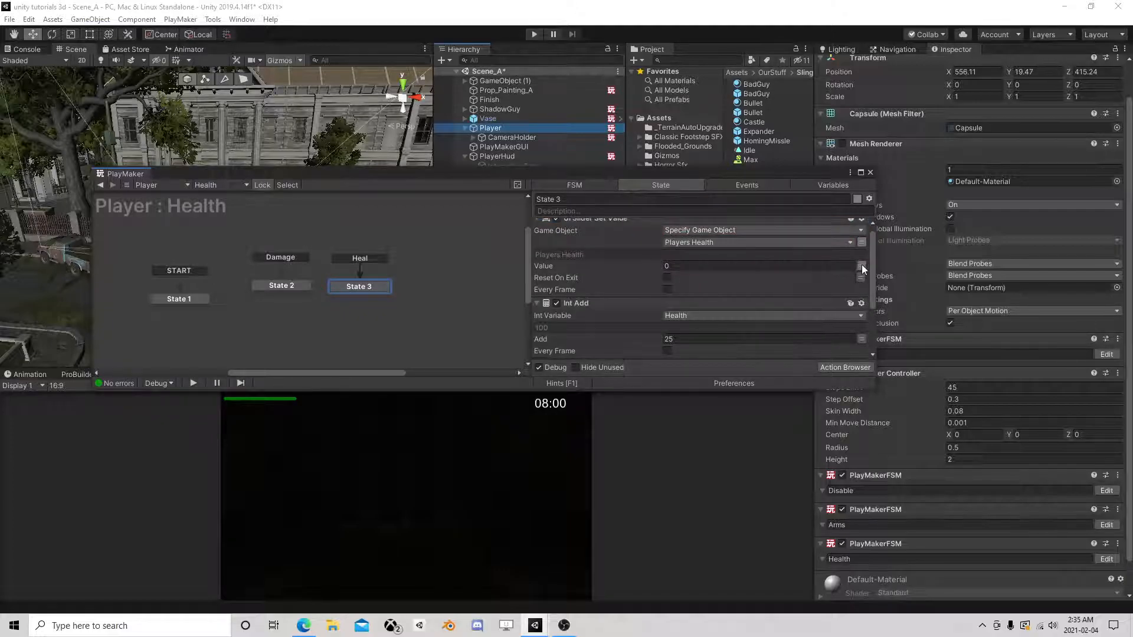
{"action": "left_click", "coordinate": [762, 265]}
{"action": "mouse_move", "coordinate": [724, 293]}
{"action": "left_click", "coordinate": [820, 292]}
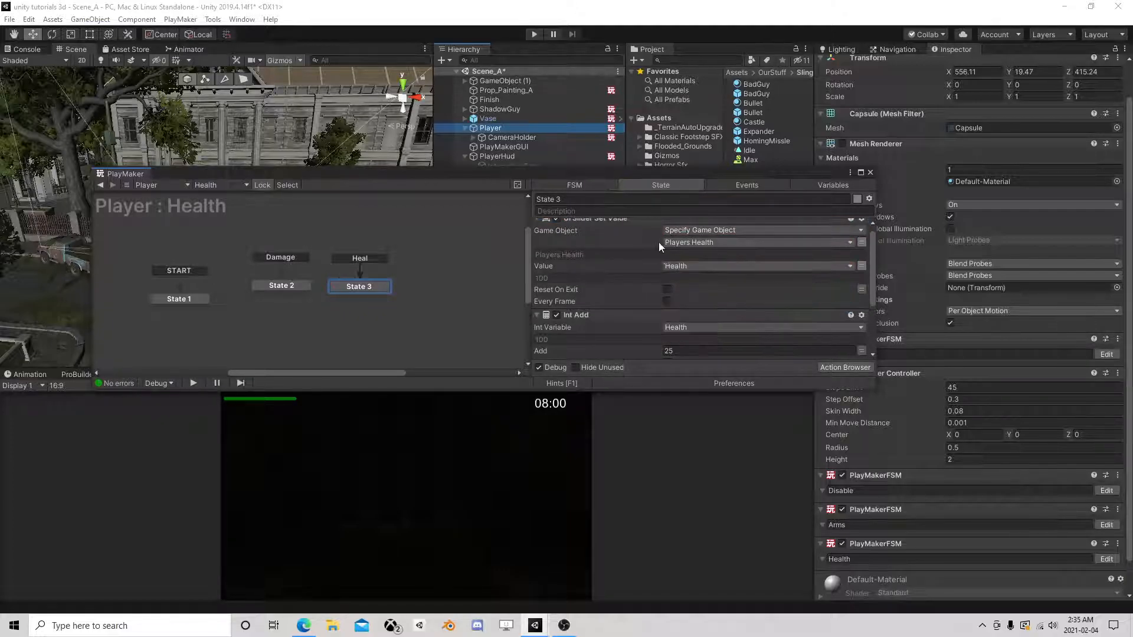
Move UI Slider Set Value to the end of State 3's action list.
{"action": "scroll", "coordinate": [608, 283], "scroll_direction": "up", "scroll_amount": 1}
{"action": "right_click", "coordinate": [599, 228]}
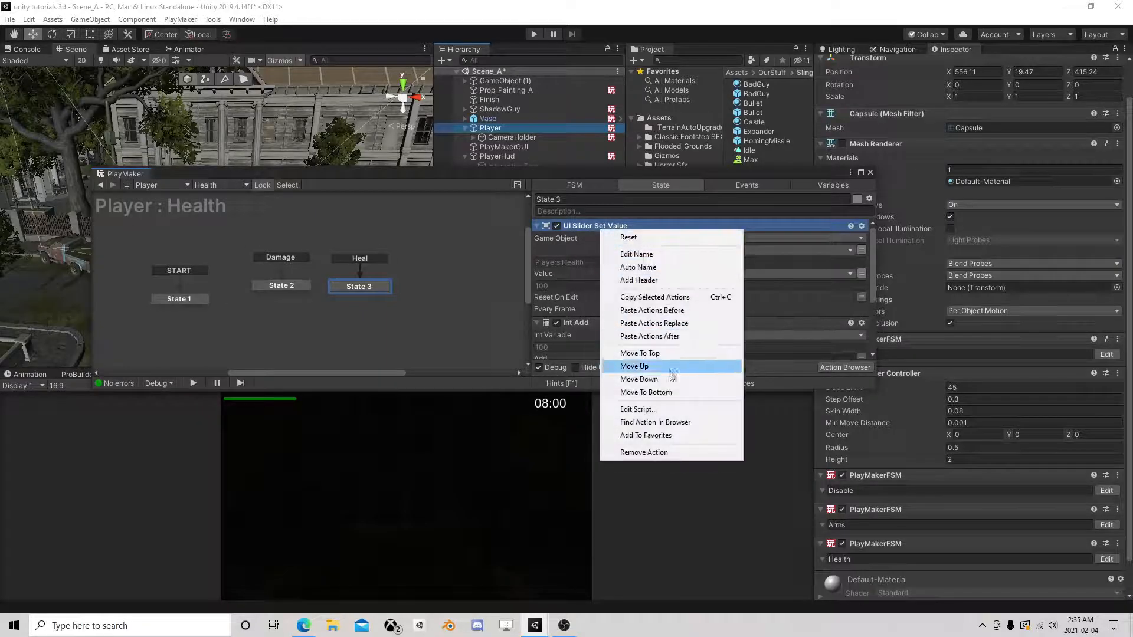
{"action": "left_click", "coordinate": [666, 393]}
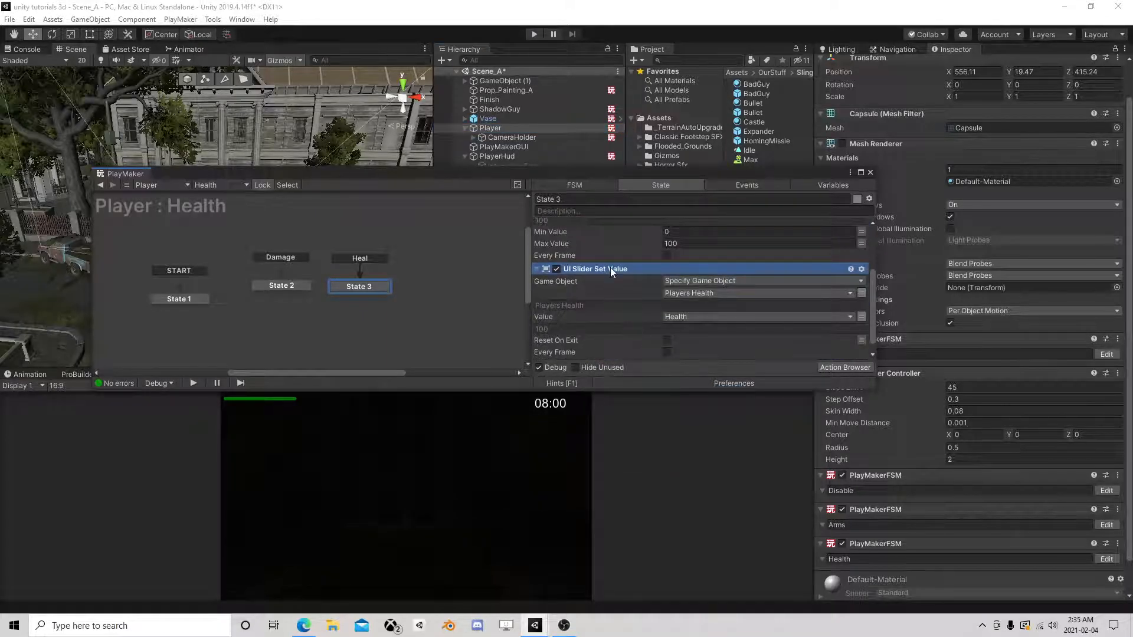
Copy the UI Slider Set Value action from State 3 and paste it into State 2.
{"action": "right_click", "coordinate": [610, 268]}
{"action": "left_click", "coordinate": [682, 334]}
{"action": "left_click", "coordinate": [299, 287]}
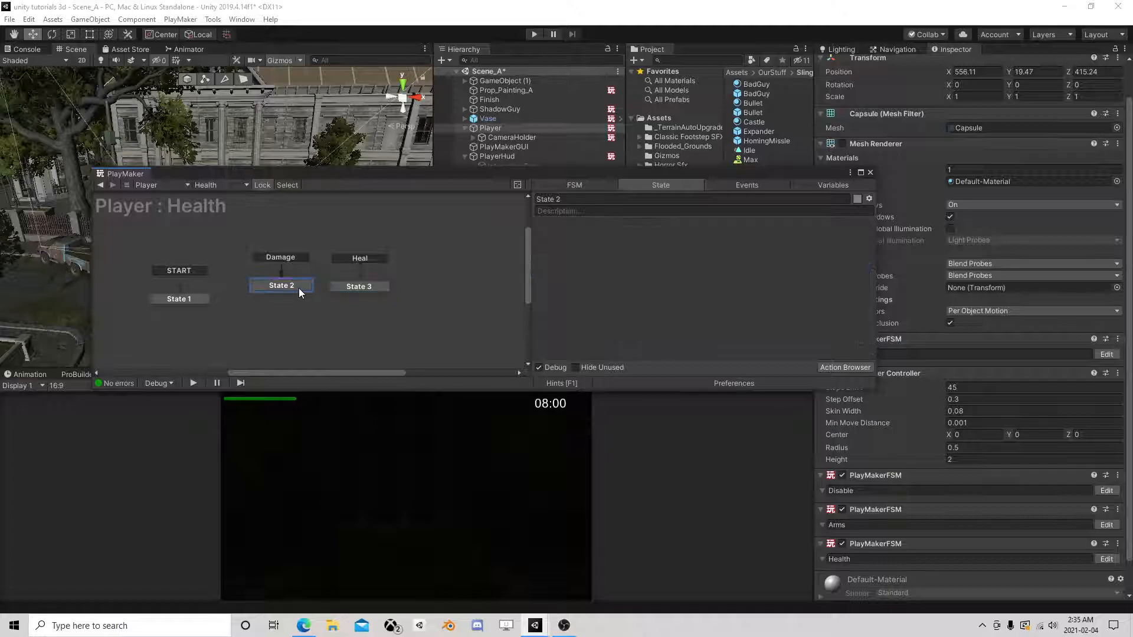
{"action": "right_click", "coordinate": [597, 281]}
{"action": "left_click", "coordinate": [667, 387]}
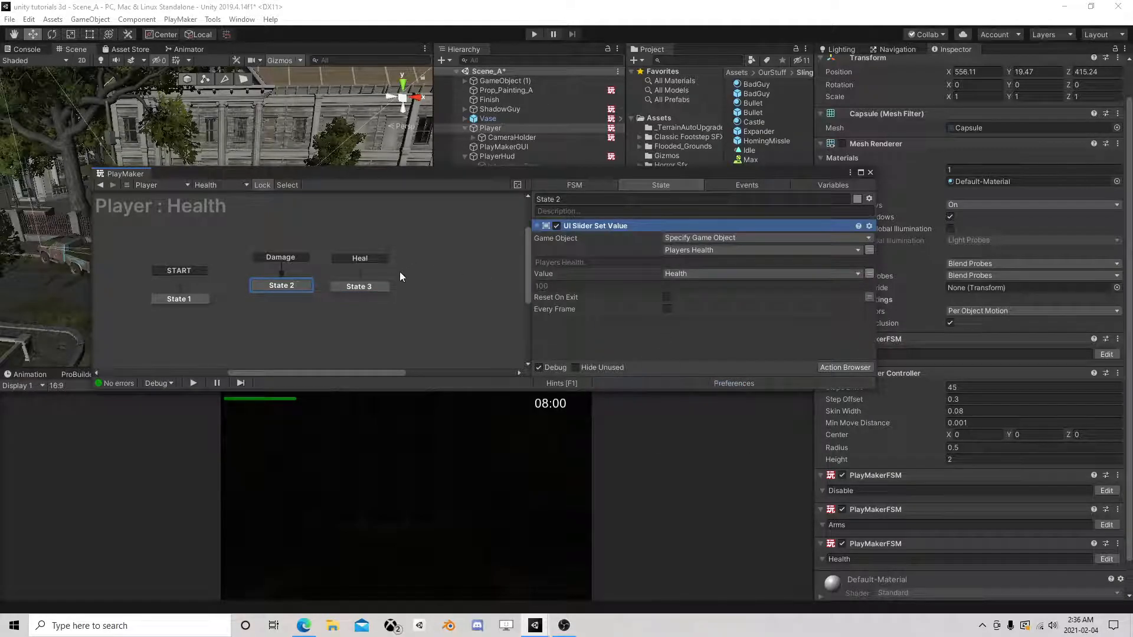
Copy Int Add and Int Clamp from State 3 and paste them before UI Slider Set Value in State 2.
{"action": "left_click", "coordinate": [378, 288]}
{"action": "left_click", "coordinate": [589, 226]}
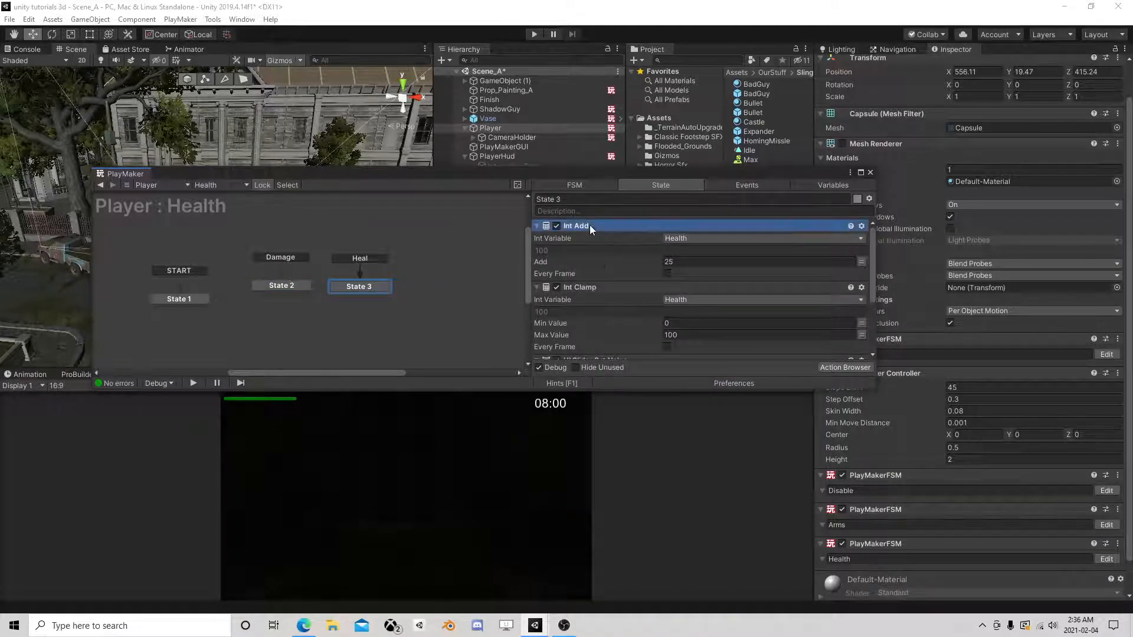
{"action": "left_click", "coordinate": [602, 288], "text": "shift"}
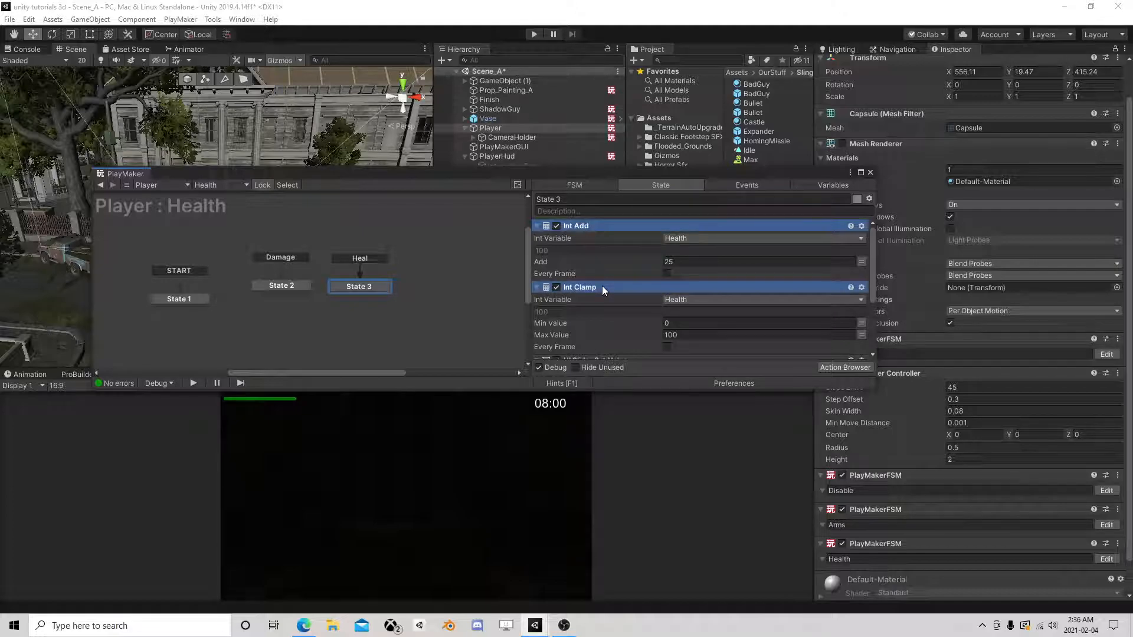
{"action": "left_click", "coordinate": [583, 225]}
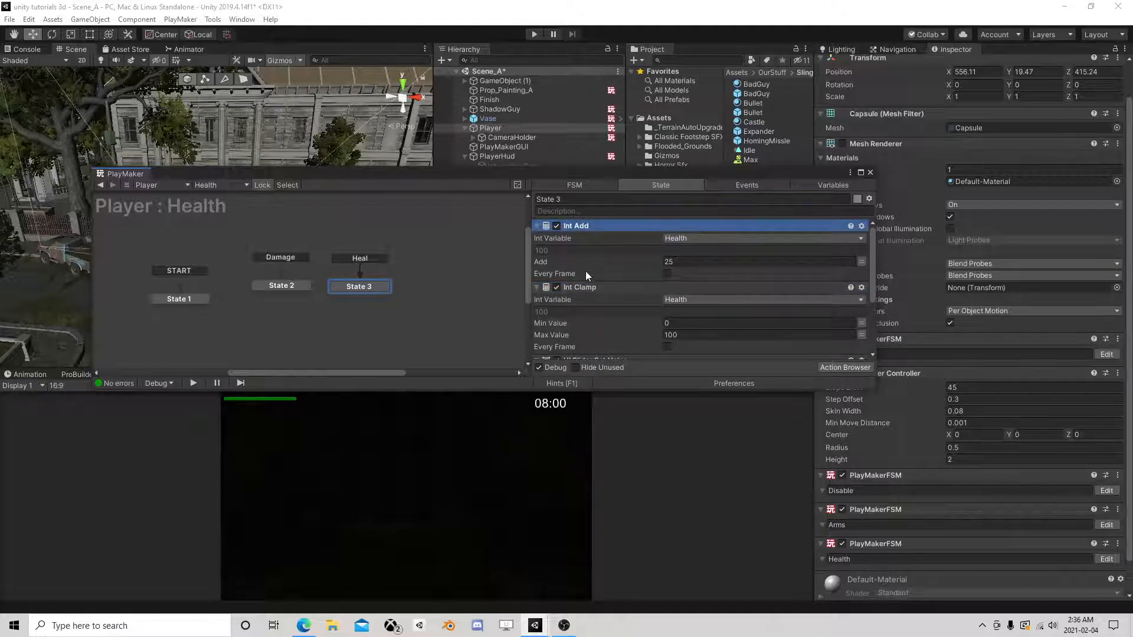
{"action": "left_click", "coordinate": [590, 287], "text": "shift"}
{"action": "right_click", "coordinate": [591, 288]}
{"action": "left_click", "coordinate": [649, 352]}
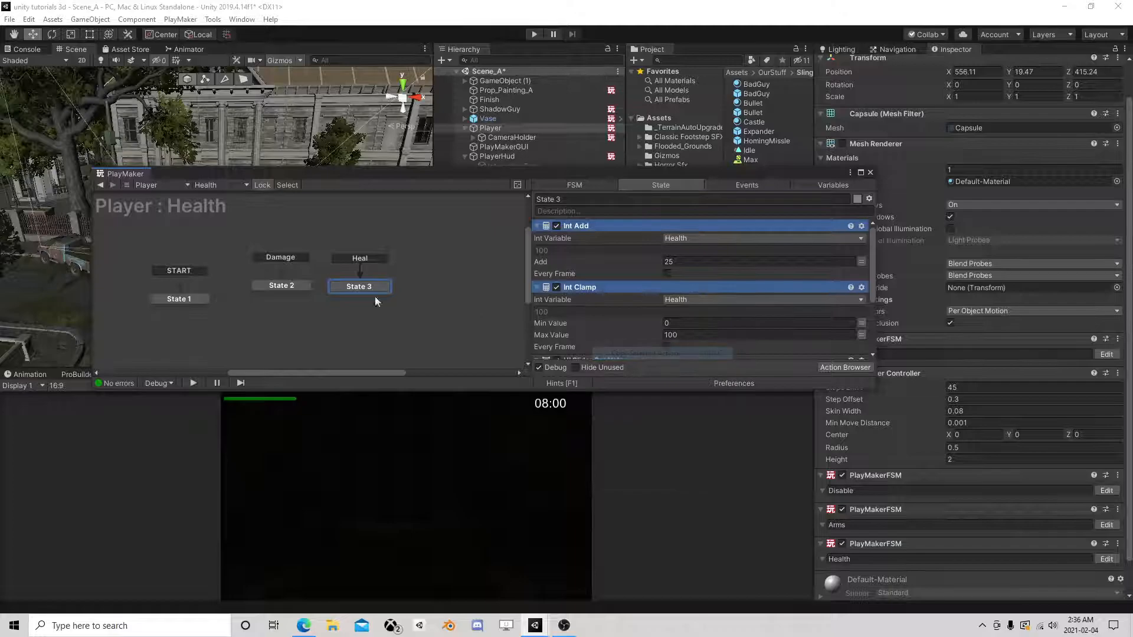
{"action": "left_click", "coordinate": [282, 285]}
{"action": "right_click", "coordinate": [594, 227]}
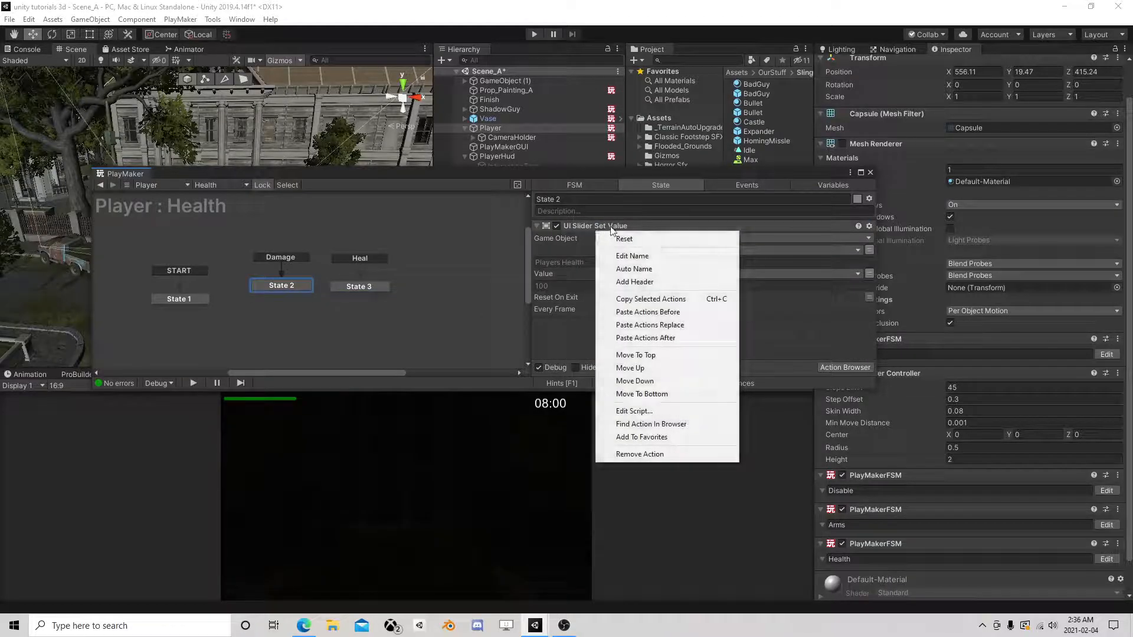
{"action": "left_click", "coordinate": [652, 310]}
Use a new variable named NewDamge as the Add amount of State 2's Int Add action.
{"action": "left_click", "coordinate": [689, 264]}
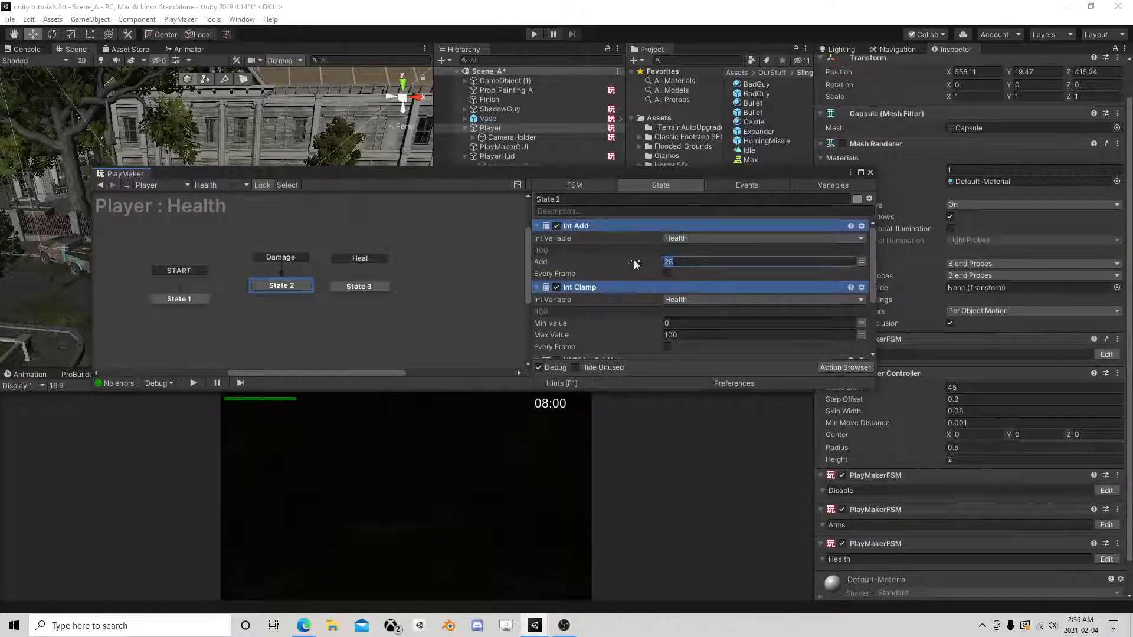
{"action": "left_click", "coordinate": [861, 261]}
{"action": "left_click", "coordinate": [761, 262]}
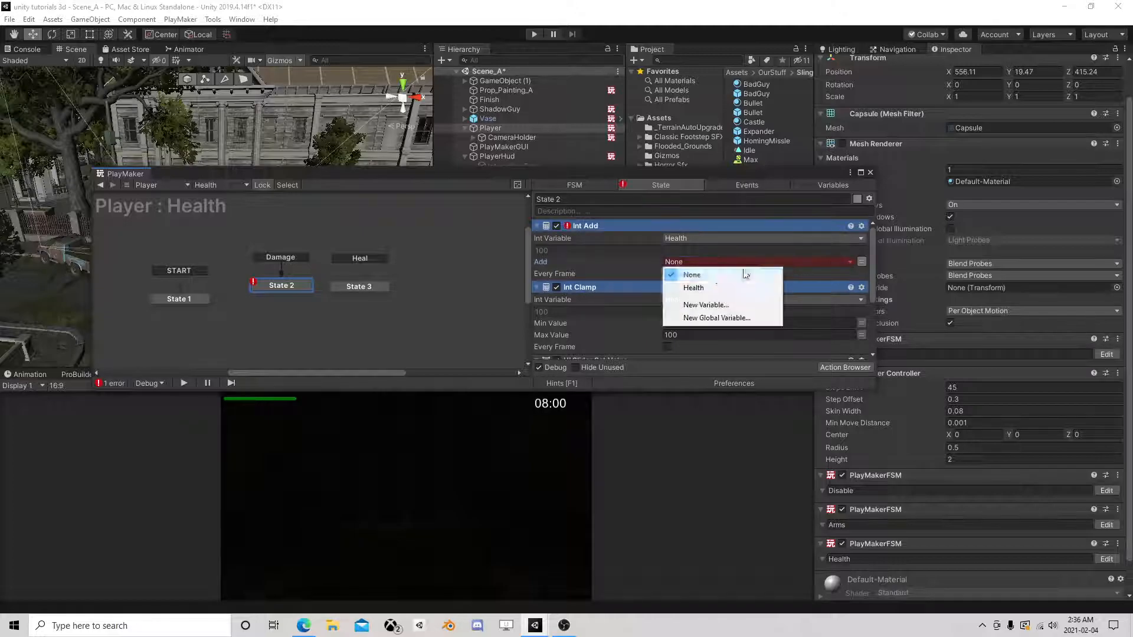
{"action": "left_click", "coordinate": [707, 303]}
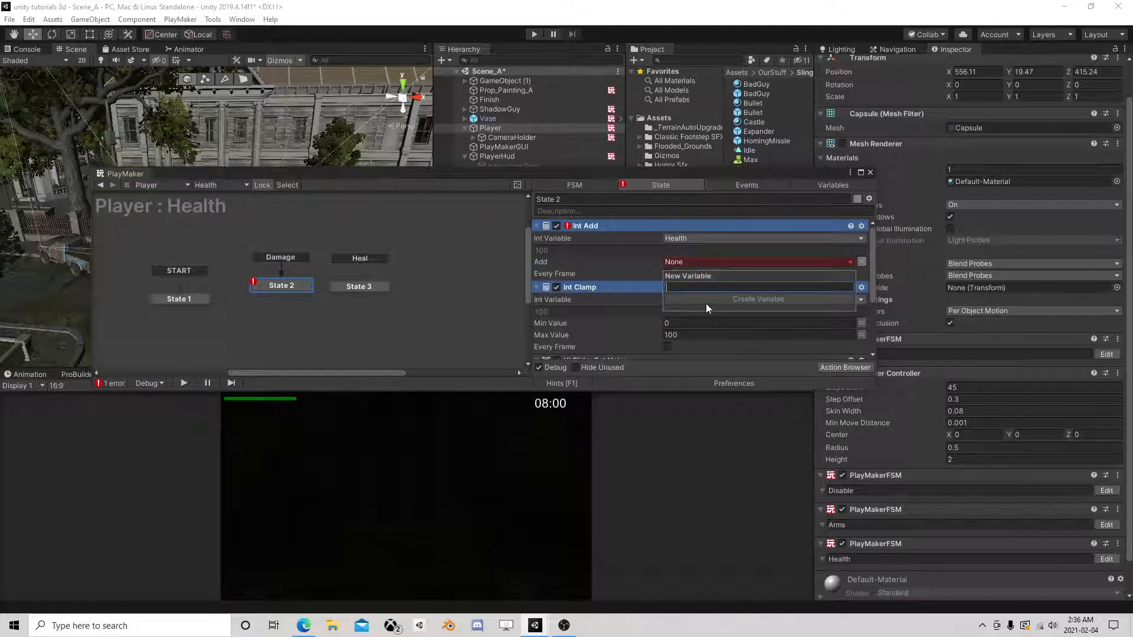
{"action": "type", "text": "NewDamge"}
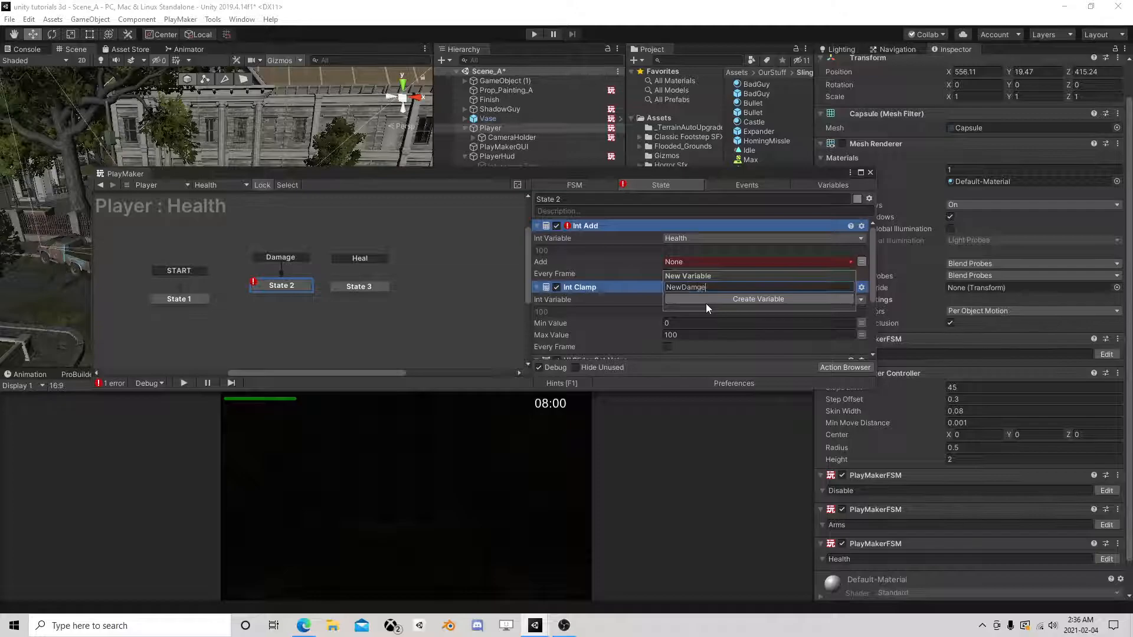
{"action": "left_click", "coordinate": [706, 302]}
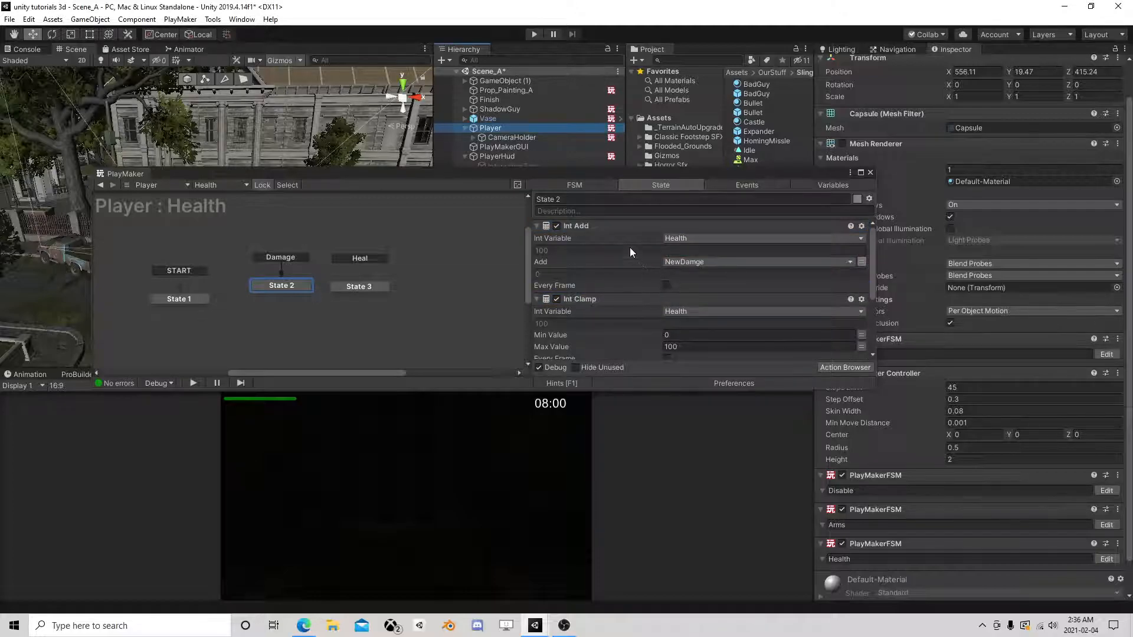
Insert a Get Event Int Data action before Int Add in State 2 and store its data in NewDamge.
{"action": "left_click", "coordinate": [577, 225]}
{"action": "left_click", "coordinate": [845, 367]}
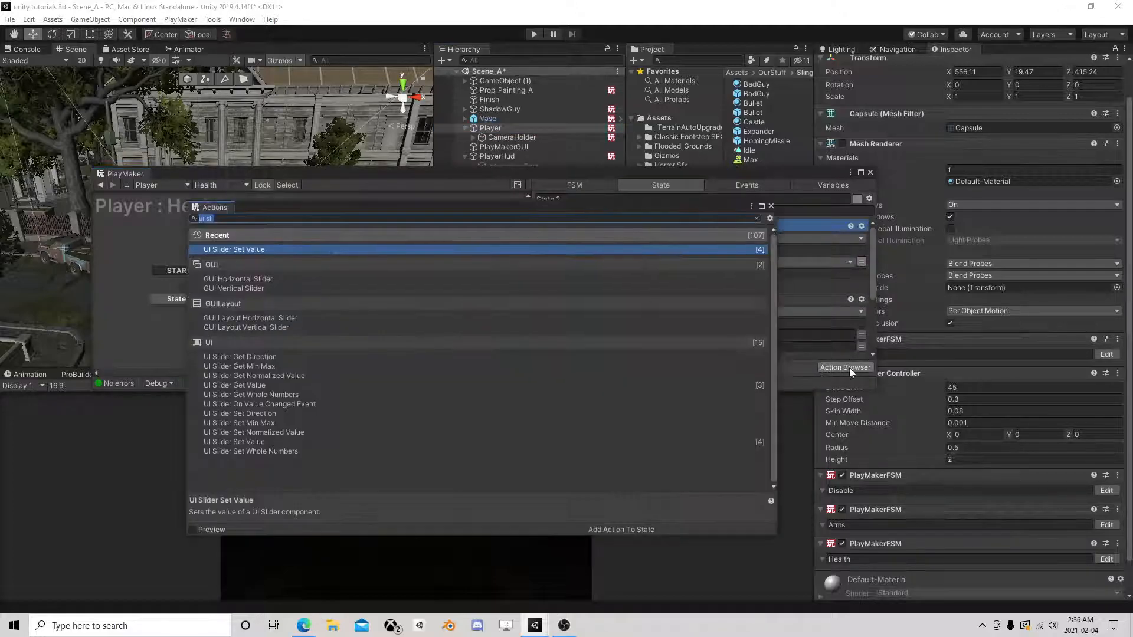
{"action": "type", "text": "get event int"}
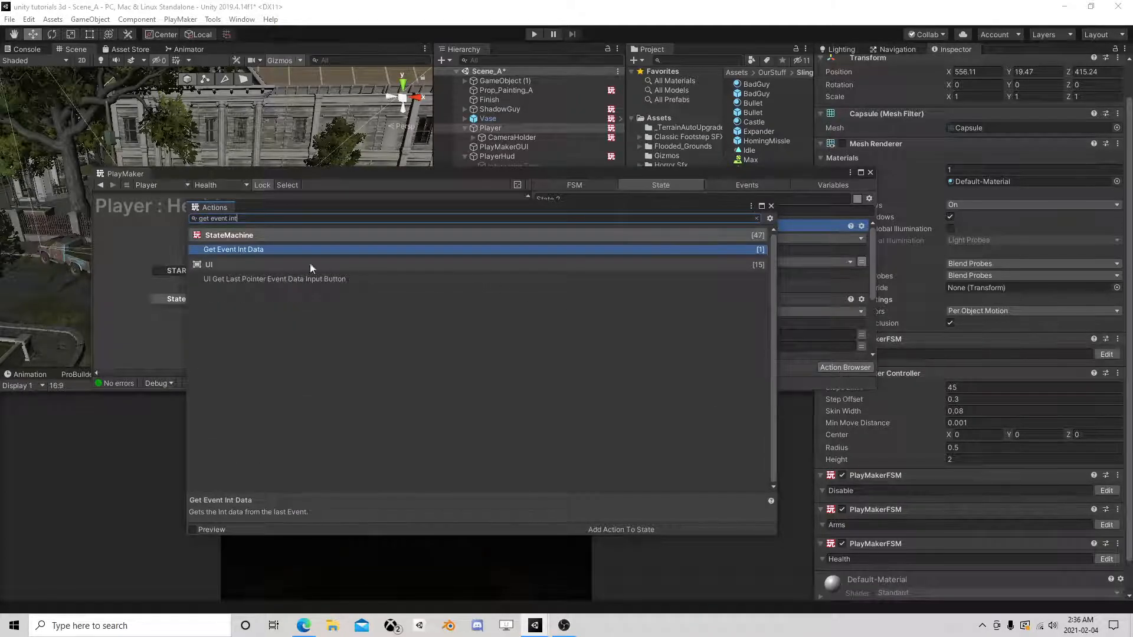
{"action": "double_click", "coordinate": [264, 250]}
{"action": "left_click", "coordinate": [771, 206]}
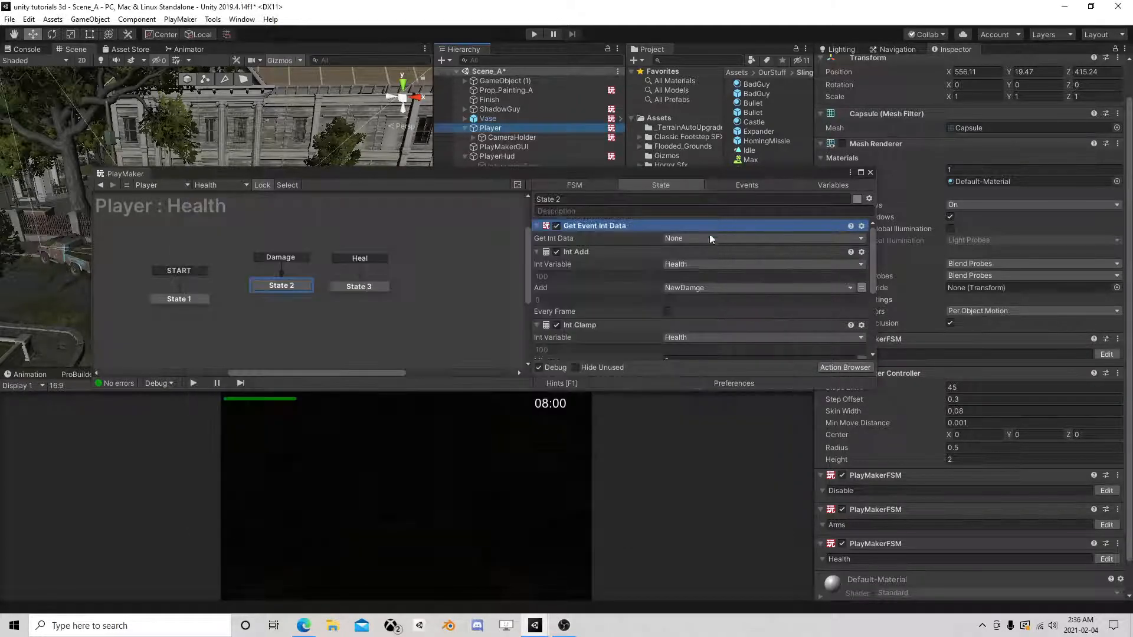
{"action": "left_click", "coordinate": [694, 238]}
{"action": "left_click", "coordinate": [734, 275]}
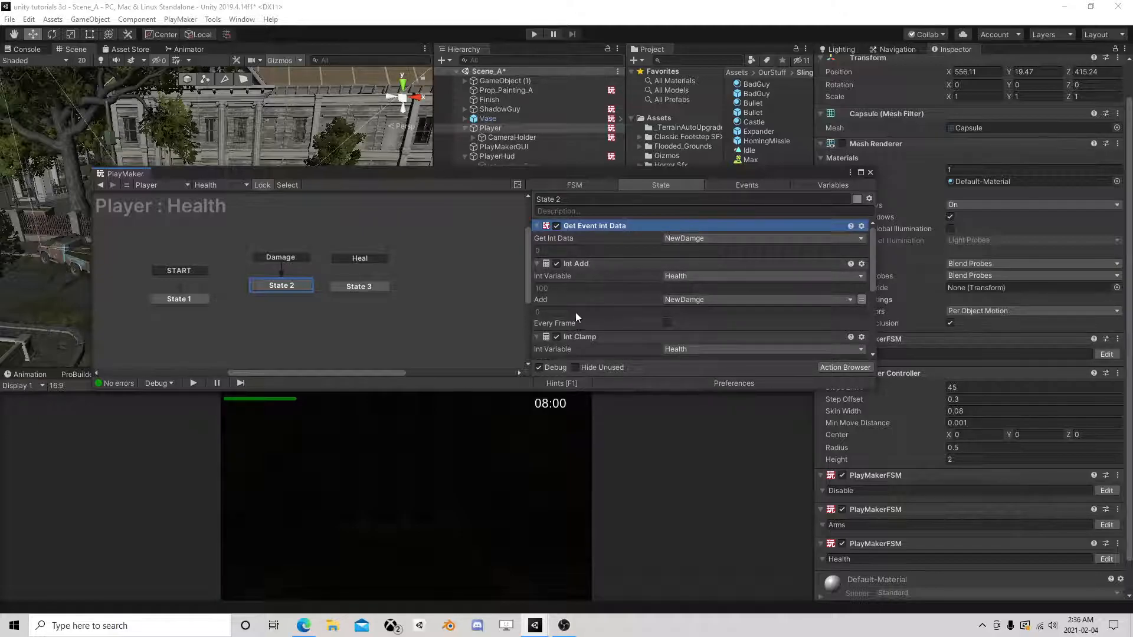
Close the PlayMaker editor window and return to the scene around the Player.
{"action": "left_click", "coordinate": [871, 173]}
{"action": "scroll", "coordinate": [260, 292], "scroll_direction": "up", "scroll_amount": 5}
{"action": "right_click_drag", "start_coordinate": [260, 292], "coordinate": [150, 186]}
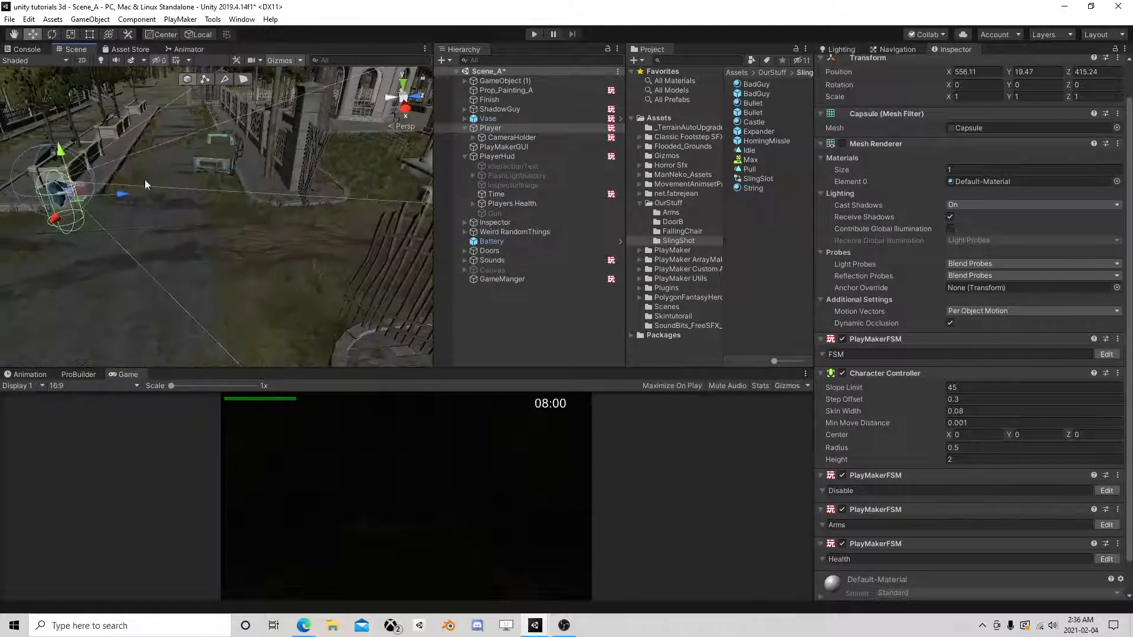
Add a 3D cube to the scene and place it on the ground by the fence near the Player.
{"action": "left_click", "coordinate": [89, 19]}
{"action": "mouse_move", "coordinate": [114, 55]}
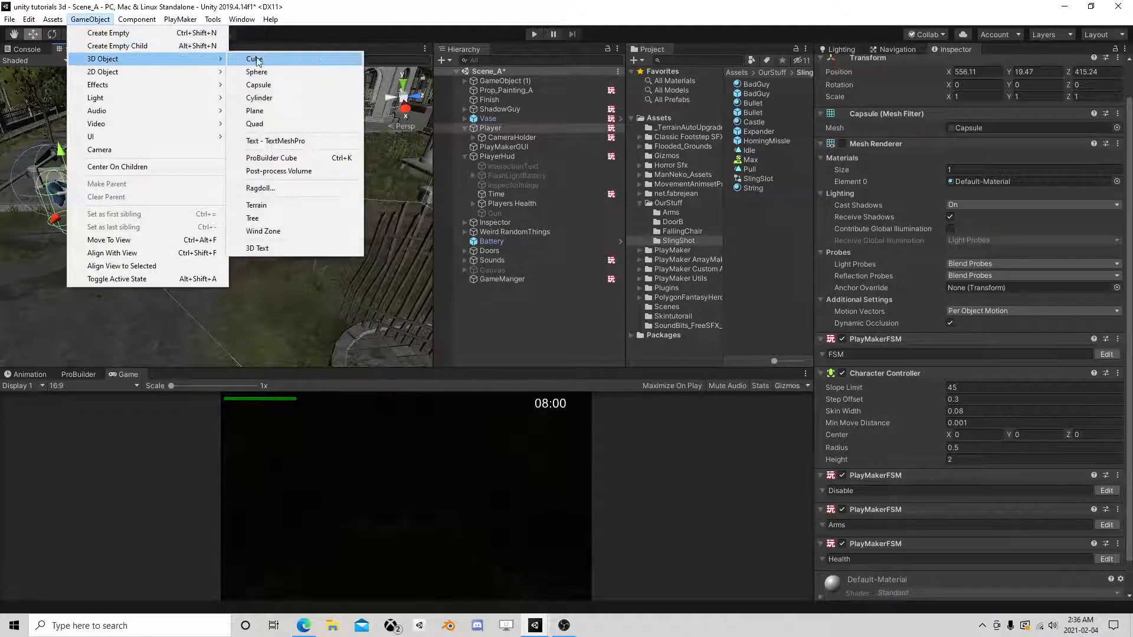
{"action": "left_click", "coordinate": [251, 59]}
{"action": "left_click_drag", "start_coordinate": [230, 182], "coordinate": [292, 229]}
{"action": "mouse_move", "coordinate": [302, 190]}
{"action": "left_mouse_down"}
{"action": "mouse_move", "coordinate": [297, 278]}
{"action": "mouse_move", "coordinate": [288, 205]}
{"action": "left_mouse_up"}
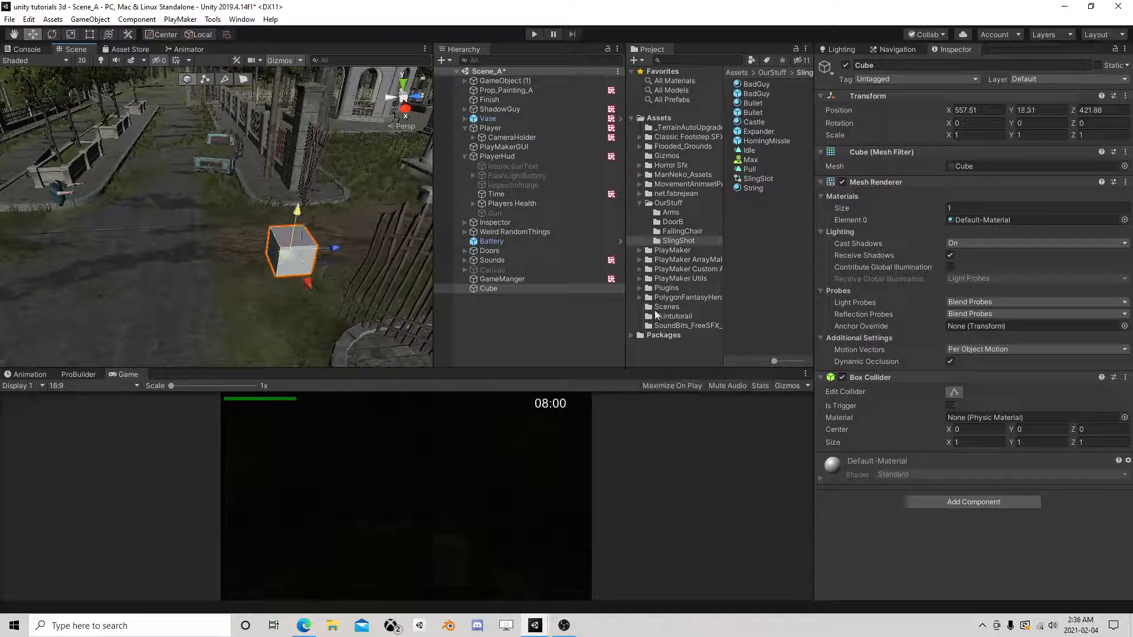
Make the cube's Box Collider a trigger and add a PlayMakerFSM component to the cube.
{"action": "left_click", "coordinate": [950, 406]}
{"action": "left_click", "coordinate": [961, 503]}
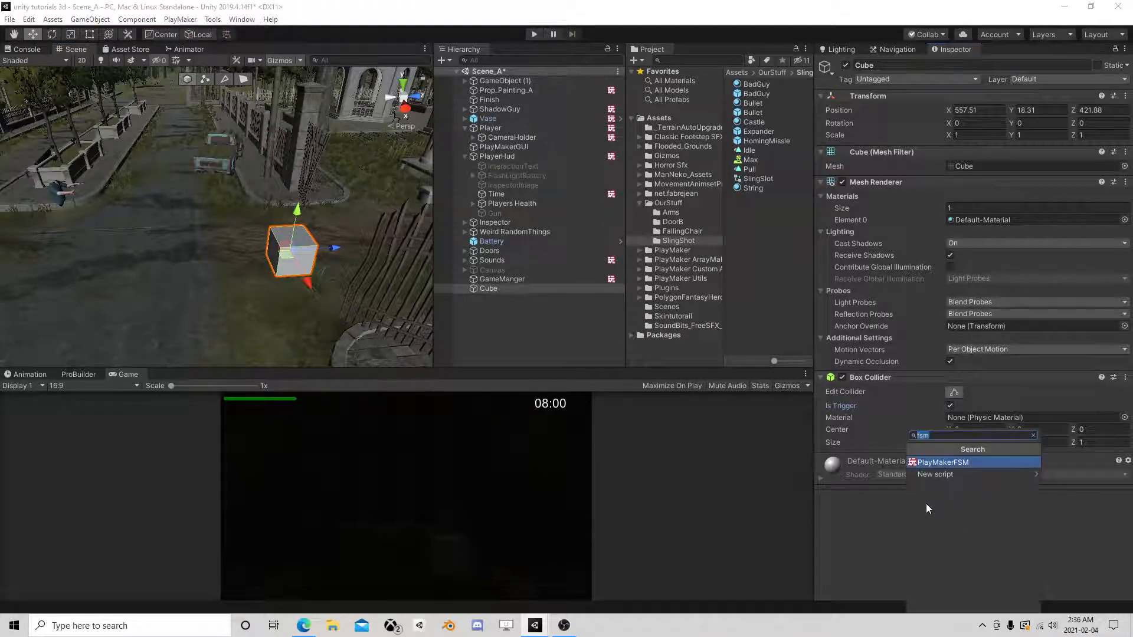
{"action": "left_click", "coordinate": [943, 462]}
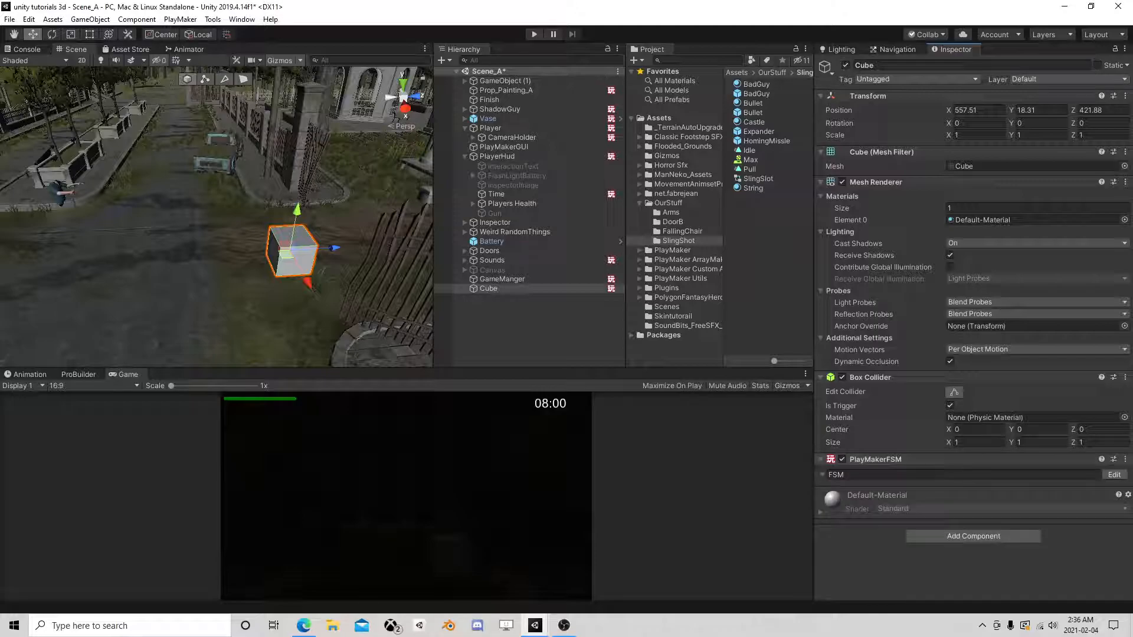
Add a Trigger Event action to State 1 of the Cube's FSM.
{"action": "left_click", "coordinate": [1114, 475]}
{"action": "left_click", "coordinate": [835, 367]}
{"action": "type", "text": "trigger"}
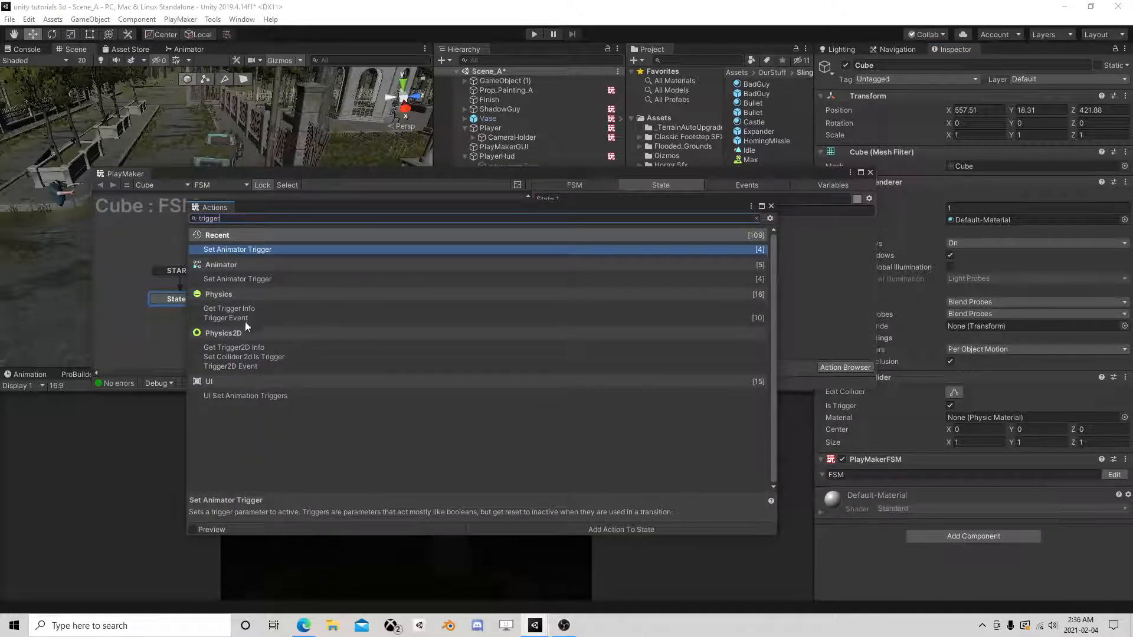
{"action": "double_click", "coordinate": [246, 318]}
{"action": "left_click", "coordinate": [771, 206]}
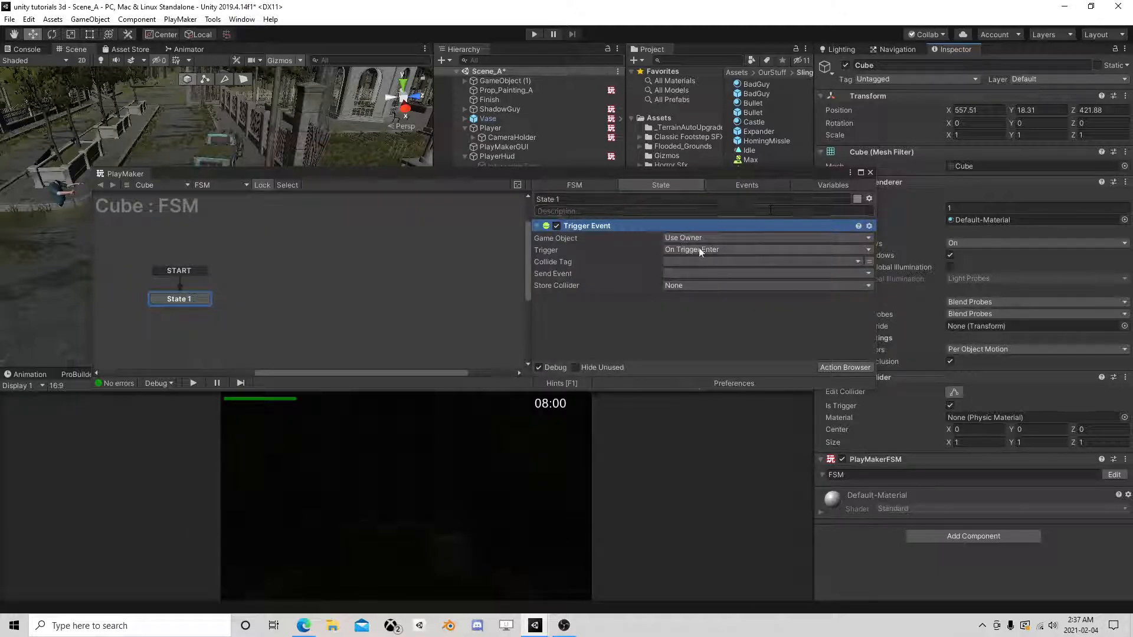
Set the Trigger Event's Collide Tag to Player and have it send a new event named hit.
{"action": "left_click", "coordinate": [680, 261]}
{"action": "left_click", "coordinate": [731, 346]}
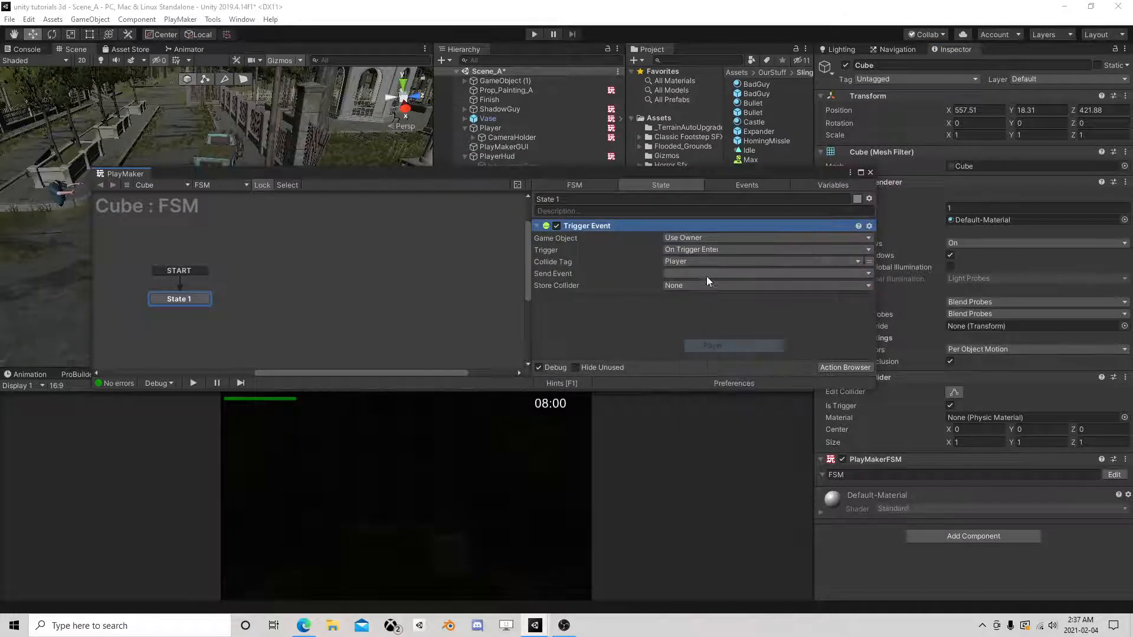
{"action": "left_click", "coordinate": [711, 275]}
{"action": "left_click", "coordinate": [707, 346]}
{"action": "type", "text": "hit"}
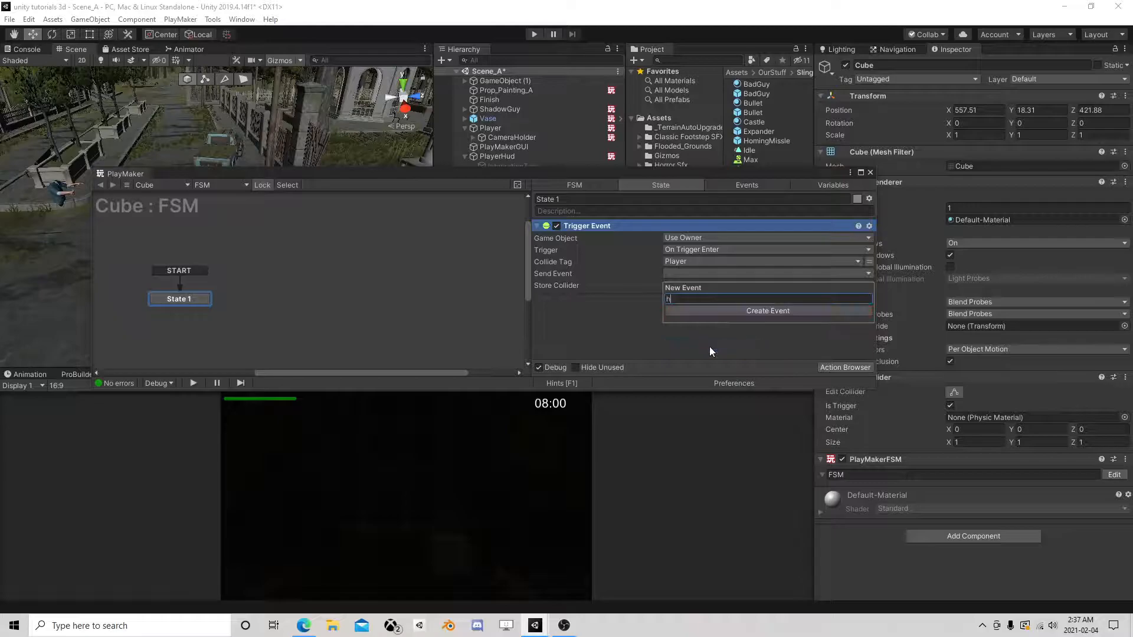
{"action": "left_click", "coordinate": [729, 313]}
Store the Trigger Event's collider in a new variable named player.
{"action": "left_click", "coordinate": [682, 287]}
{"action": "left_click", "coordinate": [697, 326]}
{"action": "type", "text": "playe"}
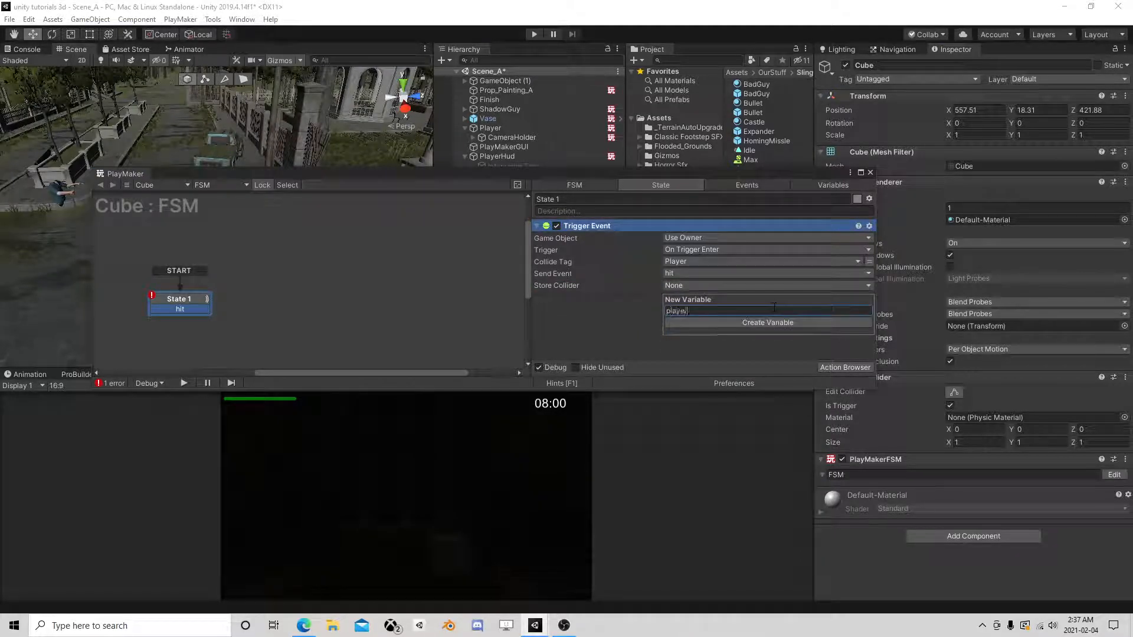
{"action": "type", "text": "r"}
{"action": "key", "text": "Return"}
Add State 2, link State 1's hit transition to it, and link a FINISHED transition back to State 1.
{"action": "right_click", "coordinate": [257, 288]}
{"action": "left_click", "coordinate": [276, 296]}
{"action": "left_click_drag", "start_coordinate": [198, 311], "coordinate": [285, 295]}
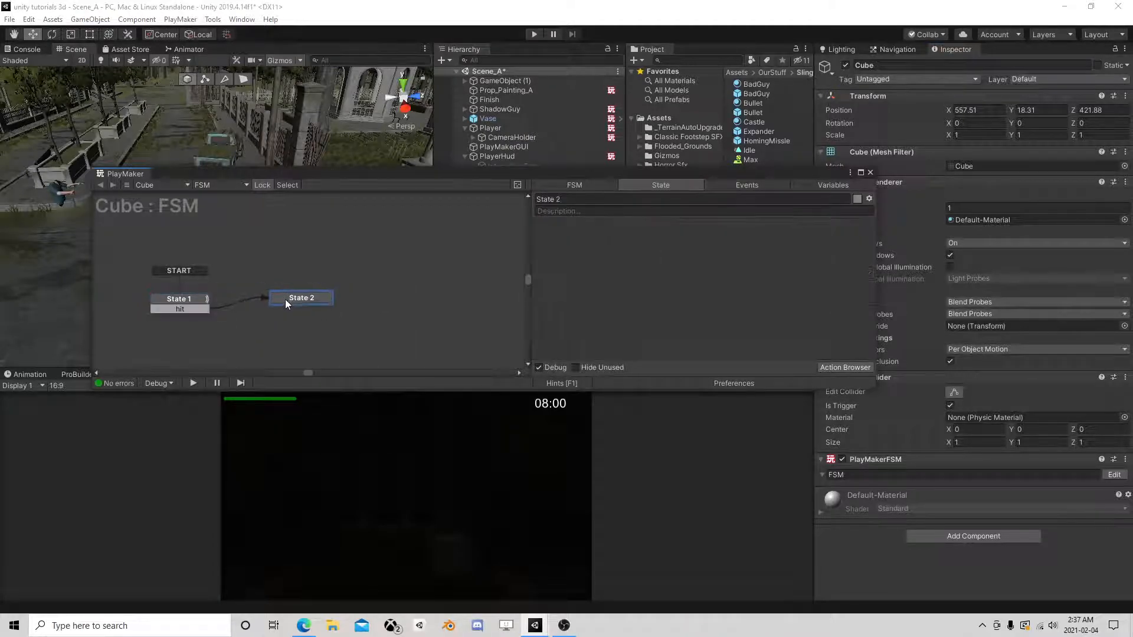
{"action": "right_click", "coordinate": [282, 296]}
{"action": "mouse_move", "coordinate": [341, 304]}
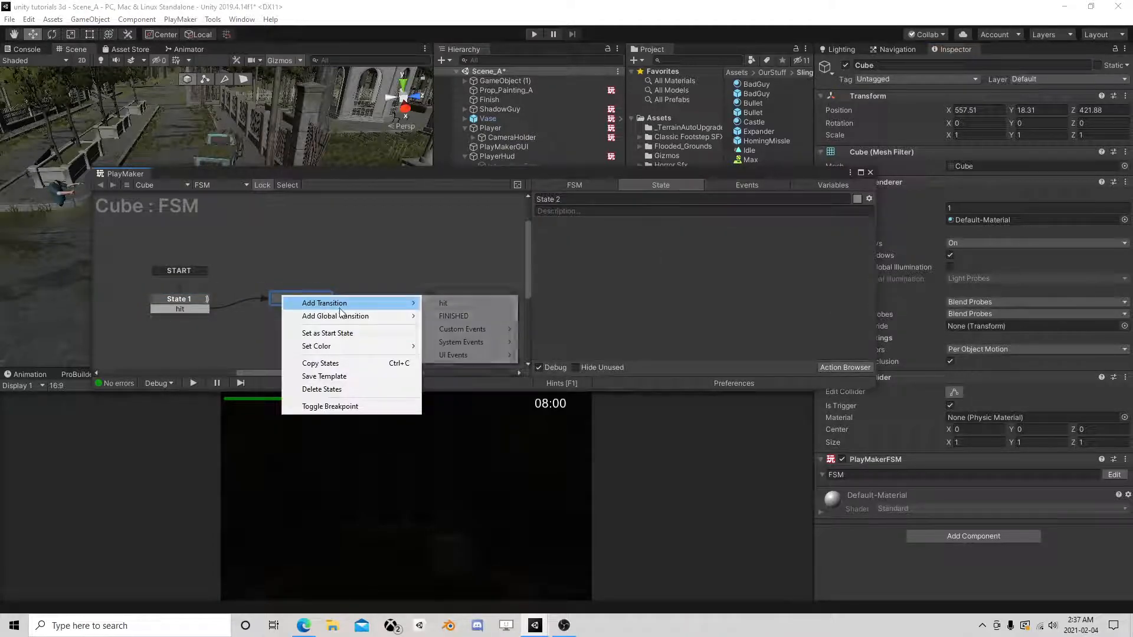
{"action": "left_click", "coordinate": [454, 315]}
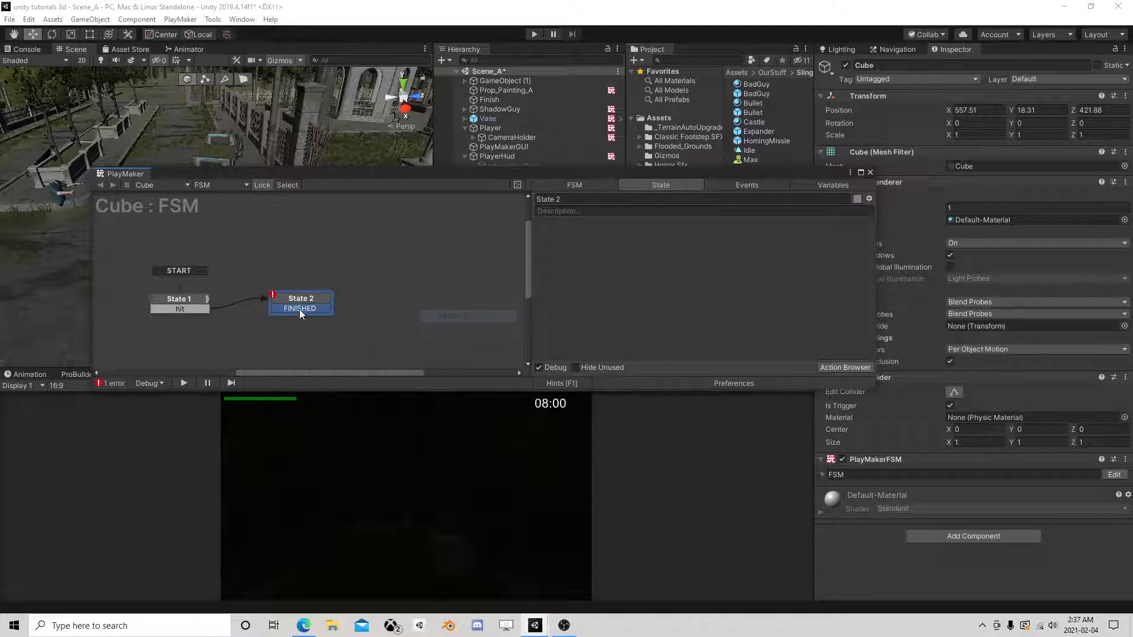
{"action": "left_click", "coordinate": [197, 301]}
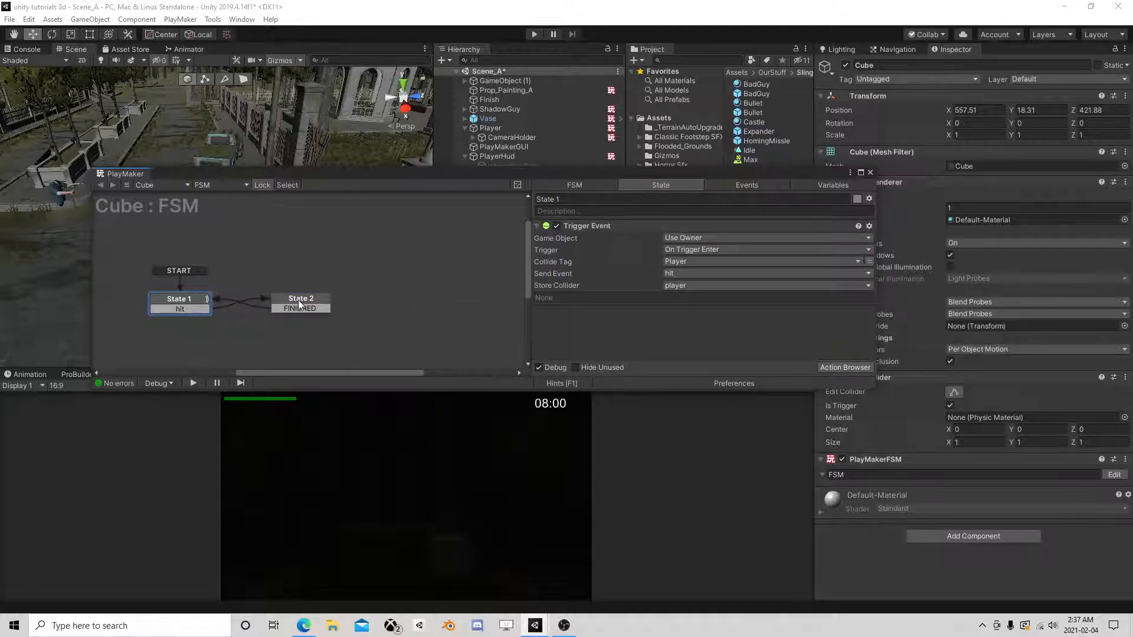
Add a Set Event Data action to State 2 of the Cube's FSM.
{"action": "left_click", "coordinate": [299, 305]}
{"action": "left_click", "coordinate": [838, 369]}
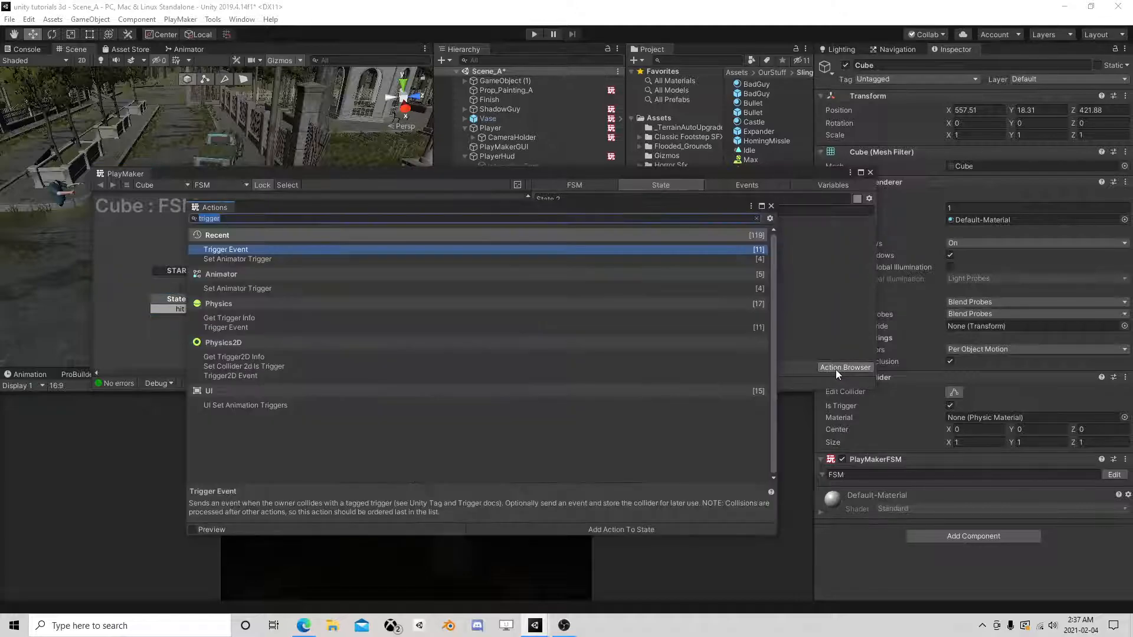
{"action": "type", "text": "set "}
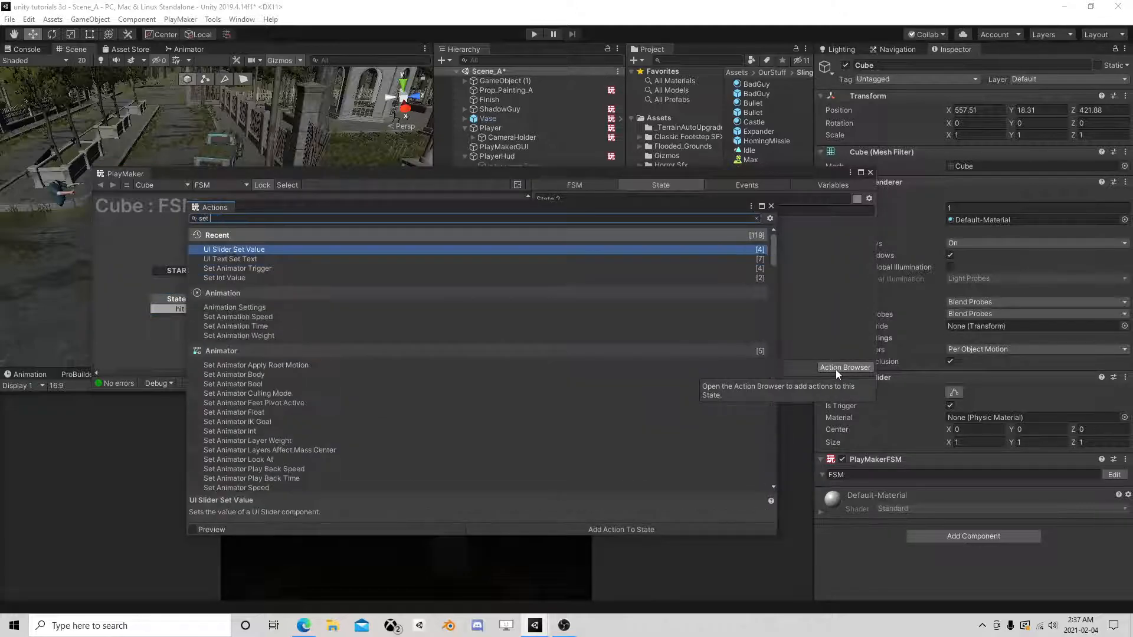
{"action": "type", "text": "event date"}
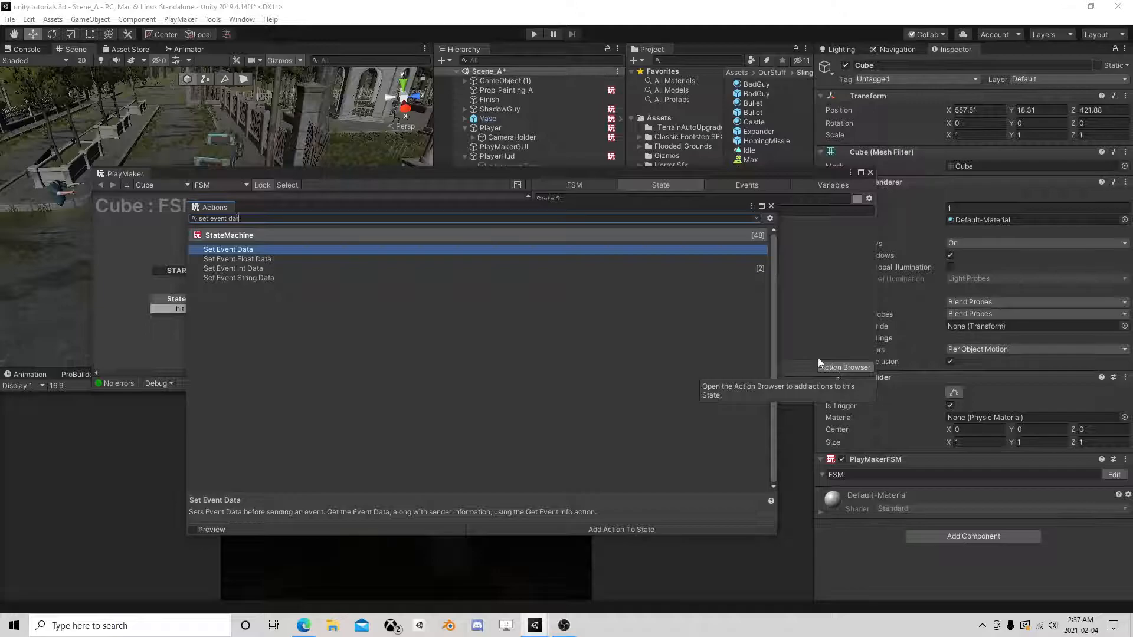
{"action": "key", "text": "BackSpace"}
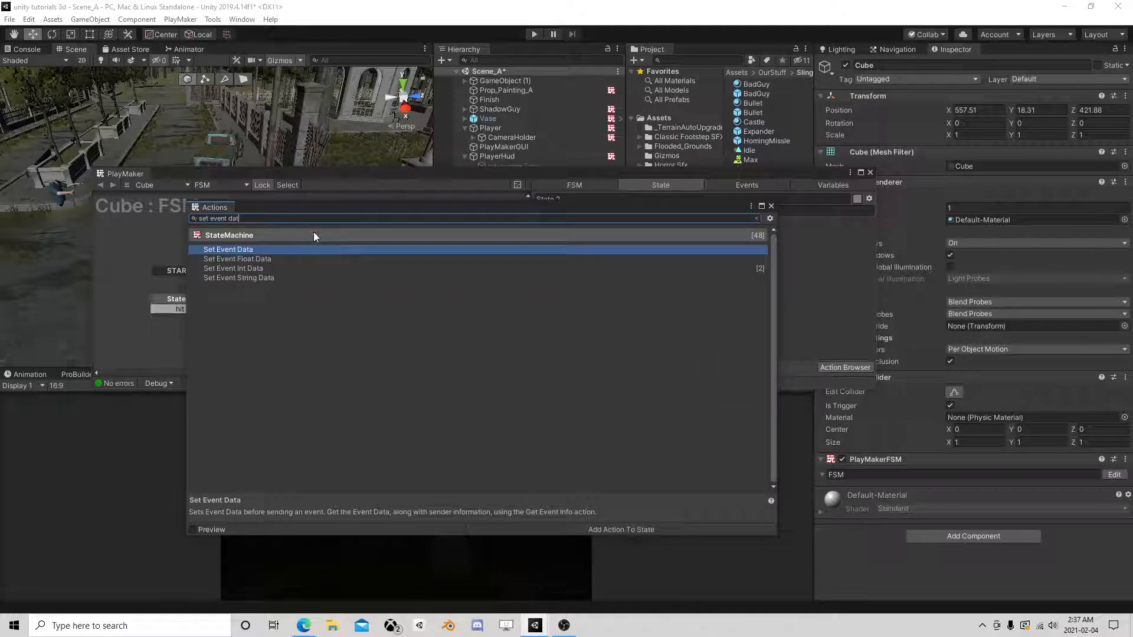
{"action": "double_click", "coordinate": [263, 251]}
Add a Send Event action to State 2 and order it after Set Event Data.
{"action": "left_click_drag", "start_coordinate": [241, 219], "coordinate": [151, 218]}
{"action": "type", "text": "send eve"}
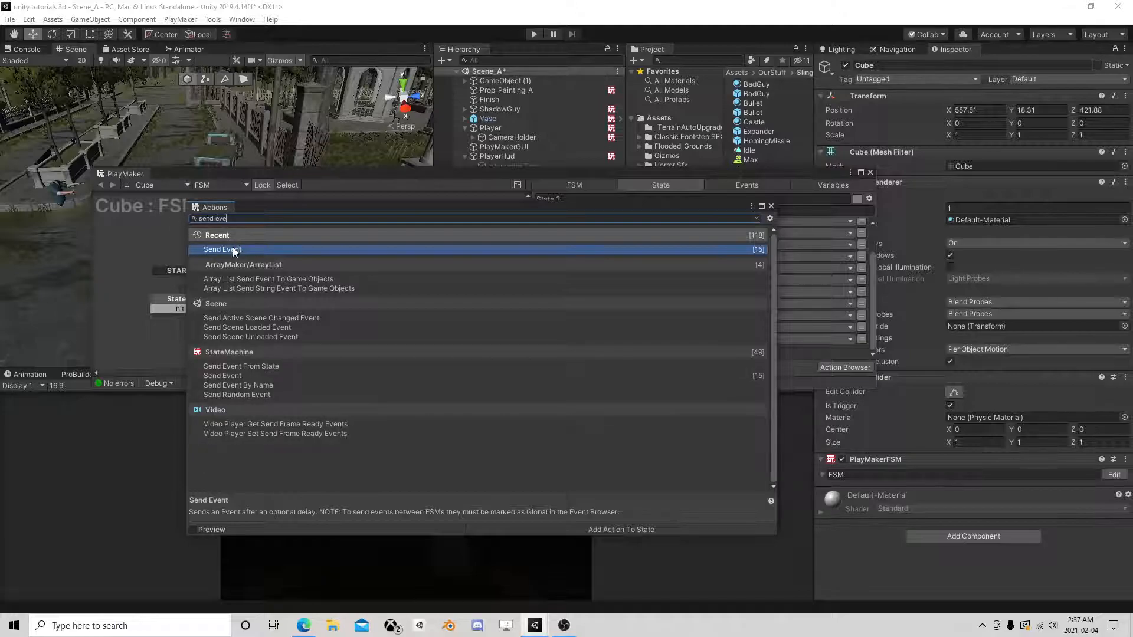
{"action": "double_click", "coordinate": [233, 250]}
{"action": "left_click", "coordinate": [771, 206]}
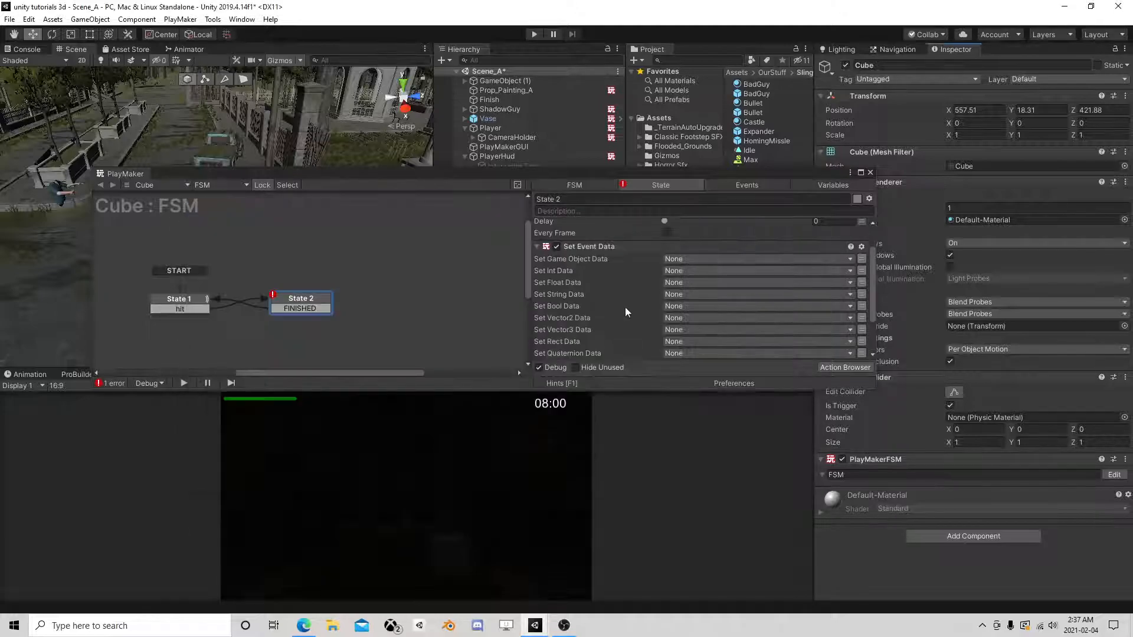
{"action": "scroll", "coordinate": [625, 306], "scroll_direction": "up", "scroll_amount": 2}
{"action": "left_click_drag", "start_coordinate": [590, 289], "coordinate": [618, 234]}
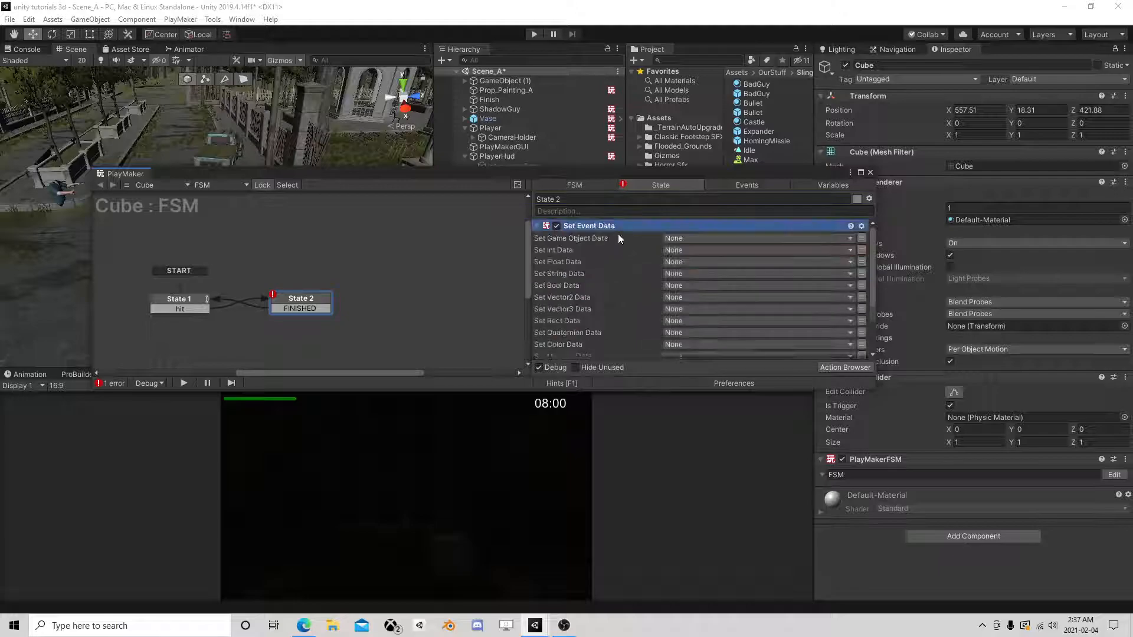
Insert a Random Int action before Set Event Data in State 2.
{"action": "left_click", "coordinate": [854, 372]}
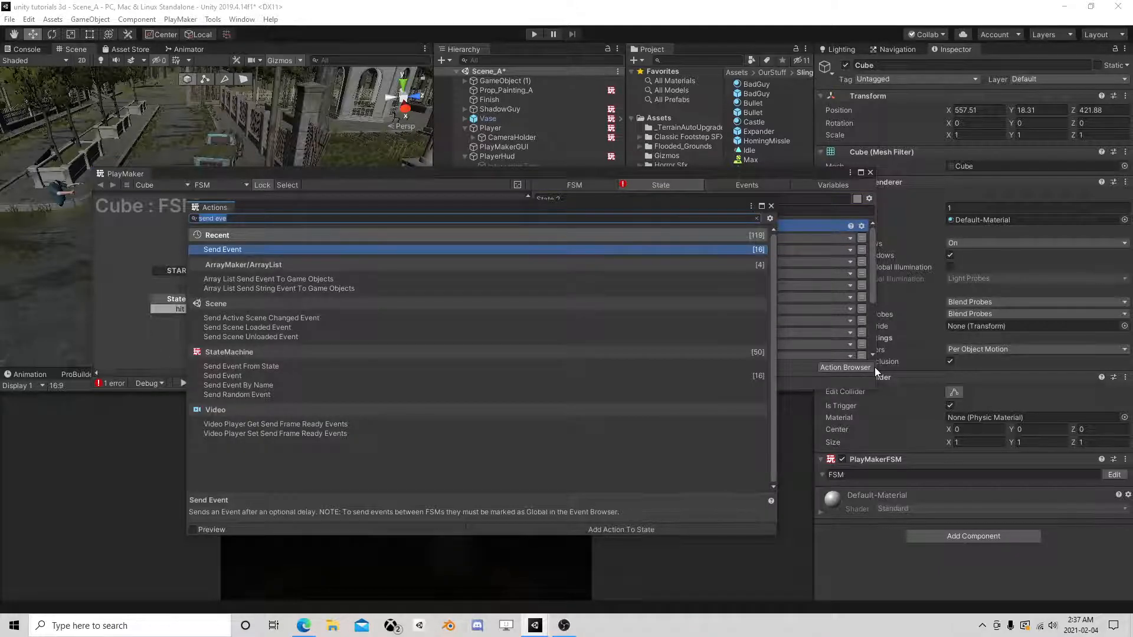
{"action": "type", "text": "random int"}
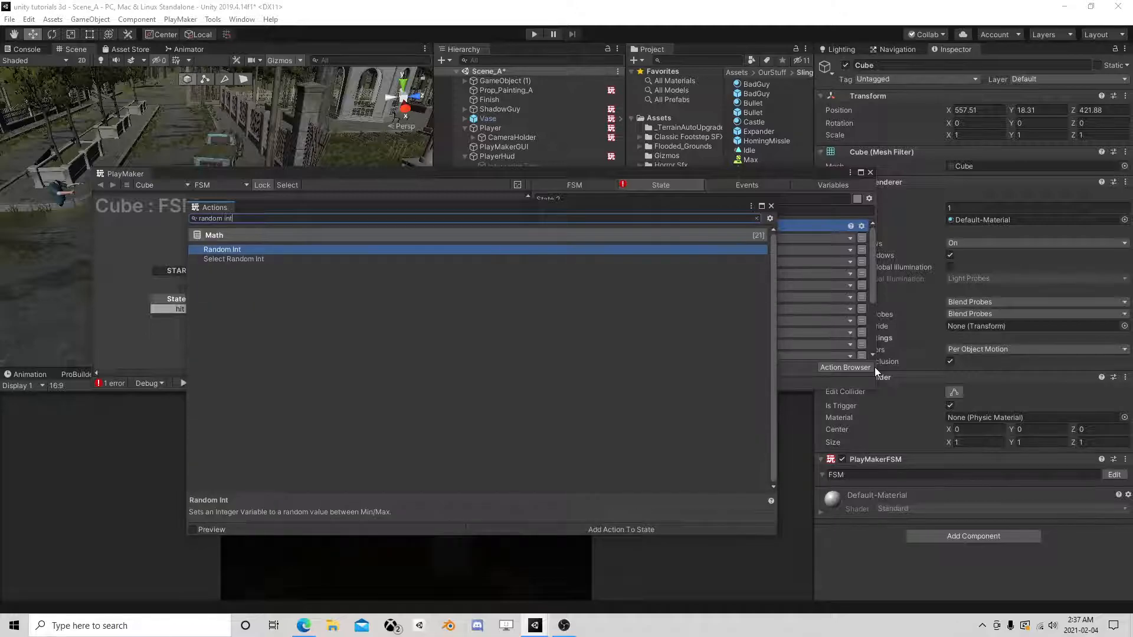
{"action": "double_click", "coordinate": [250, 252]}
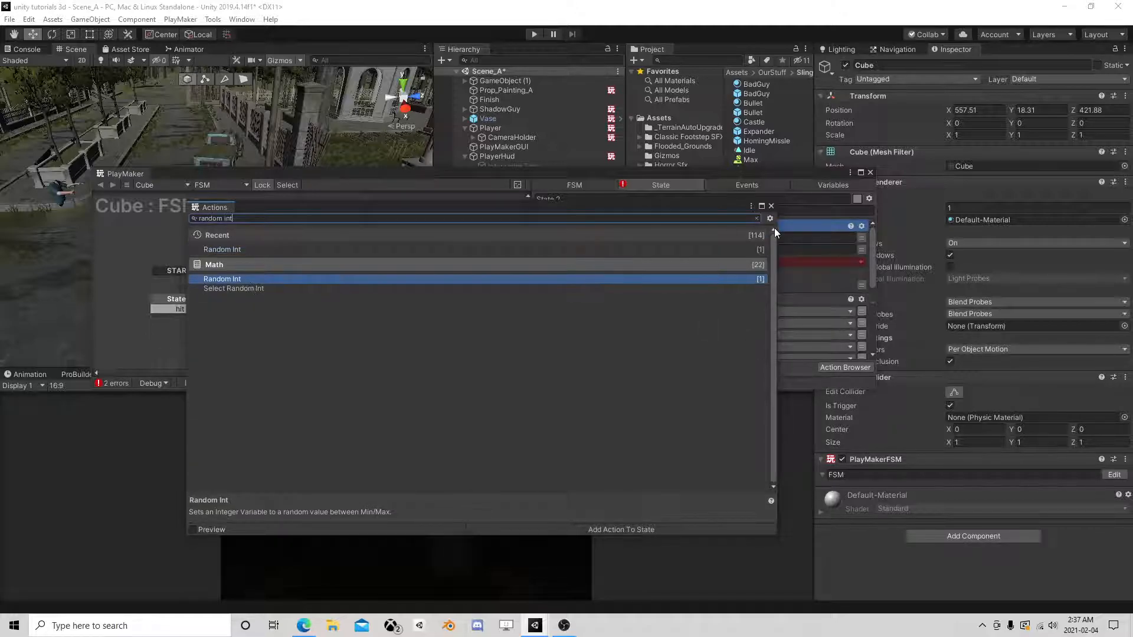
{"action": "left_click", "coordinate": [770, 206]}
Set Random Int's Max to 50 and store its result in a new variable named Damage.
{"action": "left_click", "coordinate": [700, 238]}
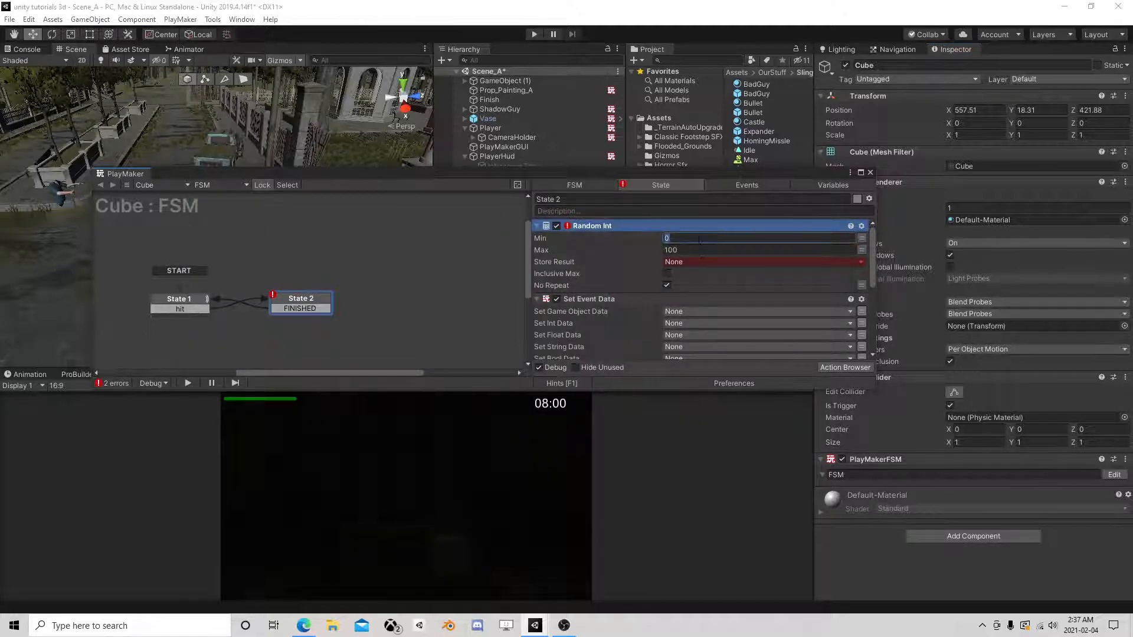
{"action": "key", "text": "Tab"}
{"action": "type", "text": "50"}
{"action": "left_click", "coordinate": [685, 260]}
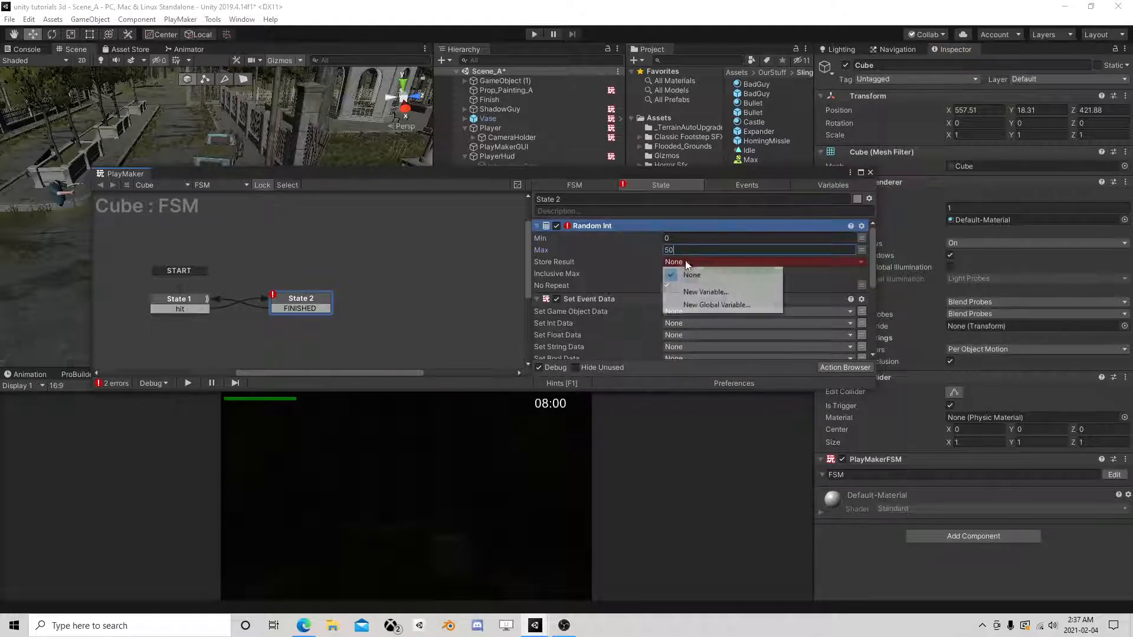
{"action": "left_click", "coordinate": [704, 291]}
{"action": "type", "text": "Damage"}
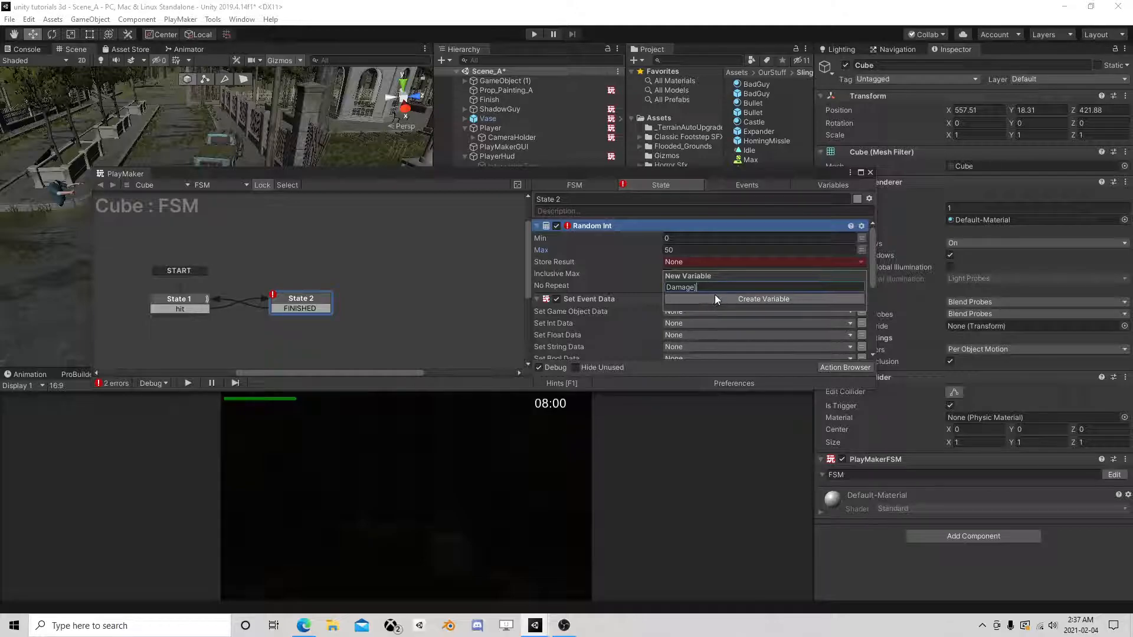
{"action": "left_click", "coordinate": [714, 298]}
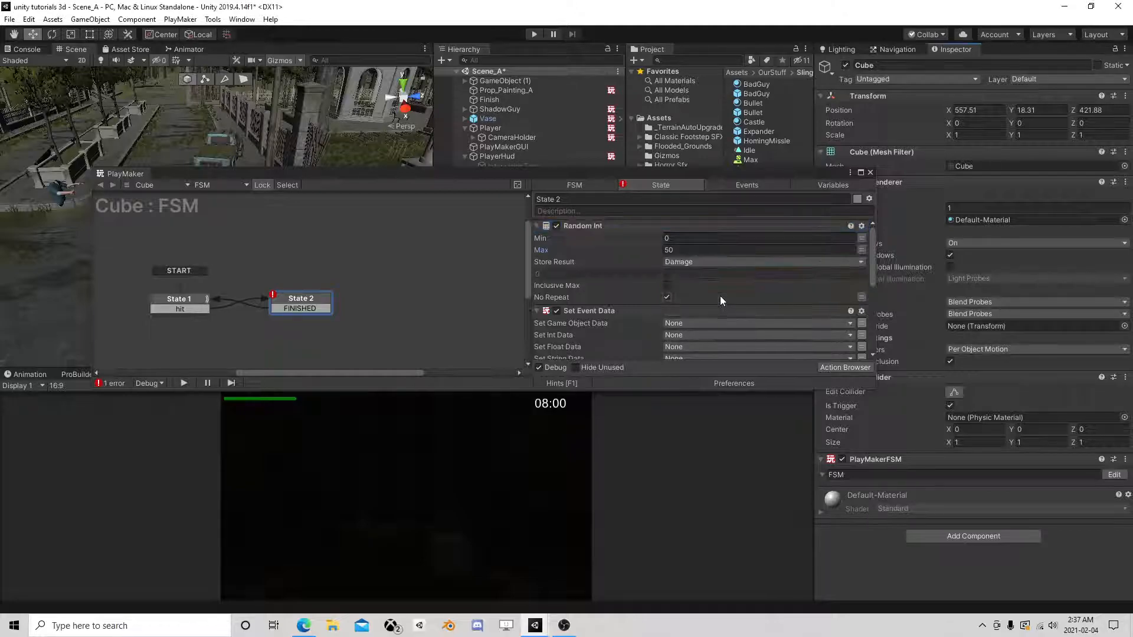
Use the Damage variable as the int data of the Set Event Data action.
{"action": "scroll", "coordinate": [685, 293], "scroll_direction": "down", "scroll_amount": 3}
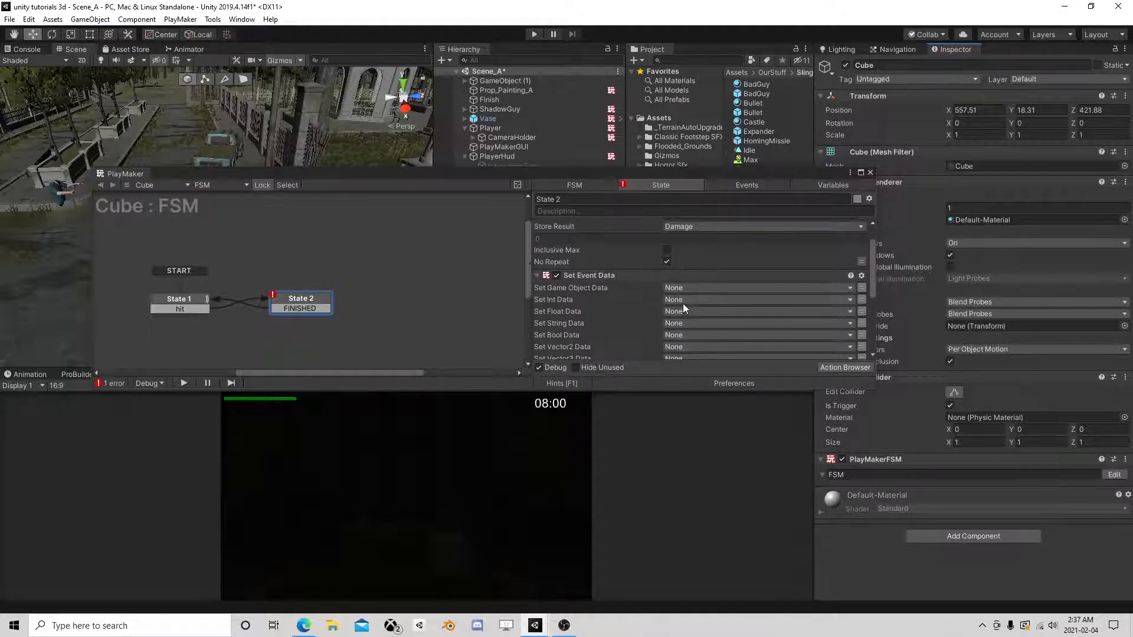
{"action": "left_click", "coordinate": [684, 300]}
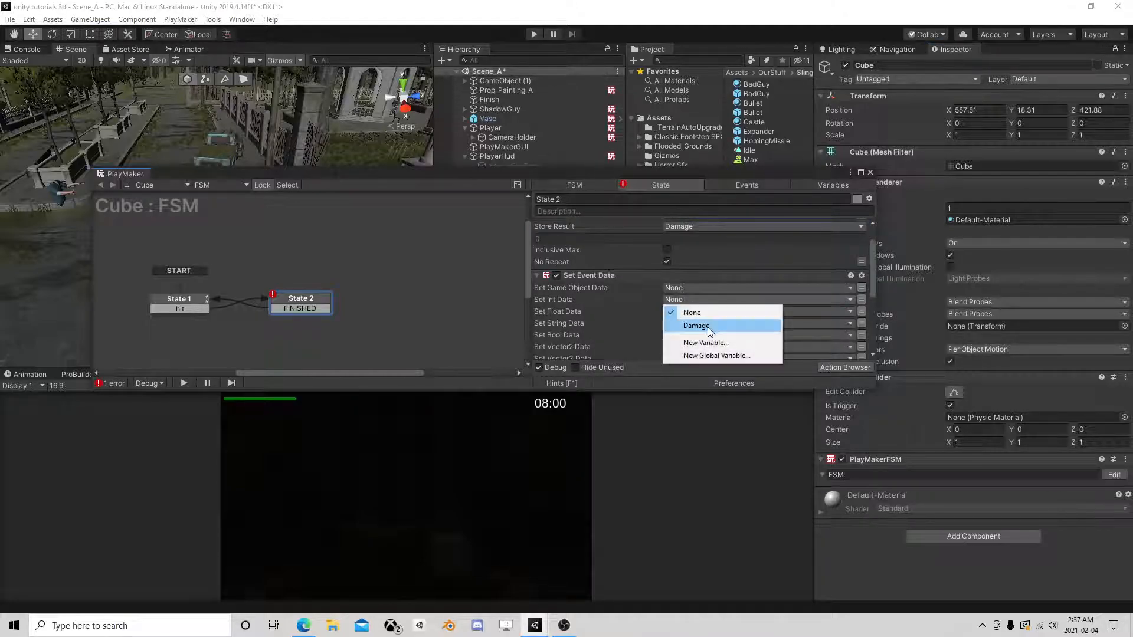
{"action": "left_click", "coordinate": [693, 324]}
Target Send Event at a Game Object FSM, using the player variable as the object and Health as the FSM name.
{"action": "scroll", "coordinate": [728, 310], "scroll_direction": "down", "scroll_amount": 12}
{"action": "left_click", "coordinate": [687, 303]}
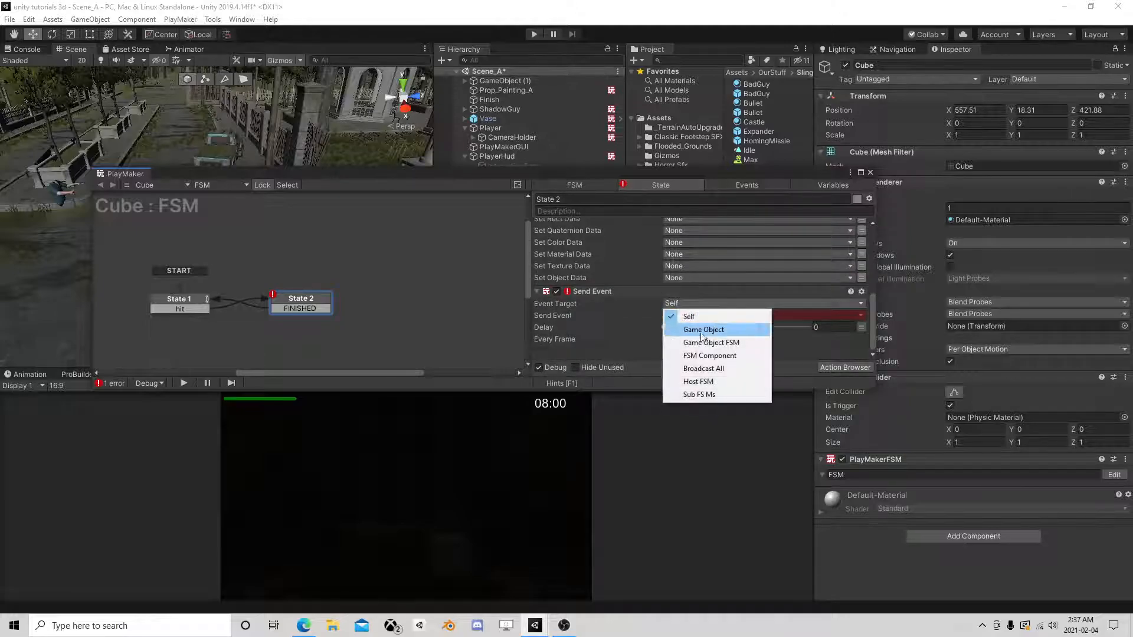
{"action": "left_click", "coordinate": [721, 345]}
{"action": "left_click", "coordinate": [851, 315]}
{"action": "left_click", "coordinate": [814, 338]}
{"action": "left_click", "coordinate": [866, 327]}
{"action": "left_click", "coordinate": [724, 352]}
{"action": "type", "text": "Health"}
Choose the global event Damage as the event sent by State 2's Send Event action.
{"action": "scroll", "coordinate": [734, 289], "scroll_direction": "down", "scroll_amount": 2}
{"action": "left_click", "coordinate": [705, 316]}
{"action": "mouse_move", "coordinate": [704, 345]}
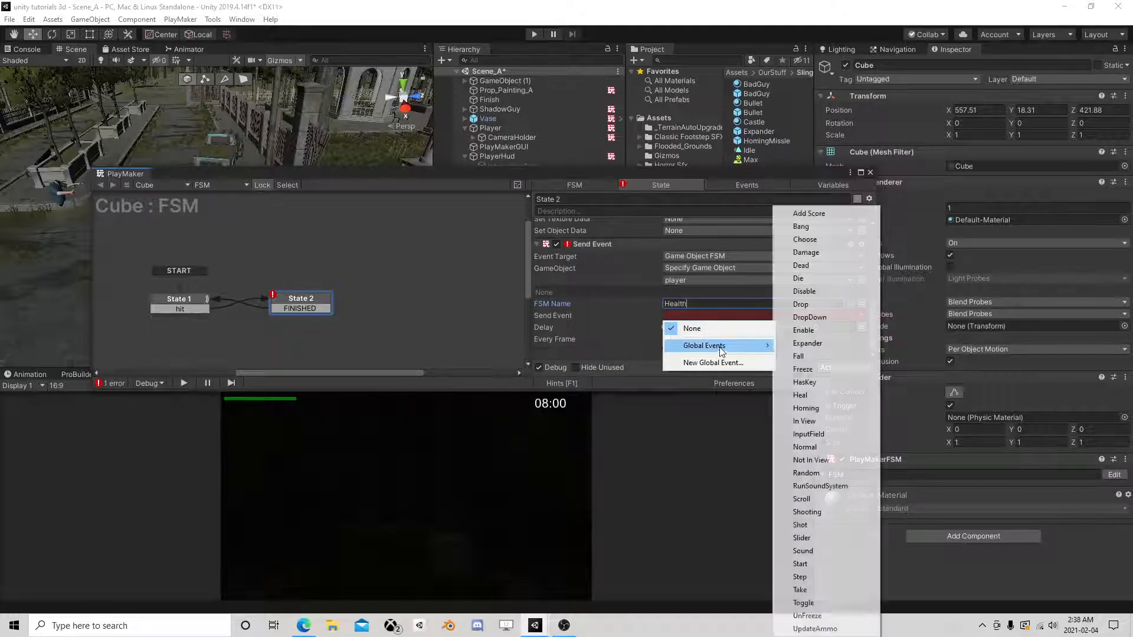
{"action": "left_click", "coordinate": [826, 254]}
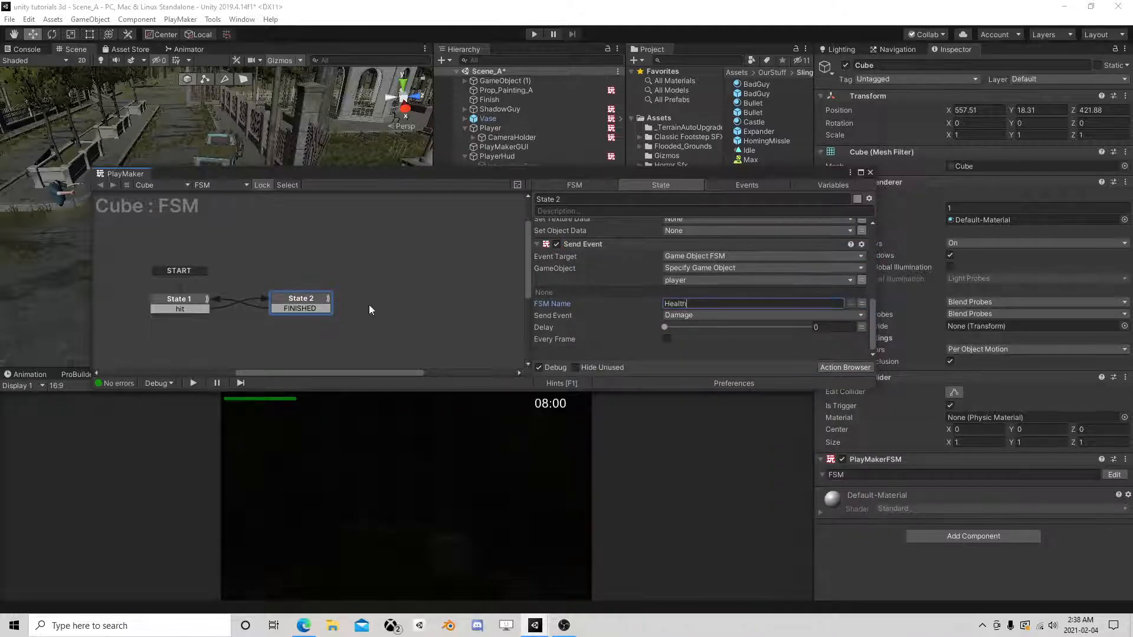
Run the game to test the trigger cube and reopen the Cube's FSM to watch its active state.
{"action": "left_click", "coordinate": [870, 172]}
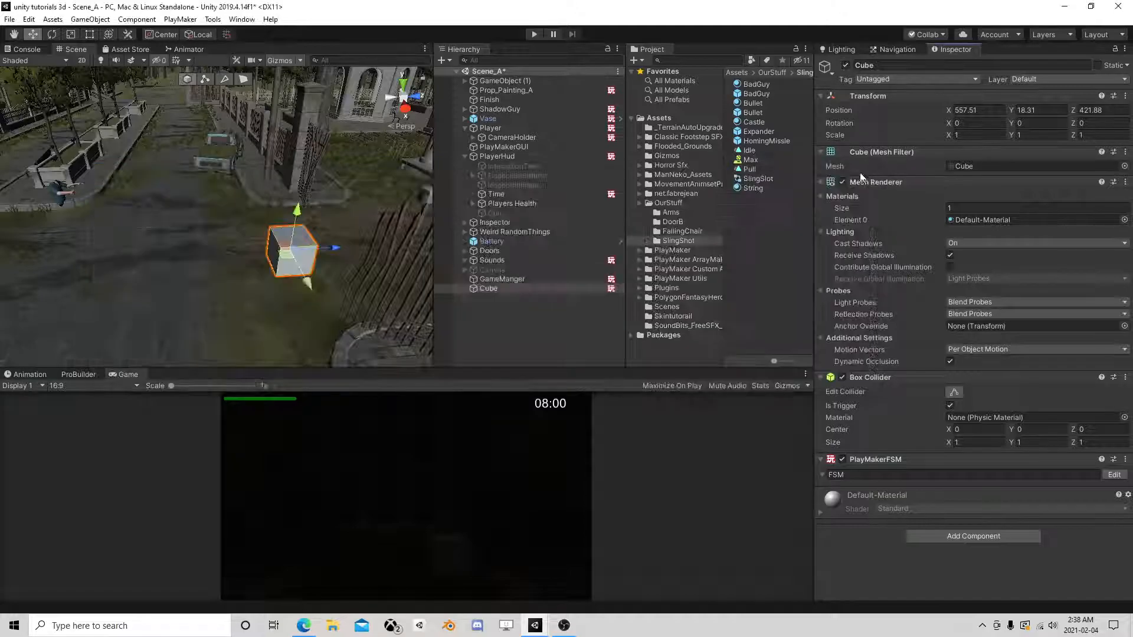
{"action": "left_click", "coordinate": [534, 35]}
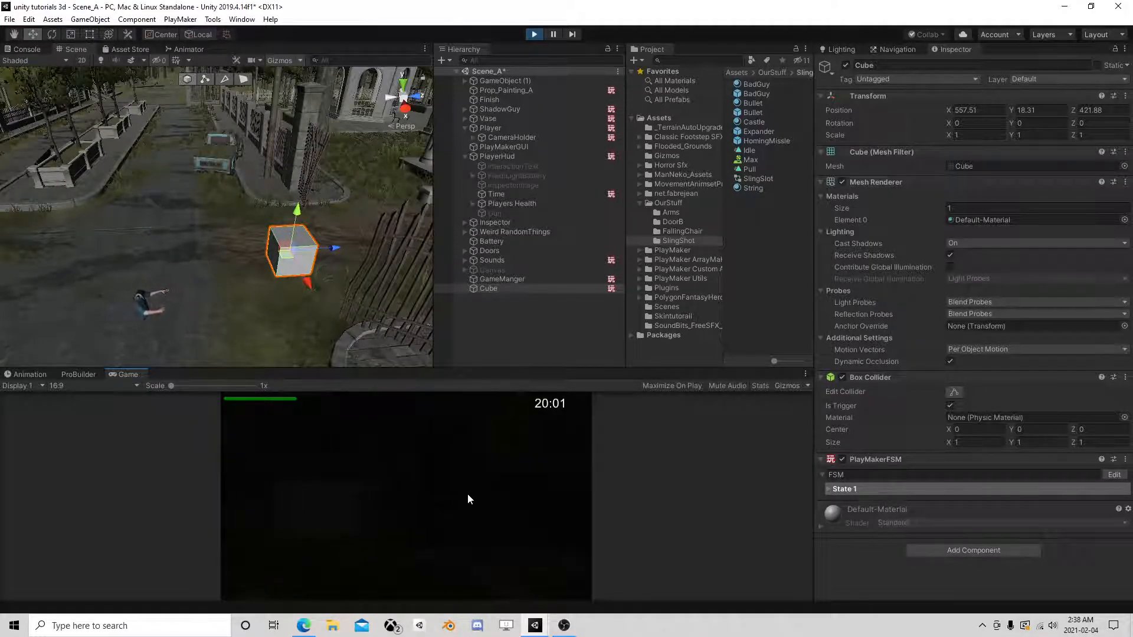
{"action": "left_click", "coordinate": [1114, 475]}
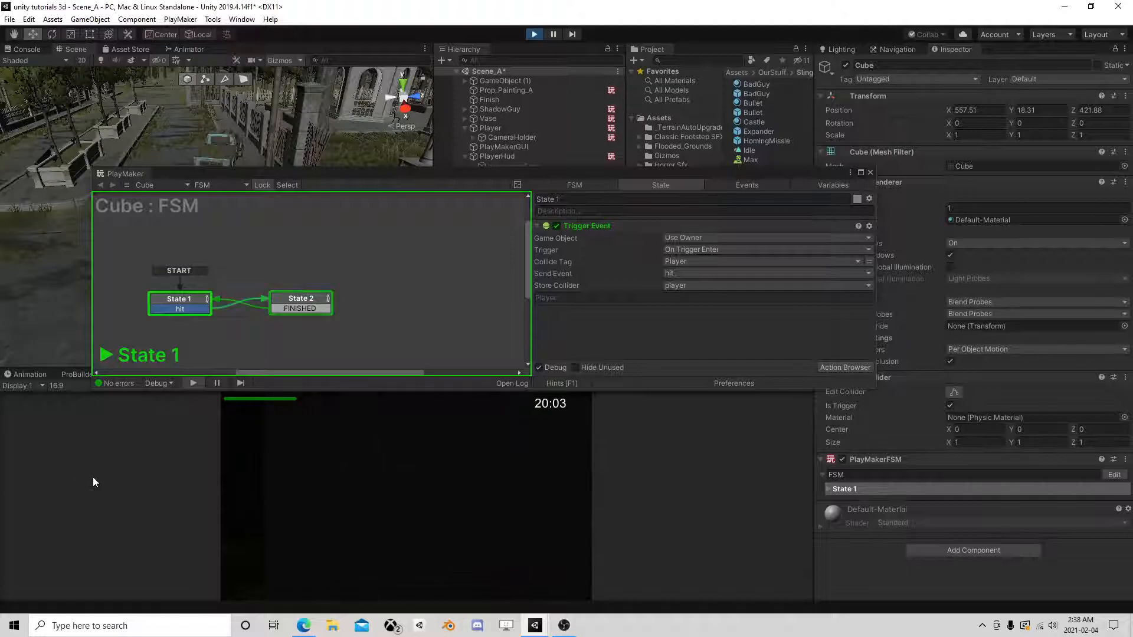
Examine the actions in State 2 of the Cube's FSM and of the Player's Health FSM, and stop the running game.
{"action": "left_click", "coordinate": [310, 302]}
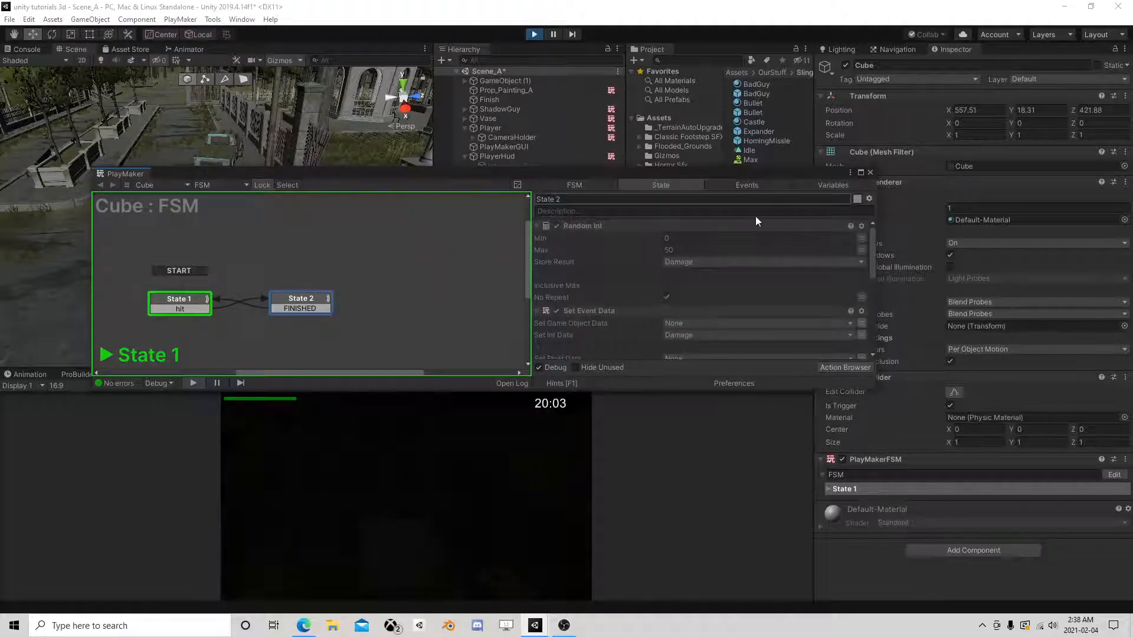
{"action": "left_click", "coordinate": [871, 172]}
{"action": "left_click", "coordinate": [506, 129]}
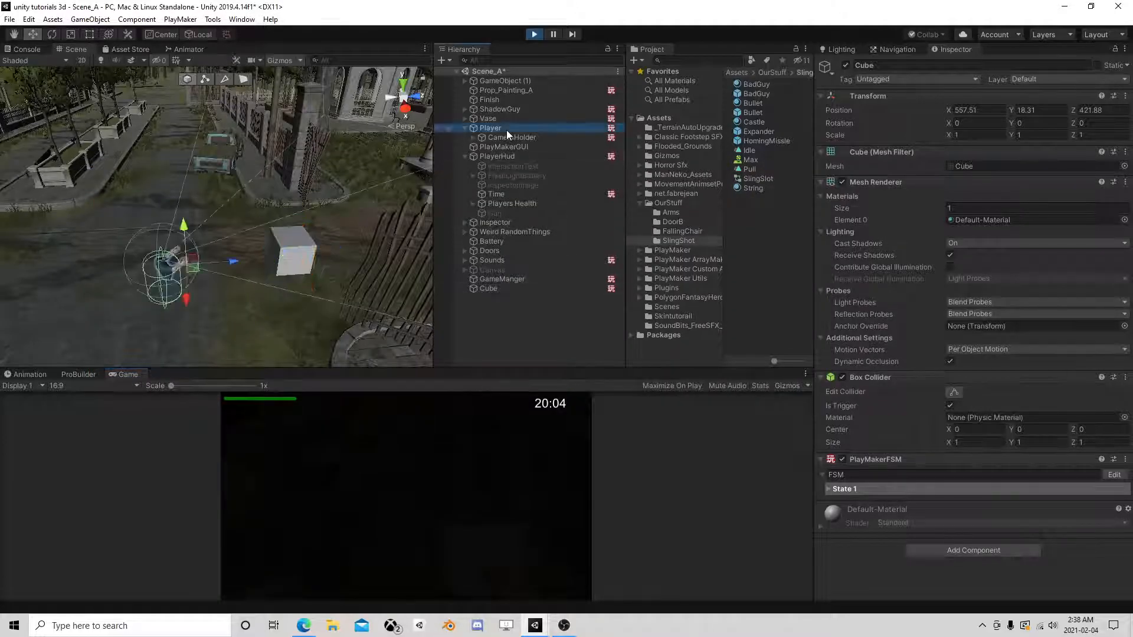
{"action": "scroll", "coordinate": [1017, 472], "scroll_direction": "down", "scroll_amount": 5}
{"action": "left_click", "coordinate": [1105, 511]}
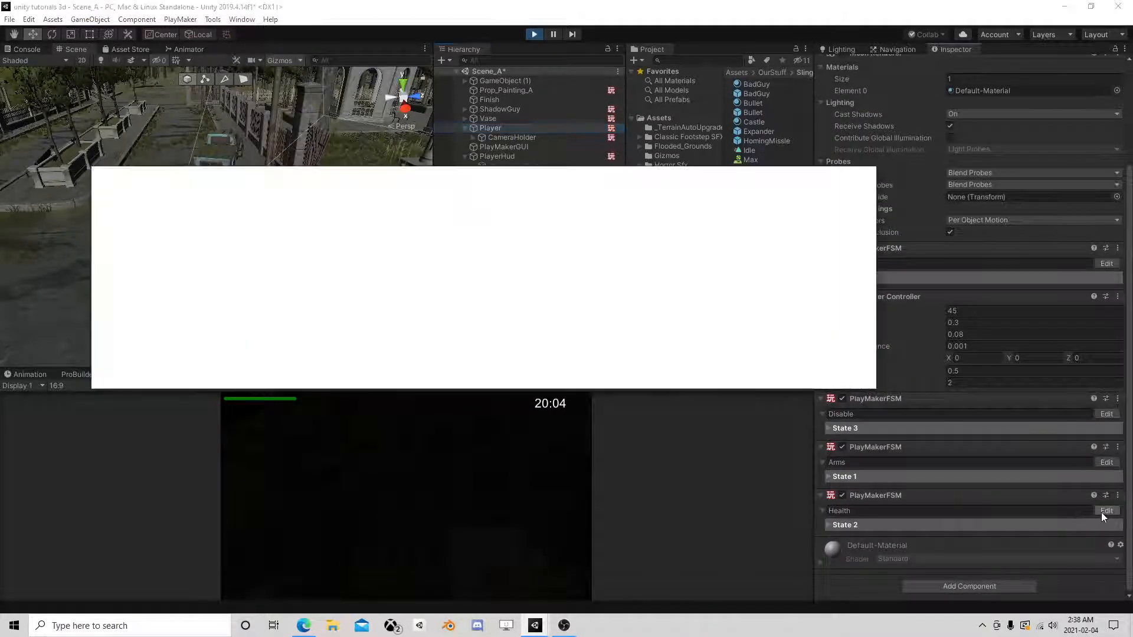
{"action": "left_click", "coordinate": [275, 288]}
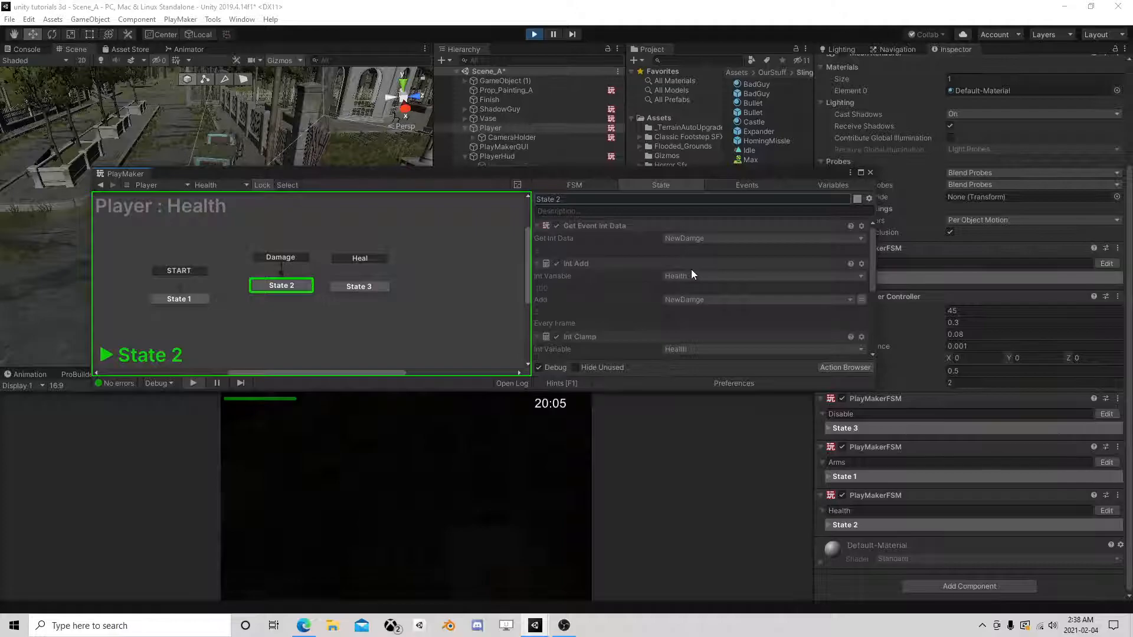
{"action": "scroll", "coordinate": [692, 269], "scroll_direction": "down", "scroll_amount": 2}
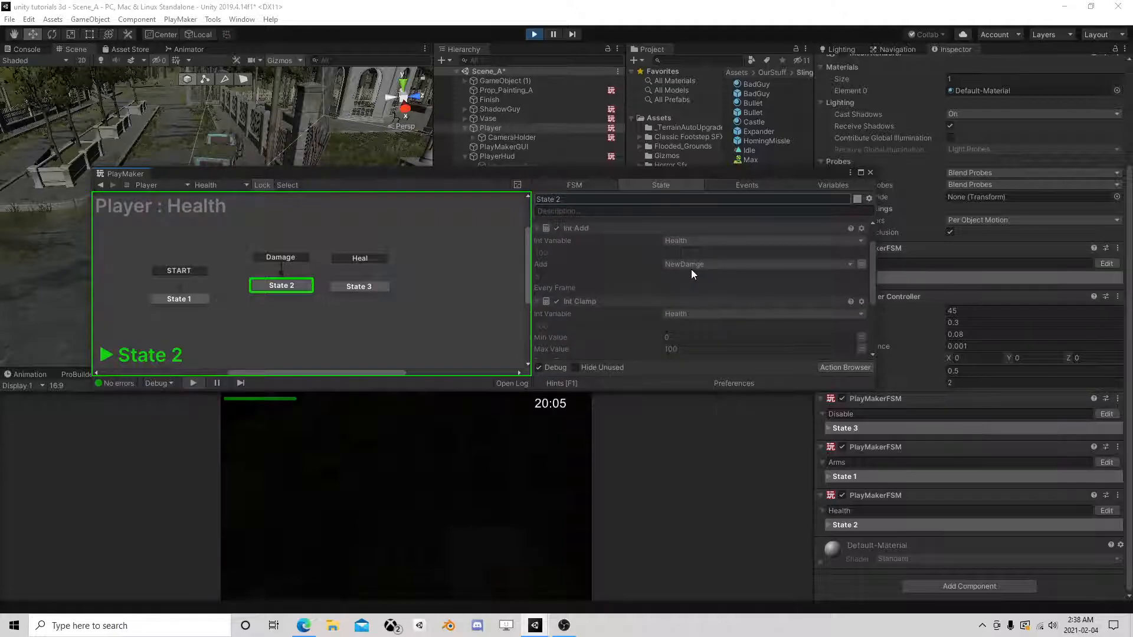
{"action": "scroll", "coordinate": [691, 269], "scroll_direction": "down", "scroll_amount": 6}
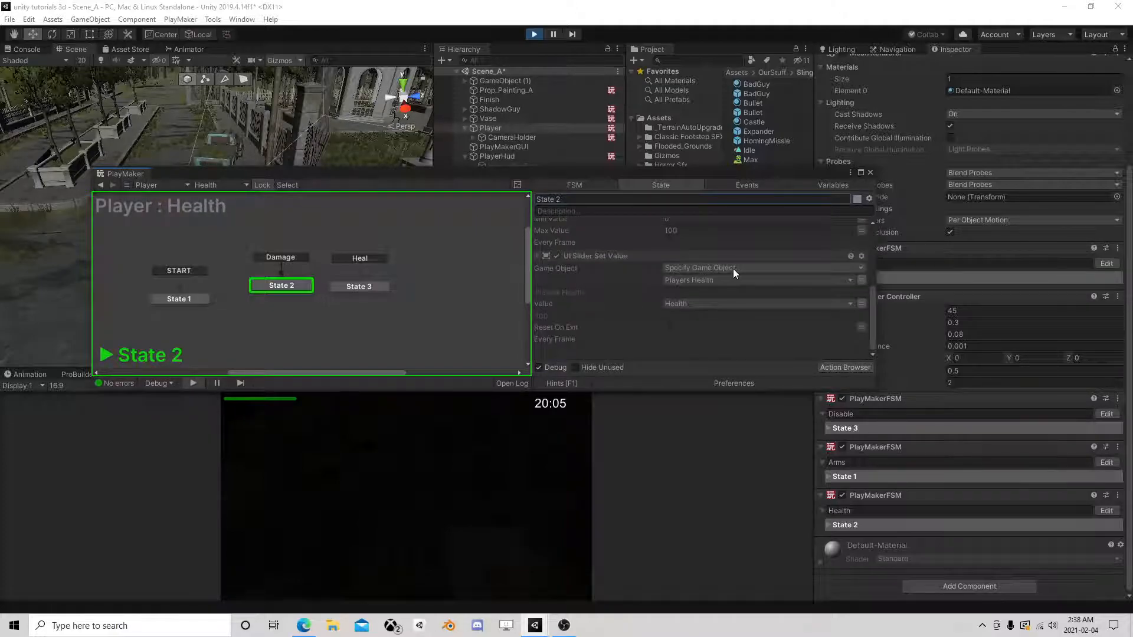
{"action": "scroll", "coordinate": [733, 272], "scroll_direction": "up", "scroll_amount": 8}
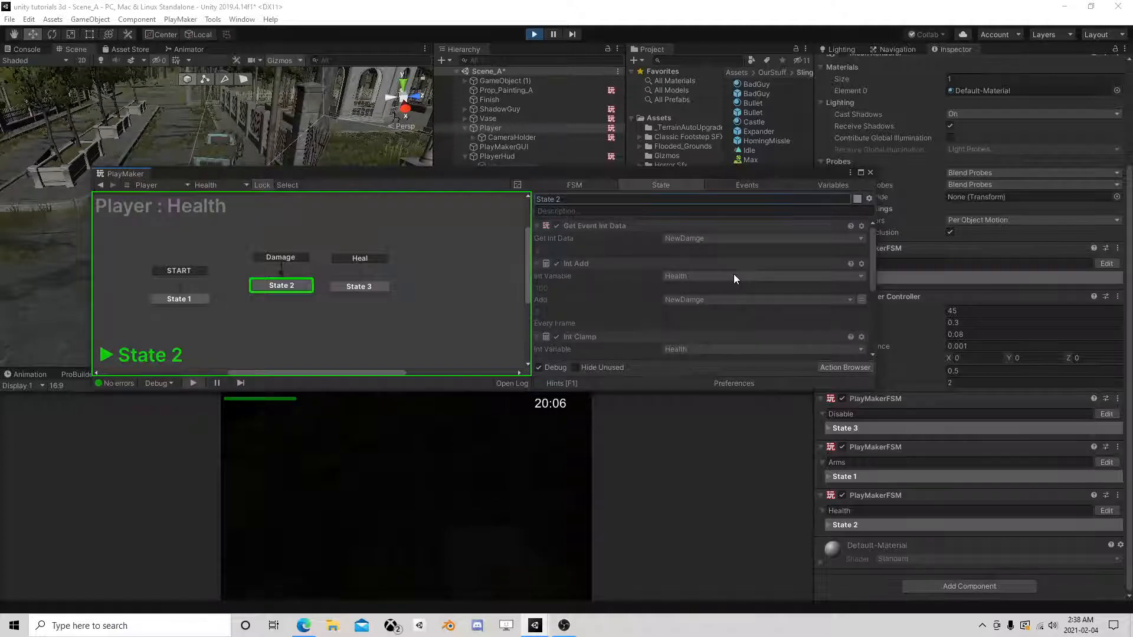
{"action": "left_click", "coordinate": [532, 36]}
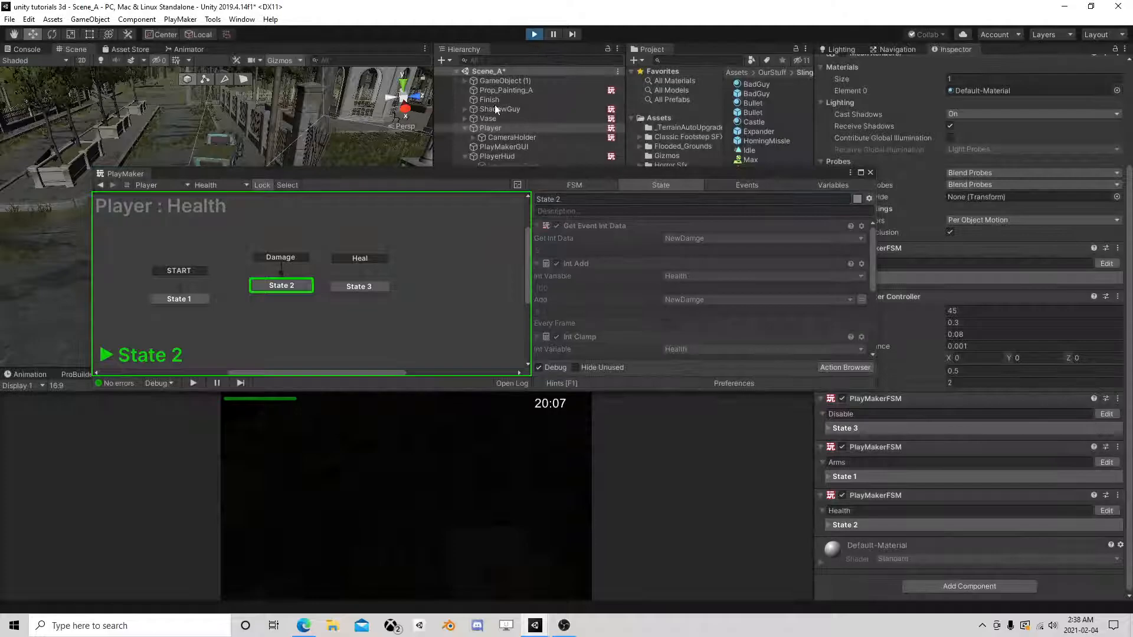
Try an Int Operator action in State 2 of the Health FSM, move it to the start of the action list, and delete it.
{"action": "left_click", "coordinate": [281, 287]}
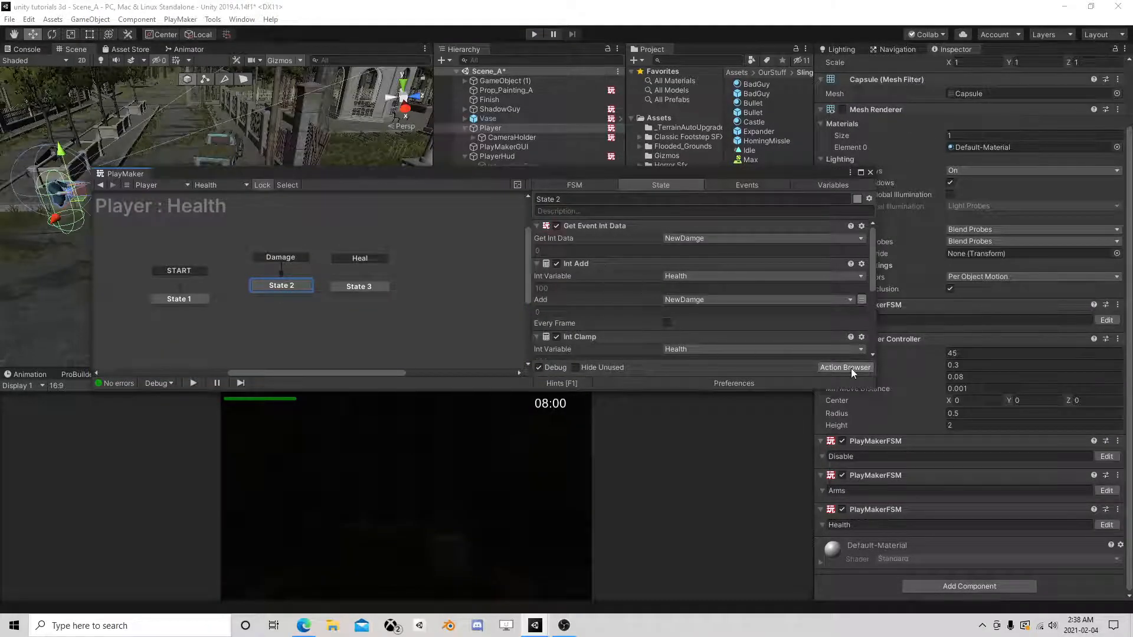
{"action": "left_click", "coordinate": [851, 369]}
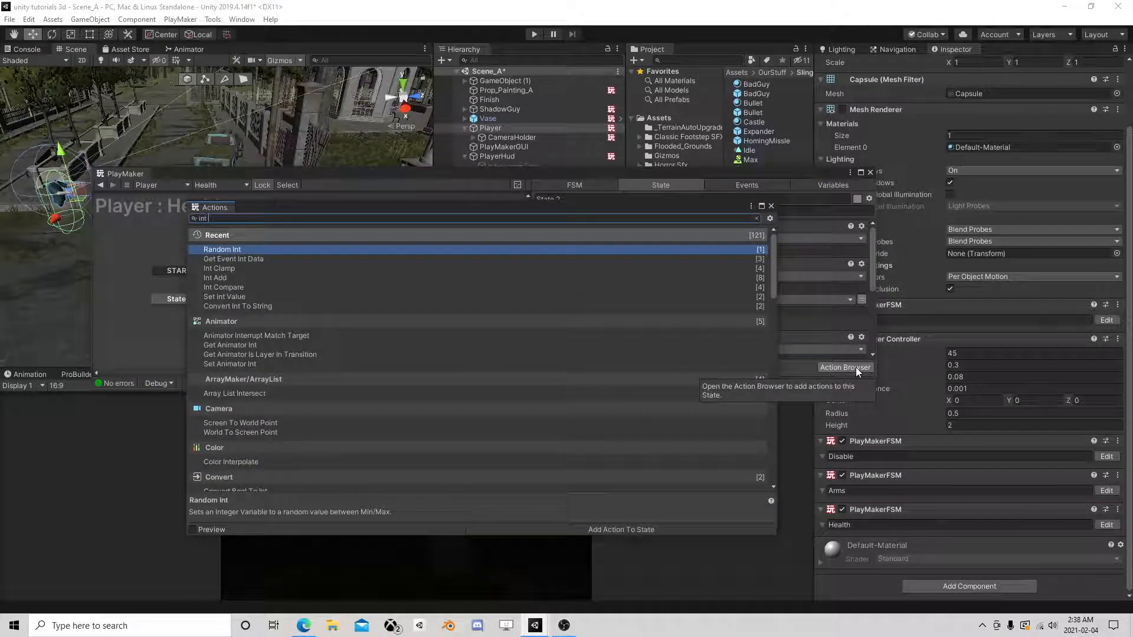
{"action": "type", "text": "mul"}
{"action": "key", "text": "BackSpace"}
{"action": "key", "text": "BackSpace"}
{"action": "key", "text": "BackSpace"}
{"action": "key", "text": "BackSpace"}
{"action": "type", "text": "oper"}
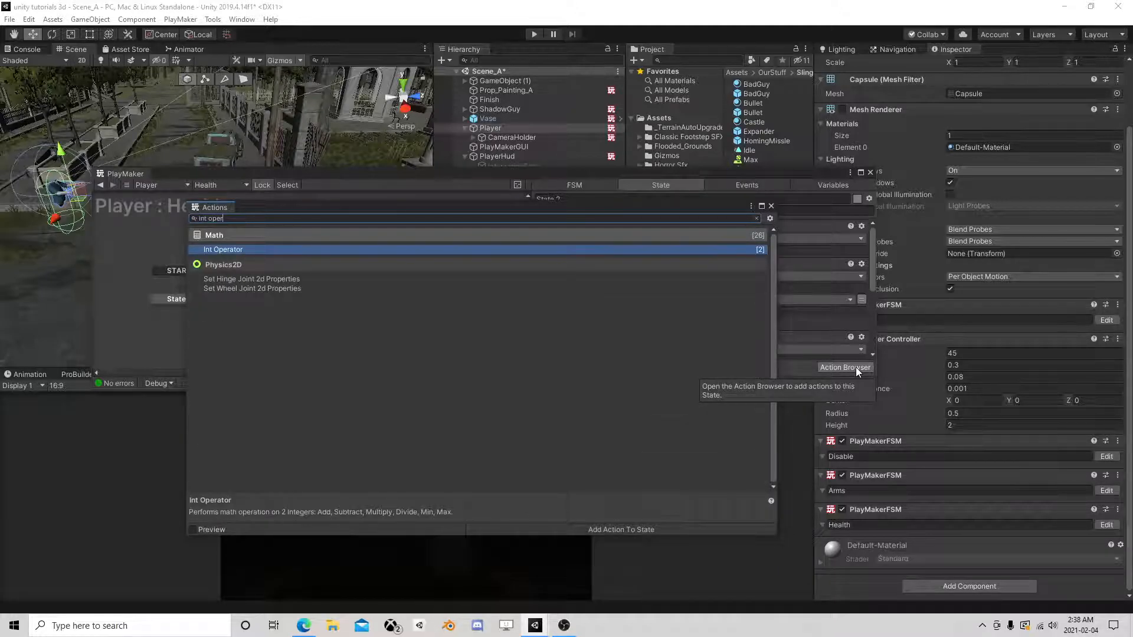
{"action": "double_click", "coordinate": [288, 249]}
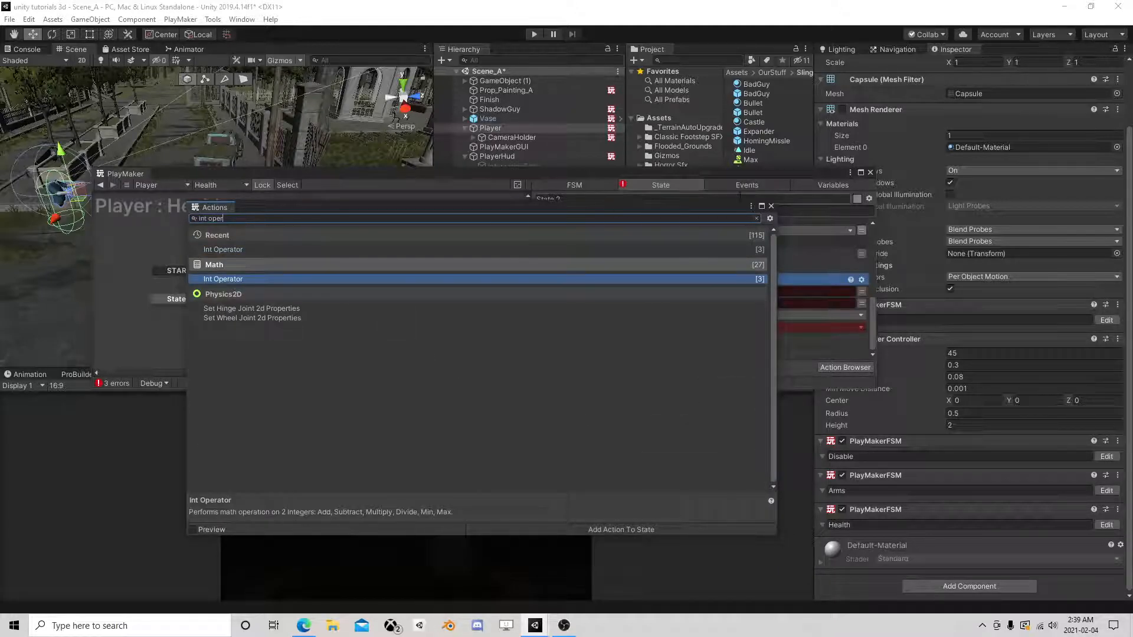
{"action": "left_click", "coordinate": [771, 206]}
{"action": "right_click", "coordinate": [588, 281]}
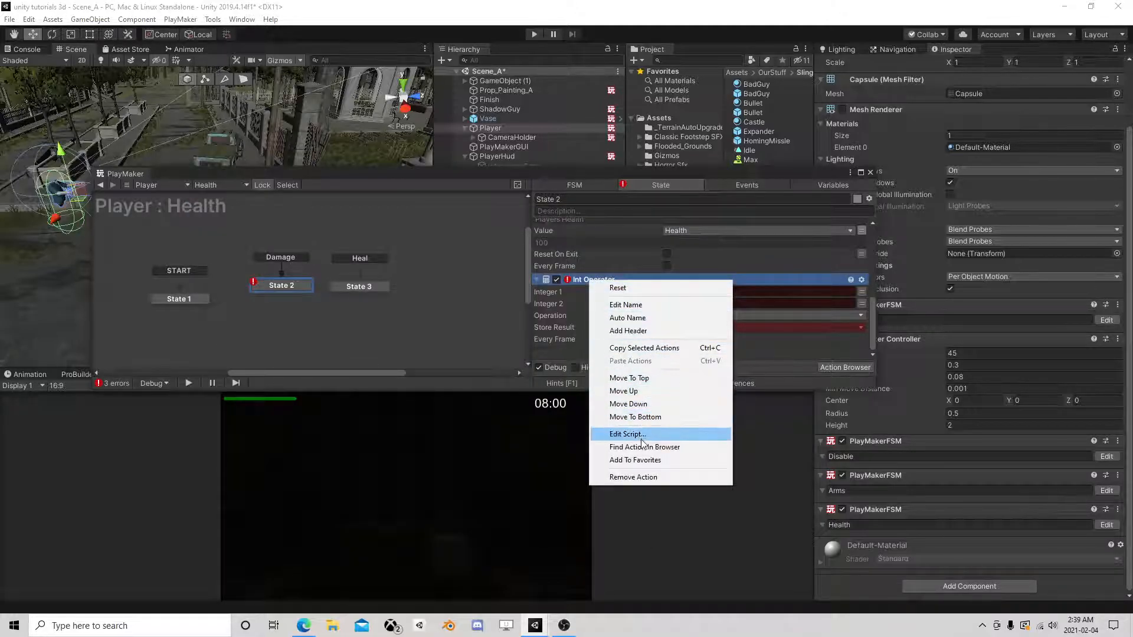
{"action": "left_click", "coordinate": [650, 378]}
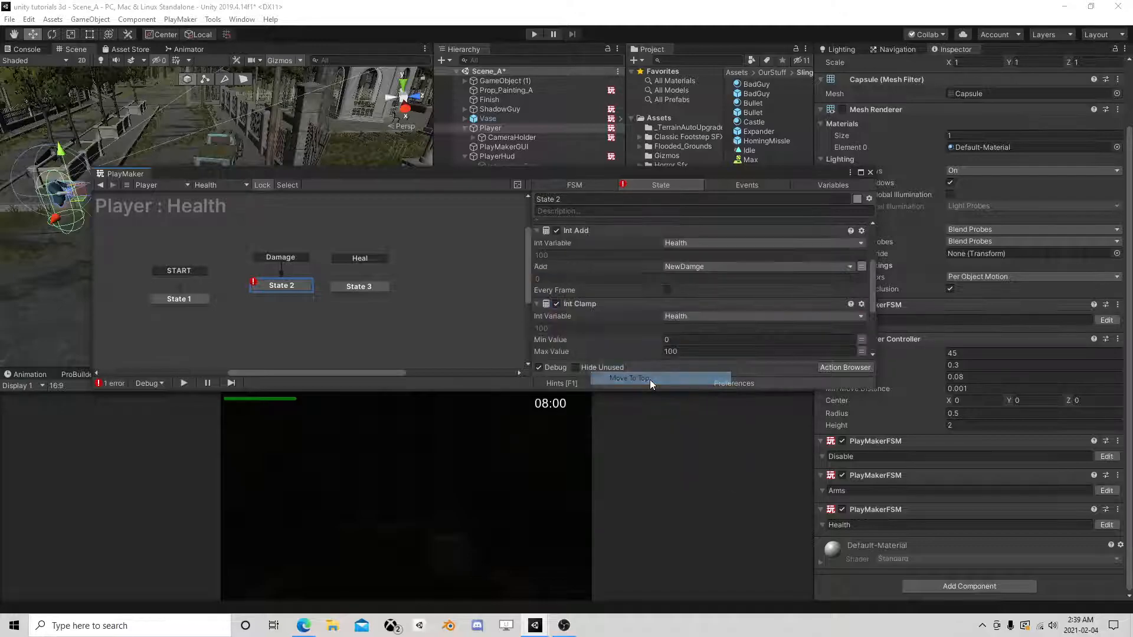
{"action": "key", "text": "Delete"}
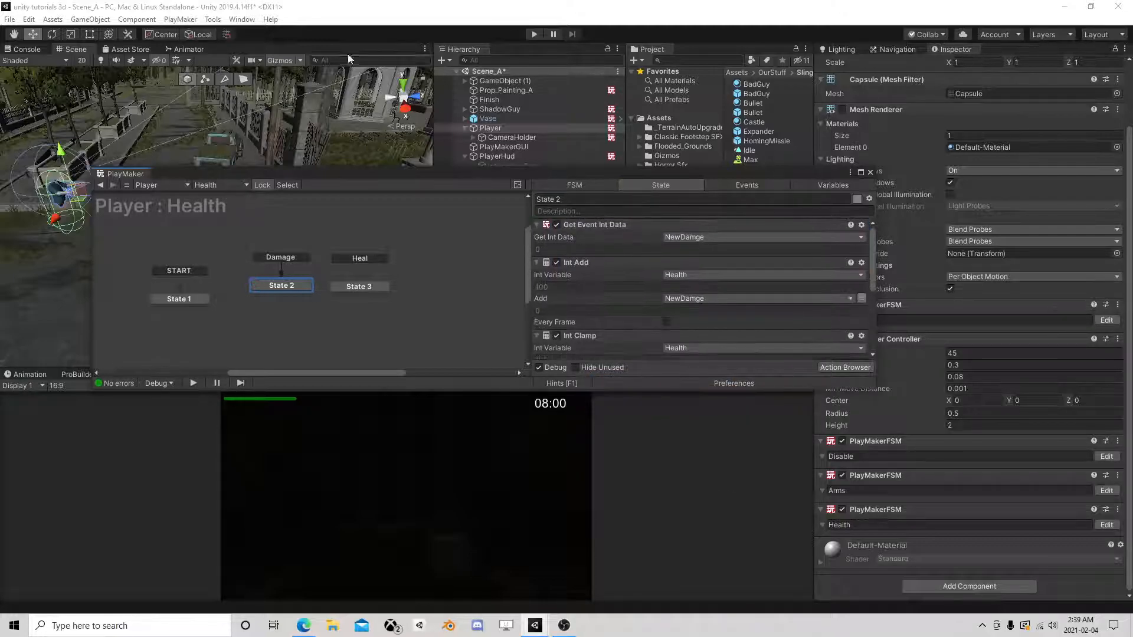
Search the PlayMaker Ecosystem Browser for "int sub" and download the Int Substract action into the project.
{"action": "left_click", "coordinate": [194, 22]}
{"action": "mouse_move", "coordinate": [213, 119]}
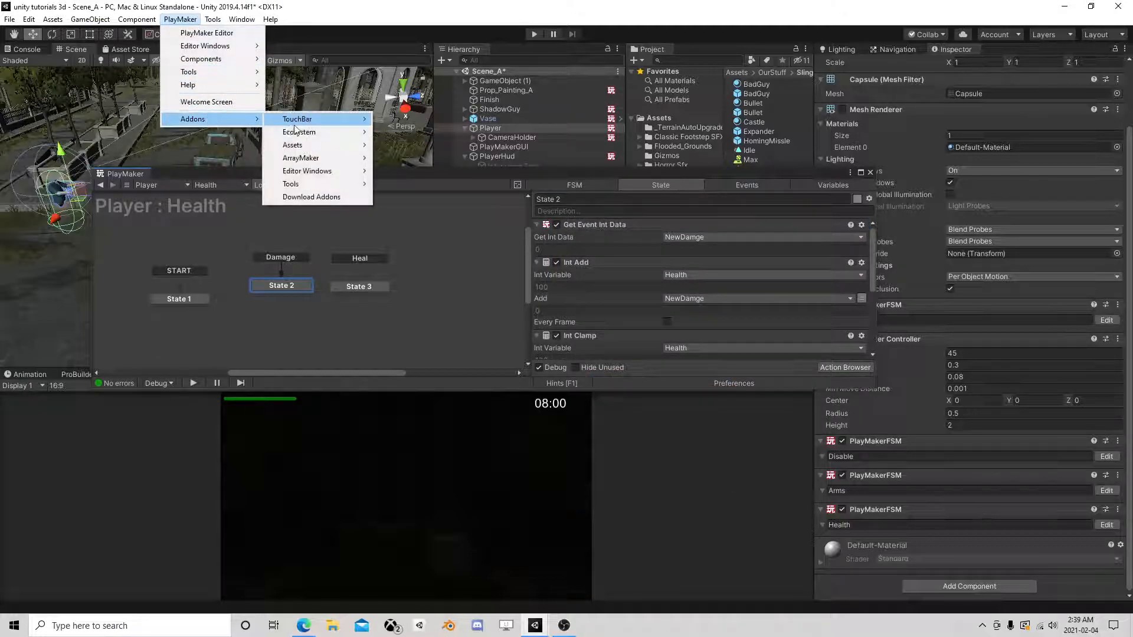
{"action": "mouse_move", "coordinate": [311, 132]}
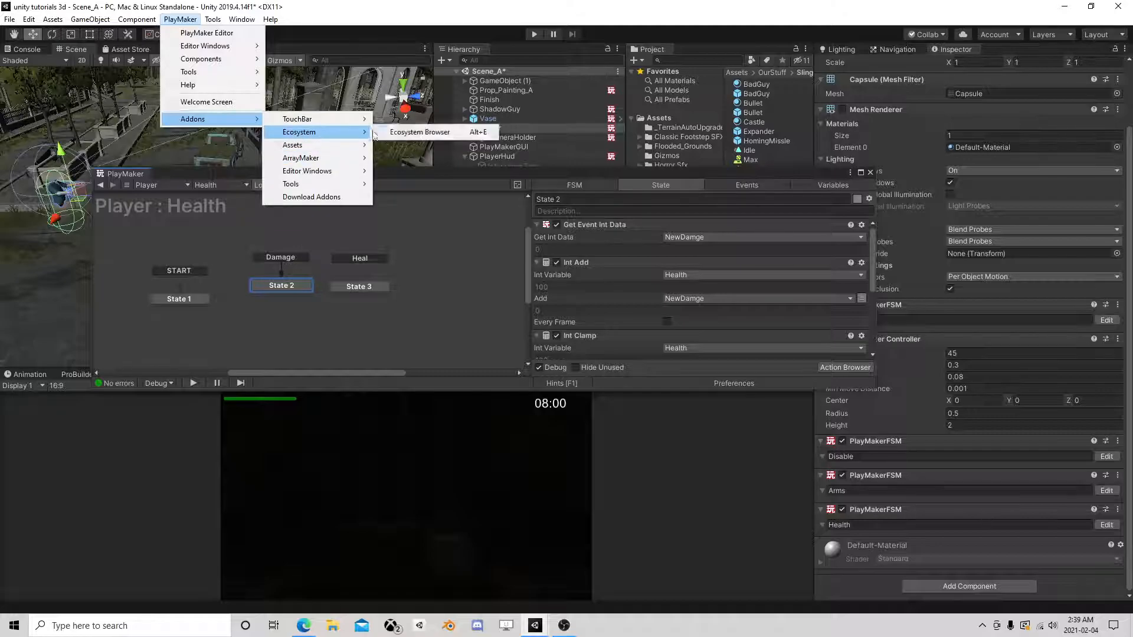
{"action": "left_click", "coordinate": [418, 133]}
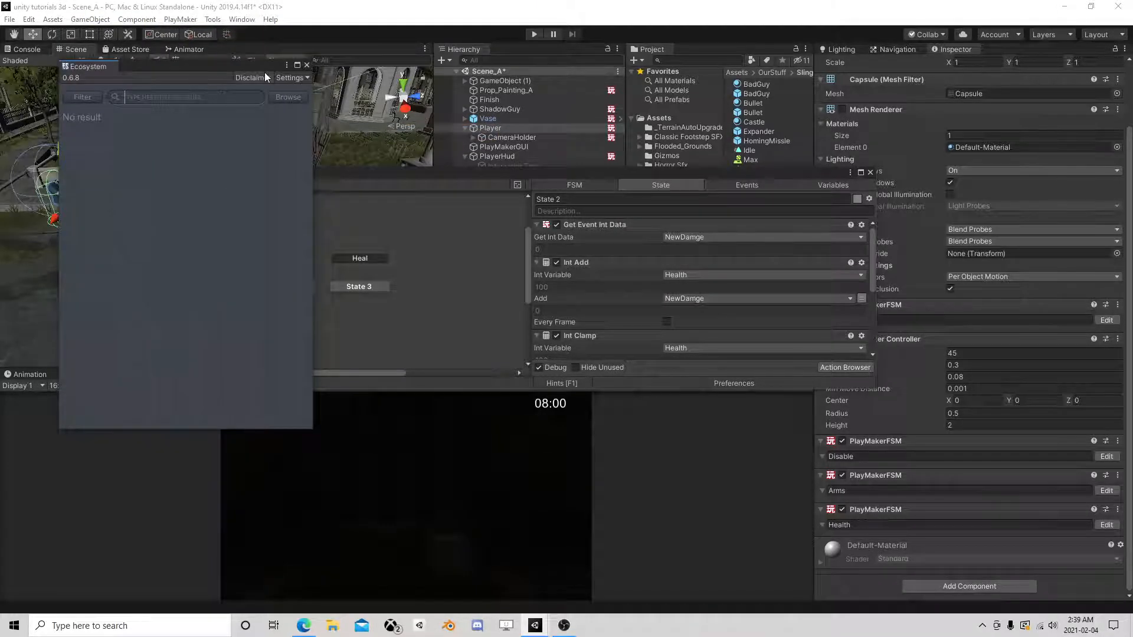
{"action": "type", "text": "int sub"}
{"action": "key", "text": "Return"}
{"action": "left_click", "coordinate": [291, 118]}
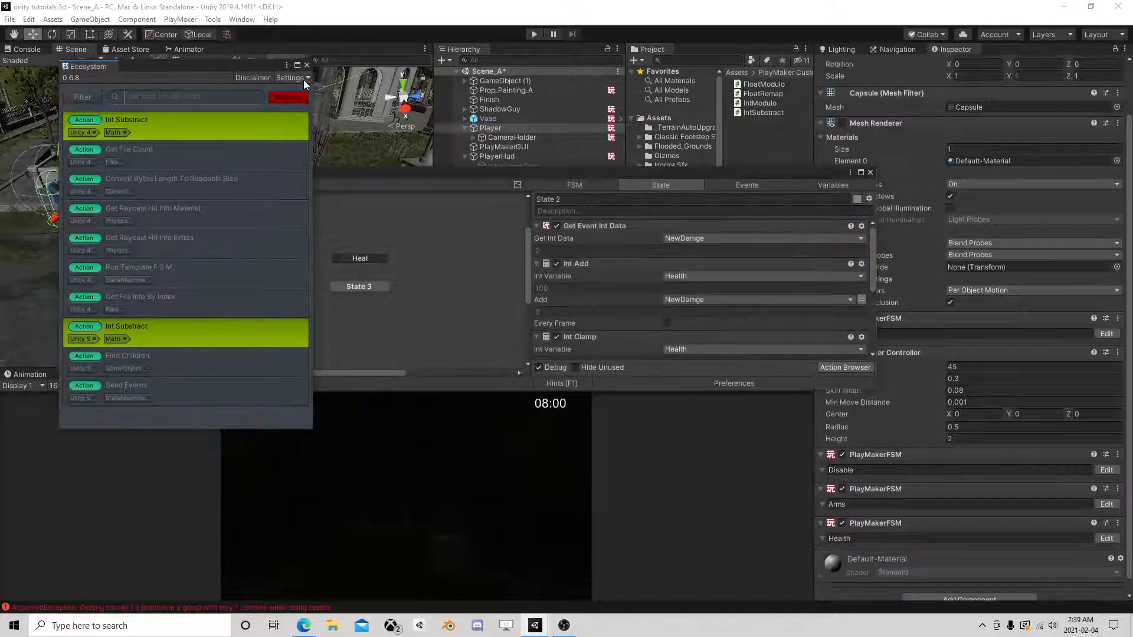
{"action": "left_click", "coordinate": [306, 65]}
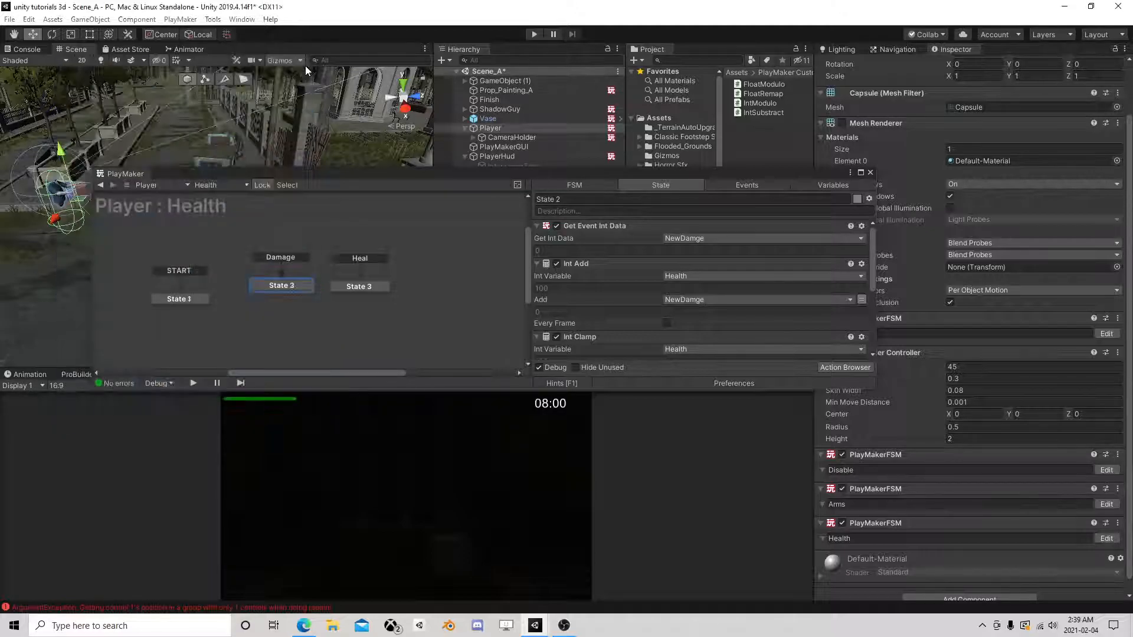
Replace the Int Add action in State 2 of the Health FSM with an Int Subtract action.
{"action": "left_click", "coordinate": [611, 267]}
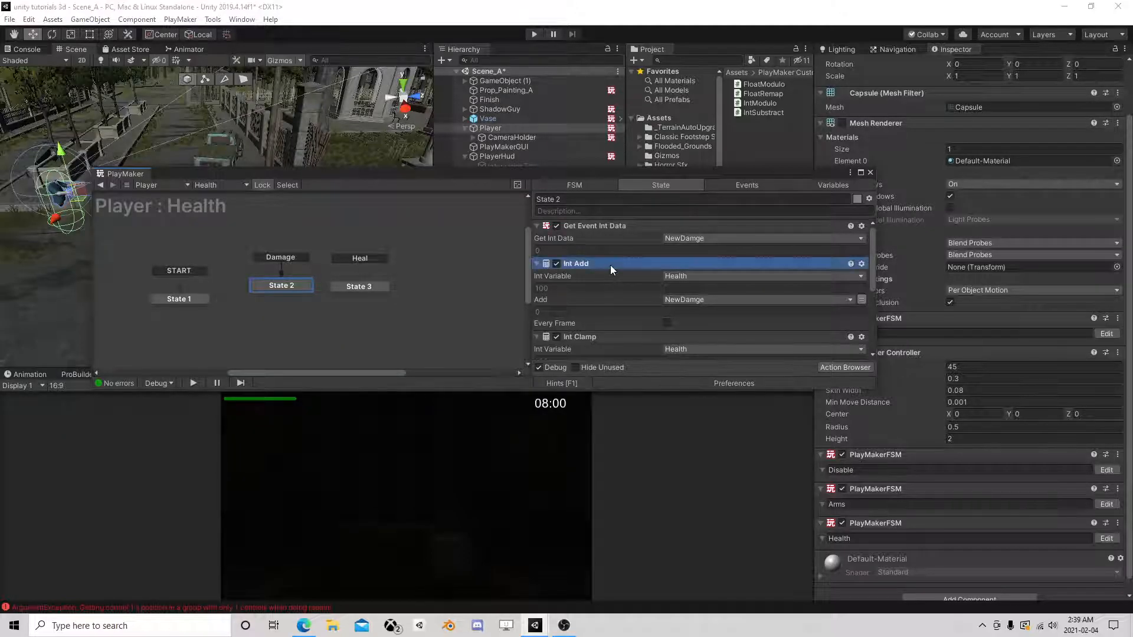
{"action": "right_click", "coordinate": [611, 267]}
{"action": "left_click", "coordinate": [654, 447]}
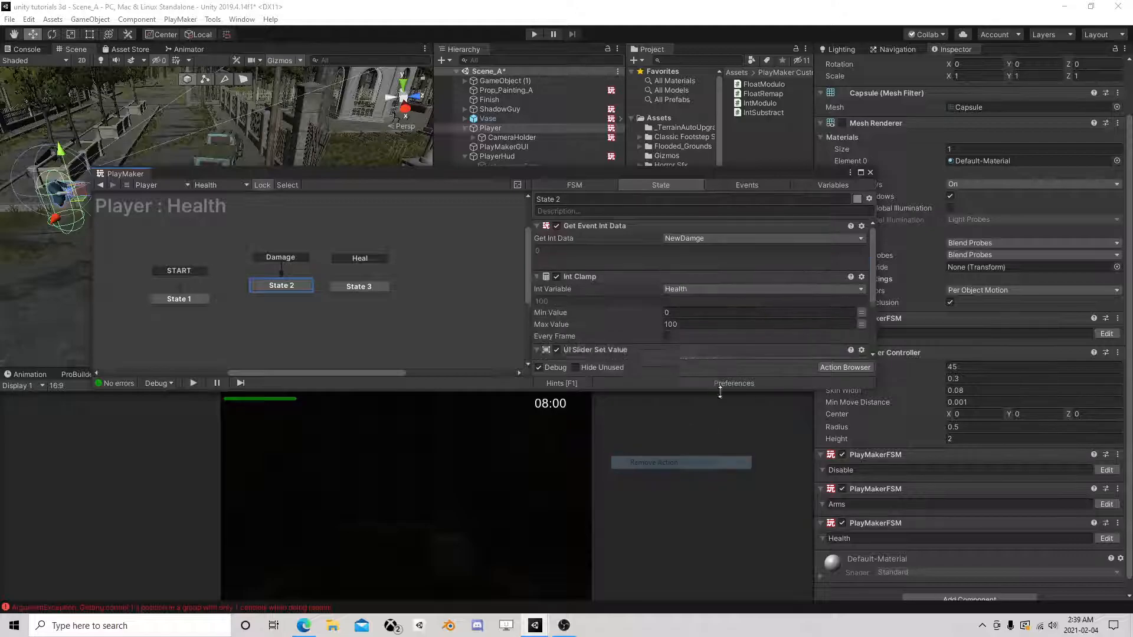
{"action": "left_click", "coordinate": [850, 367]}
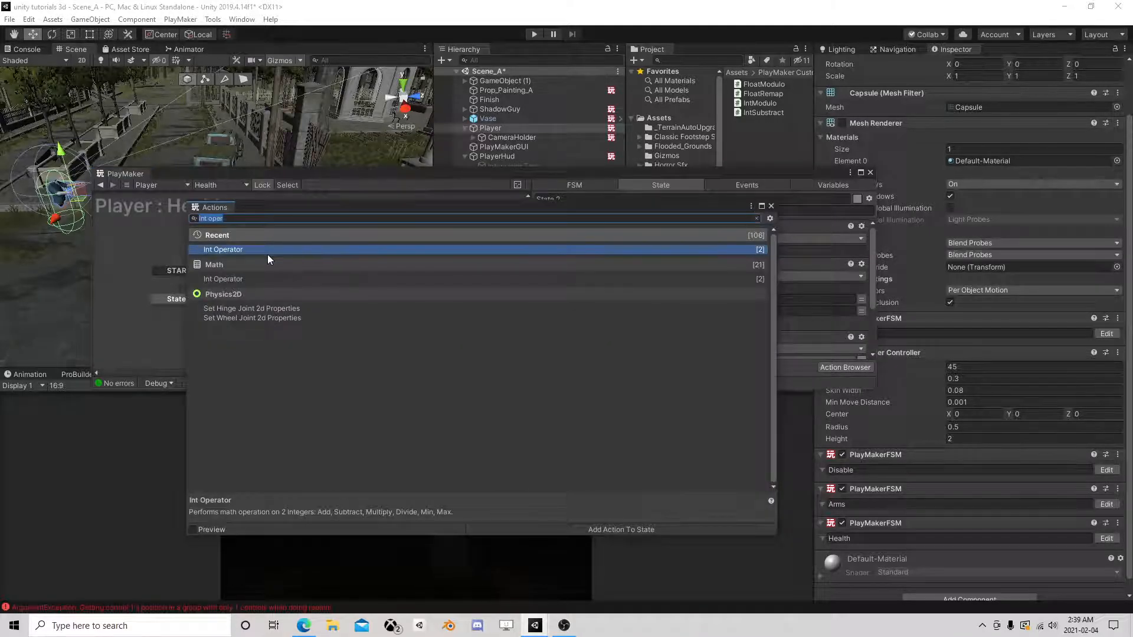
{"action": "type", "text": "int sub"}
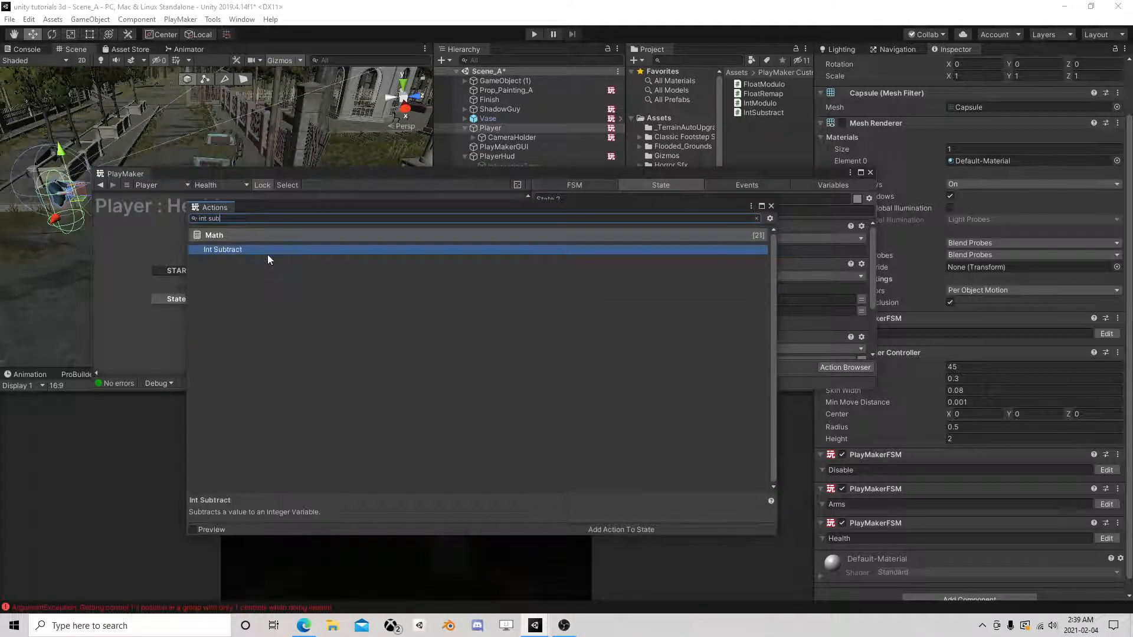
{"action": "double_click", "coordinate": [281, 250]}
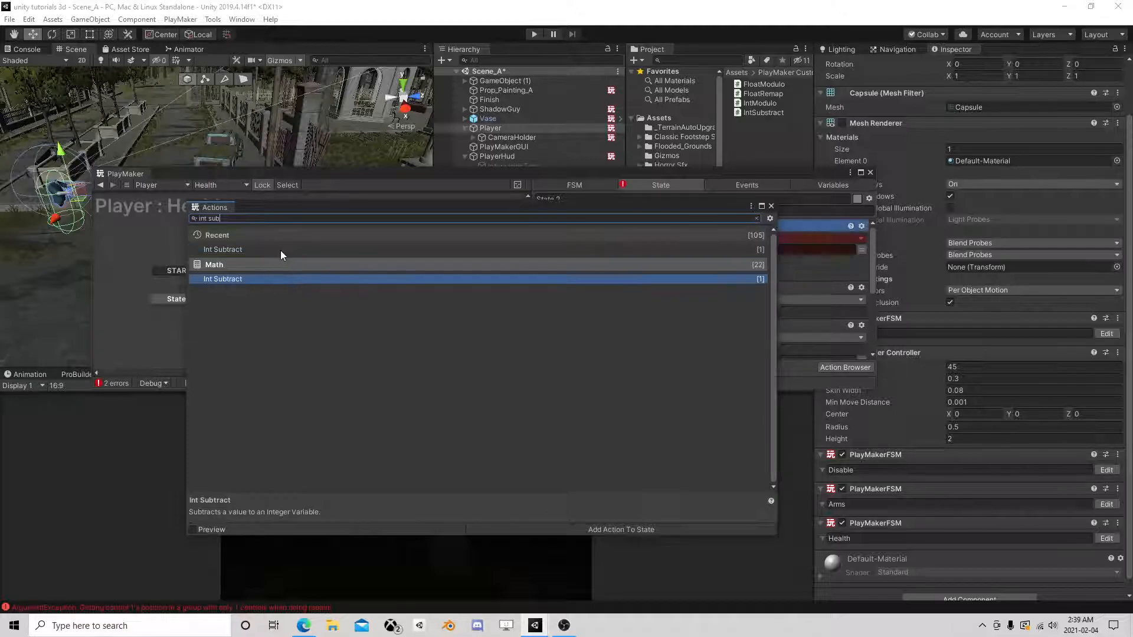
{"action": "left_click", "coordinate": [771, 206]}
Set Int Subtract to subtract NewDamge from the Health variable and place it directly after Get Event Int Data.
{"action": "left_click", "coordinate": [694, 238]}
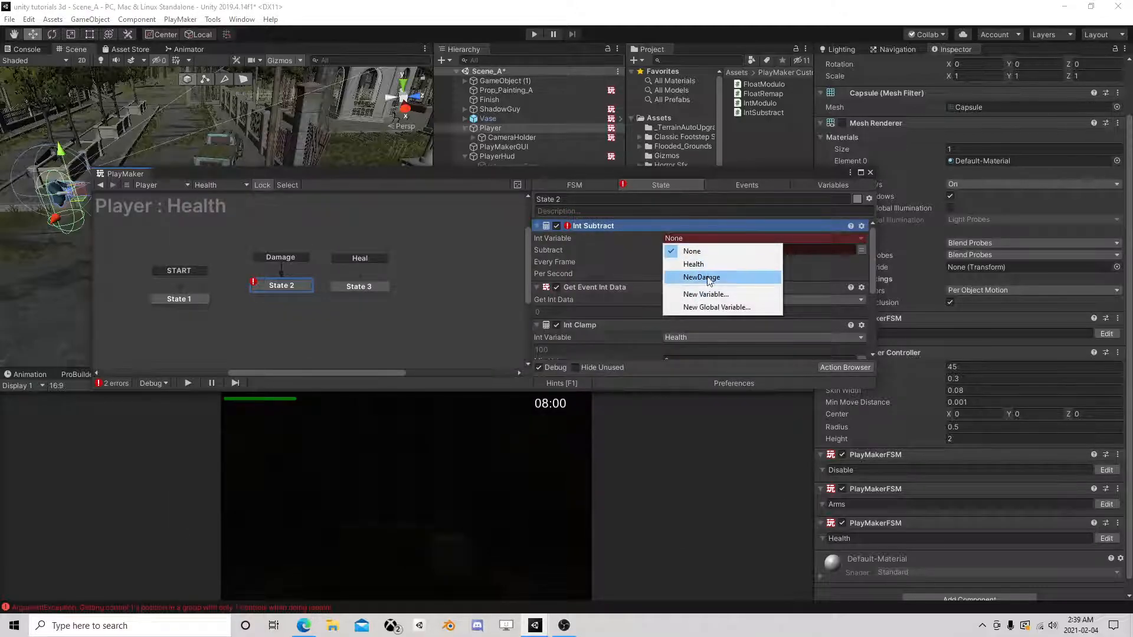
{"action": "left_click", "coordinate": [694, 264]}
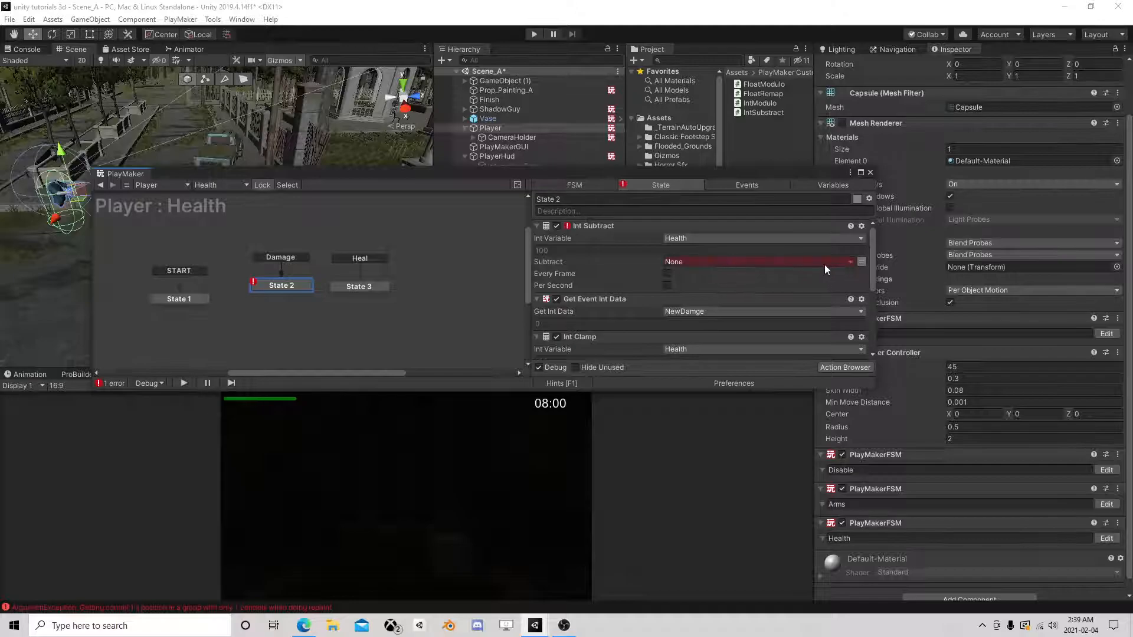
{"action": "left_click", "coordinate": [825, 263]}
{"action": "left_click", "coordinate": [716, 306]}
{"action": "left_click_drag", "start_coordinate": [655, 226], "coordinate": [621, 345]}
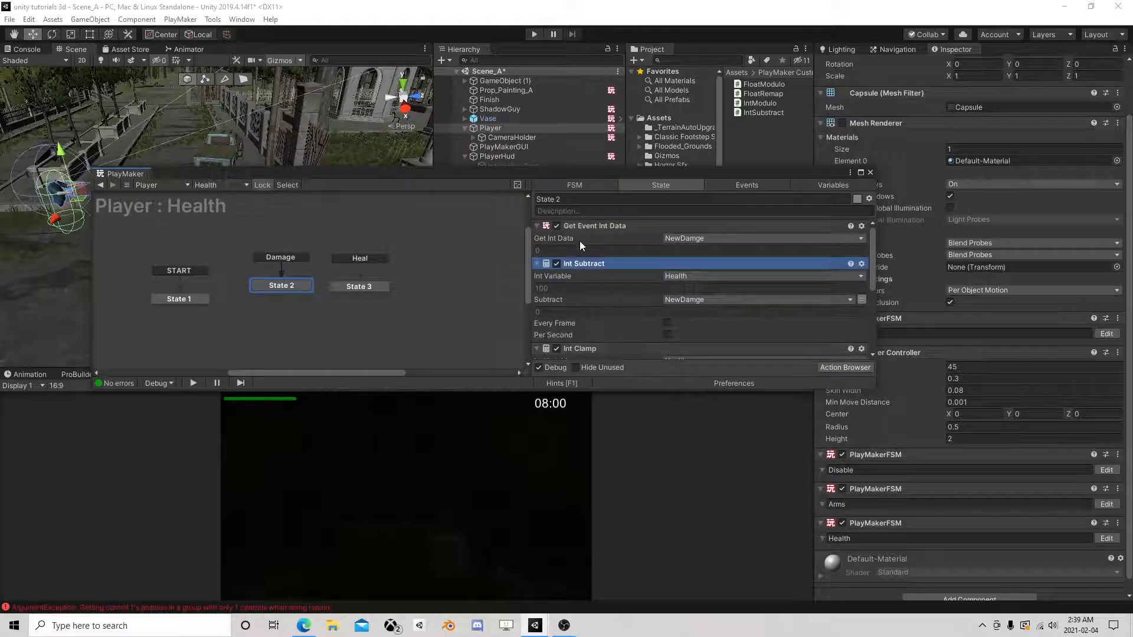
{"action": "scroll", "coordinate": [597, 265], "scroll_direction": "down", "scroll_amount": 2}
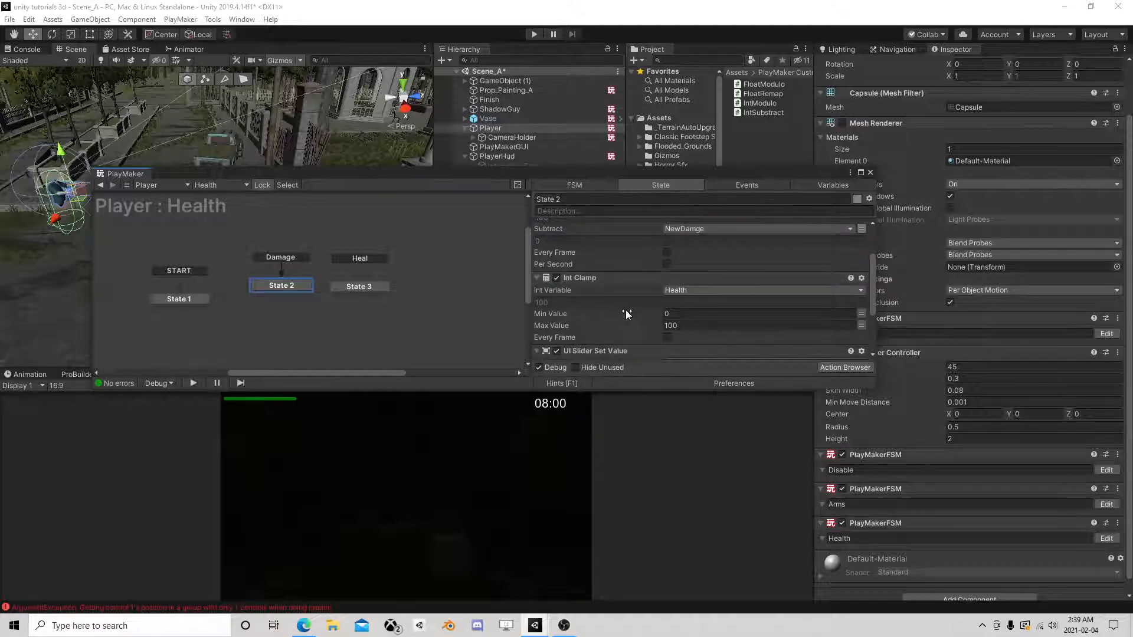
{"action": "scroll", "coordinate": [627, 311], "scroll_direction": "down", "scroll_amount": 2}
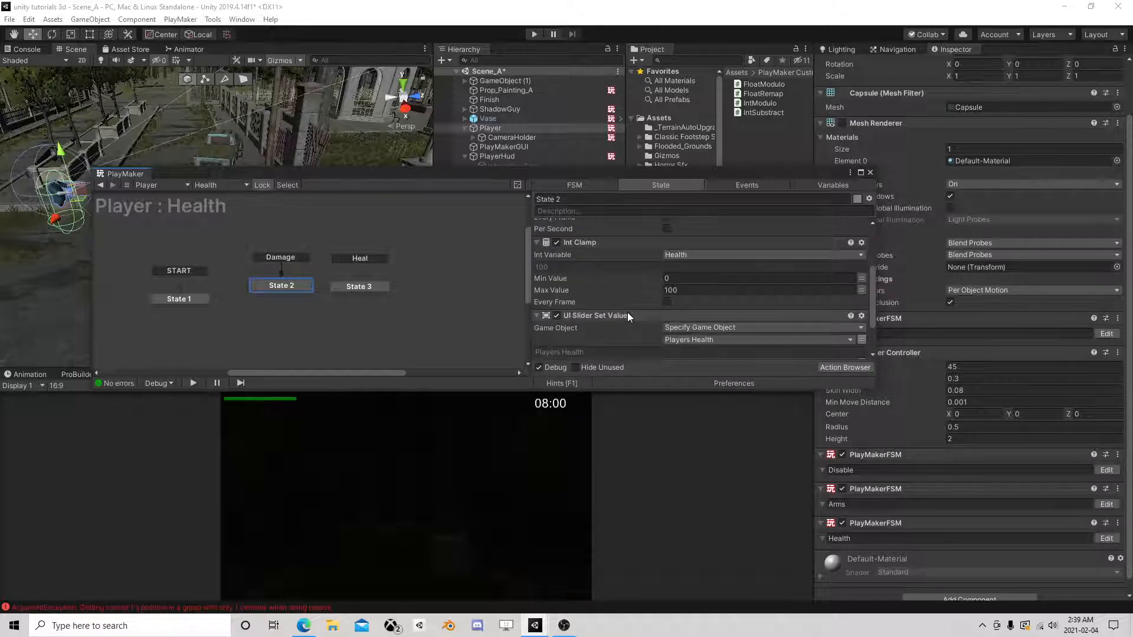
{"action": "left_click", "coordinate": [870, 173]}
Run the game, walk the player in and out of the trigger cube to test the health bar, and stop the game.
{"action": "left_click", "coordinate": [534, 34]}
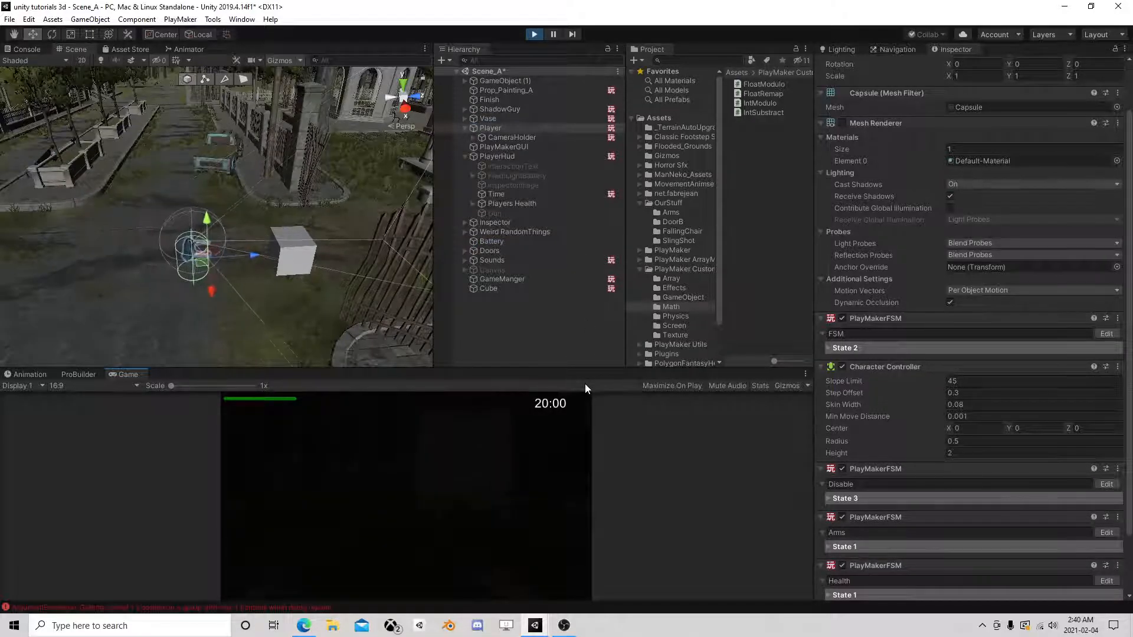
{"action": "key", "text": "s"}
{"action": "key", "text": "w"}
{"action": "key", "text": "s"}
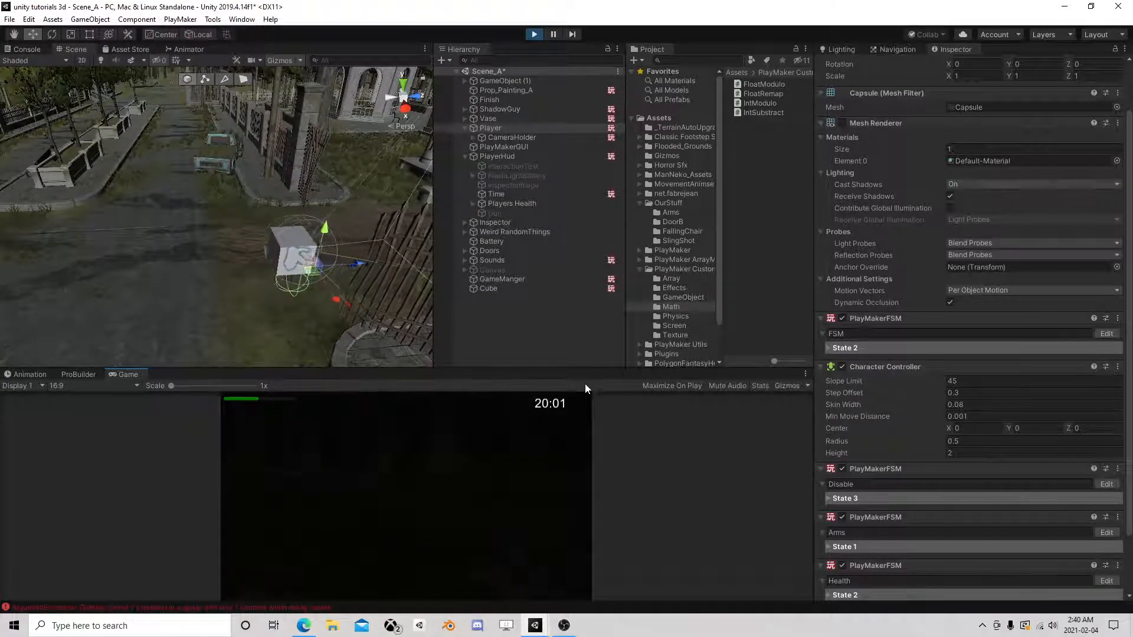
{"action": "key", "text": "w"}
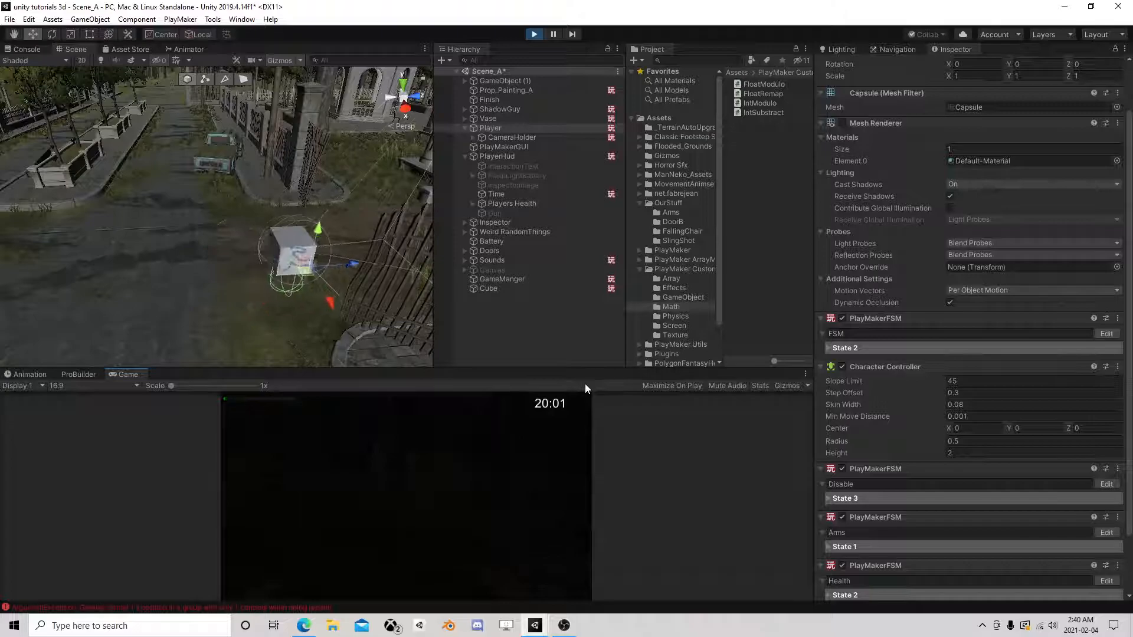
{"action": "key", "text": "s"}
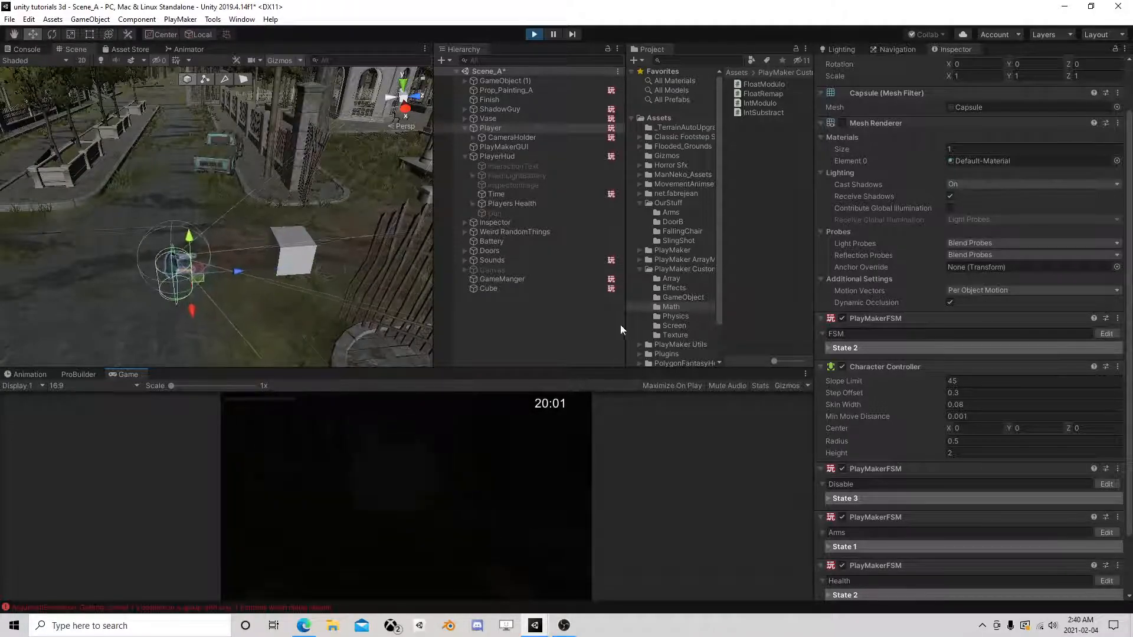
{"action": "left_click", "coordinate": [530, 35]}
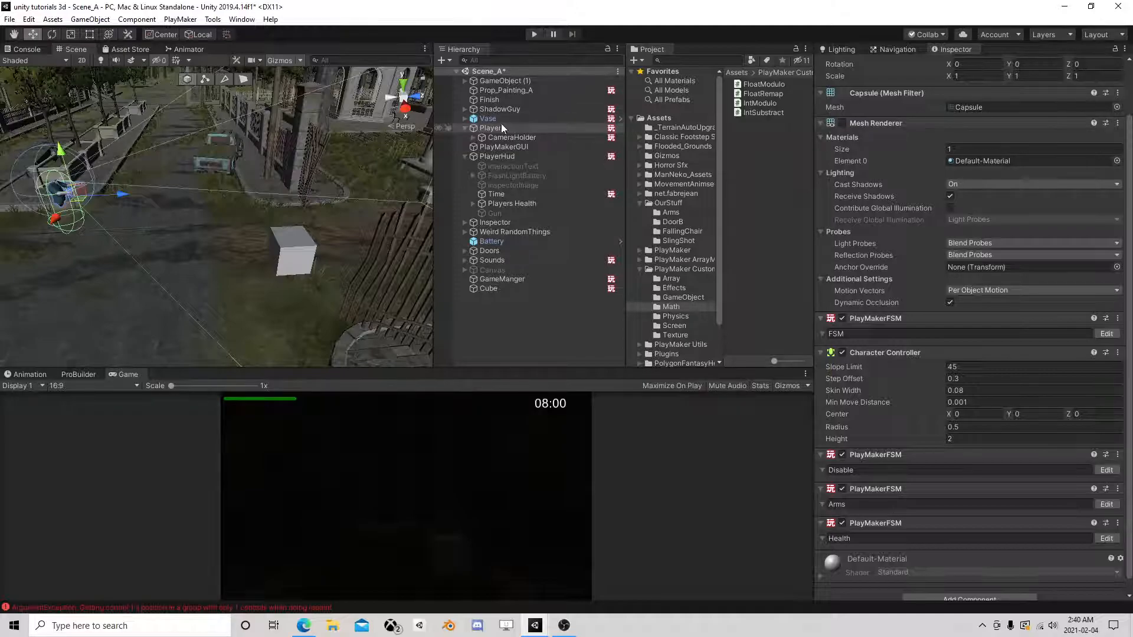
Delete the test trigger Cube from Scene_A and save the scene.
{"action": "left_click", "coordinate": [505, 289]}
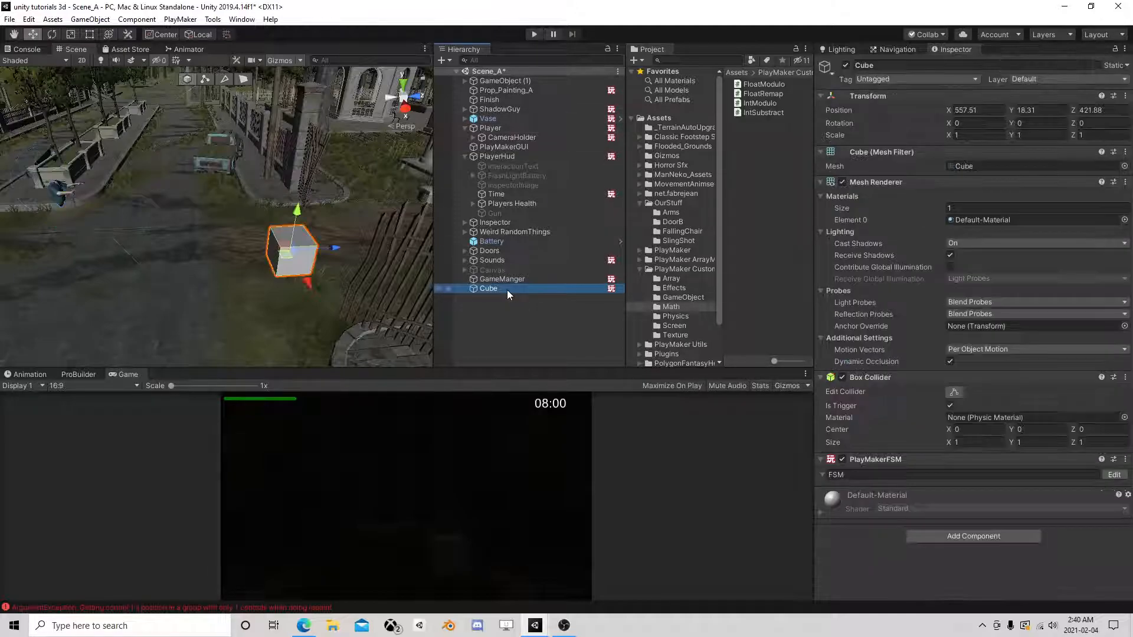
{"action": "key", "text": "Delete"}
{"action": "left_click", "coordinate": [9, 20]}
{"action": "left_click", "coordinate": [24, 63]}
{"action": "right_click_drag", "start_coordinate": [259, 231], "coordinate": [353, 222]}
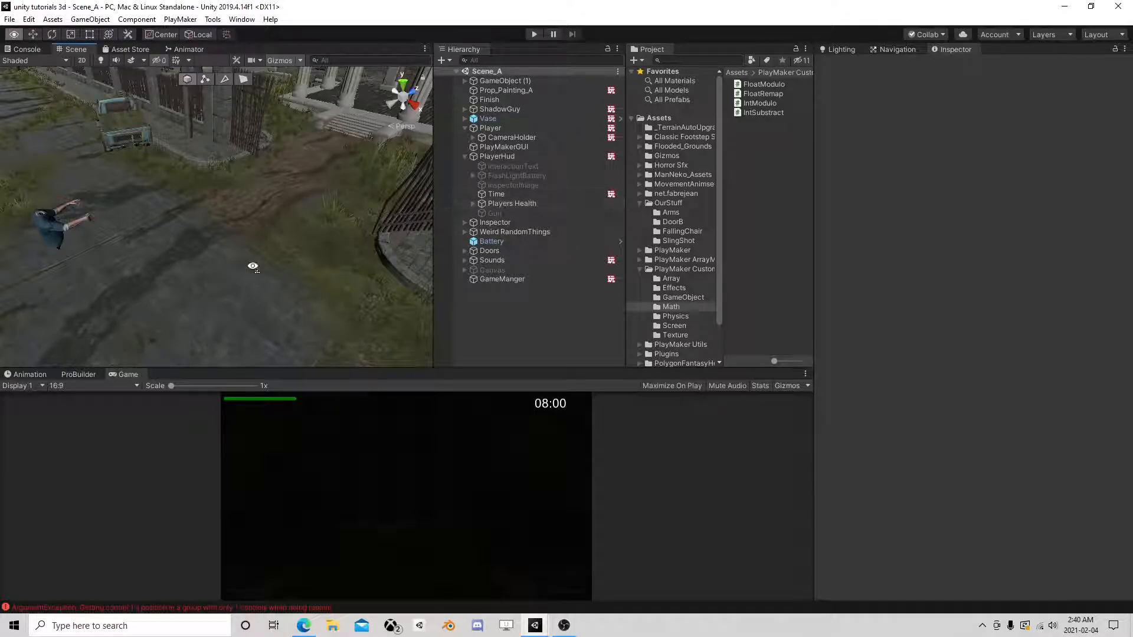
{"action": "right_click_drag", "start_coordinate": [252, 271], "coordinate": [250, 53]}
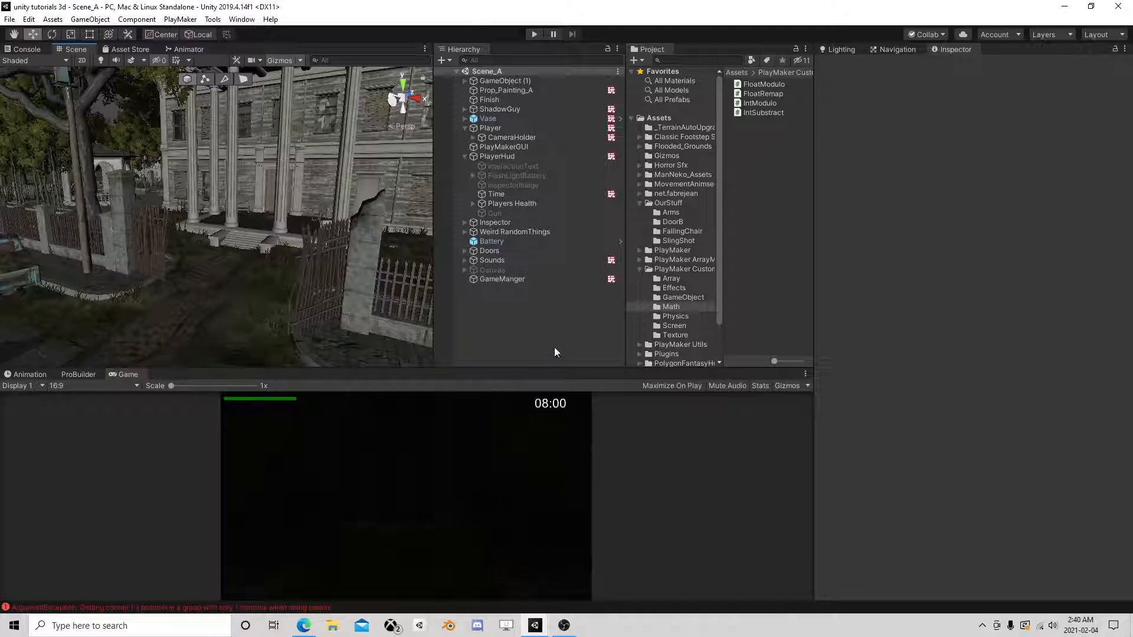
Open the build settings and exclude the SceneMenu and GameScene scenes from the build.
{"action": "left_click", "coordinate": [10, 20]}
{"action": "left_click", "coordinate": [15, 22]}
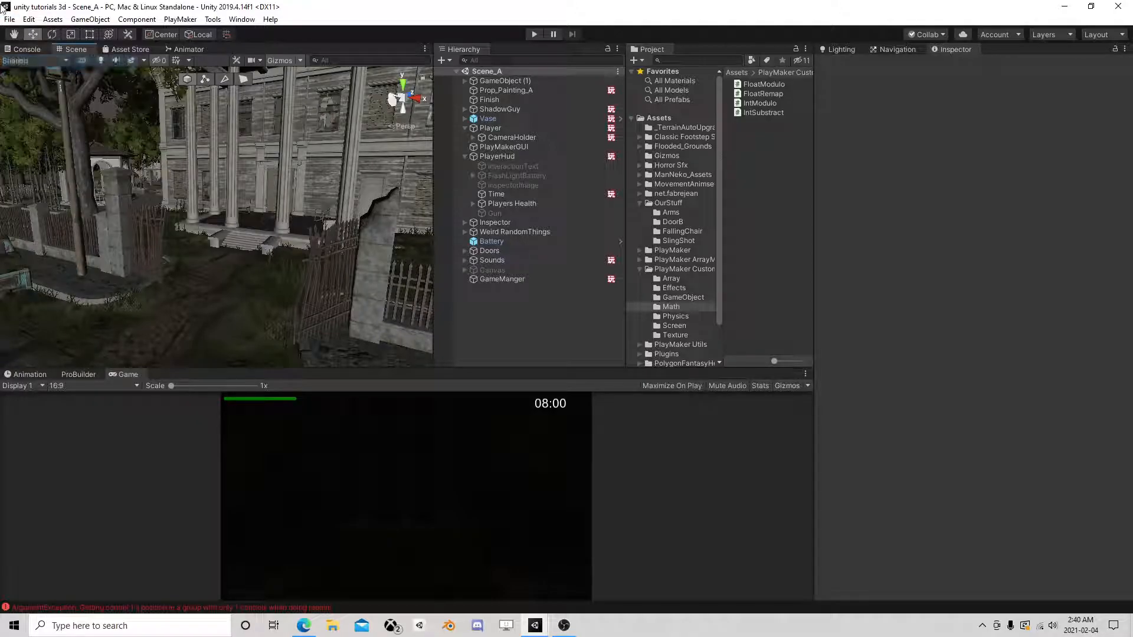
{"action": "left_click", "coordinate": [12, 22]}
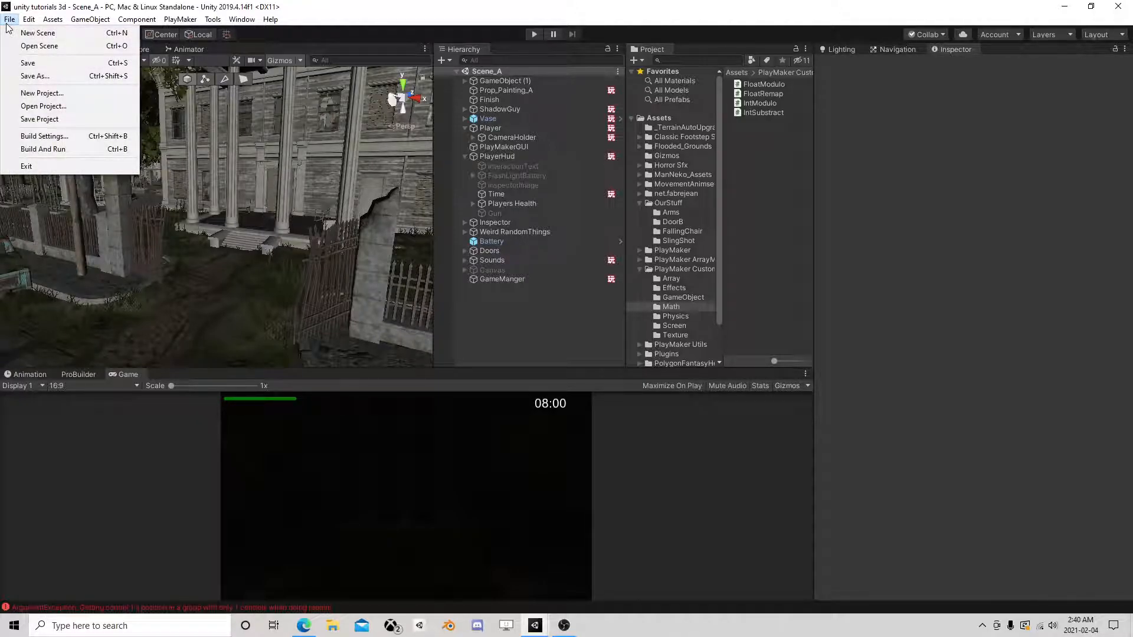
{"action": "left_click", "coordinate": [45, 136]}
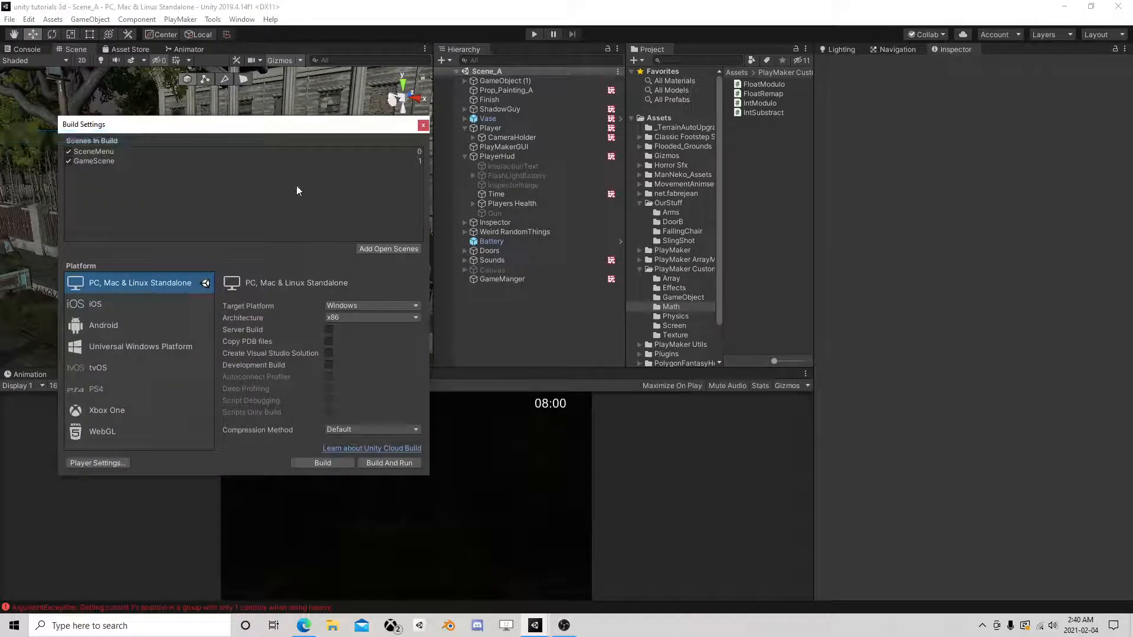
{"action": "left_click", "coordinate": [68, 154]}
Add Scene_A from the Flooded_Grounds Scenes folder to the scenes in the build and close the build settings.
{"action": "left_click", "coordinate": [640, 202]}
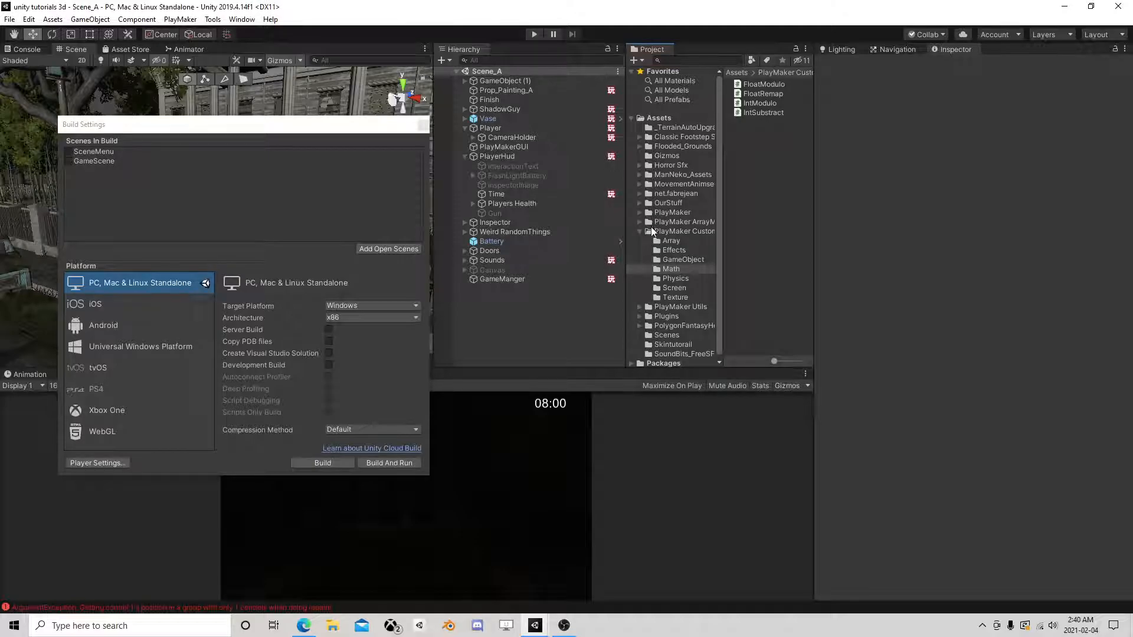
{"action": "left_click", "coordinate": [639, 231]}
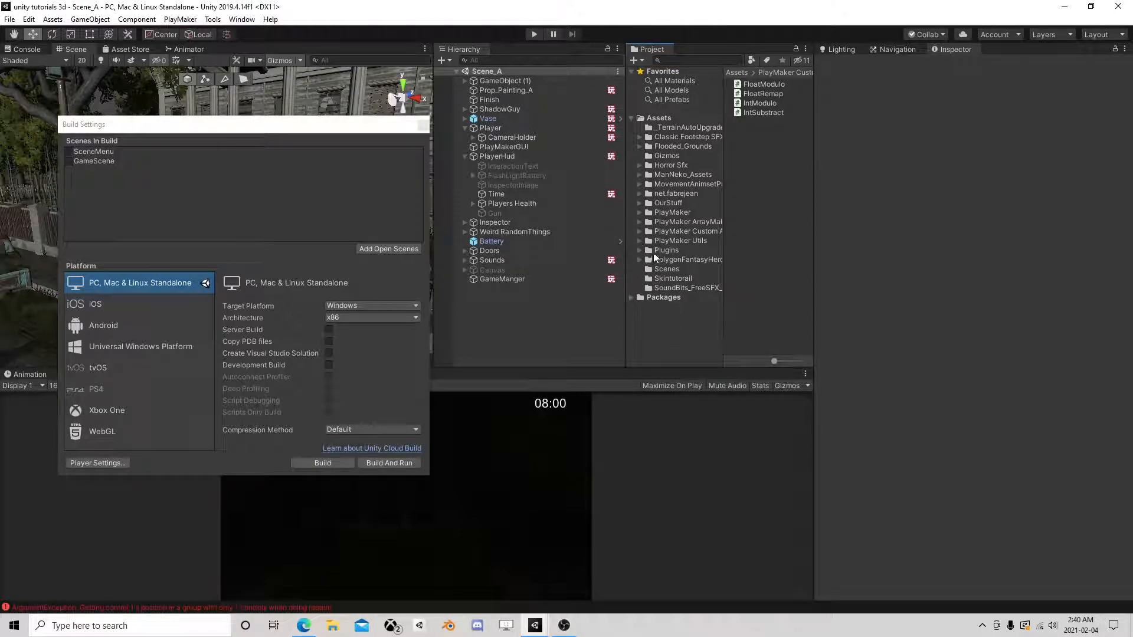
{"action": "left_click", "coordinate": [640, 147]}
{"action": "left_click", "coordinate": [648, 166]}
{"action": "left_click", "coordinate": [647, 184]}
{"action": "left_click", "coordinate": [673, 184]}
{"action": "left_click_drag", "start_coordinate": [759, 123], "coordinate": [129, 212]}
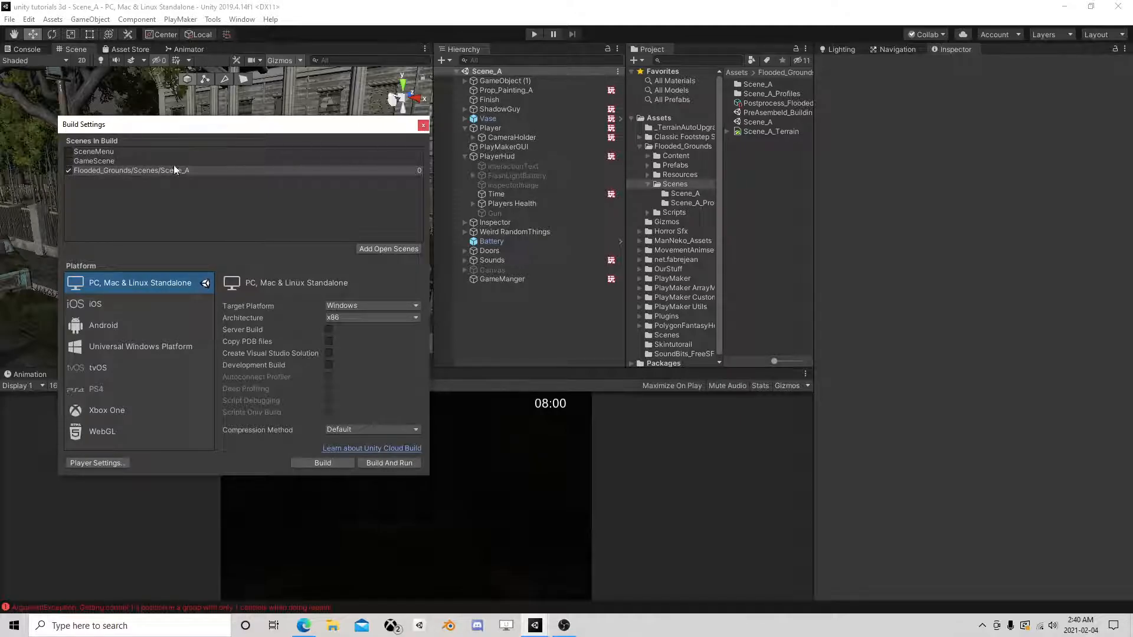
{"action": "left_click", "coordinate": [423, 126]}
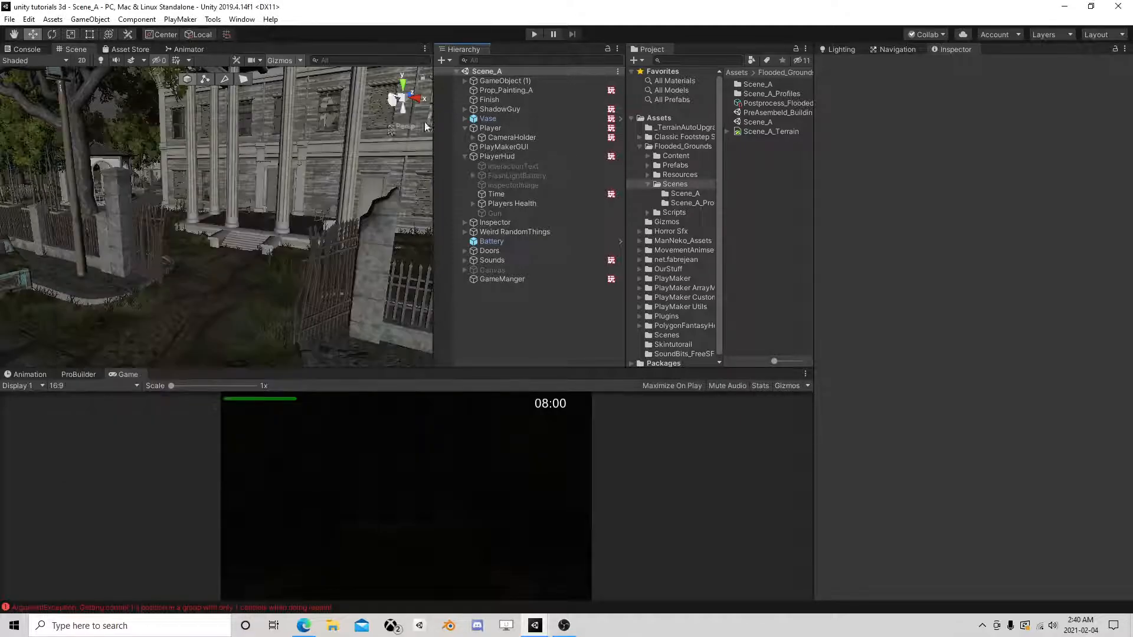
Create a new scene and save it in Assets as "FPS Horror Title".
{"action": "left_click", "coordinate": [9, 19]}
{"action": "left_click", "coordinate": [24, 33]}
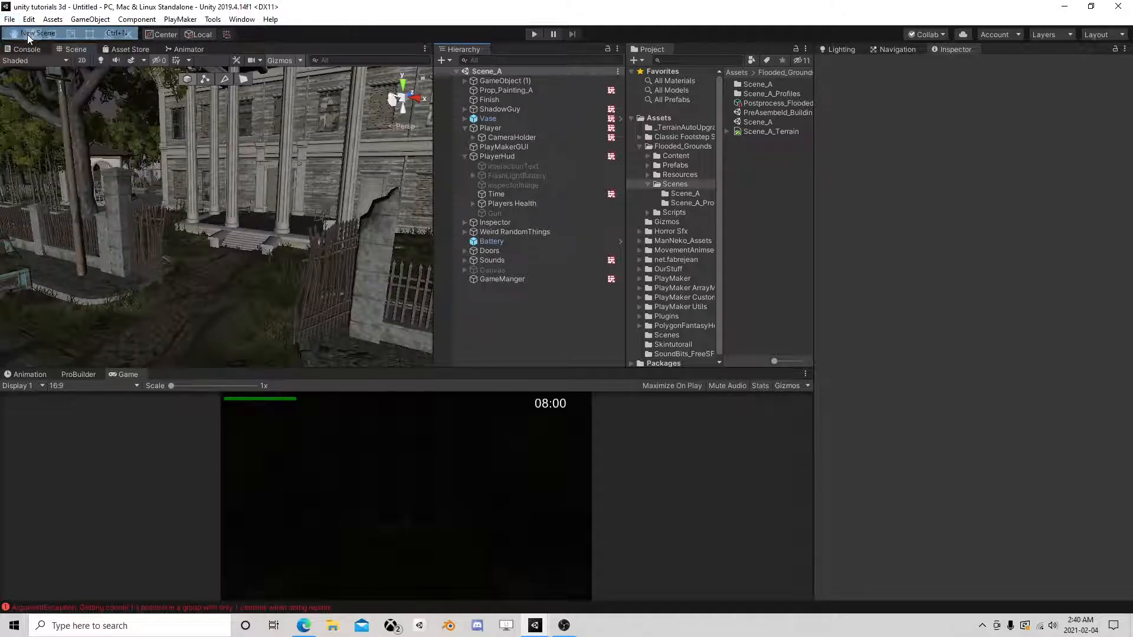
{"action": "left_click", "coordinate": [10, 19]}
{"action": "left_click", "coordinate": [24, 75]}
{"action": "type", "text": "FPS Horro"}
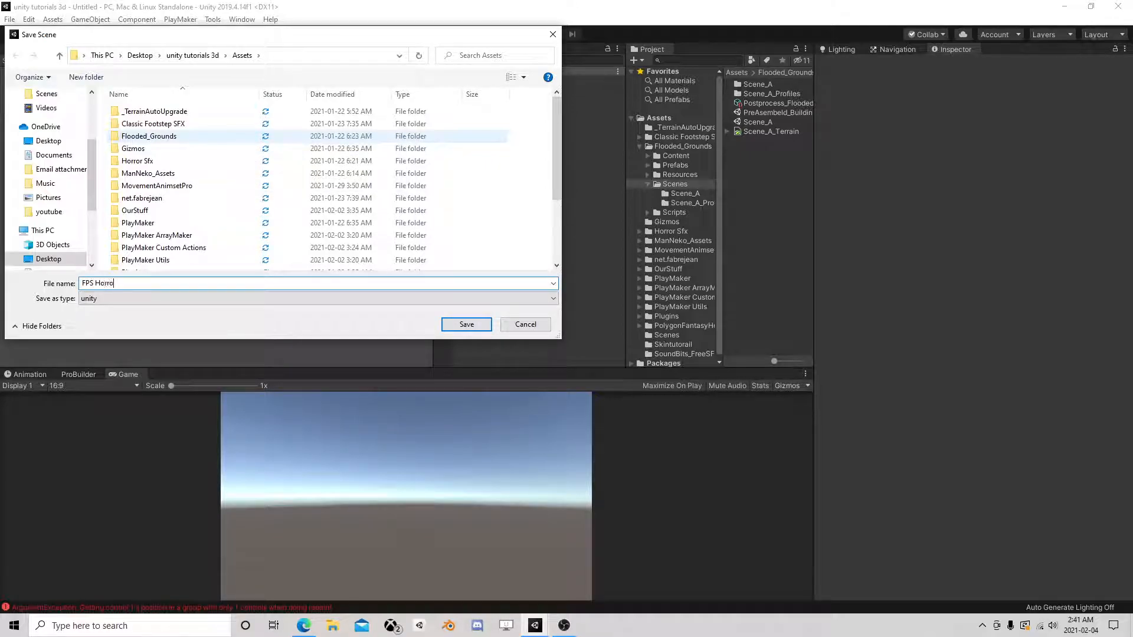
{"action": "type", "text": "r Title"}
{"action": "key", "text": "Return"}
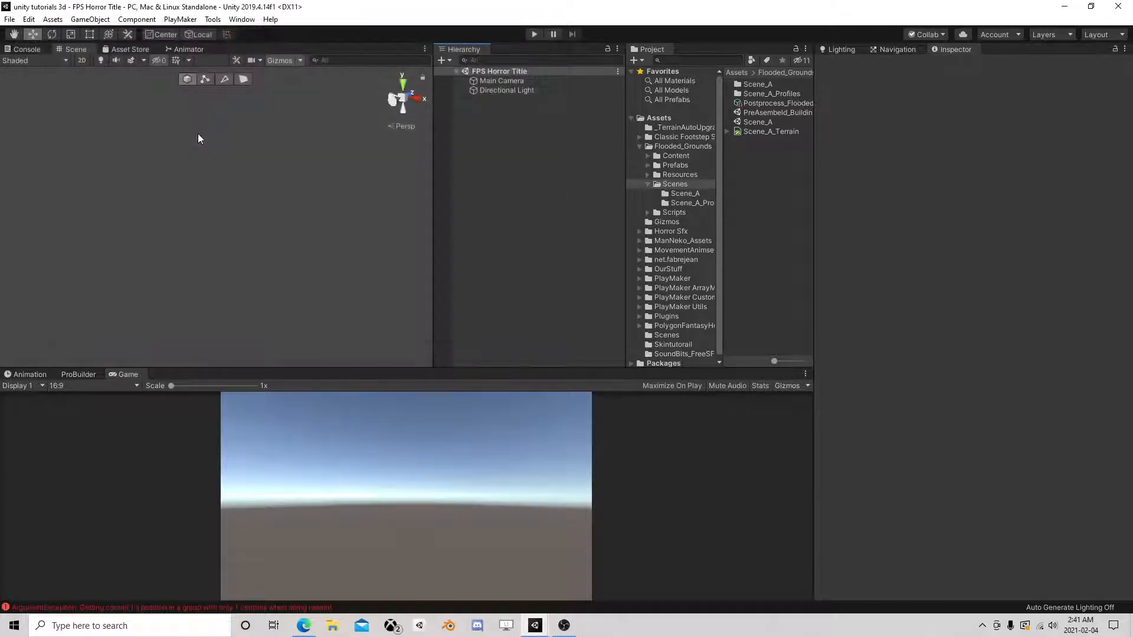
Add the FPS Horror Title scene to the build settings and order it first, with Scene_A second.
{"action": "left_click", "coordinate": [10, 19]}
{"action": "left_click", "coordinate": [45, 136]}
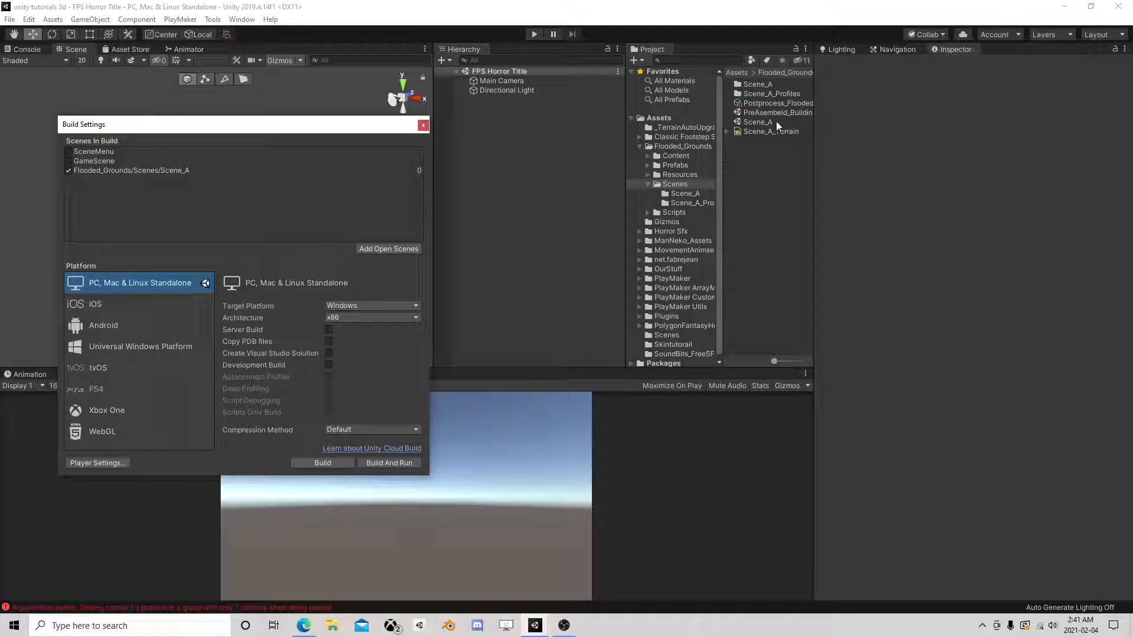
{"action": "left_click", "coordinate": [660, 118]}
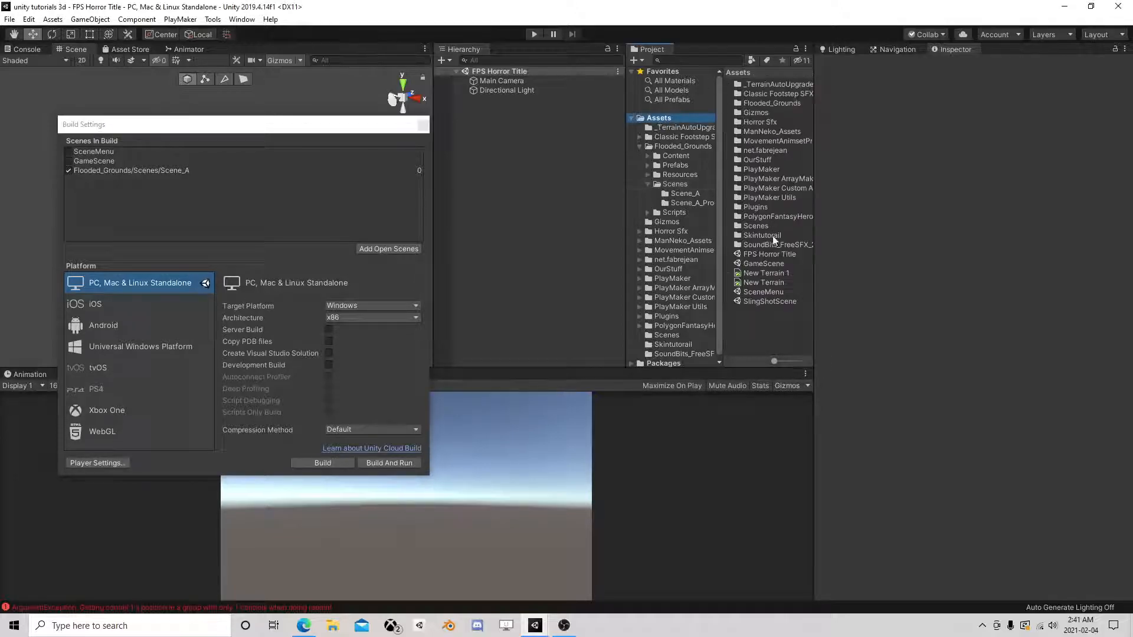
{"action": "left_click_drag", "start_coordinate": [761, 255], "coordinate": [94, 213]}
{"action": "left_click", "coordinate": [69, 170]}
{"action": "mouse_move", "coordinate": [91, 171]}
{"action": "left_mouse_down"}
{"action": "mouse_move", "coordinate": [95, 204]}
{"action": "mouse_move", "coordinate": [72, 179]}
{"action": "left_mouse_up"}
{"action": "left_click", "coordinate": [69, 179]}
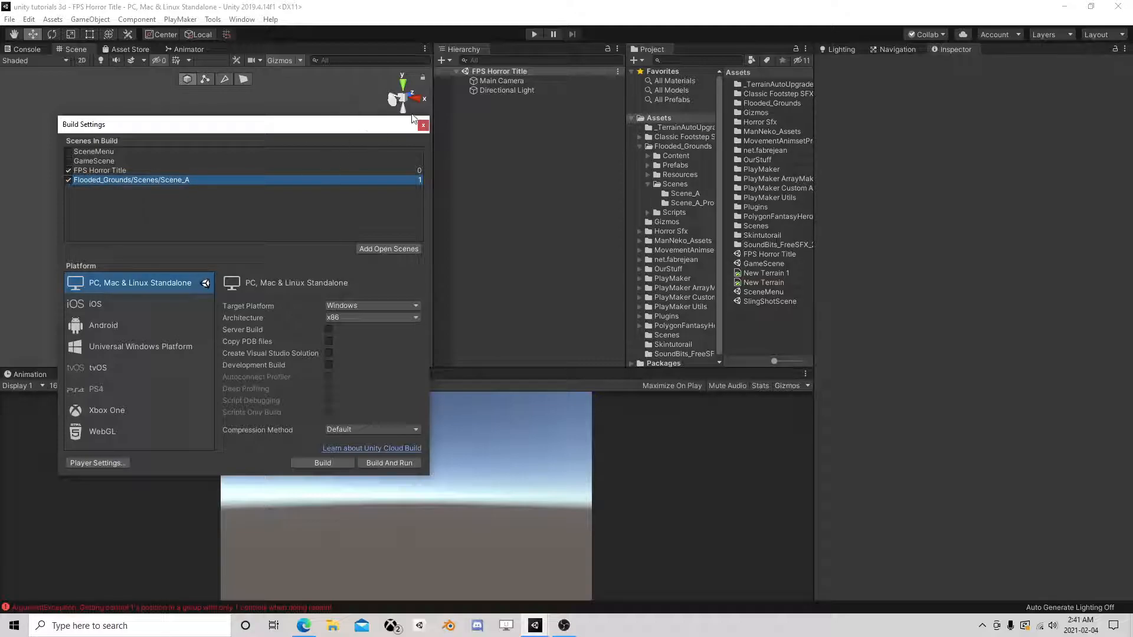
{"action": "left_click", "coordinate": [423, 124]}
Add a UI Canvas to the title scene and create a Panel inside it.
{"action": "right_click", "coordinate": [493, 119]}
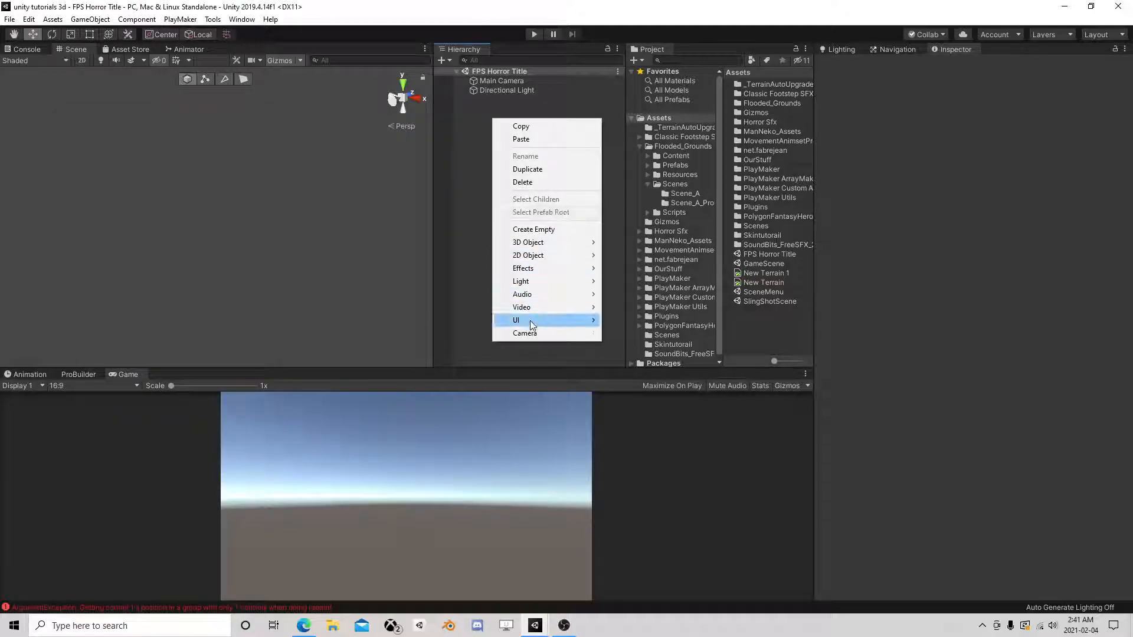
{"action": "mouse_move", "coordinate": [532, 322]}
{"action": "left_click", "coordinate": [632, 489]}
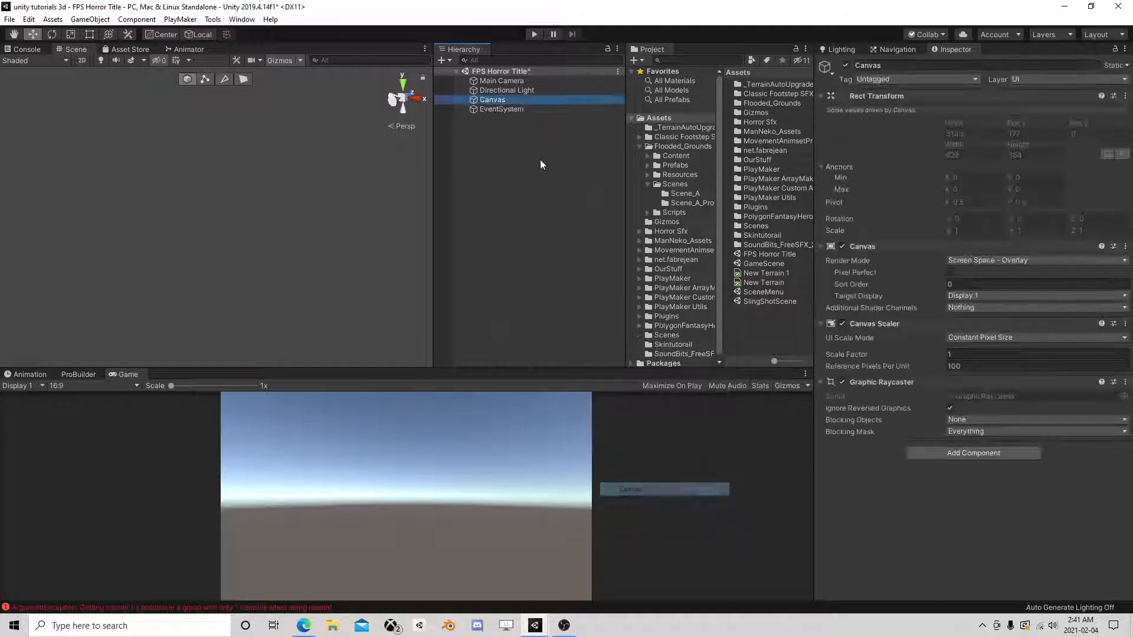
{"action": "right_click", "coordinate": [498, 99]}
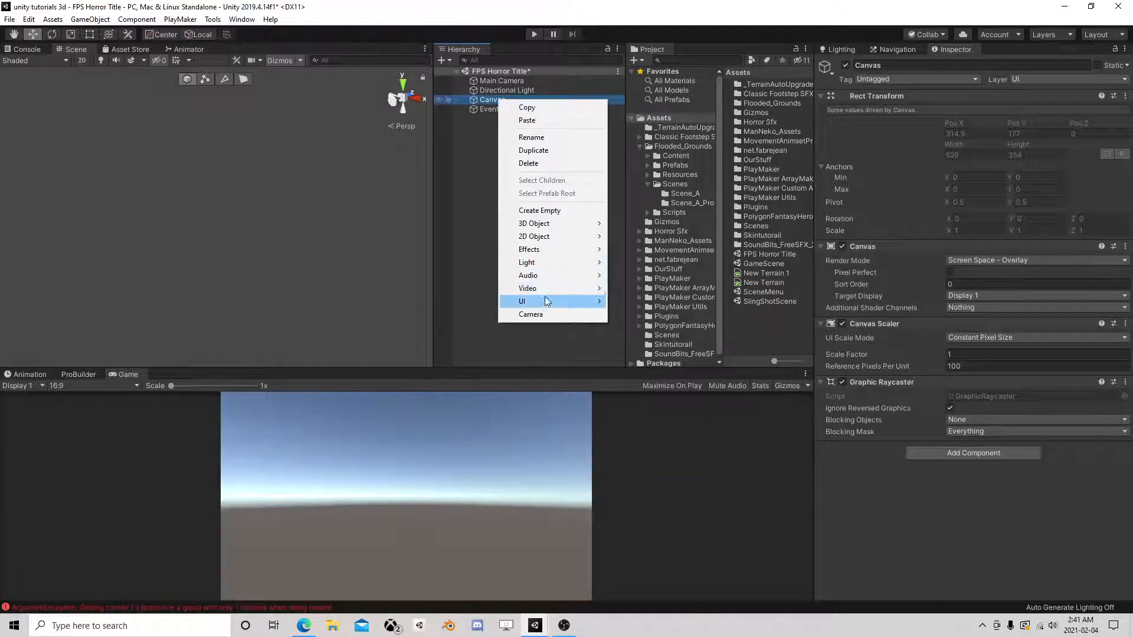
{"action": "mouse_move", "coordinate": [546, 302]}
{"action": "left_click", "coordinate": [640, 484]}
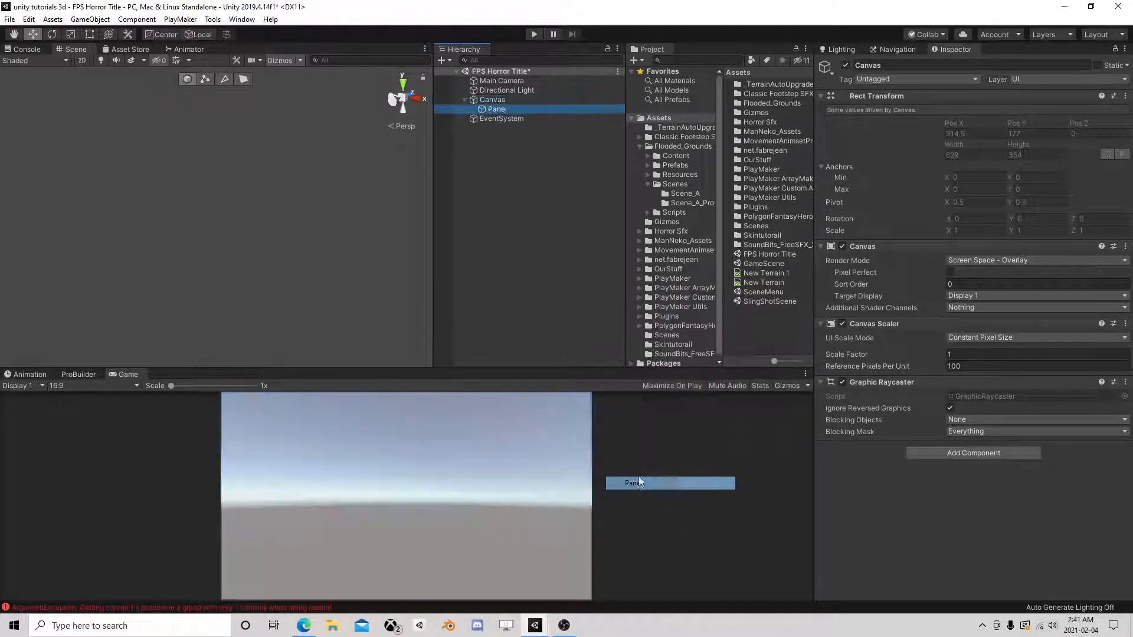
Set the Canvas's UI Scale Mode to Scale With Screen Size.
{"action": "left_click", "coordinate": [493, 101]}
{"action": "left_click", "coordinate": [972, 342]}
{"action": "left_click", "coordinate": [1003, 365]}
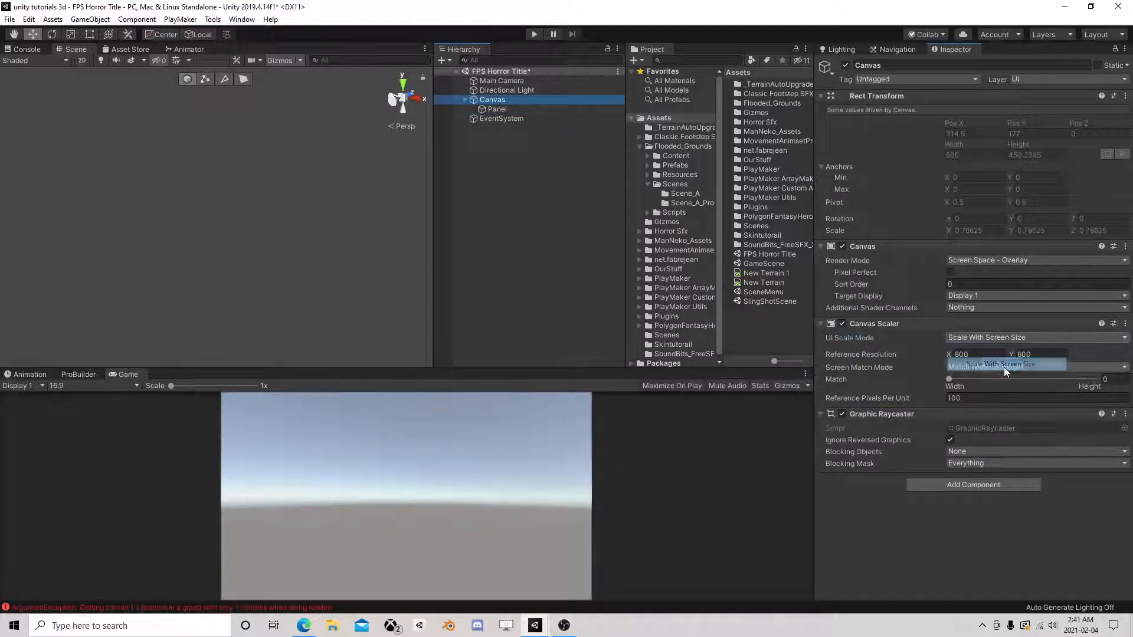
Colour the Panel solid black (000000) with an alpha of 255.
{"action": "left_click", "coordinate": [489, 110]}
{"action": "left_click", "coordinate": [969, 290]}
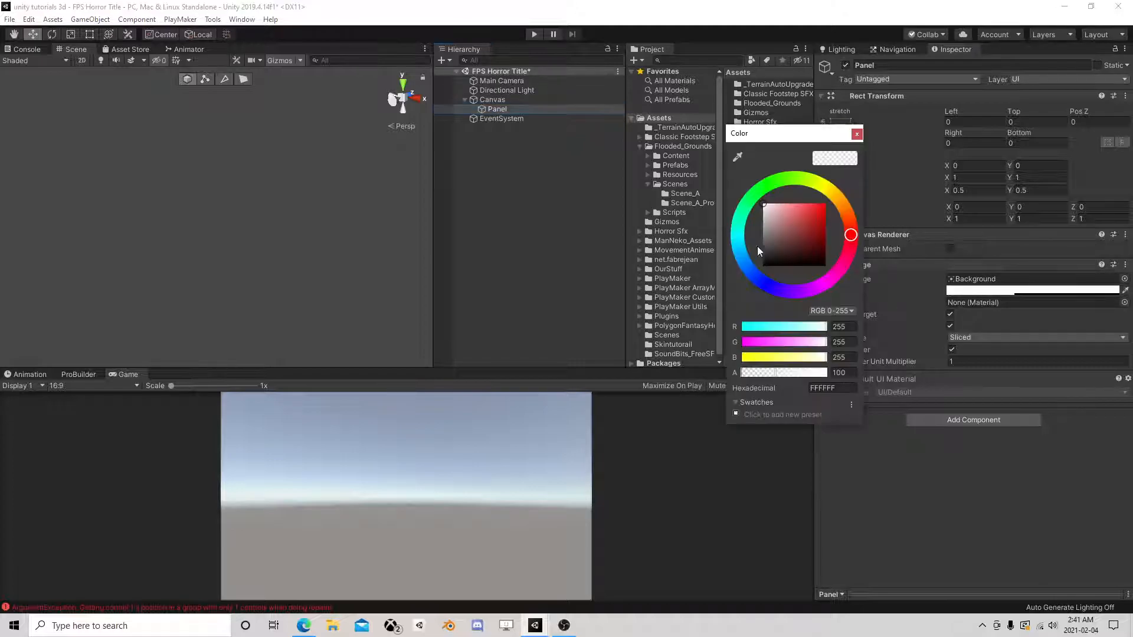
{"action": "left_click_drag", "start_coordinate": [764, 243], "coordinate": [691, 306]}
{"action": "left_click_drag", "start_coordinate": [794, 373], "coordinate": [866, 372]}
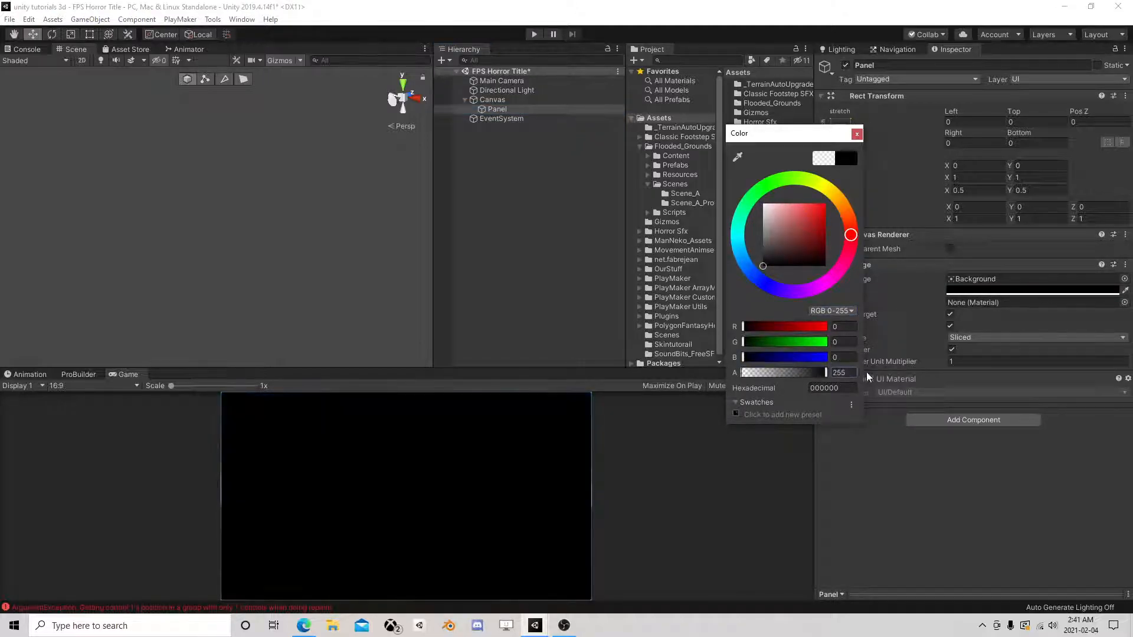
{"action": "left_click", "coordinate": [858, 135]}
Add a UI Text element to the Canvas and raise it near the upper edge, at a Pos Y of about 158.
{"action": "left_click", "coordinate": [494, 109]}
{"action": "left_click", "coordinate": [495, 100]}
{"action": "right_click", "coordinate": [497, 104]}
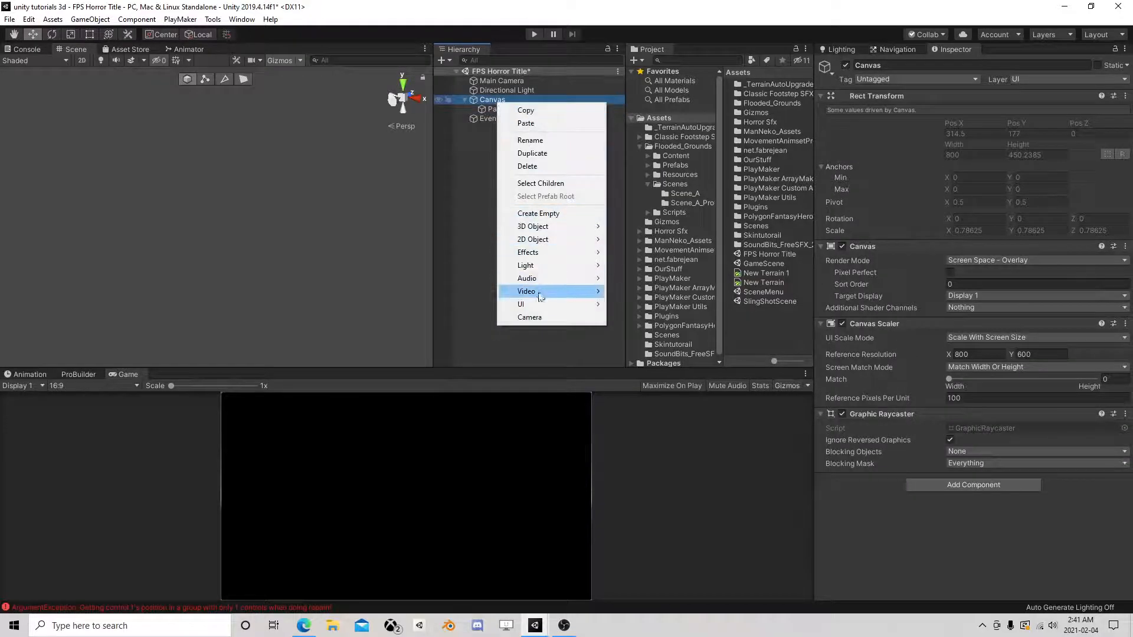
{"action": "mouse_move", "coordinate": [536, 305]}
{"action": "left_click", "coordinate": [642, 305]}
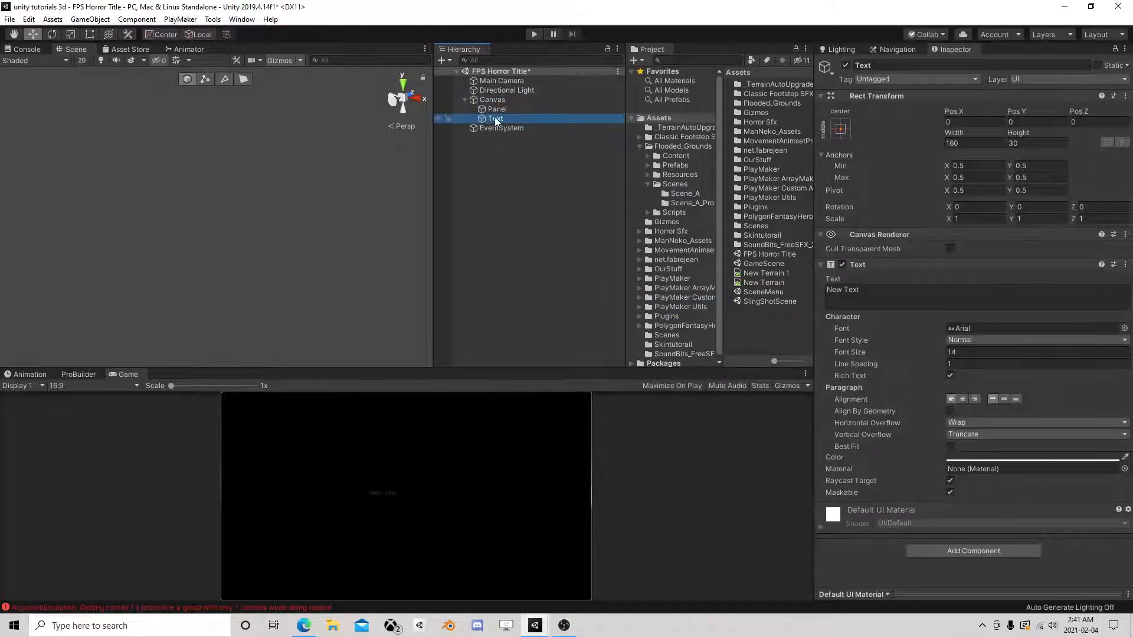
{"action": "left_click", "coordinate": [89, 34]}
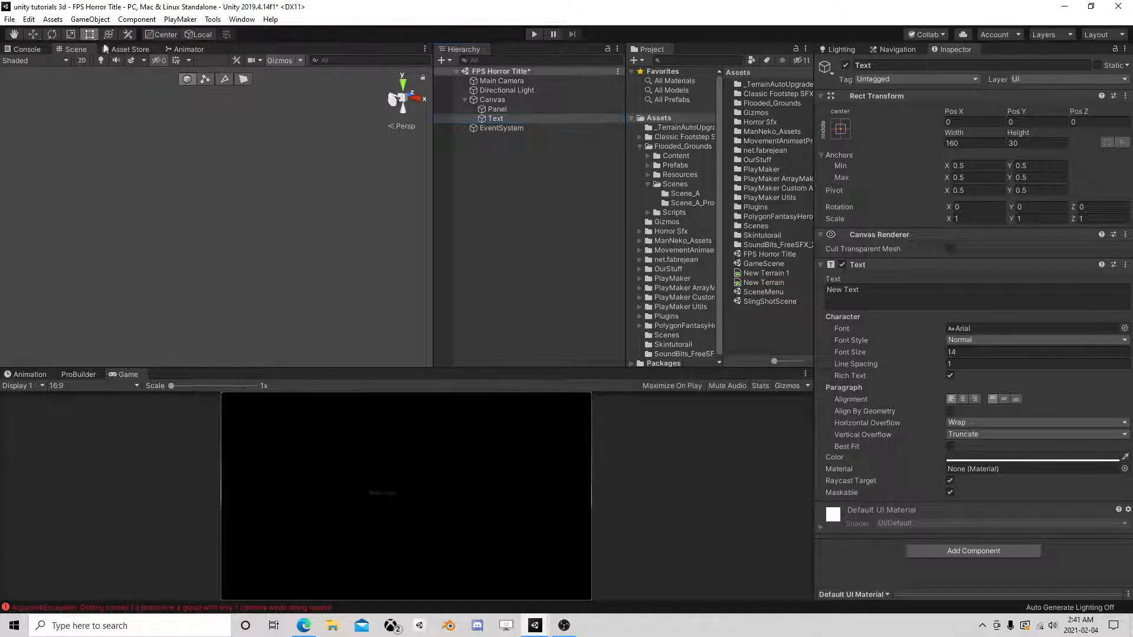
{"action": "left_click", "coordinate": [81, 60]}
{"action": "double_click", "coordinate": [503, 119]}
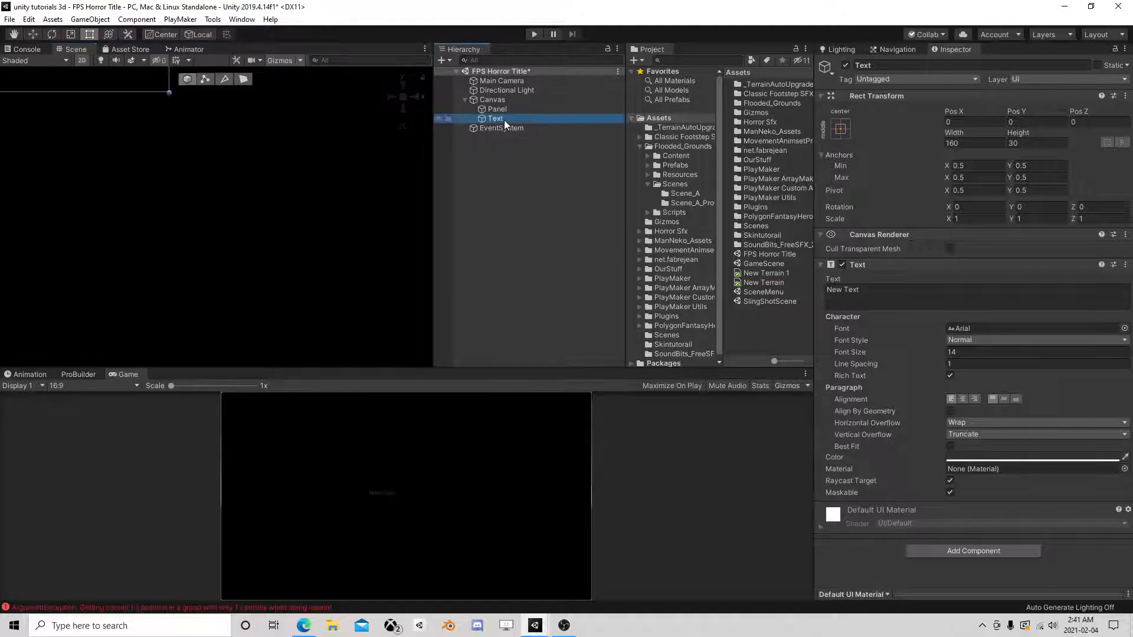
{"action": "left_click", "coordinate": [33, 34]}
{"action": "left_click_drag", "start_coordinate": [264, 170], "coordinate": [283, 115]}
Centre the title text horizontally and vertically and change its content to "FPS Horror Tutorial".
{"action": "left_click", "coordinate": [1003, 399]}
{"action": "left_click", "coordinate": [962, 399]}
{"action": "left_click", "coordinate": [898, 300]}
{"action": "key", "text": "ctrl+a"}
{"action": "type", "text": "Game t"}
{"action": "key", "text": "BackSpace"}
{"action": "key", "text": "BackSpace"}
{"action": "key", "text": "BackSpace"}
{"action": "key", "text": "BackSpace"}
{"action": "key", "text": "BackSpace"}
{"action": "key", "text": "BackSpace"}
{"action": "key", "text": "BackSpace"}
{"action": "type", "text": "FP"}
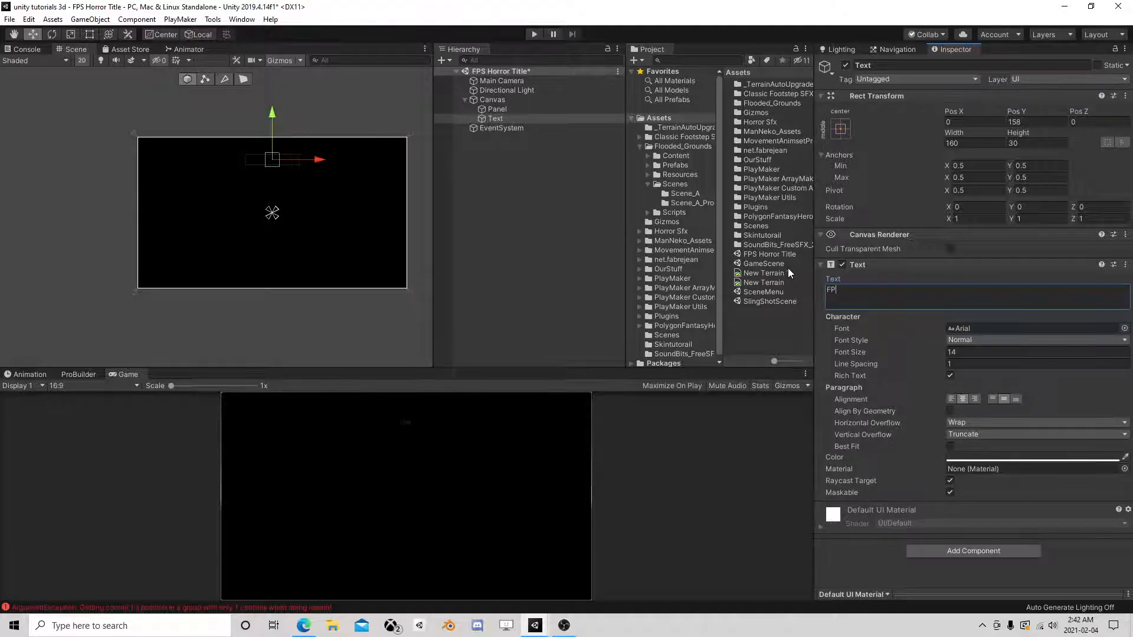
{"action": "type", "text": "S Horror Tutorial"}
Colour the title text dark red (500000), enable Best Fit, and disable Raycast Target and Maskable.
{"action": "left_click", "coordinate": [981, 459]}
{"action": "left_click_drag", "start_coordinate": [810, 225], "coordinate": [834, 246]}
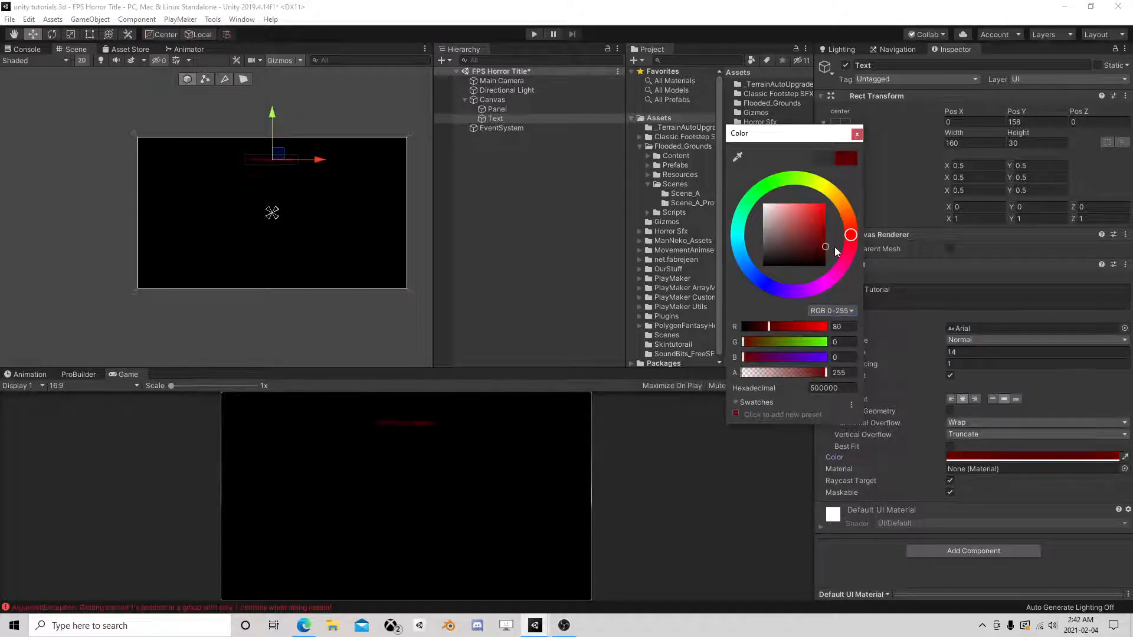
{"action": "left_click", "coordinate": [856, 134]}
{"action": "left_click", "coordinate": [950, 447]}
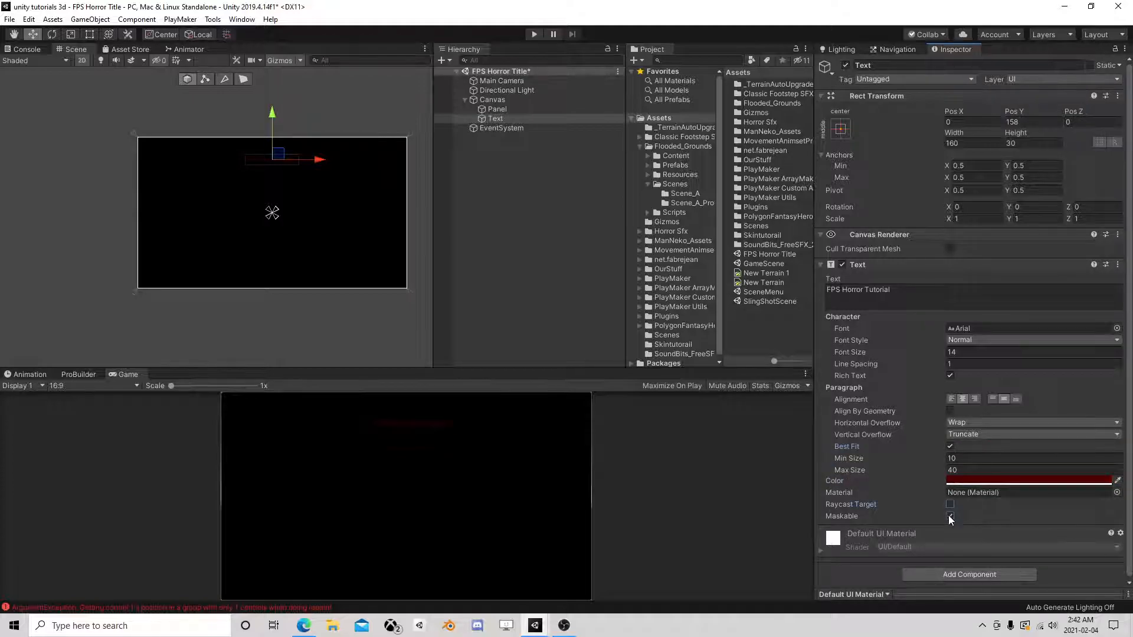
Enlarge the title's text box to about 384 by 116 and set its Pos X to 0.
{"action": "key", "text": "t"}
{"action": "left_click_drag", "start_coordinate": [244, 155], "coordinate": [208, 144]}
{"action": "left_click_drag", "start_coordinate": [300, 168], "coordinate": [337, 183]}
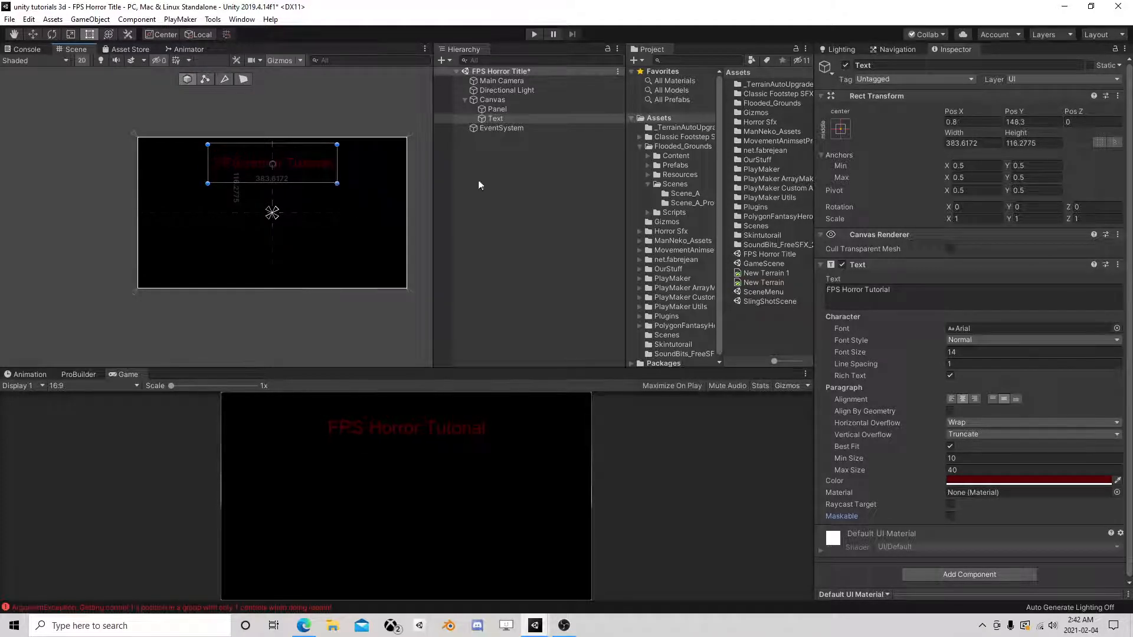
{"action": "left_click", "coordinate": [971, 122]}
{"action": "type", "text": "0"}
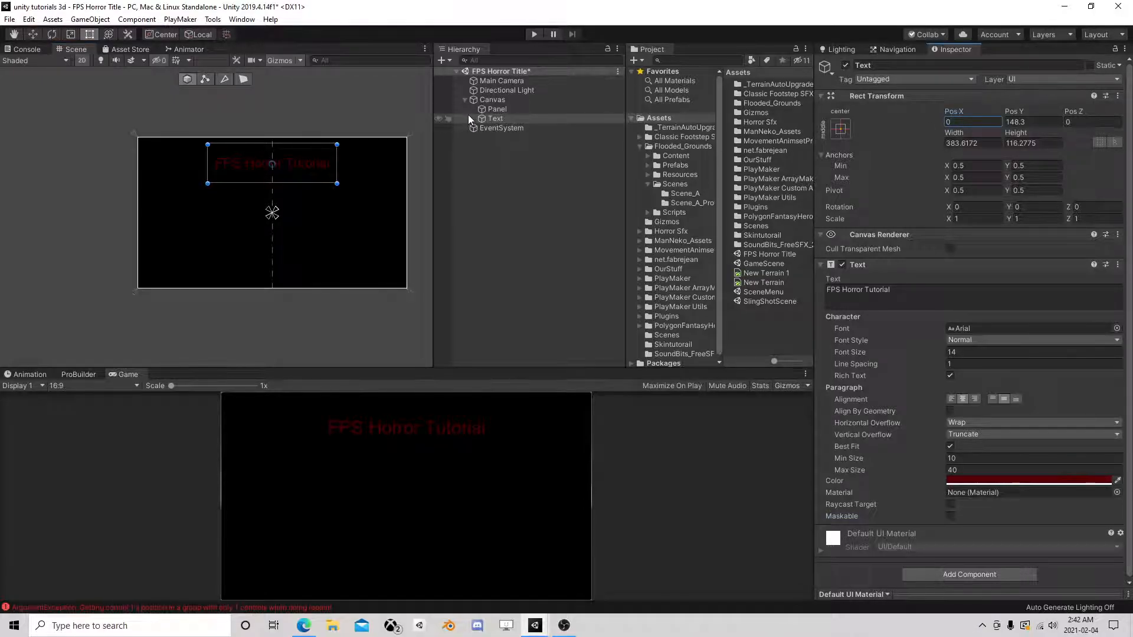
Add a UI Button to the Canvas and lower it near the bottom edge, at a Pos Y of about -162.
{"action": "left_click", "coordinate": [492, 100]}
{"action": "right_click", "coordinate": [493, 100]}
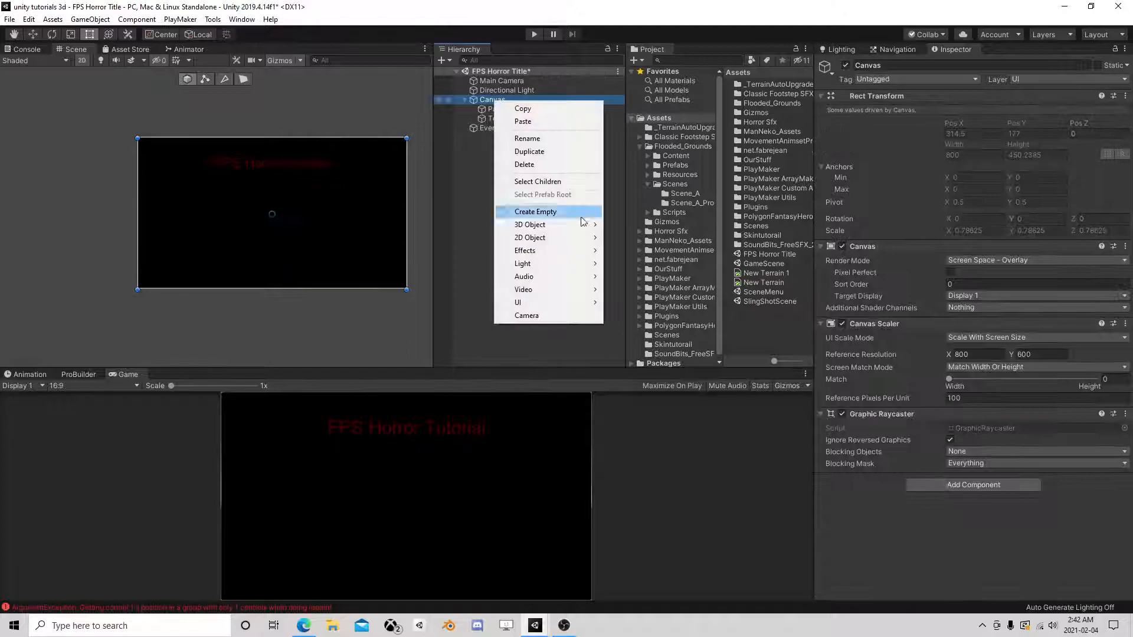
{"action": "mouse_move", "coordinate": [587, 302]}
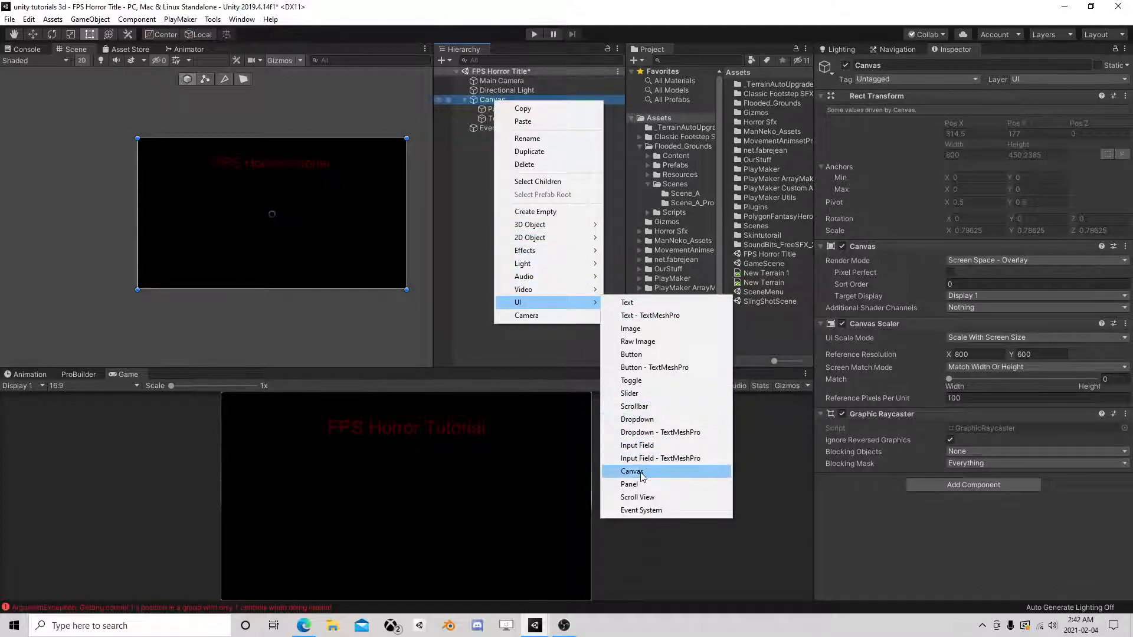
{"action": "left_click", "coordinate": [632, 354]}
{"action": "key", "text": "w"}
{"action": "left_click_drag", "start_coordinate": [271, 174], "coordinate": [285, 214]}
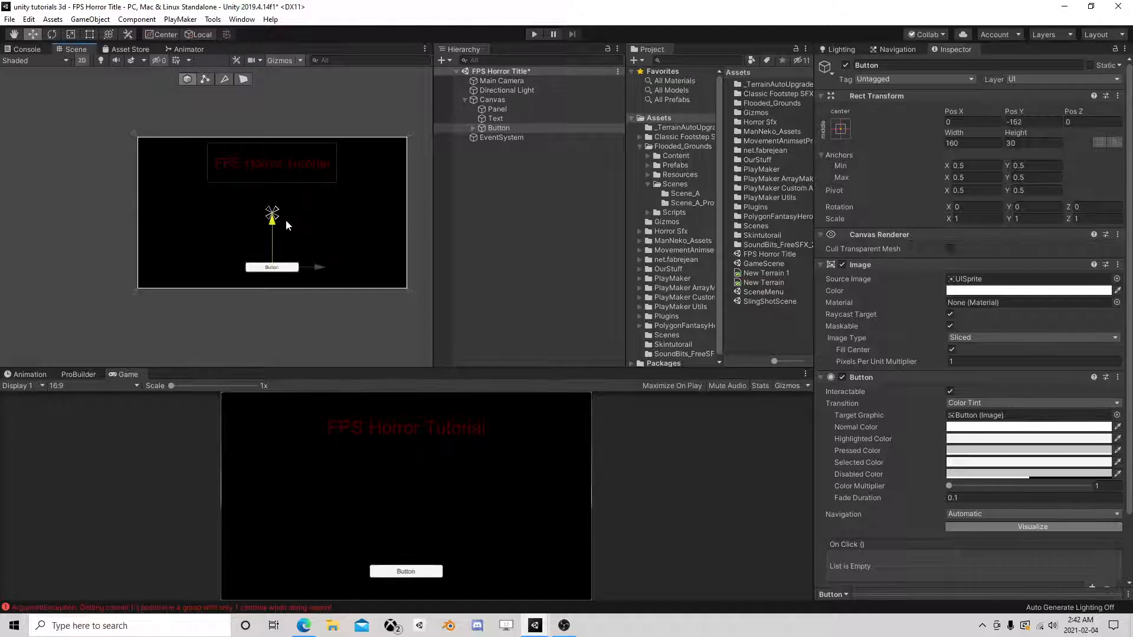
Shift the button horizontally to a Pos X of about 116 and set its label text to "Quit".
{"action": "left_click_drag", "start_coordinate": [278, 255], "coordinate": [318, 260]}
{"action": "left_click", "coordinate": [473, 128]}
{"action": "left_click", "coordinate": [524, 139]}
{"action": "left_click", "coordinate": [838, 290]}
{"action": "type", "text": "Quit"}
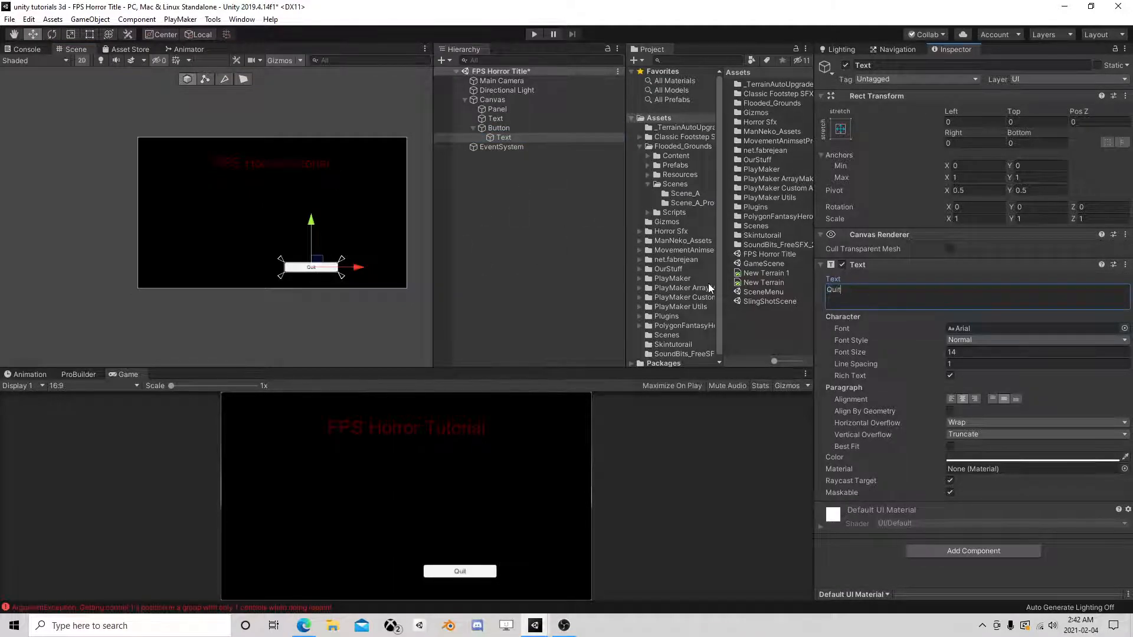
{"action": "key", "text": "BackSpace"}
{"action": "left_click", "coordinate": [472, 128]}
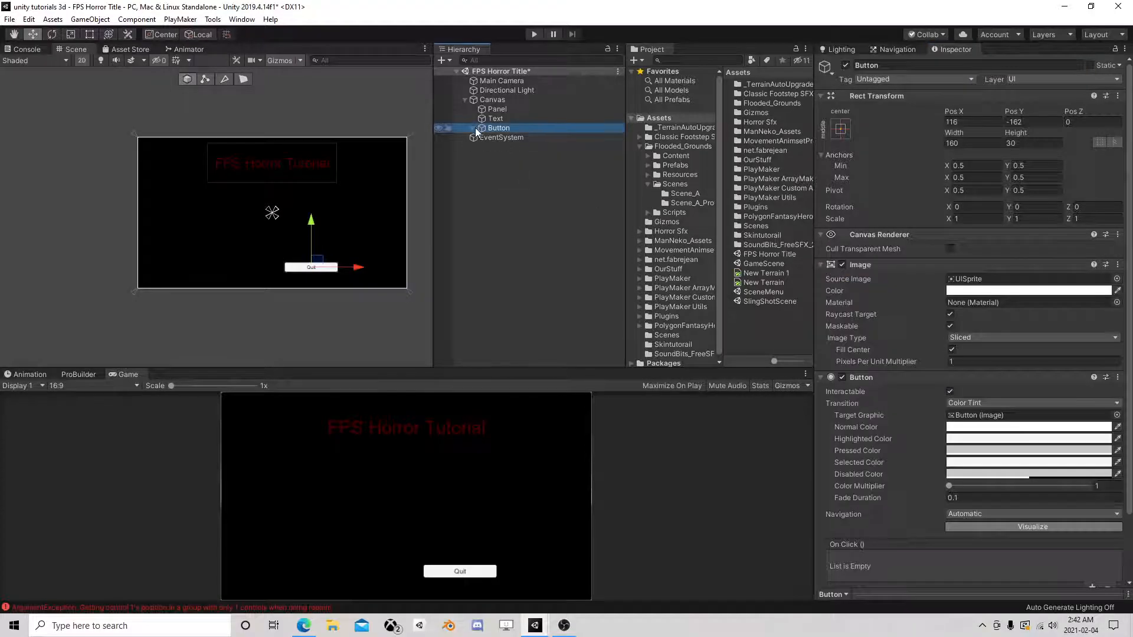
Add a second UI Button to the Canvas just above Quit, at about 116, -121, and set its label to "Start".
{"action": "right_click", "coordinate": [495, 100]}
{"action": "mouse_move", "coordinate": [549, 302]}
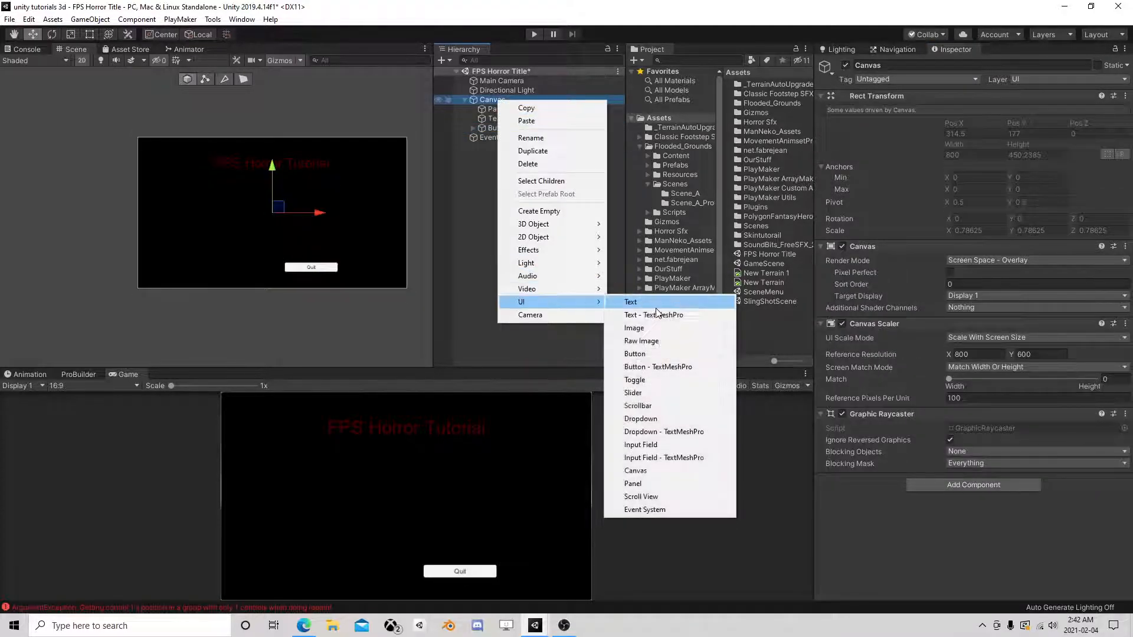
{"action": "left_click", "coordinate": [643, 353]}
{"action": "left_click_drag", "start_coordinate": [280, 210], "coordinate": [320, 252]}
{"action": "left_click", "coordinate": [473, 137]}
{"action": "left_click", "coordinate": [508, 148]}
{"action": "left_click", "coordinate": [875, 300]}
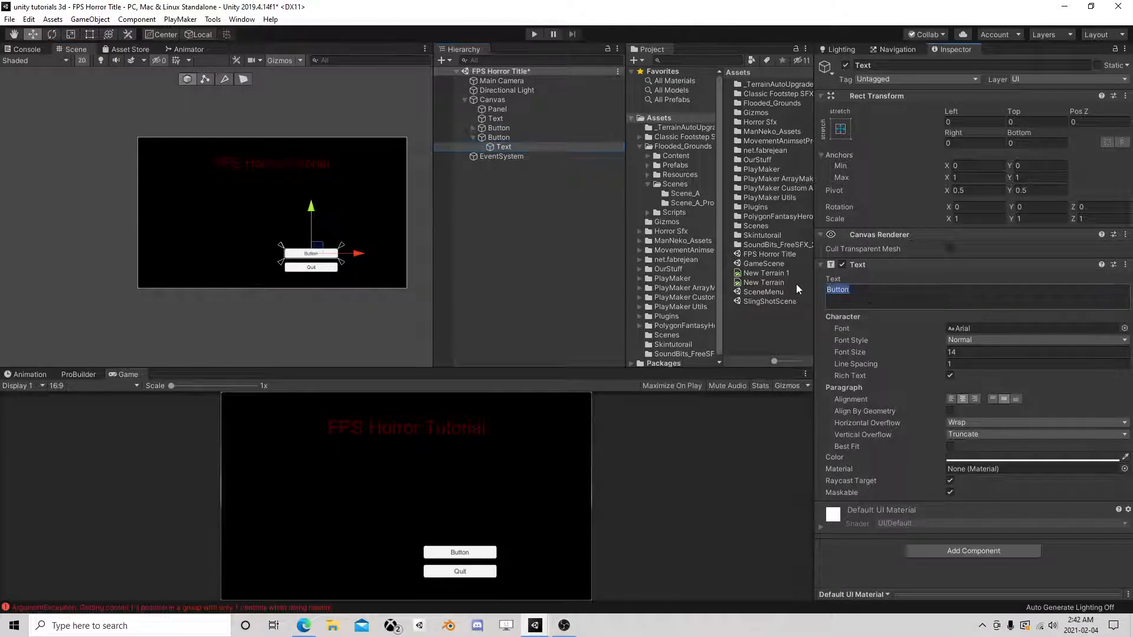
{"action": "type", "text": "Start"}
{"action": "left_click", "coordinate": [473, 137]}
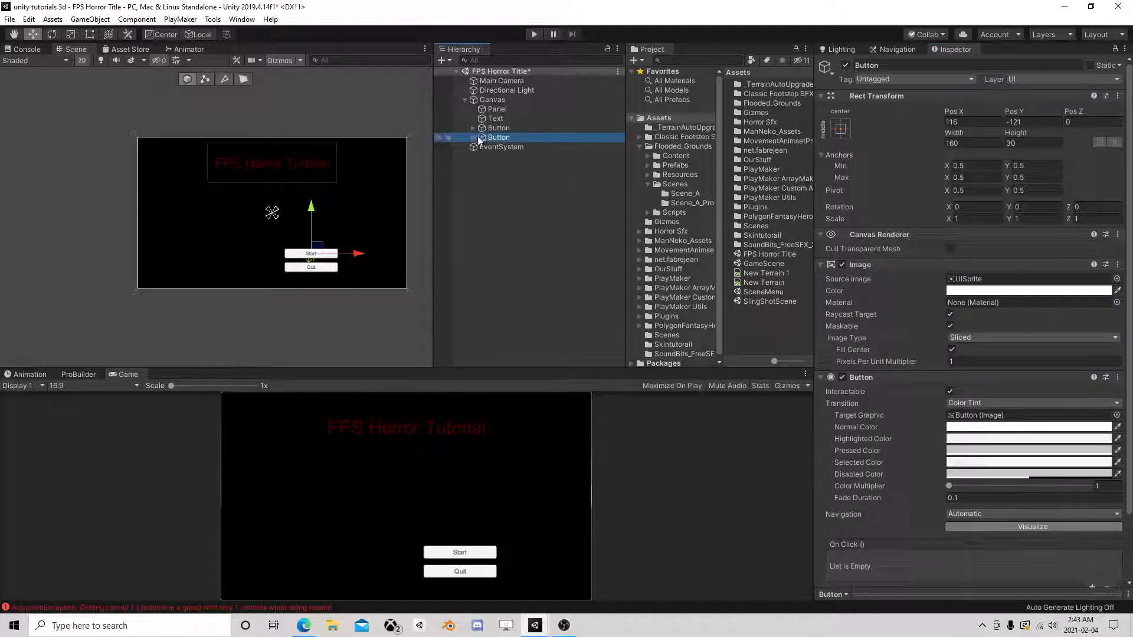
Add a PlayMakerFSM component to the Canvas and open it for editing.
{"action": "left_click", "coordinate": [493, 100]}
{"action": "left_click", "coordinate": [949, 490]}
{"action": "type", "text": "playmaker"}
{"action": "left_click", "coordinate": [936, 459]}
{"action": "left_click", "coordinate": [1114, 495]}
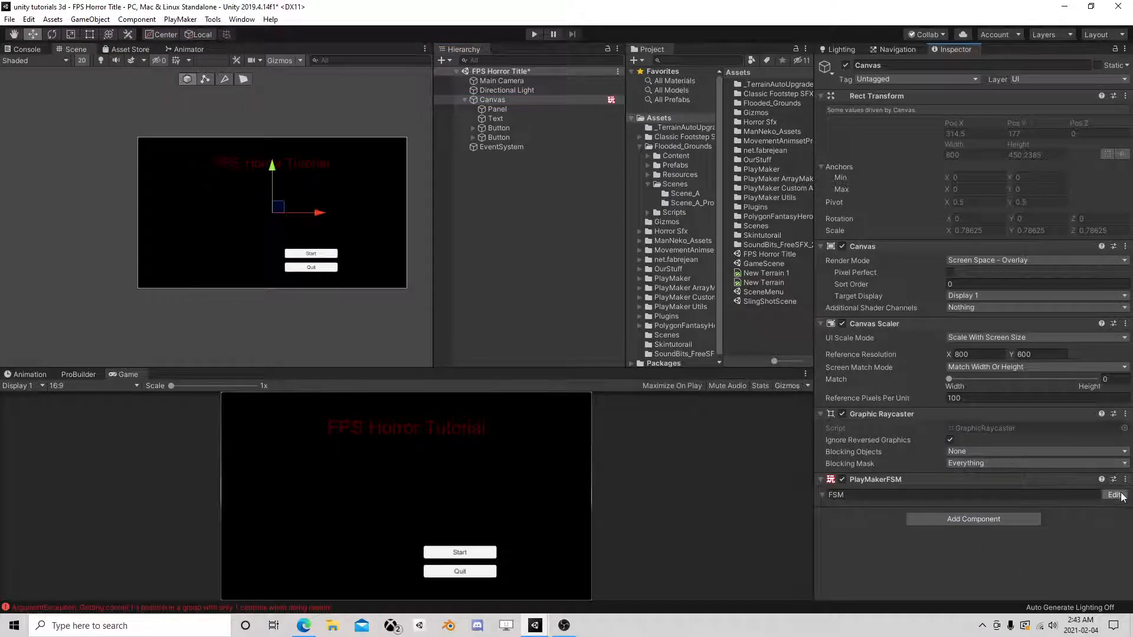
Add a UI Button Array action to State 1 and set its number of buttons to 2.
{"action": "left_click", "coordinate": [845, 367]}
{"action": "type", "text": "butt"}
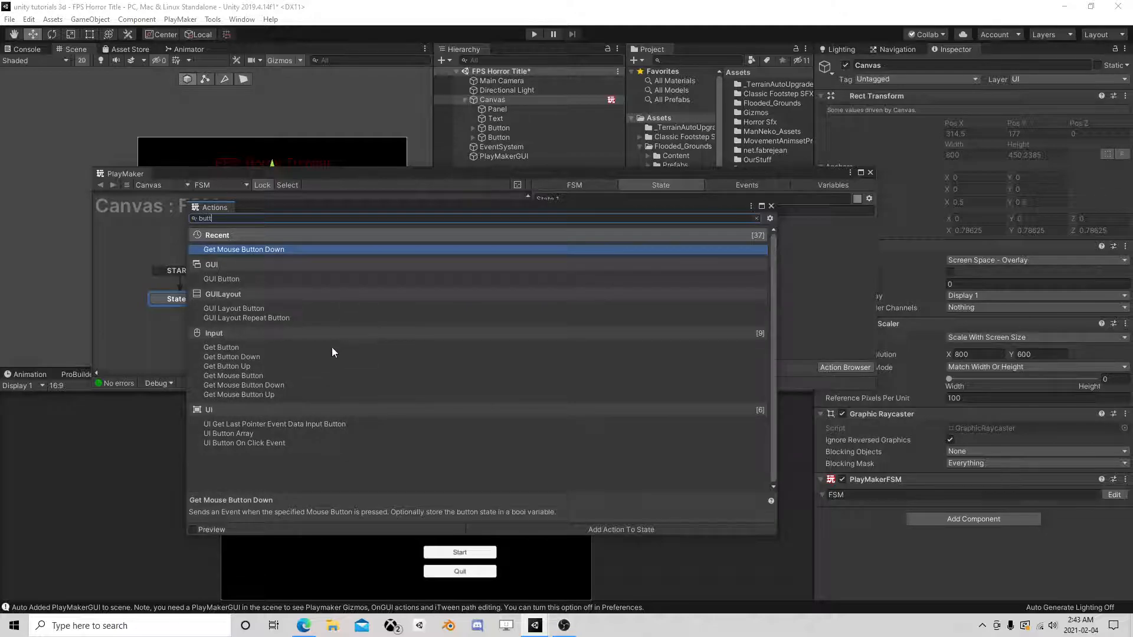
{"action": "double_click", "coordinate": [232, 434]}
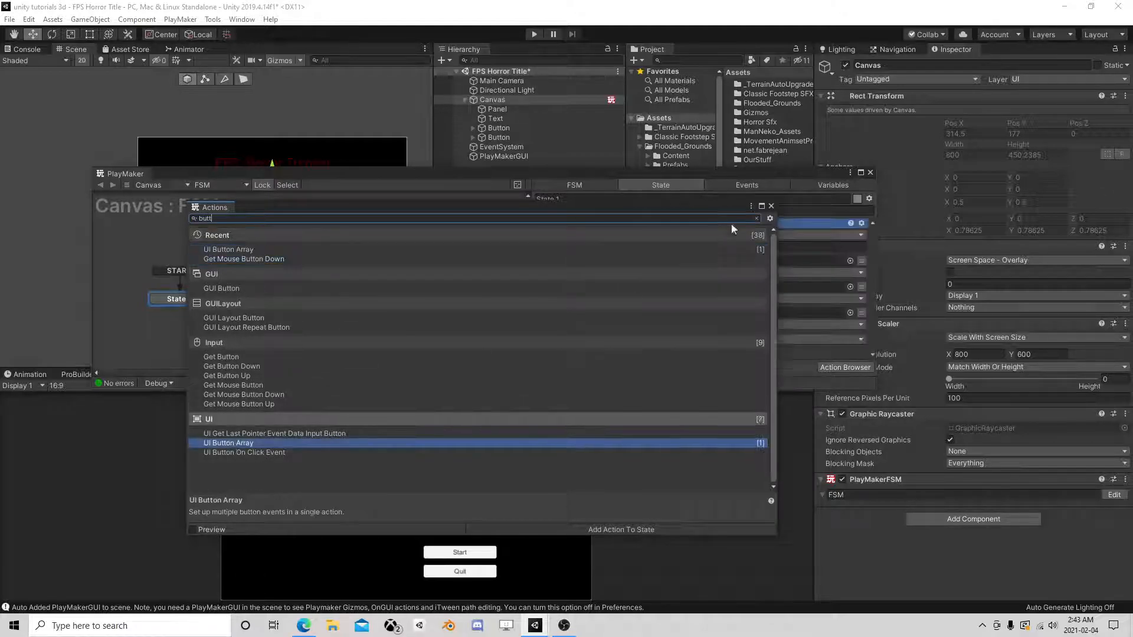
{"action": "left_click", "coordinate": [771, 210]}
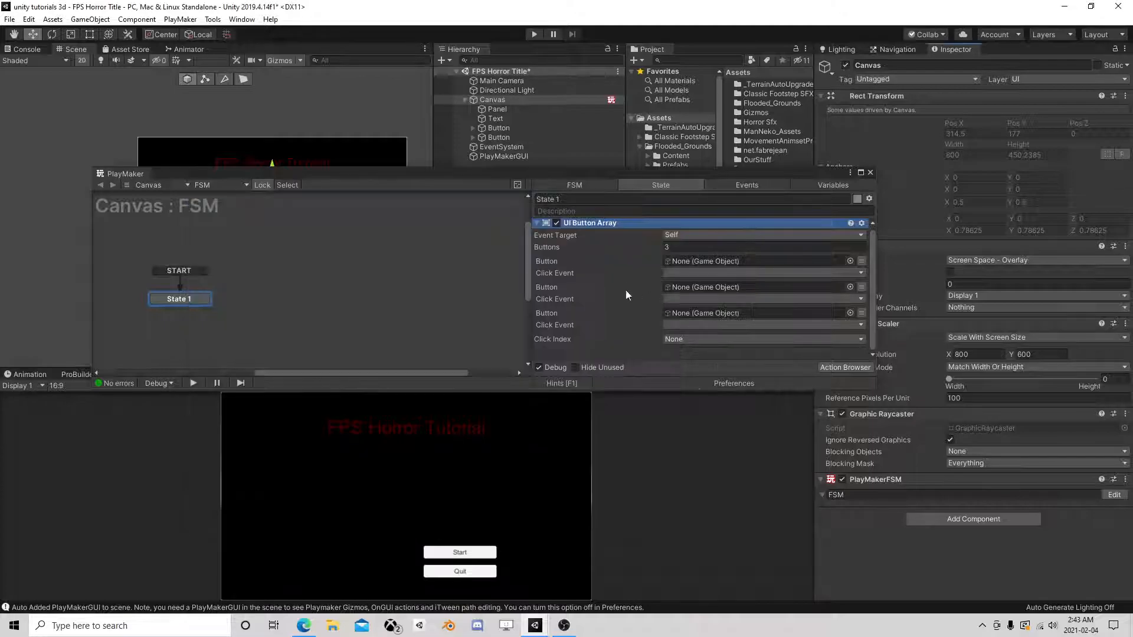
{"action": "left_click", "coordinate": [687, 247]}
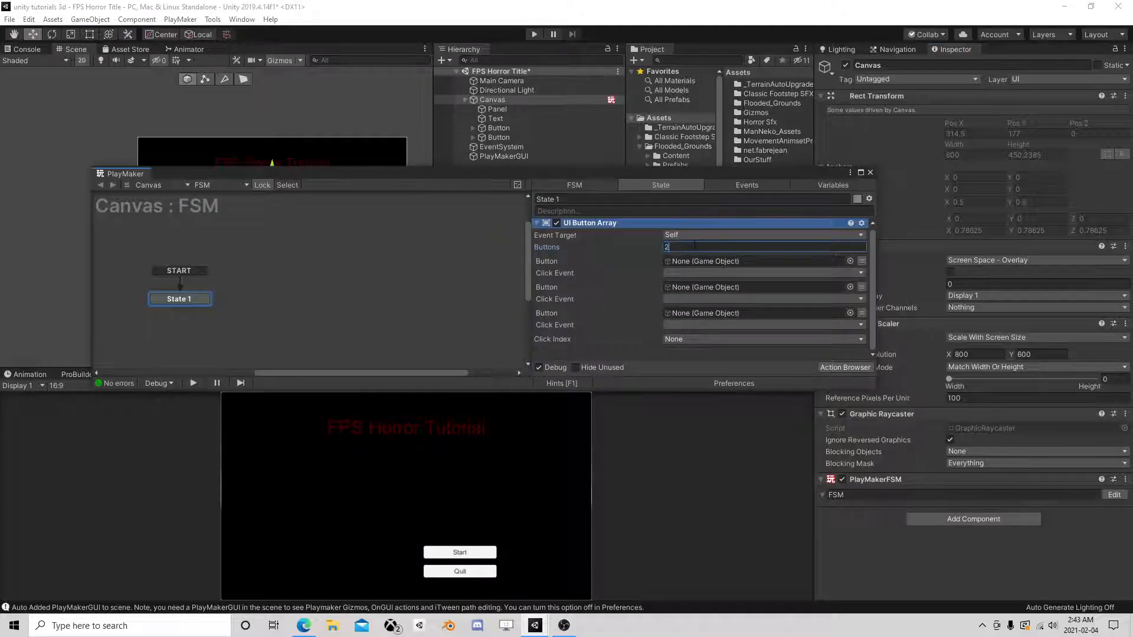
{"action": "left_click", "coordinate": [691, 353]}
Assign the Quit button to the array's first Button slot and the Start button to the second.
{"action": "left_click_drag", "start_coordinate": [691, 175], "coordinate": [290, 115]}
{"action": "left_click", "coordinate": [498, 128]}
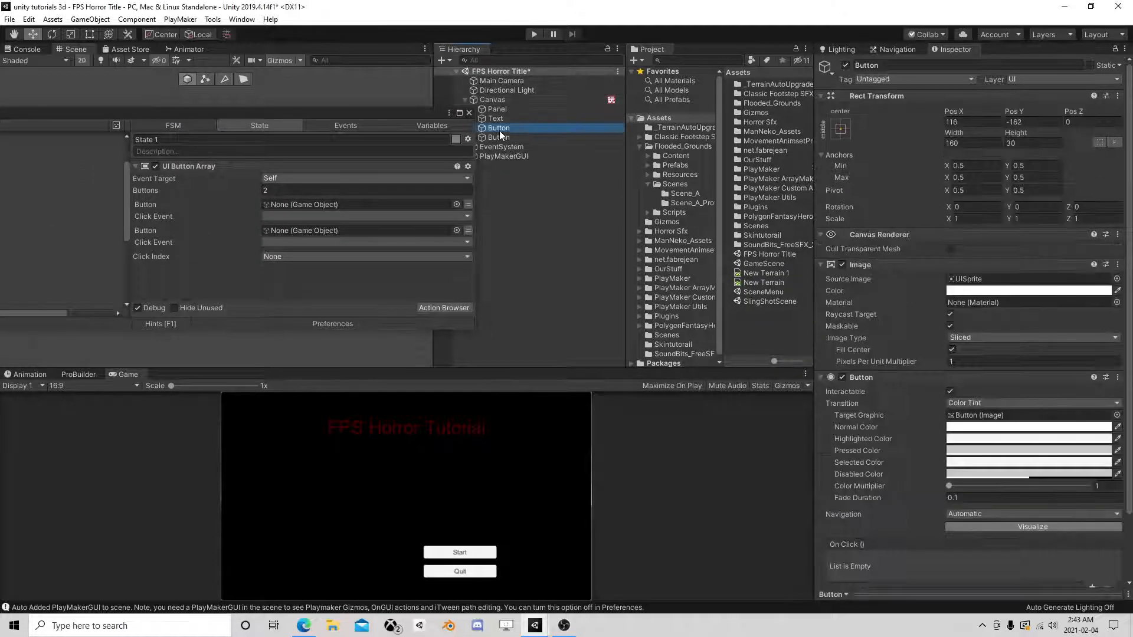
{"action": "left_click_drag", "start_coordinate": [400, 114], "coordinate": [667, 182]}
{"action": "left_click_drag", "start_coordinate": [507, 129], "coordinate": [567, 295]}
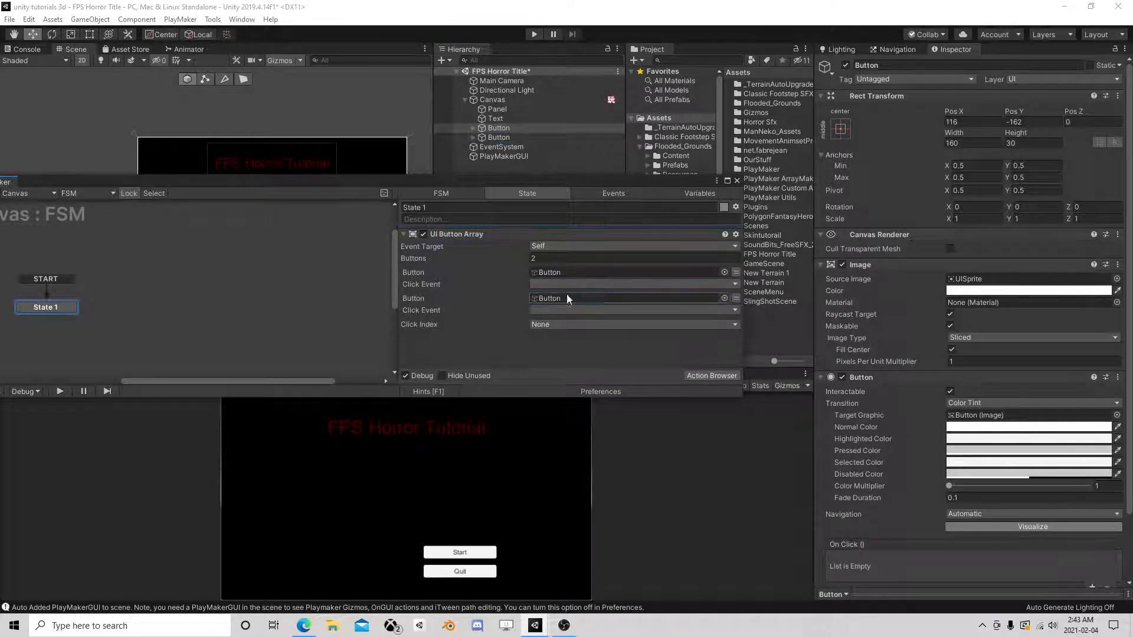
Create the click events "quit" for the first button and "start" for the second button in the array.
{"action": "left_click", "coordinate": [567, 284]}
{"action": "left_click", "coordinate": [583, 358]}
{"action": "type", "text": "quit"}
{"action": "key", "text": "Return"}
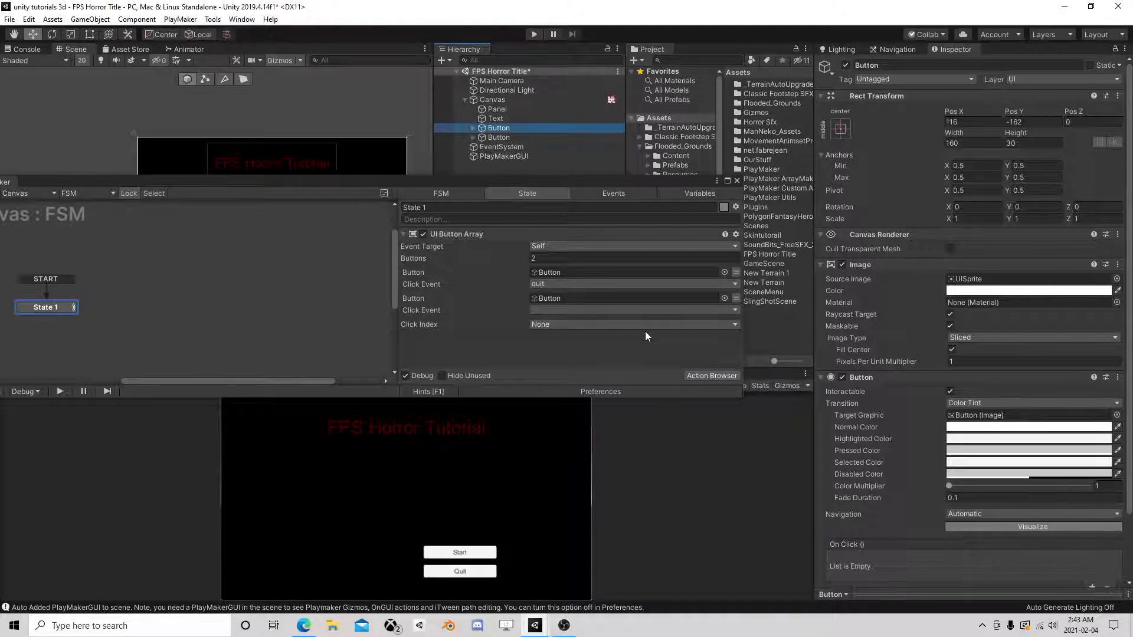
{"action": "left_click", "coordinate": [604, 310]}
{"action": "left_click", "coordinate": [570, 397]}
{"action": "type", "text": "start"}
{"action": "key", "text": "Return"}
{"action": "left_click_drag", "start_coordinate": [481, 180], "coordinate": [675, 98]}
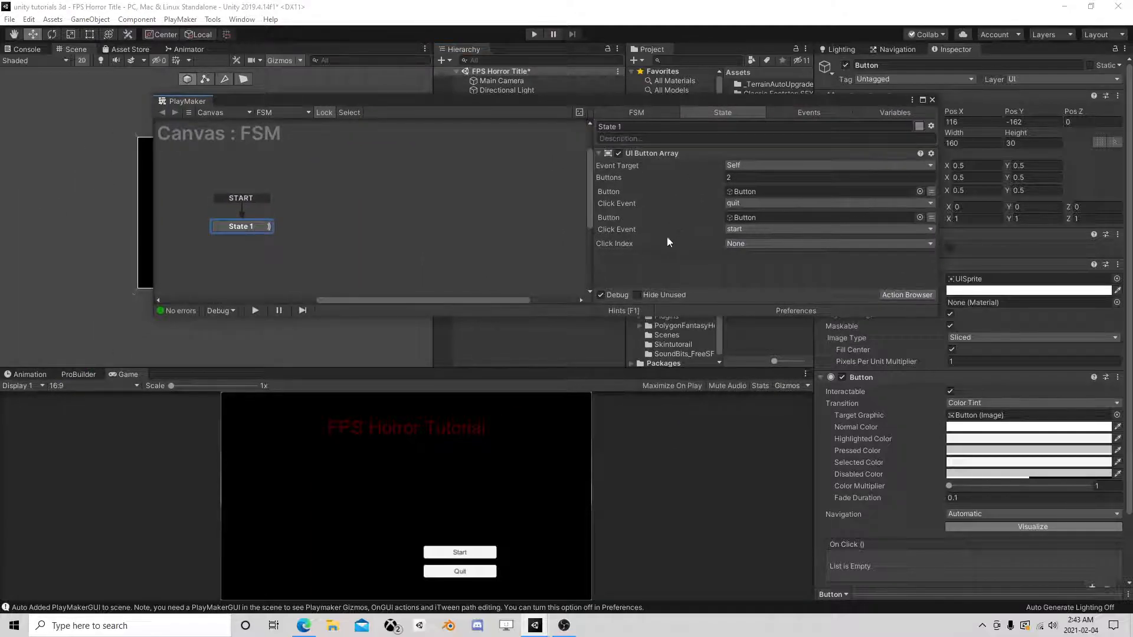
Add quit and start transitions to State 1.
{"action": "right_click", "coordinate": [246, 230]}
{"action": "mouse_move", "coordinate": [330, 234]}
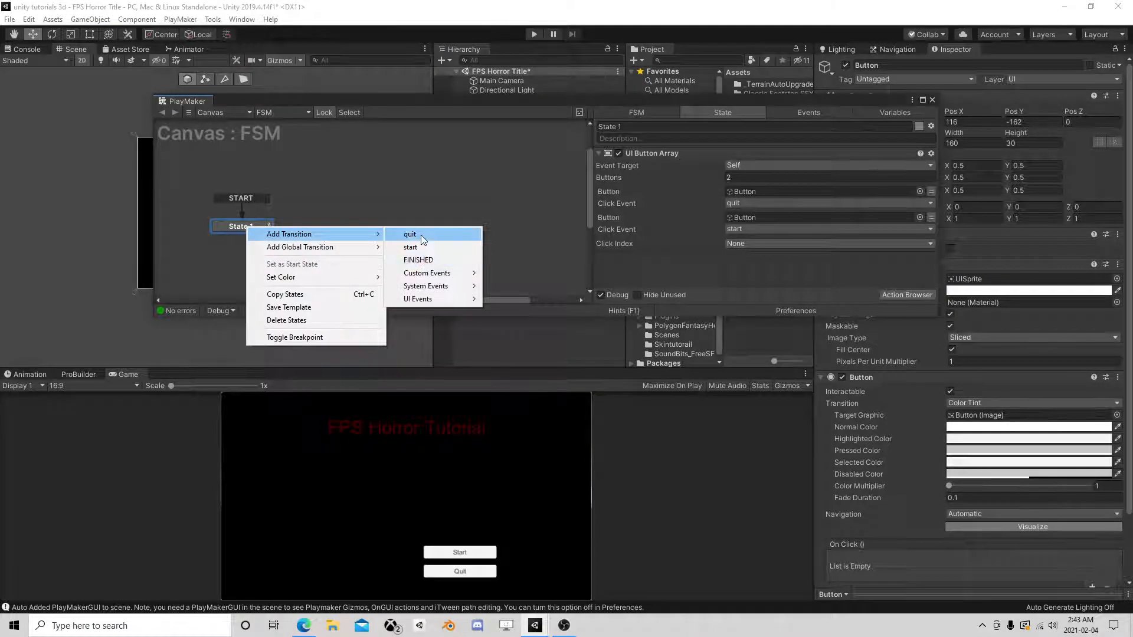
{"action": "left_click", "coordinate": [420, 235]}
{"action": "right_click", "coordinate": [257, 228]}
{"action": "left_click", "coordinate": [420, 244]}
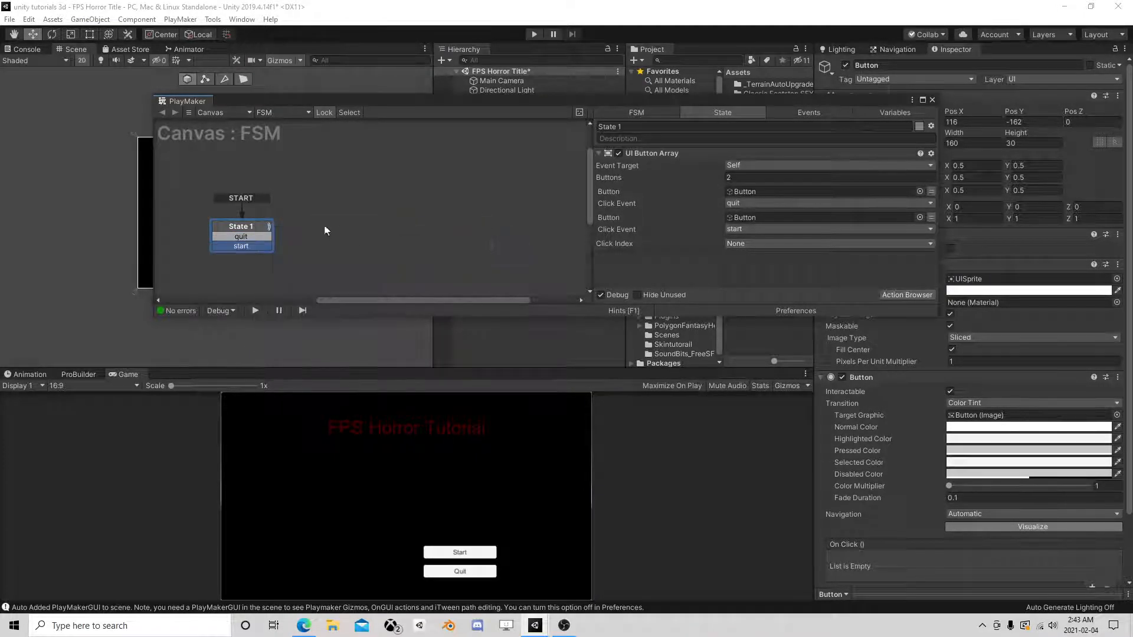
Create a second state as the target of the quit transition and give it a FINISHED transition.
{"action": "right_click", "coordinate": [333, 232]}
{"action": "left_click", "coordinate": [334, 227]}
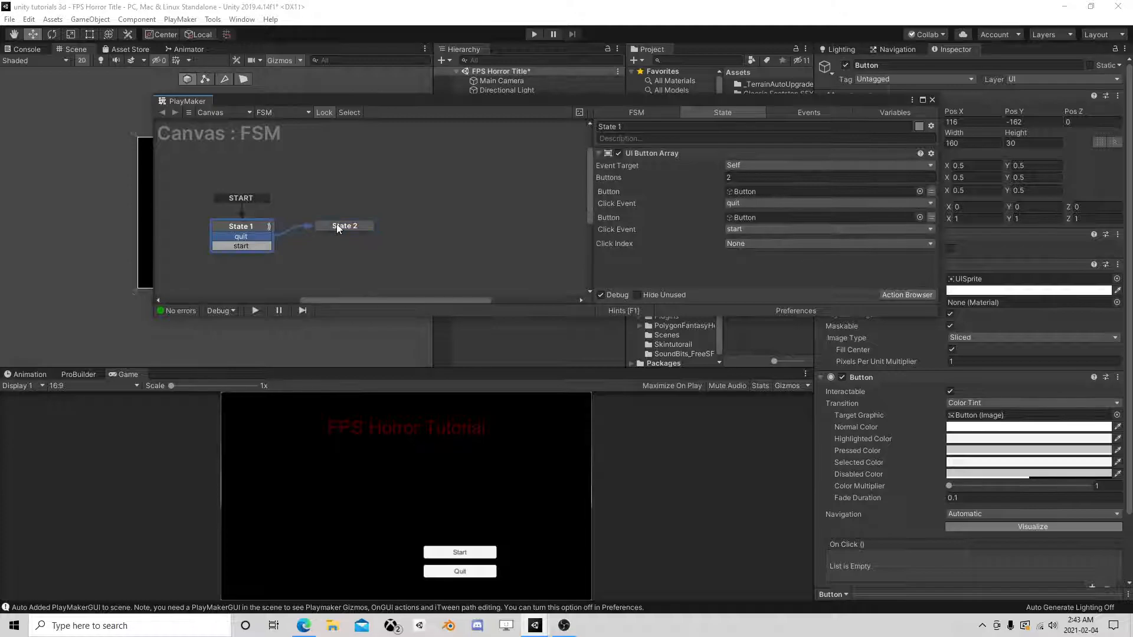
{"action": "right_click", "coordinate": [337, 228]}
{"action": "mouse_move", "coordinate": [378, 230]}
{"action": "left_click", "coordinate": [519, 258]}
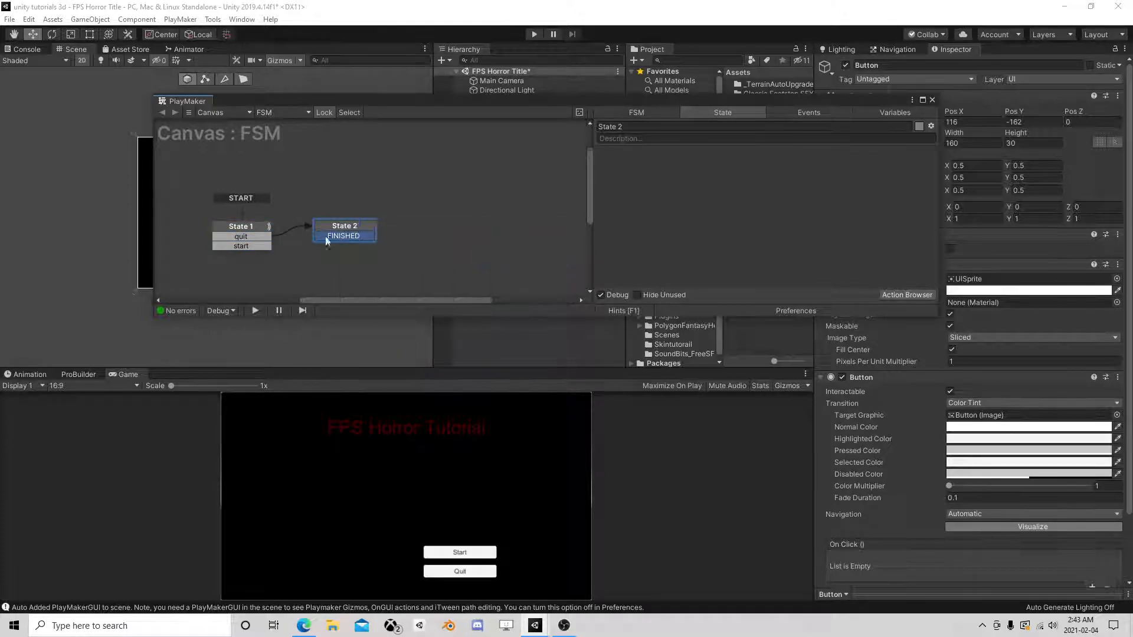
Add an Application Quit action to State 2 and place the state higher in the graph.
{"action": "left_click", "coordinate": [905, 294]}
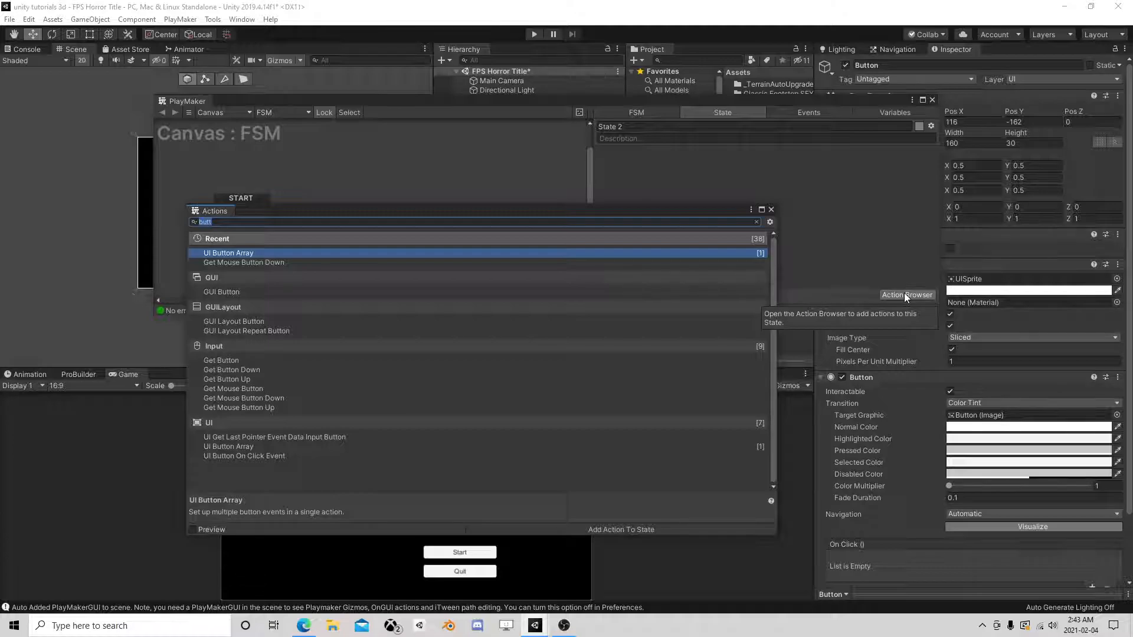
{"action": "type", "text": "appl"}
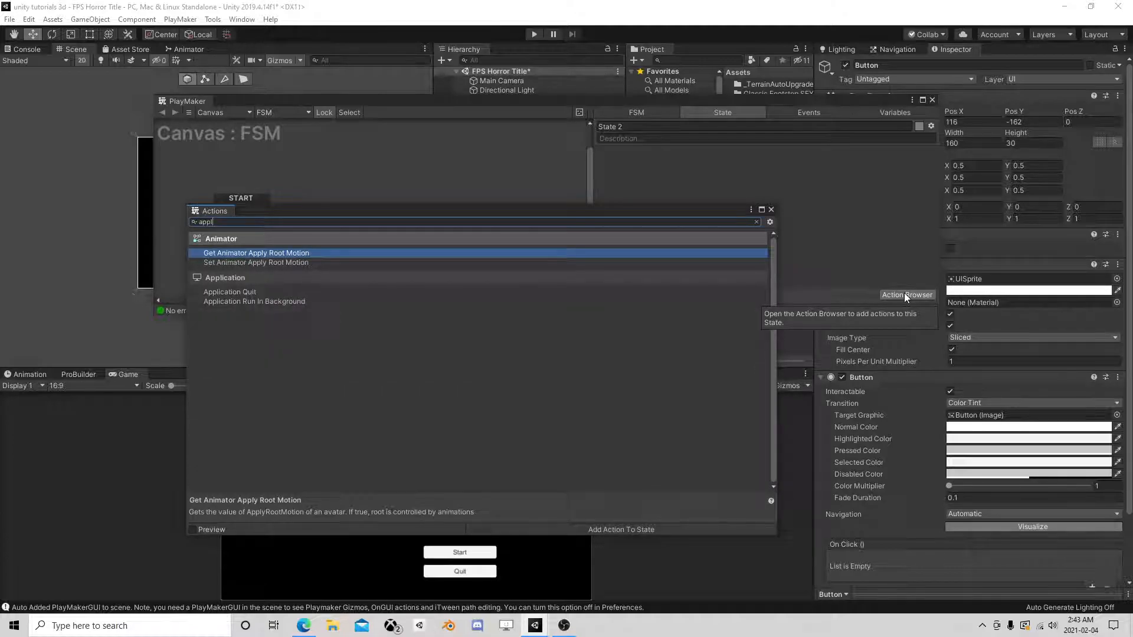
{"action": "double_click", "coordinate": [271, 290]}
{"action": "left_click", "coordinate": [770, 210]}
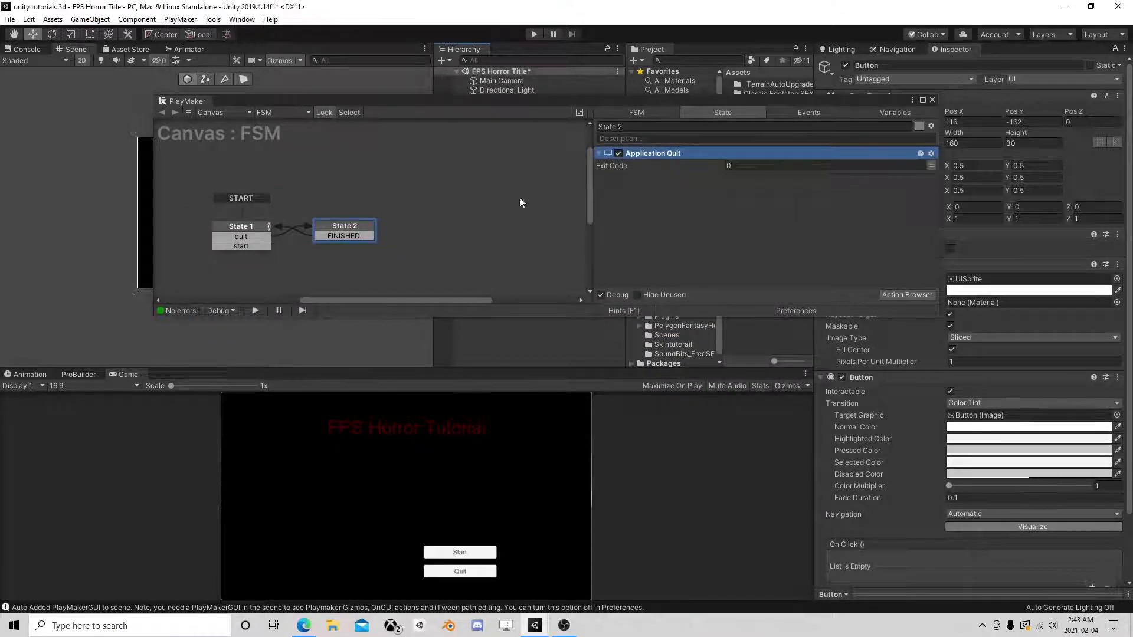
{"action": "left_click_drag", "start_coordinate": [348, 227], "coordinate": [362, 191]}
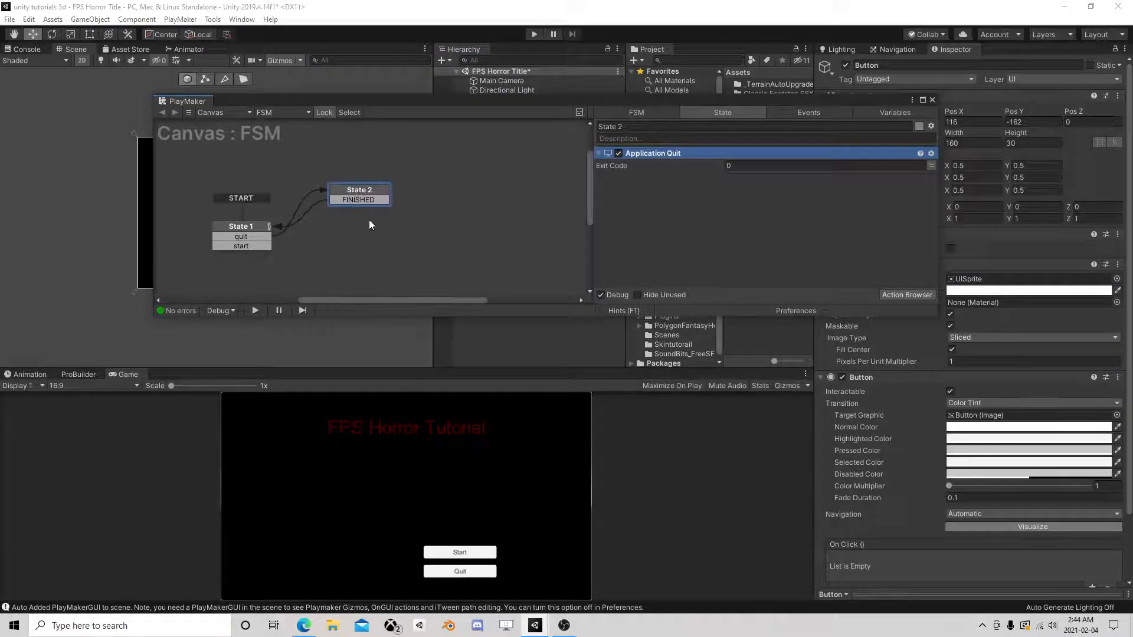
Create a third state below State 2, link the start transition to it, and add a FINISHED transition leading back to State 1.
{"action": "right_click", "coordinate": [334, 234]}
{"action": "left_click", "coordinate": [354, 238]}
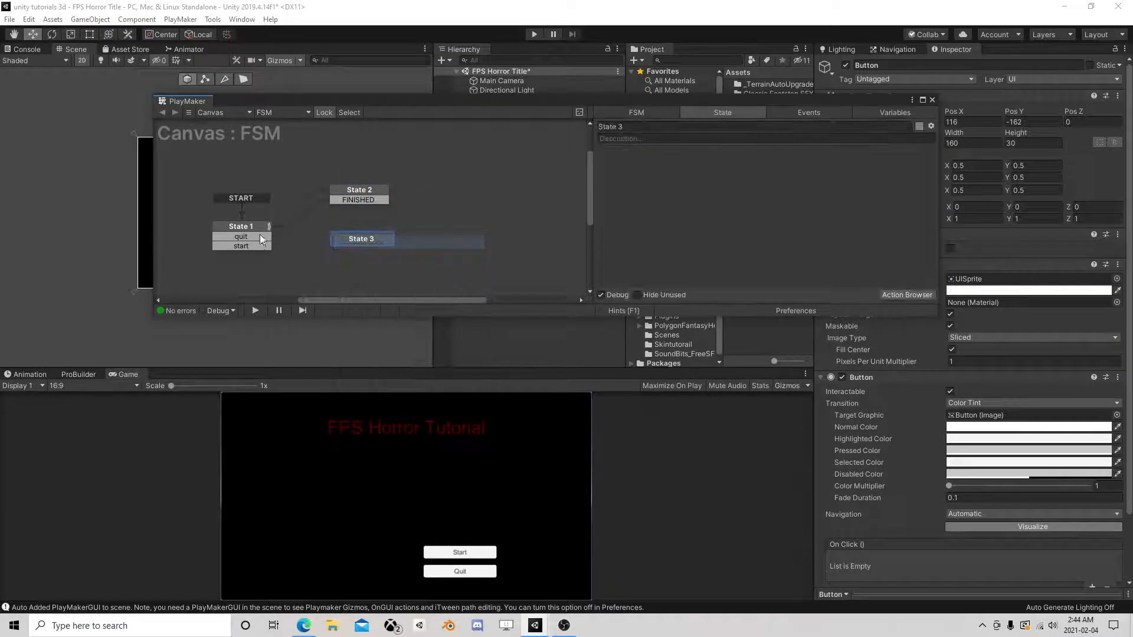
{"action": "left_click_drag", "start_coordinate": [251, 246], "coordinate": [344, 239]}
{"action": "right_click", "coordinate": [360, 240]}
{"action": "mouse_move", "coordinate": [437, 248]}
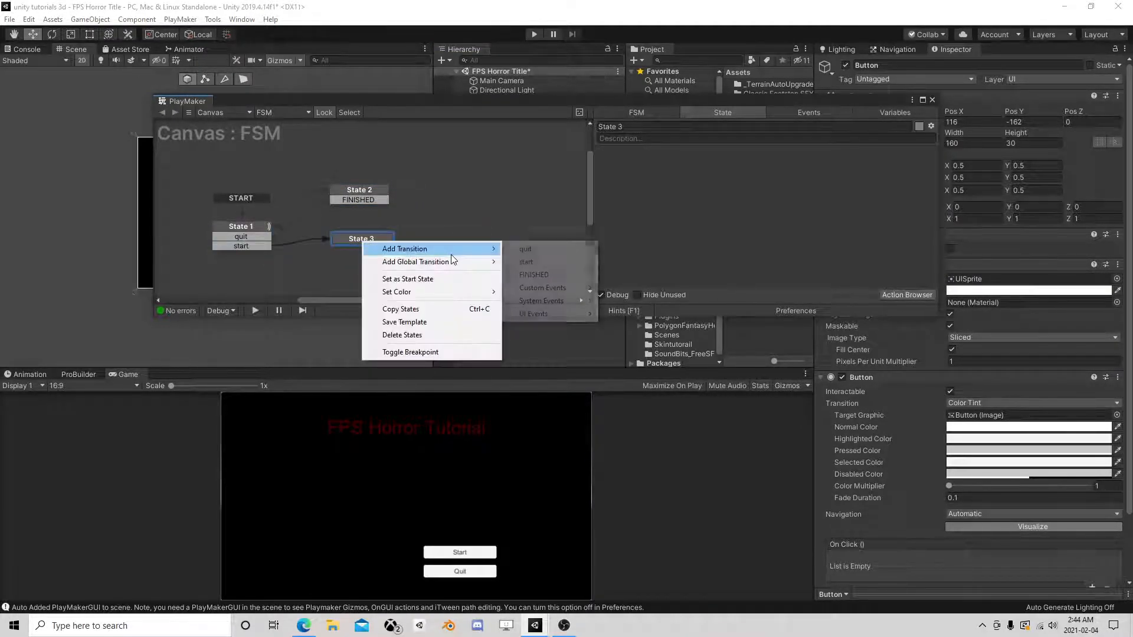
{"action": "left_click", "coordinate": [534, 275]}
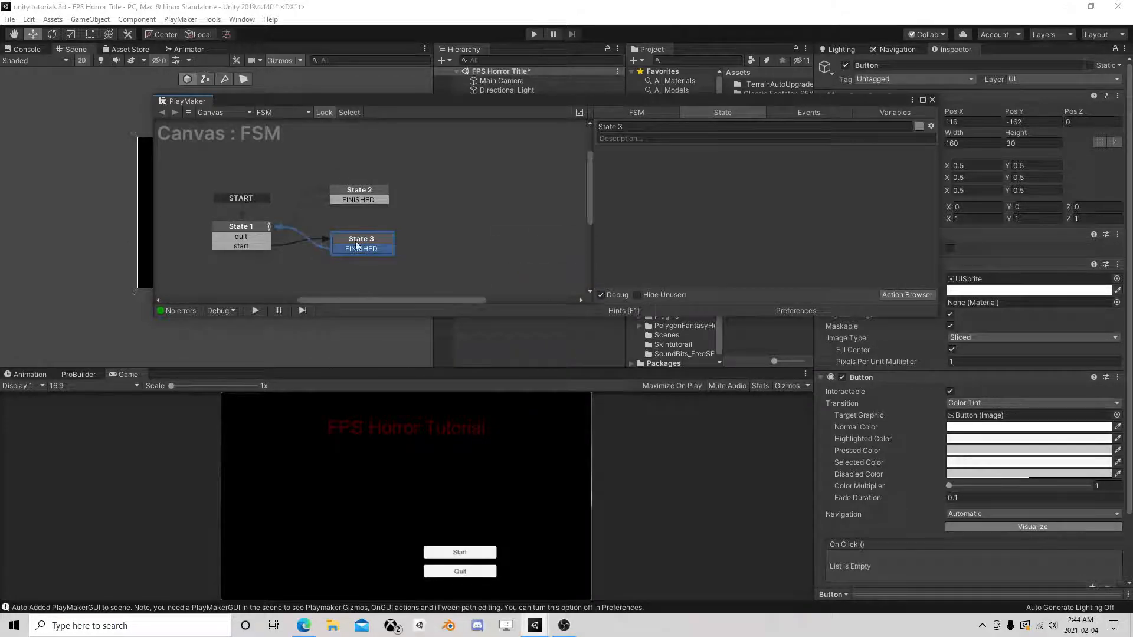
Add a Load Scene action to State 3 with Scene At Index 1 and load mode Single.
{"action": "left_click", "coordinate": [898, 295]}
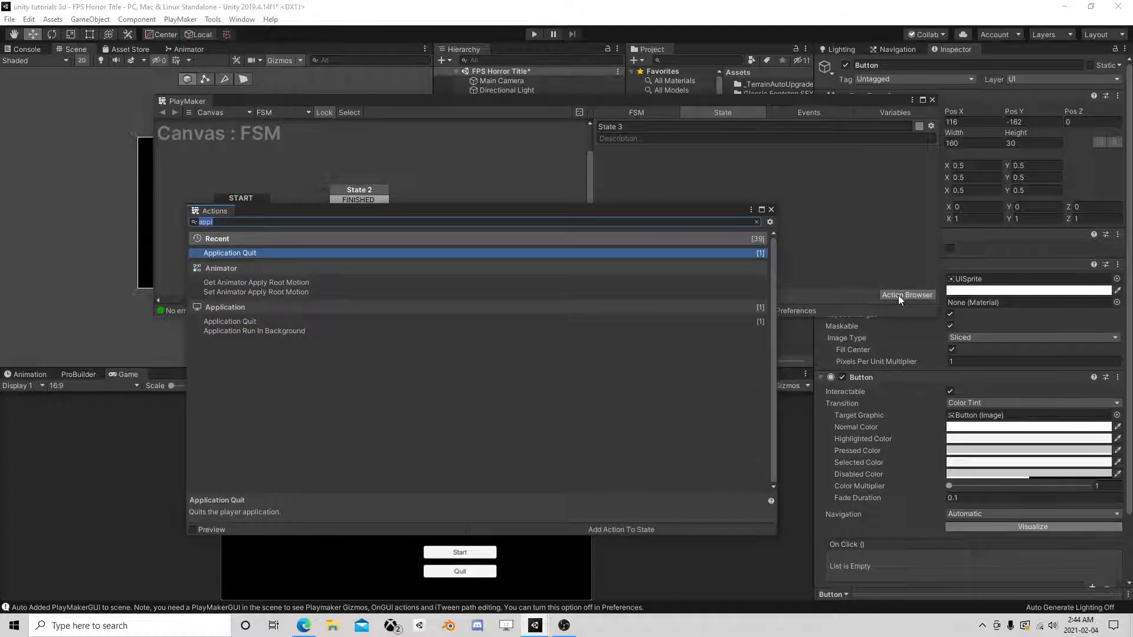
{"action": "type", "text": "scene"}
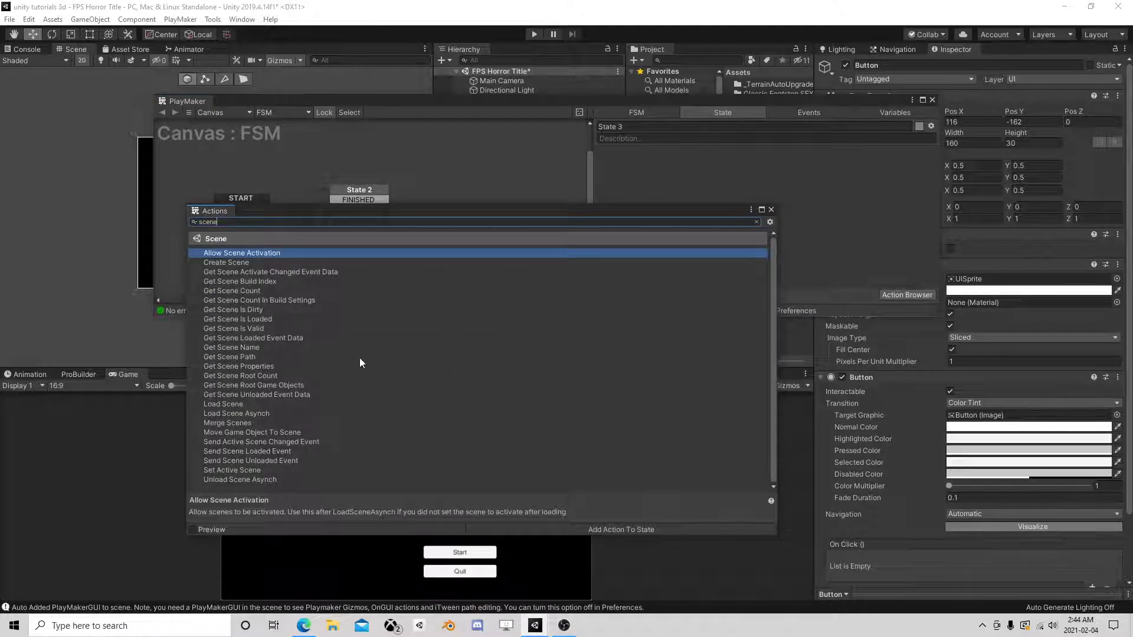
{"action": "double_click", "coordinate": [228, 406]}
{"action": "left_click", "coordinate": [771, 210]}
{"action": "left_click", "coordinate": [751, 177]}
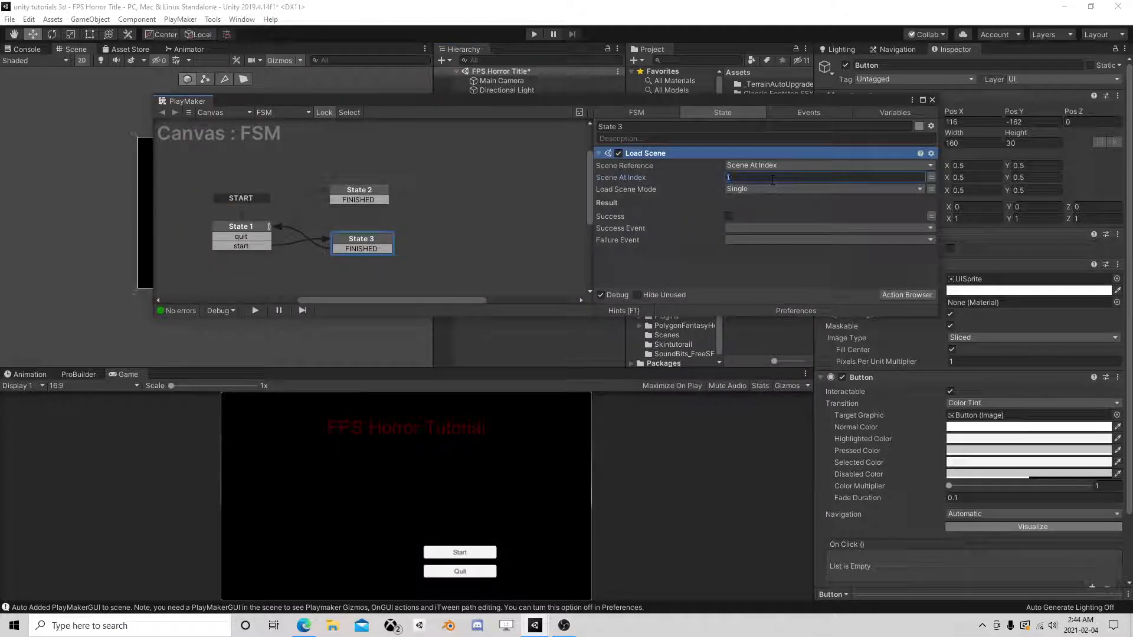
{"action": "left_click", "coordinate": [752, 188]}
{"action": "left_click", "coordinate": [759, 202]}
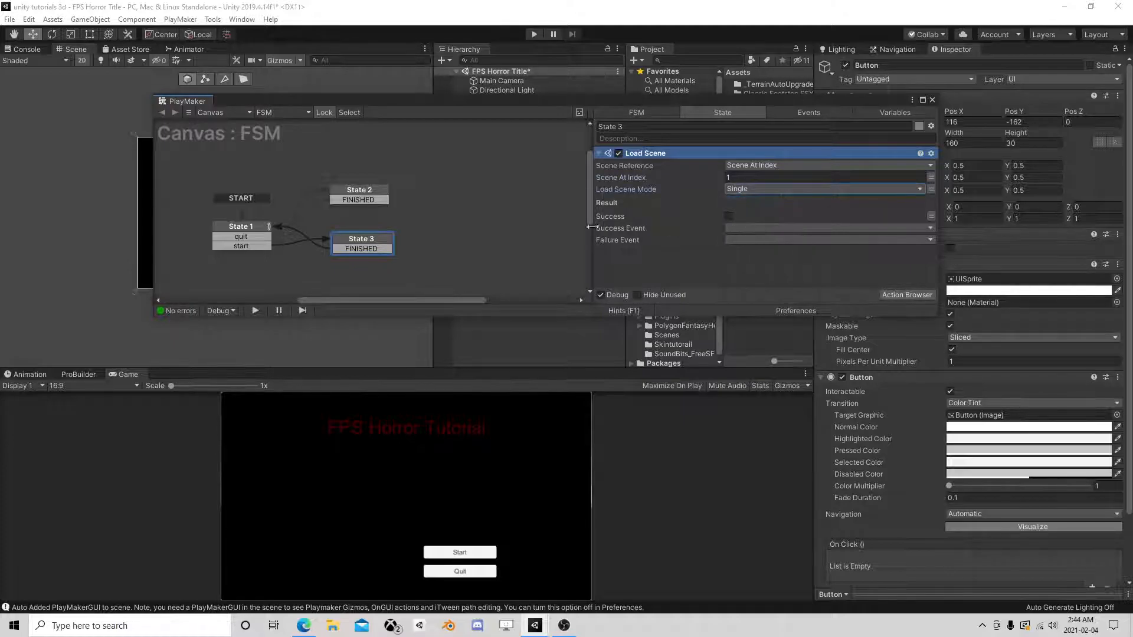
Delete the FINISHED transitions from State 3 and State 2 and close the PlayMaker editor.
{"action": "right_click", "coordinate": [363, 249]}
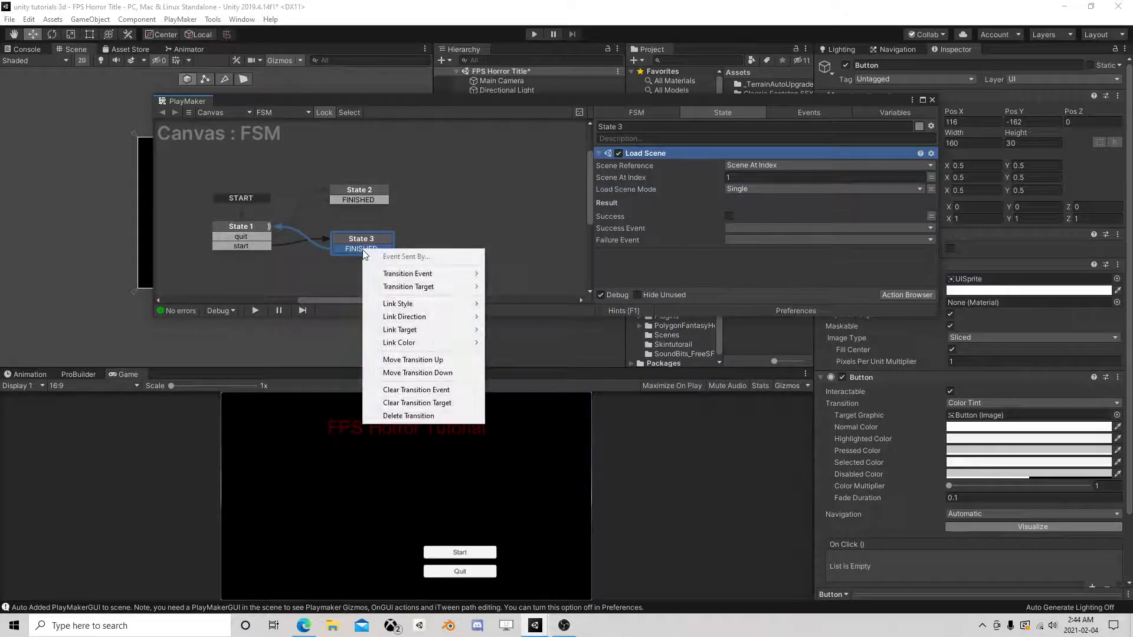
{"action": "left_click", "coordinate": [439, 416]}
{"action": "left_click", "coordinate": [380, 202]}
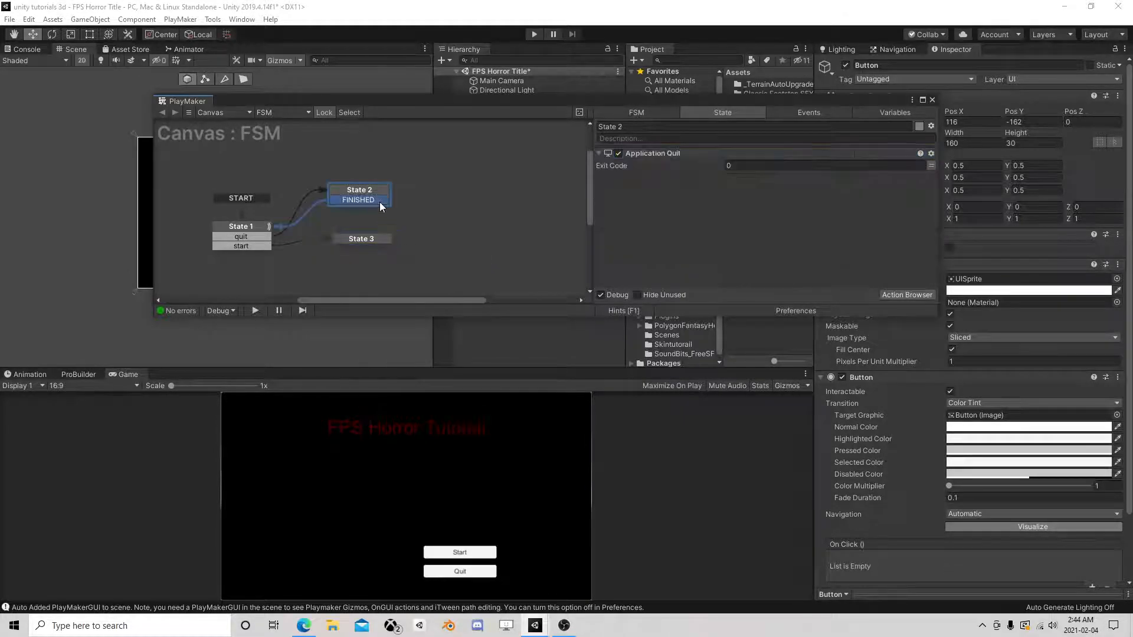
{"action": "right_click", "coordinate": [380, 201]}
{"action": "left_click", "coordinate": [426, 369]}
{"action": "left_click", "coordinate": [932, 100]}
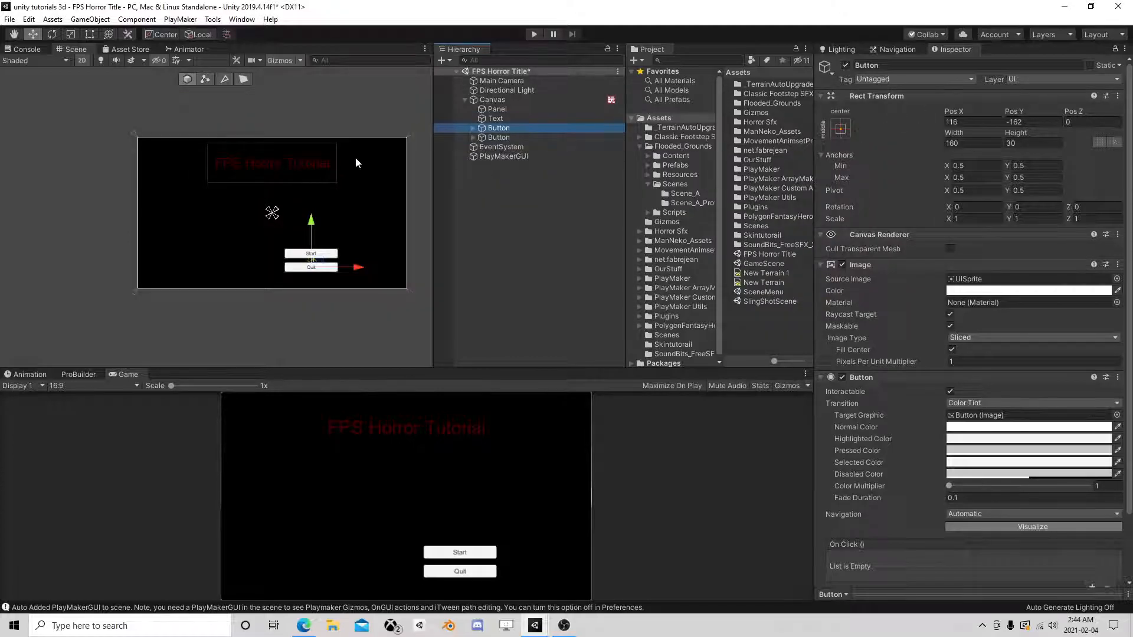
Save the title scene and test the Quit button in play mode.
{"action": "left_click", "coordinate": [10, 19]}
{"action": "left_click", "coordinate": [24, 62]}
{"action": "left_click", "coordinate": [533, 34]}
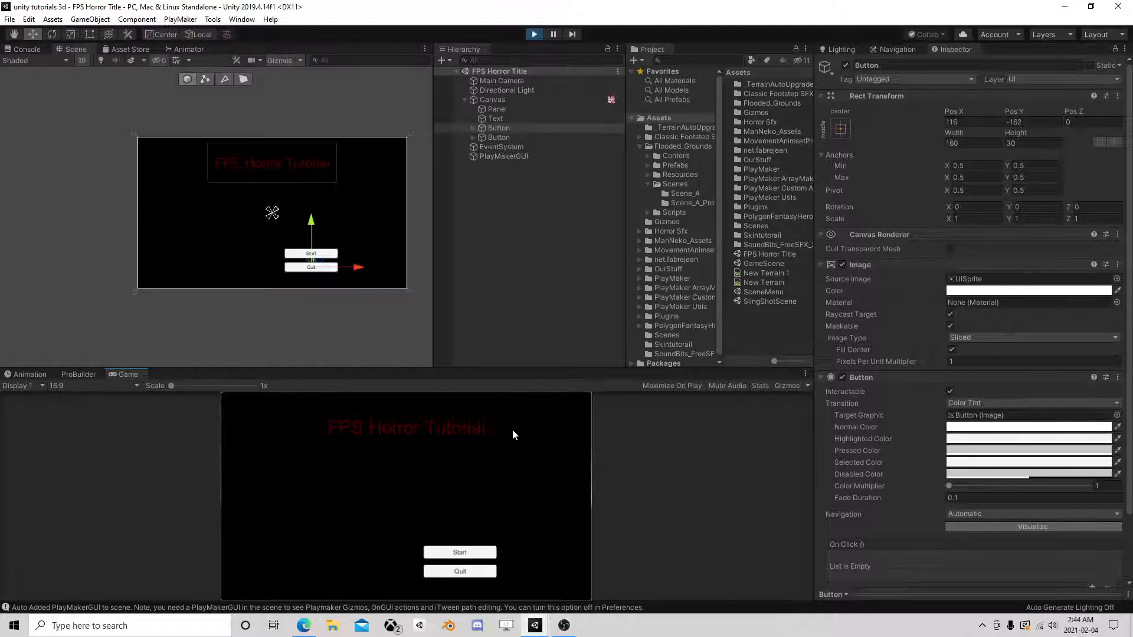
{"action": "left_click", "coordinate": [461, 572]}
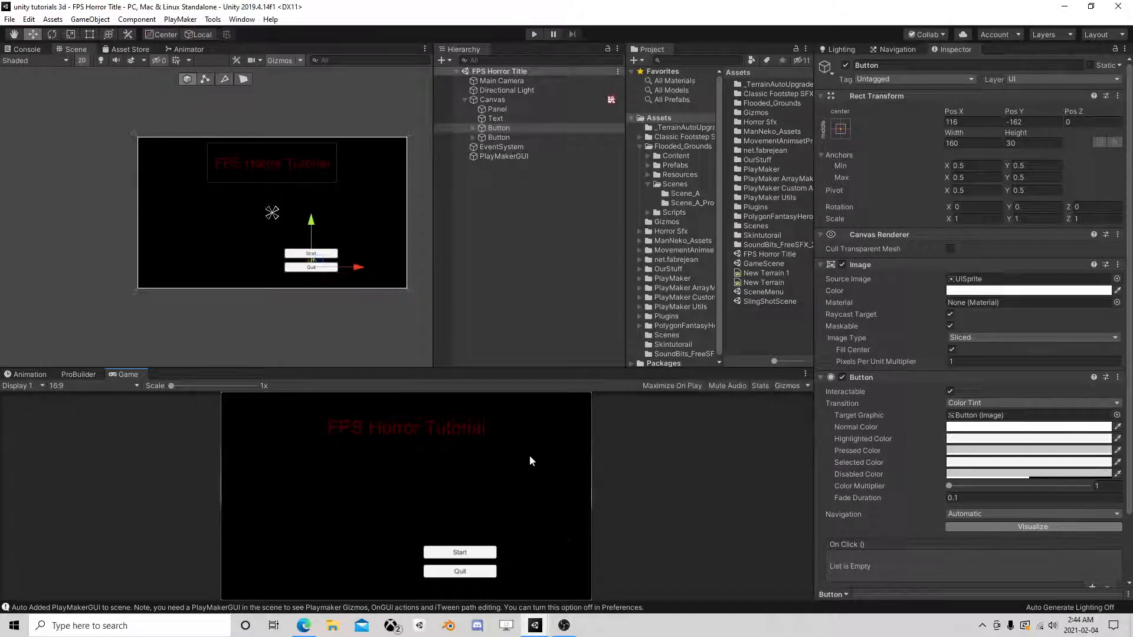
Test the Start button in play mode, checking the loaded scene in the hierarchy, and stop the game.
{"action": "left_click", "coordinate": [533, 35]}
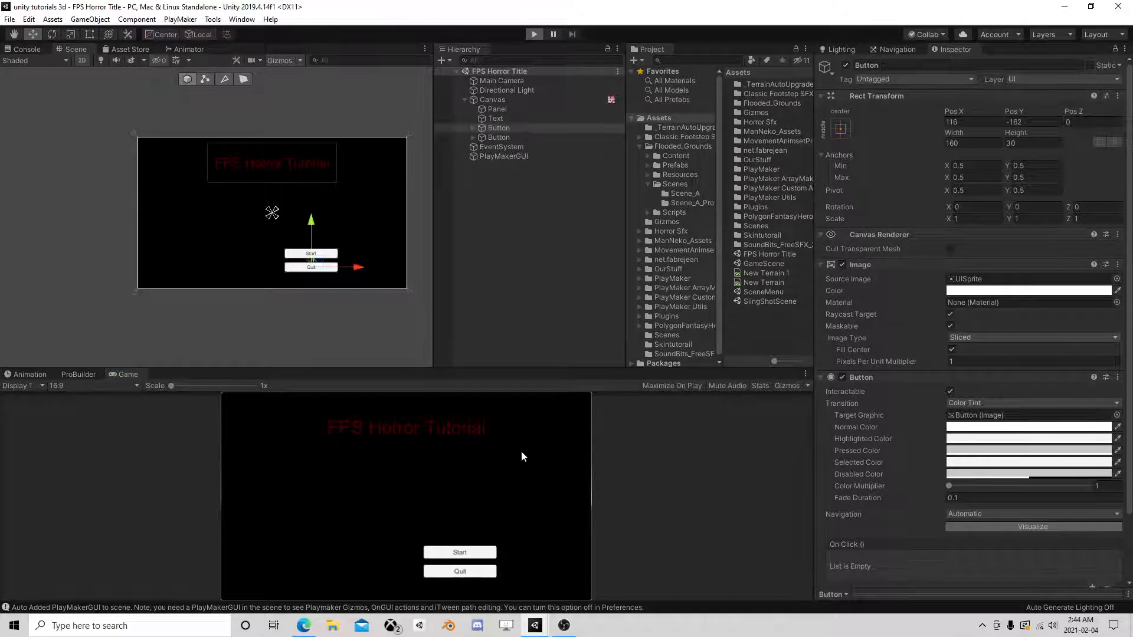
{"action": "left_click", "coordinate": [447, 557]}
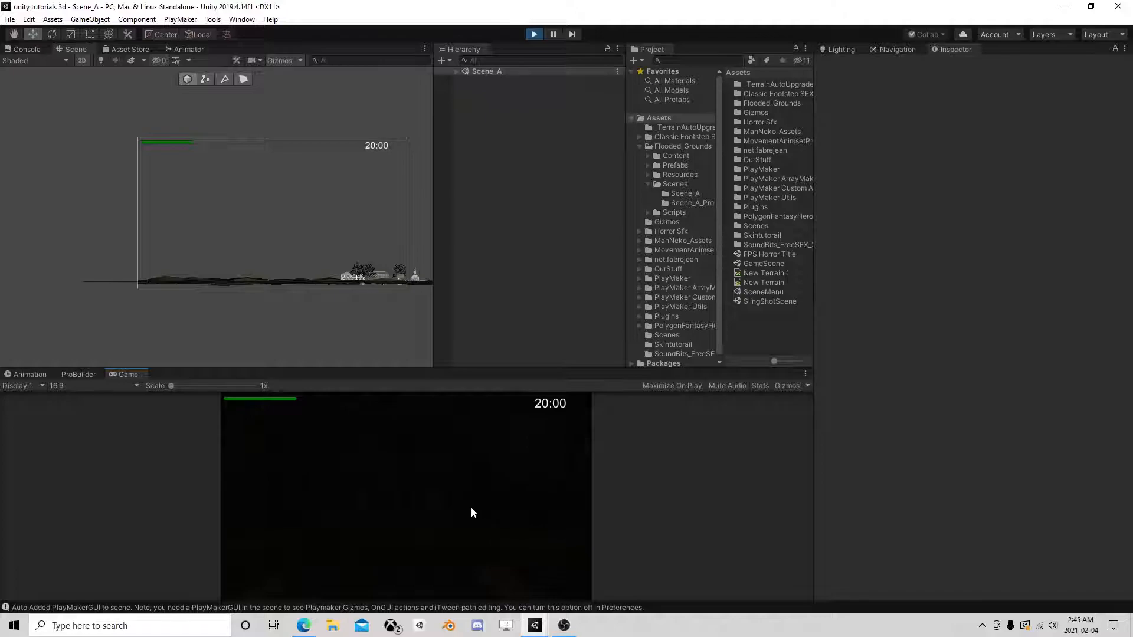
{"action": "left_click", "coordinate": [457, 72]}
{"action": "left_click", "coordinate": [534, 34]}
{"action": "left_click", "coordinate": [9, 19]}
{"action": "left_click", "coordinate": [9, 20]}
{"action": "left_click", "coordinate": [8, 20]}
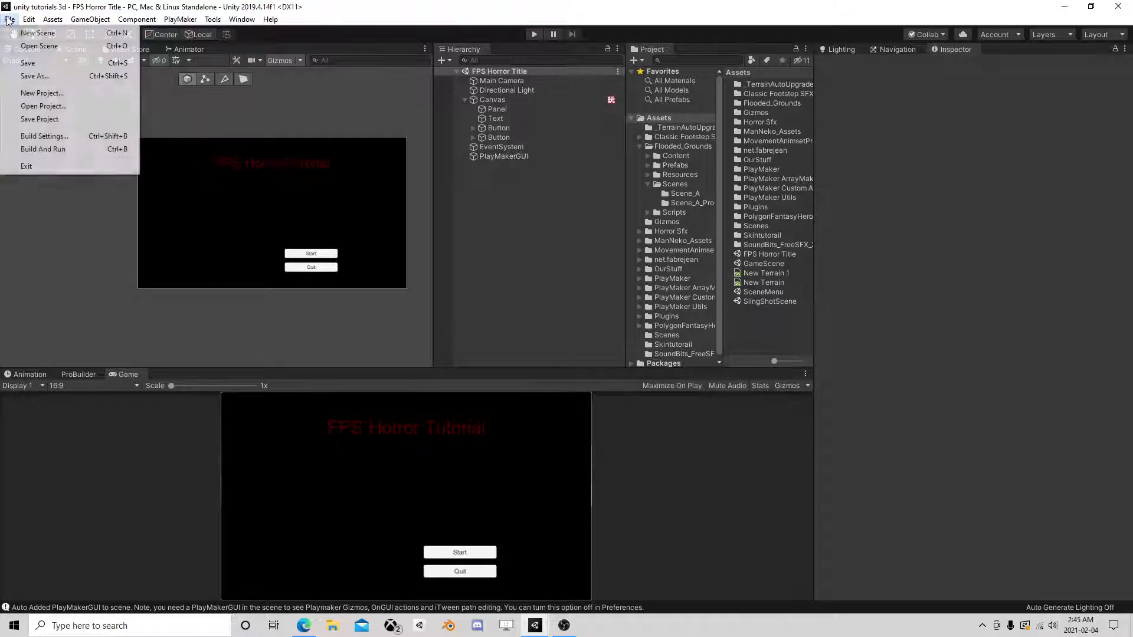
{"action": "left_click", "coordinate": [390, 3]}
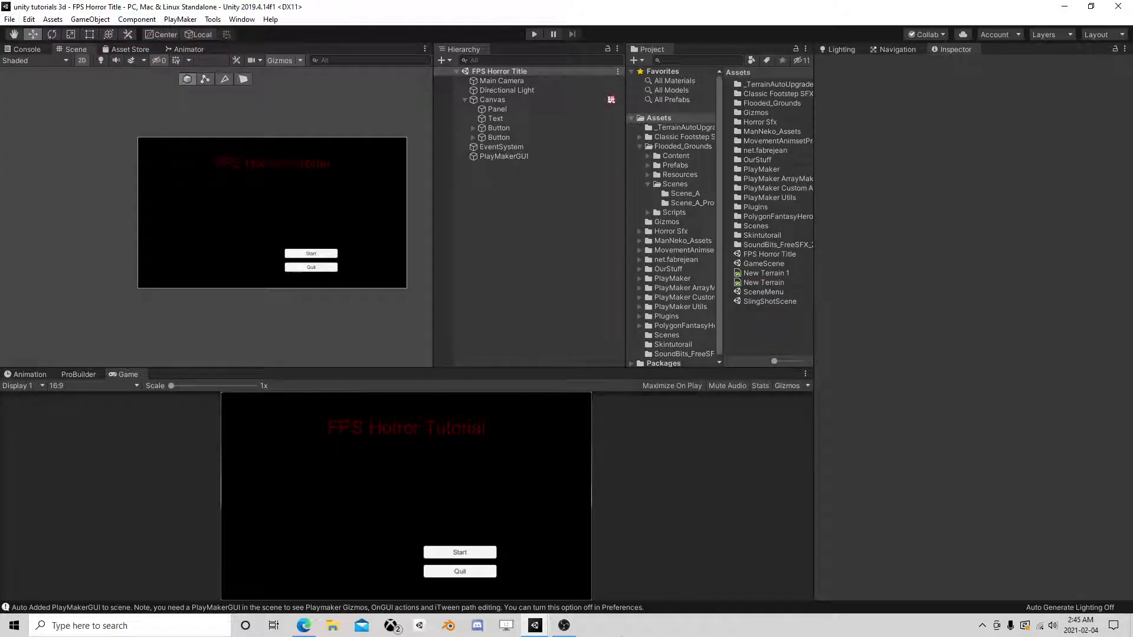
{"action": "left_click", "coordinate": [565, 625]}
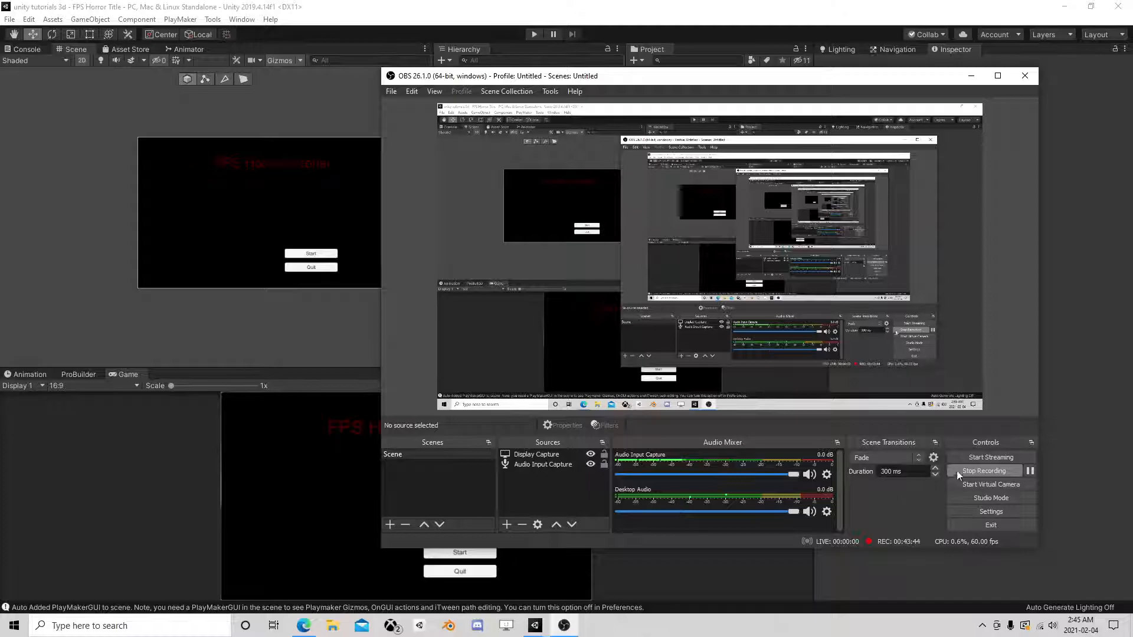